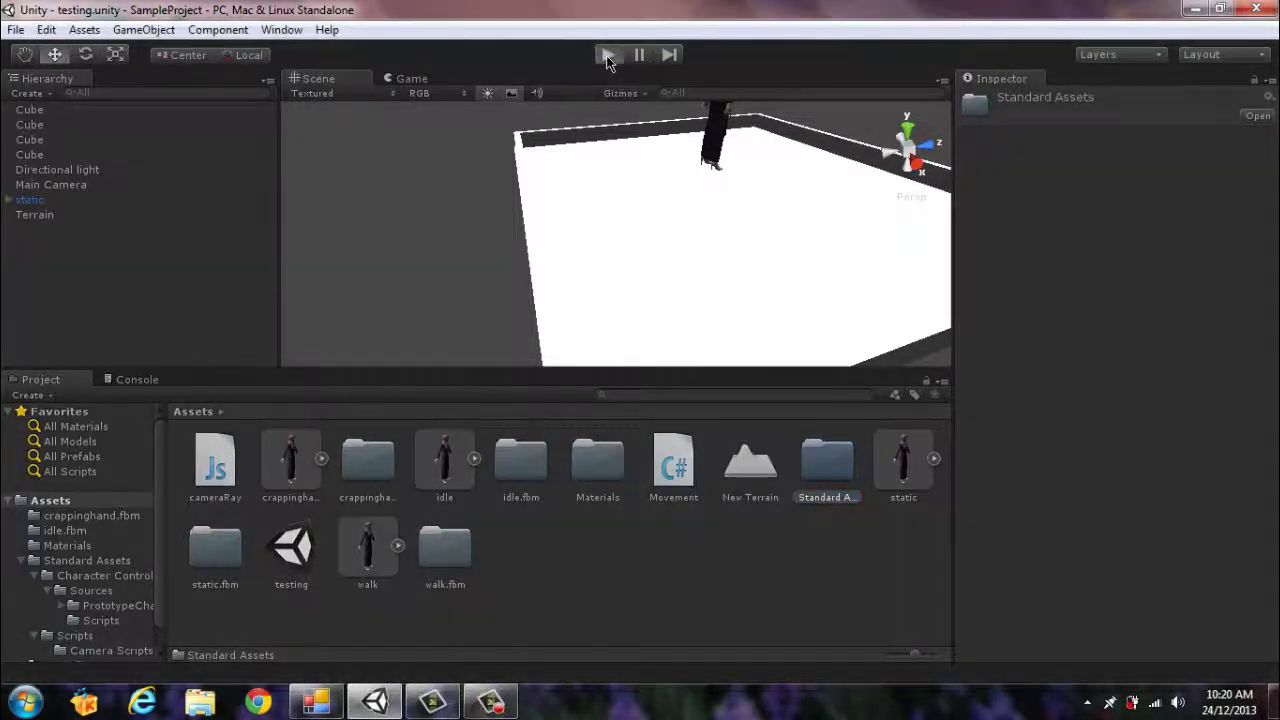
Step: Preview the scene in a maximized Game view, then stop playback
left_click(606, 55)
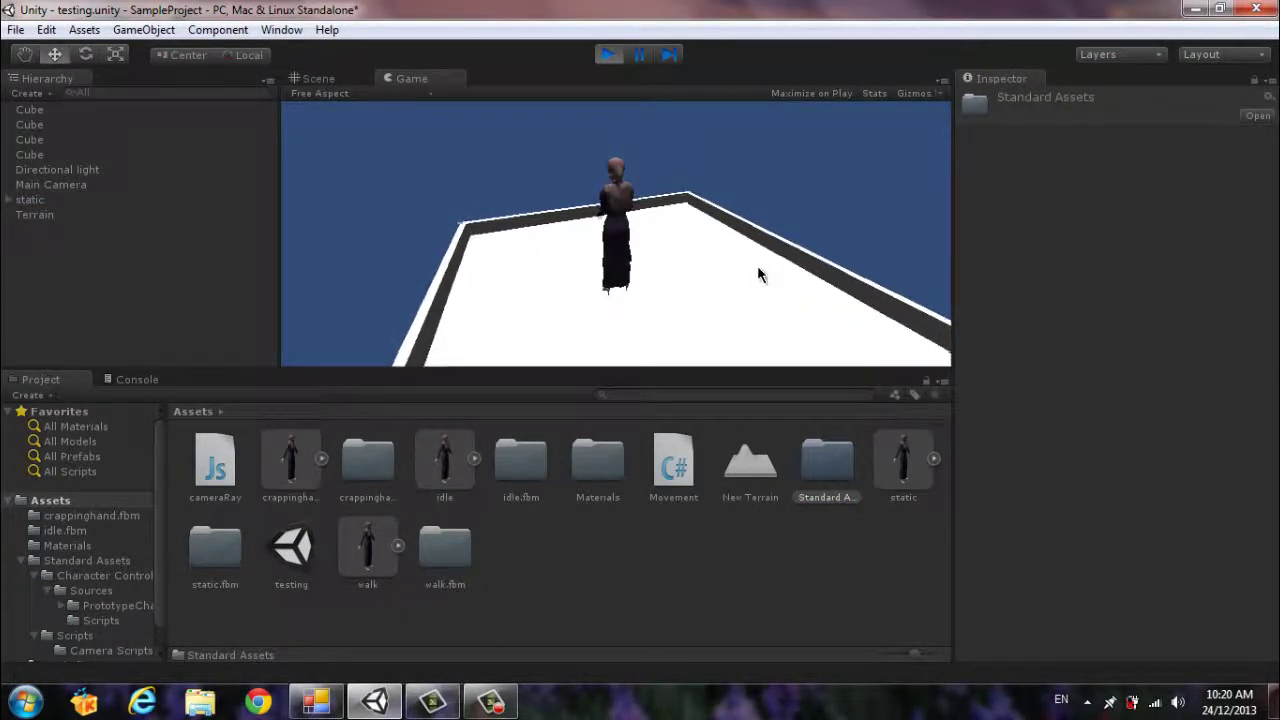
left_click(942, 80)
left_click(990, 101)
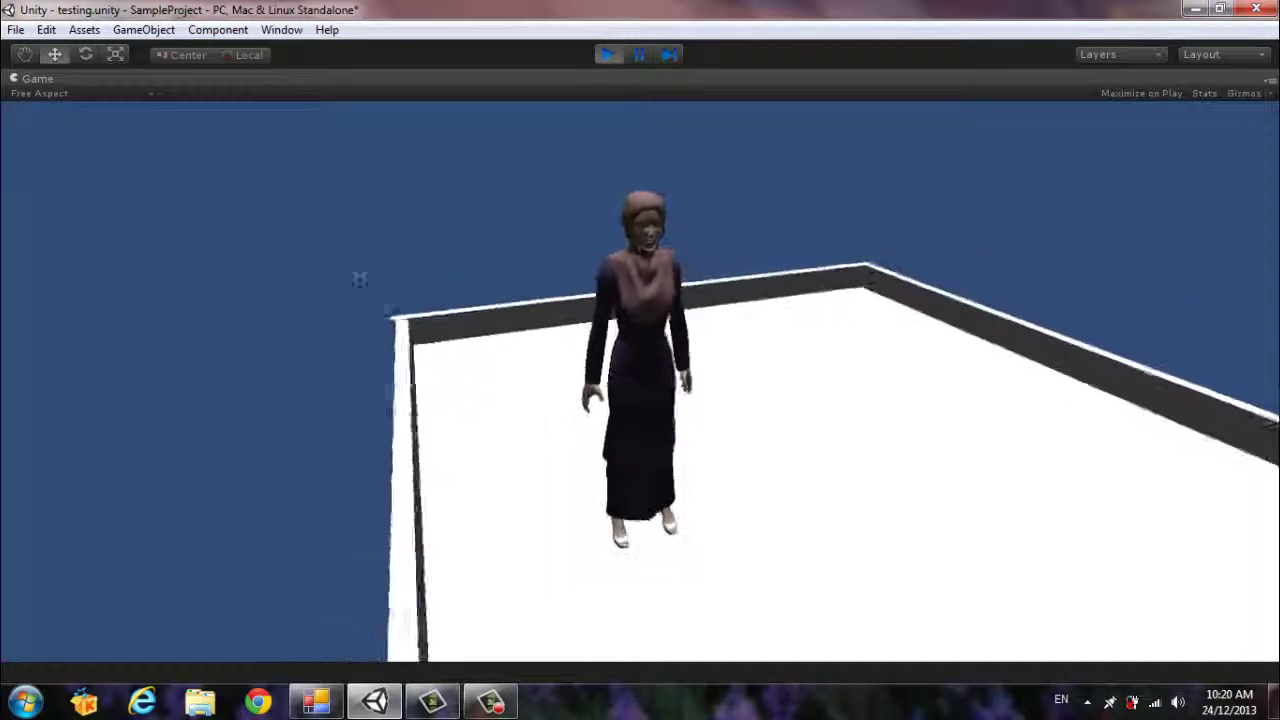
left_click(610, 59)
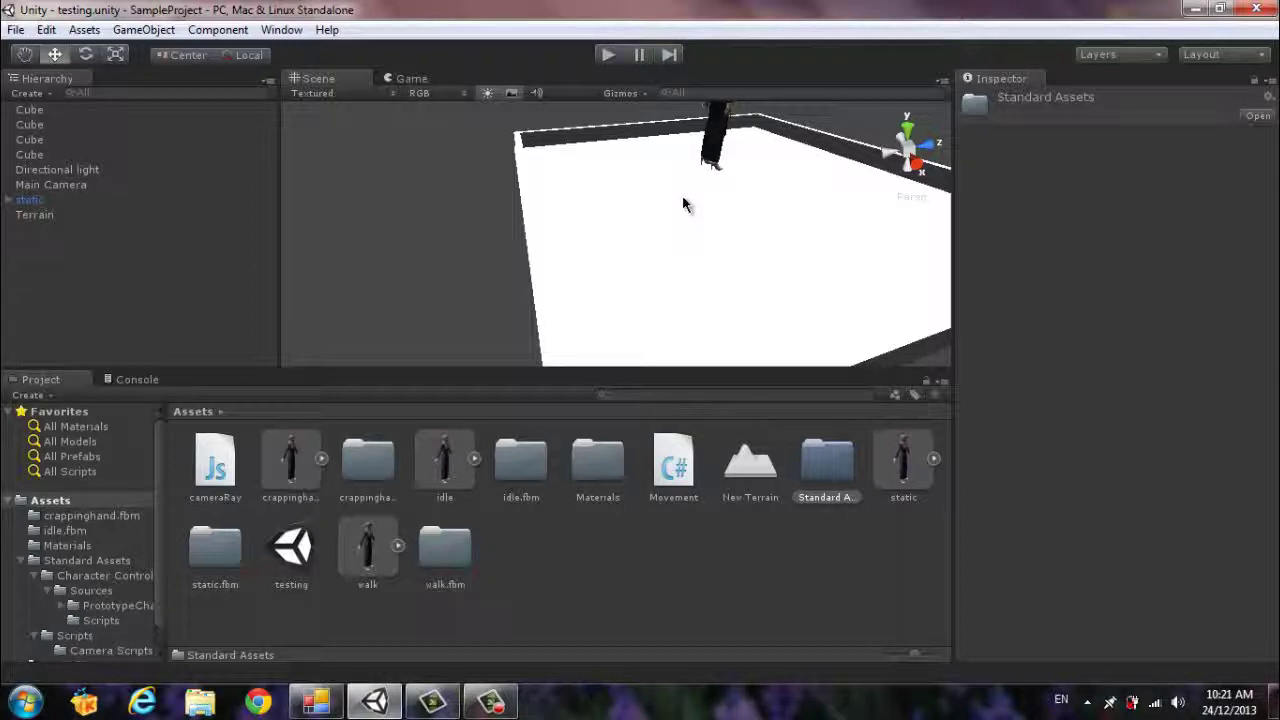
Step: Create a new project at Documents\TheProject
left_click(12, 30)
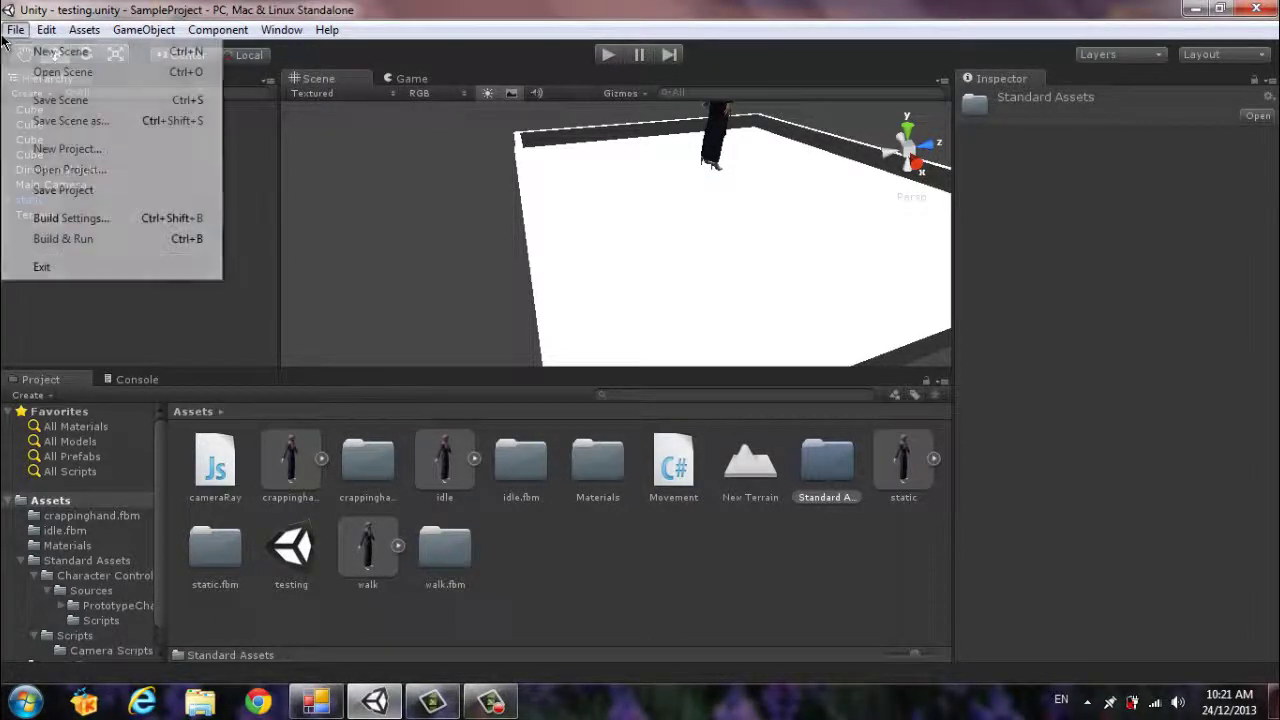
left_click(45, 149)
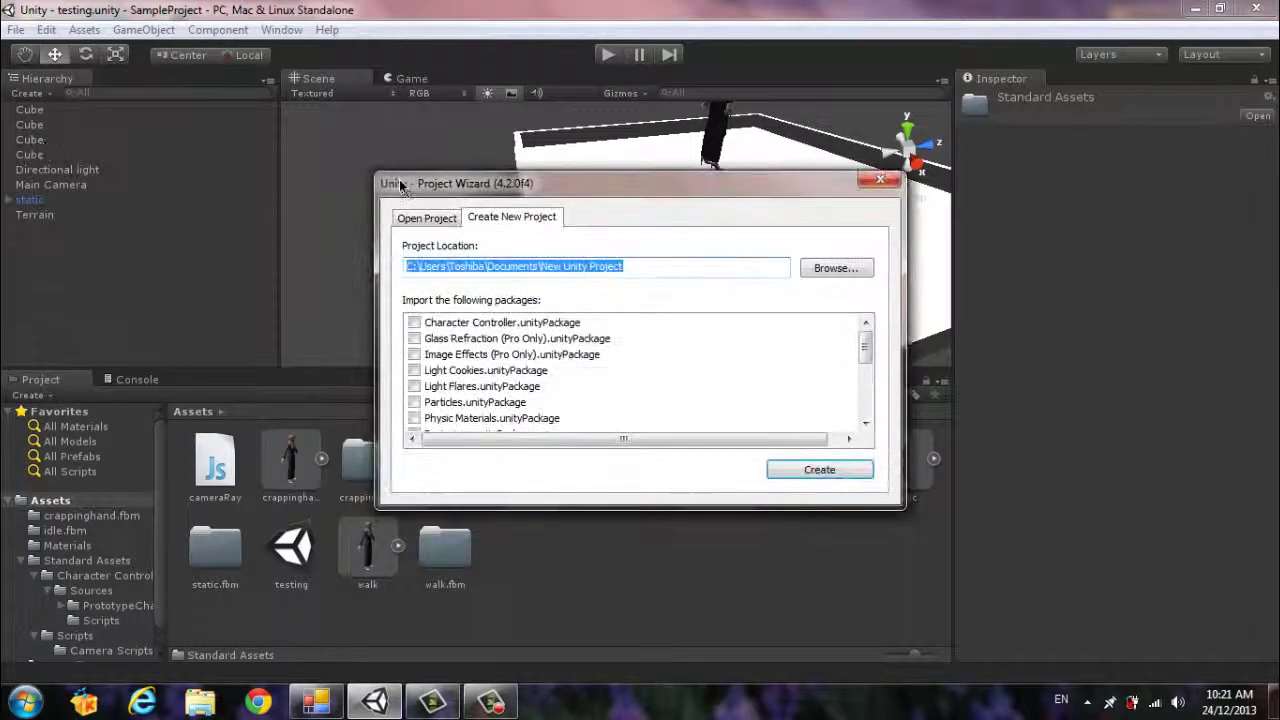
left_click(666, 265)
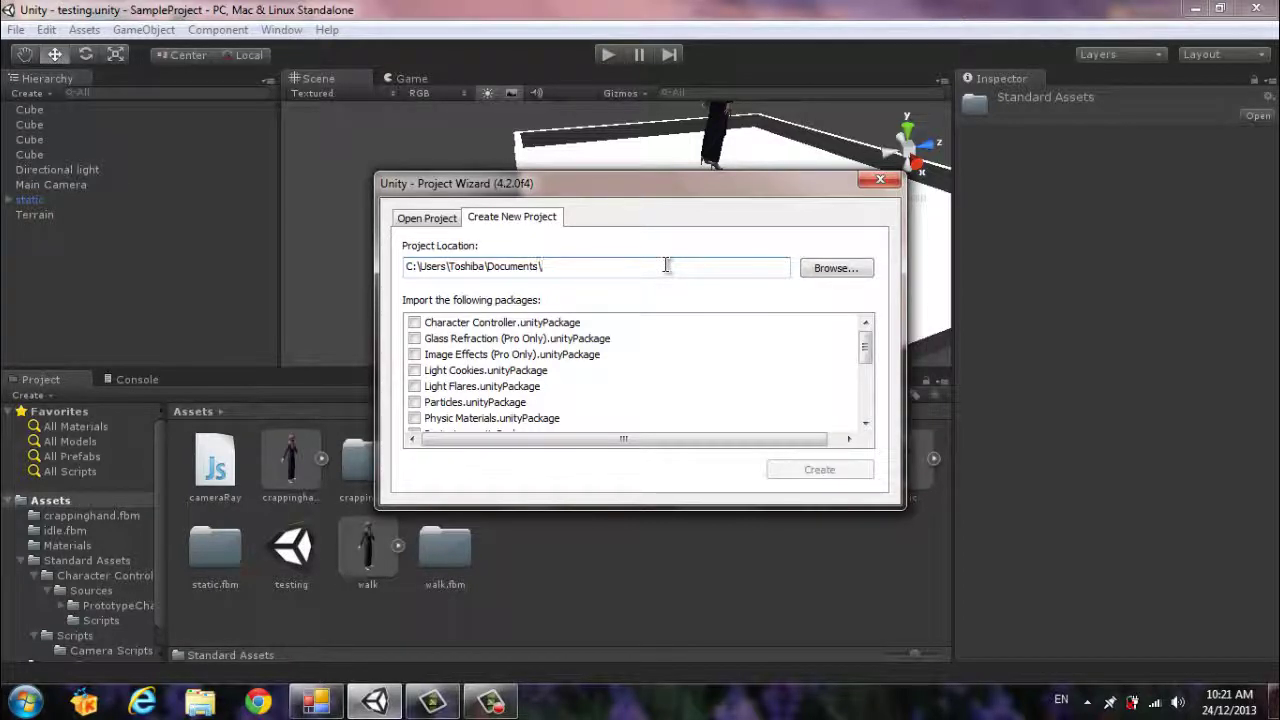
type("ThisProject")
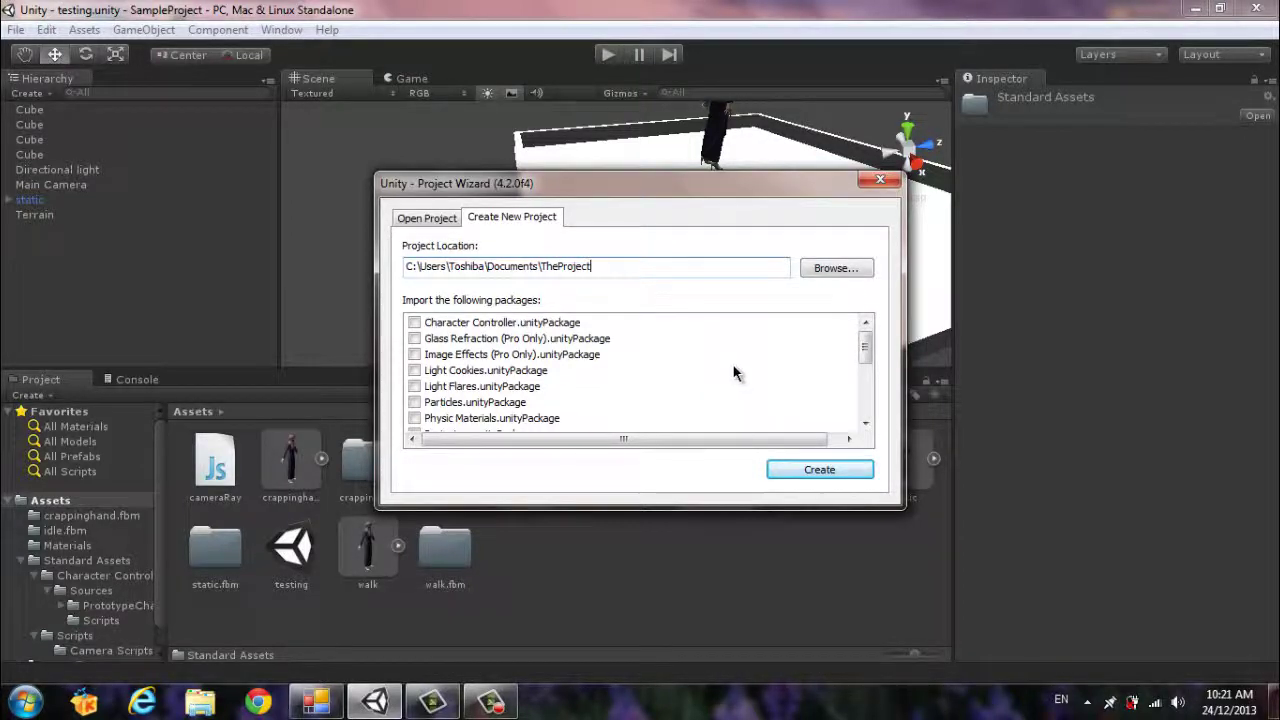
left_click(830, 472)
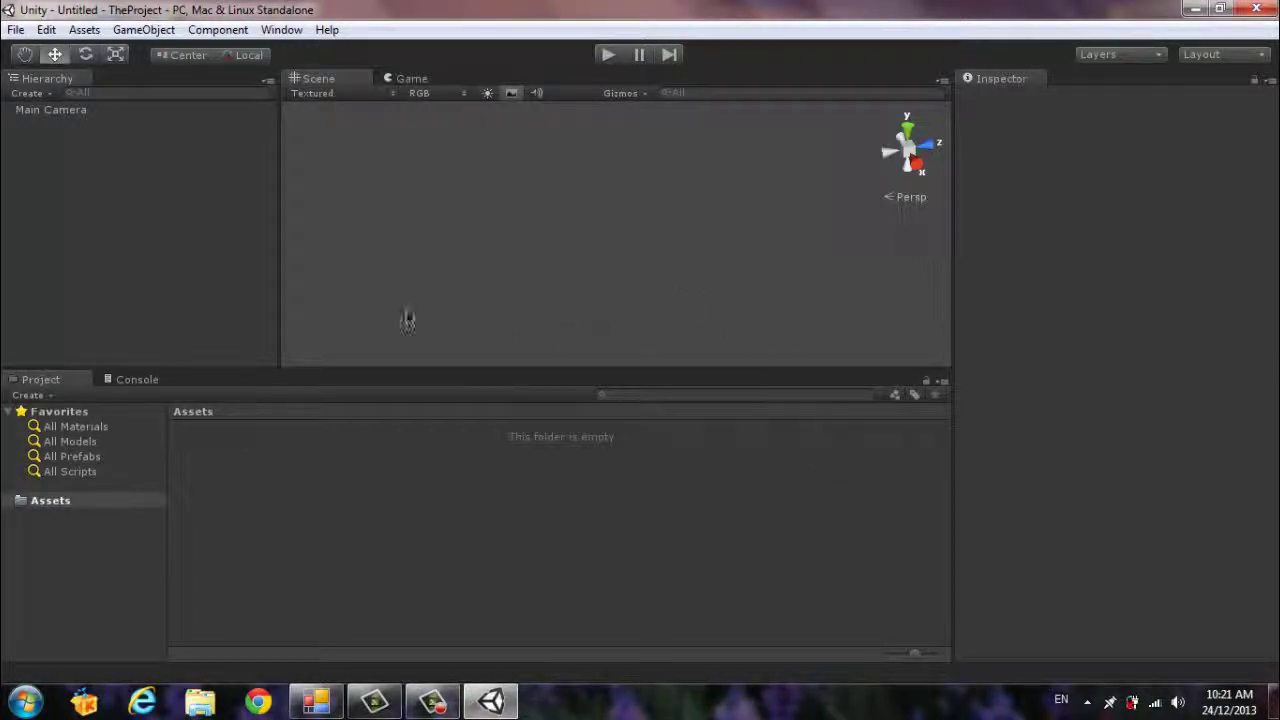
Step: Add a Terrain to the scene and bring up its Terrain Settings
left_click(30, 93)
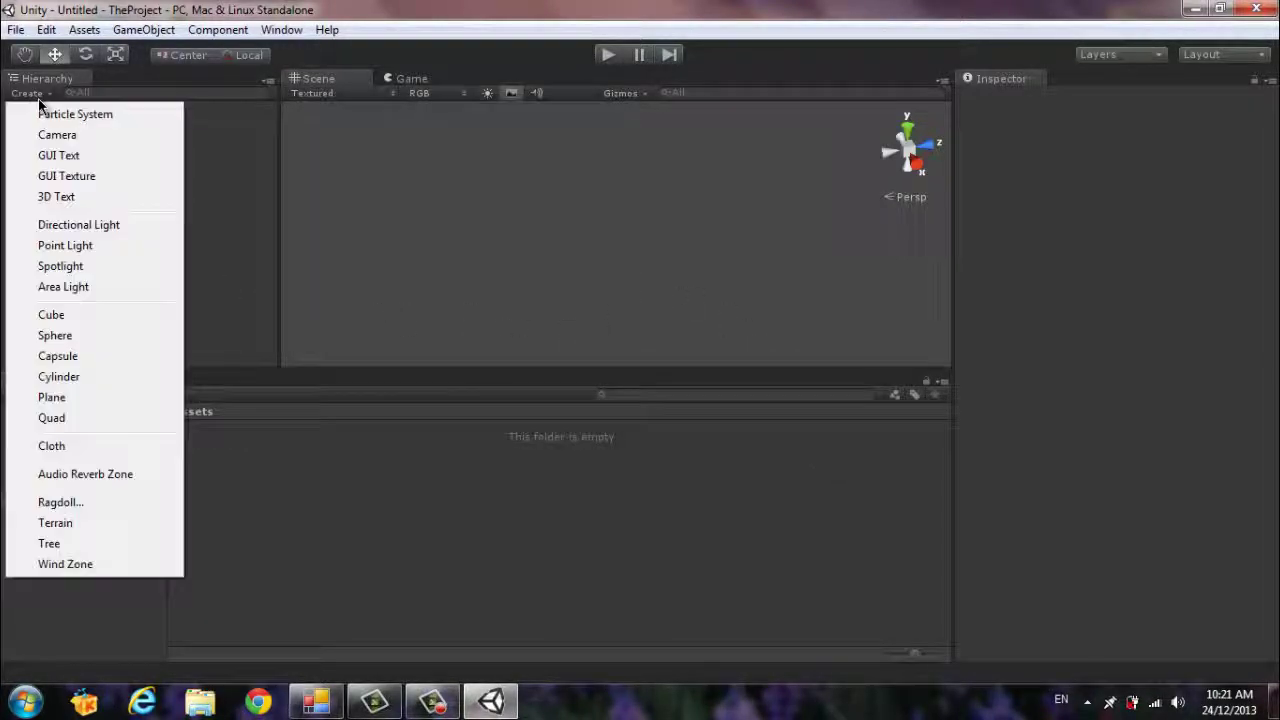
left_click(42, 523)
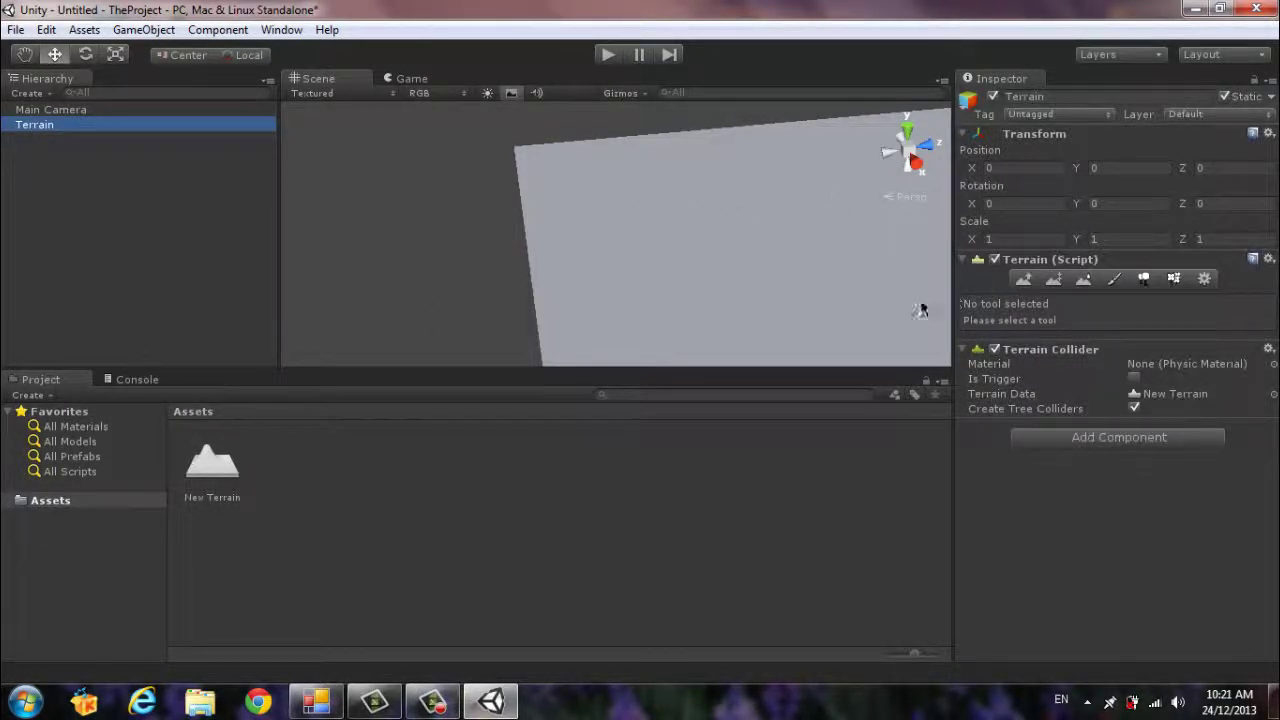
left_click(1205, 284)
left_click(1205, 284)
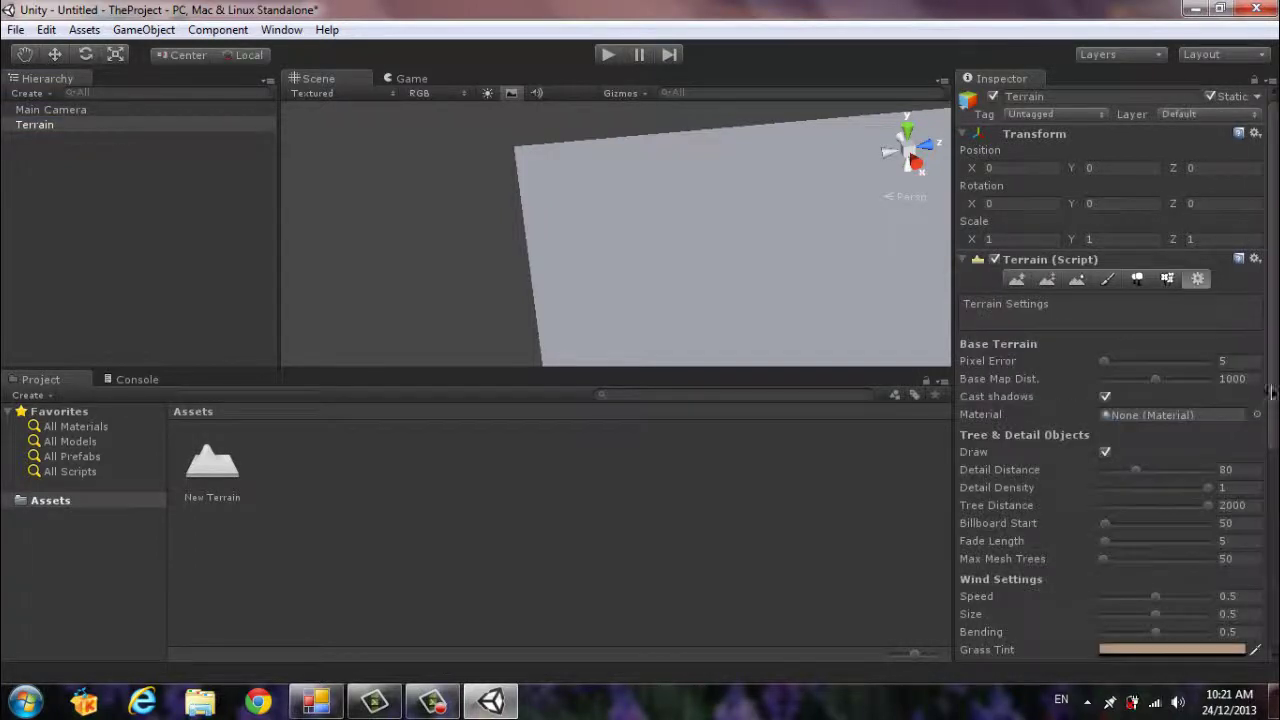
left_click_drag(1275, 421, 1276, 560)
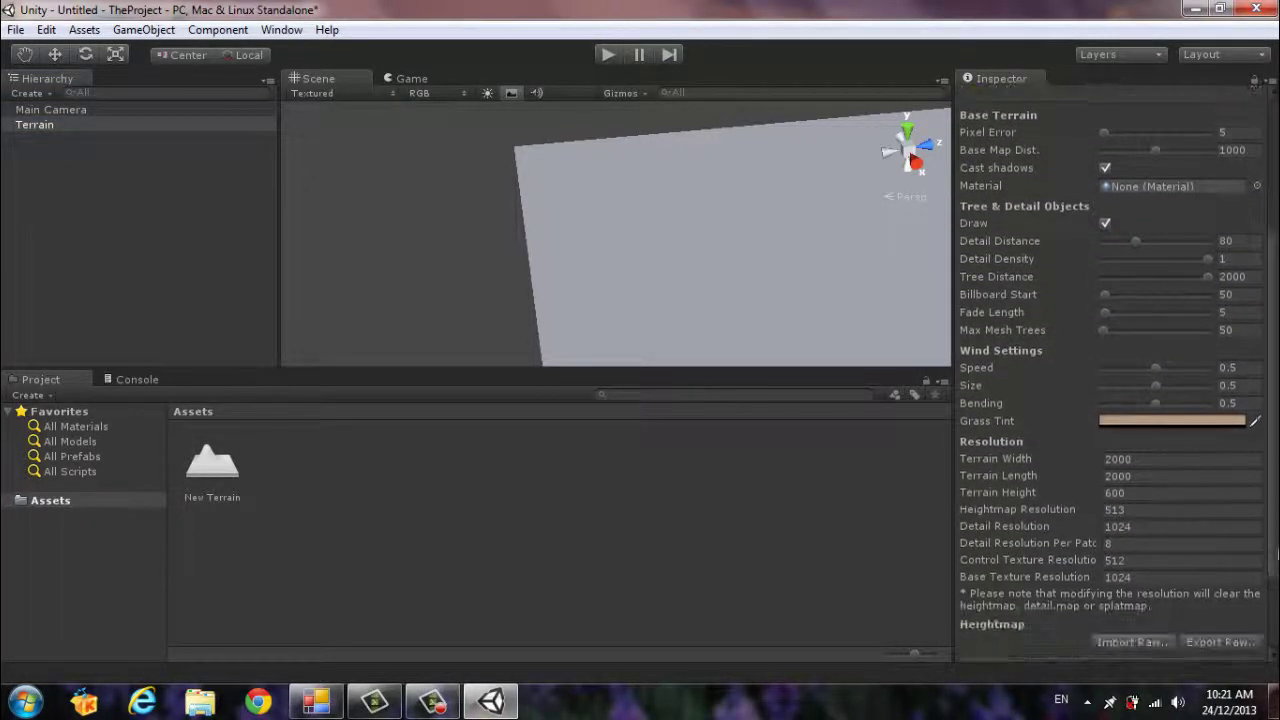
scroll(1110, 370, "up", 3)
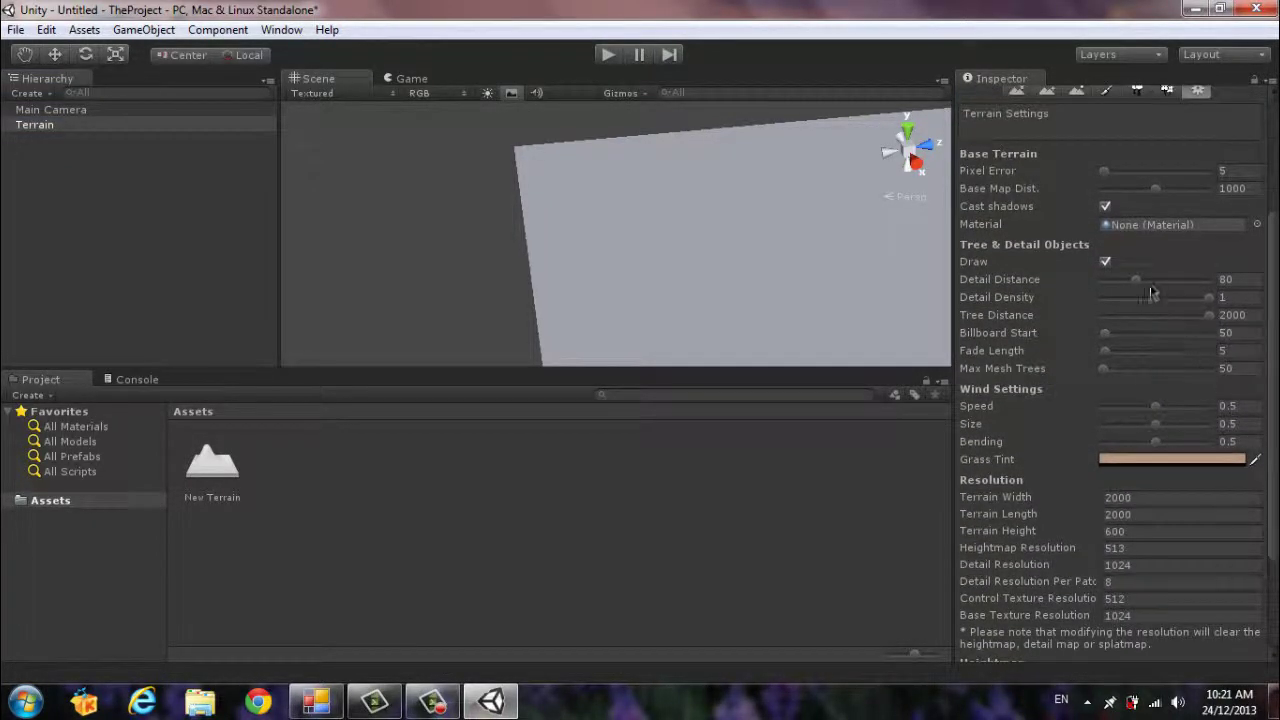
Step: Set the terrain's Width and Length to 100
left_click(1163, 500)
left_click_drag(1143, 503, 1086, 494)
type("100")
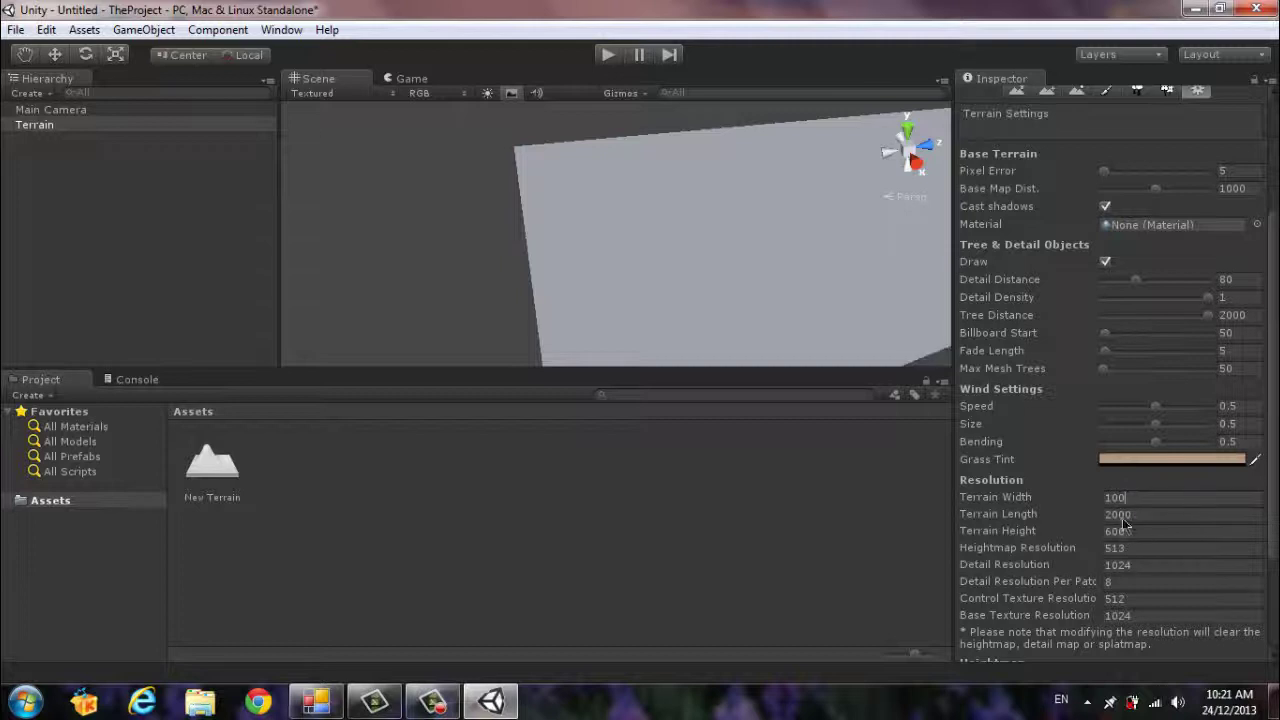
key("Tab")
type("100")
key("Return")
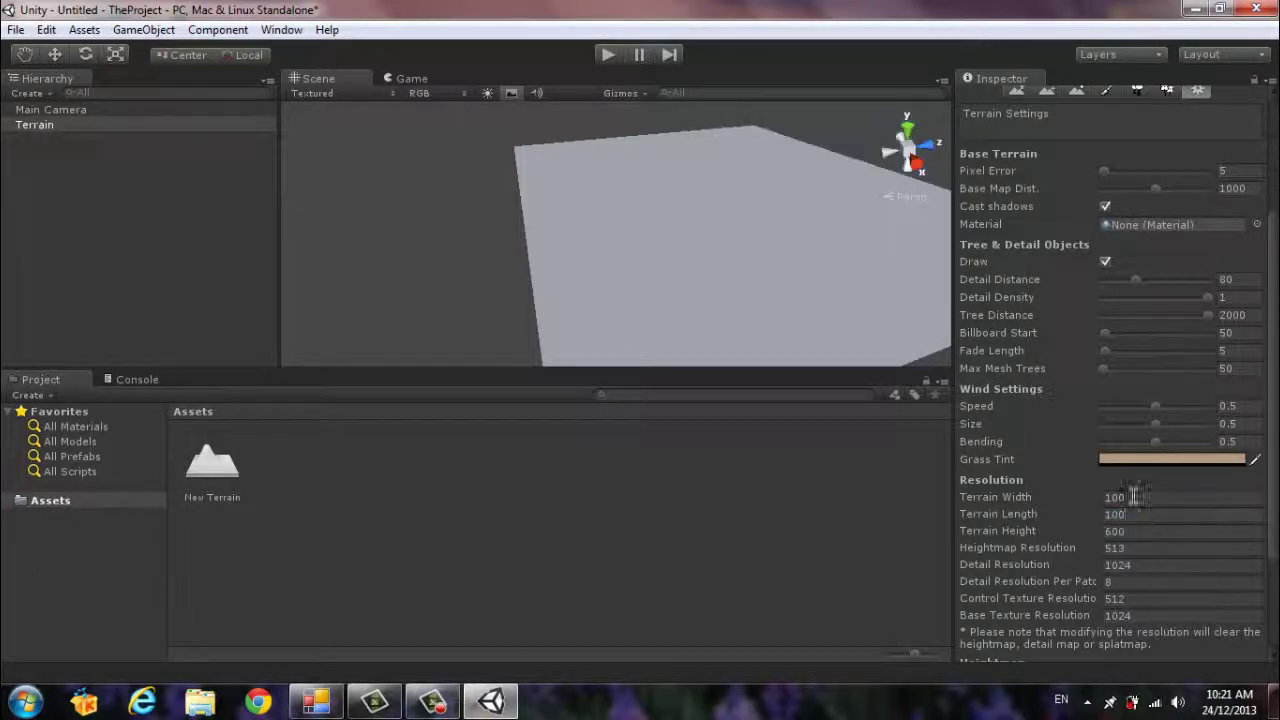
scroll(810, 292, "down", 2)
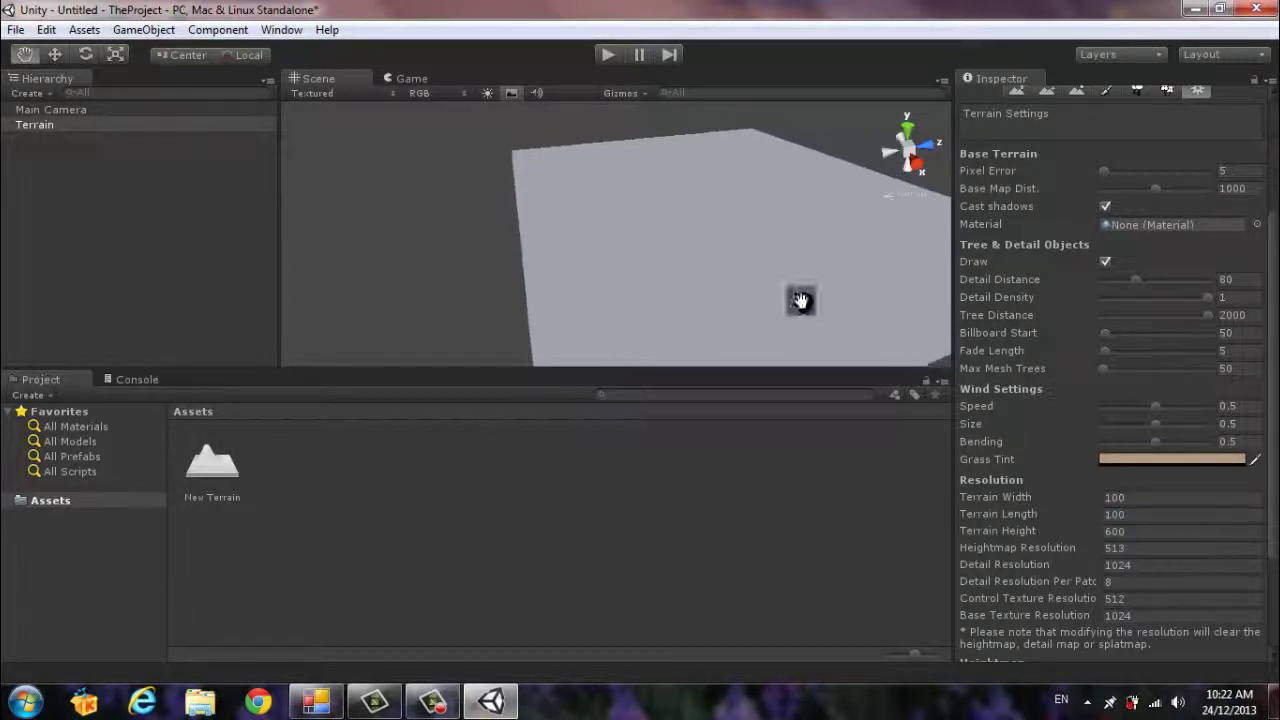
scroll(803, 300, "down", 2)
scroll(803, 309, "down", 2)
scroll(803, 311, "down", 1)
scroll(803, 311, "down", 1)
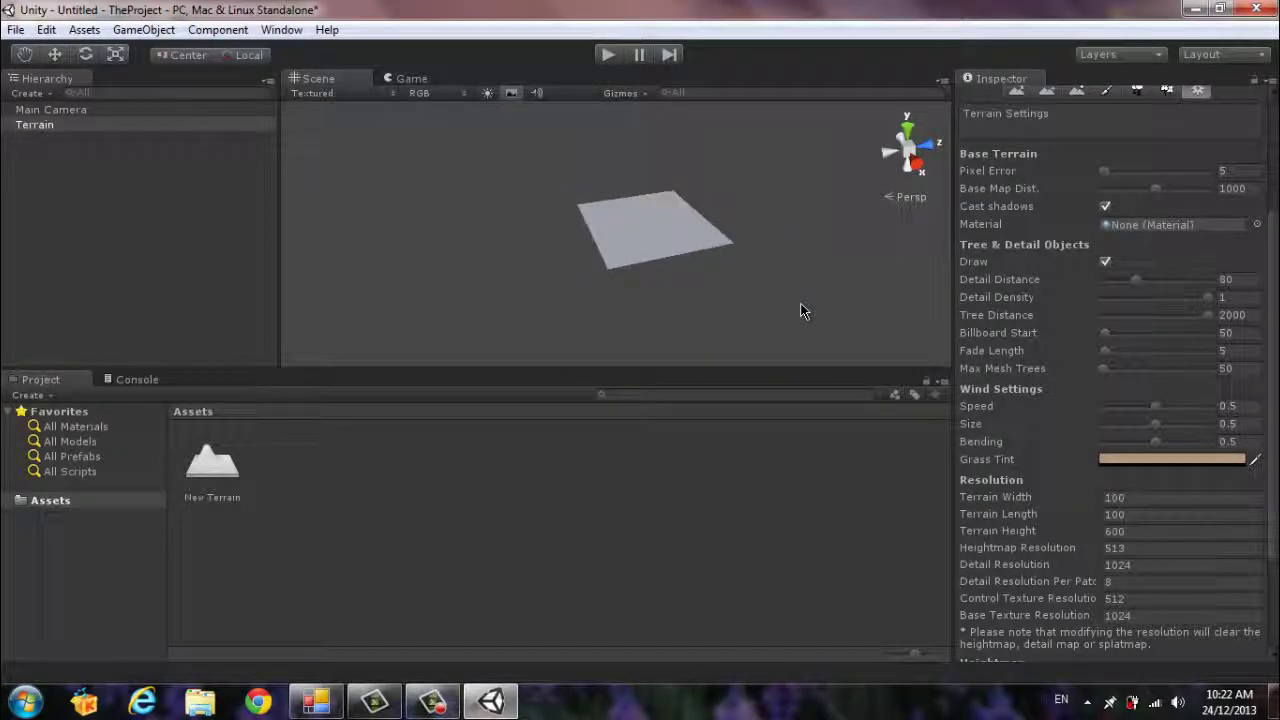
scroll(803, 311, "up", 1)
scroll(803, 311, "up", 1)
scroll(800, 311, "down", 1)
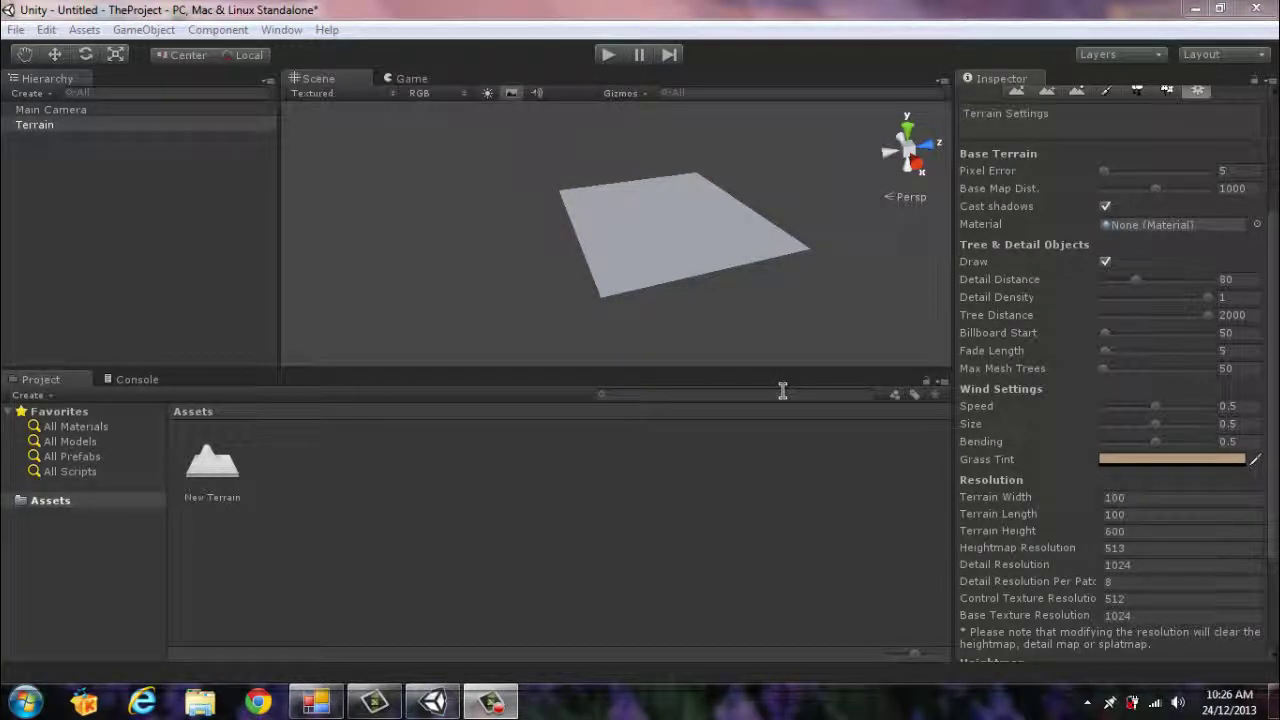
Step: Add a Cube and set its Position to 0, 0, 0
left_click(30, 95)
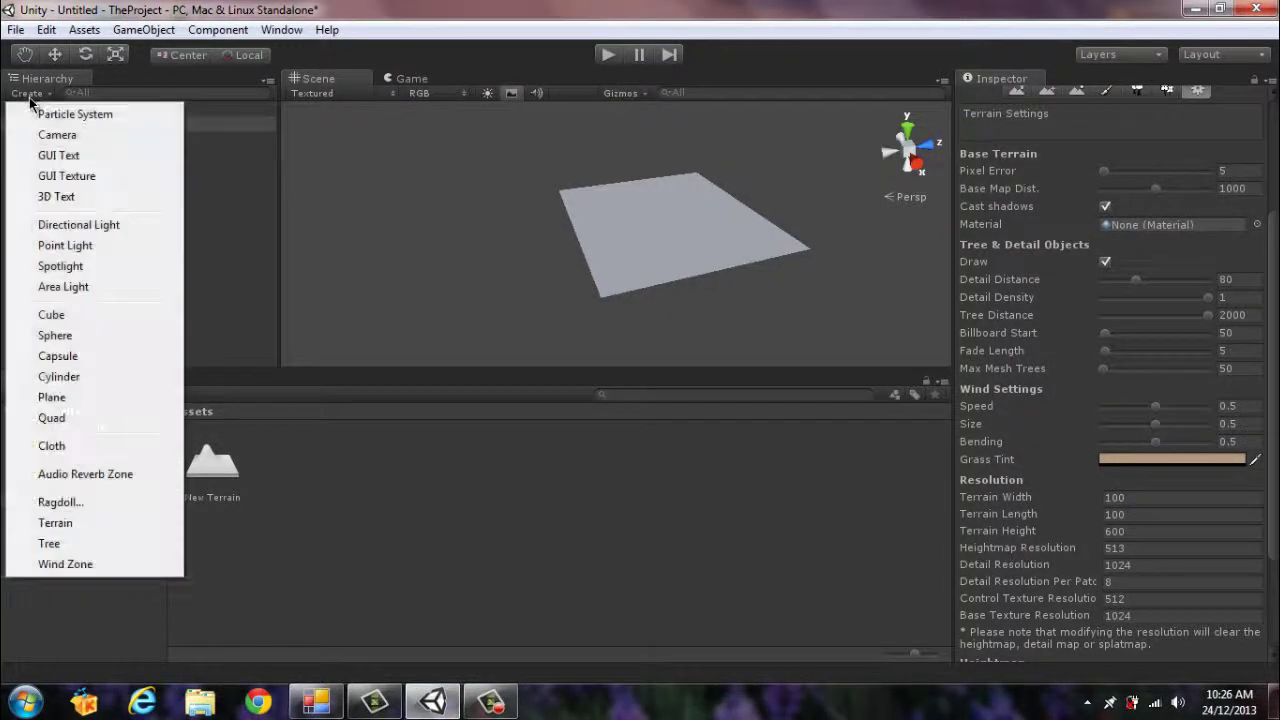
left_click(48, 315)
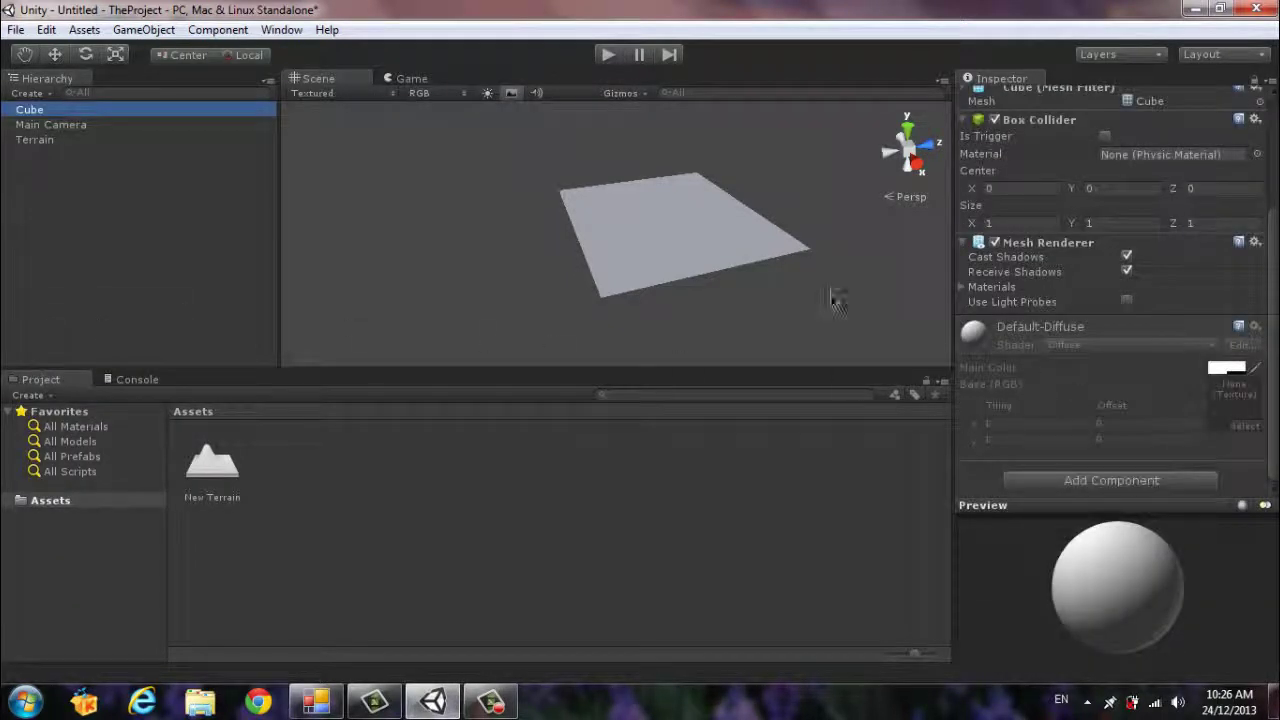
scroll(1159, 208, "up", 3)
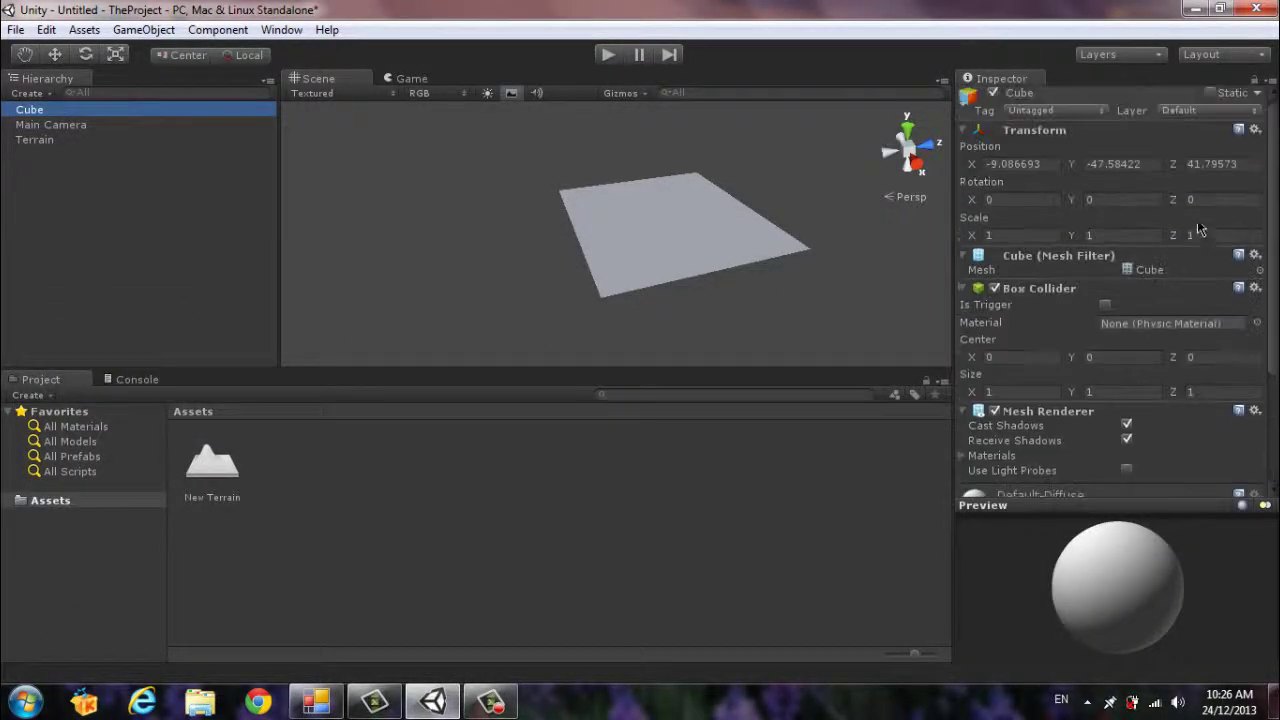
left_click(1045, 164)
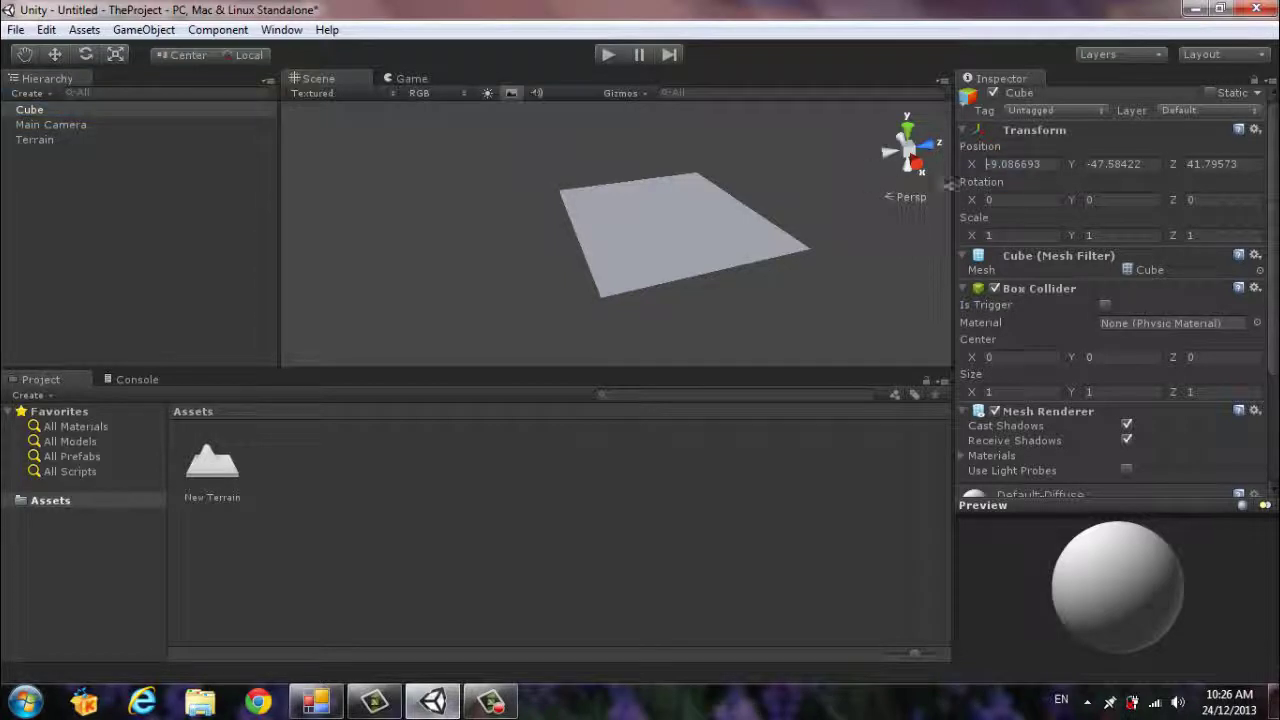
type("0")
key("ctrl+a")
type("0")
left_click(1110, 164)
key("ctrl+a")
type("0")
key("Tab")
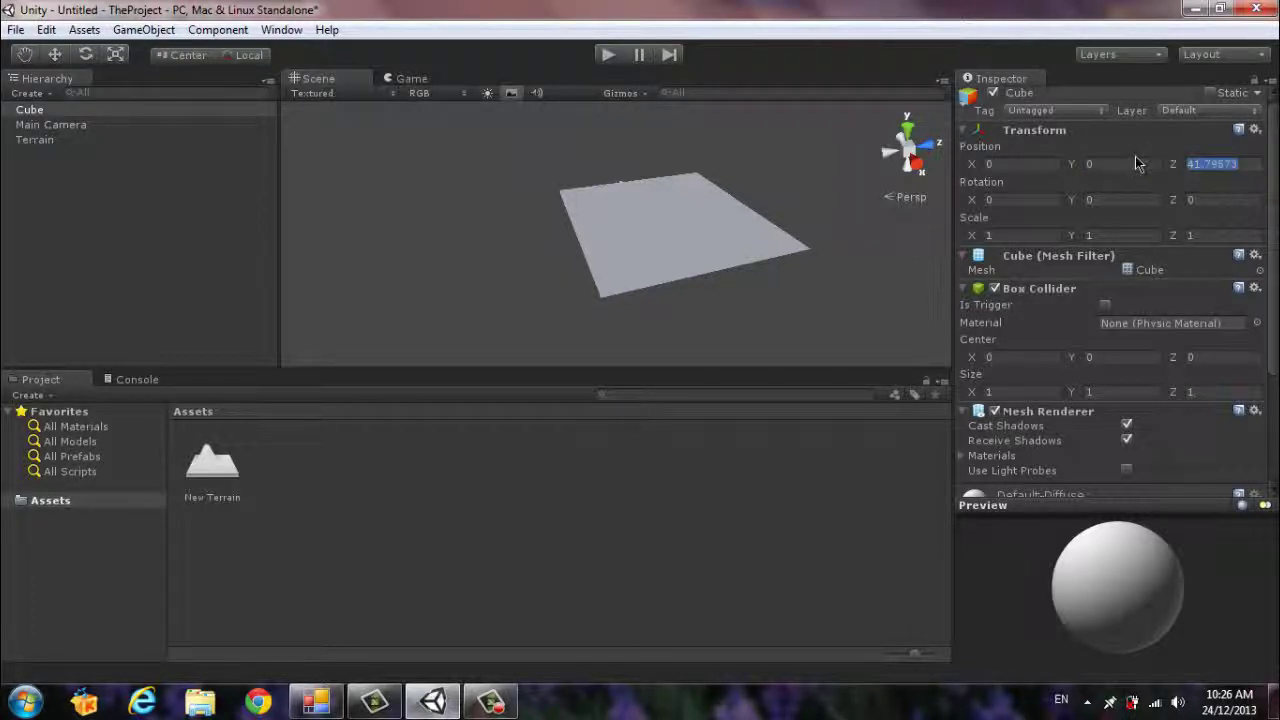
type("0")
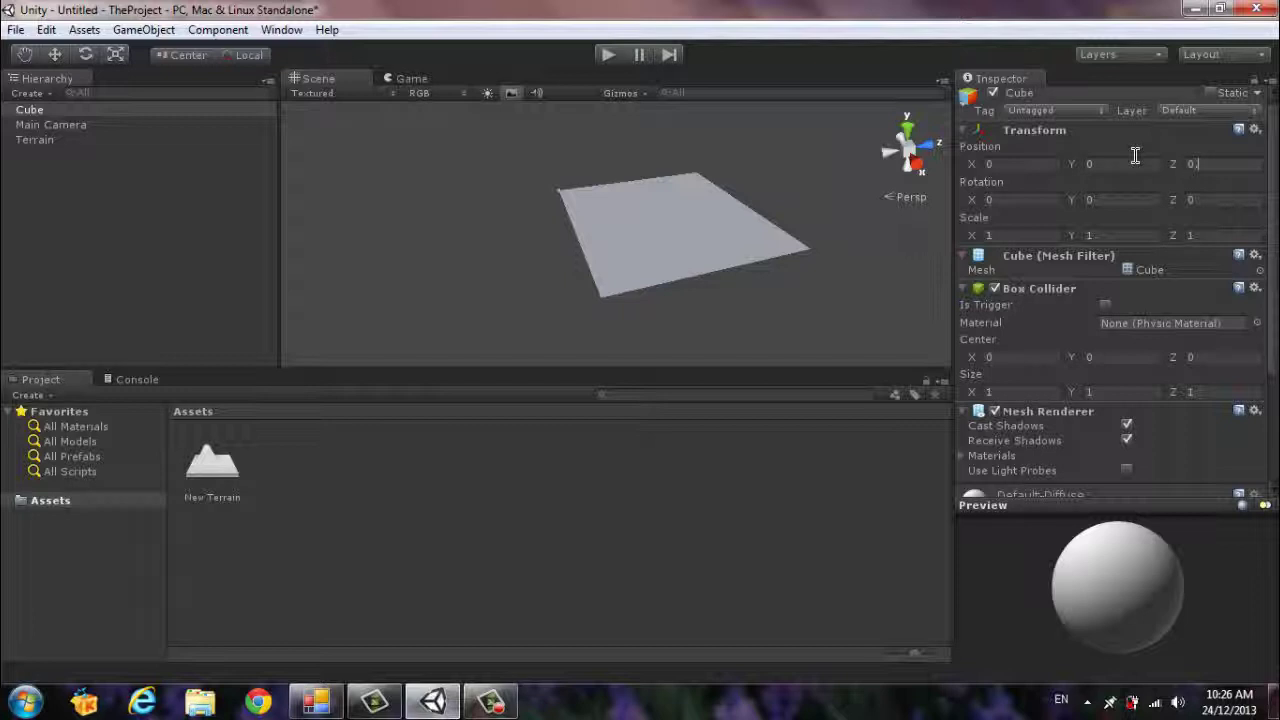
key("Return")
Step: Set the cube's Scale X to 100
scroll(1135, 164, "down", 4)
scroll(1135, 164, "up", 4)
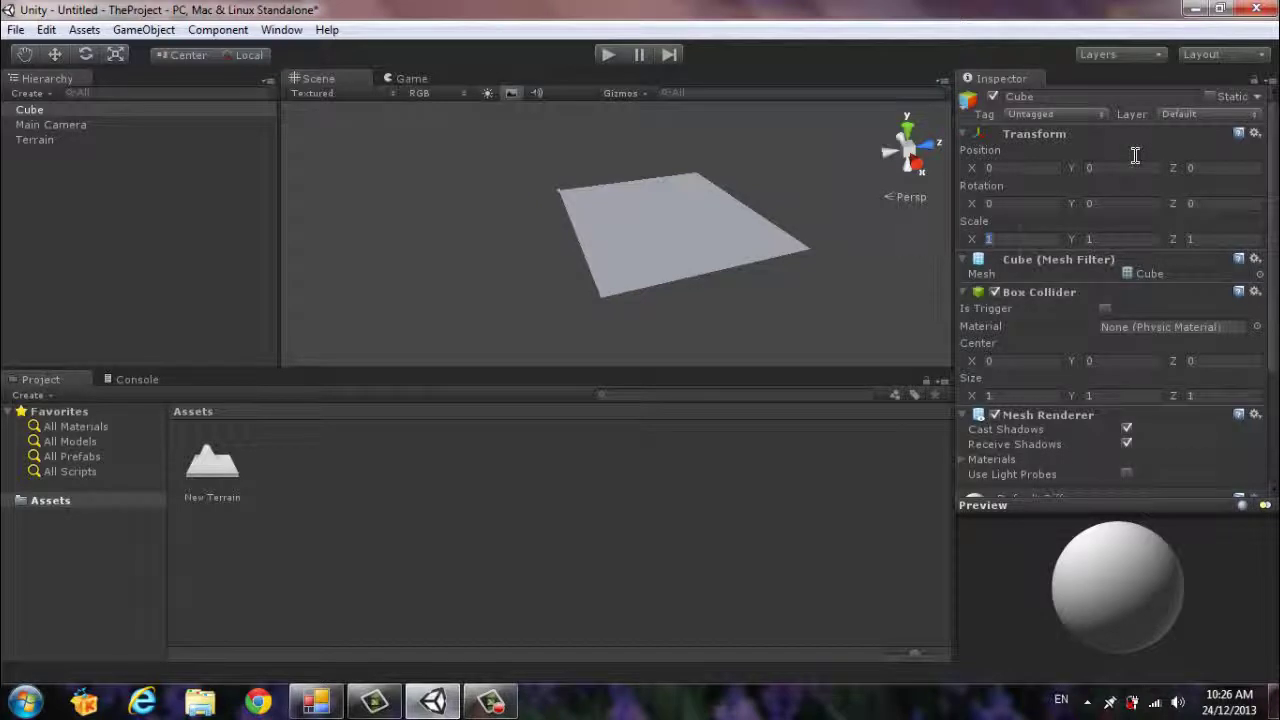
type("00")
key("Return")
key("w")
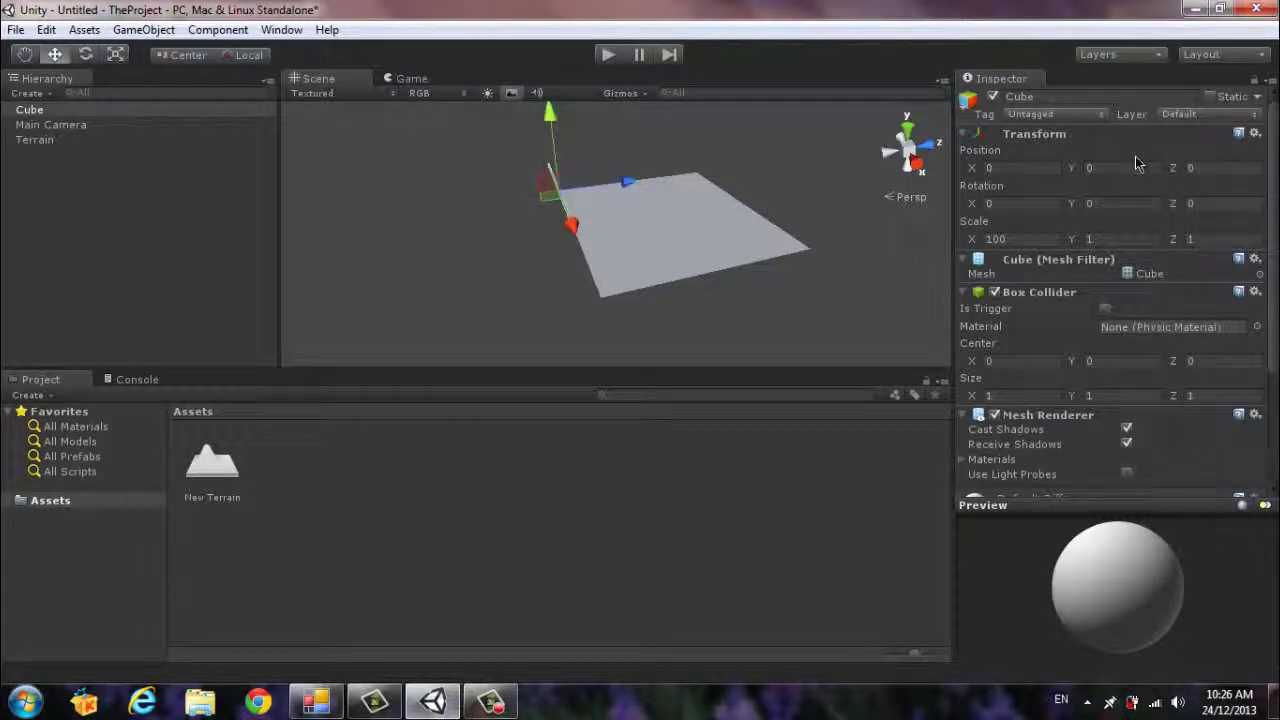
Step: In Top view, slide the stretched cube to X 50.02 along the terrain edge
right_click(912, 150)
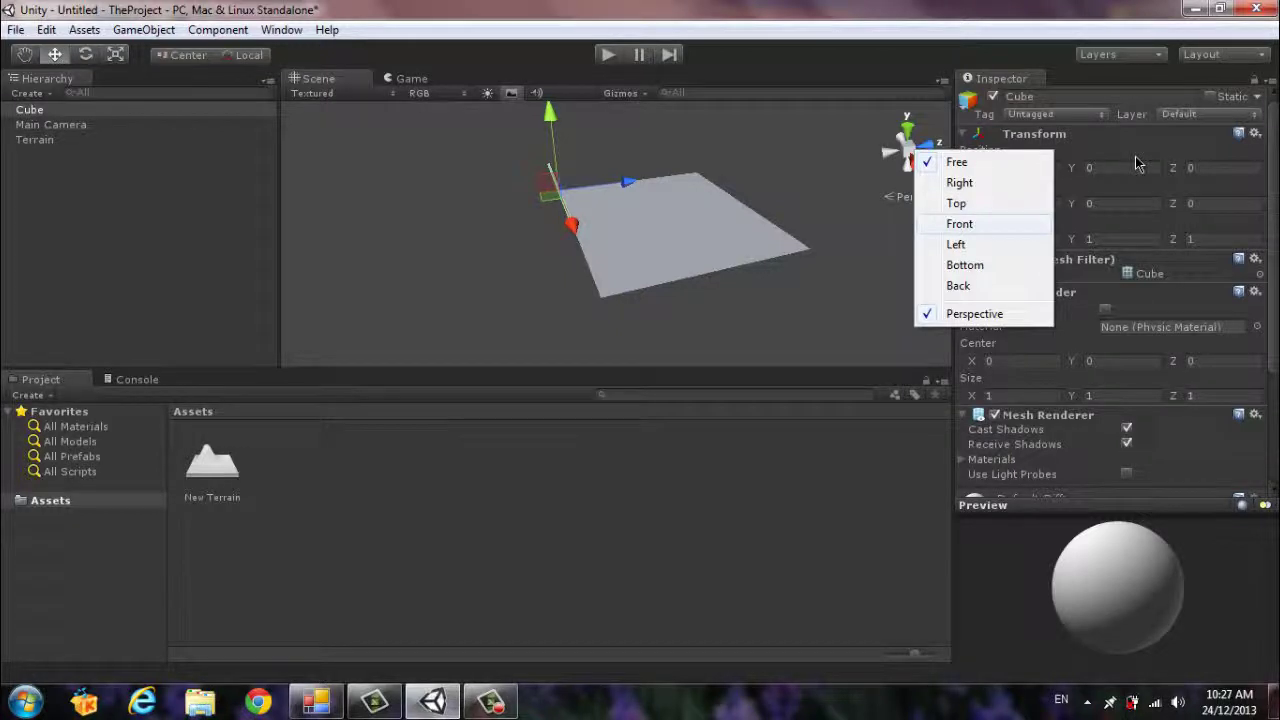
left_click(959, 223)
right_click(910, 151)
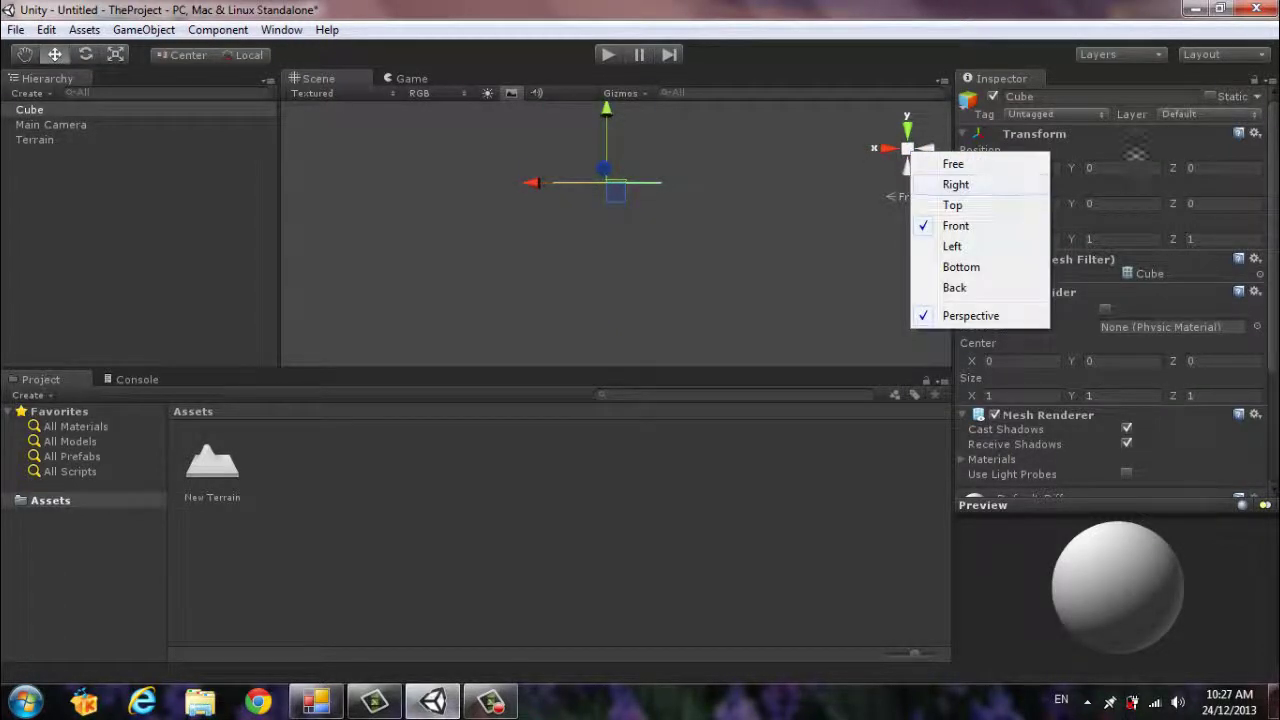
left_click(952, 205)
left_click_drag(704, 300, 785, 300)
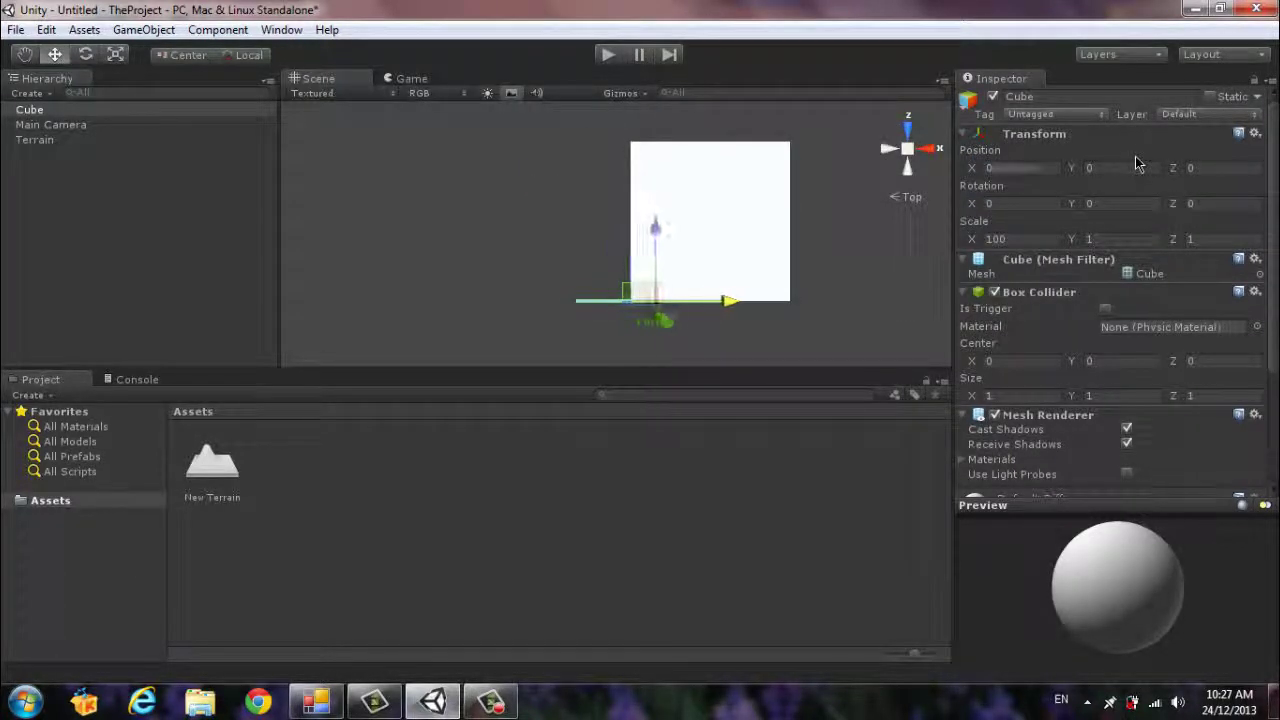
key("f")
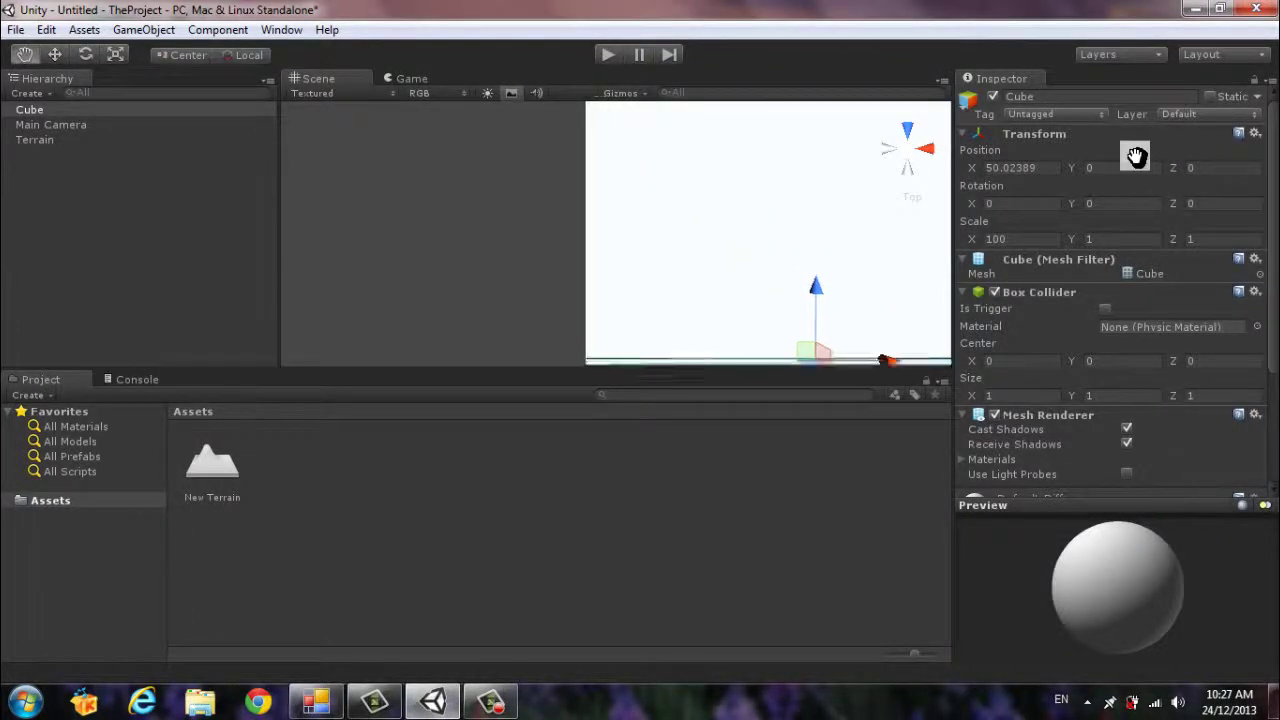
left_click_drag(1135, 163, 1135, 156, "alt")
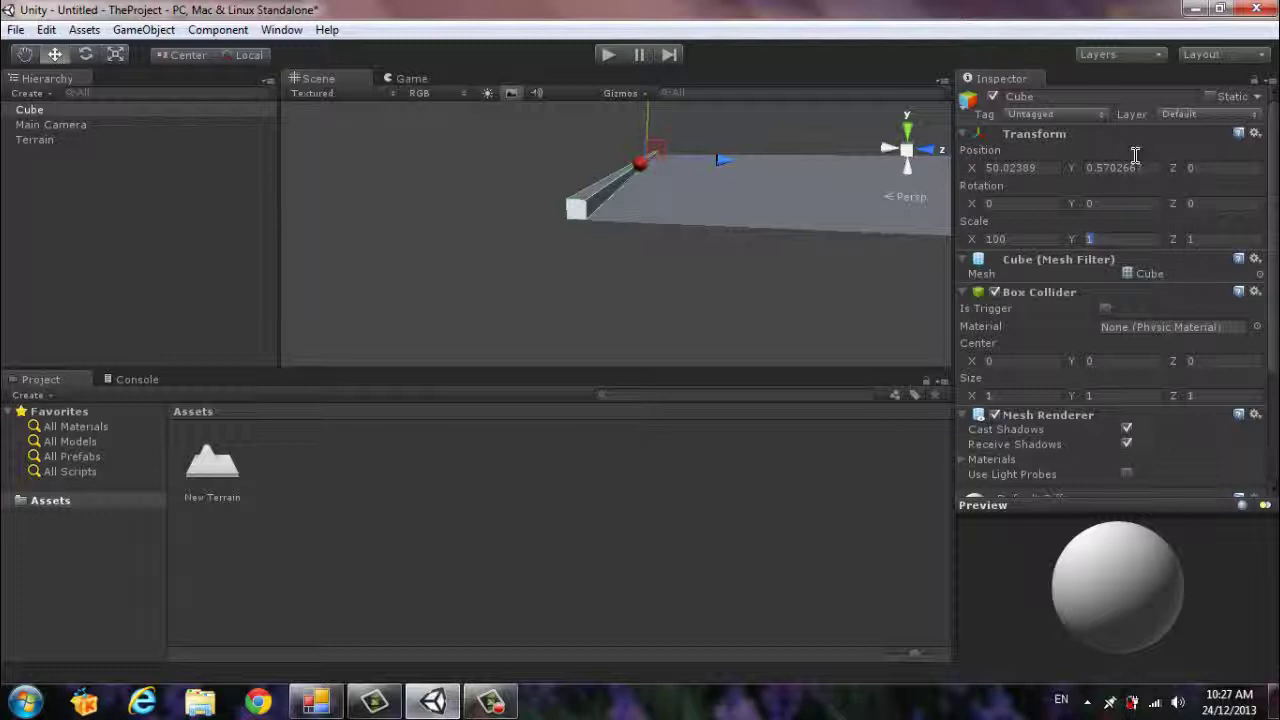
left_click_drag(1136, 163, 1136, 163, "alt")
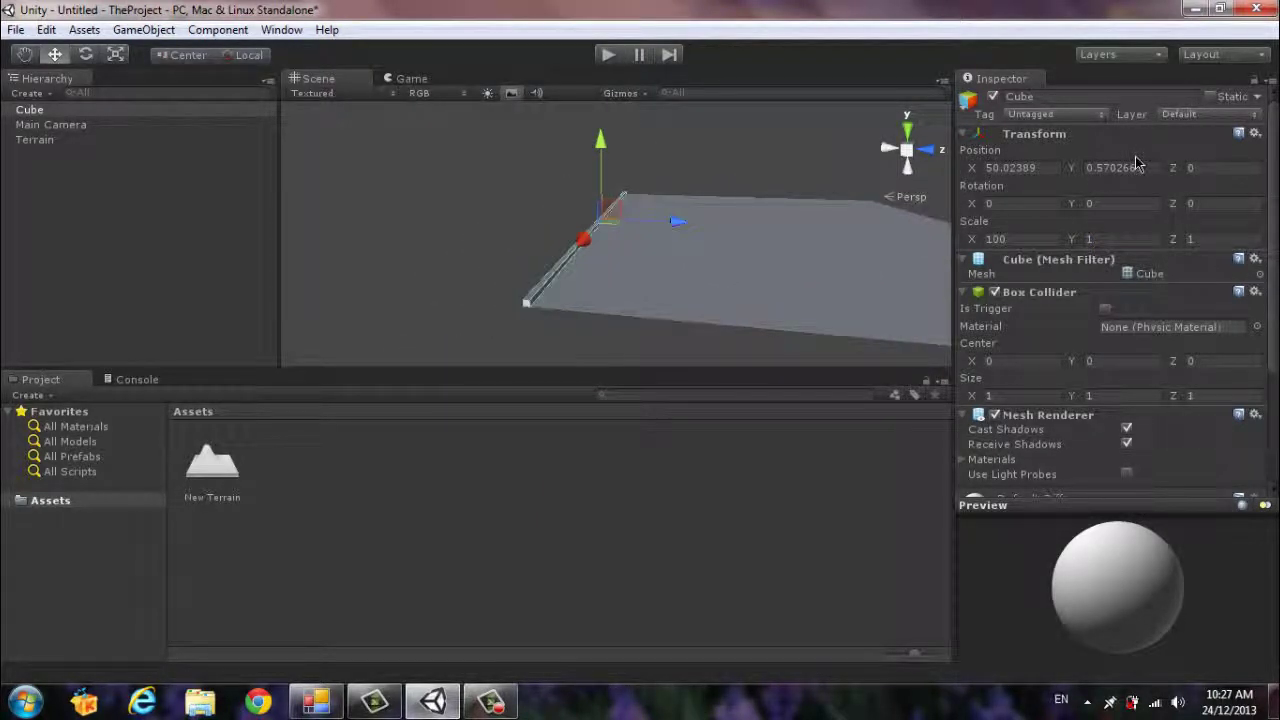
Step: Duplicate the wall cube and move the copy to the terrain's far edge in Top view
right_click(80, 111)
left_click(137, 194)
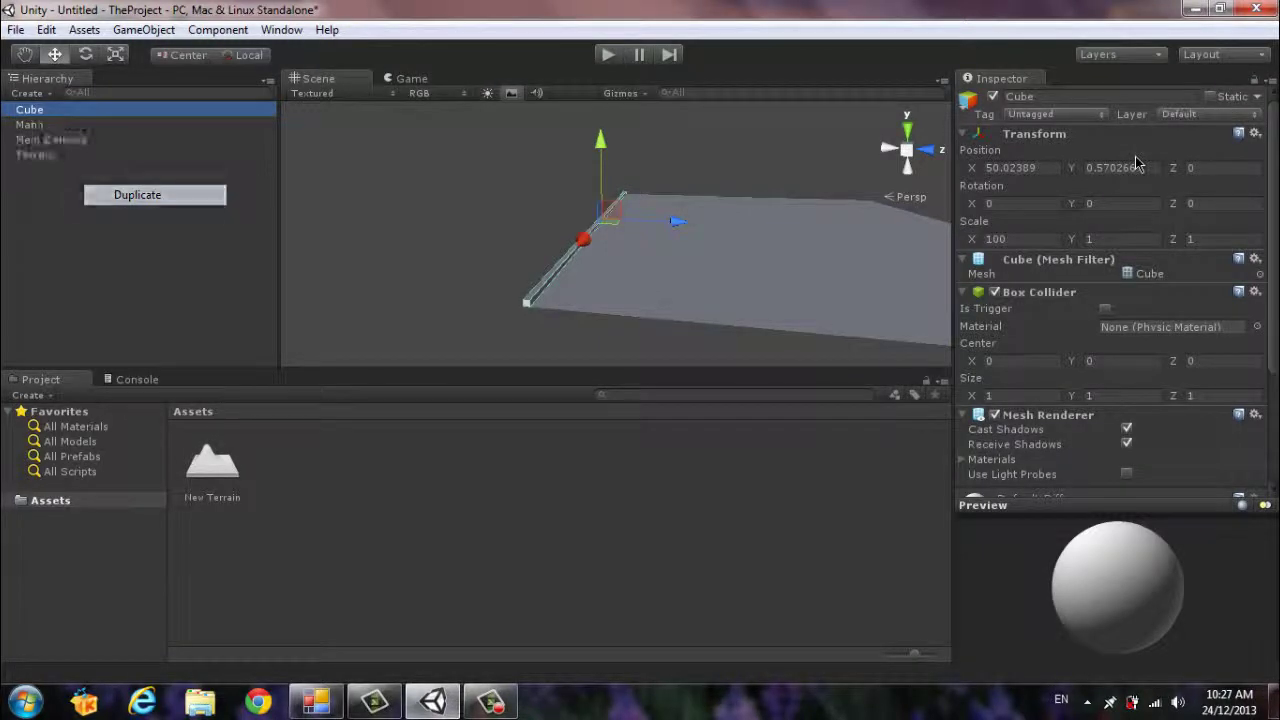
left_click_drag(1137, 158, 1135, 163, "alt")
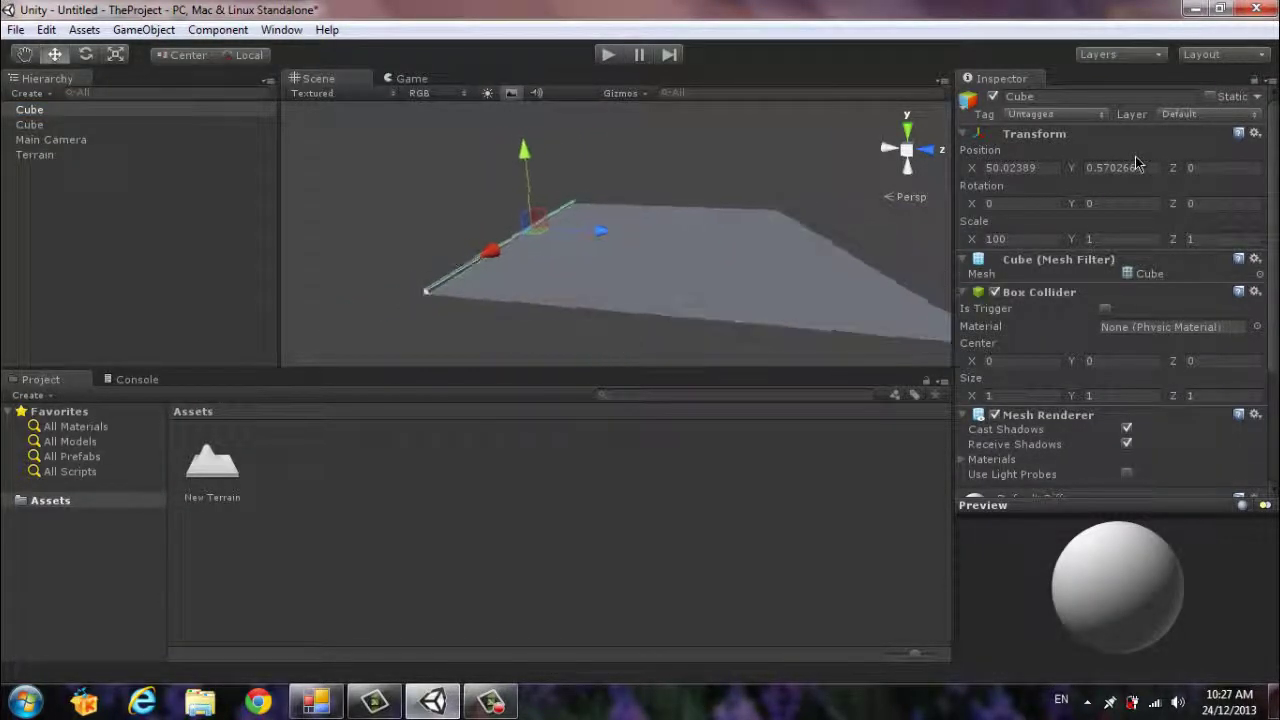
right_click(907, 150)
key("Down")
key("Return")
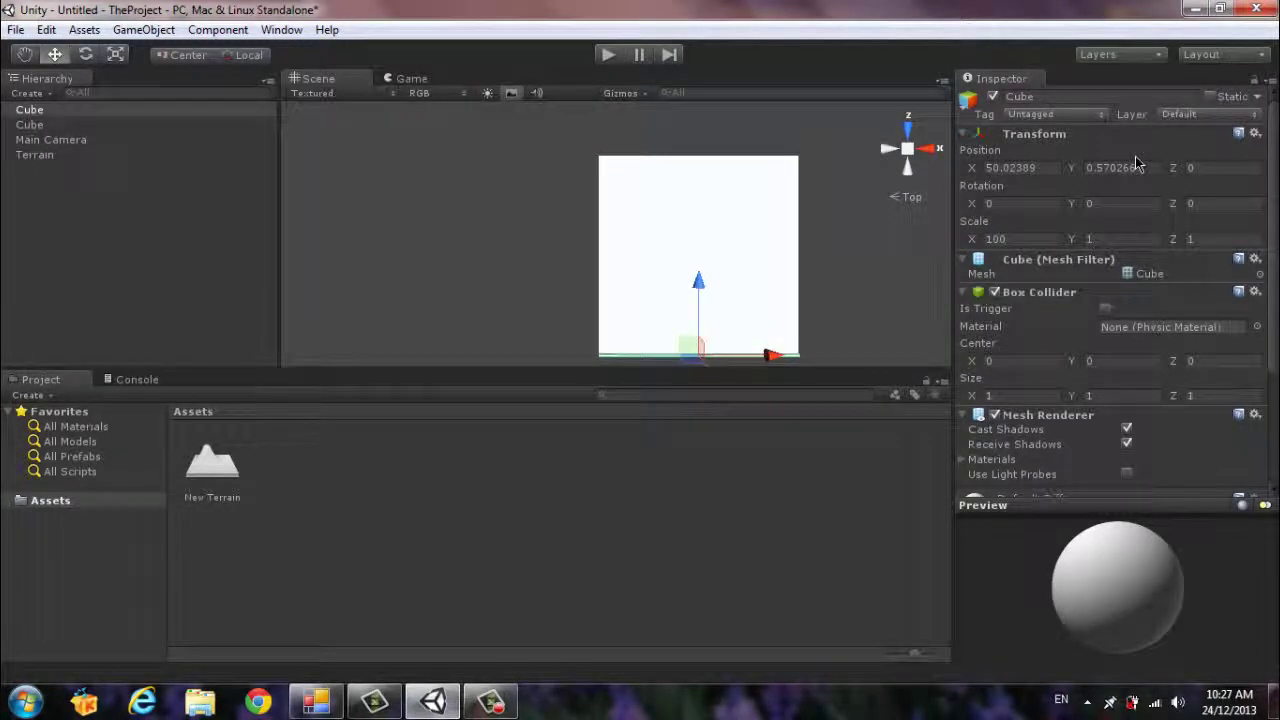
left_click_drag(698, 285, 698, 95)
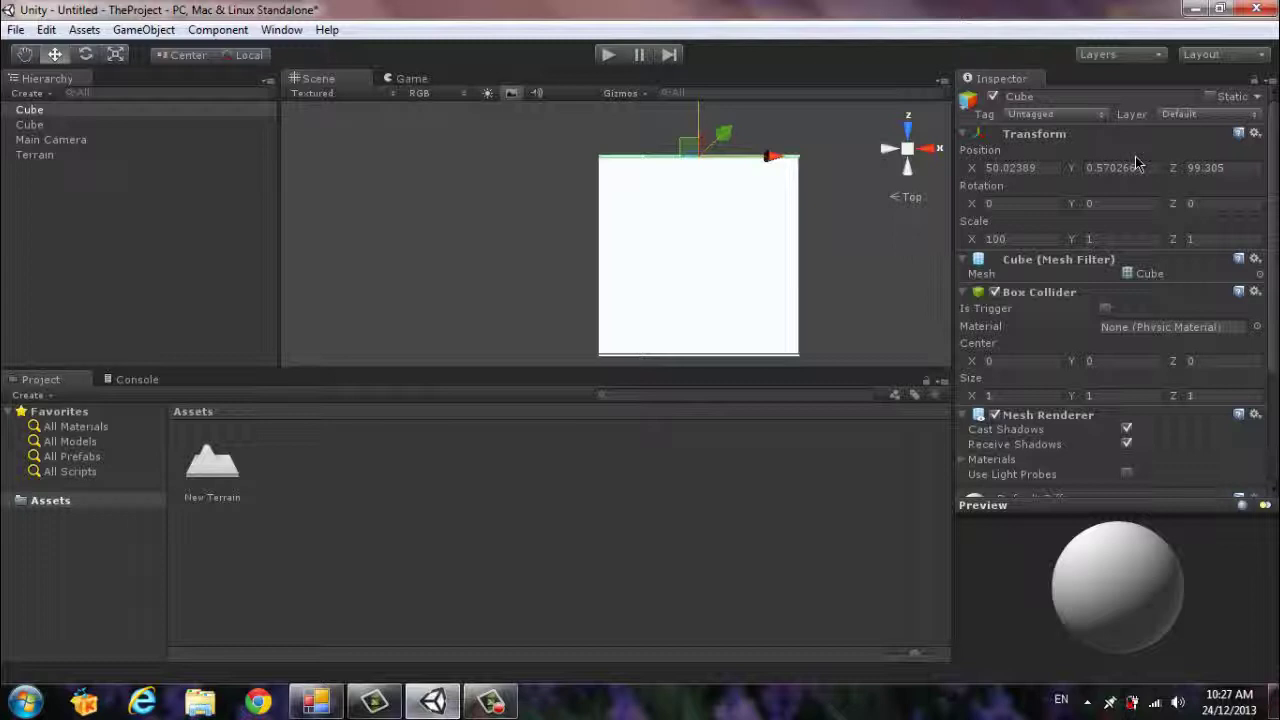
Step: Duplicate the cube again, rotate it 90° on Y, and place it at the left edge
right_click(94, 110)
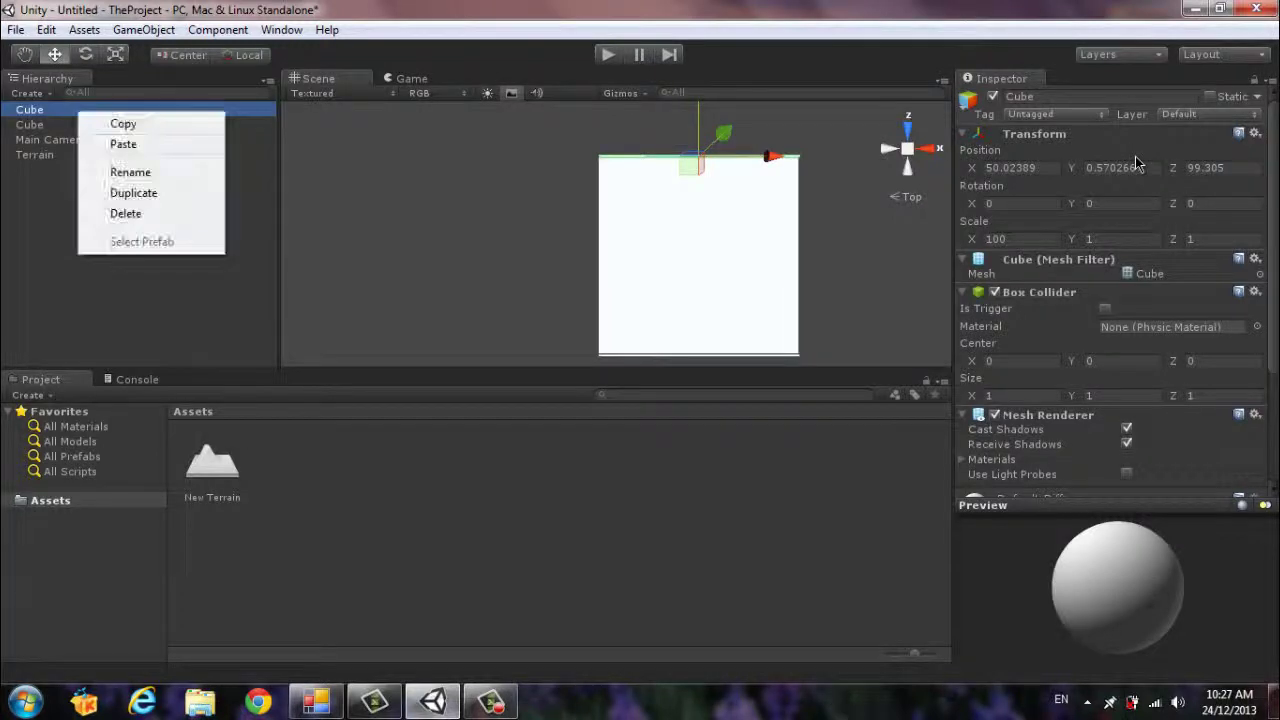
left_click(120, 191)
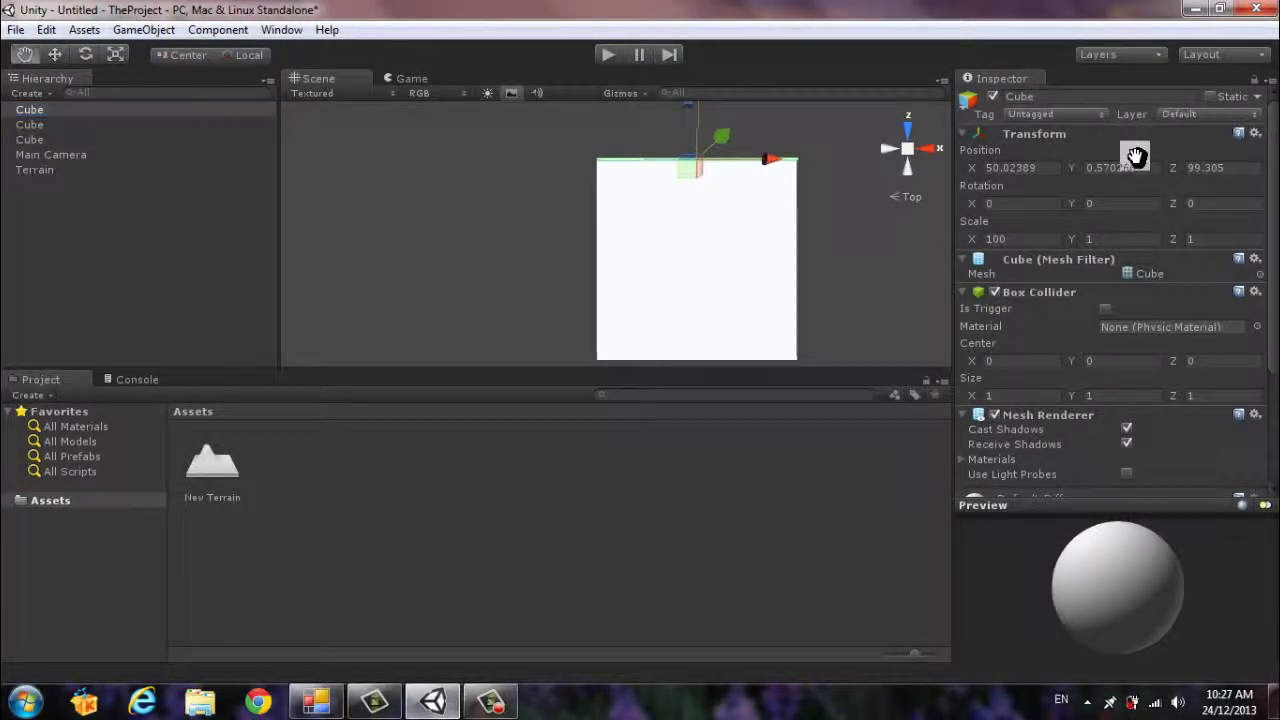
left_click_drag(1135, 163, 1135, 163)
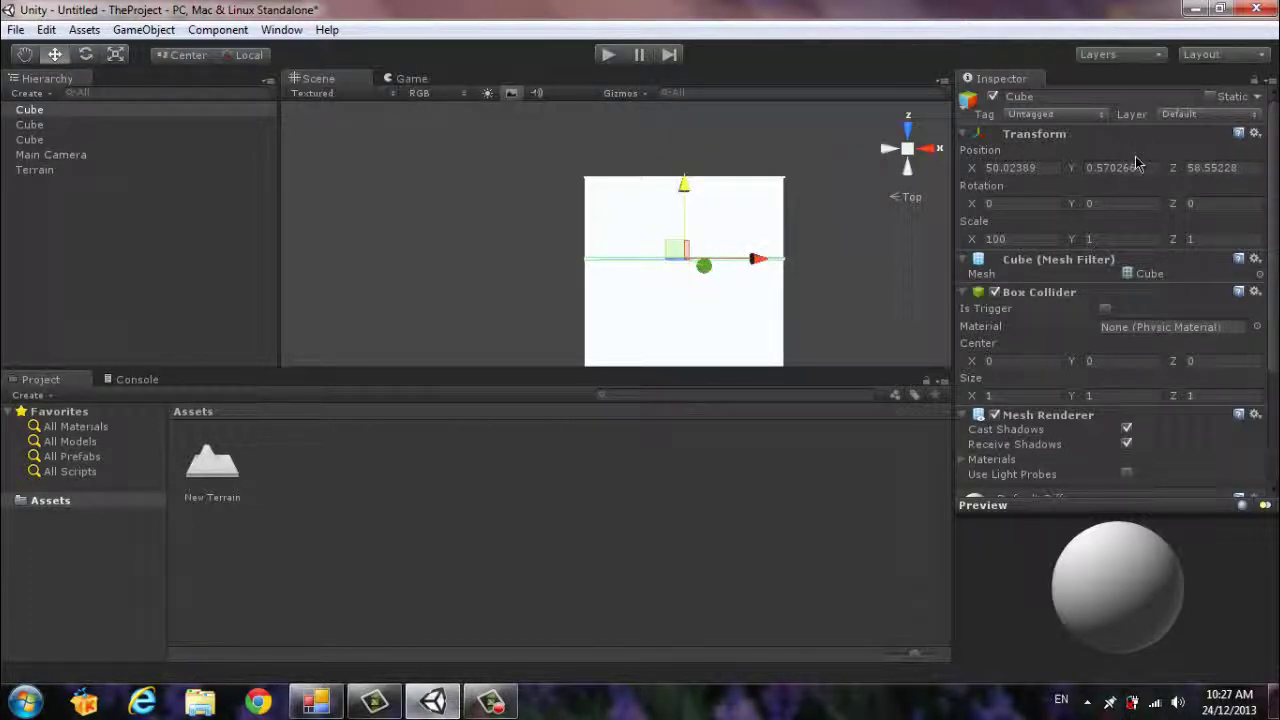
type("90")
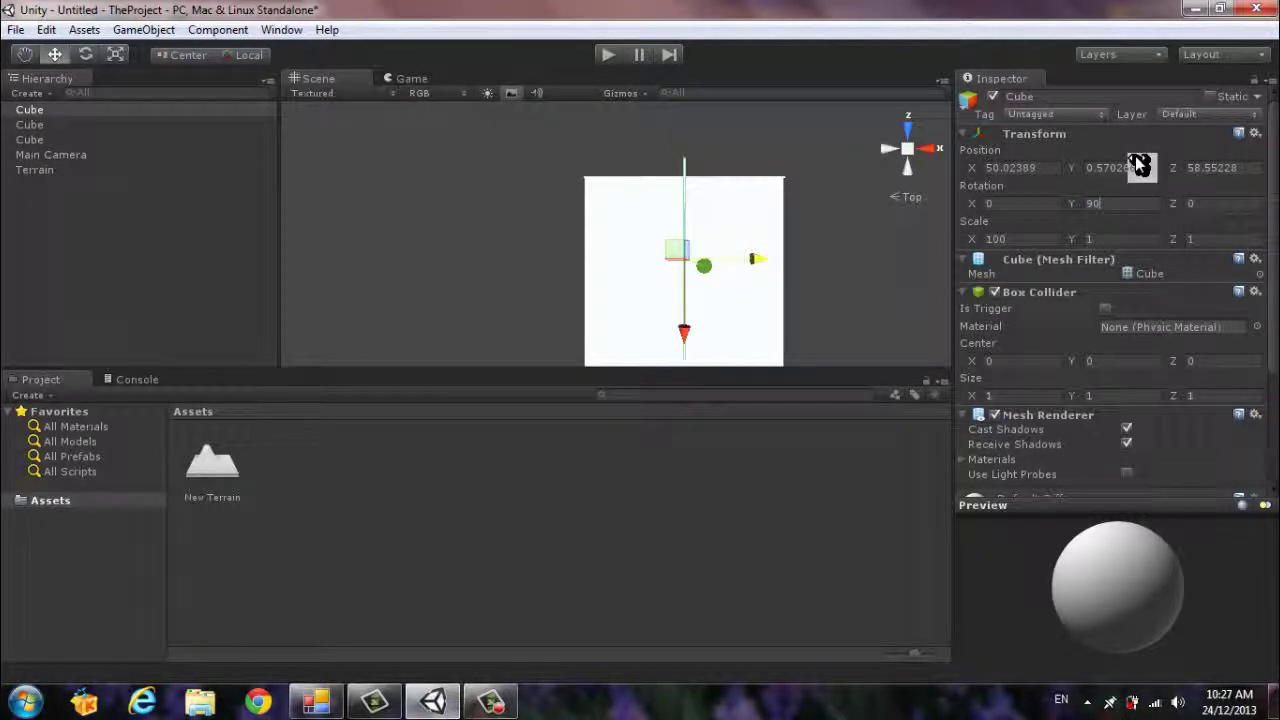
key("Return")
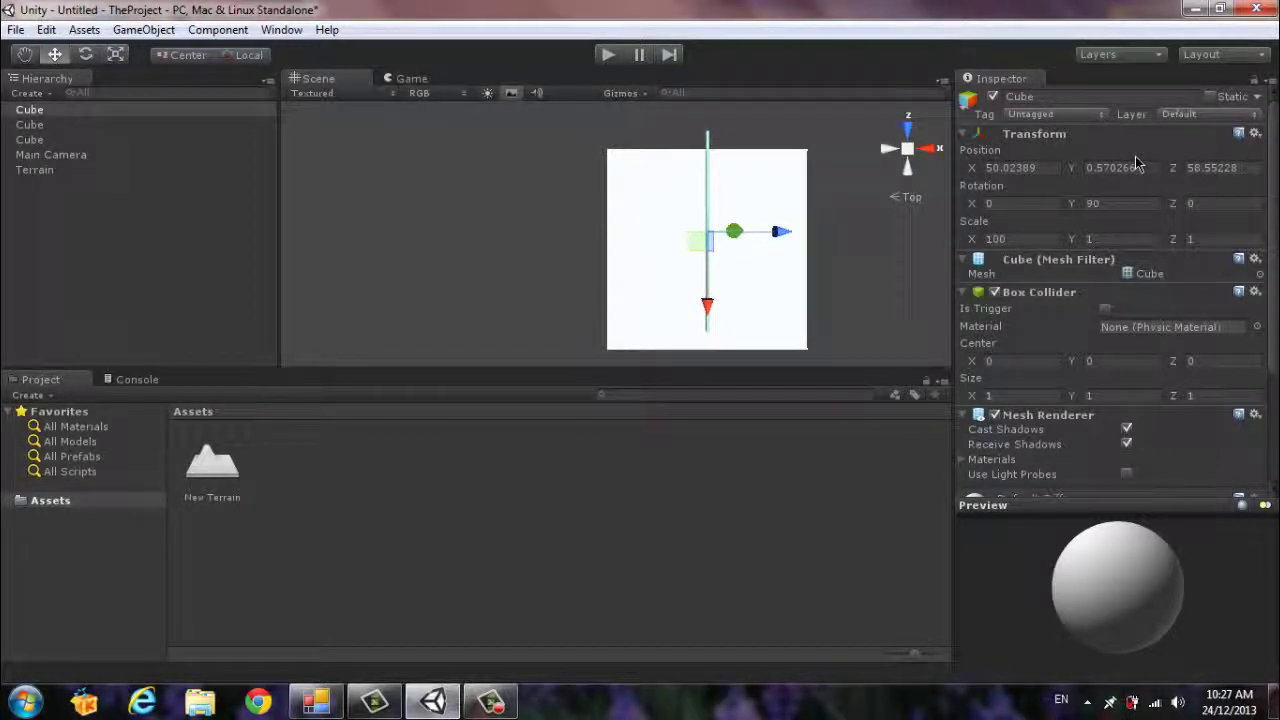
left_click_drag(781, 231, 680, 231)
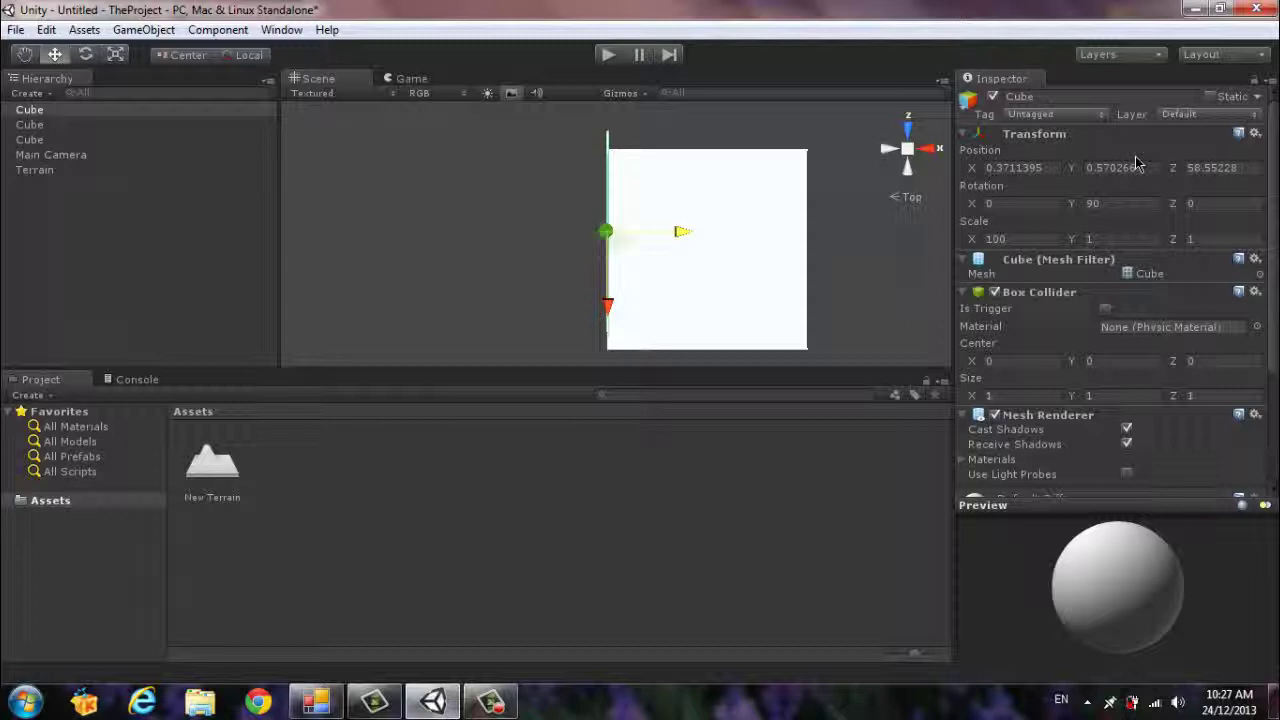
left_click_drag(607, 303, 607, 321)
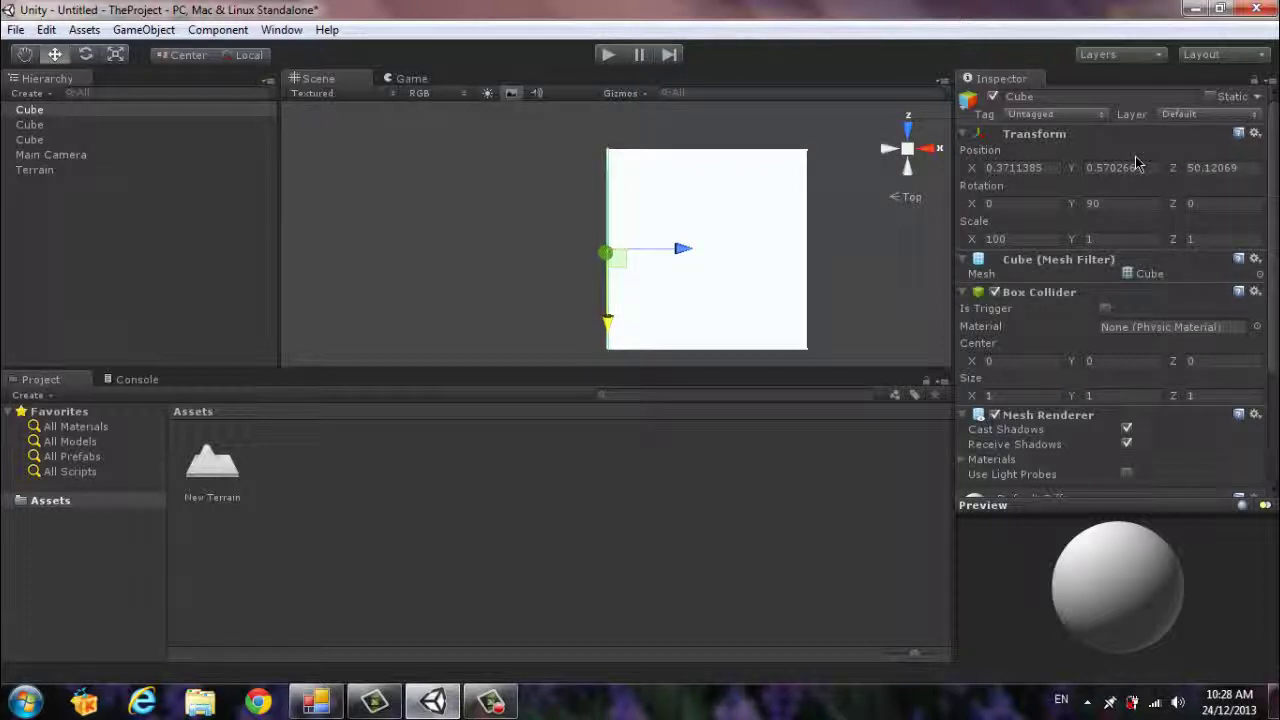
left_click_drag(607, 321, 607, 321)
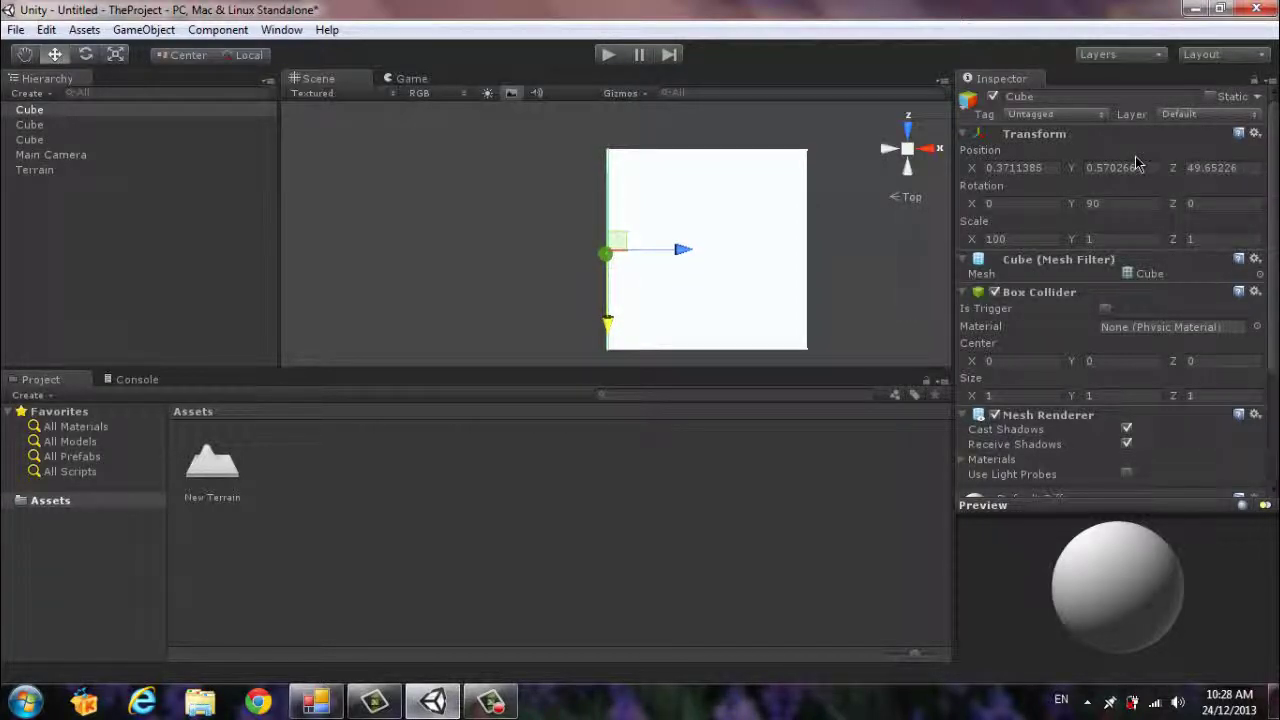
Step: Make a fourth cube copy and slide it to the right edge, X 100.1451
right_click(128, 110)
left_click(150, 191)
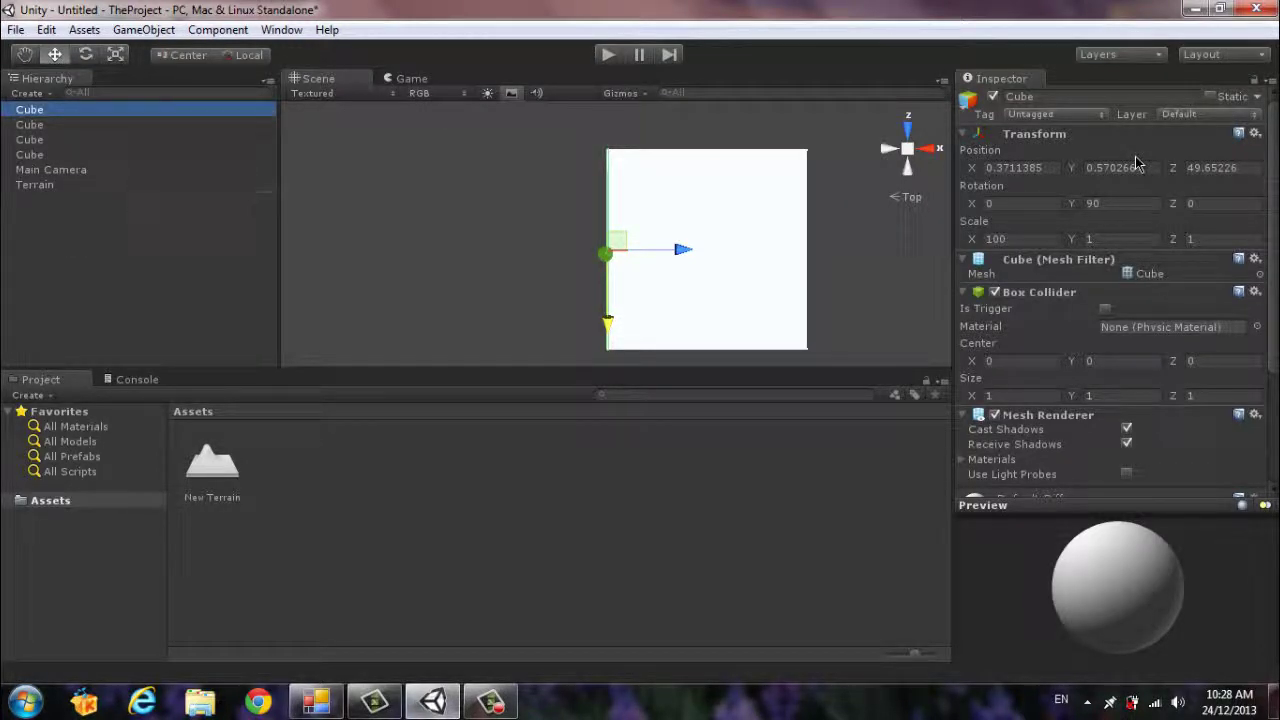
left_click_drag(683, 249, 880, 249)
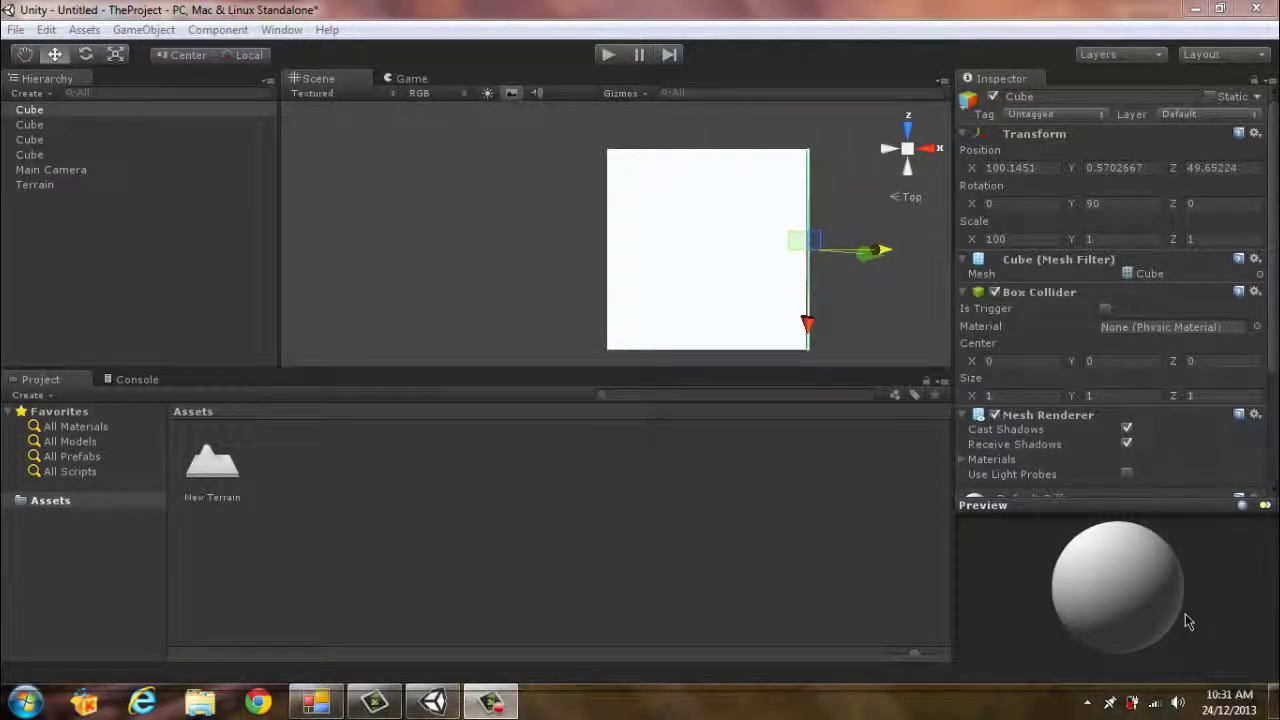
Step: Start a new asset import from the Assets panel's context menu
right_click(271, 440)
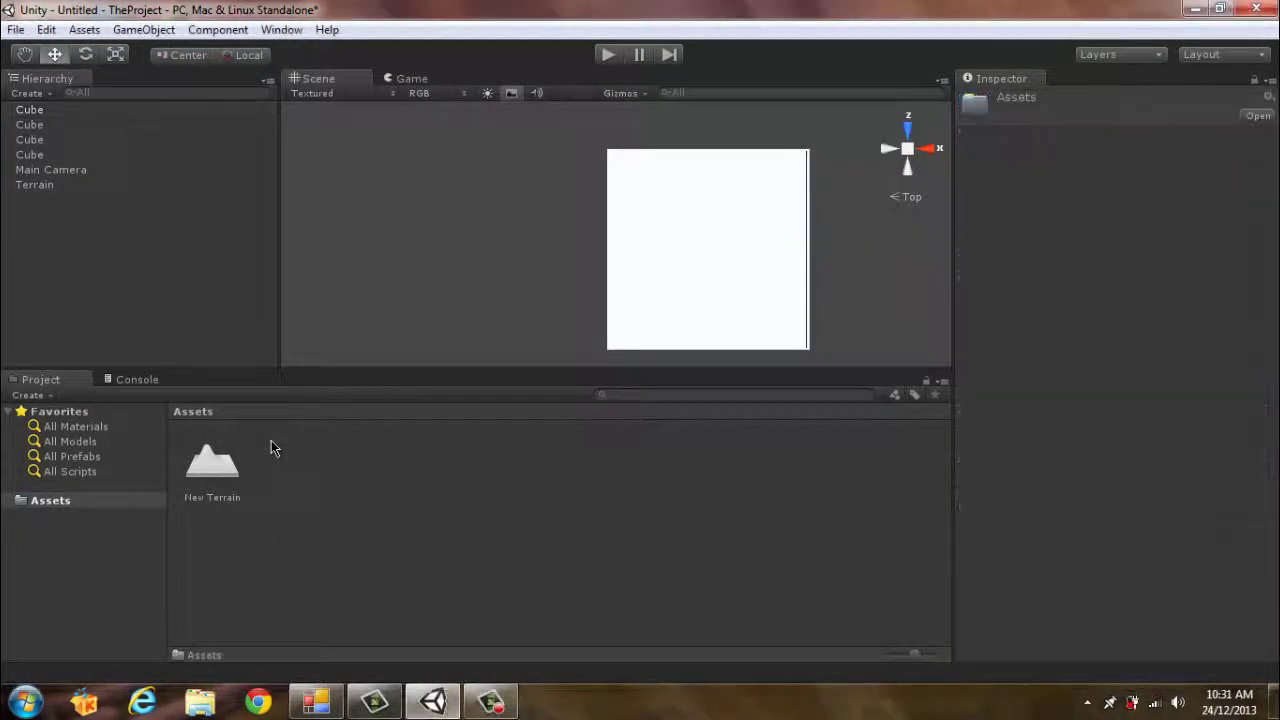
right_click(351, 466)
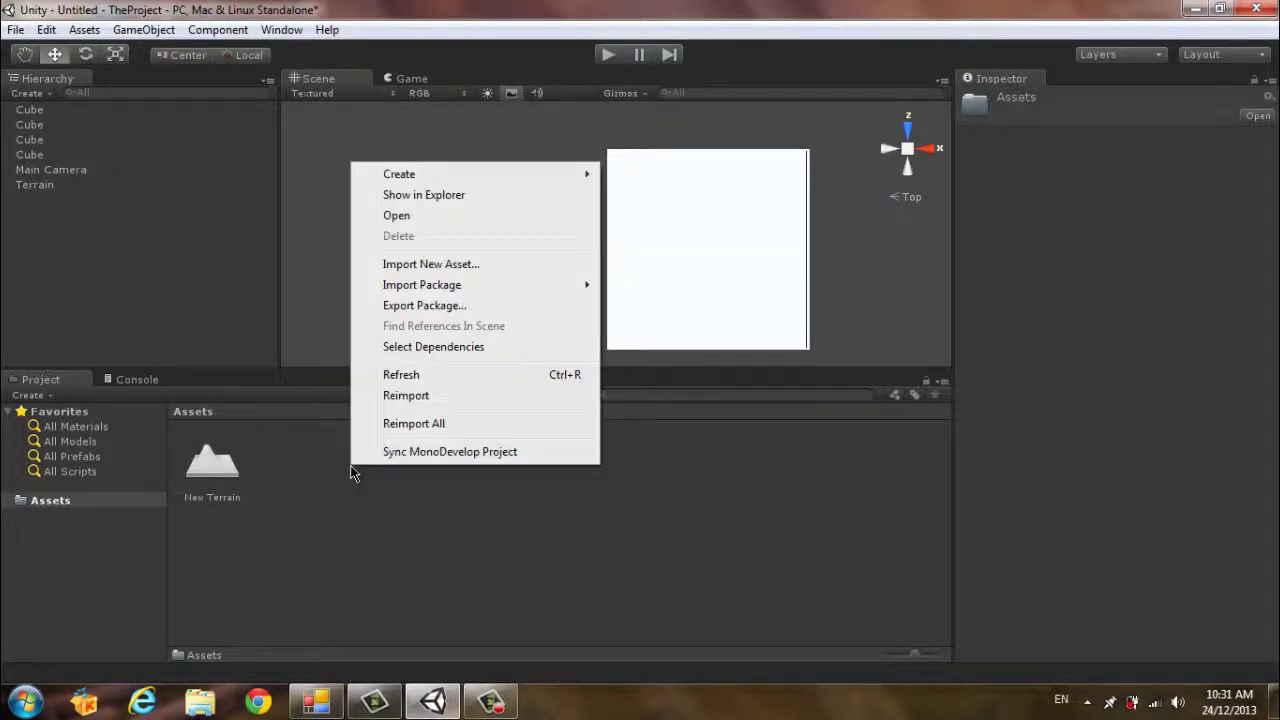
mouse_move(423, 286)
left_click(431, 263)
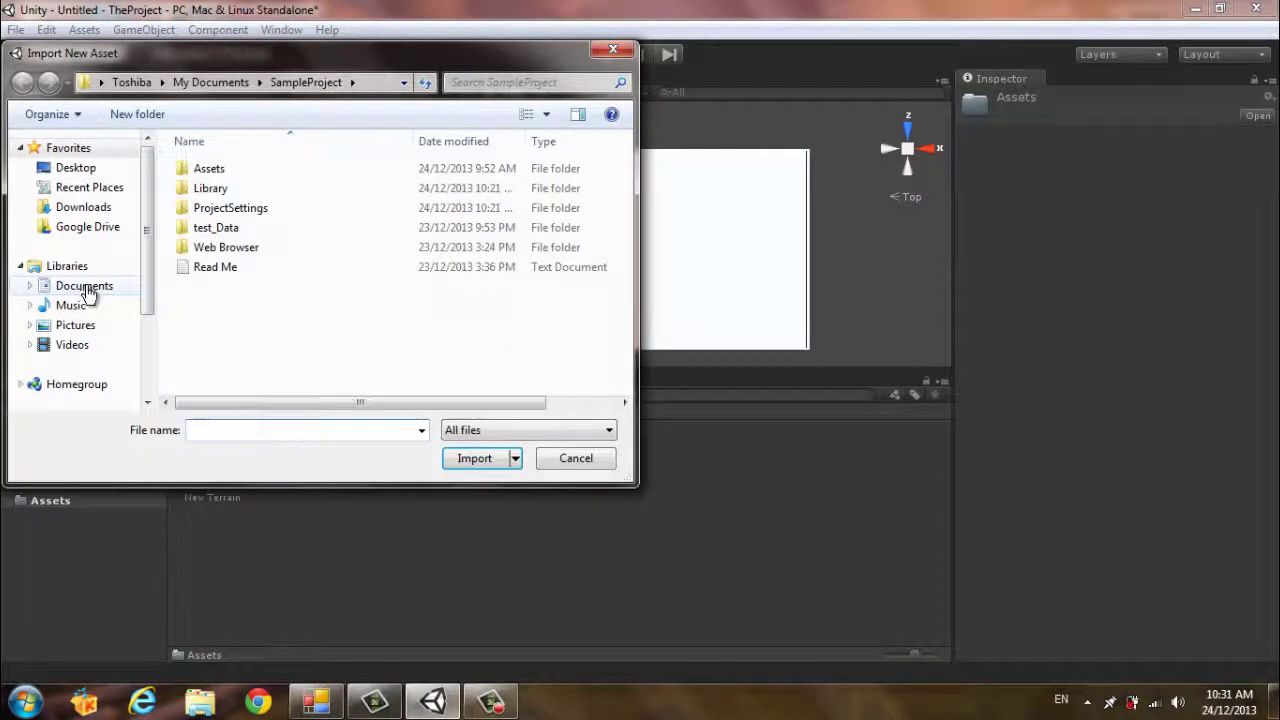
Step: Browse to Documents\TheWoman and import the walk model
left_click(84, 287)
scroll(462, 290, "down", 5)
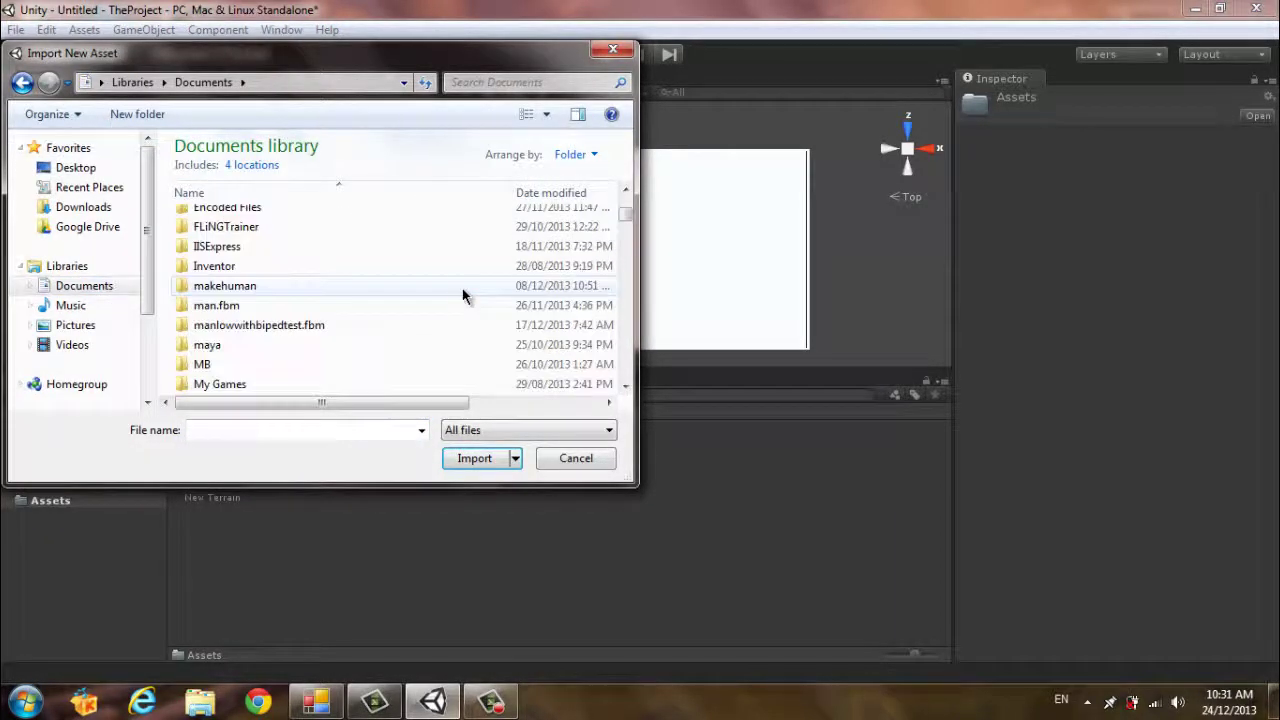
scroll(464, 298, "down", 3)
scroll(465, 296, "down", 5)
scroll(465, 296, "down", 4)
scroll(465, 296, "down", 2)
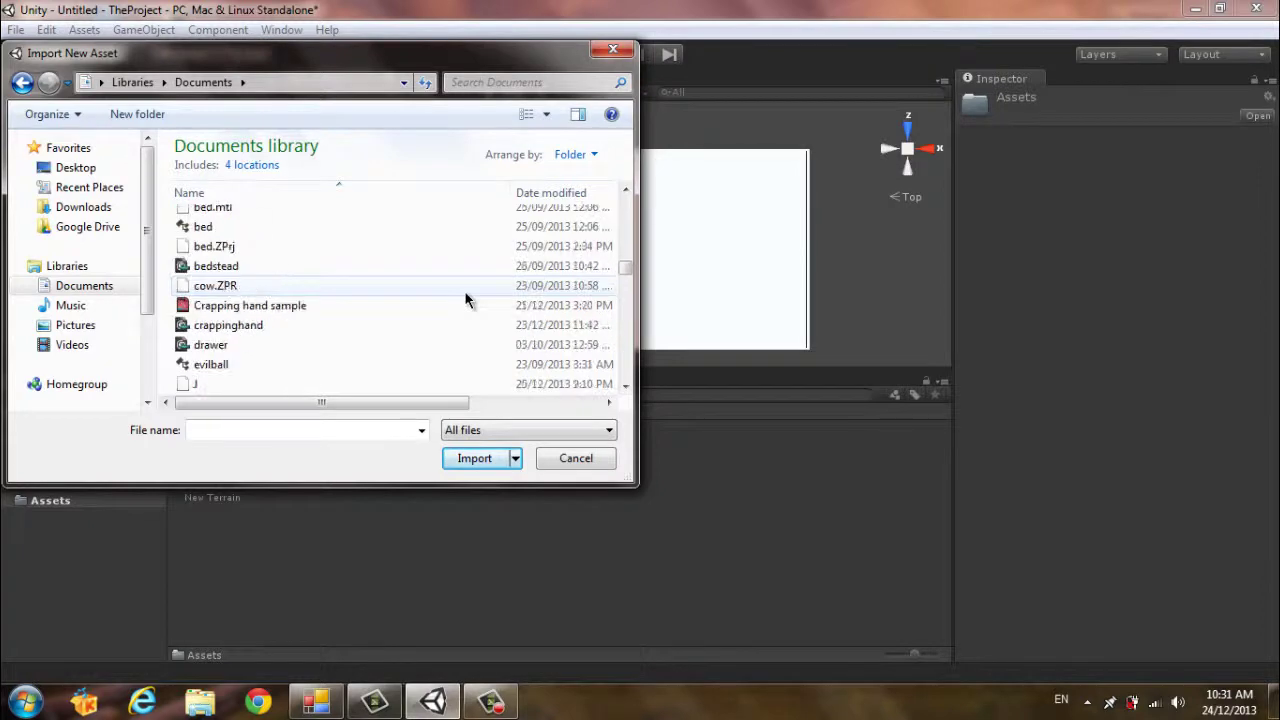
scroll(465, 296, "down", 1)
scroll(464, 290, "down", 5)
scroll(464, 290, "up", 2)
scroll(464, 290, "up", 8)
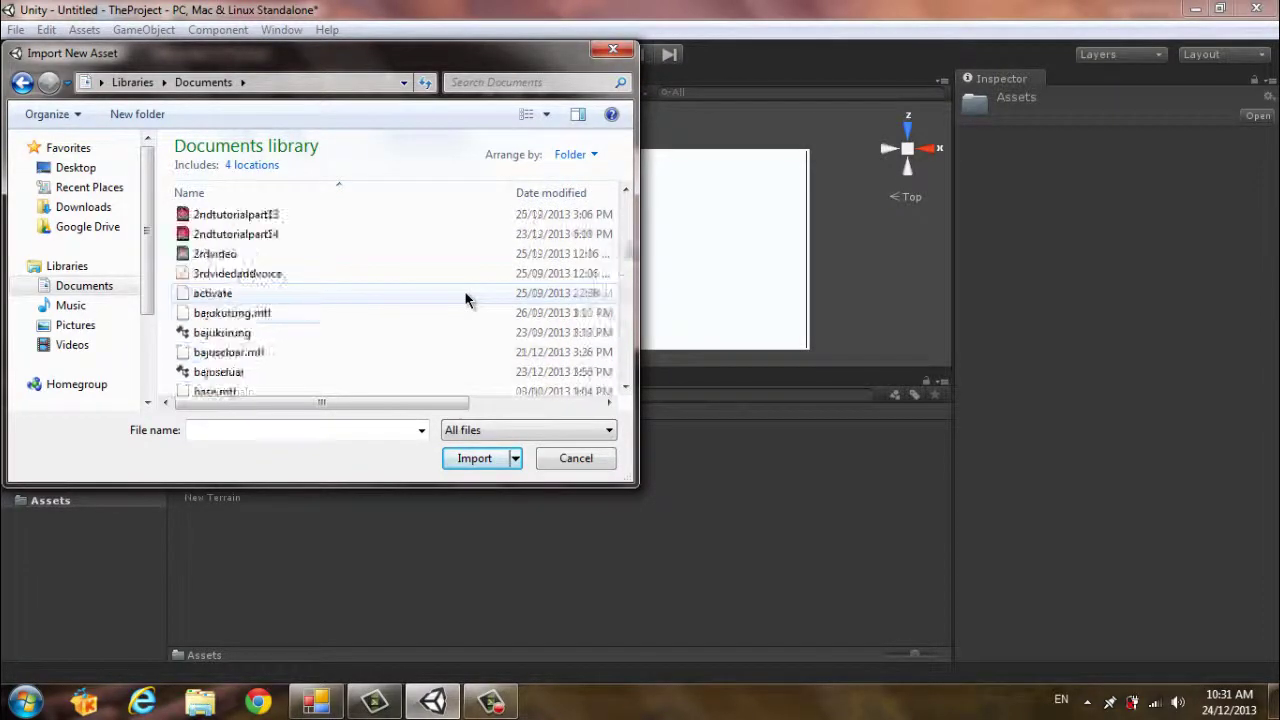
scroll(464, 290, "up", 4)
scroll(464, 290, "down", 3)
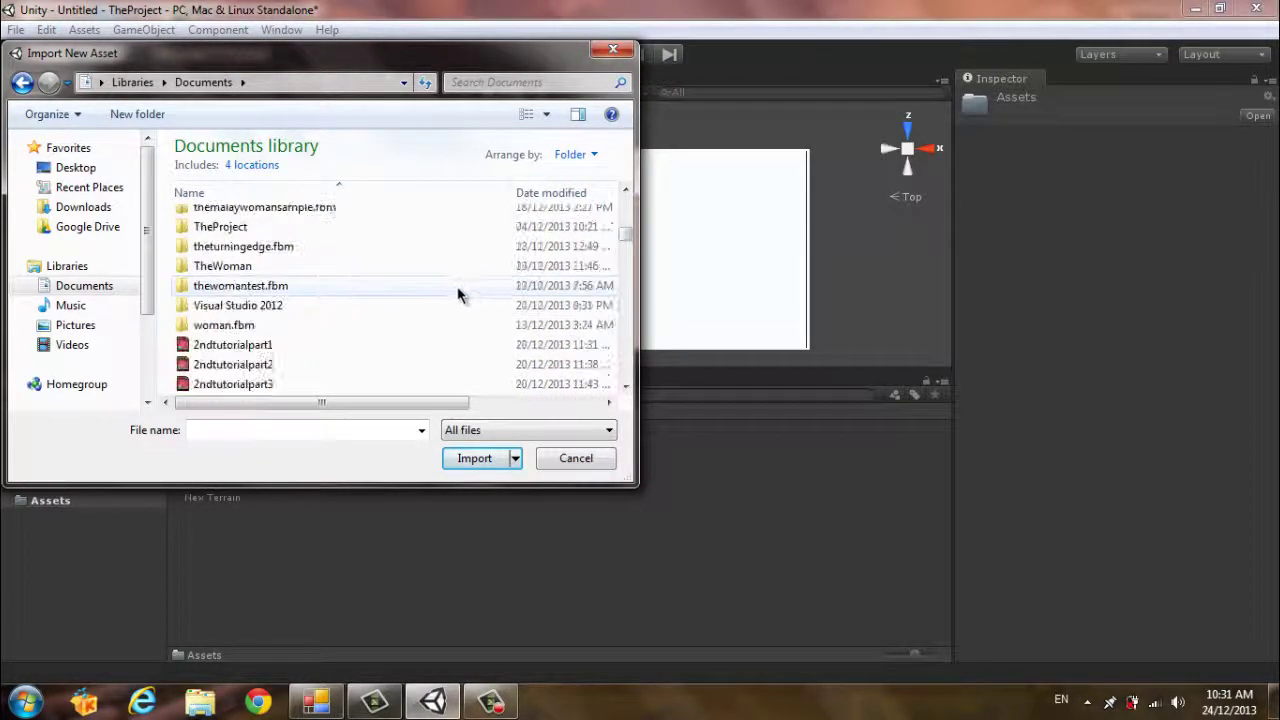
double_click(238, 273)
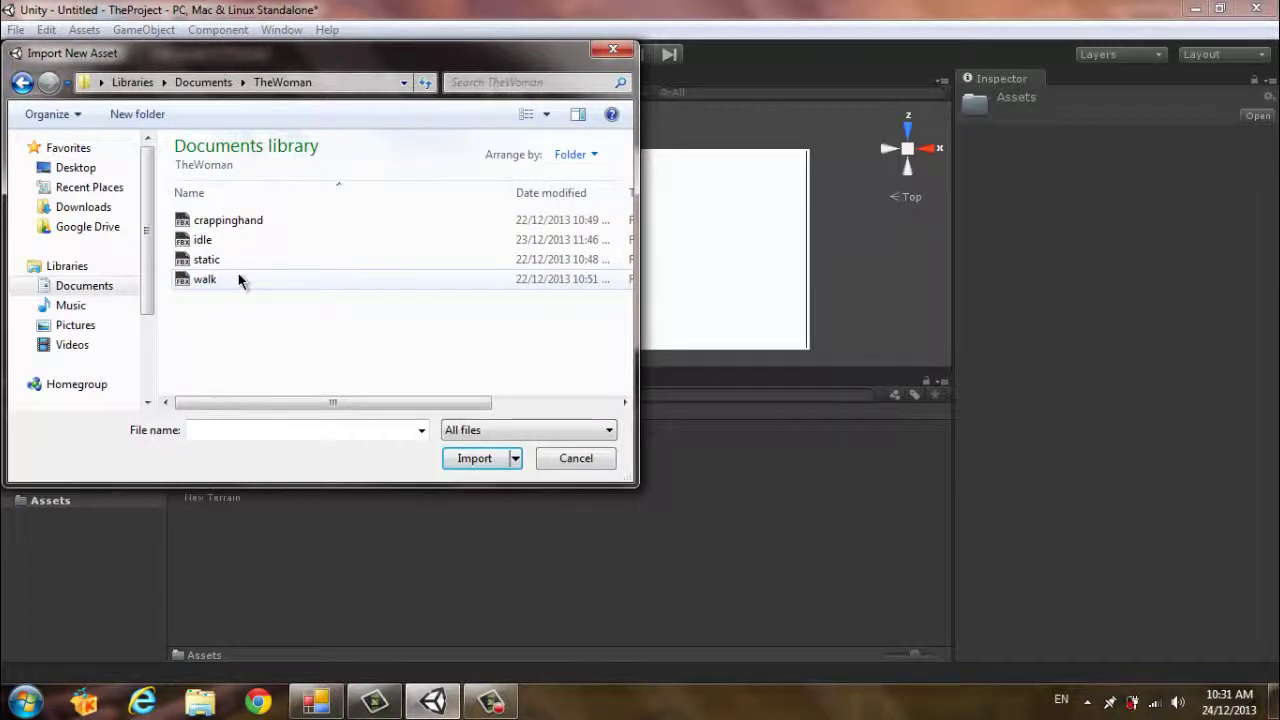
left_click(240, 281)
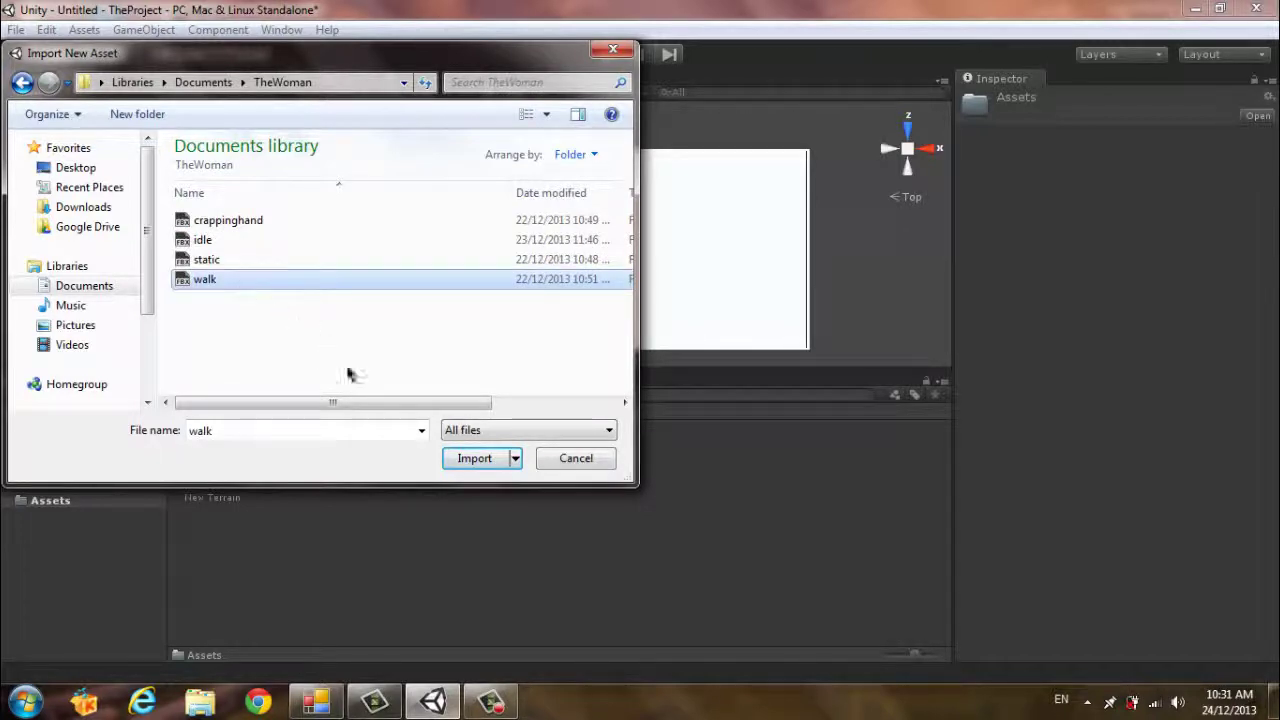
left_click(475, 459)
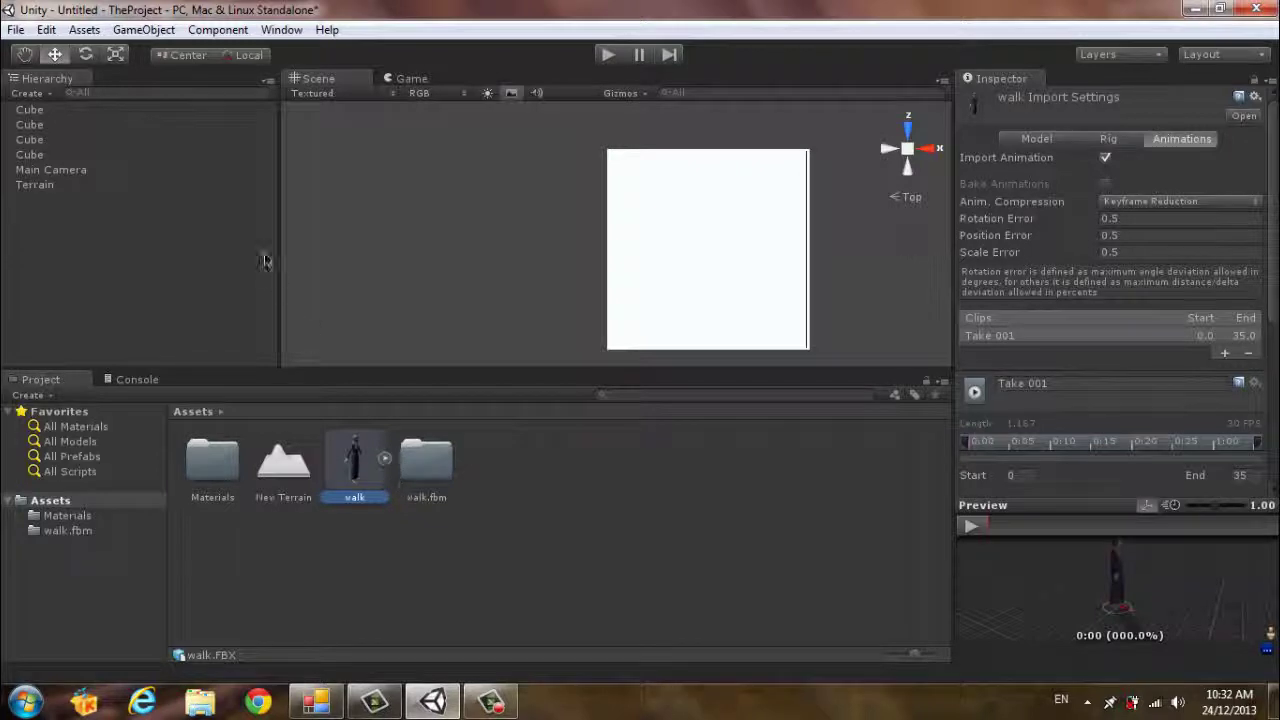
Step: Import the idle model from the TheWoman folder via Import New Asset
right_click(529, 472)
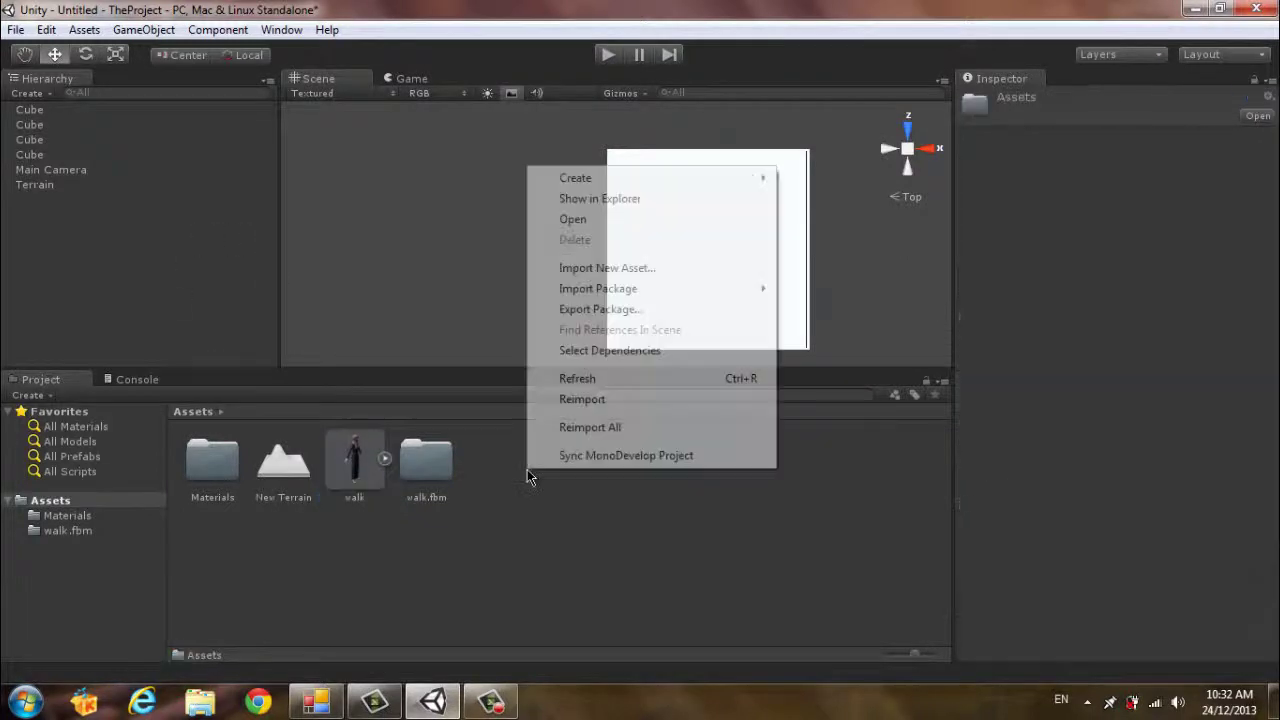
left_click(618, 267)
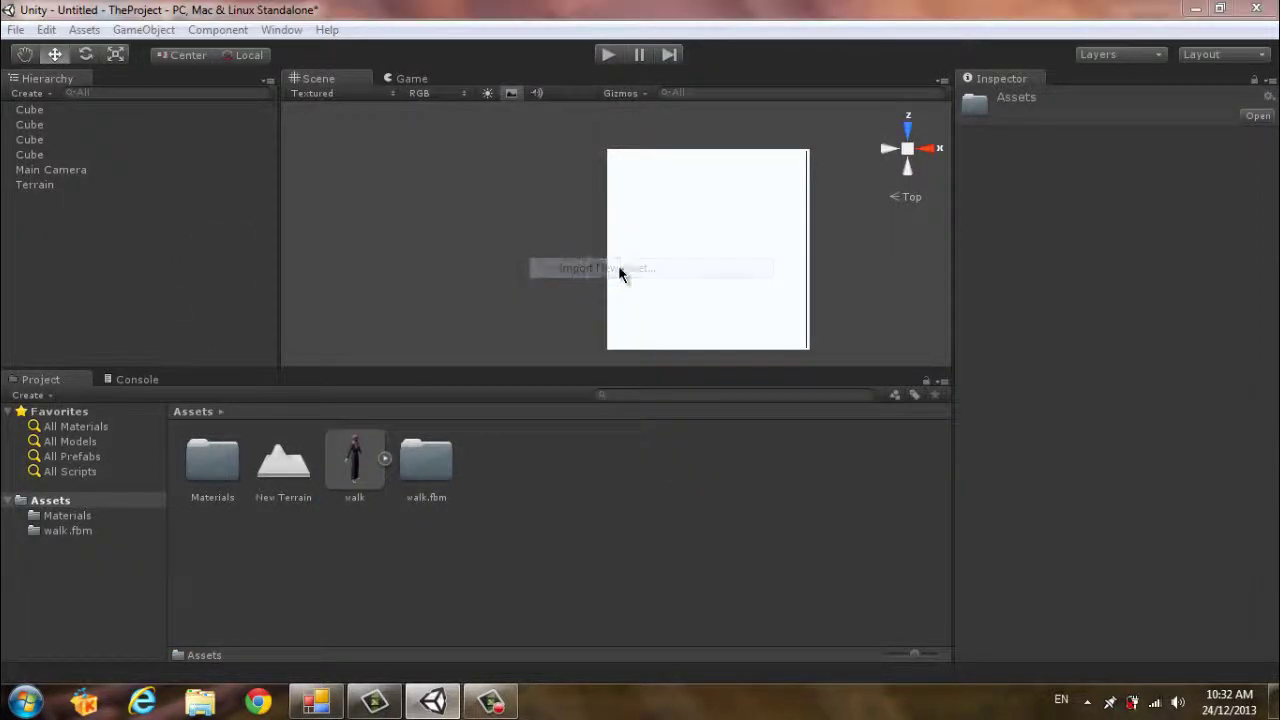
left_click(216, 242)
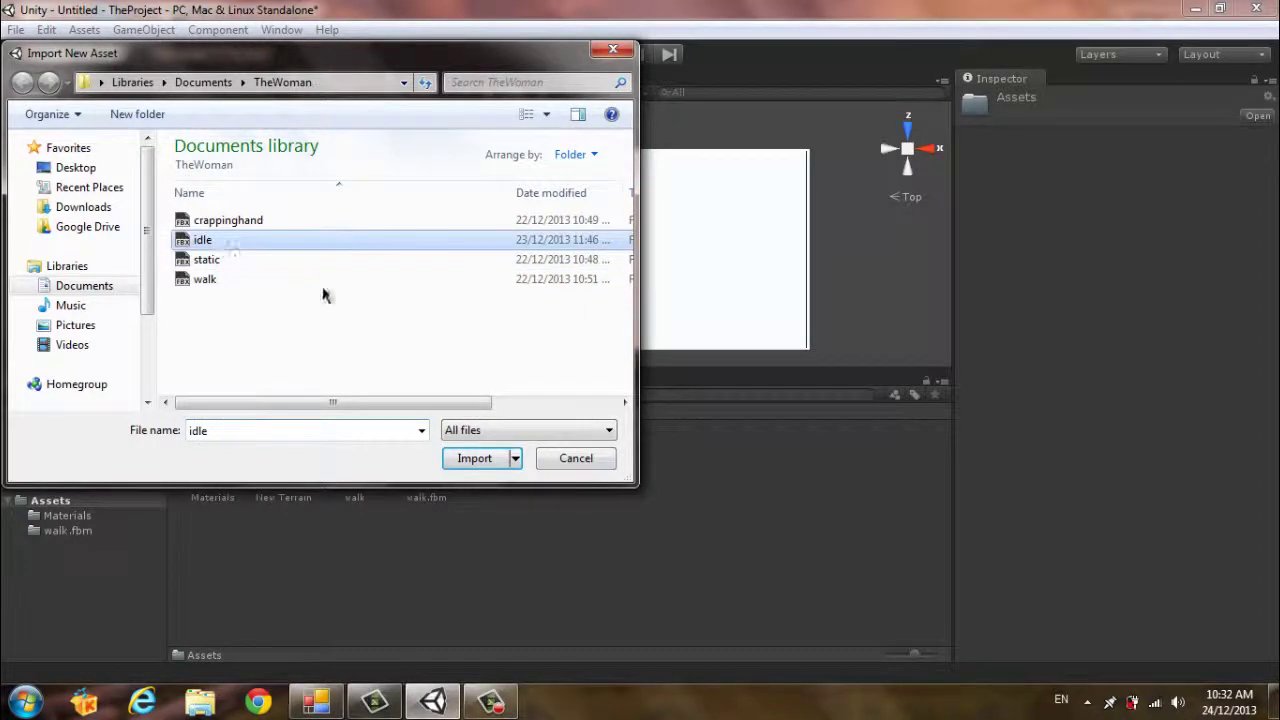
left_click(492, 463)
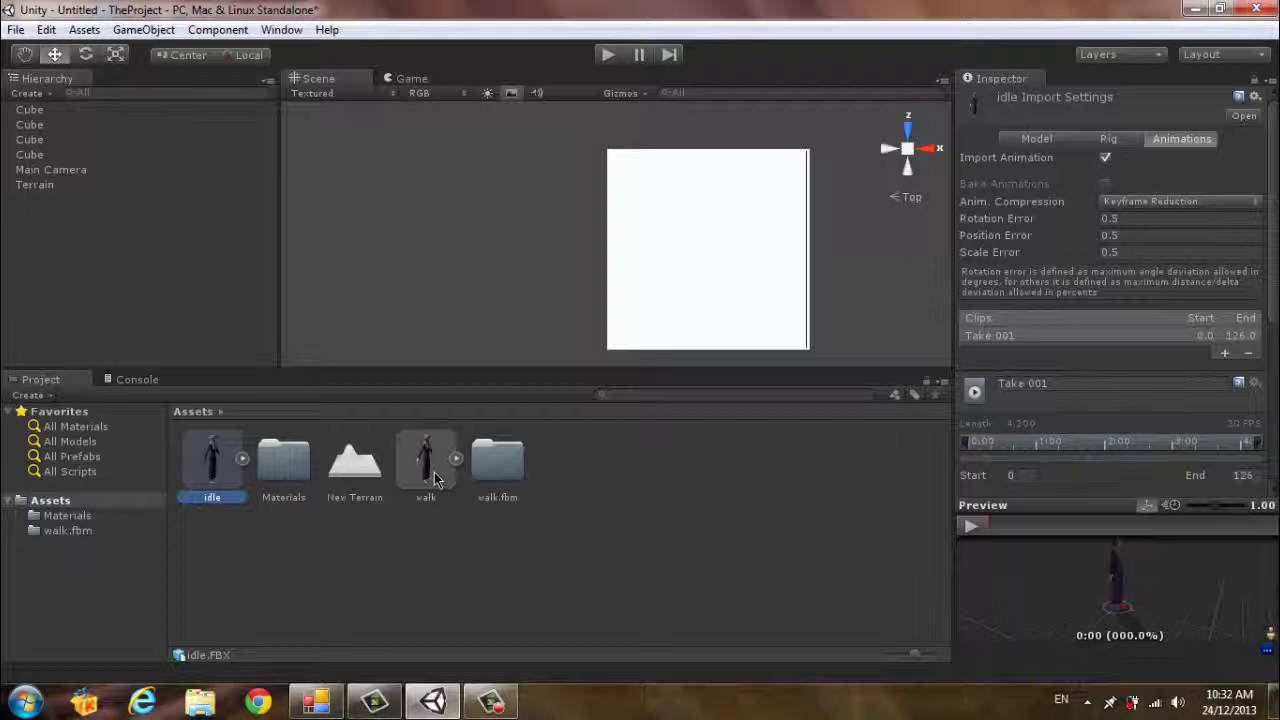
Step: Set the walk model's rig Animation Type to Legacy and apply
left_click(434, 479)
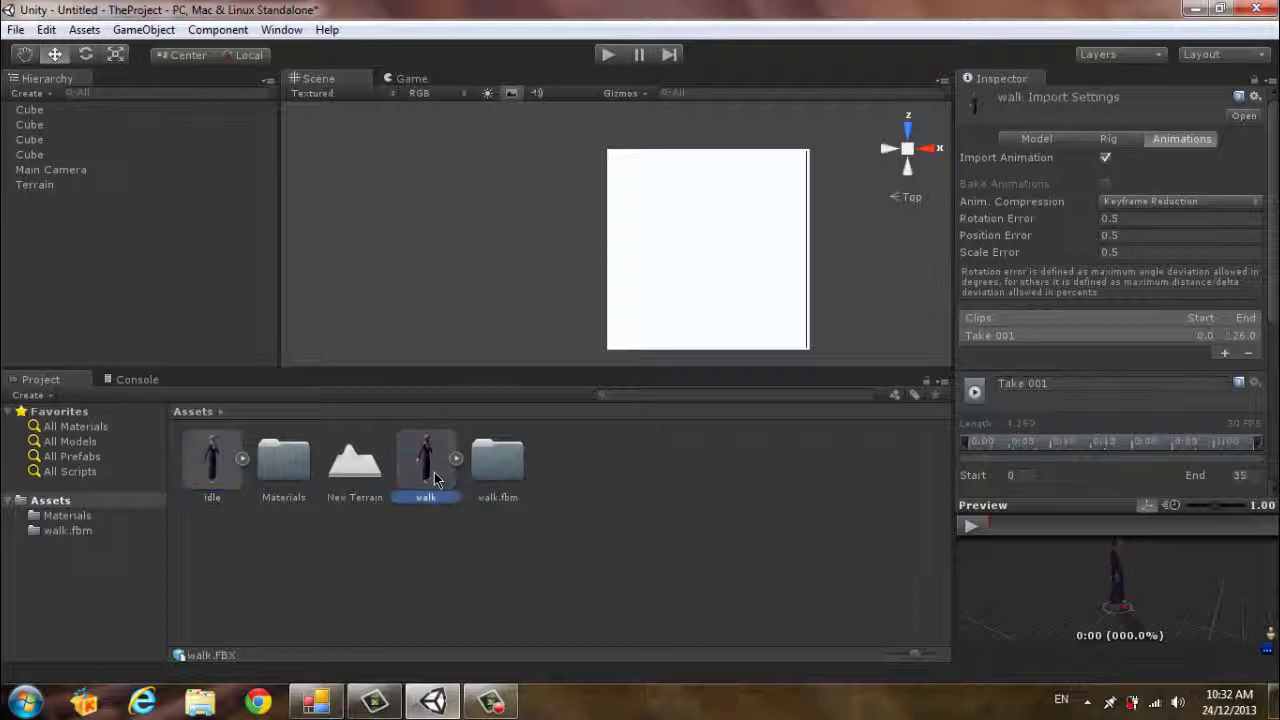
left_click(1109, 140)
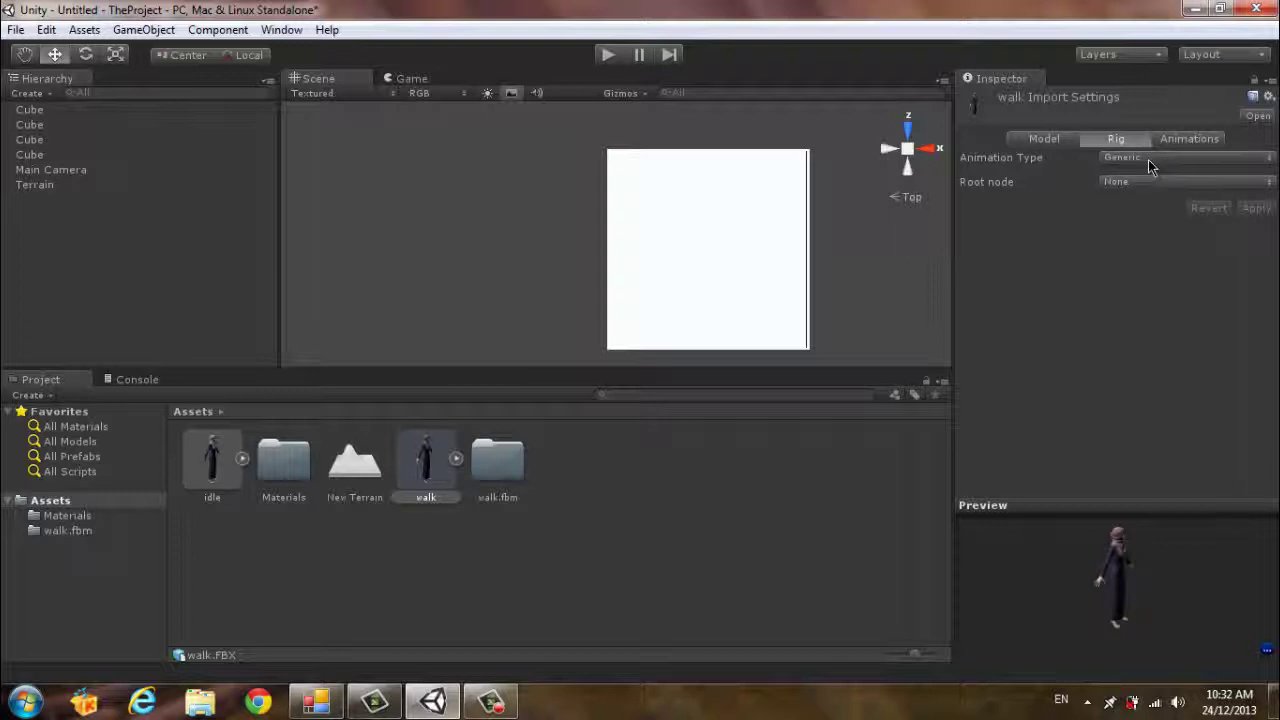
left_click(1148, 159)
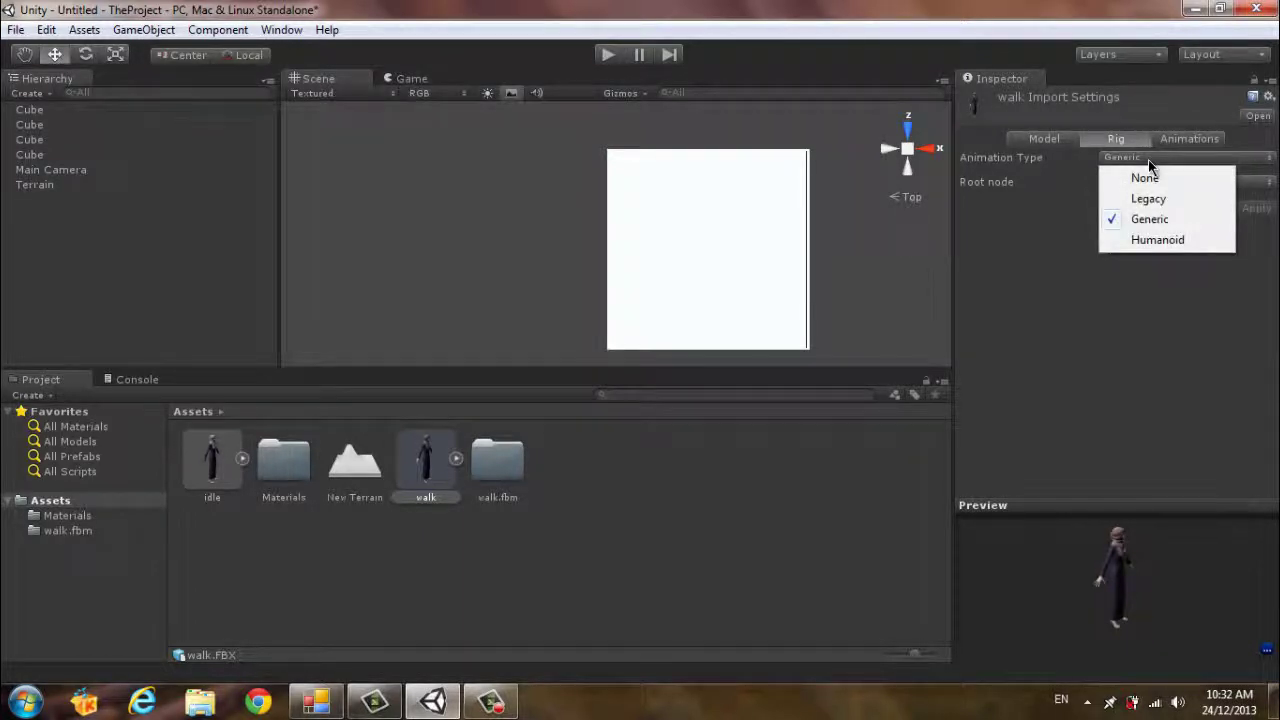
left_click(1146, 199)
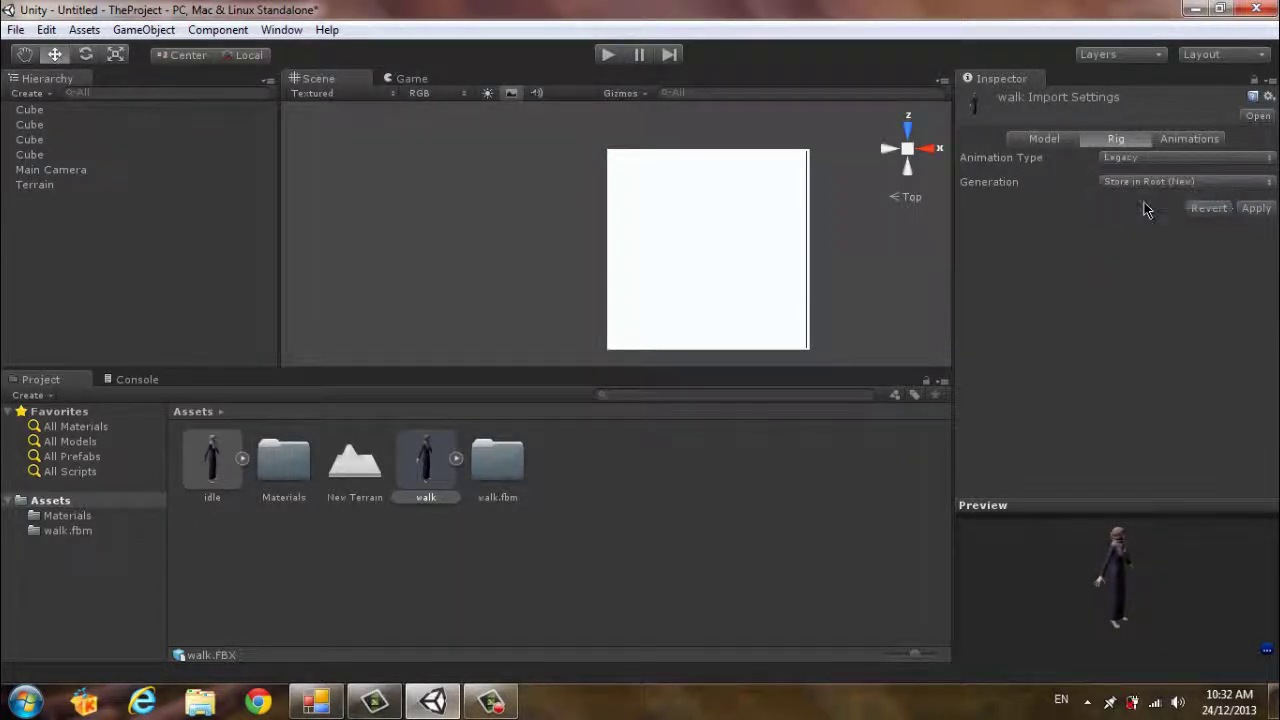
left_click(1252, 208)
Step: Rename the walk clip from Take 001 to walking and apply the change
left_click(1188, 139)
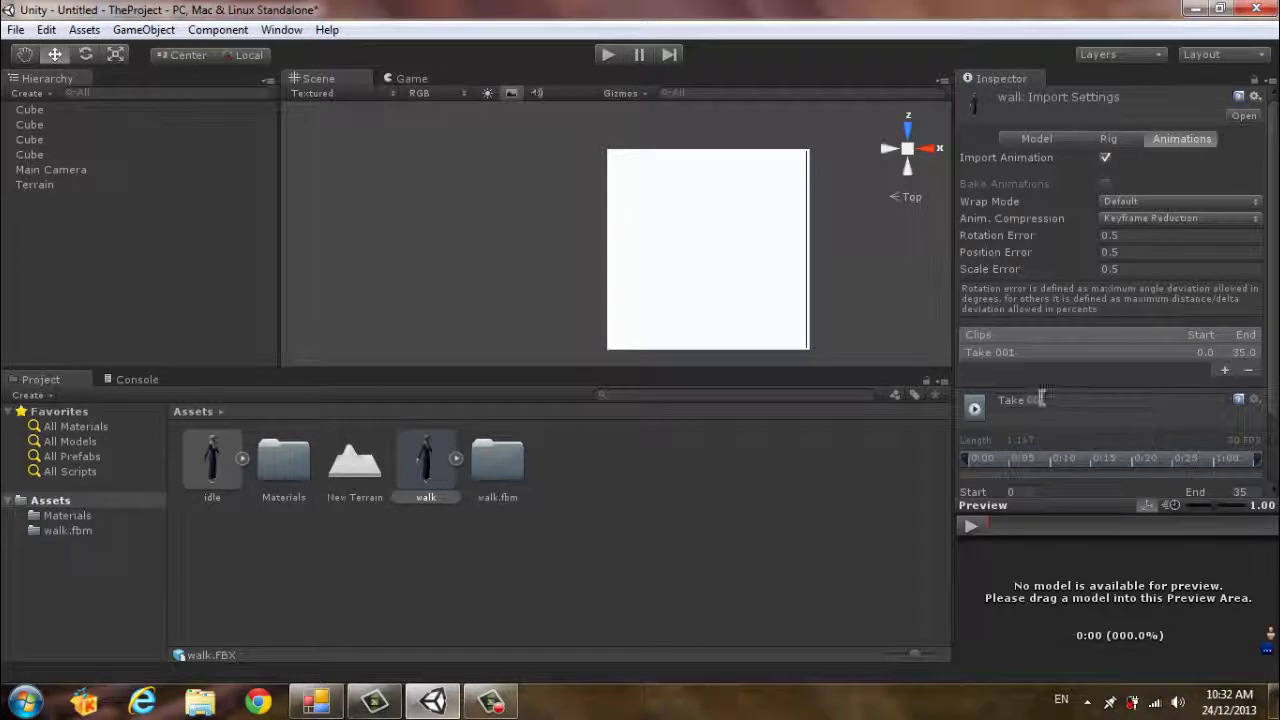
scroll(1055, 408, "down", 2)
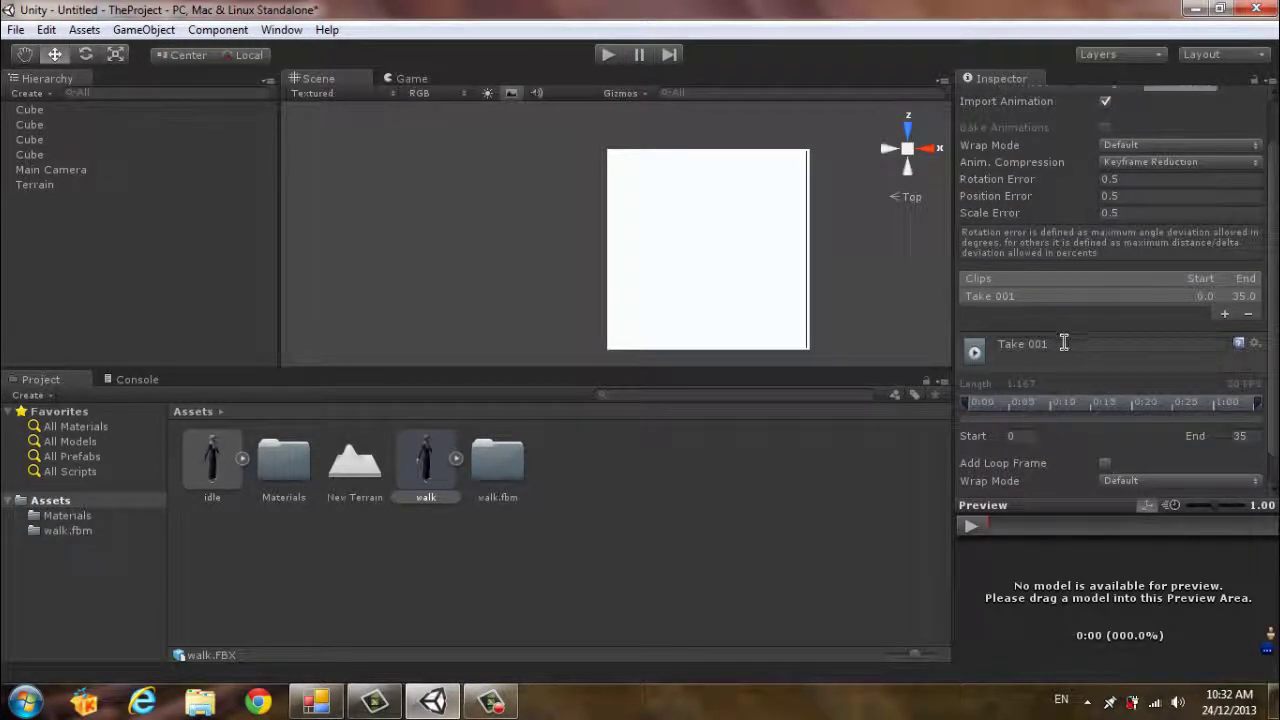
left_click_drag(1064, 343, 971, 347)
type("W")
key("Return")
left_click(215, 473)
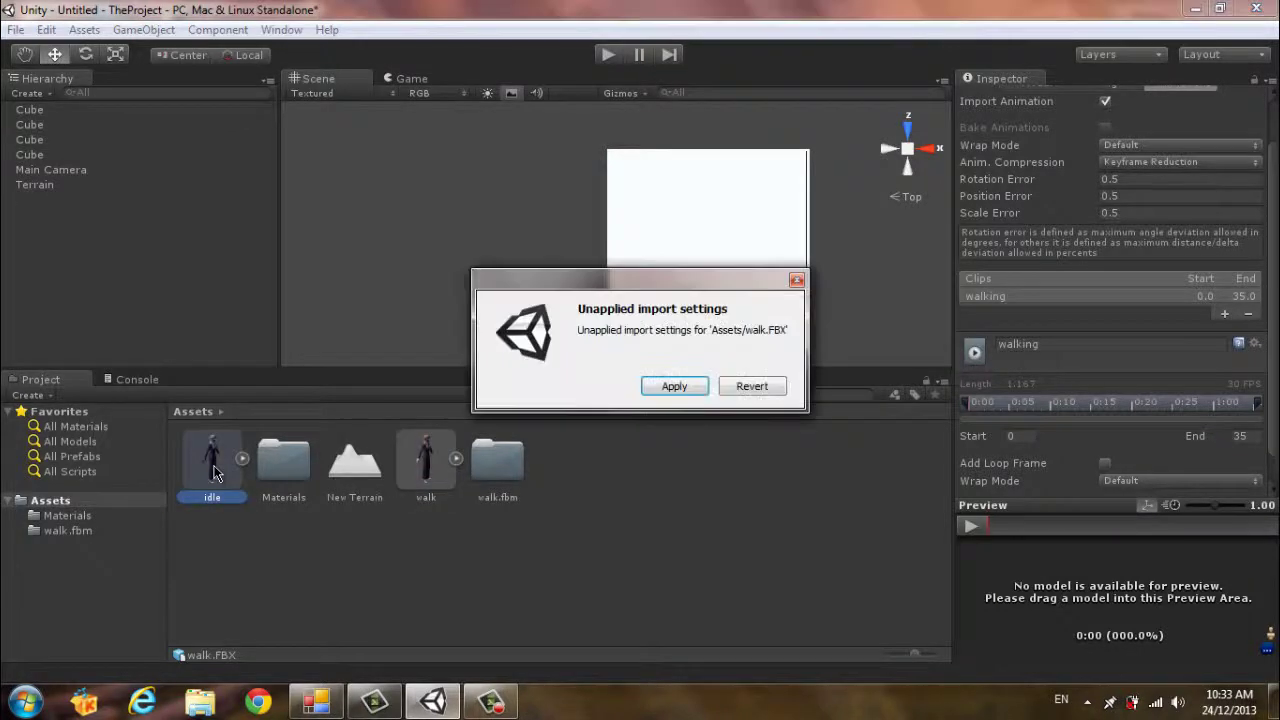
left_click(669, 384)
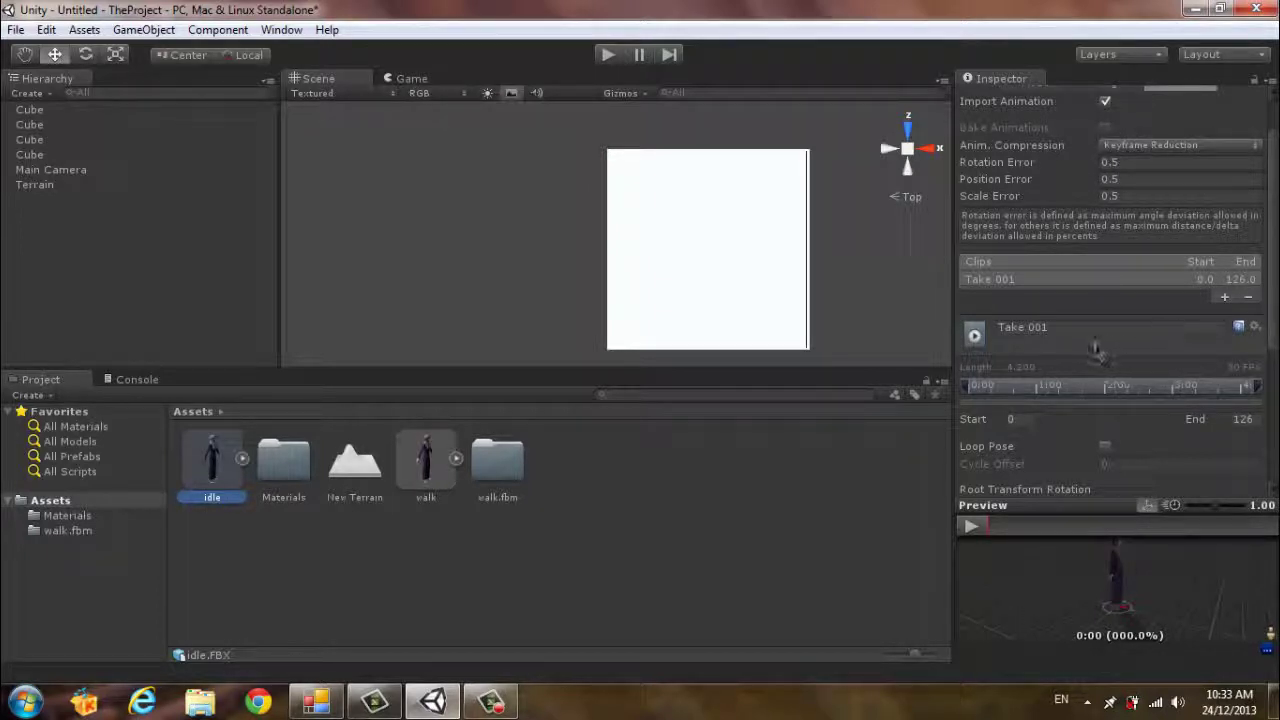
Step: Rename the idle clip from Take 001 to idle1 and apply it
left_click(1095, 328)
type("idle")
type("an")
key("BackSpace")
type("nim")
type("le1")
key("Return")
scroll(1125, 310, "up", 2)
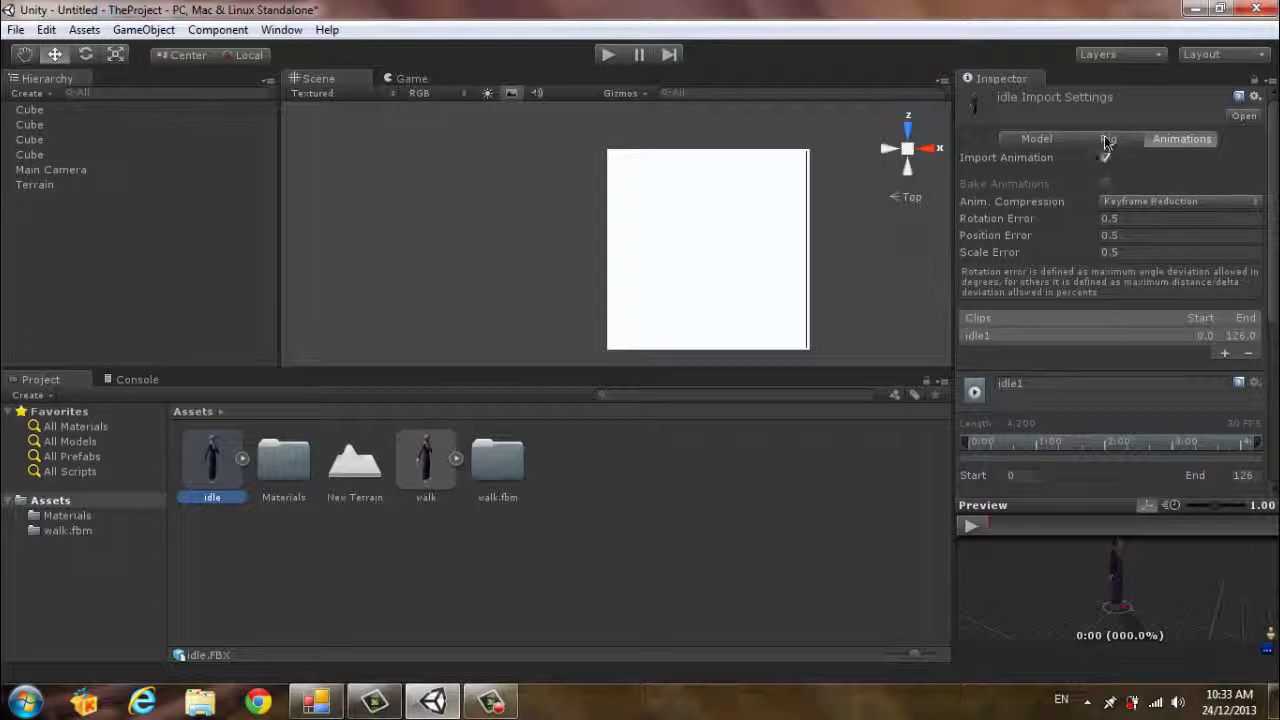
left_click(1108, 141)
left_click(690, 386)
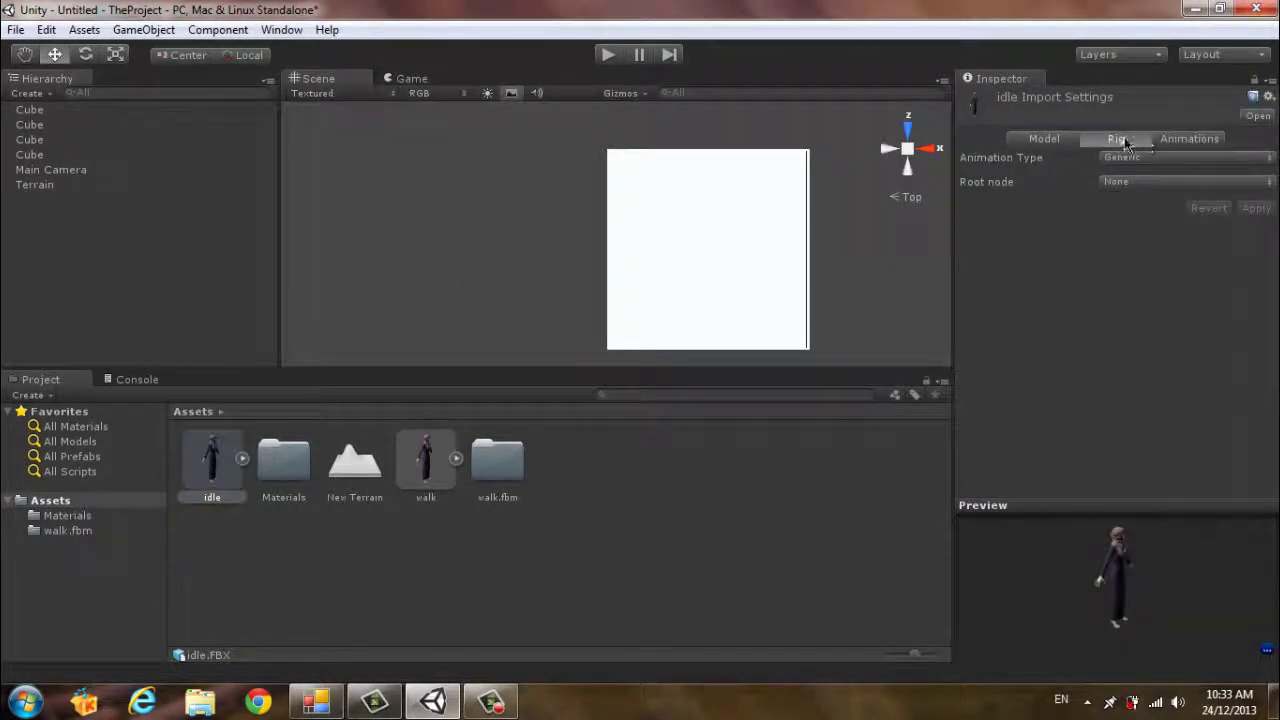
Step: Set the idle model's Animation Type to Legacy and apply
left_click(1152, 158)
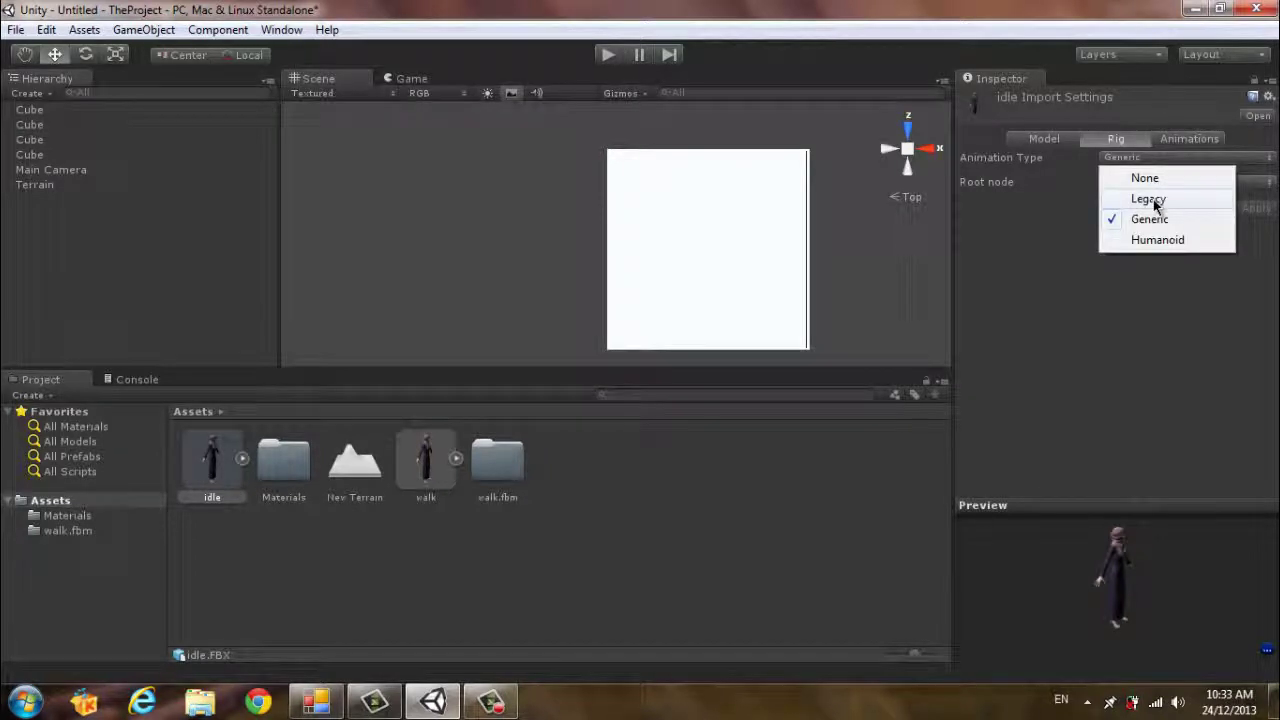
left_click(1152, 199)
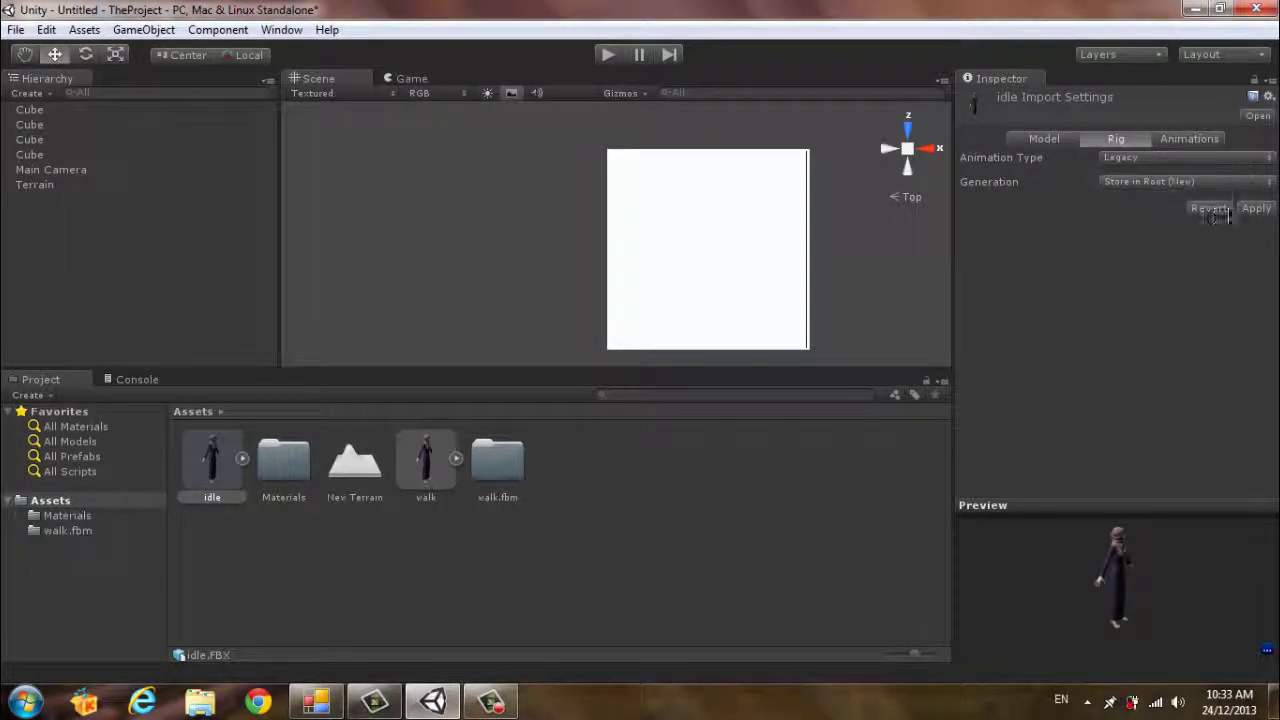
left_click(1257, 209)
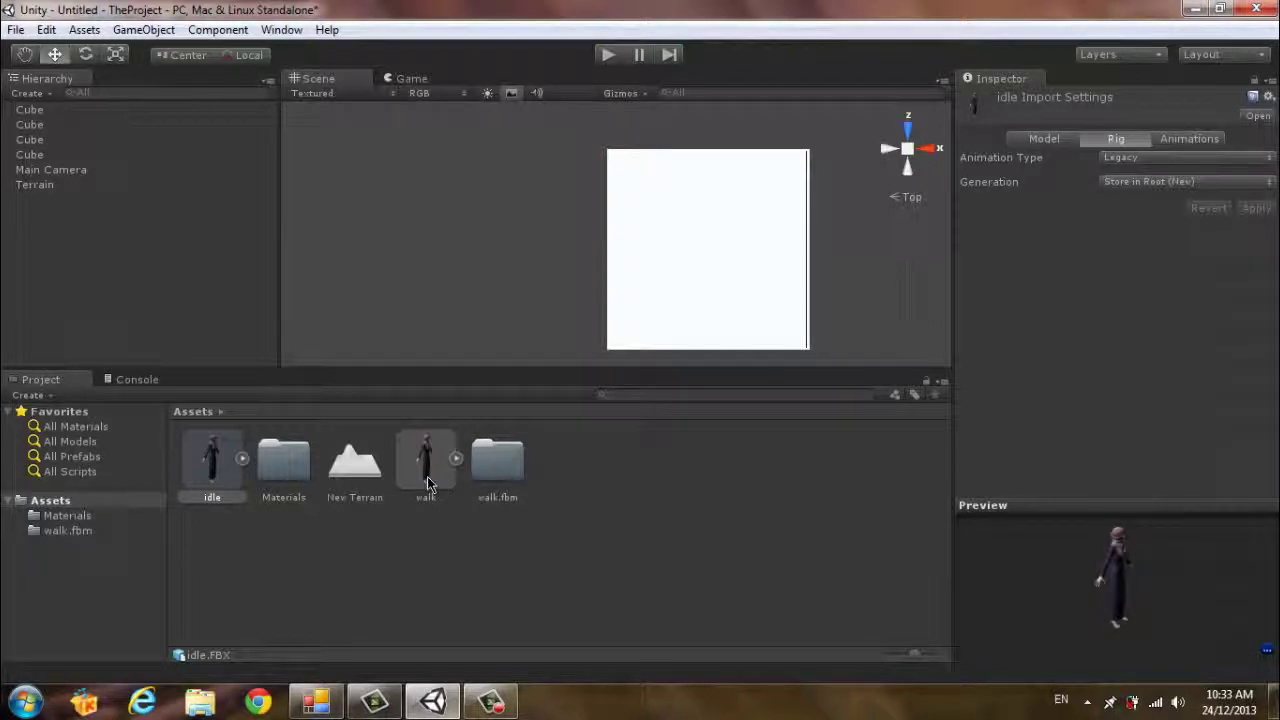
Step: Drag the walk model into the Hierarchy and view it from the front
left_click_drag(427, 479, 96, 281)
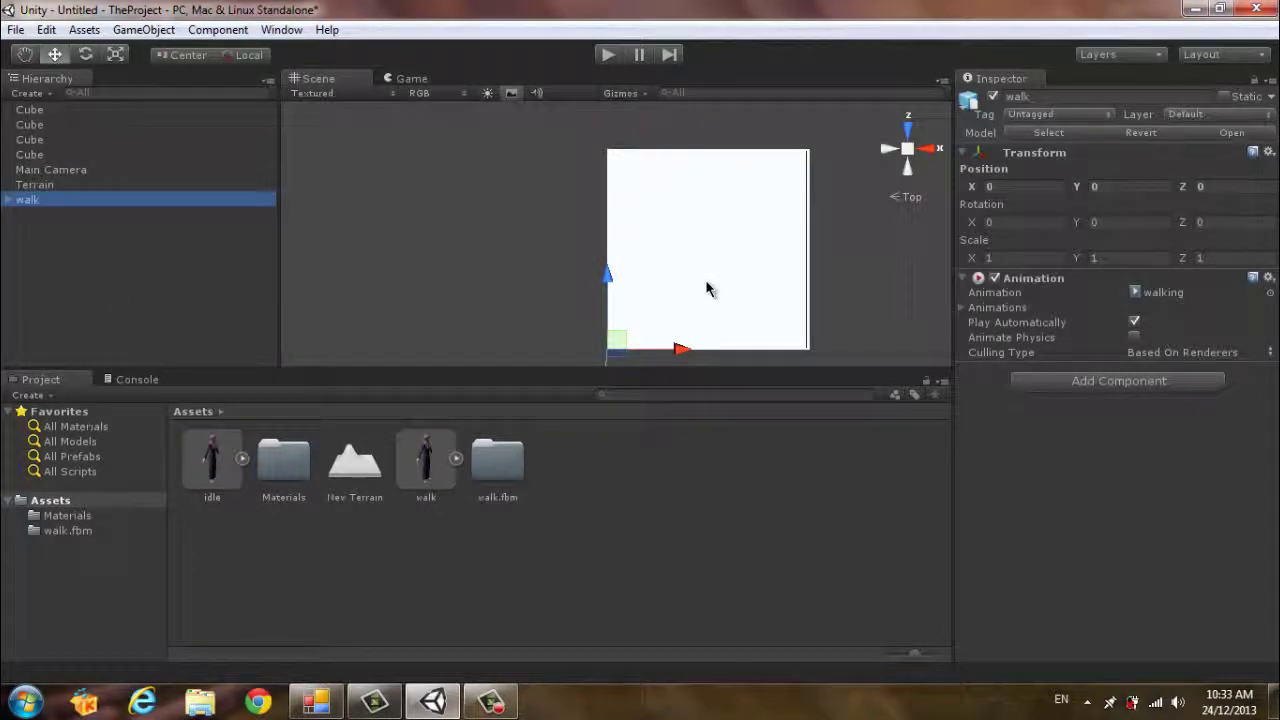
middle_click_drag(705, 289, 709, 249)
scroll(713, 237, "up", 1)
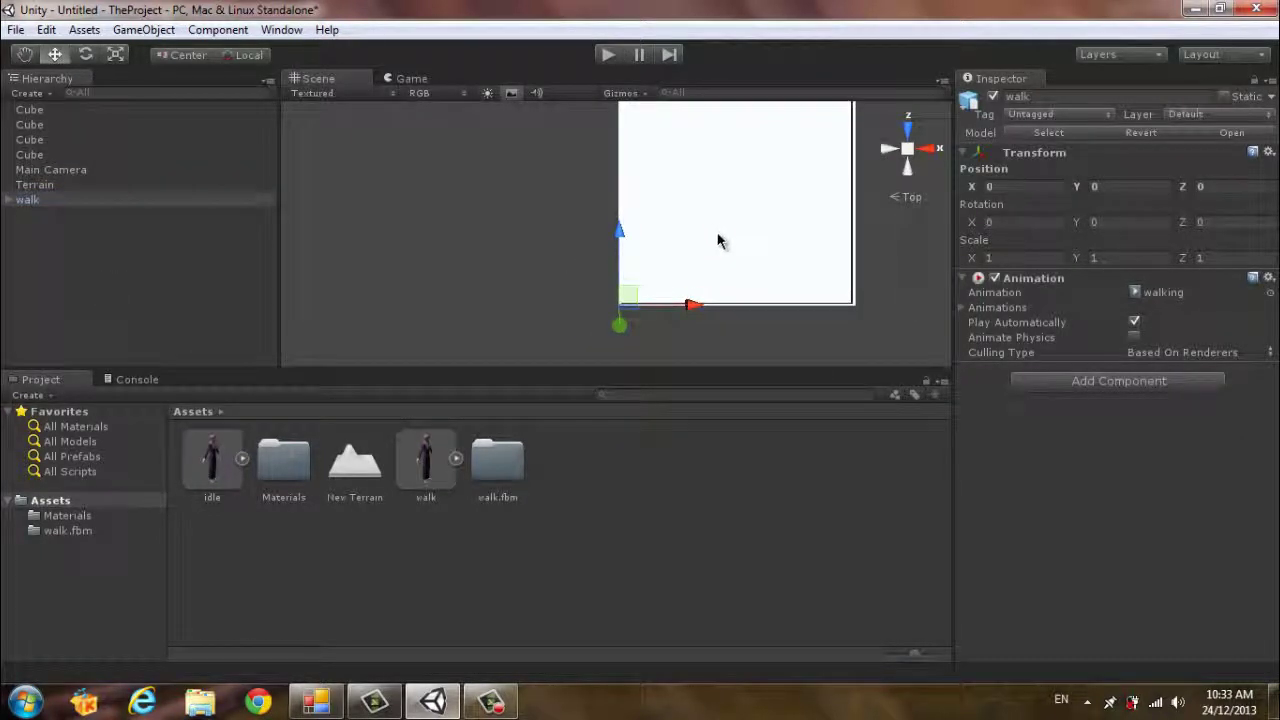
right_click(907, 152)
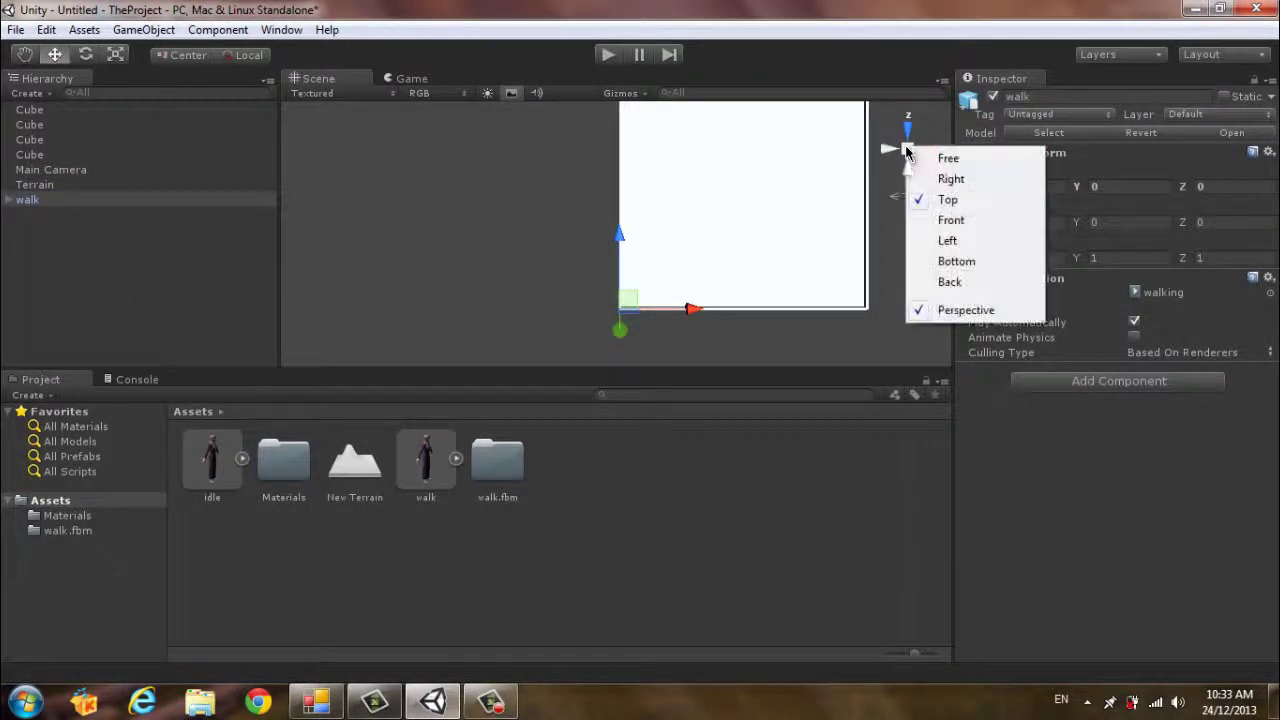
left_click(945, 221)
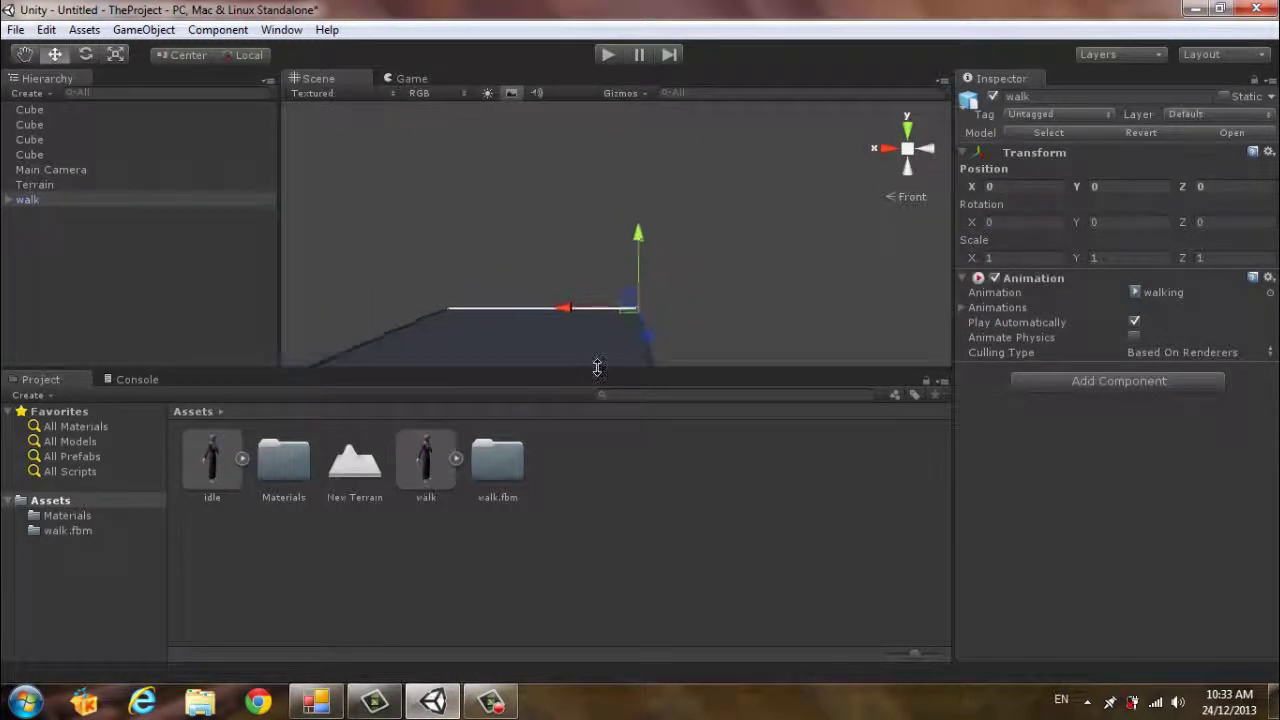
middle_click_drag(647, 262, 677, 250)
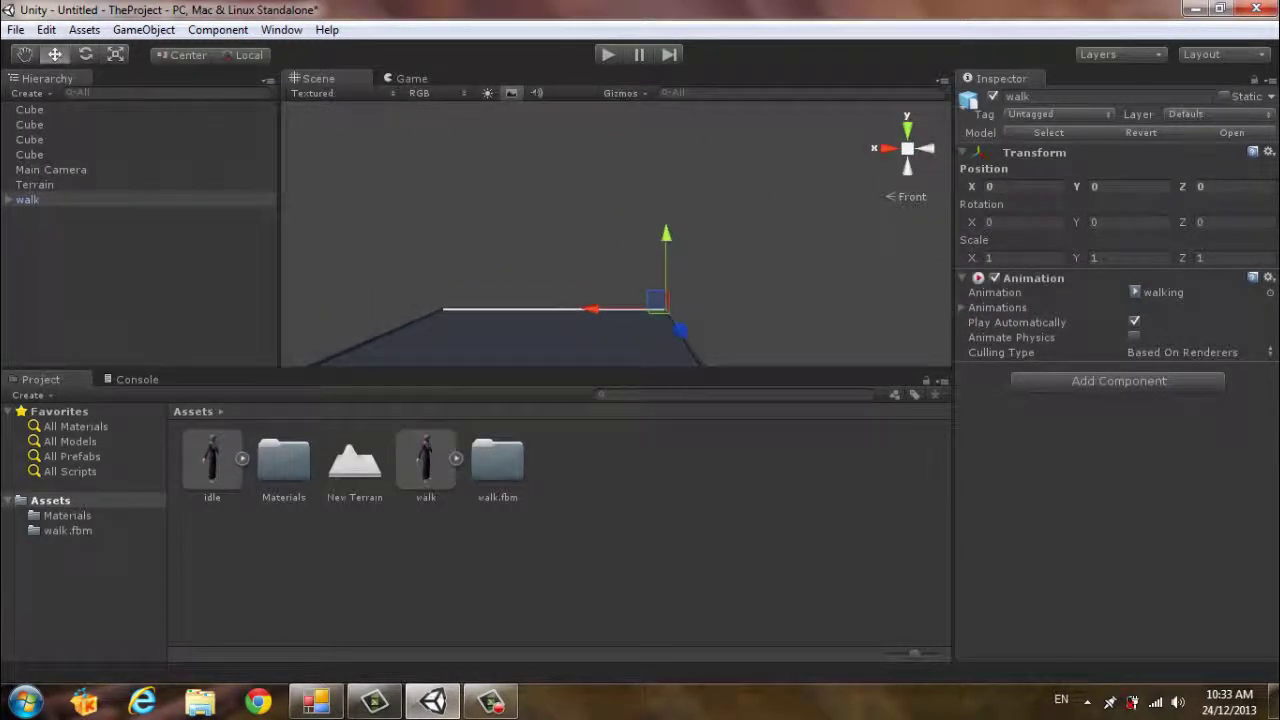
Step: Scale the walk character uniformly to about 29.4
left_click(115, 54)
mouse_move(668, 311)
left_mouse_down()
mouse_move(38, 600)
mouse_move(550, 248)
left_mouse_up()
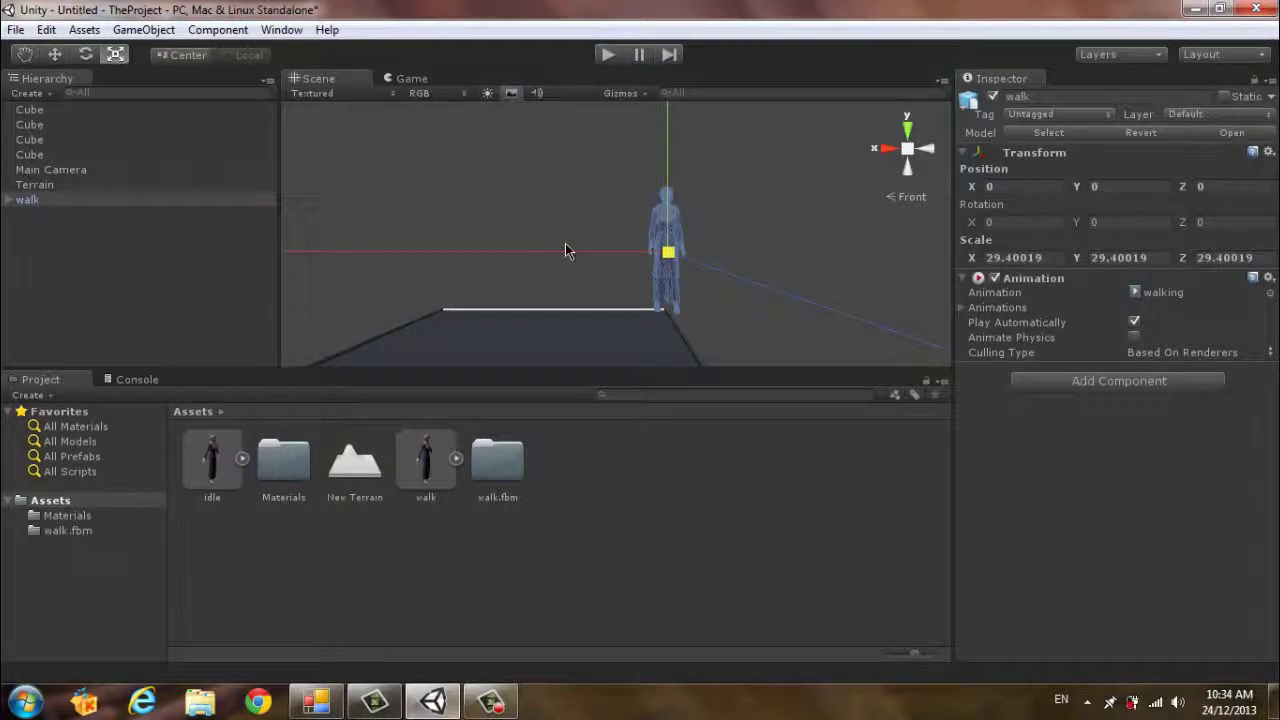
left_click_drag(550, 248, 566, 243)
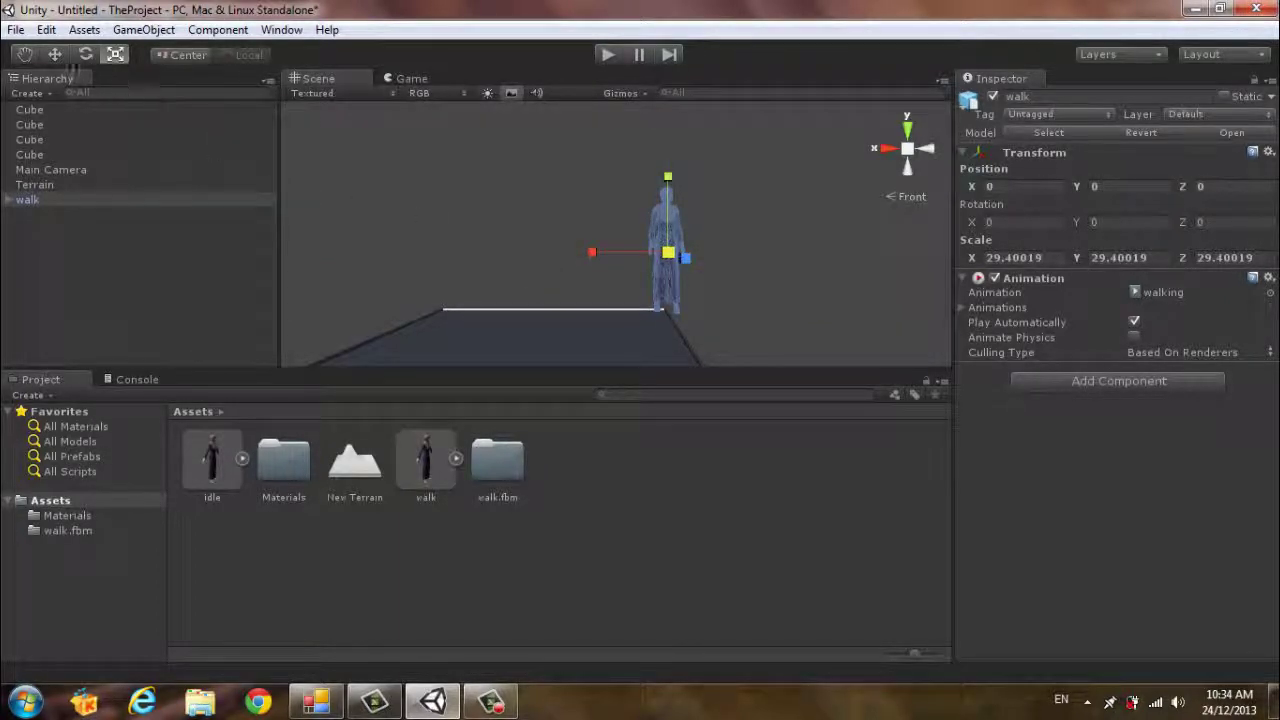
Step: Move the character to X 39.99, Z 39.08 over the ground plane
left_click(55, 54)
mouse_move(594, 251)
left_mouse_down()
mouse_move(505, 257)
mouse_move(563, 287)
left_mouse_up()
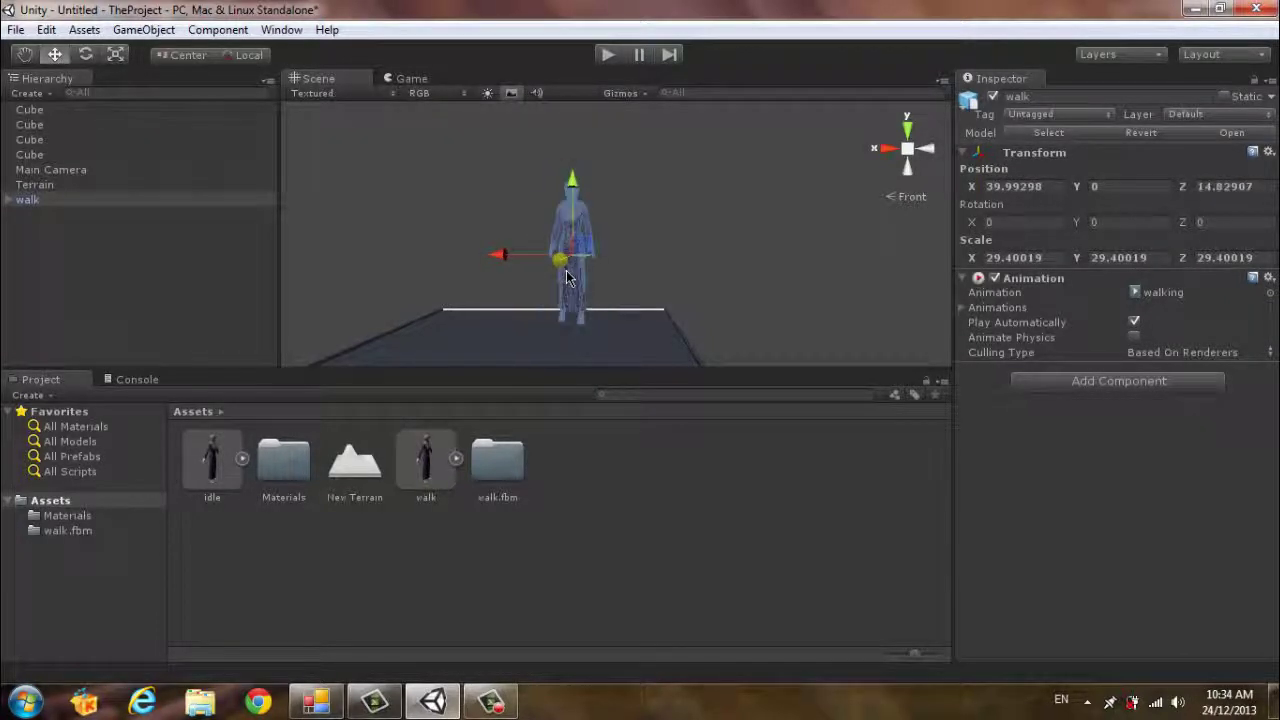
mouse_move(648, 281)
middle_mouse_down()
mouse_move(750, 229)
mouse_move(703, 244)
middle_mouse_up()
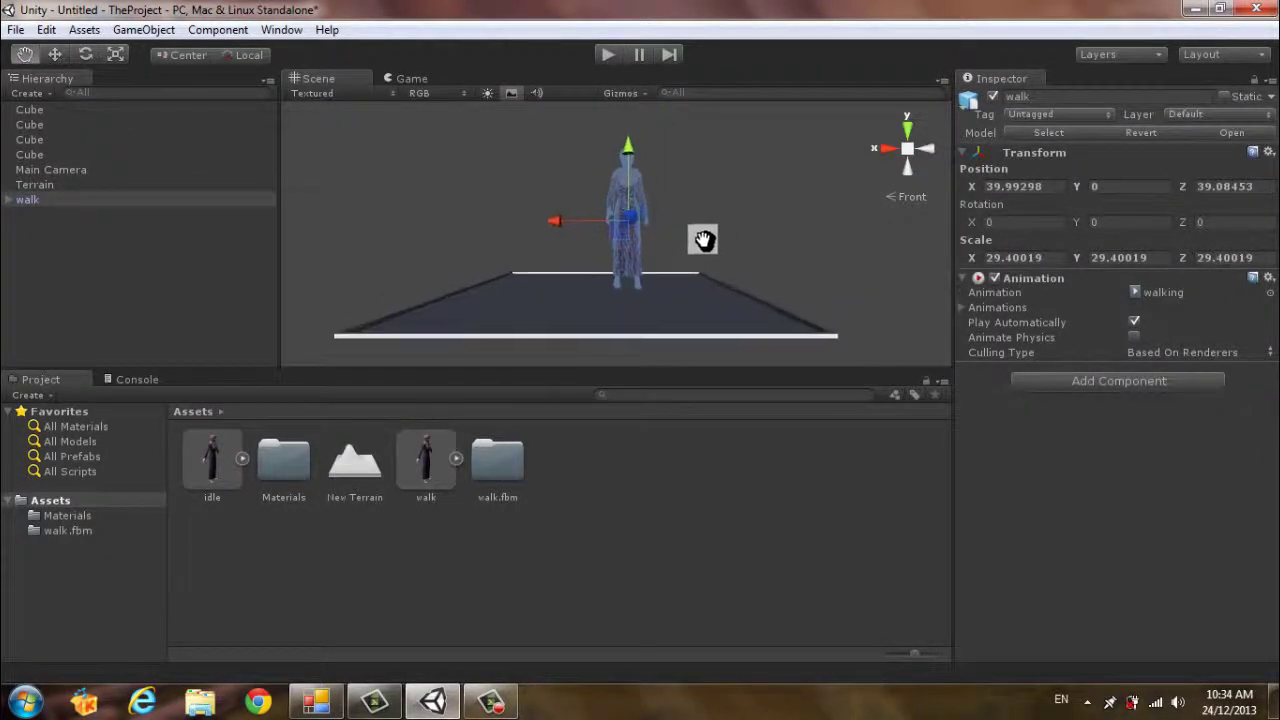
Step: Resize the walk object's Animations list to 2 and set Element 1 to idle1
left_click(965, 308)
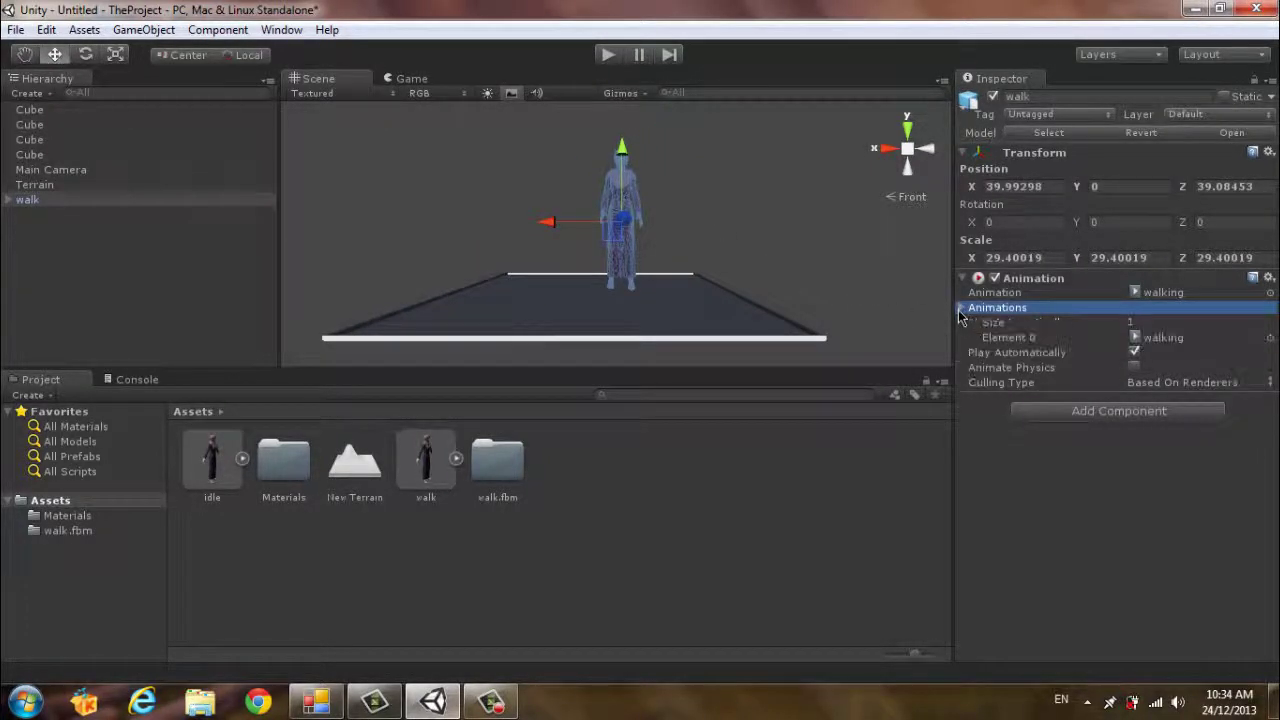
left_click(1147, 320)
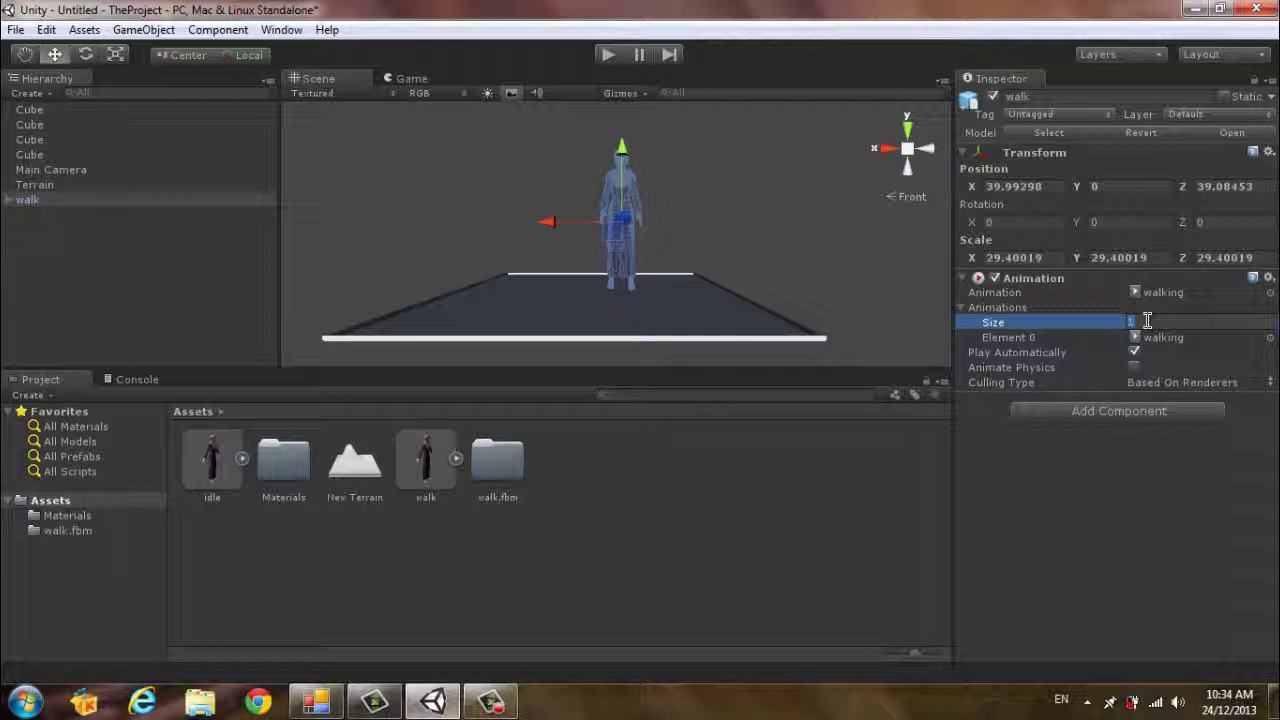
type("2")
key("Return")
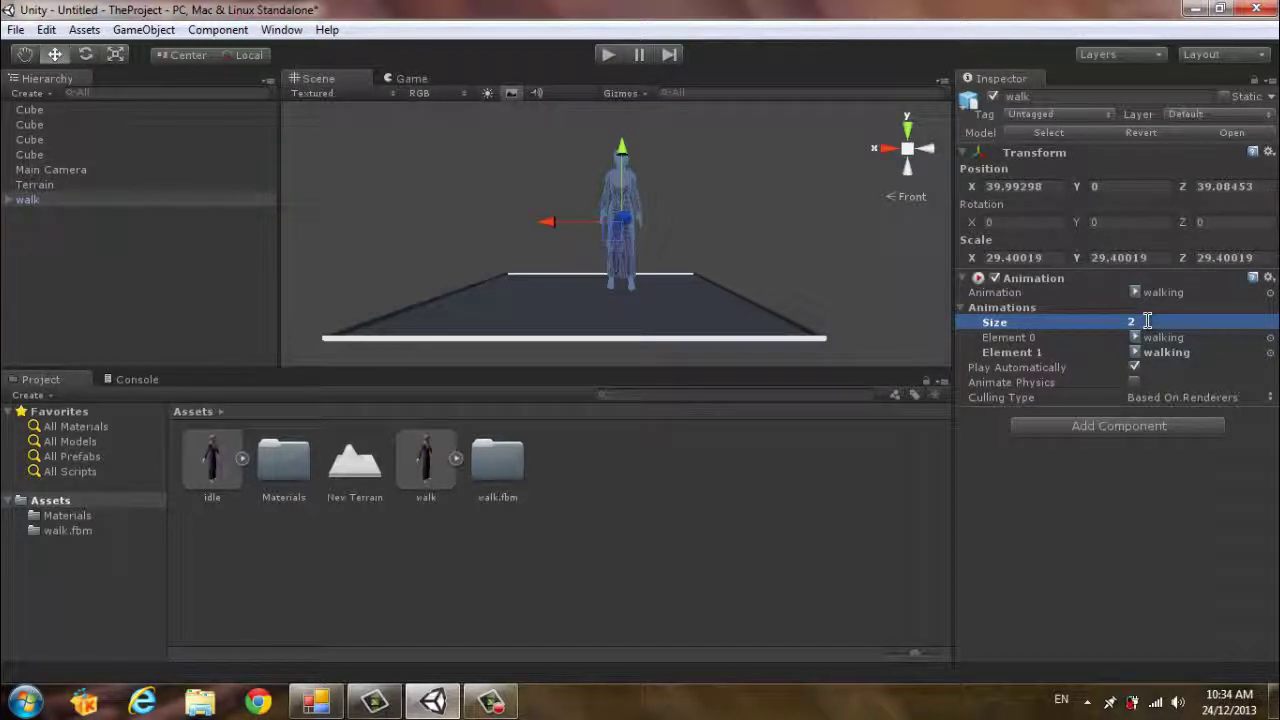
left_click(1270, 352)
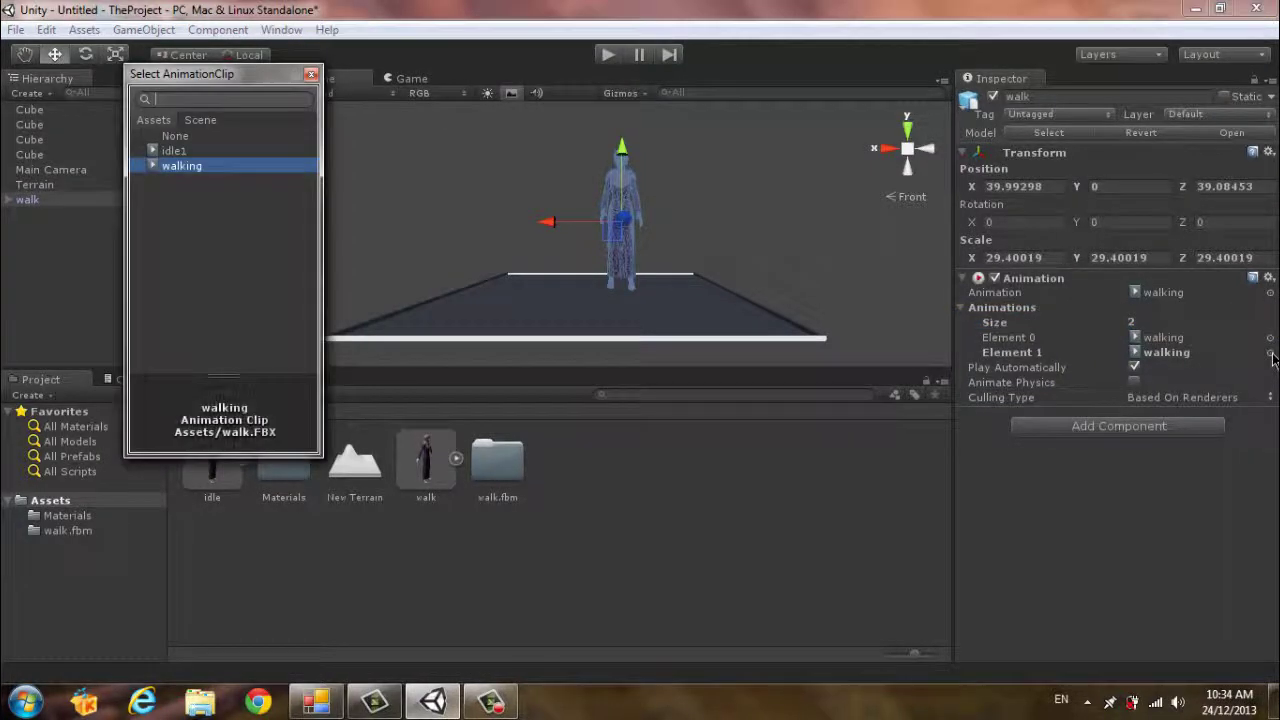
left_click(174, 150)
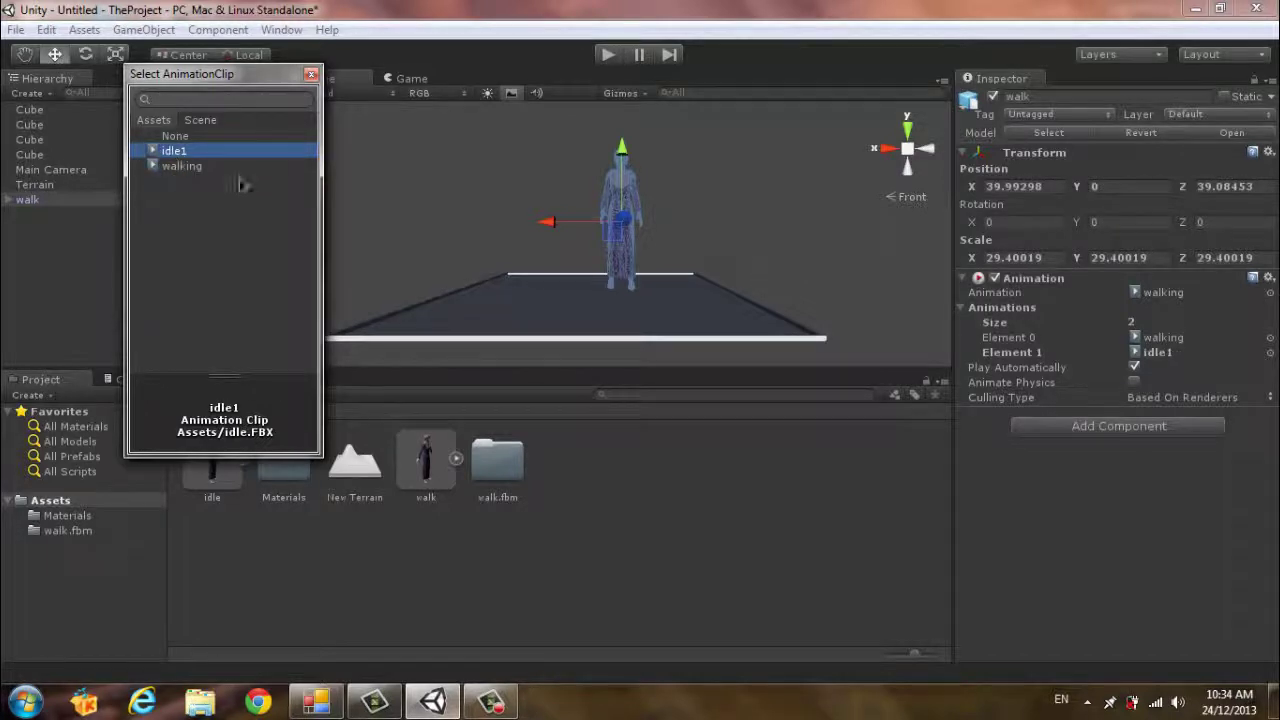
left_click(311, 74)
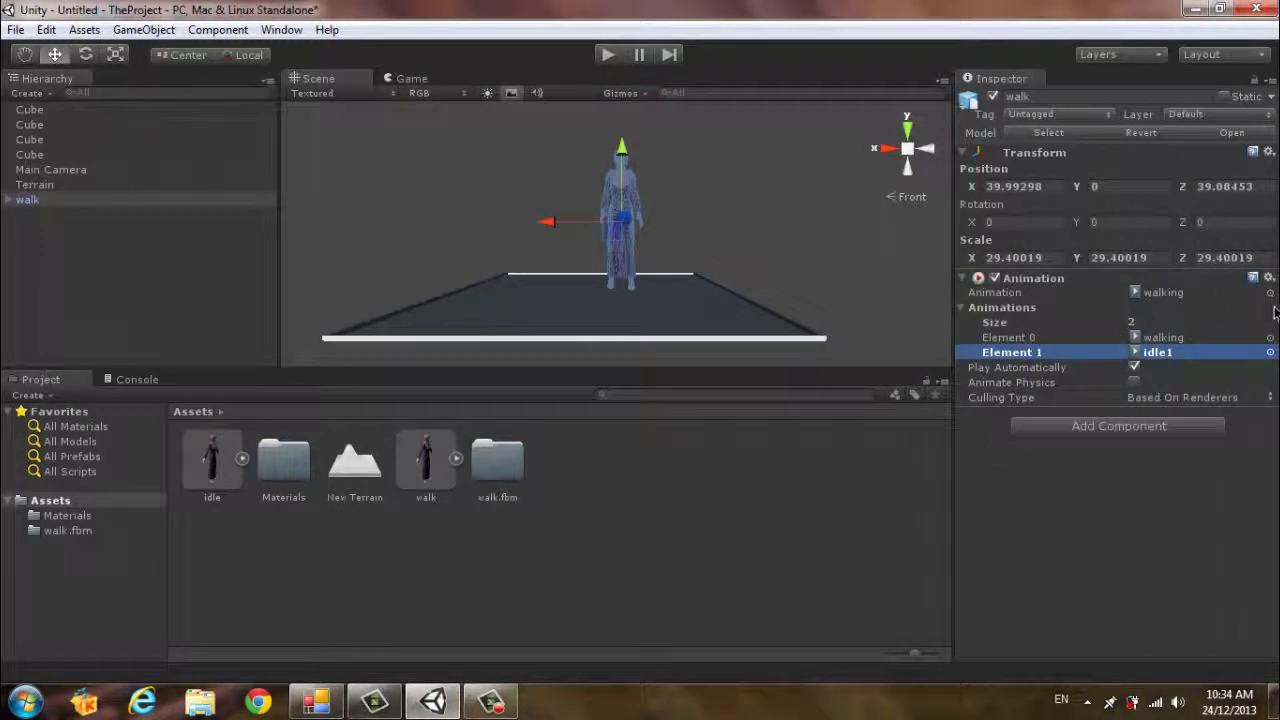
Step: Set the walk object's default Animation clip to idle1
left_click(1269, 294)
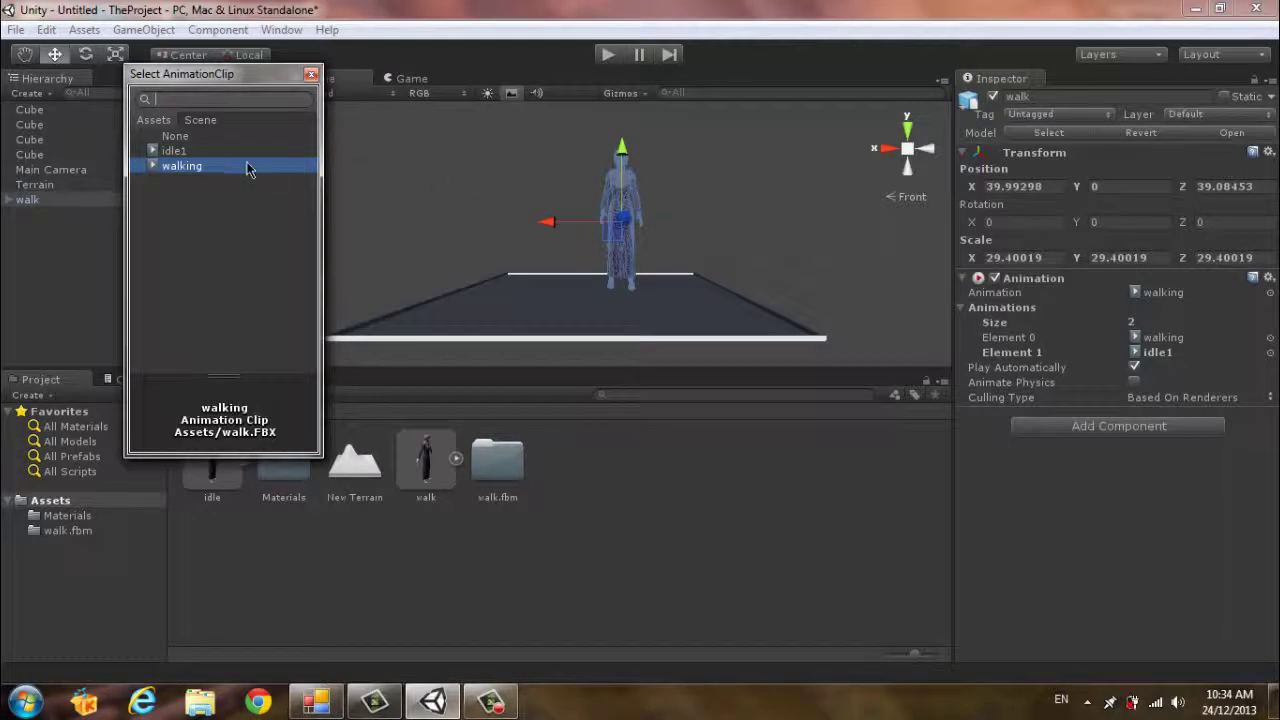
left_click(185, 152)
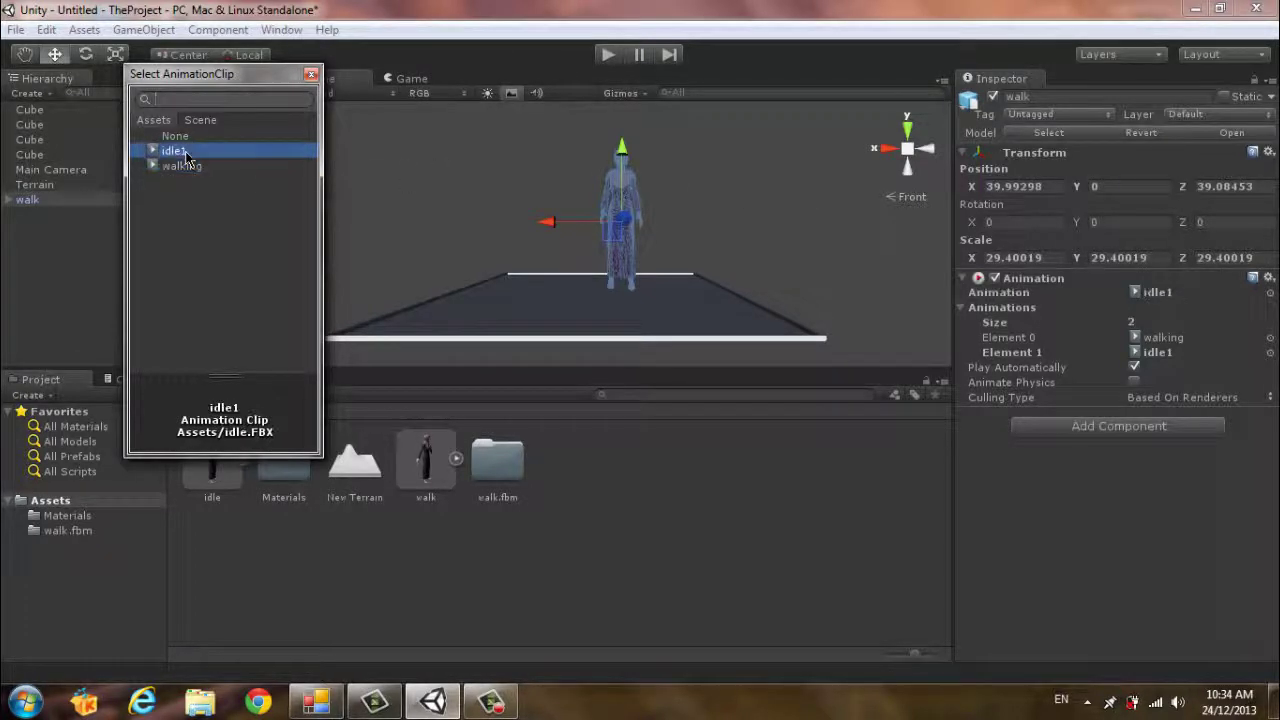
left_click(311, 76)
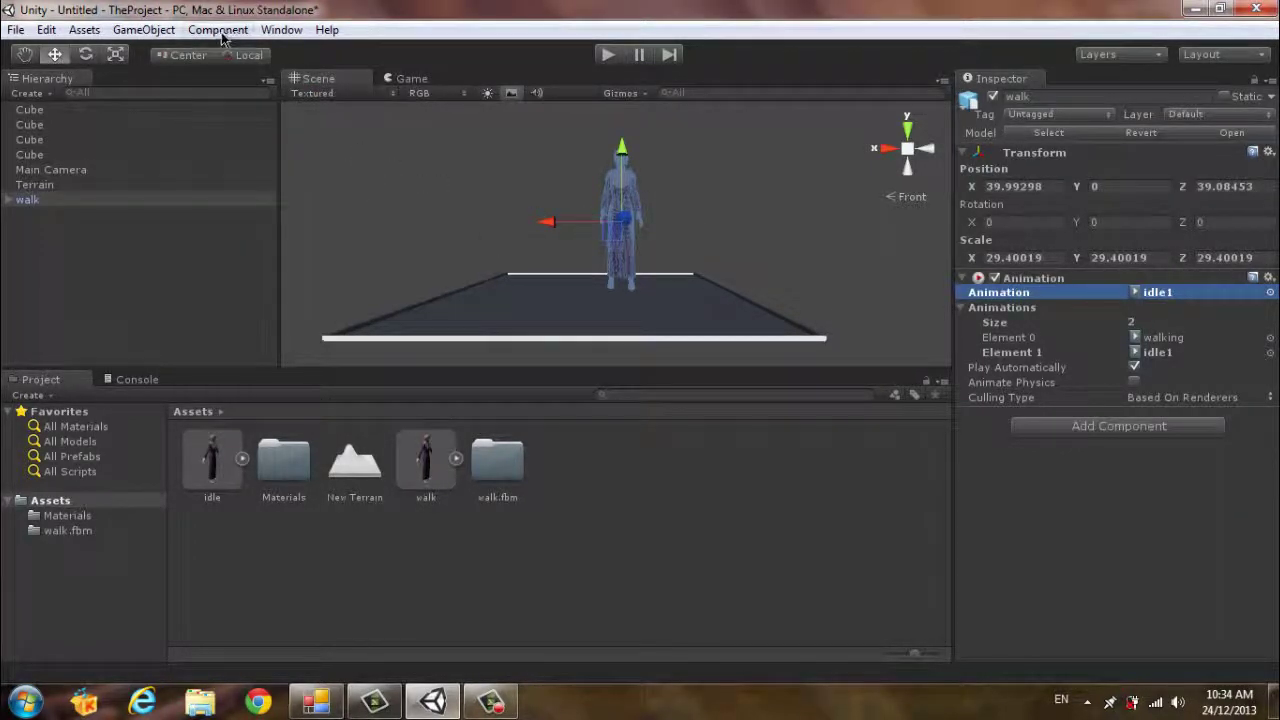
Step: Import the Character Controller standard package with all its items
right_click(577, 495)
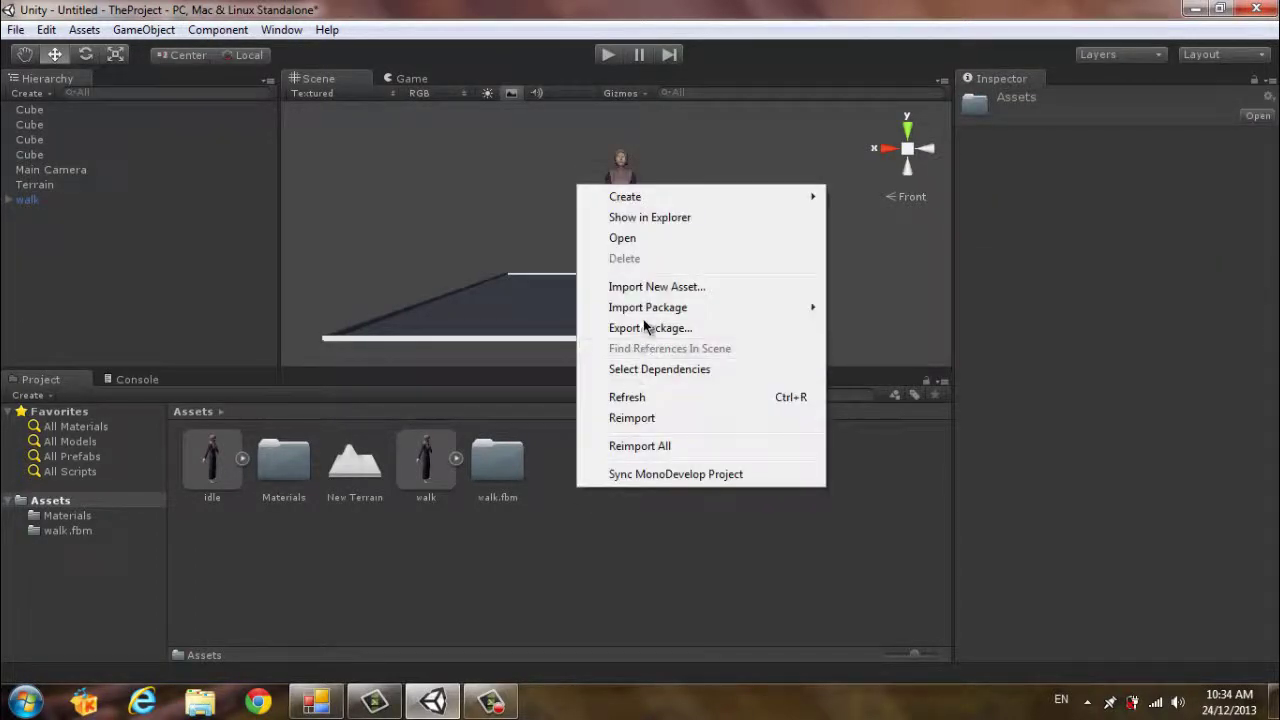
mouse_move(654, 307)
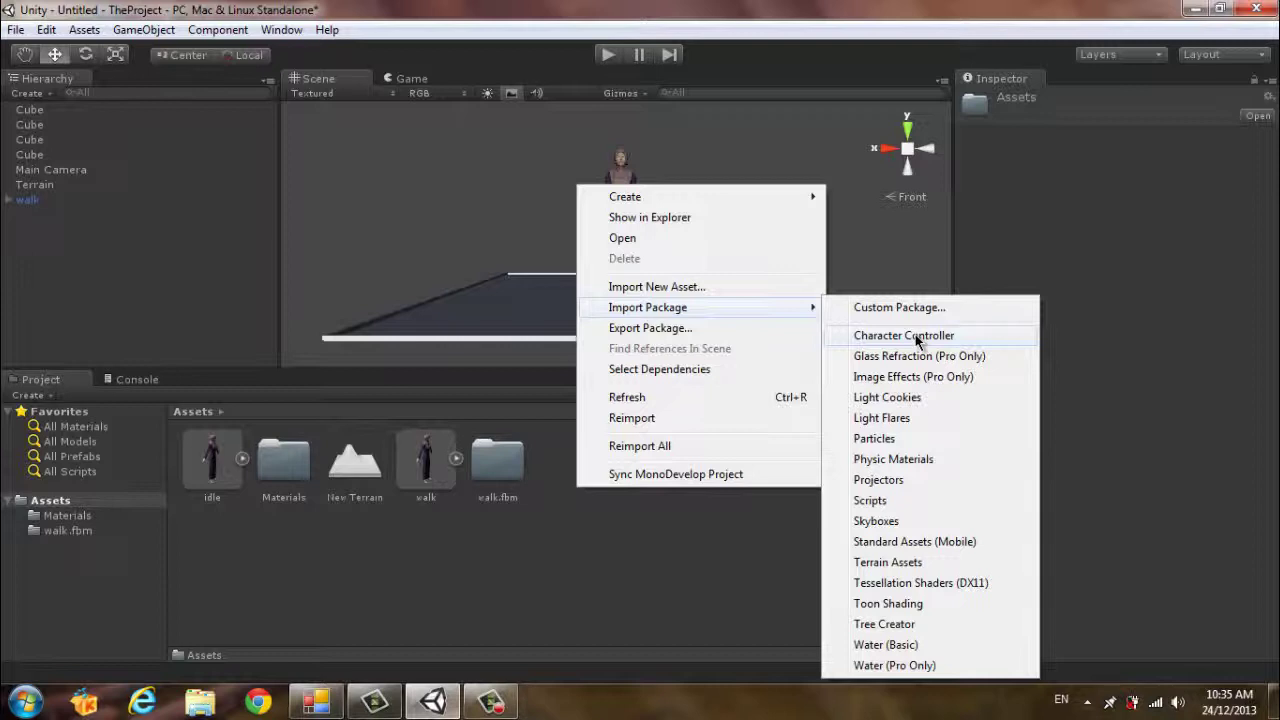
left_click(917, 341)
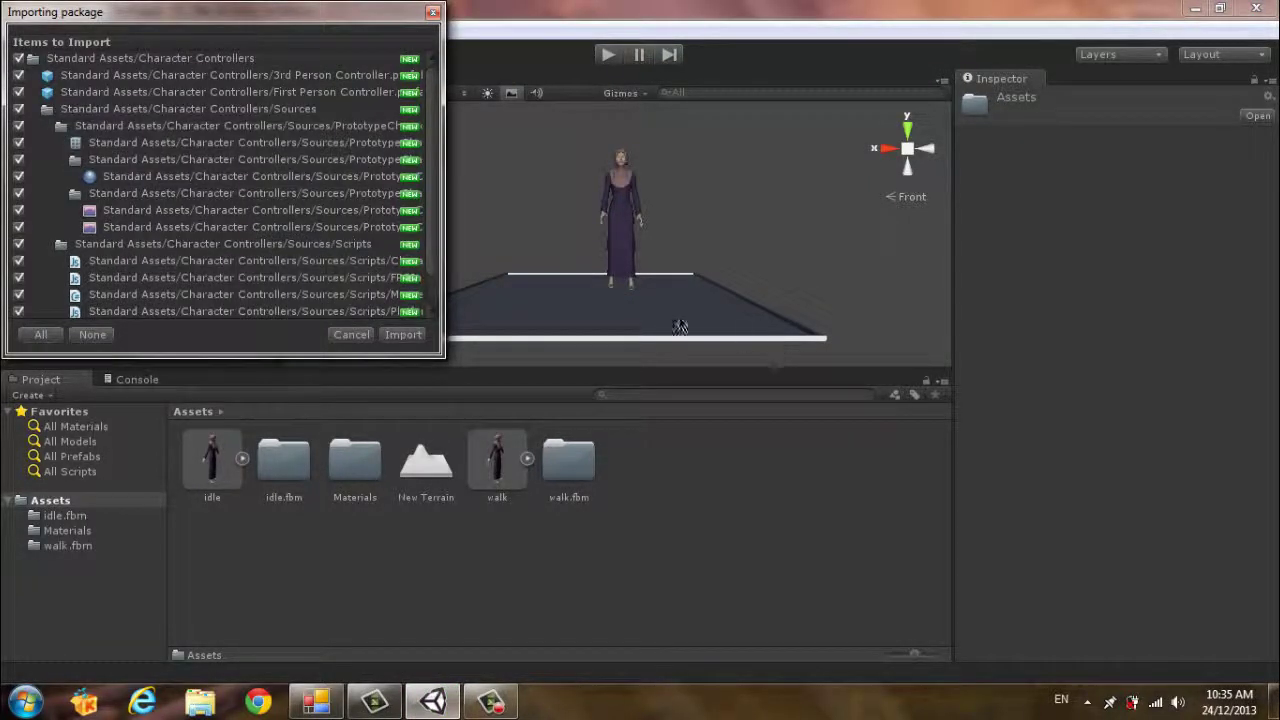
scroll(438, 258, "down", 2)
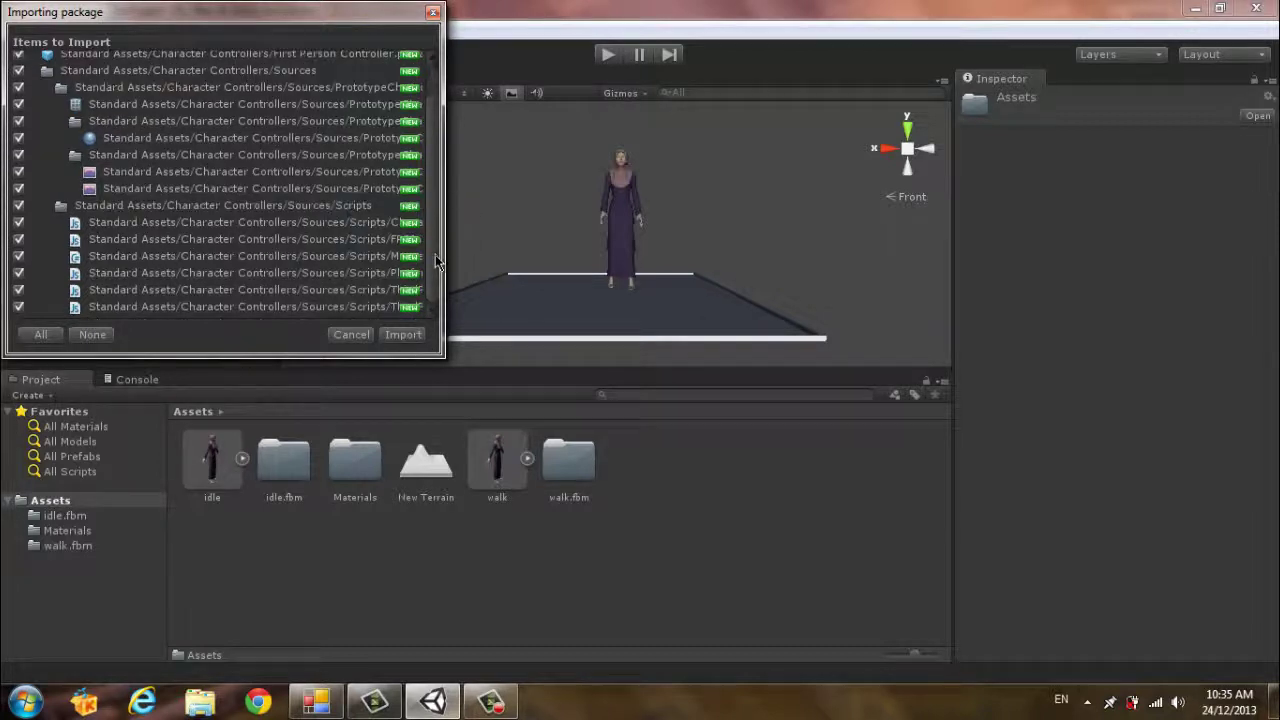
left_click(408, 334)
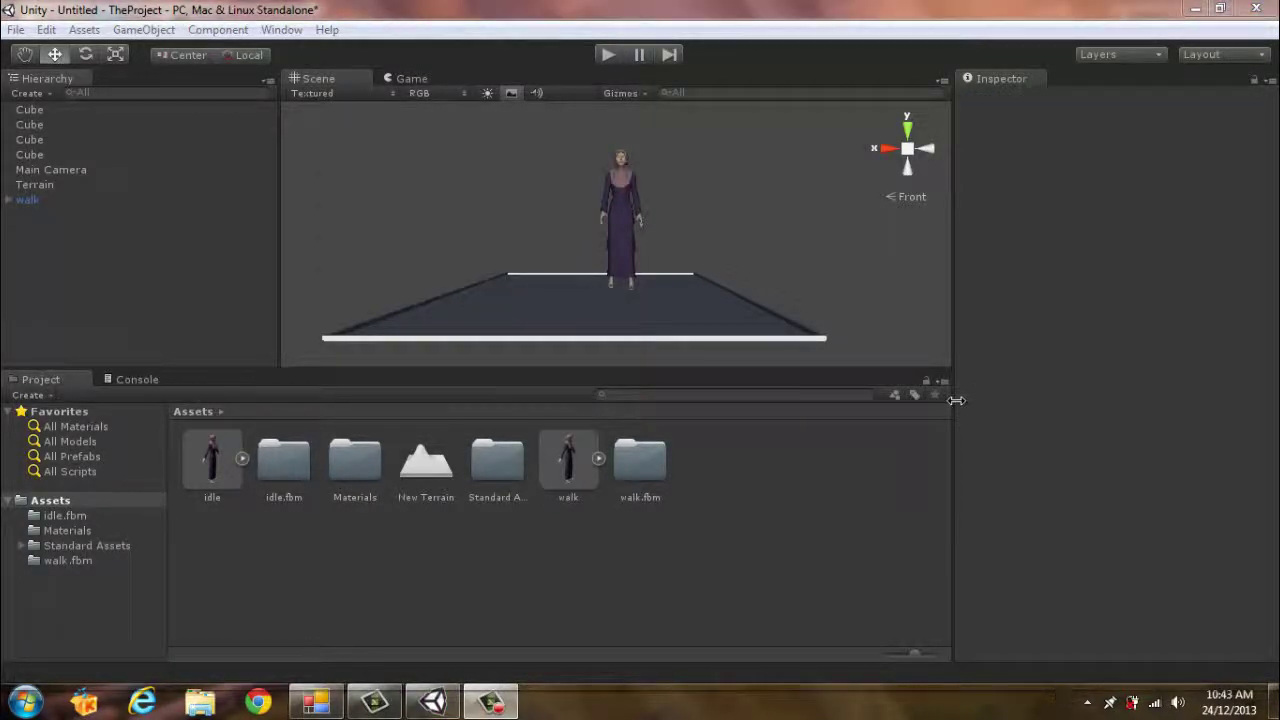
Step: Import the Scripts package with only MouseOrbit.js checked
right_click(730, 471)
mouse_move(865, 290)
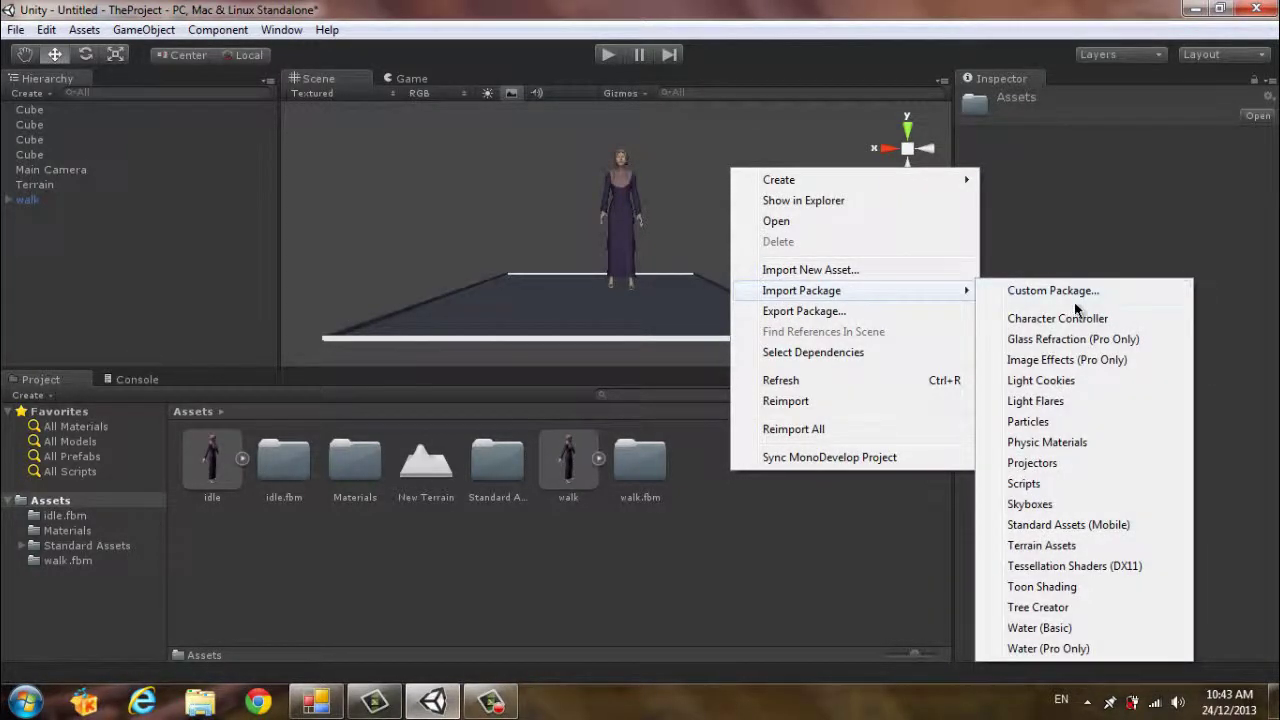
left_click(1022, 484)
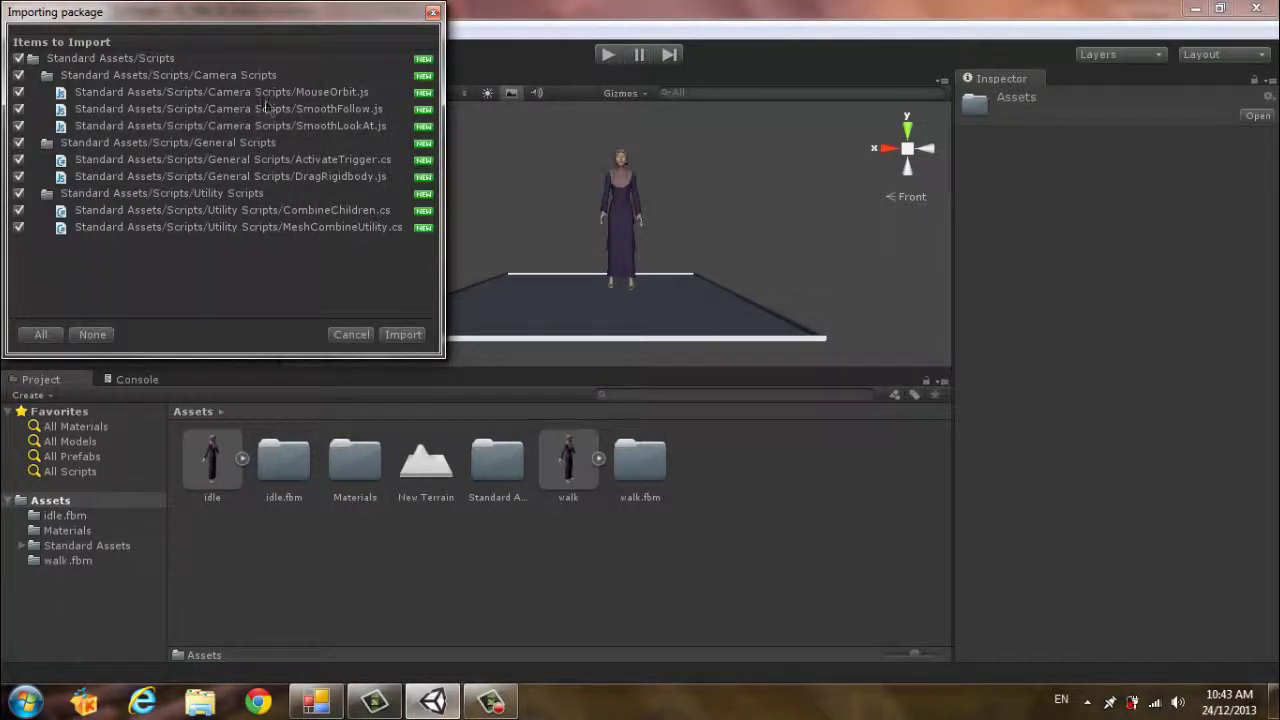
left_click(19, 59)
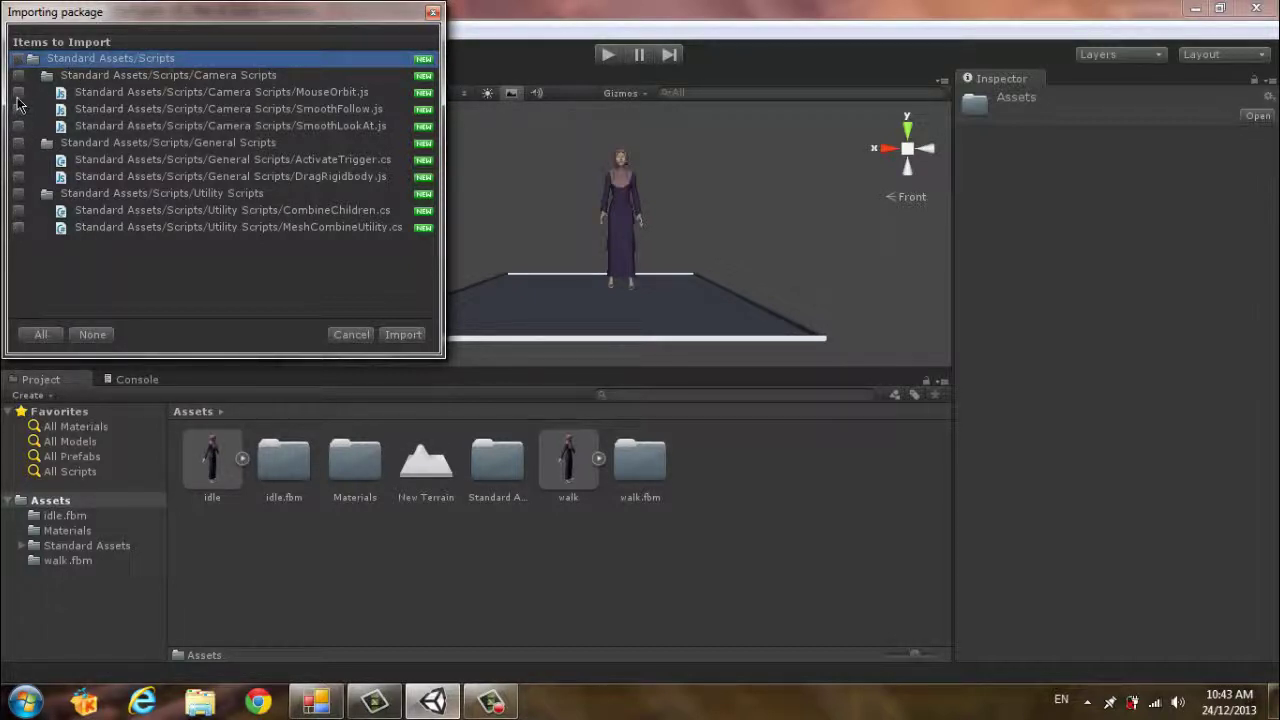
left_click(19, 92)
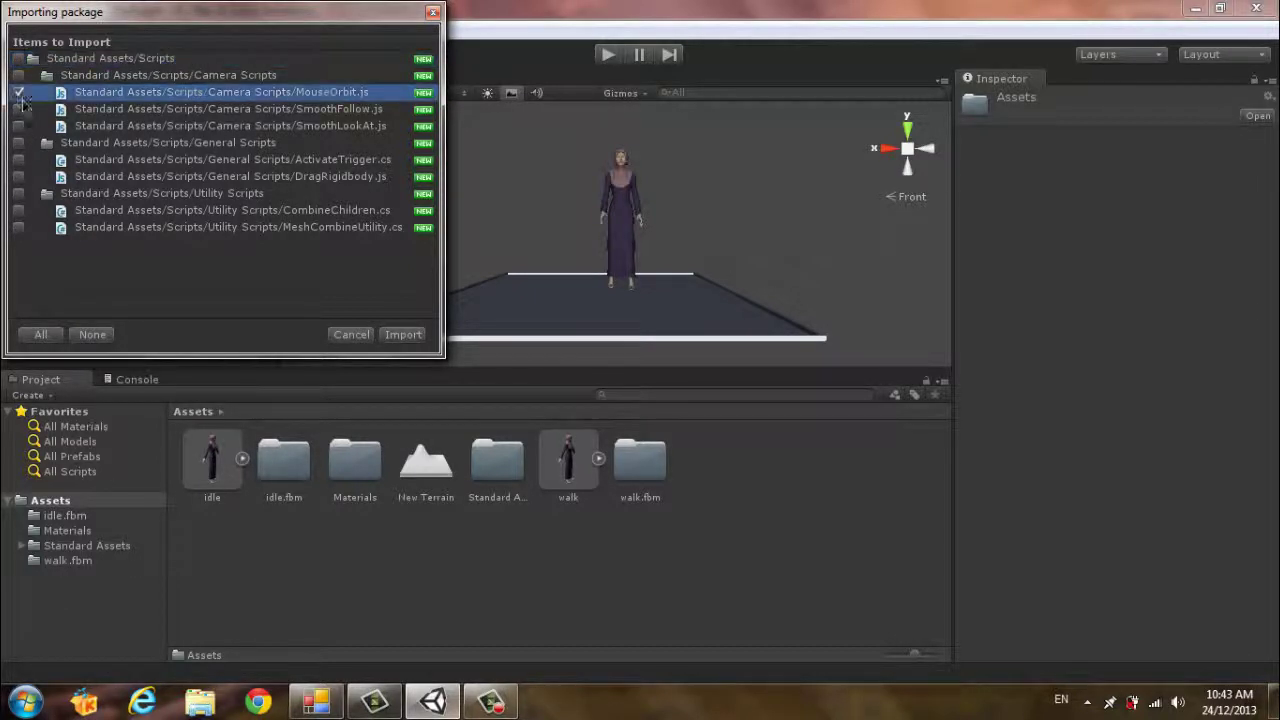
left_click(403, 335)
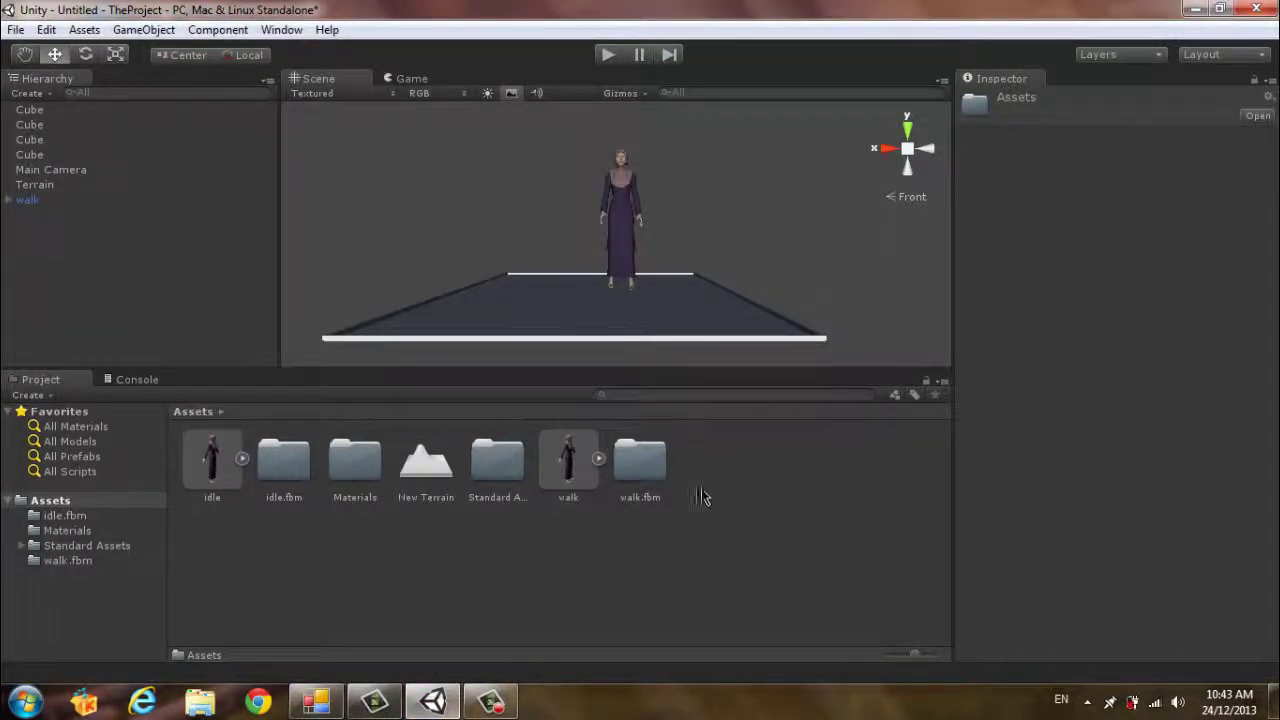
Step: Browse Standard Assets > Scripts > Camera Scripts in the Project panel
double_click(490, 470)
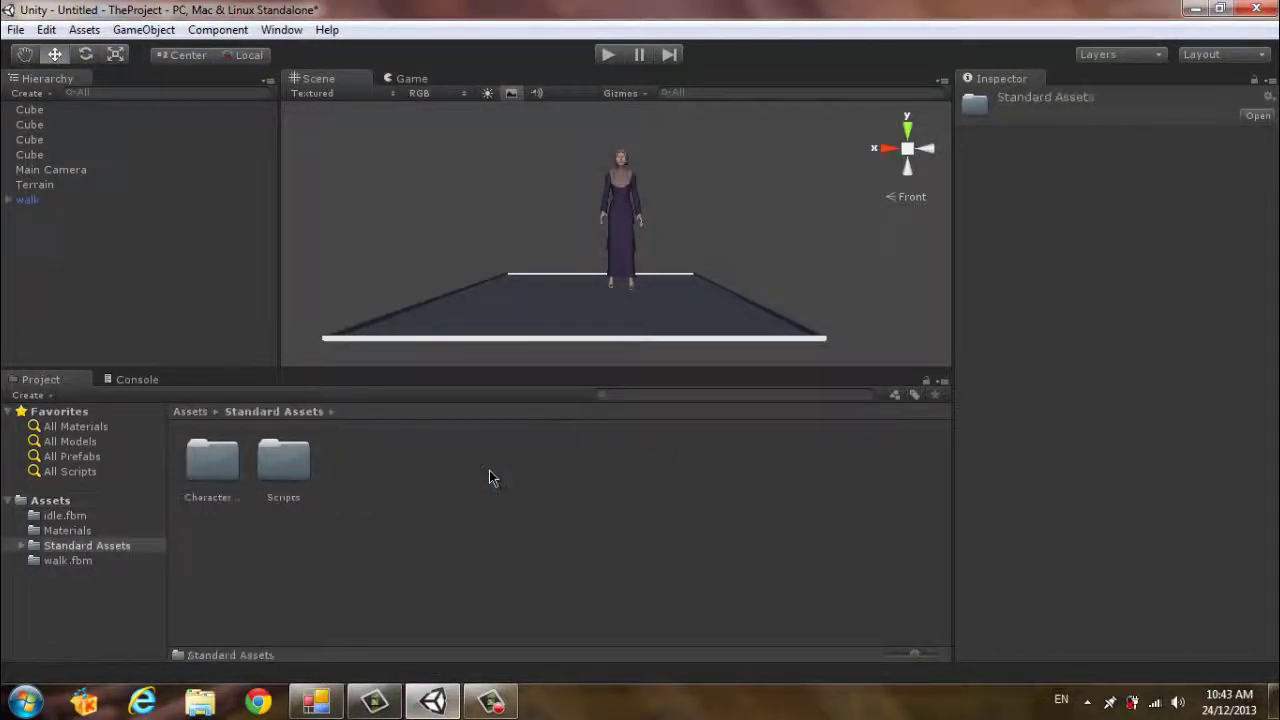
double_click(306, 480)
double_click(210, 470)
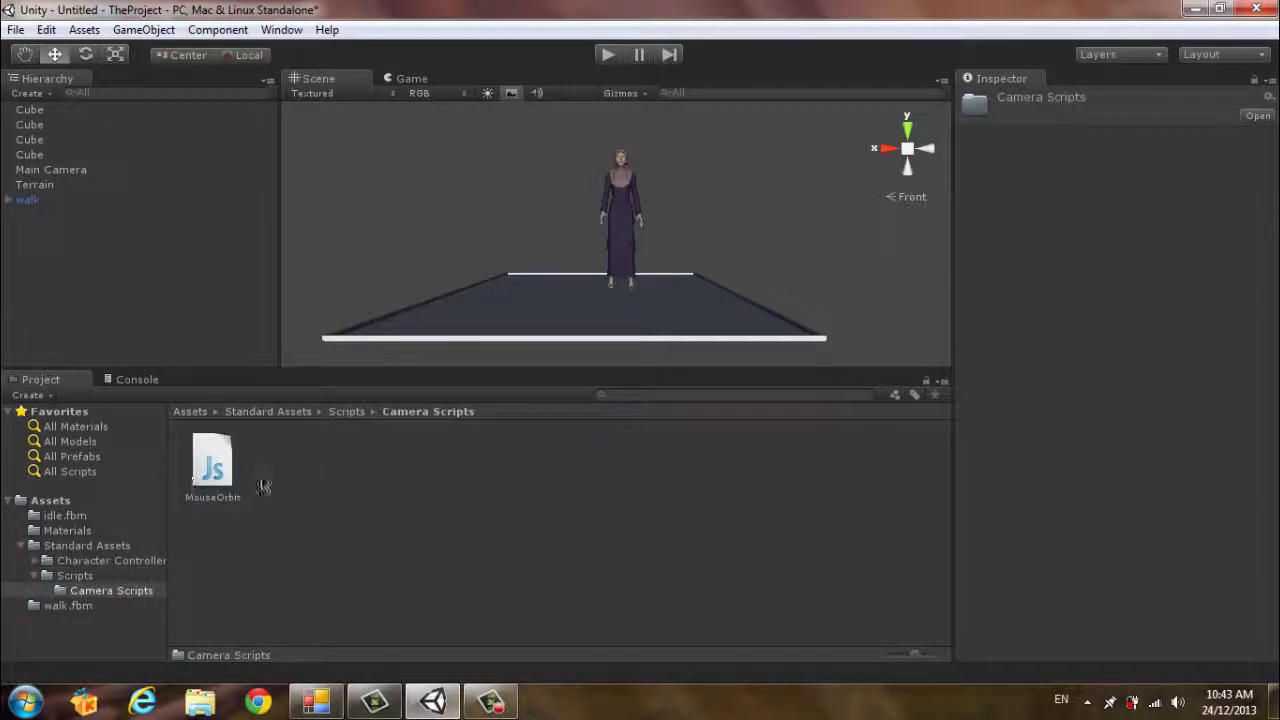
key("BackSpace")
key("BackSpace")
key("BackSpace")
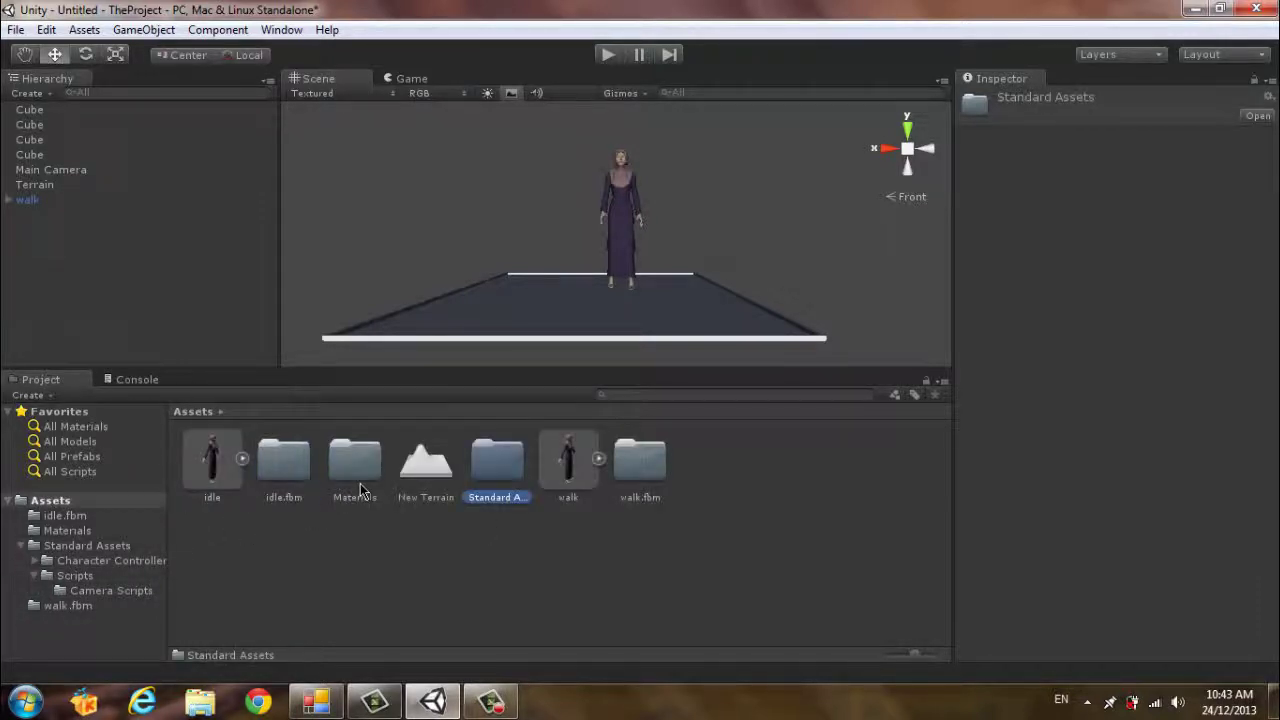
Step: Add Component > Camera-Control > Mouse Orbit to the Main Camera
left_click(62, 171)
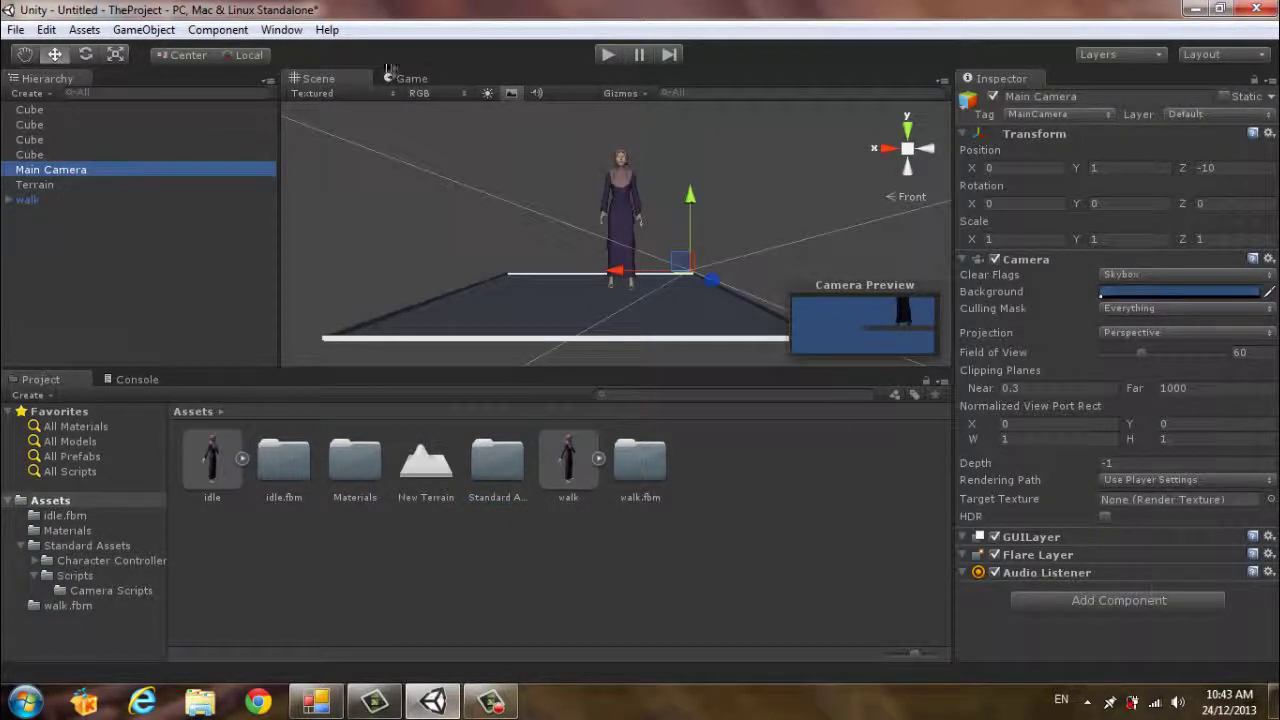
left_click(220, 32)
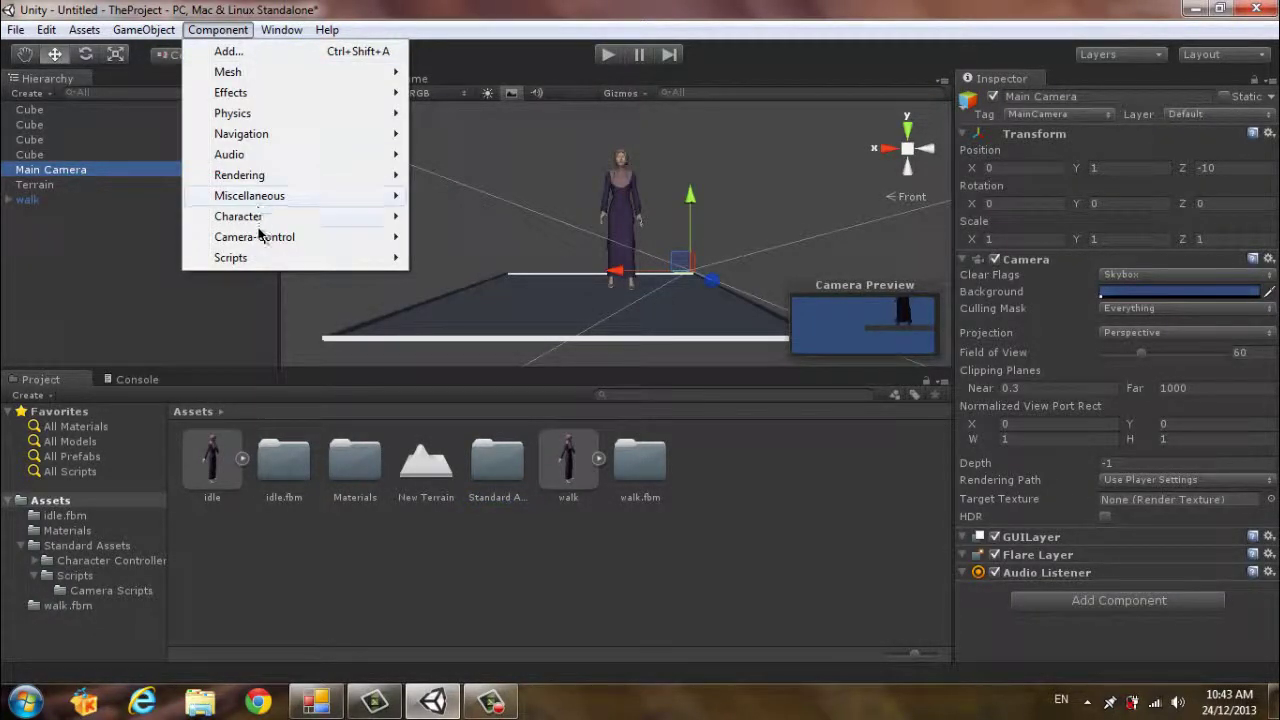
mouse_move(272, 242)
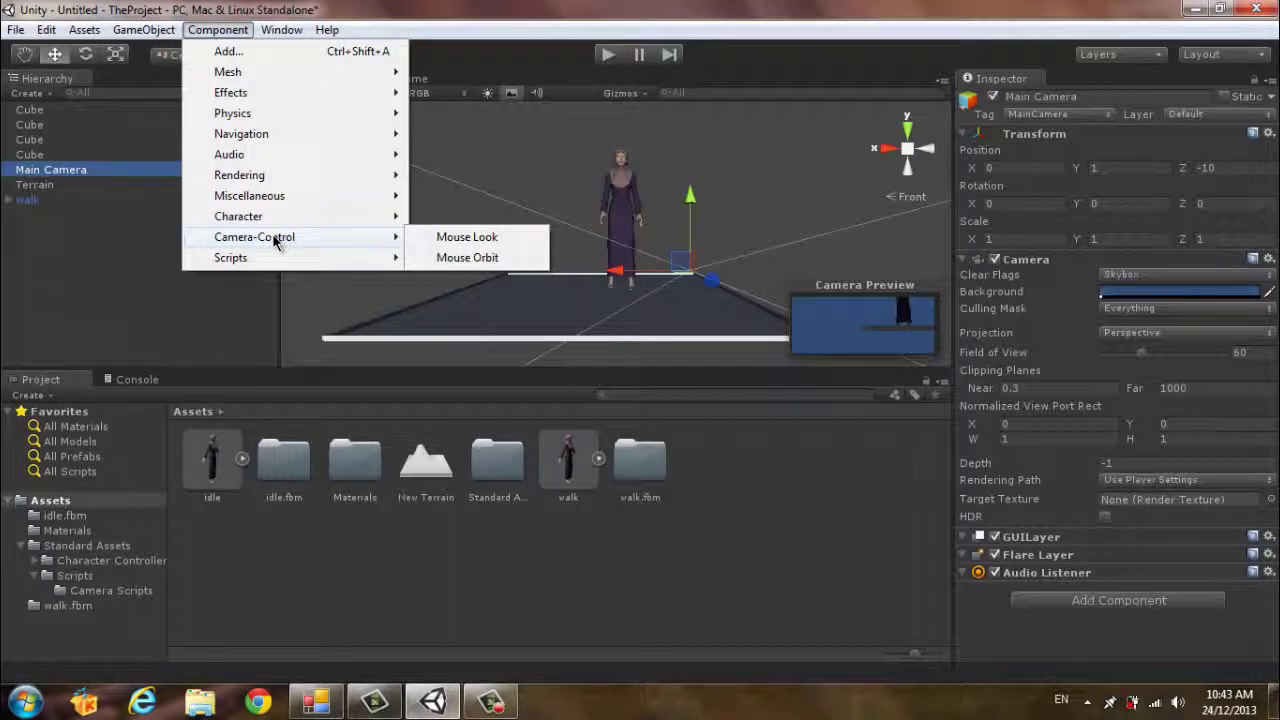
left_click(487, 262)
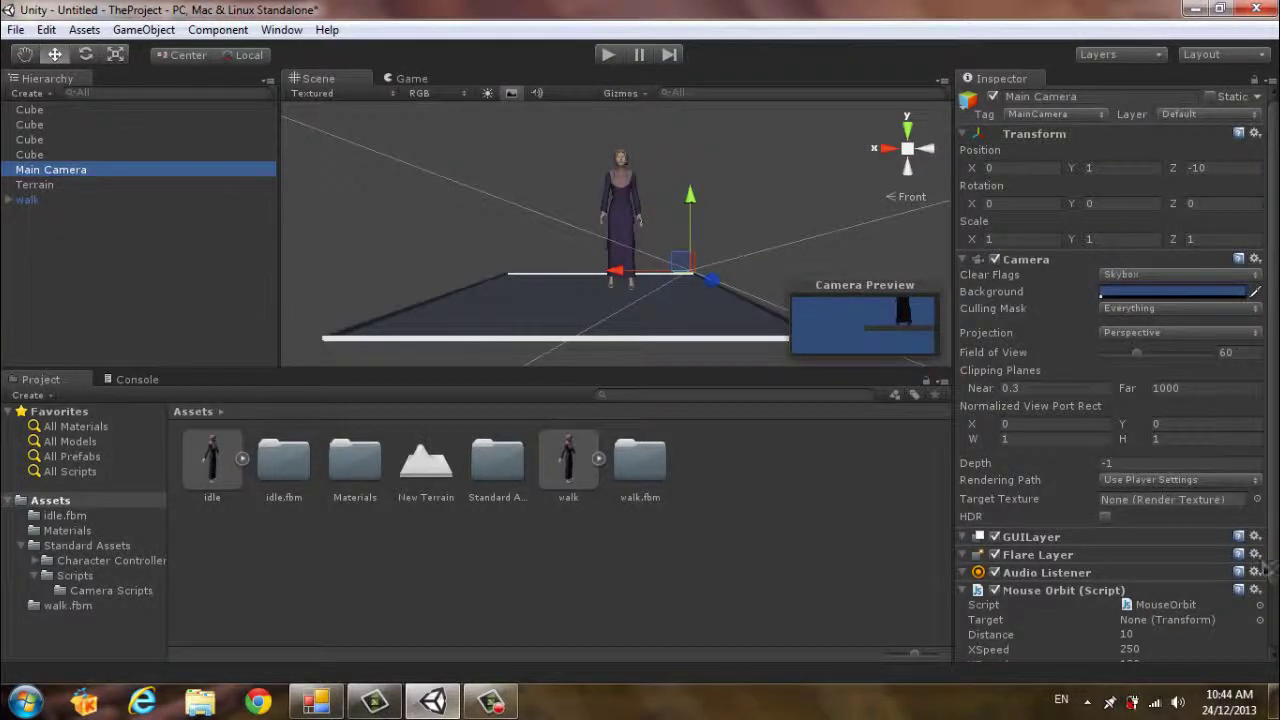
scroll(1265, 568, "down", 3)
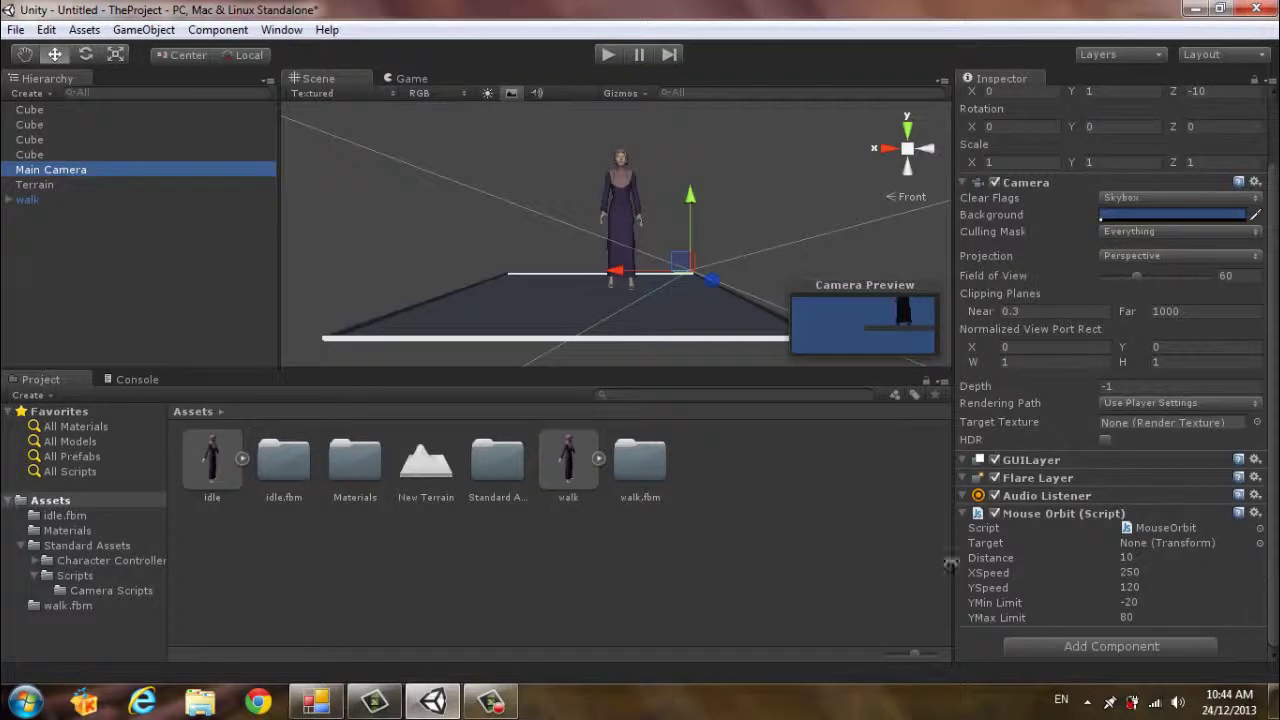
left_click(622, 538)
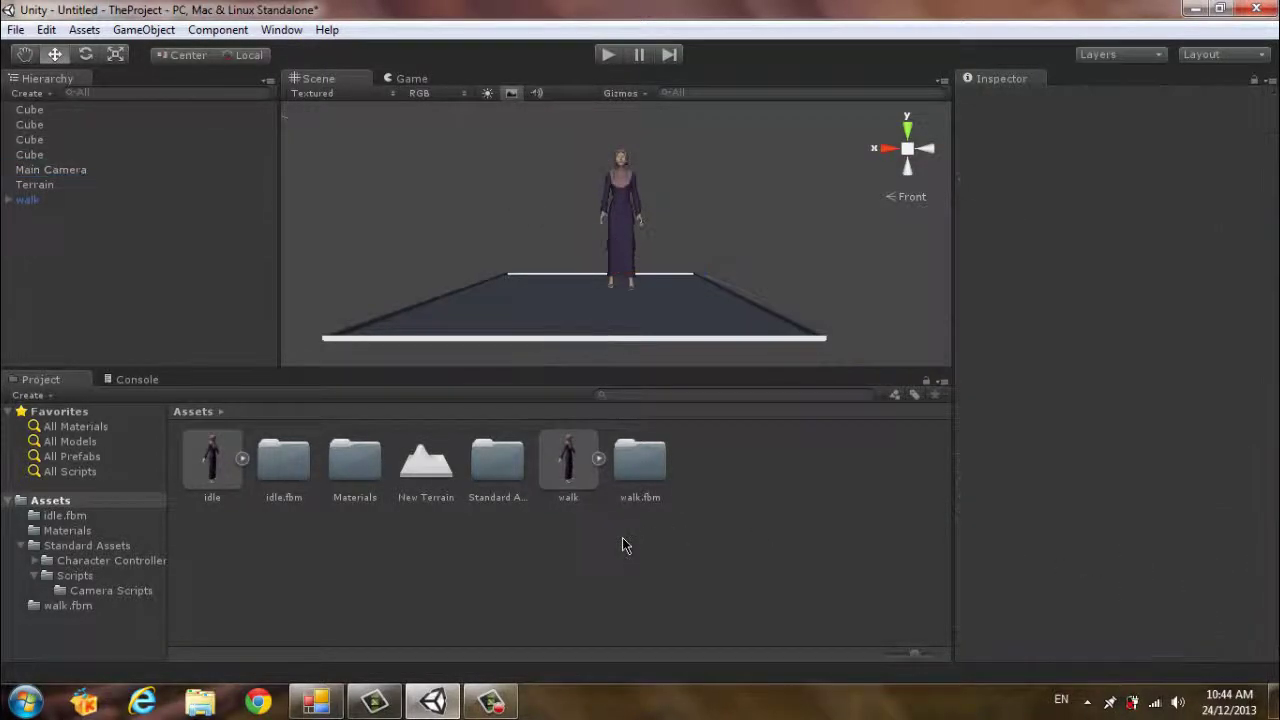
Step: Create a JavaScript asset named CameraView and select it to view its code
right_click(626, 540)
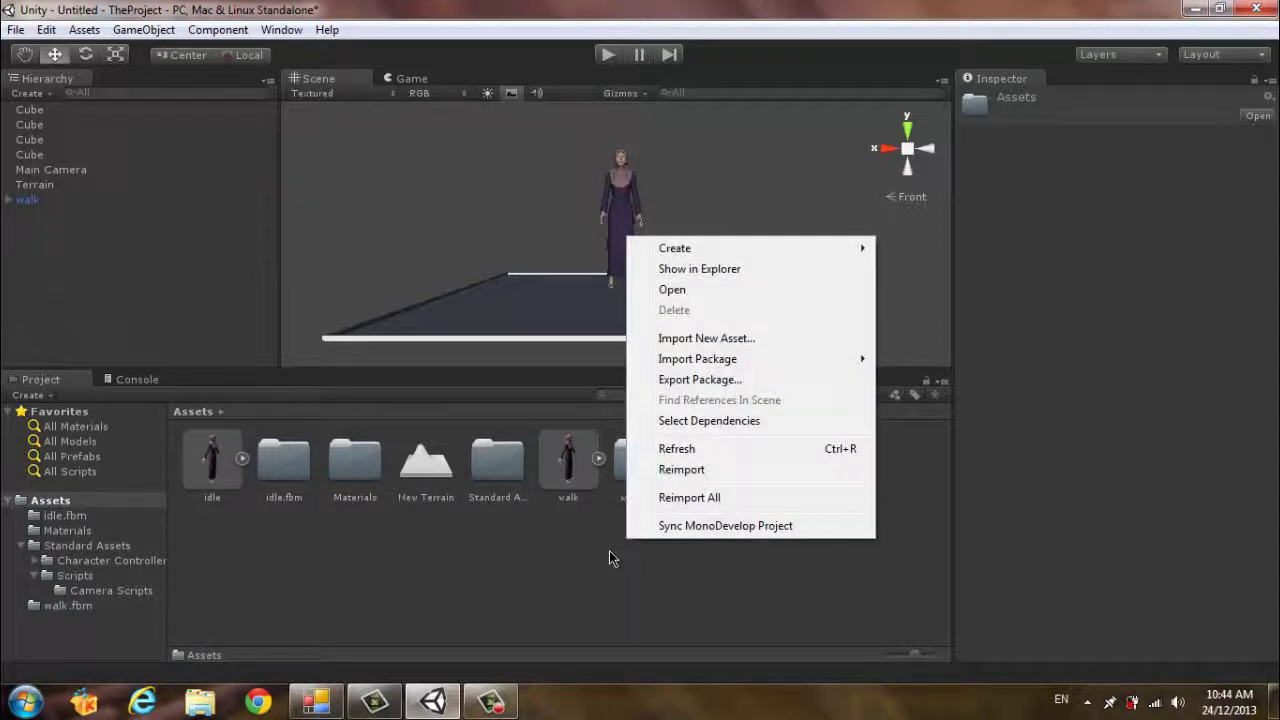
left_click(609, 550)
right_click(609, 550)
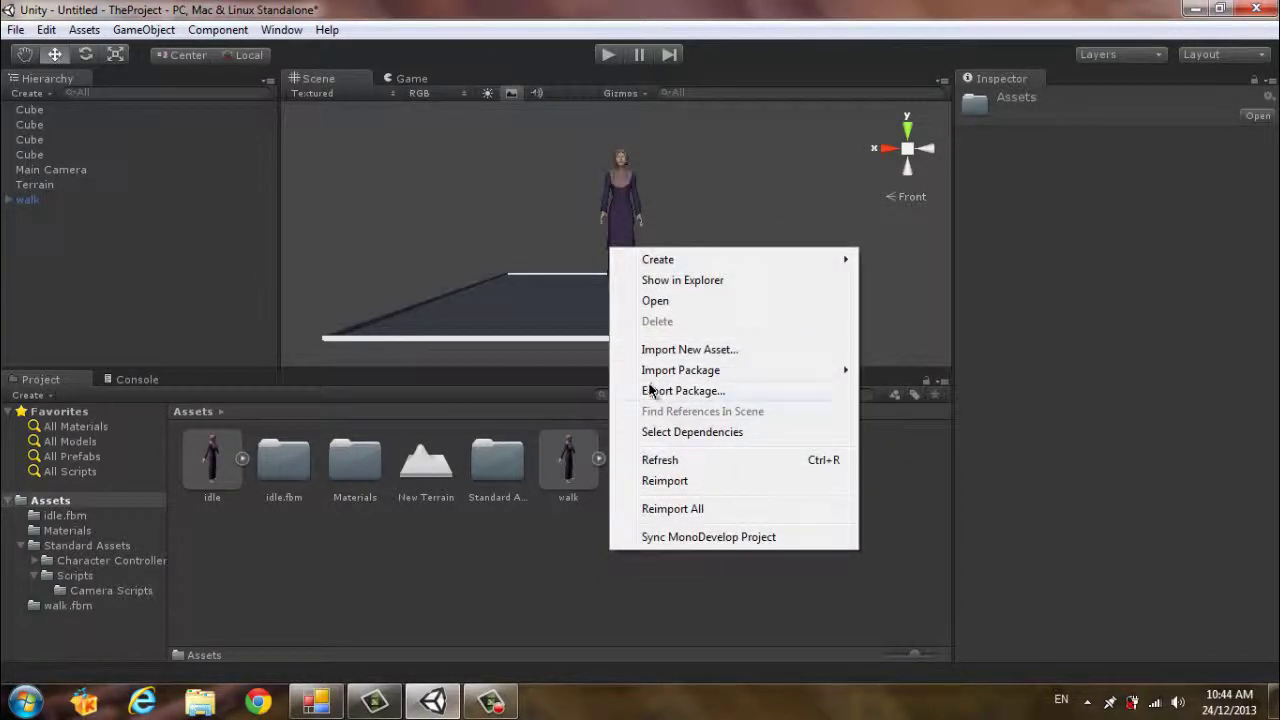
mouse_move(786, 260)
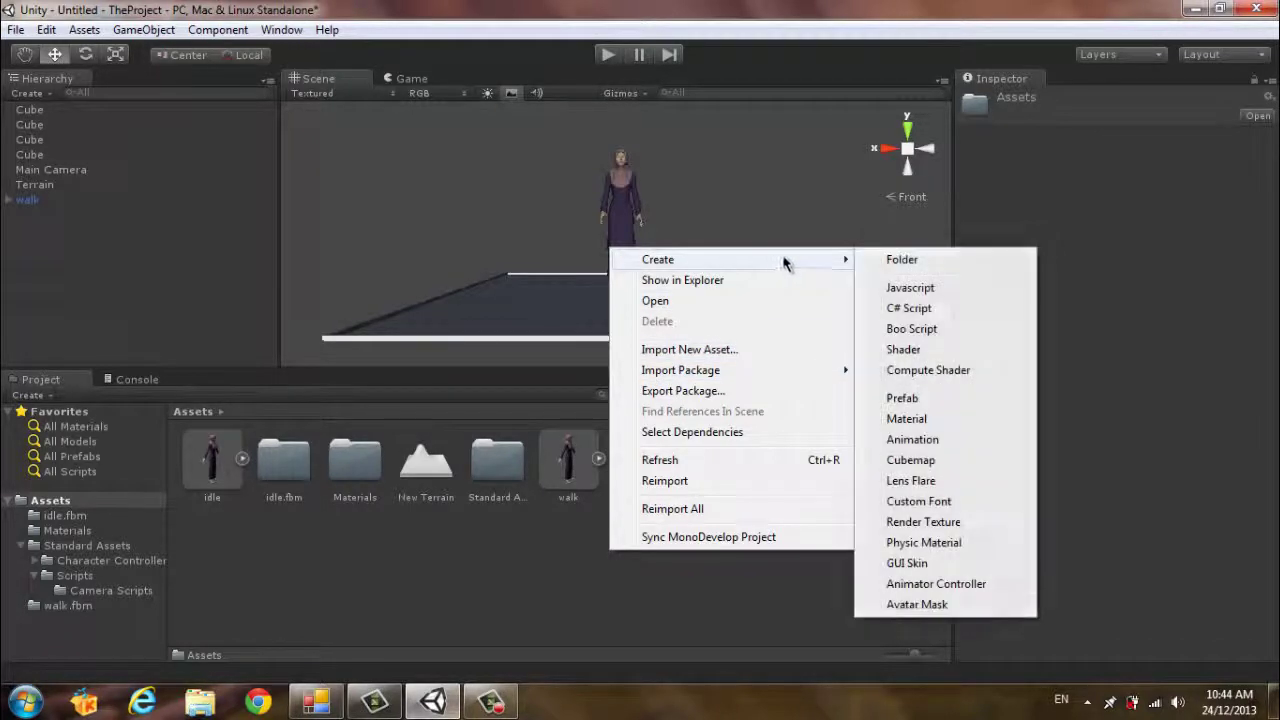
left_click(919, 290)
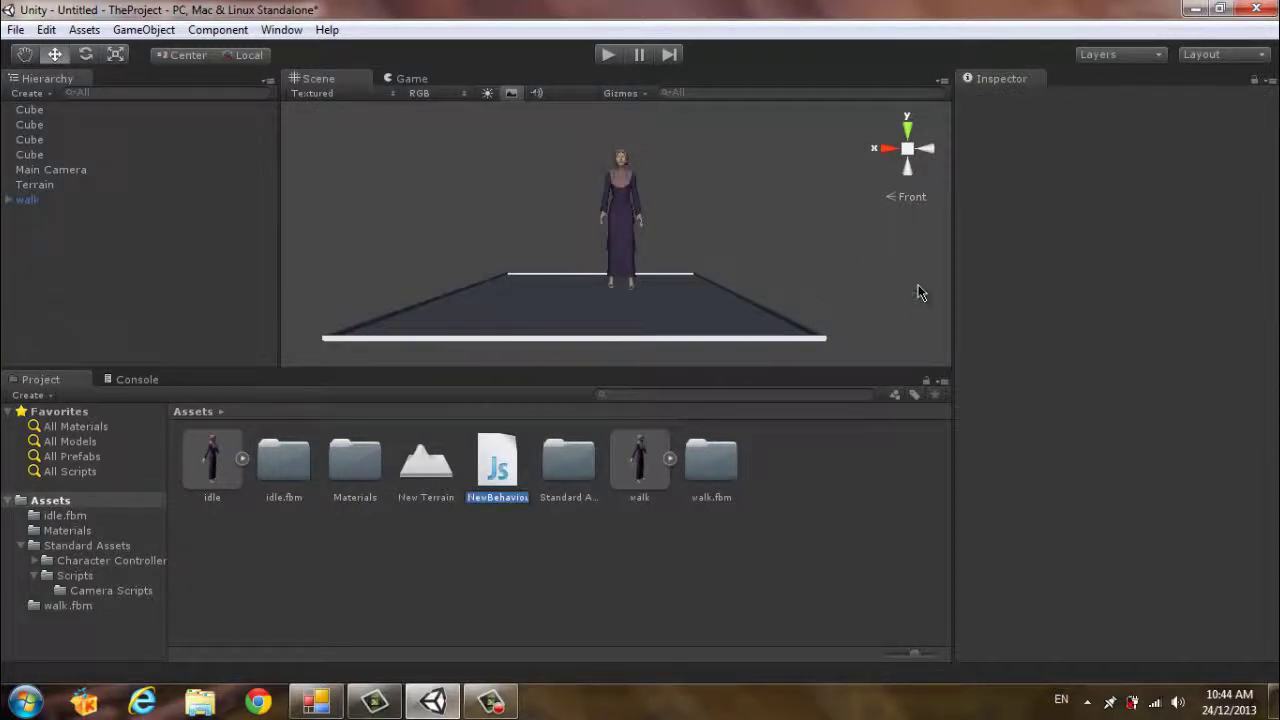
type("Ca")
type("mera")
type("View")
key("Return")
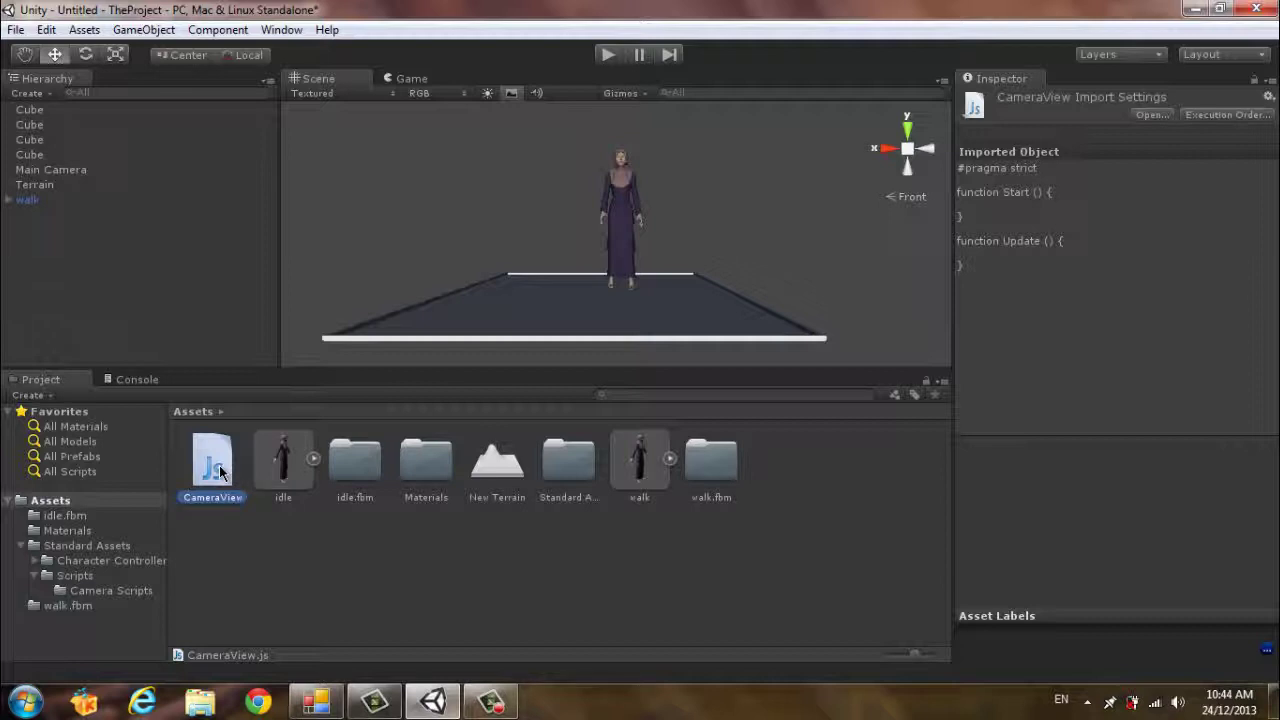
left_click(252, 540)
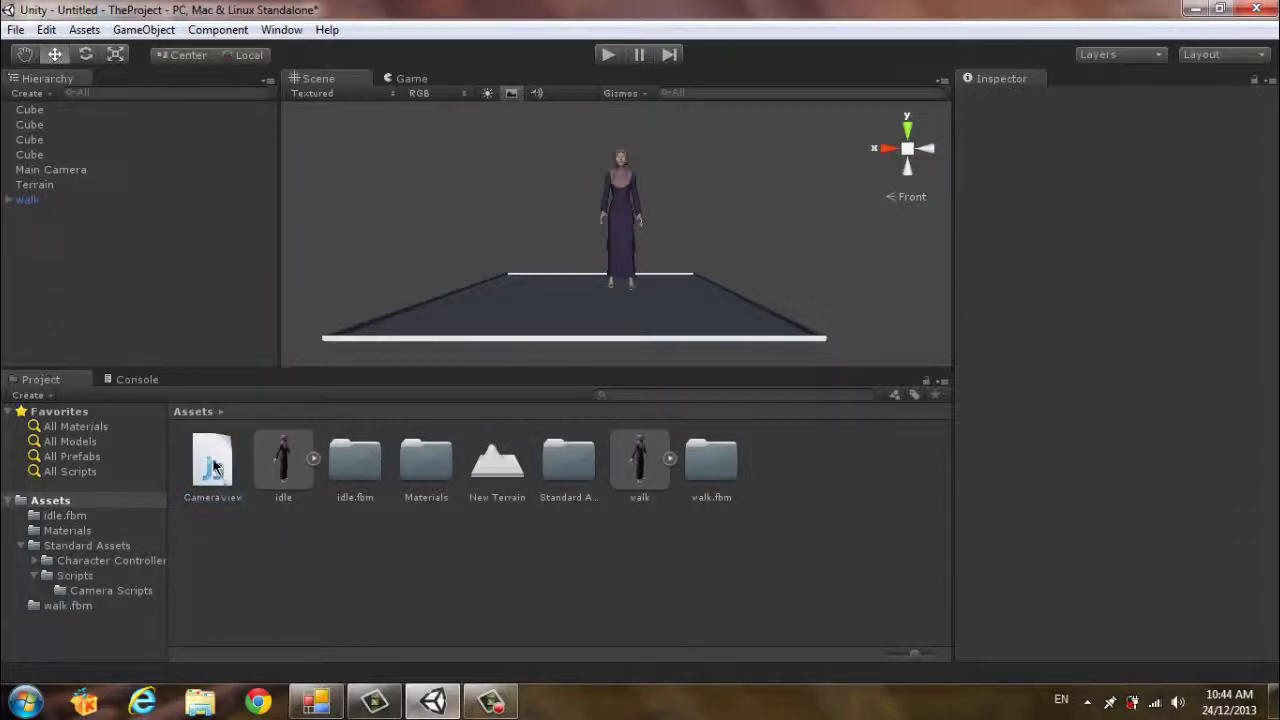
left_click_drag(210, 466, 412, 578)
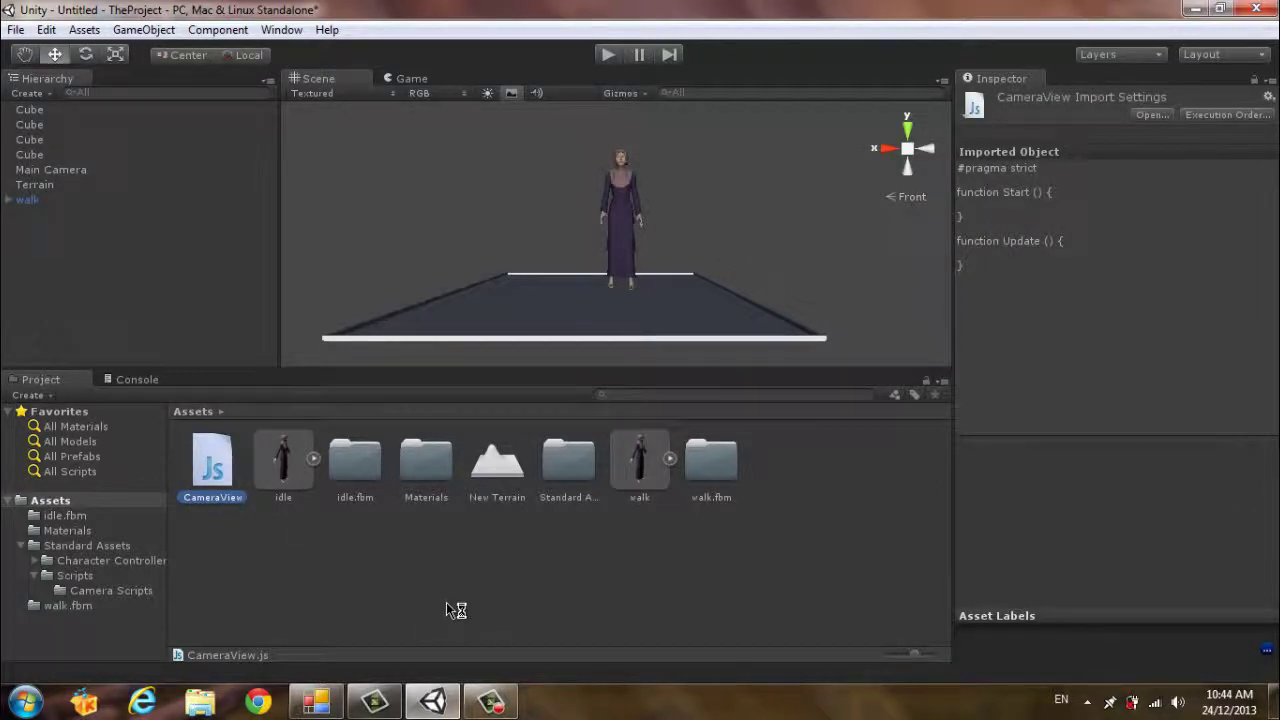
Step: Close the duplicate MonoDevelop window
mouse_move(432, 702)
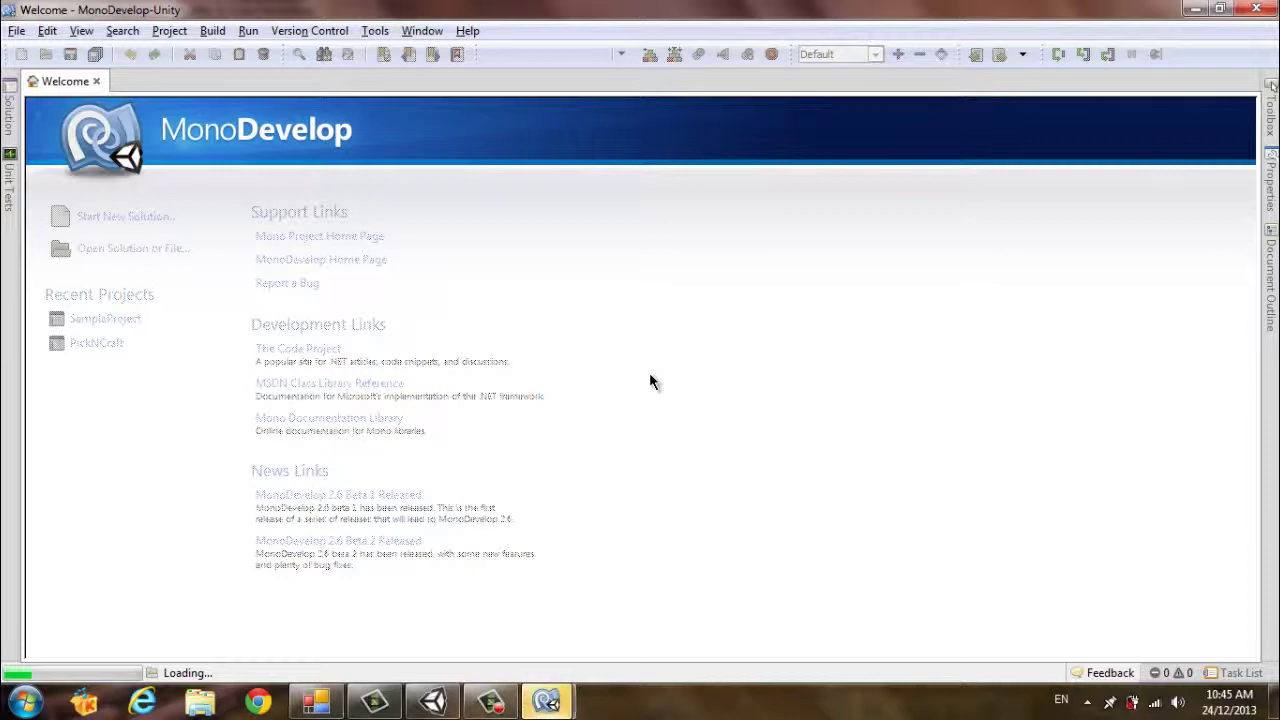
mouse_move(546, 701)
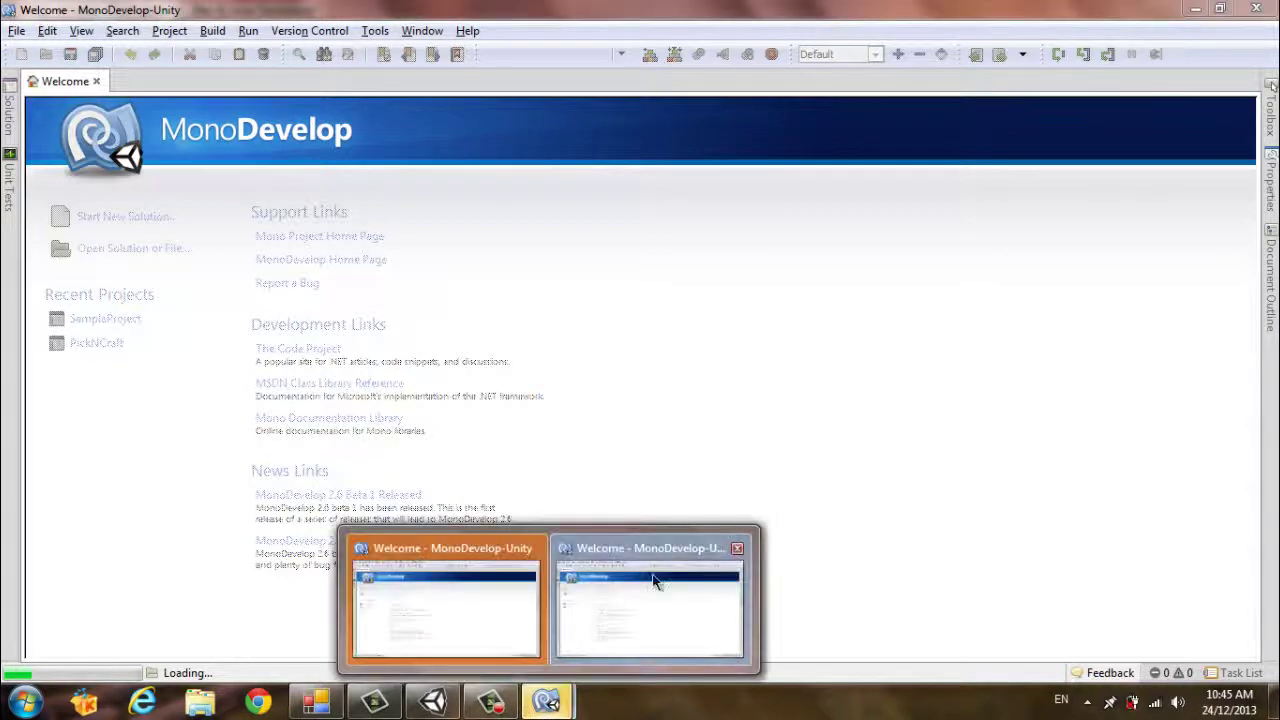
left_click(737, 548)
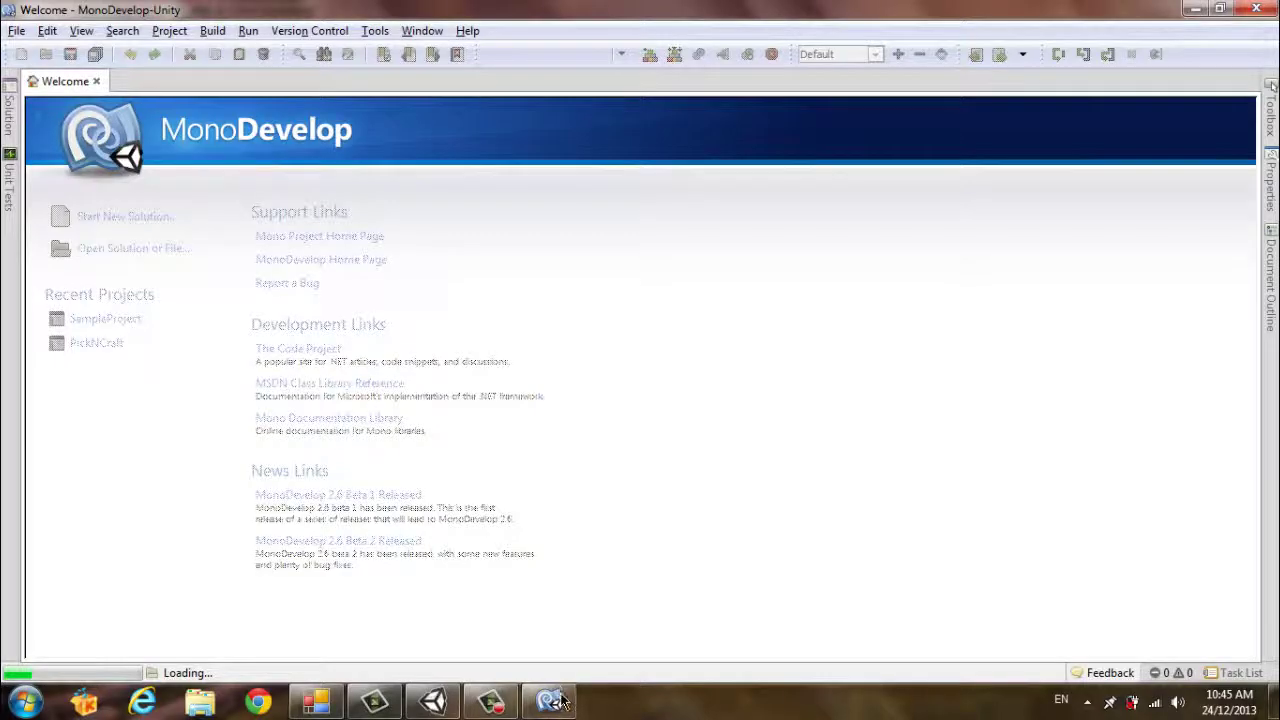
mouse_move(558, 705)
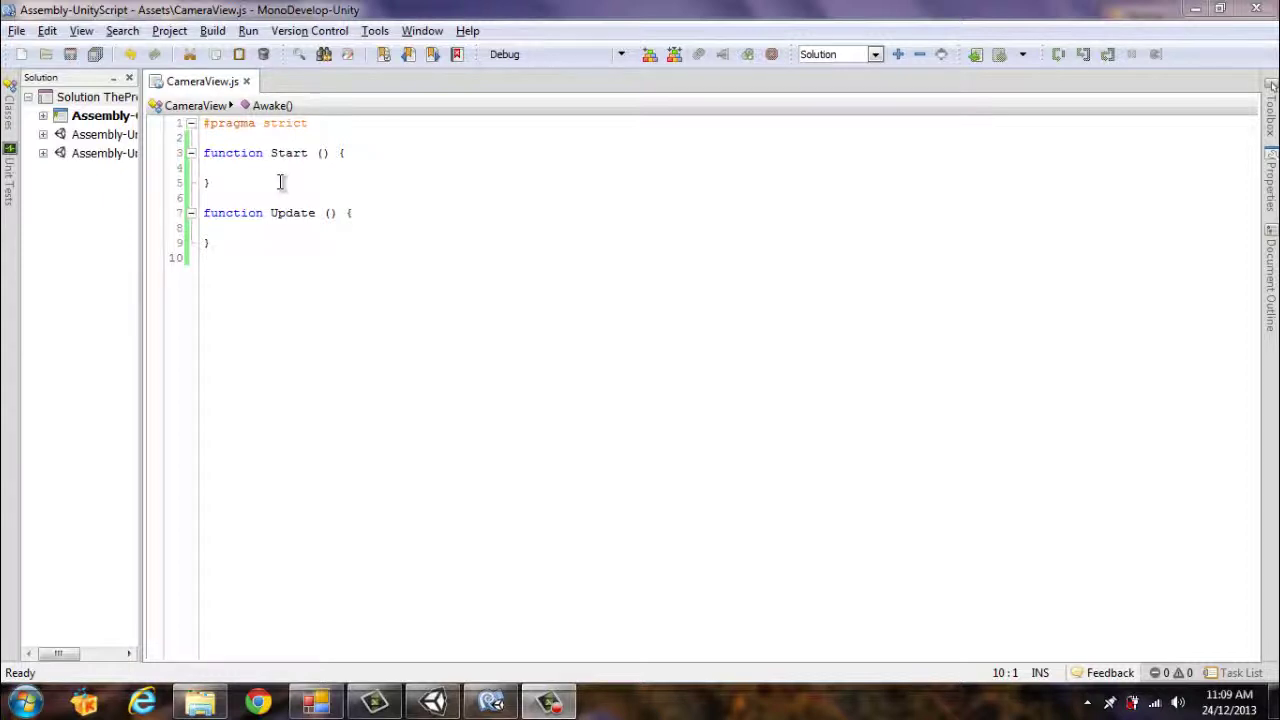
Step: Declare 'private var mo:MouseOrbit;' inside Start()
left_click(281, 172)
type("pr")
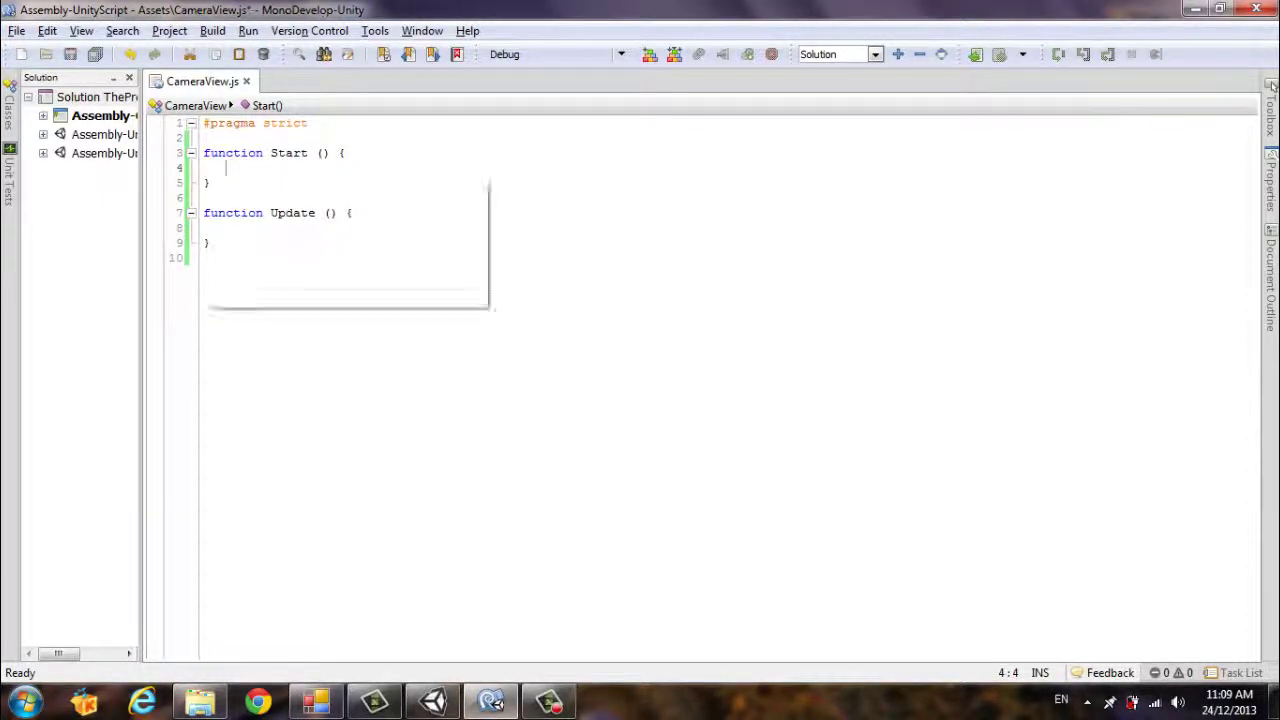
type("iavte")
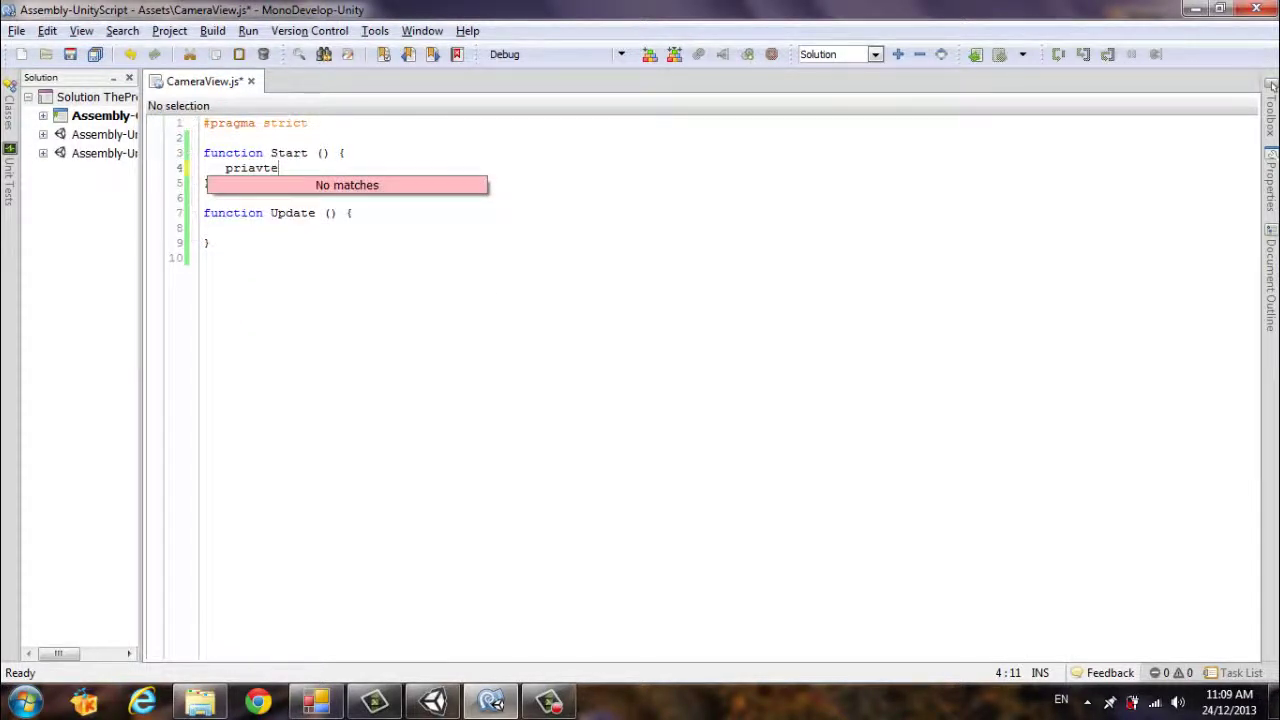
key("BackSpace")
key("BackSpace")
key("BackSpace")
key("BackSpace")
type("va")
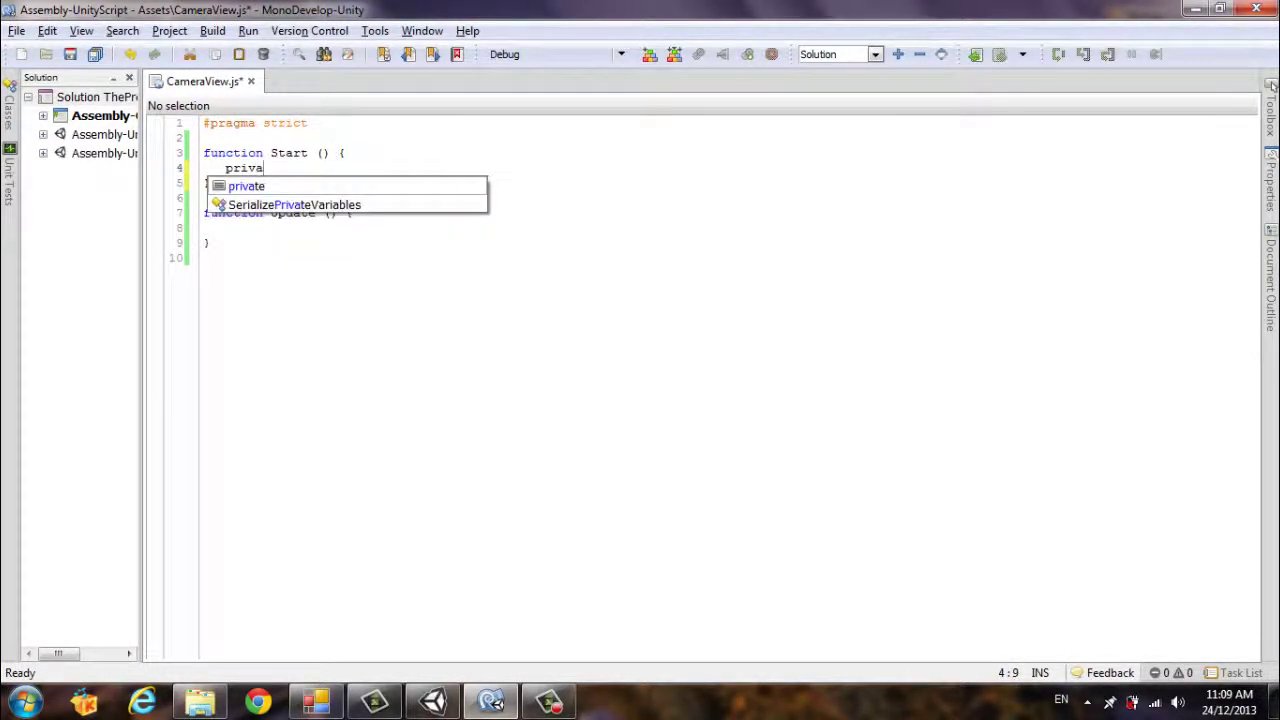
type("te var")
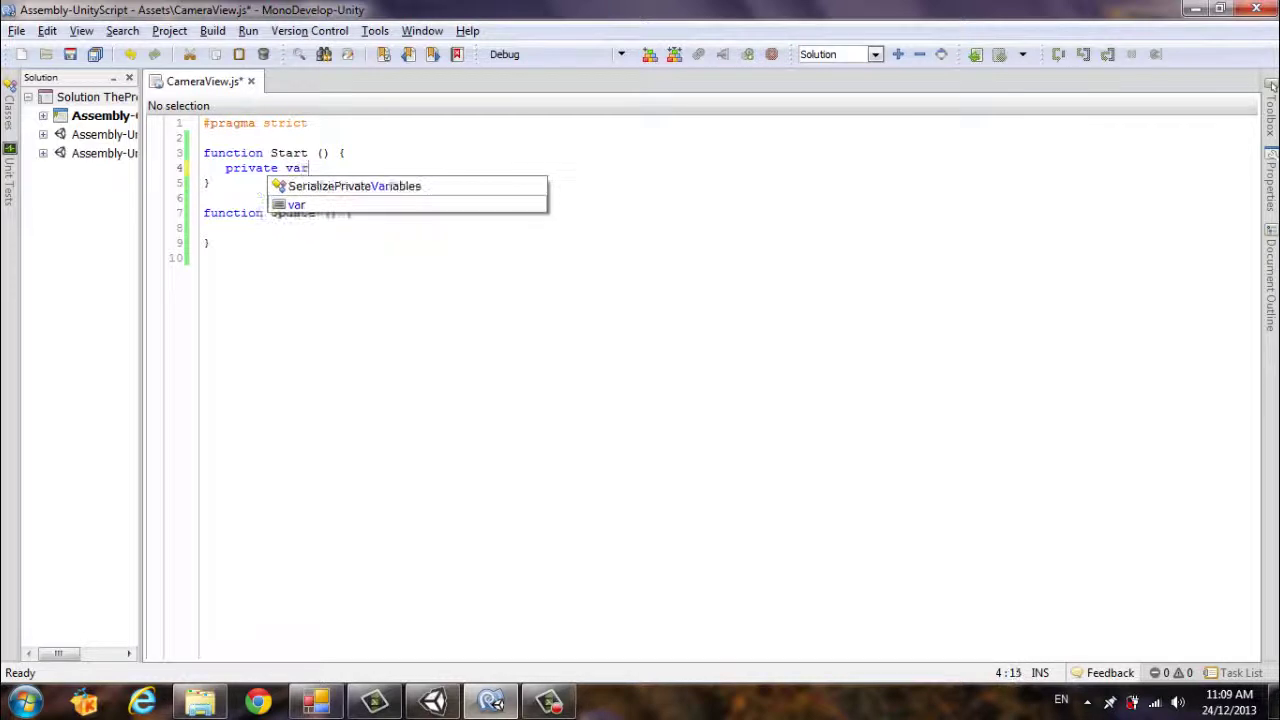
key("BackSpace")
type("r mo")
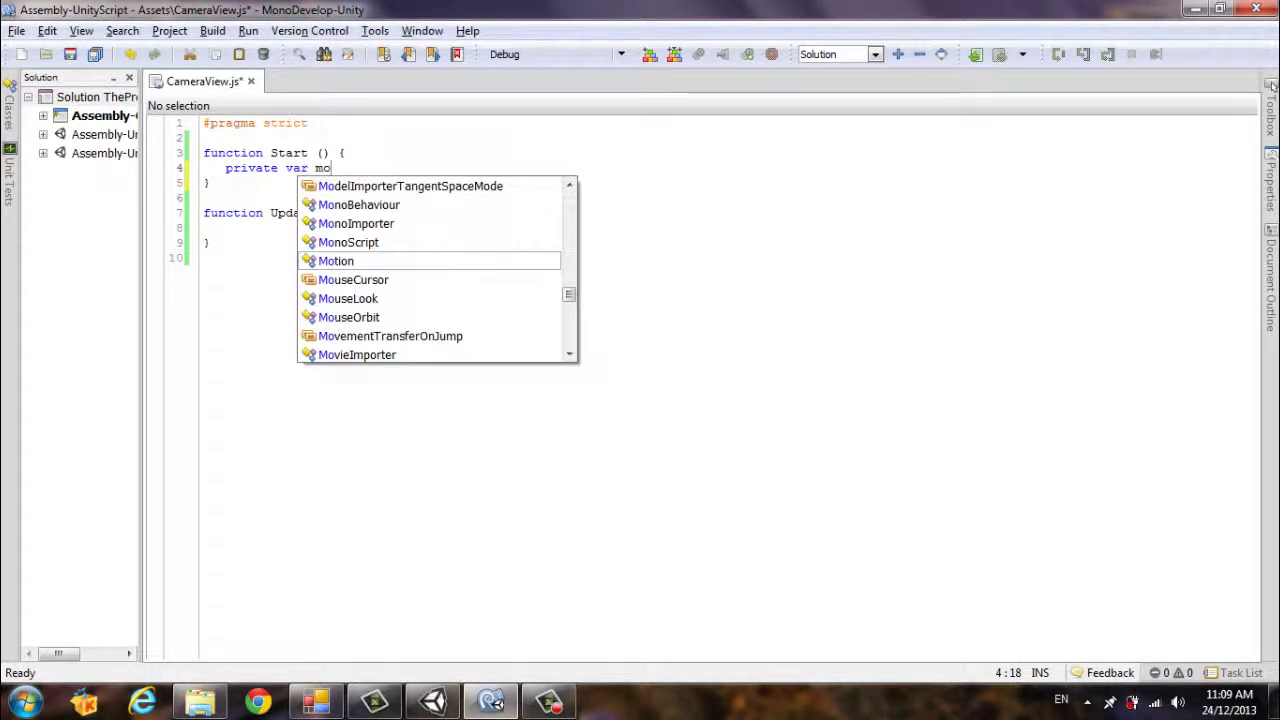
type(":Mouse")
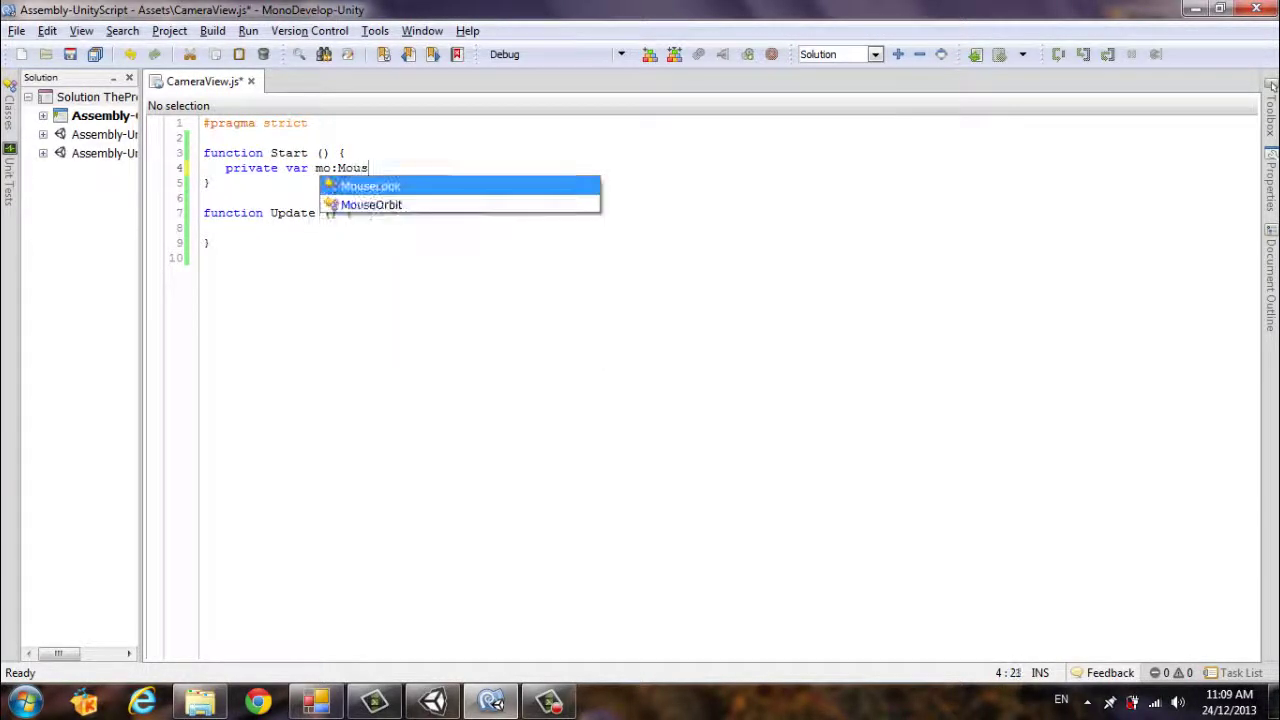
key("Down")
key("Return")
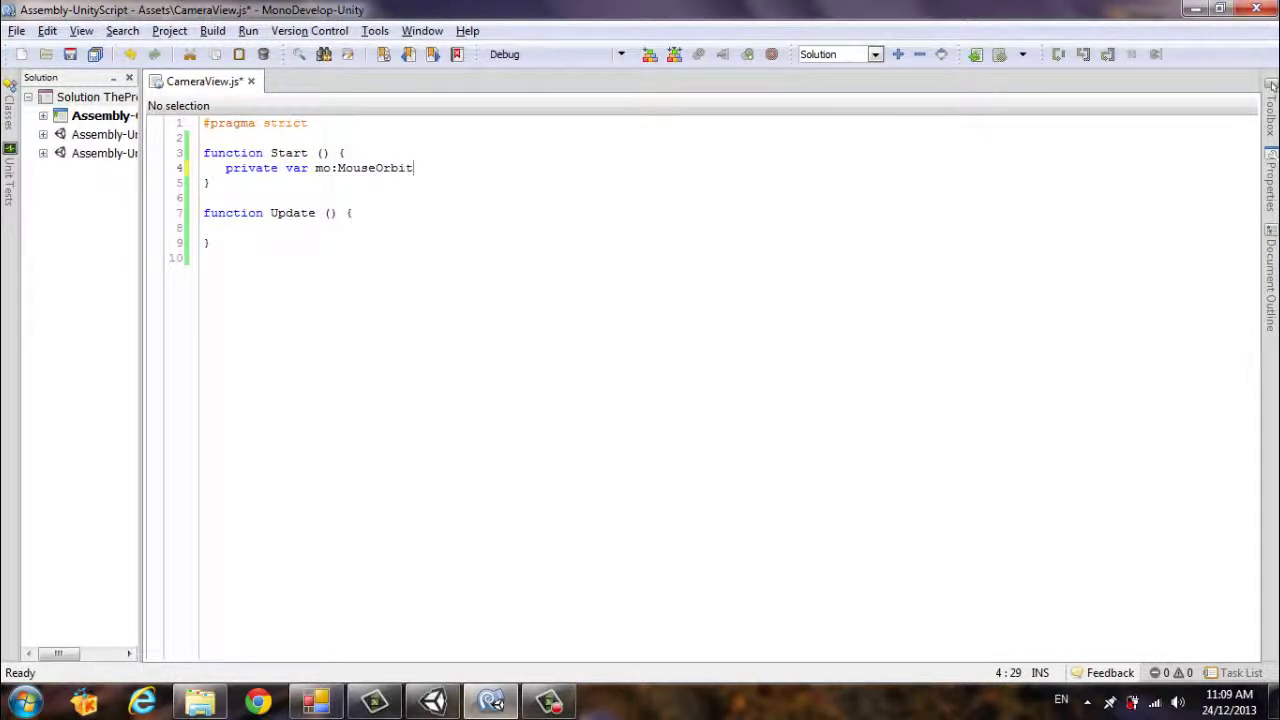
left_click(213, 259)
key("Return")
type("ipt")
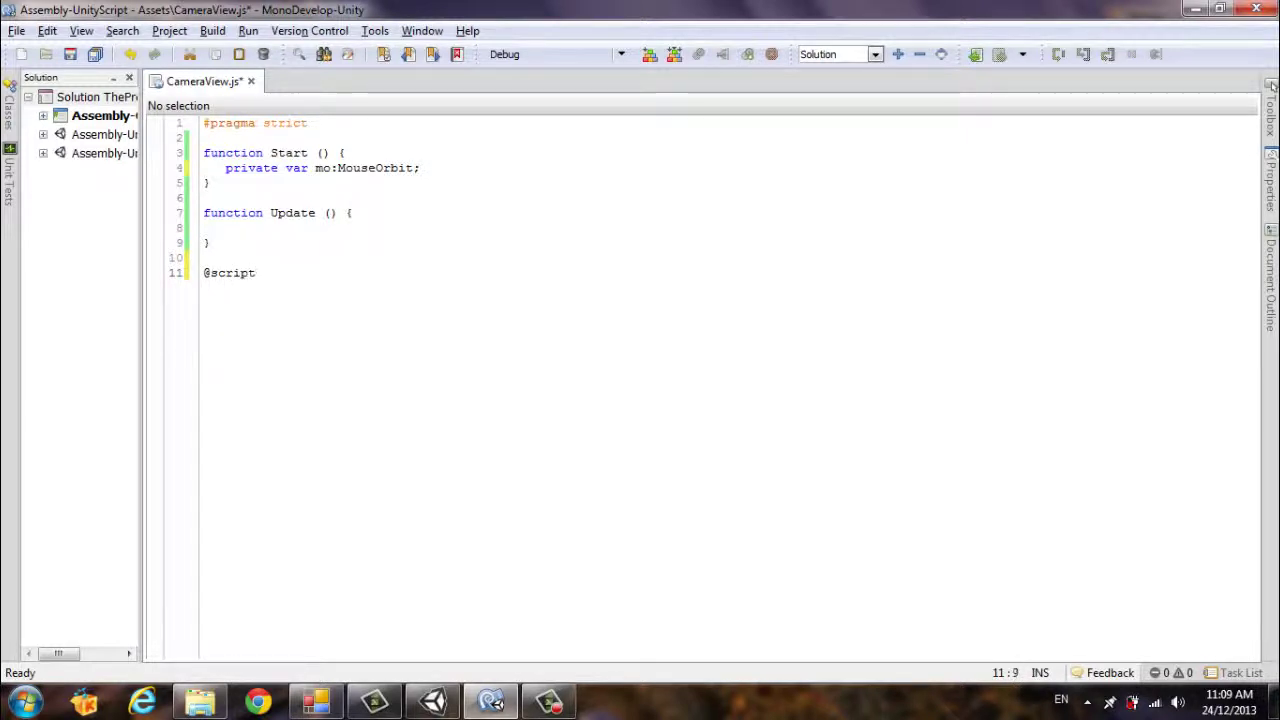
type(" Req")
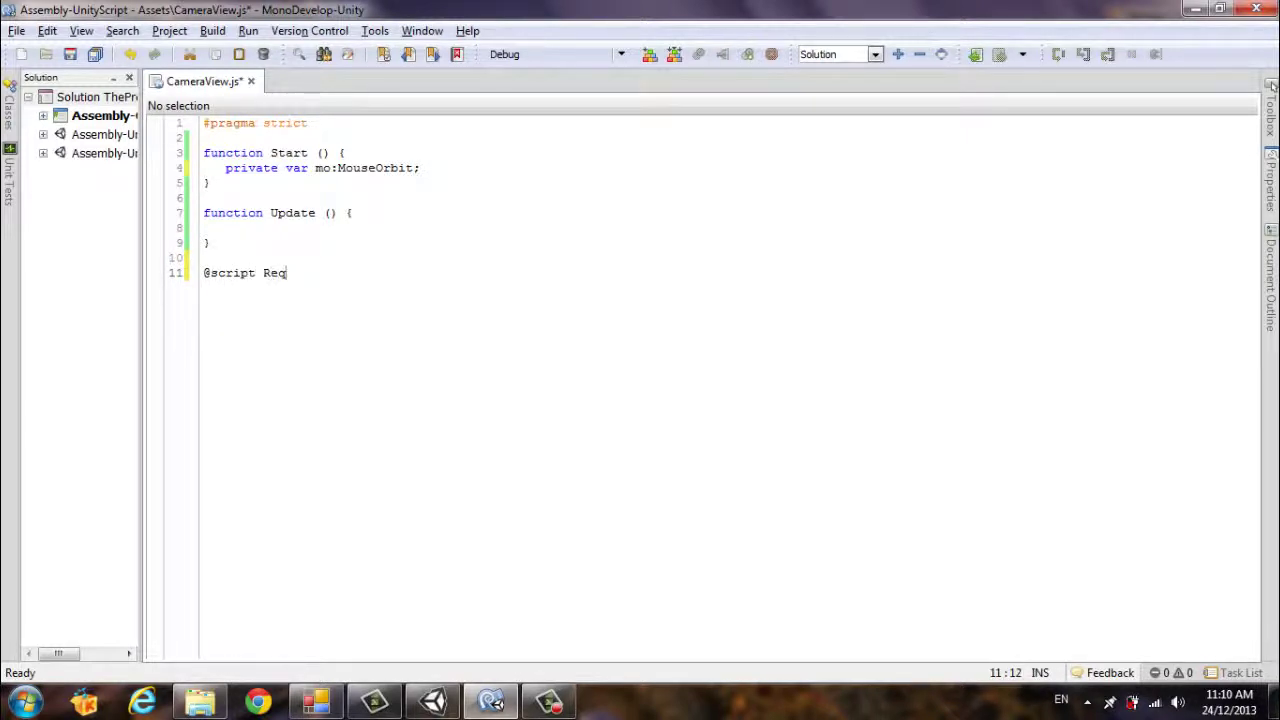
type("uireC")
type("omponent")
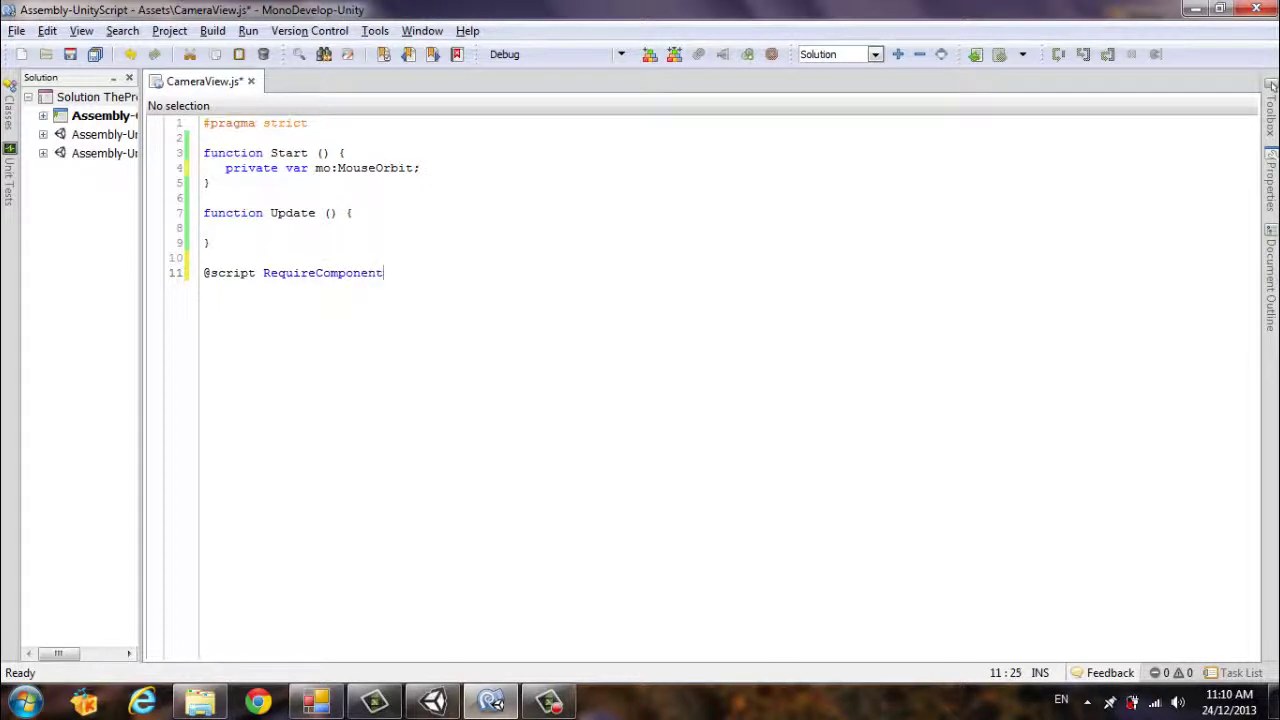
type("(M")
type("ouseOrb")
type("it)")
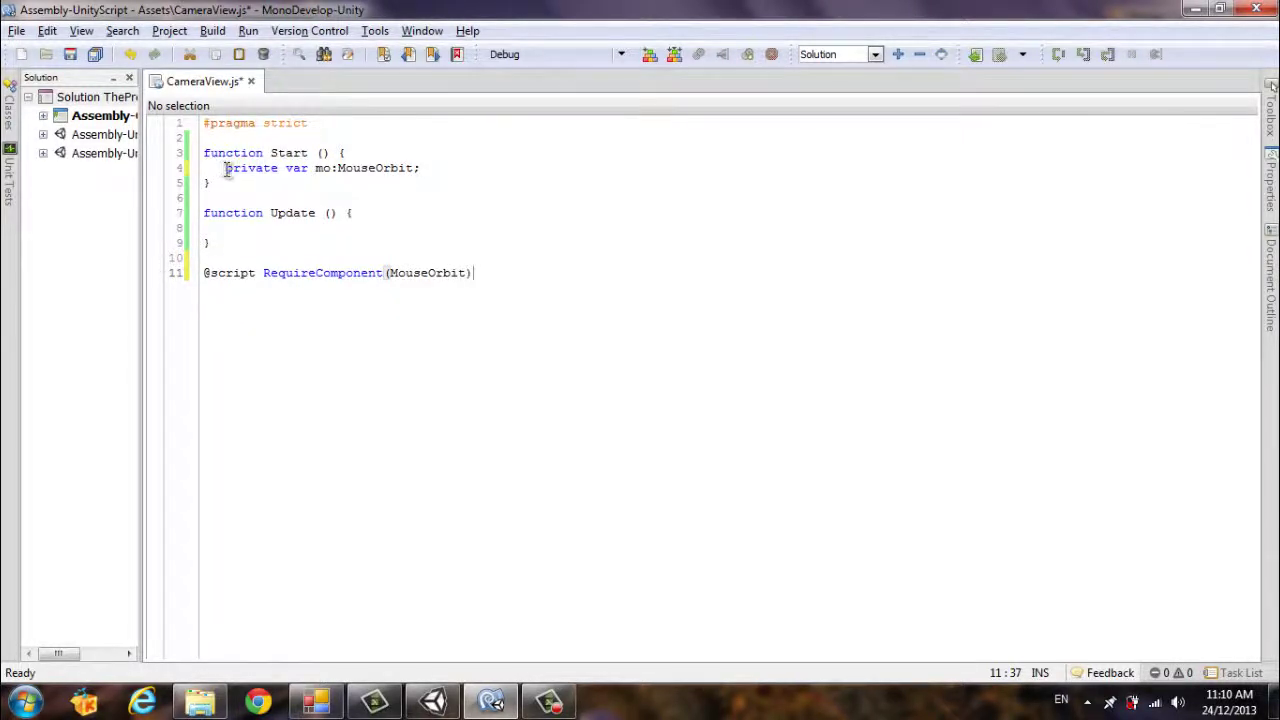
Step: Move the mo declaration out of Start() to above the function
left_click_drag(221, 167, 428, 170)
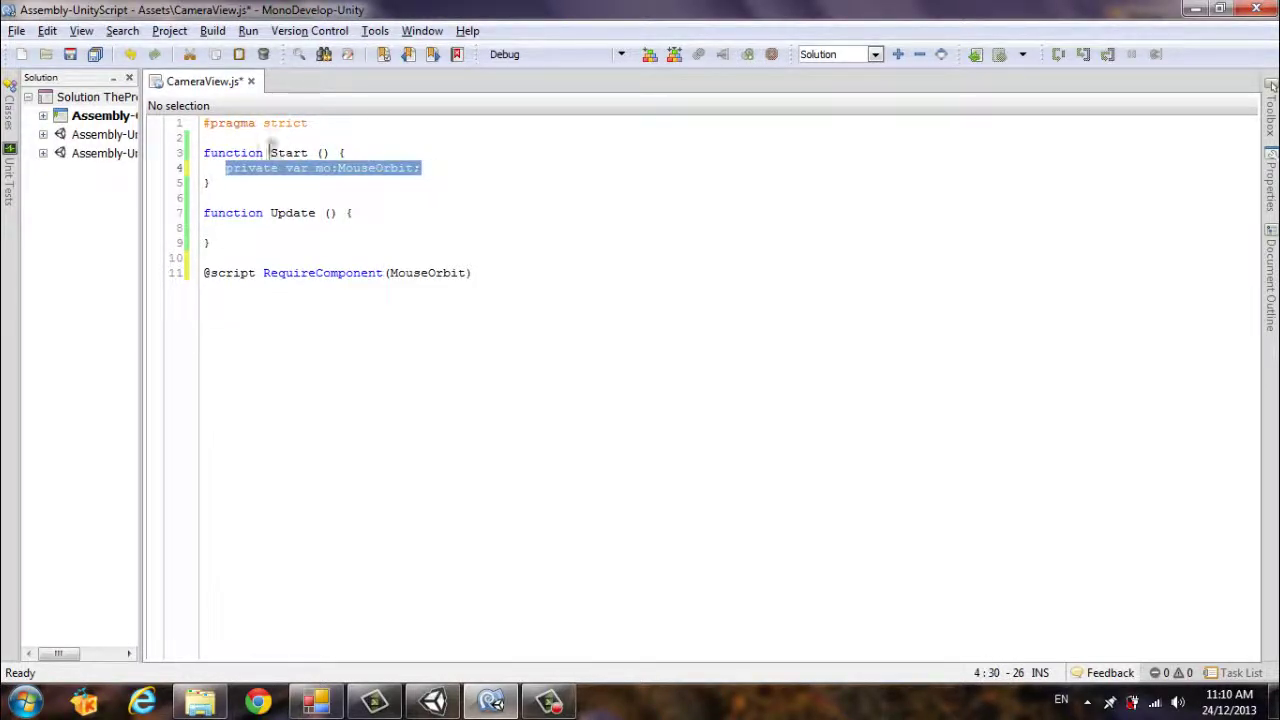
key("ctrl+x")
left_click(211, 139)
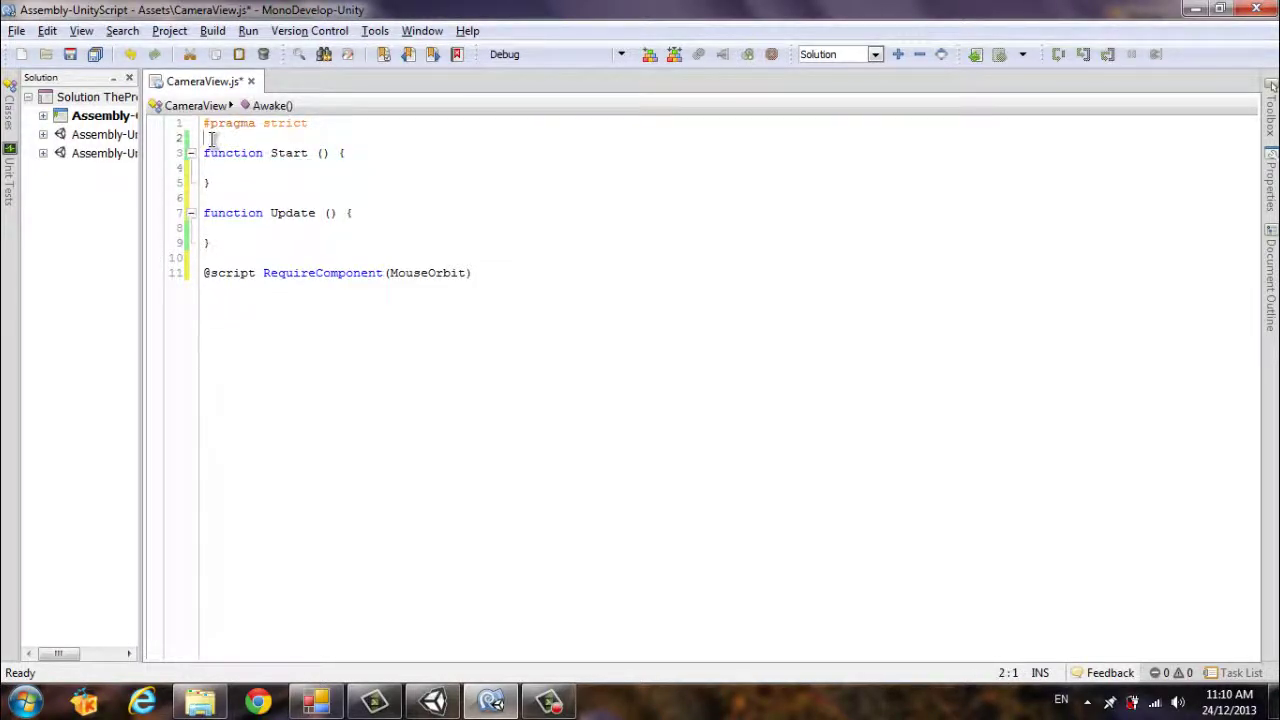
key("Return")
key("Return")
key("Up")
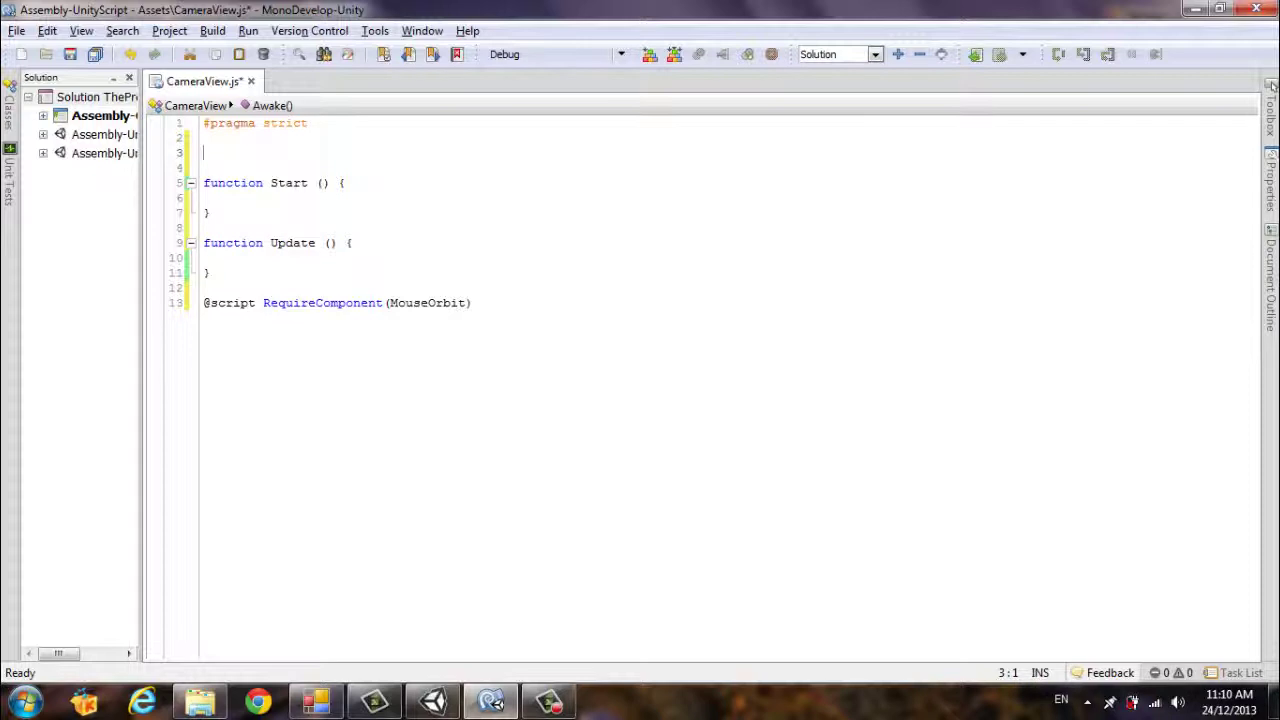
key("ctrl+v")
Step: Assign 'mo=GetComponent(MouseOrbit);' inside Start()
left_click(246, 200)
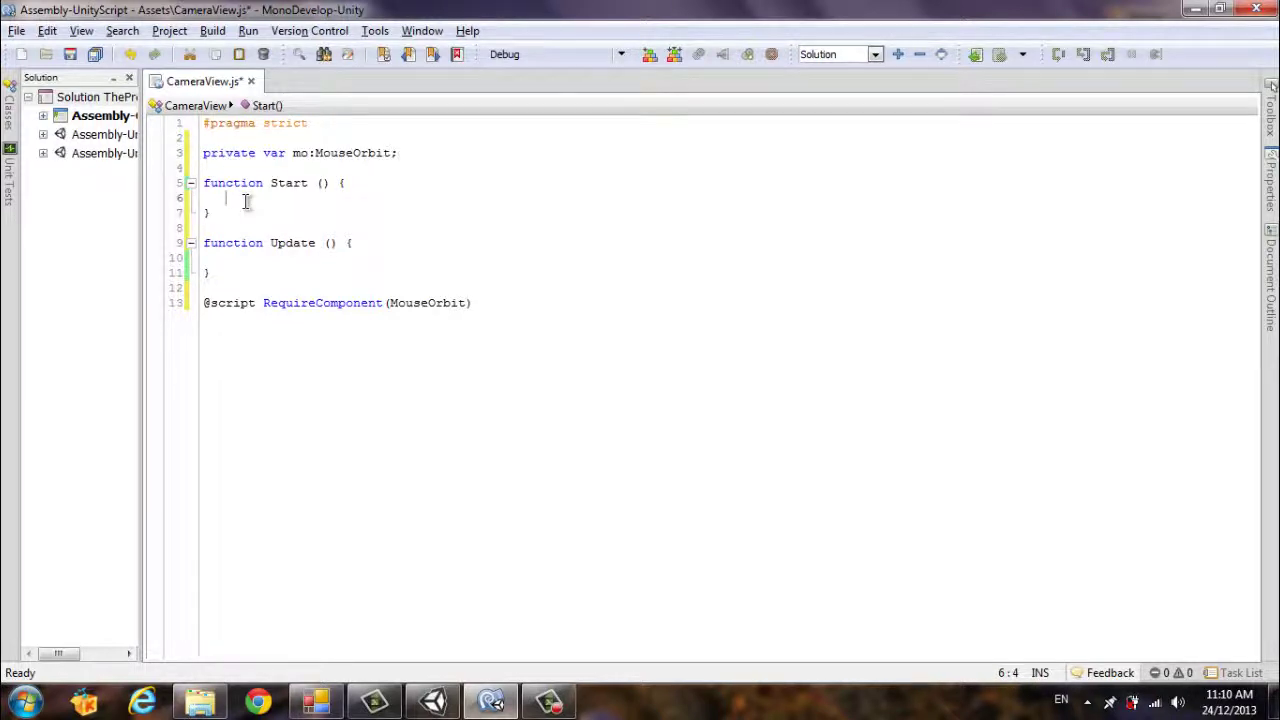
type("mo")
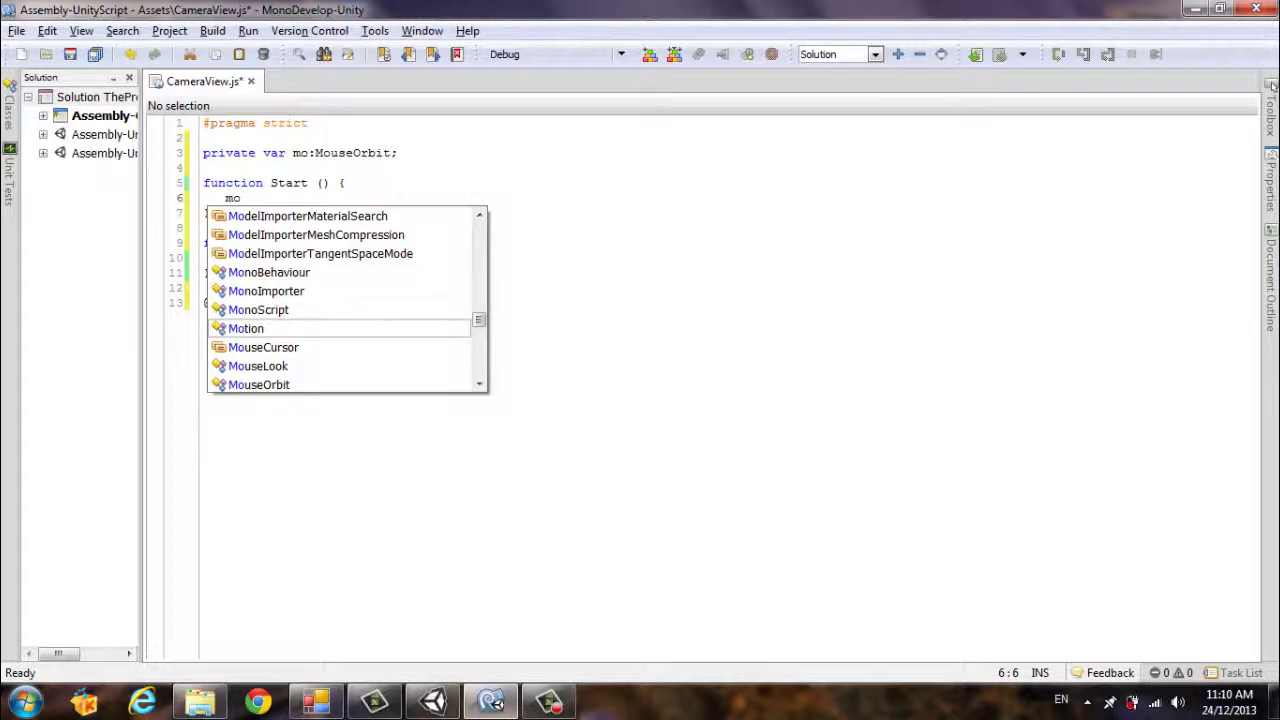
type(".")
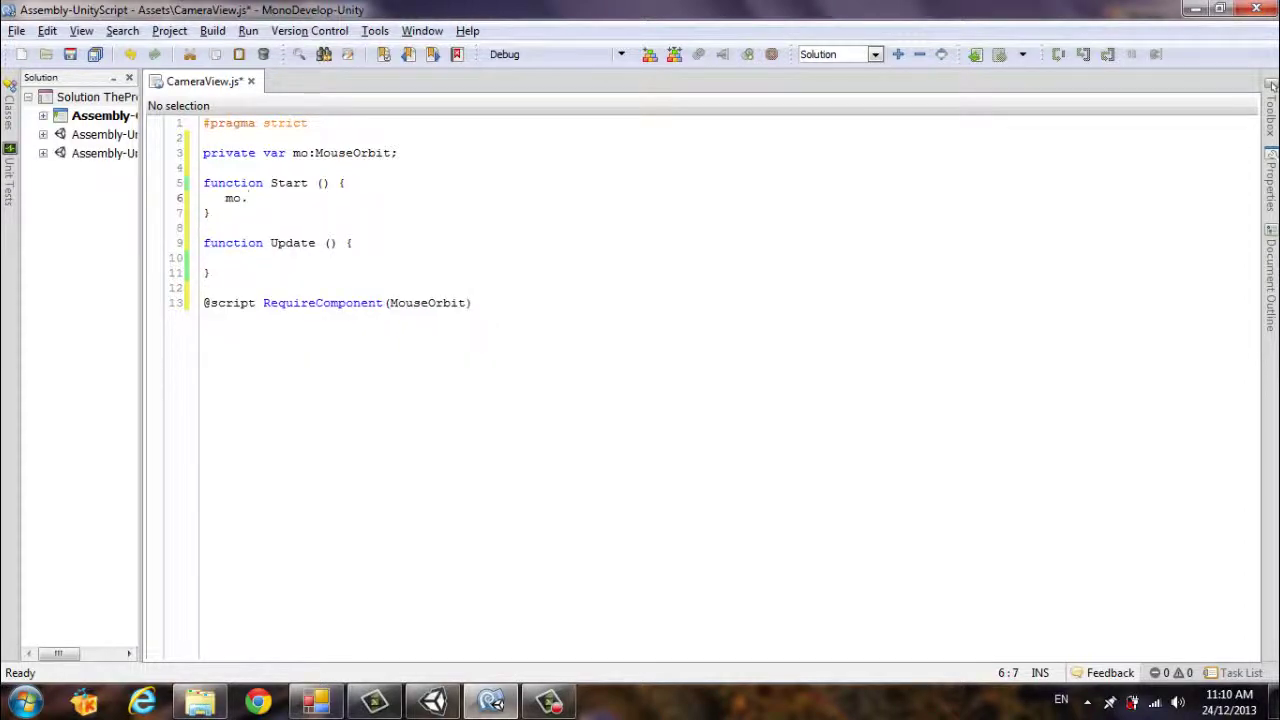
key("BackSpace")
key("BackSpace")
type("GetC")
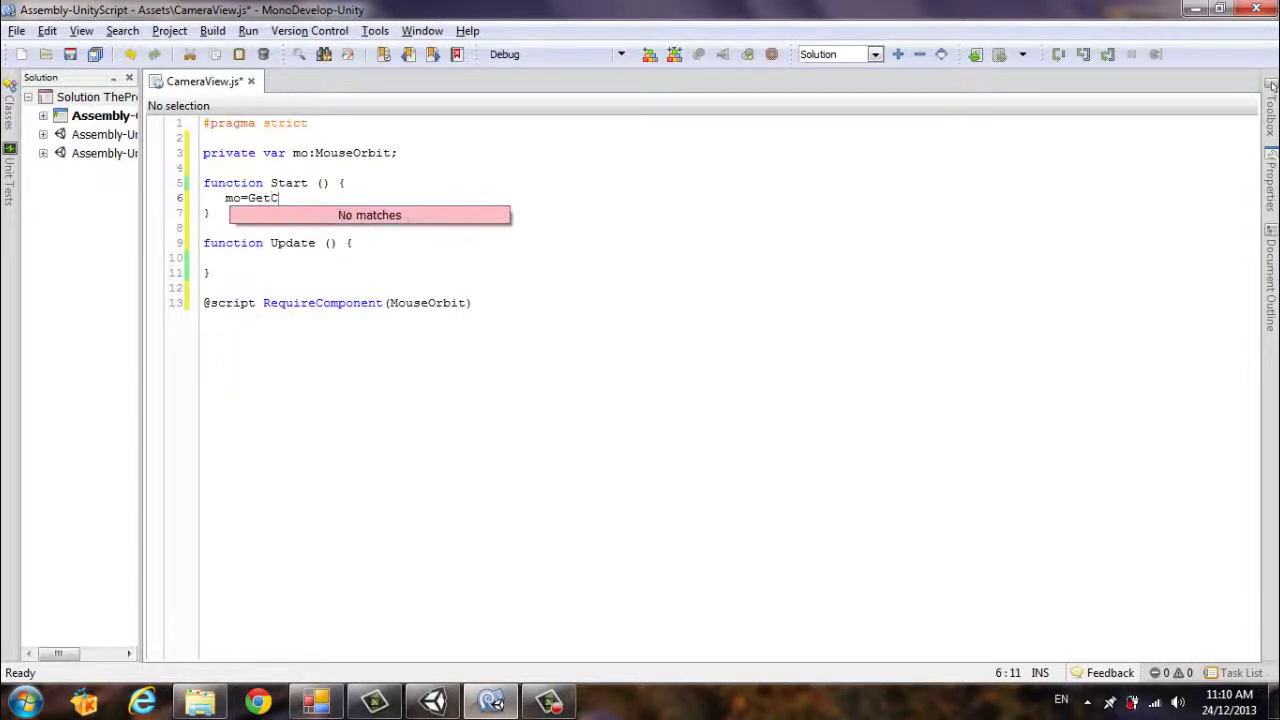
type("omponent")
type("(Mo")
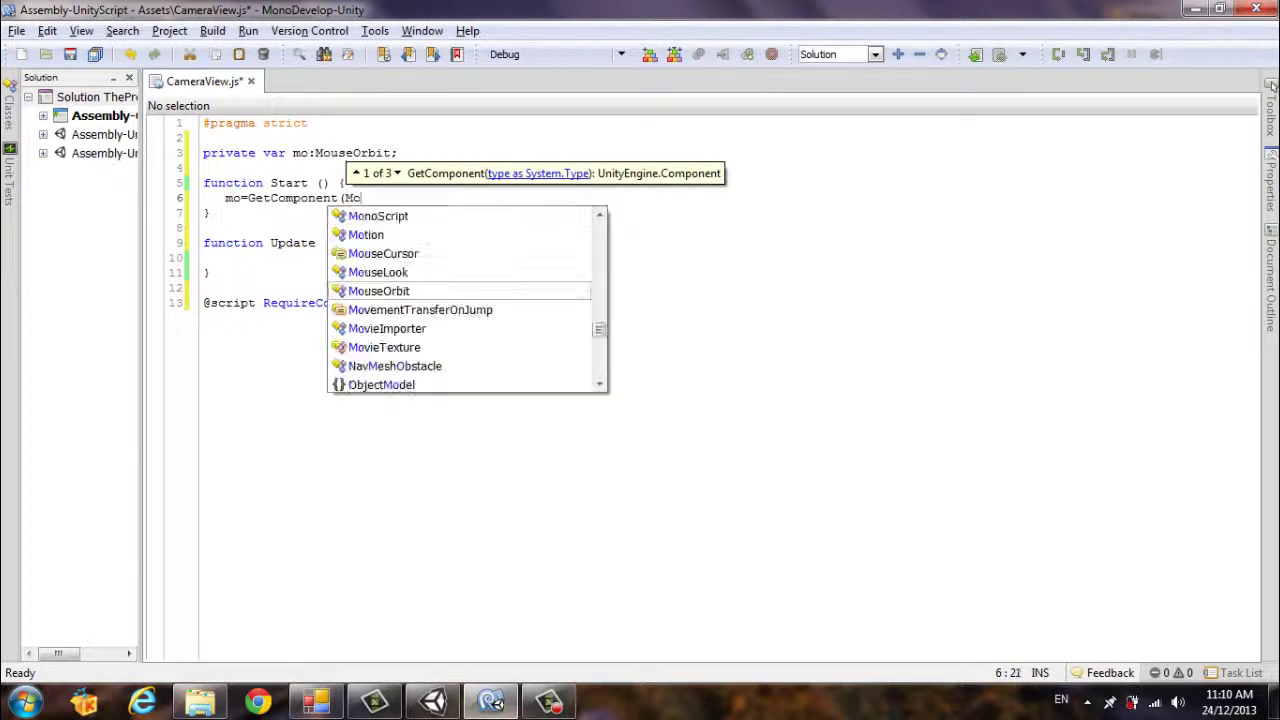
type("us")
key("Down")
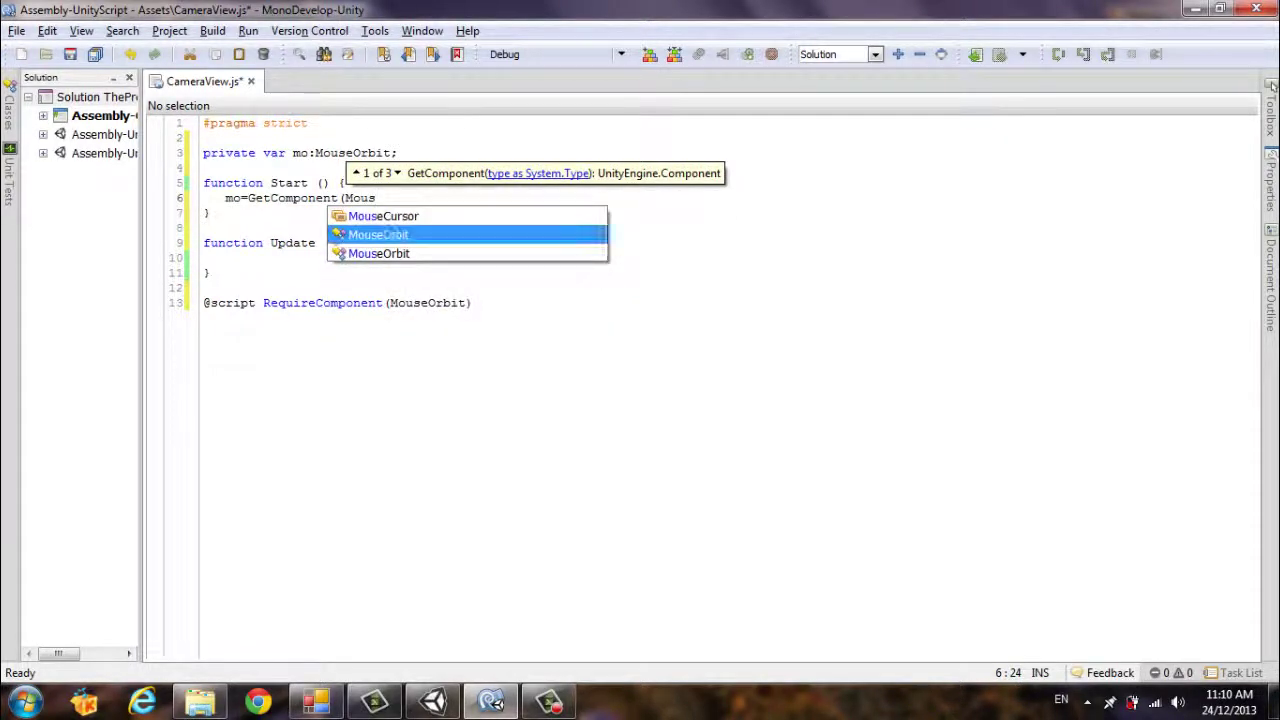
key("Down")
key("Return")
type(";")
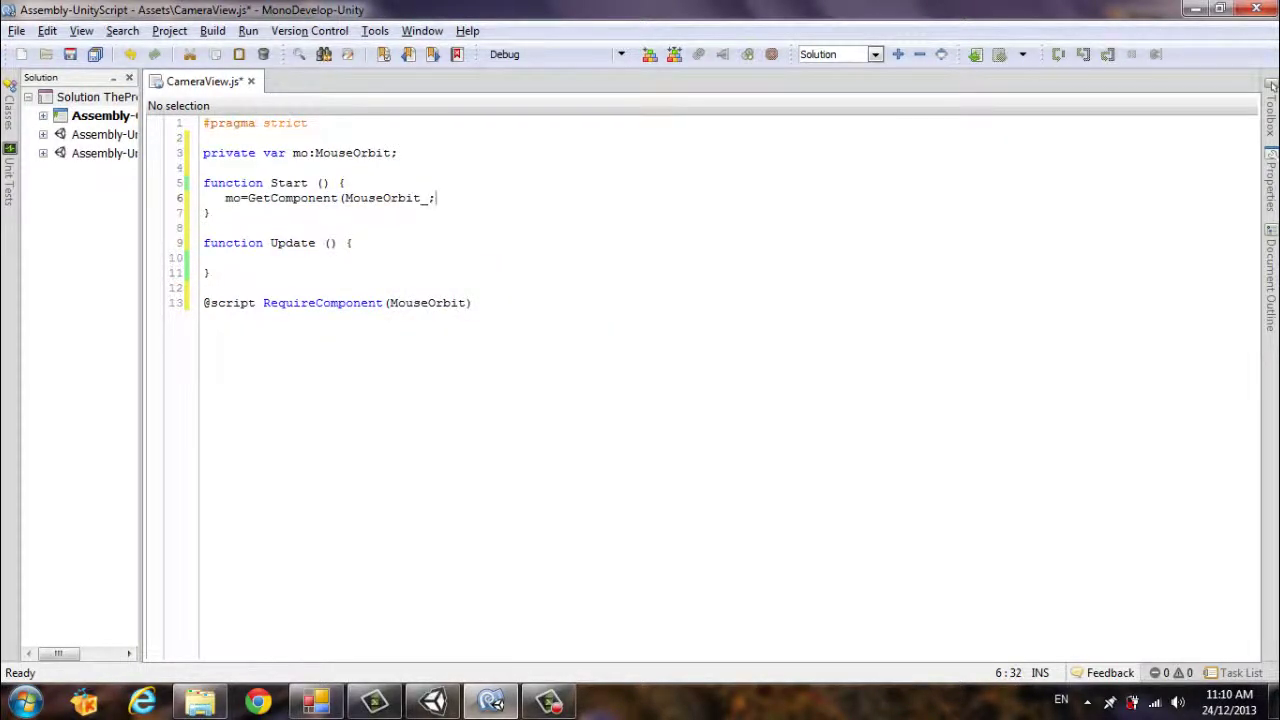
type(");")
left_click(213, 140)
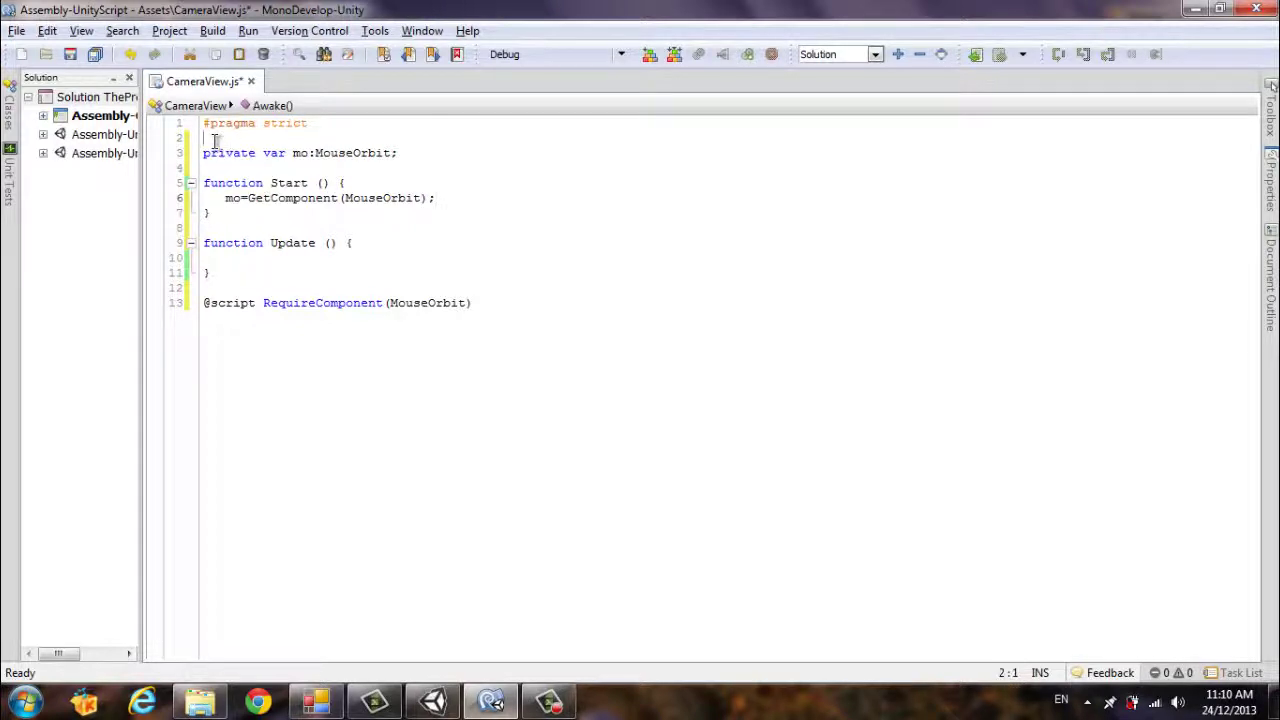
key("Return")
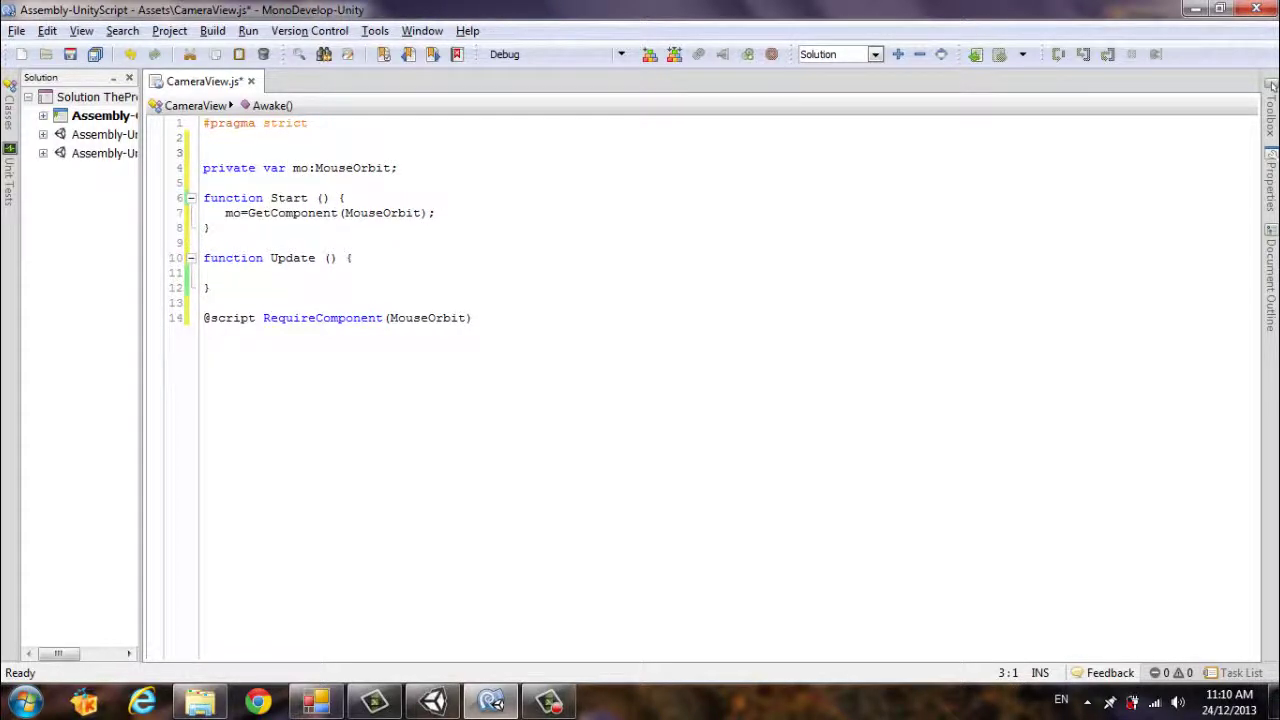
Step: Declare 'var hitLayer:LayerMask;' at the top of the script
type("var")
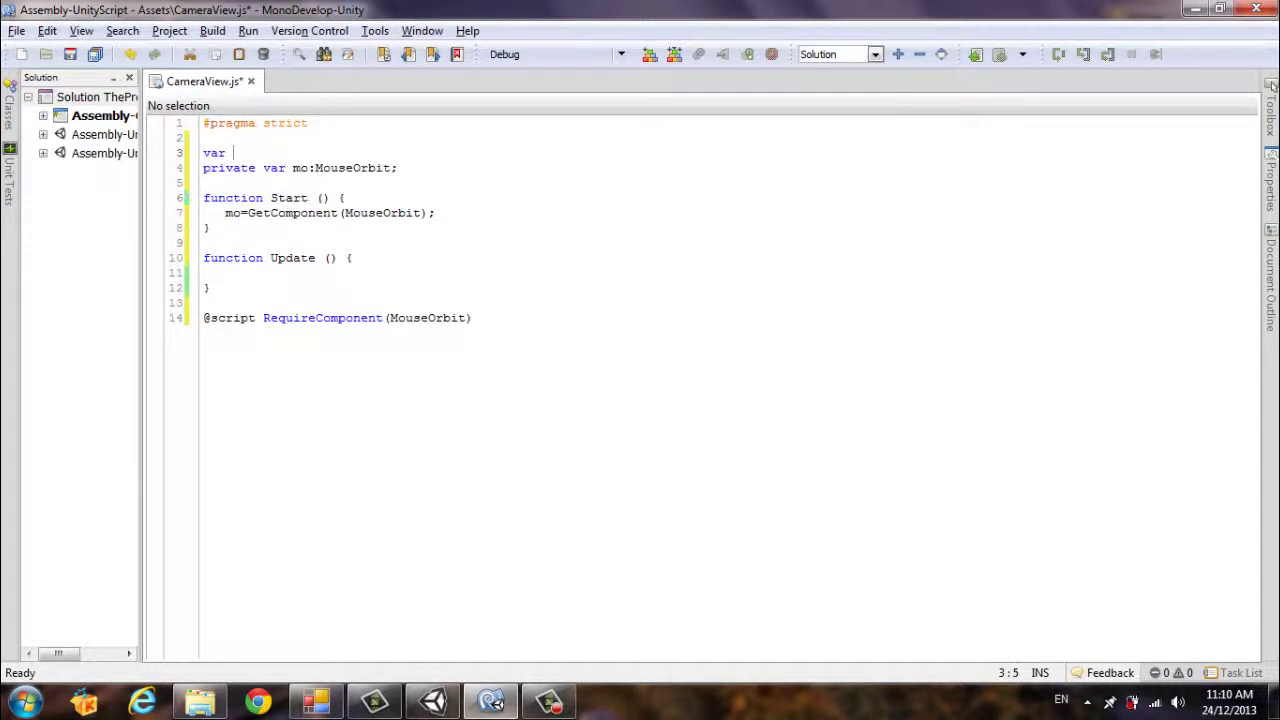
type(" hitL")
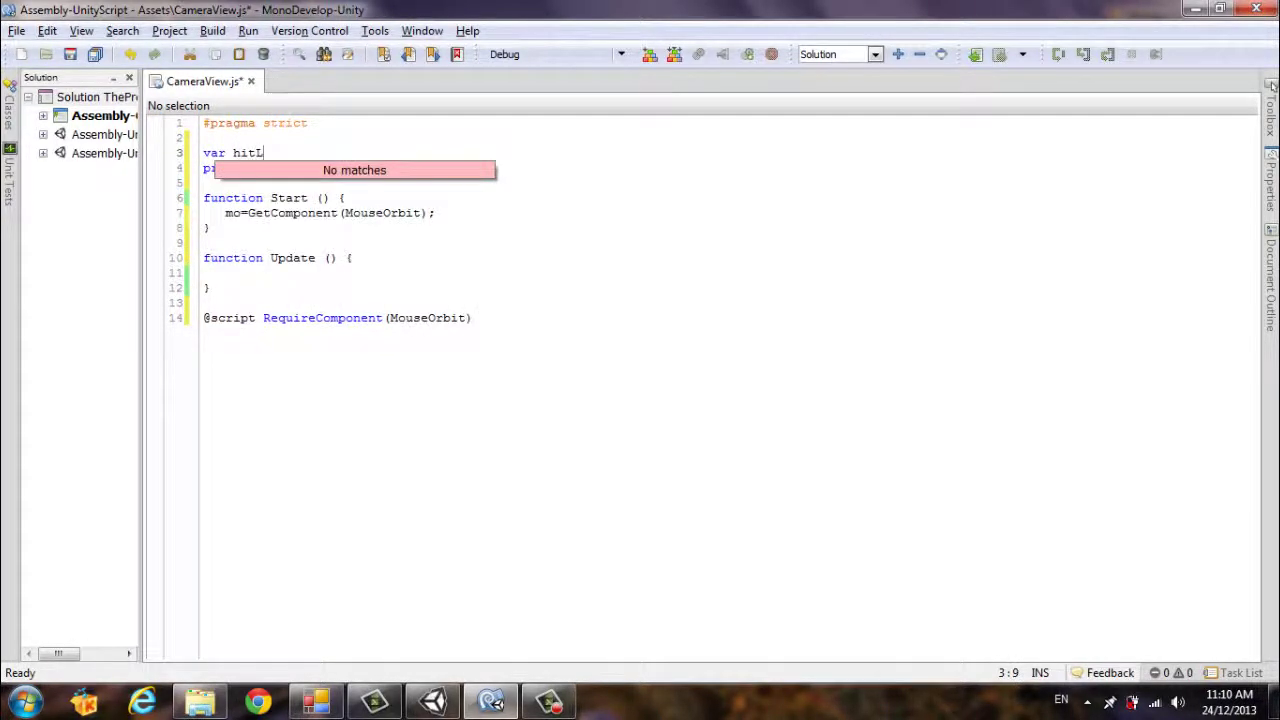
type("ayer")
key("Escape")
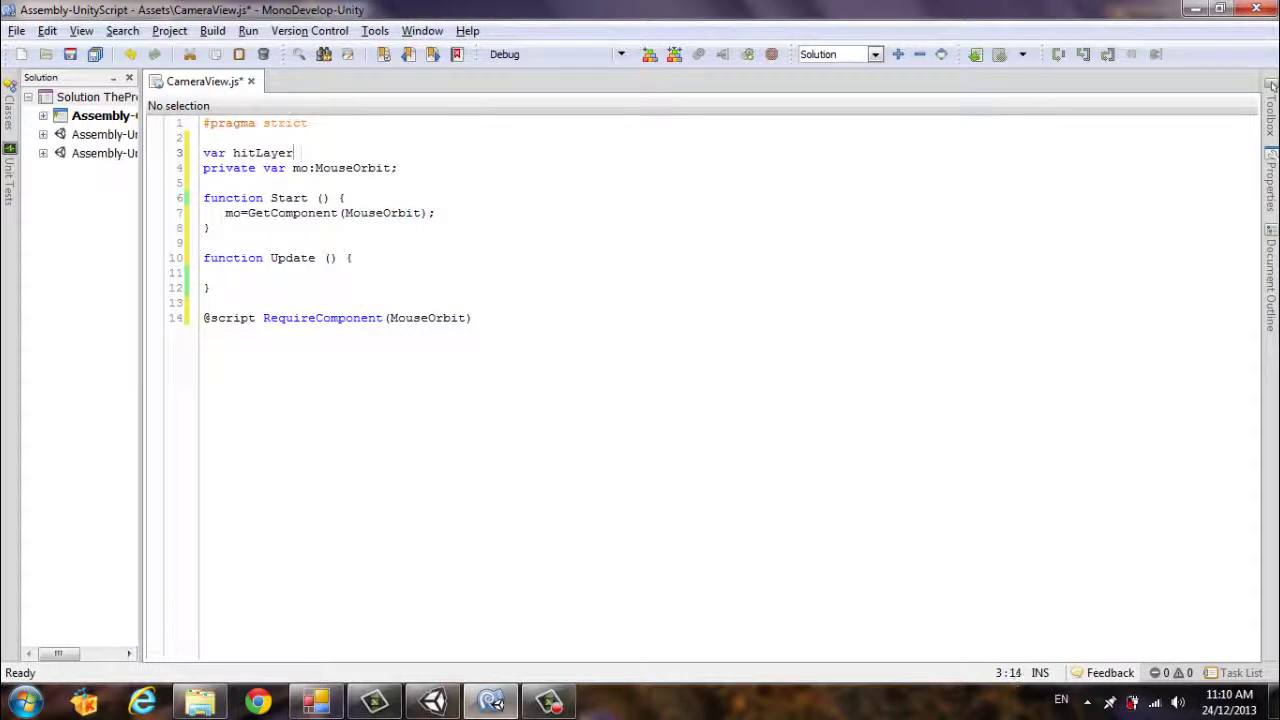
type(":")
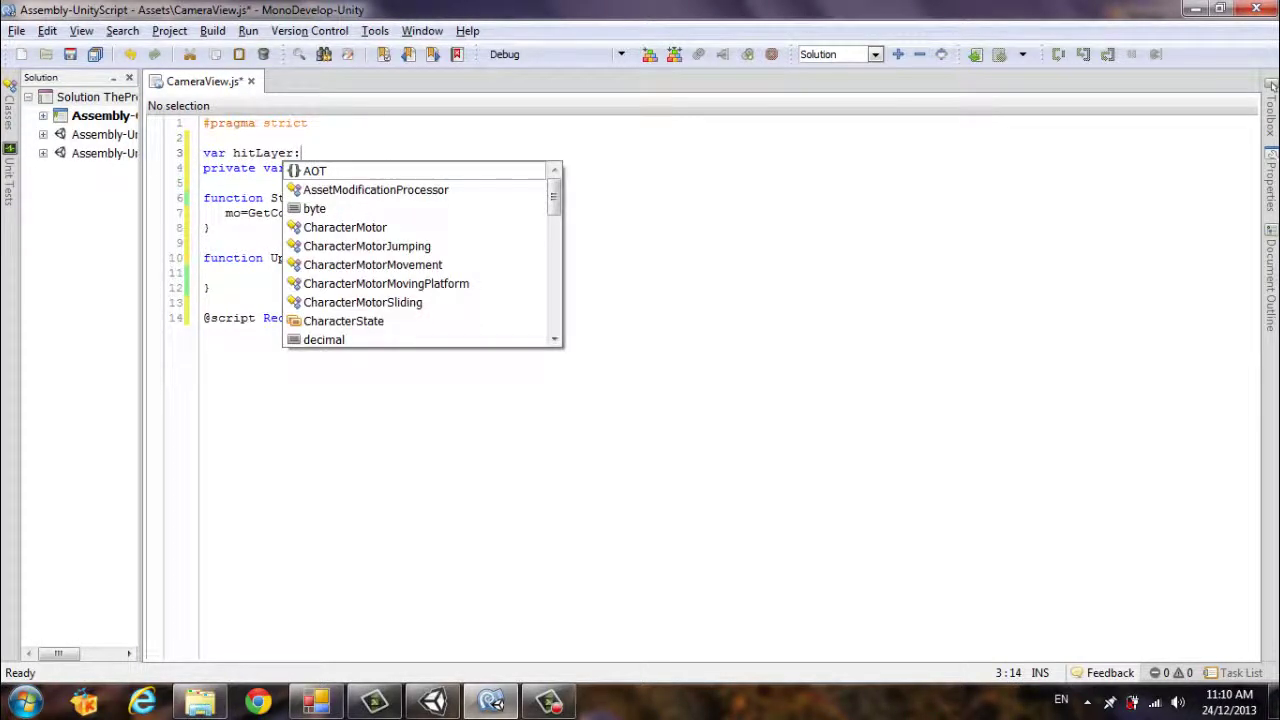
type("Laye")
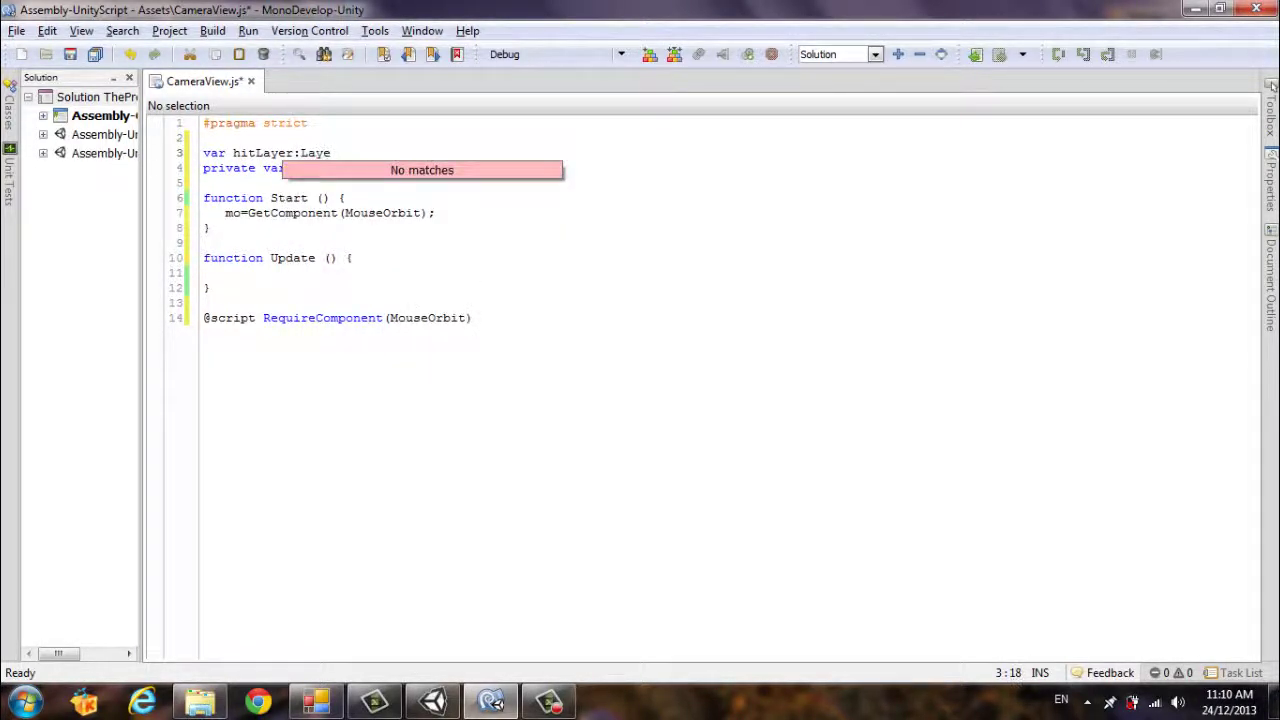
key("BackSpace")
key("BackSpace")
type("er")
key("BackSpace")
key("BackSpace")
type("yerMa")
type("sk")
type(";")
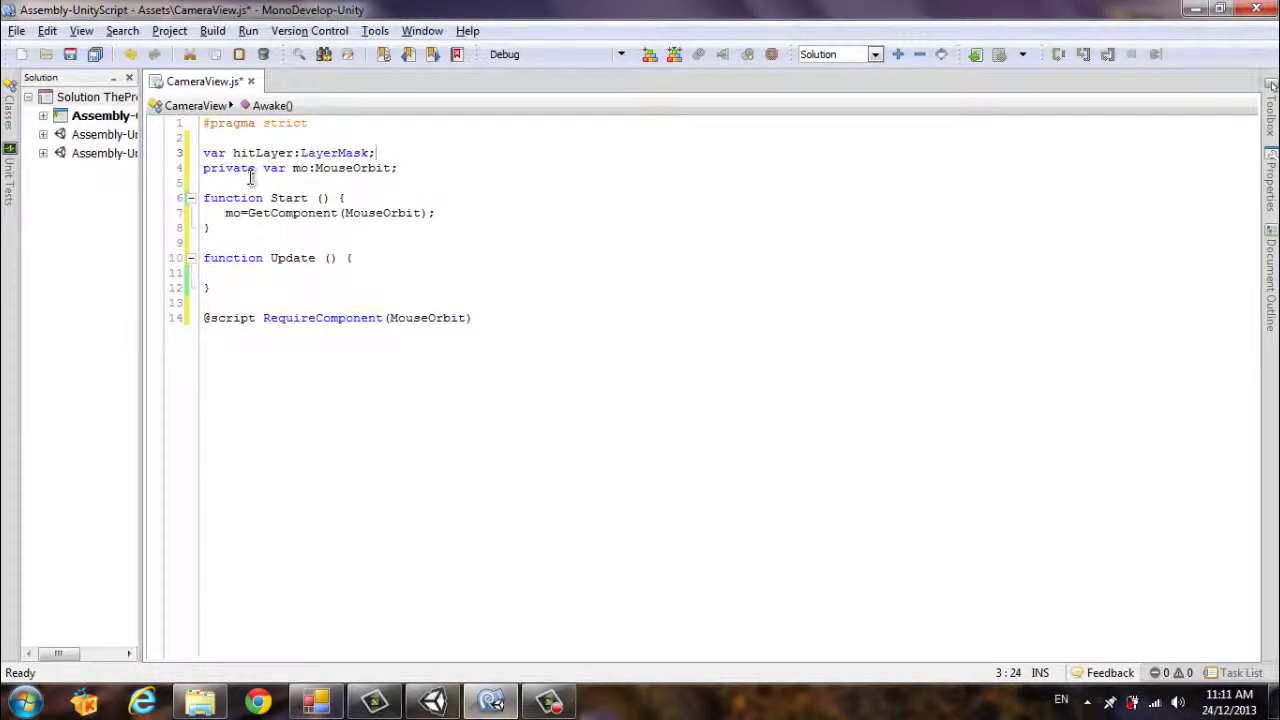
Step: Add 'private var x=0.0;' and 'private var y=0.0;' declarations
left_click(268, 183)
key("Return")
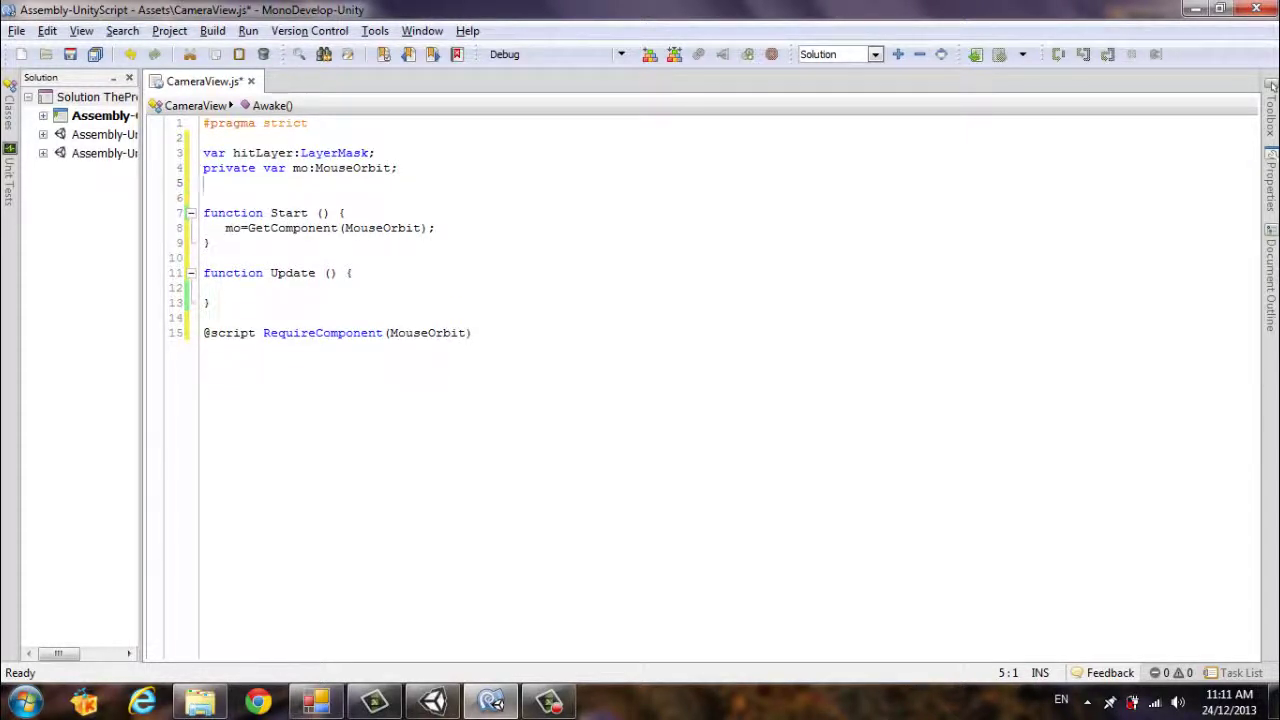
type("priv")
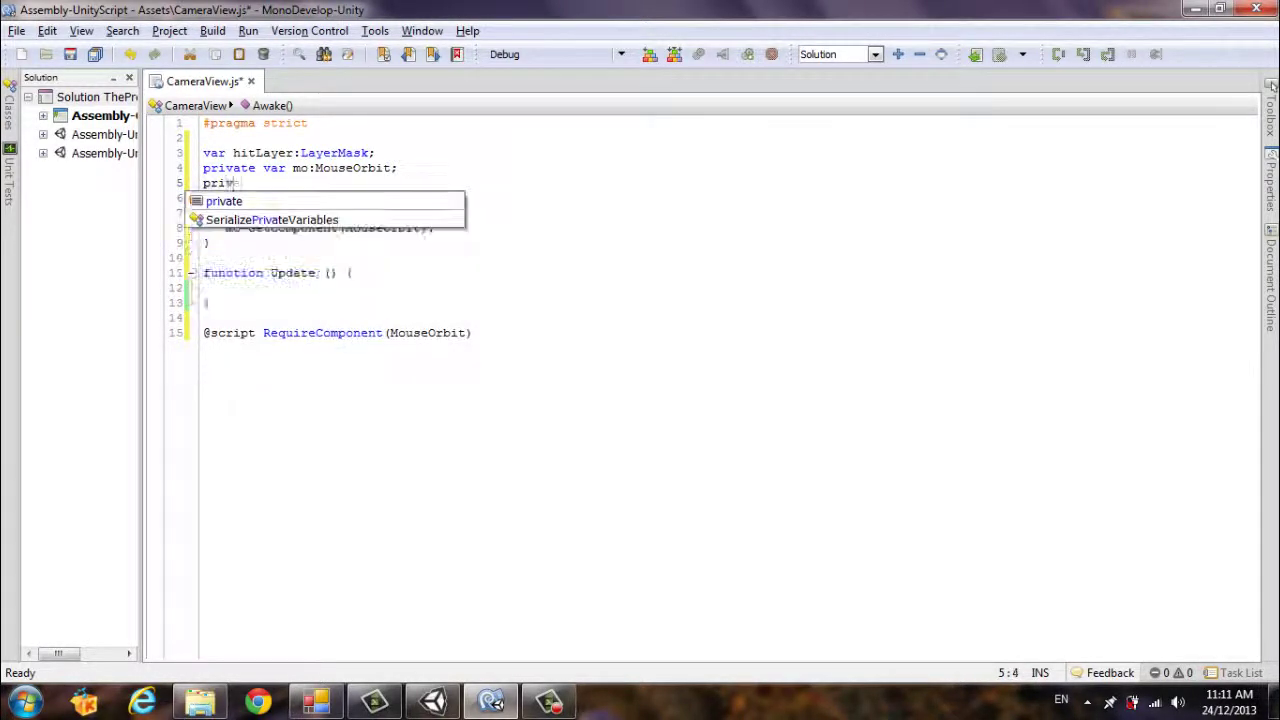
type("ate ")
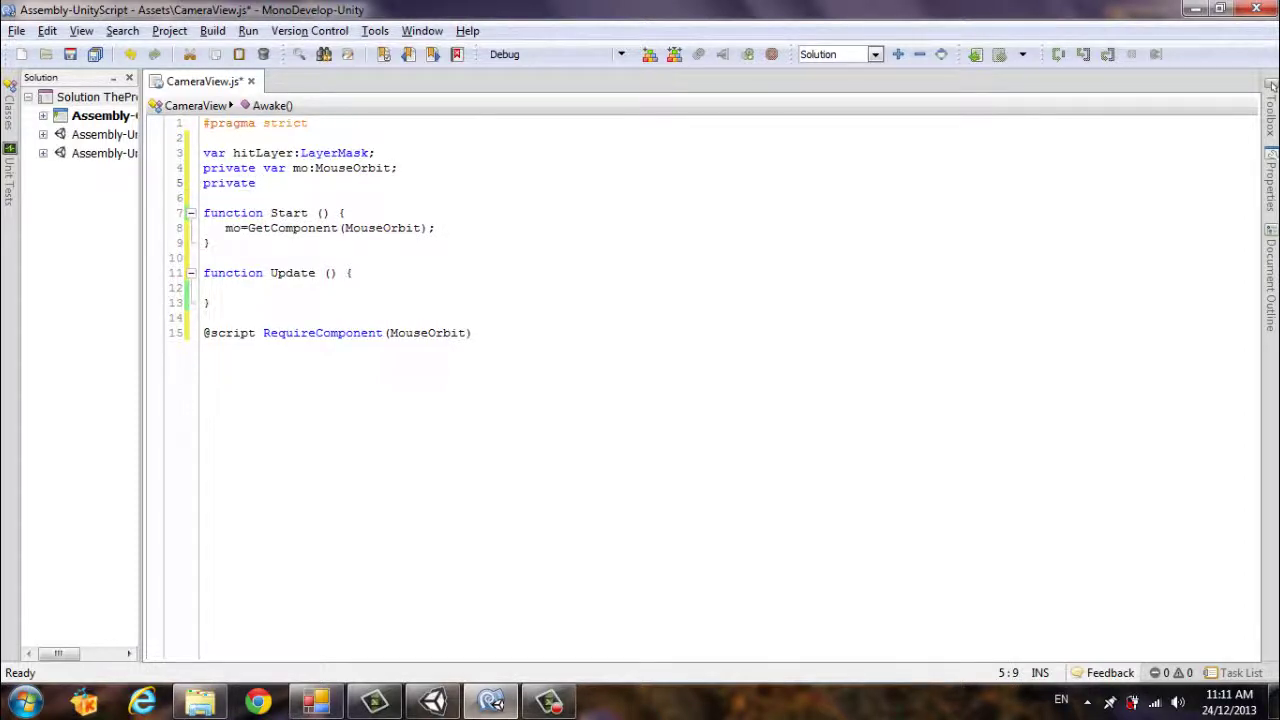
type("var x")
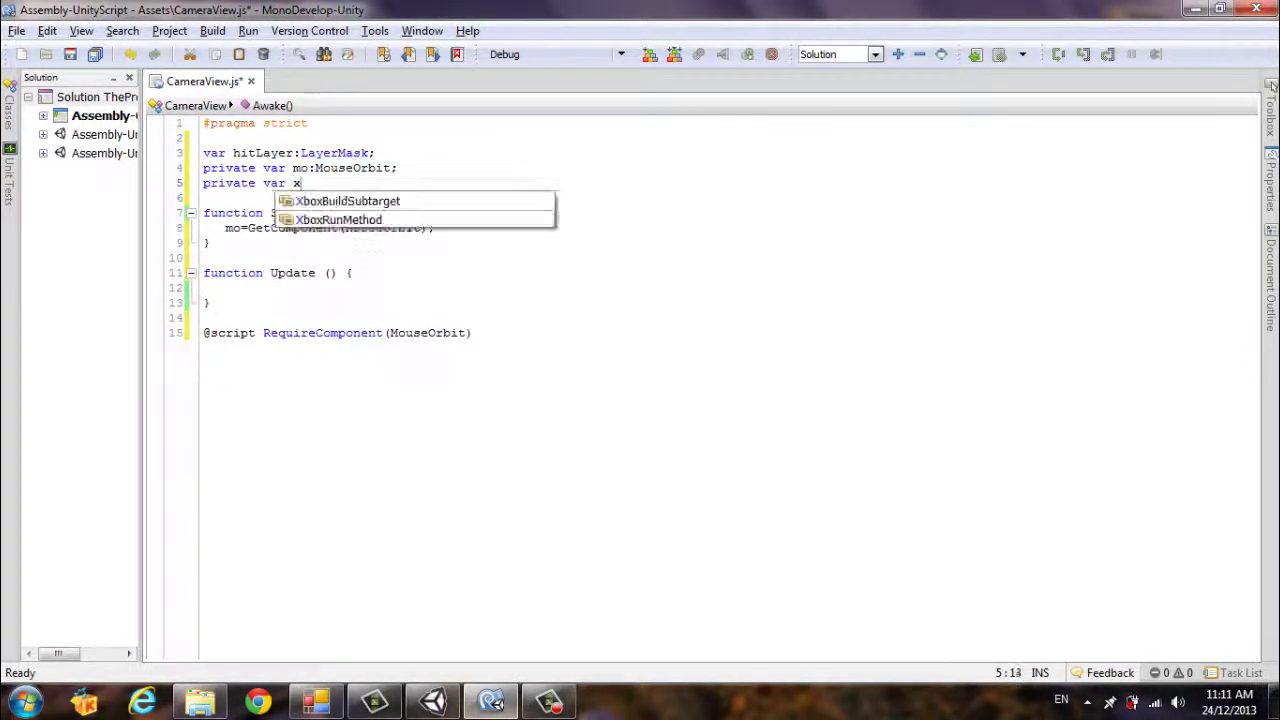
type("=0.0")
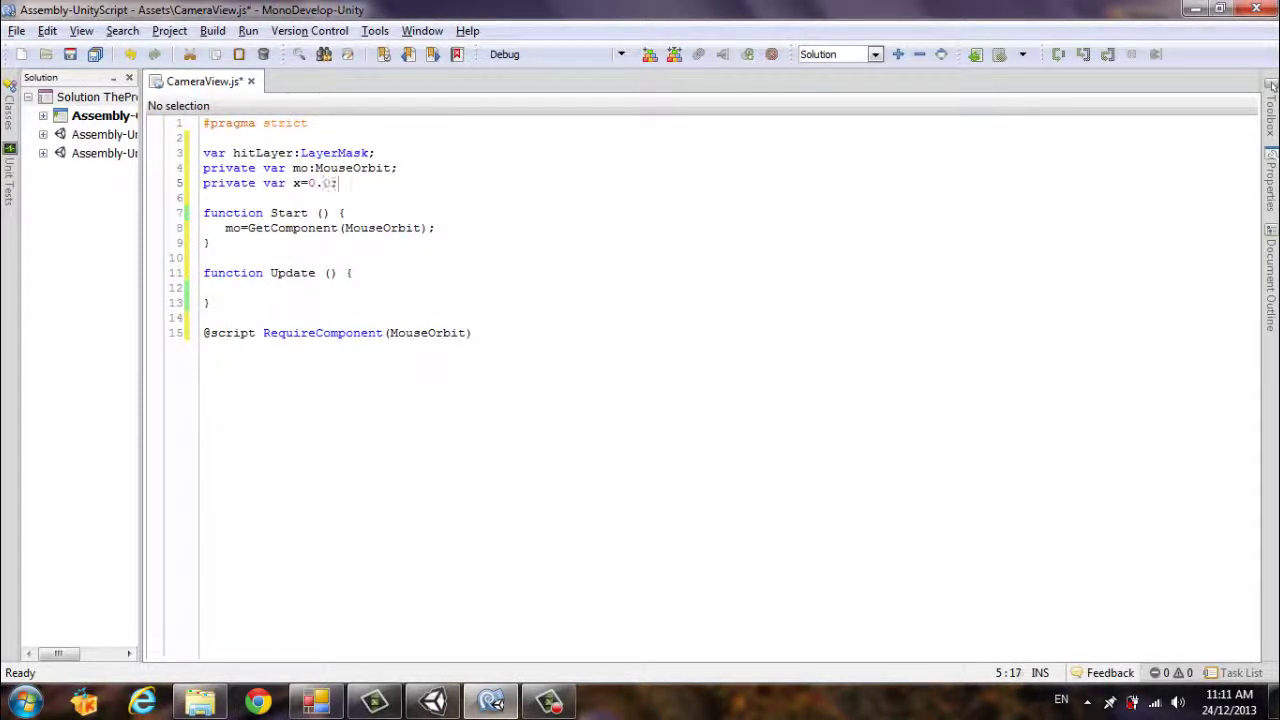
type(";")
key("Return")
type("priv")
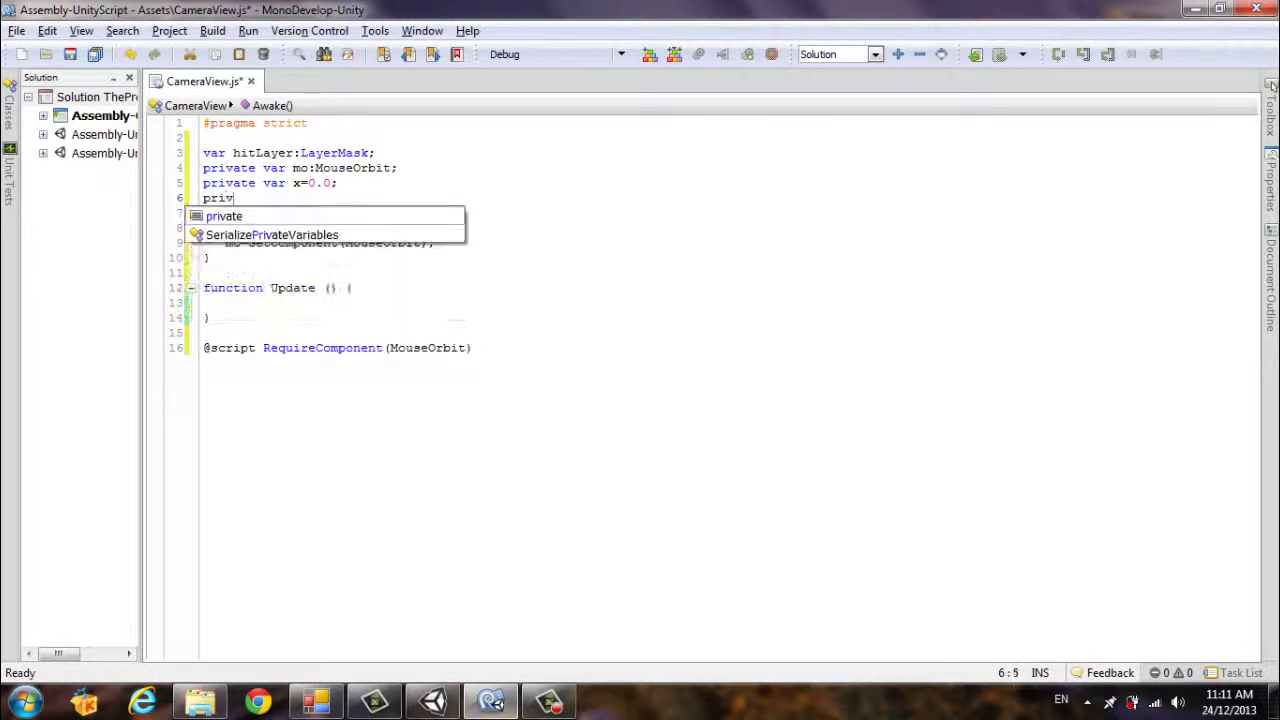
type("ate var ")
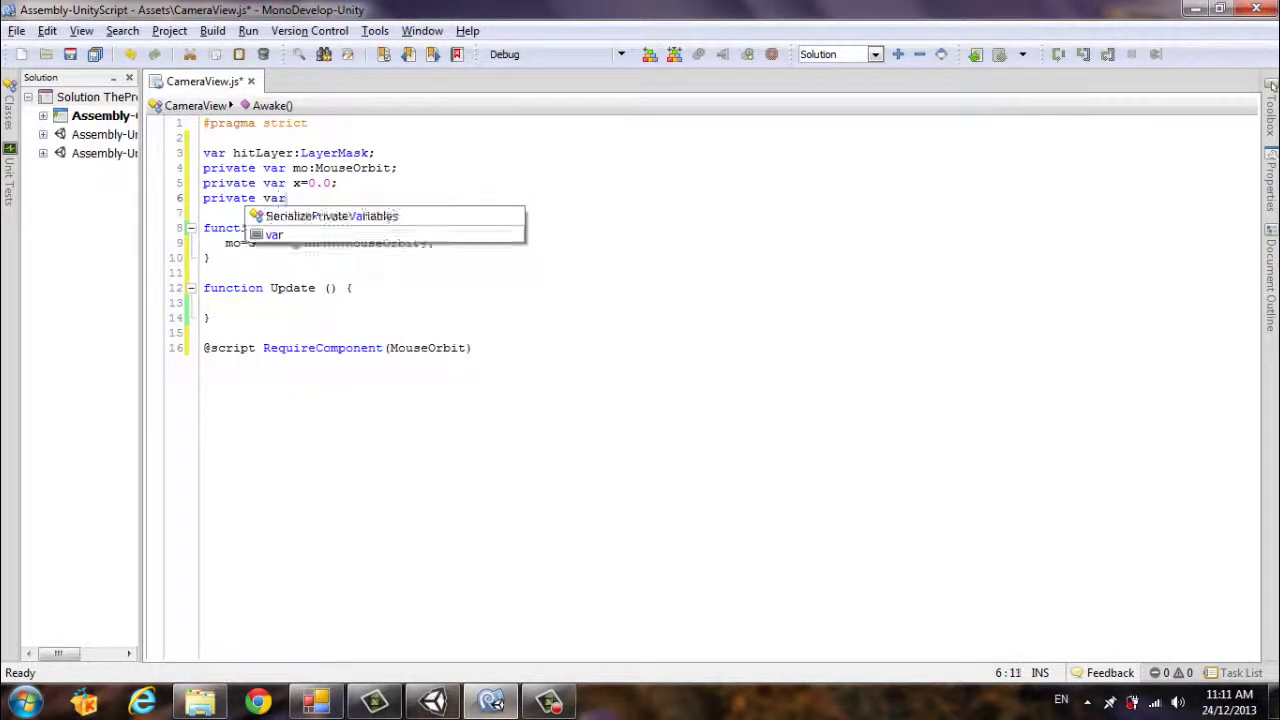
type("y=")
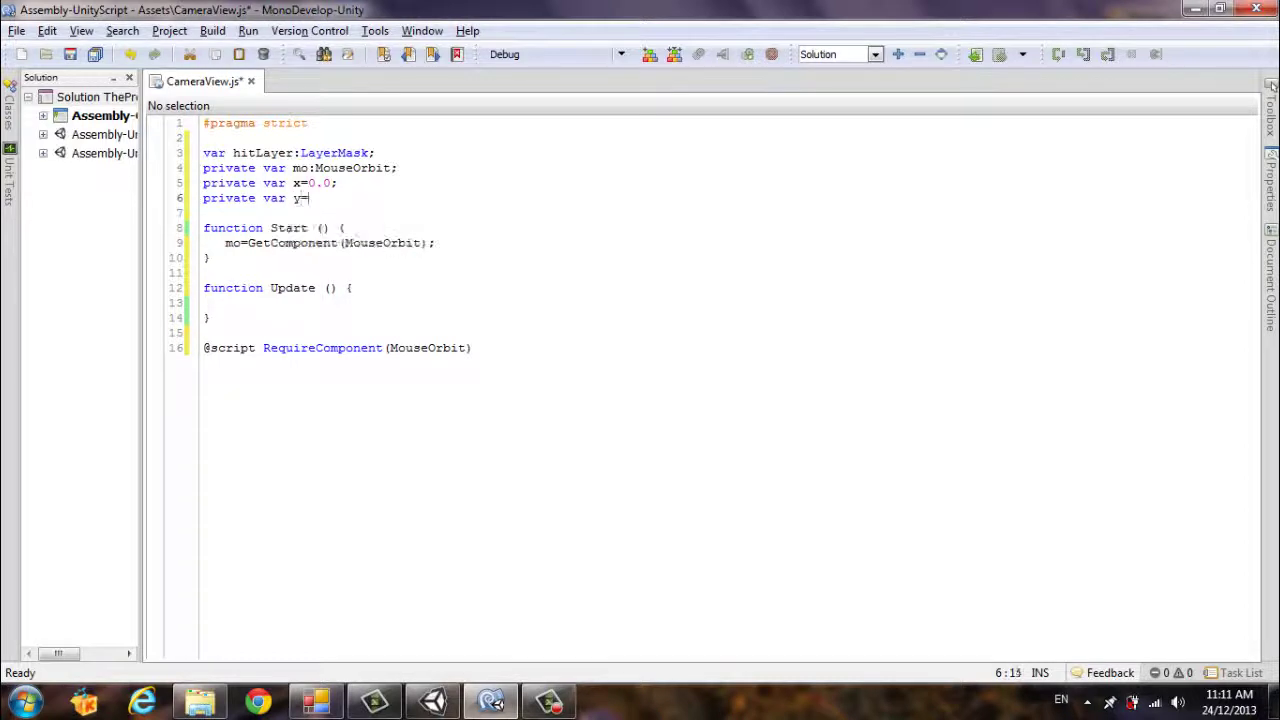
type("0.0;")
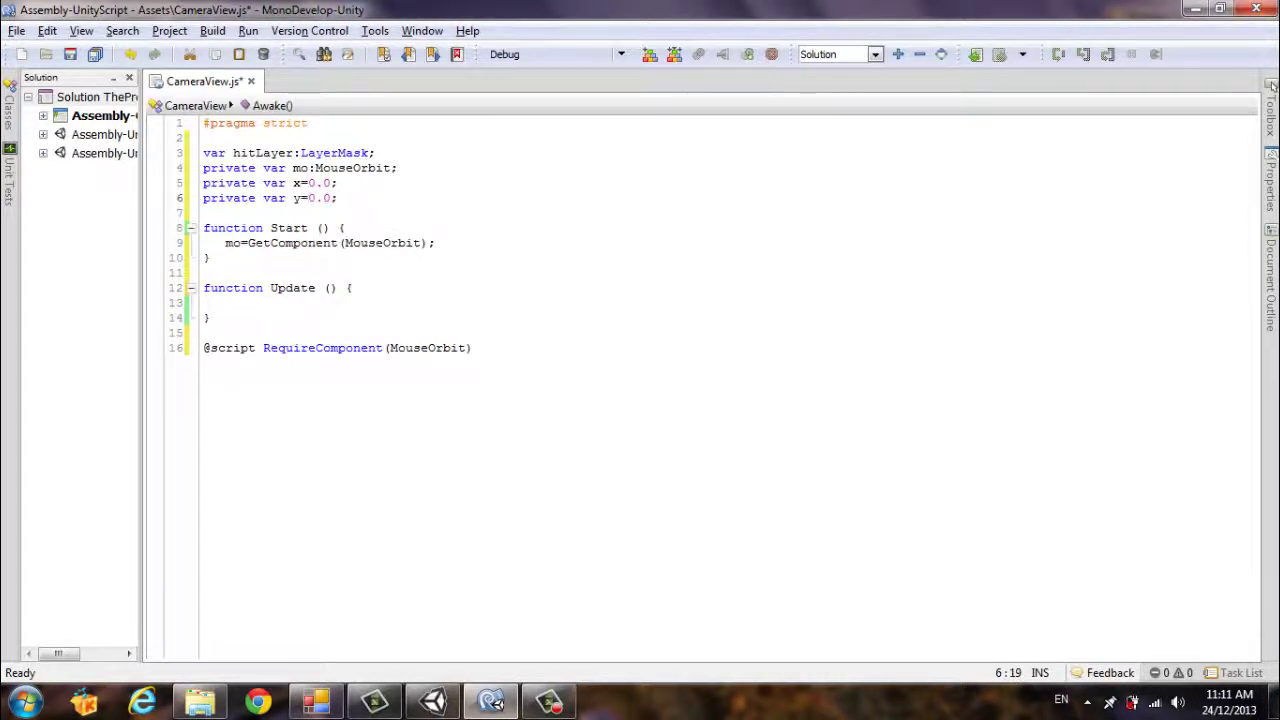
Step: Begin 'var angles=tran' on a new line after the GetComponent statement
left_click(460, 228)
key("Return")
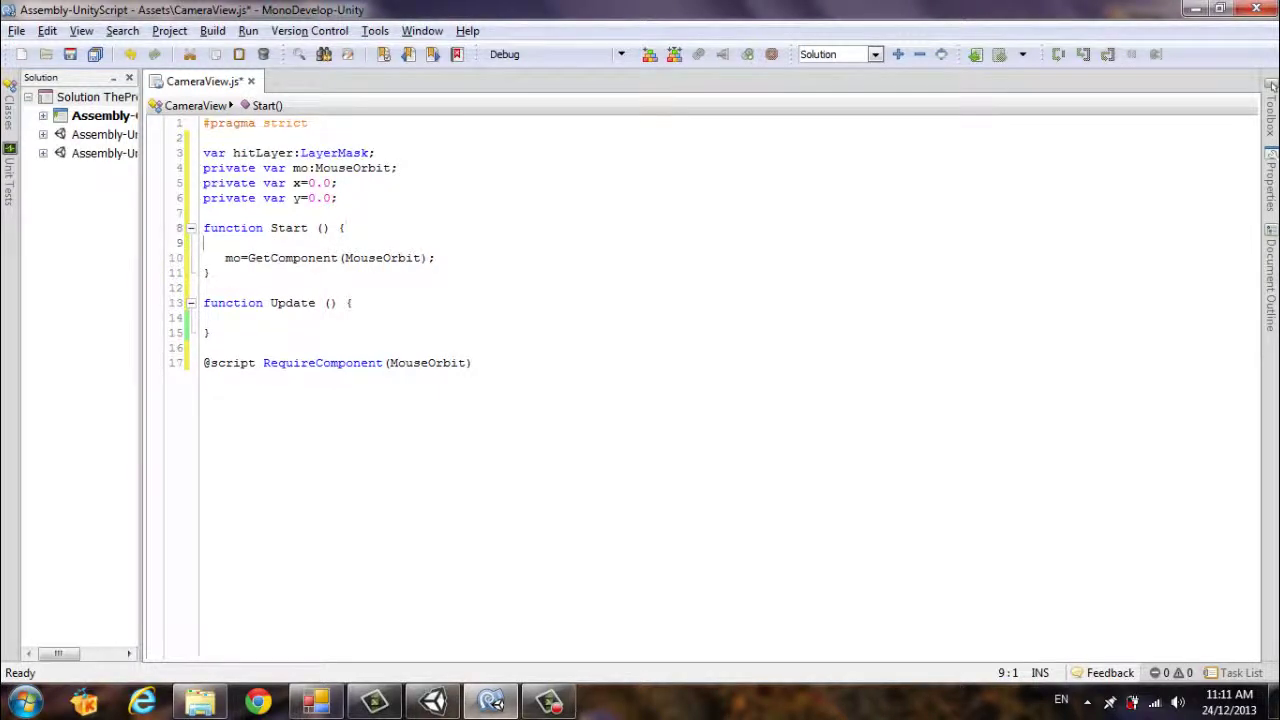
key("Delete")
key("End")
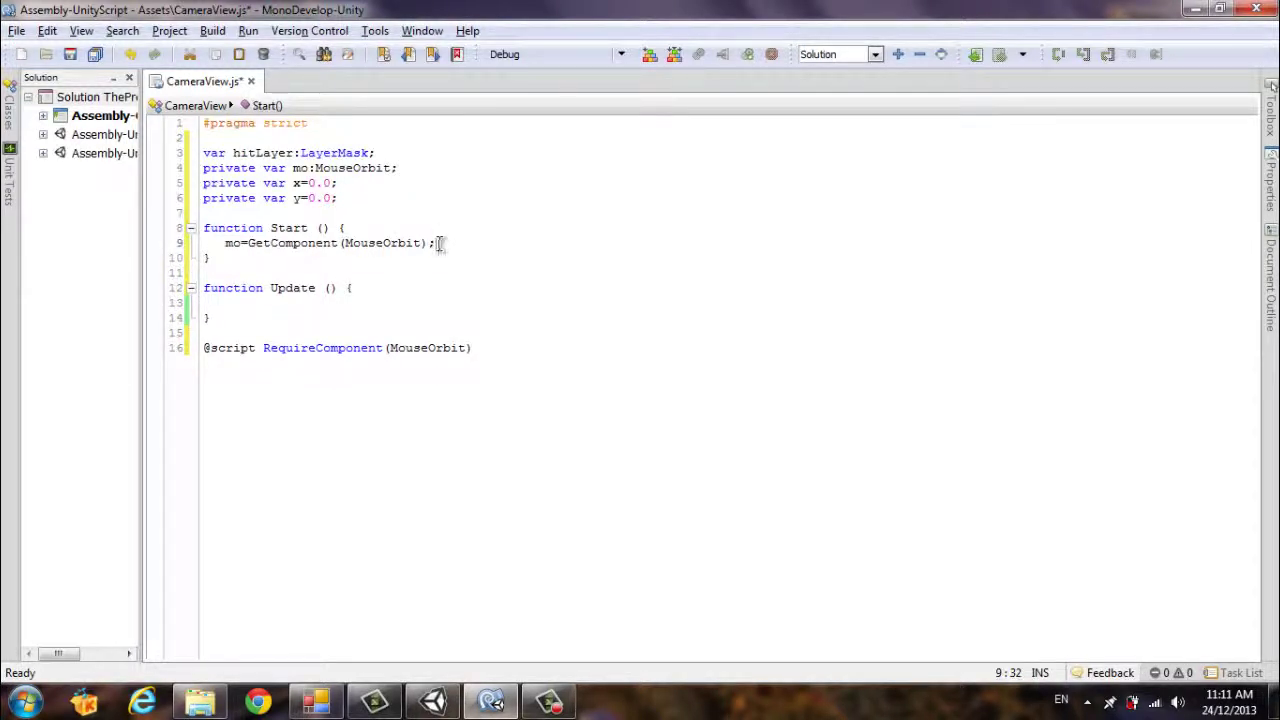
key("Return")
type("var ")
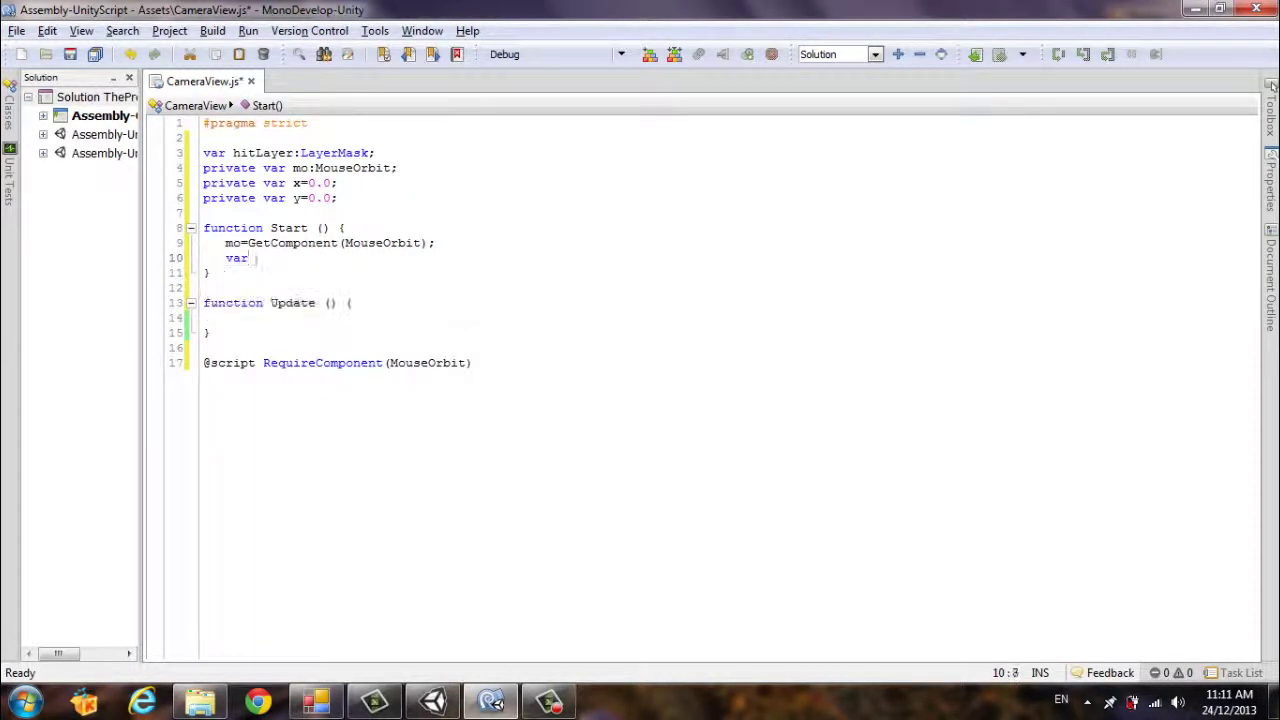
type("angle")
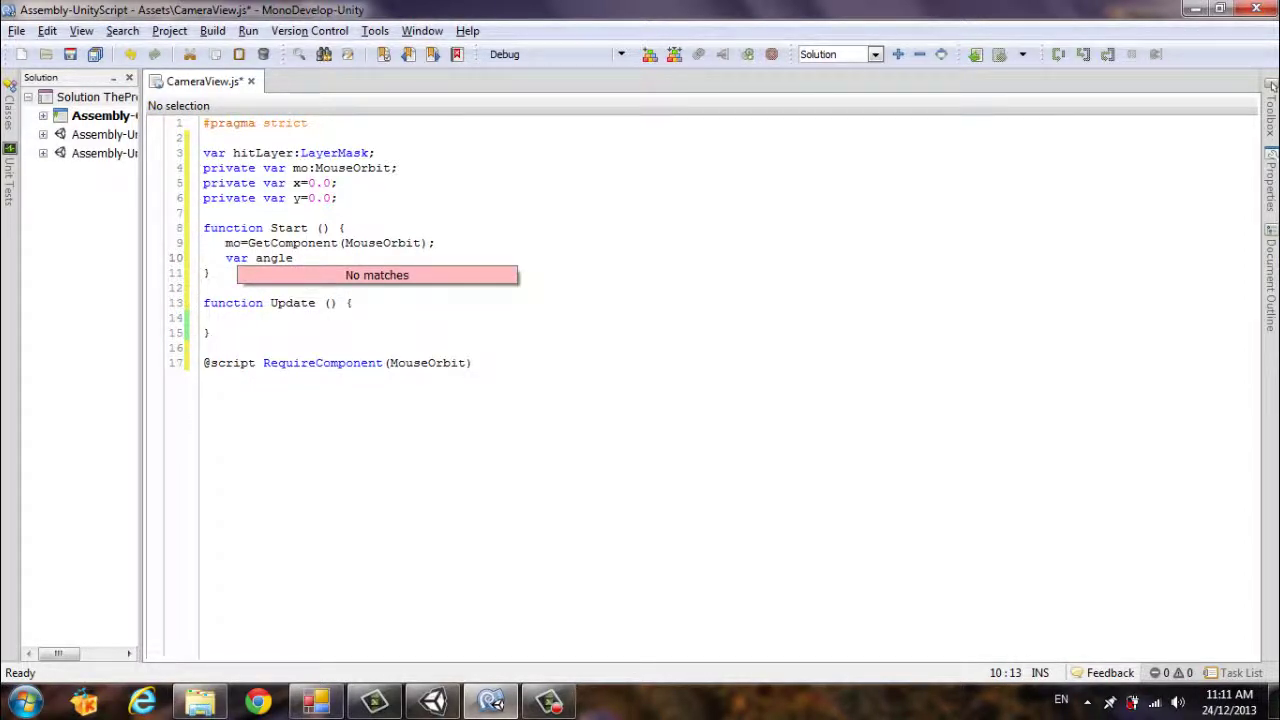
type("s=tr")
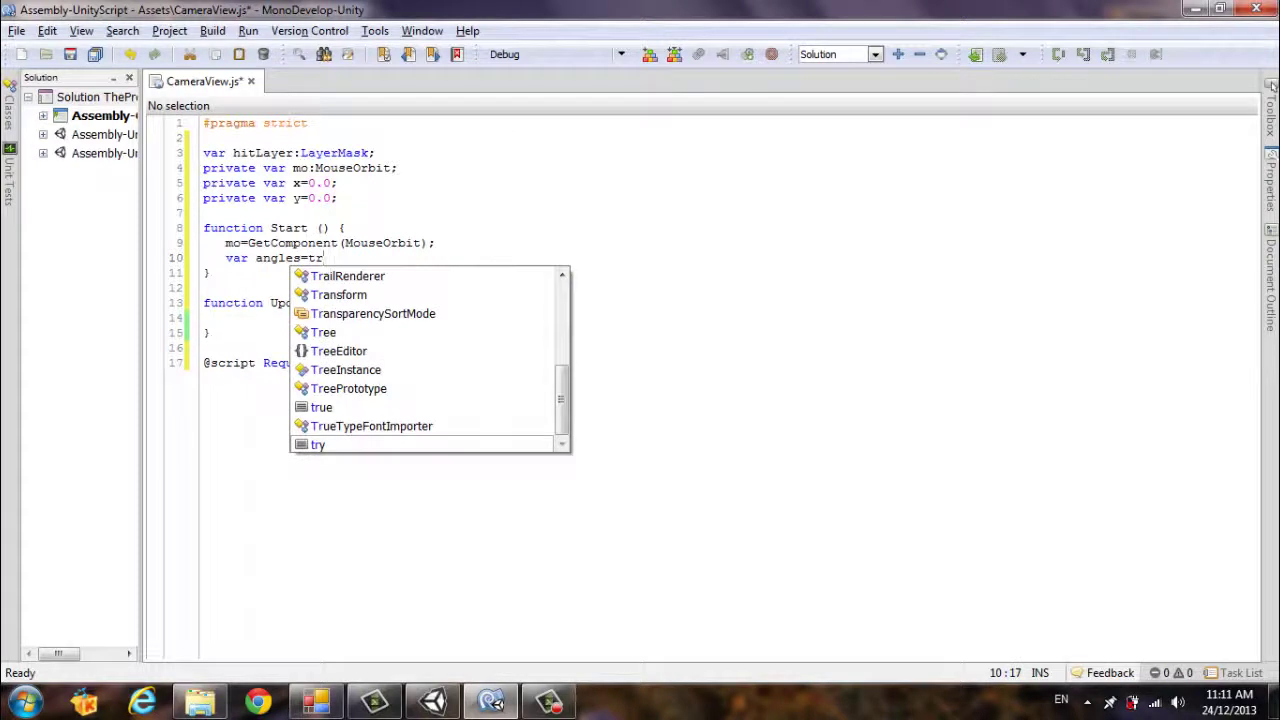
type("an")
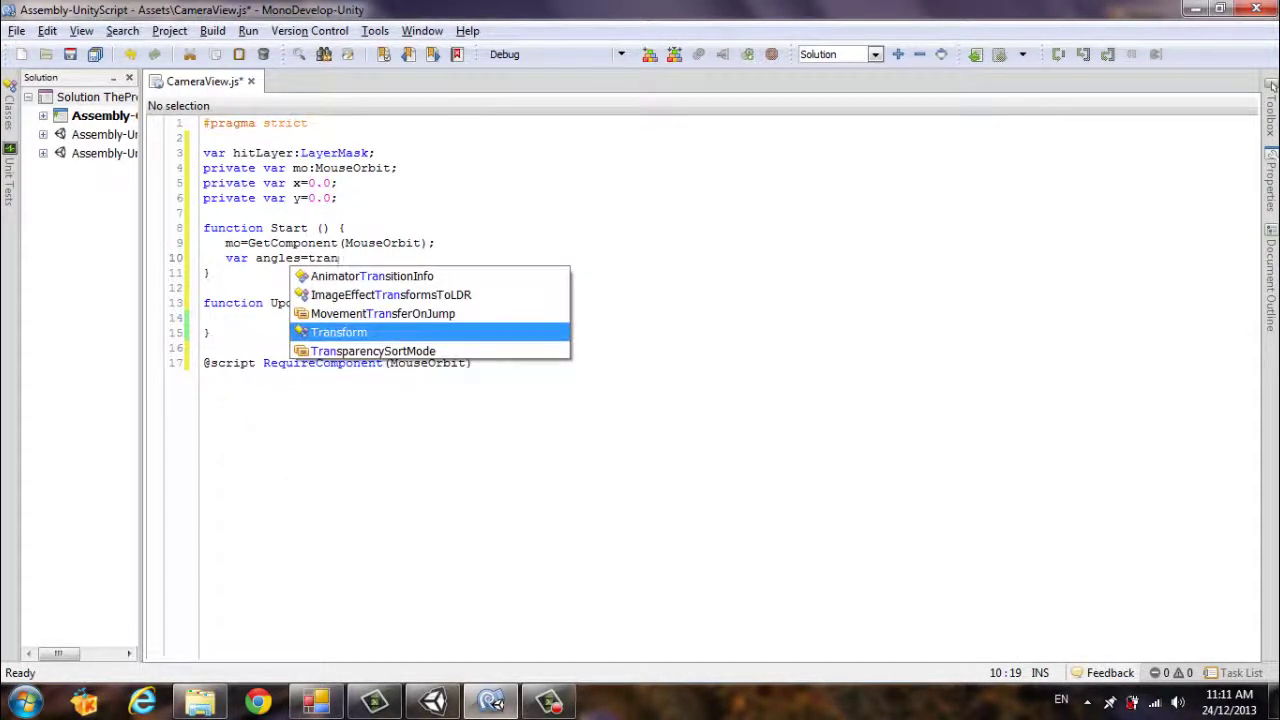
Step: Remove the mistaken Transform completion after 'angles='
key("BackSpace")
key("BackSpace")
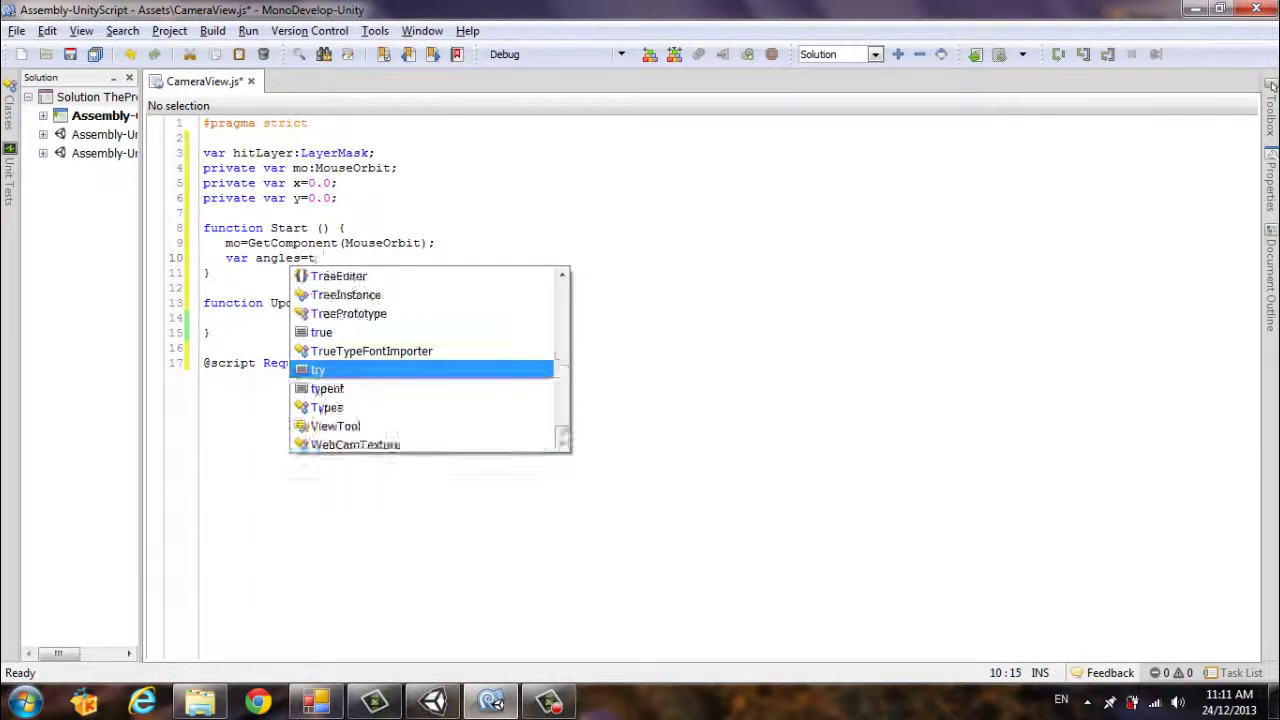
key("BackSpace")
key("BackSpace")
type("trans")
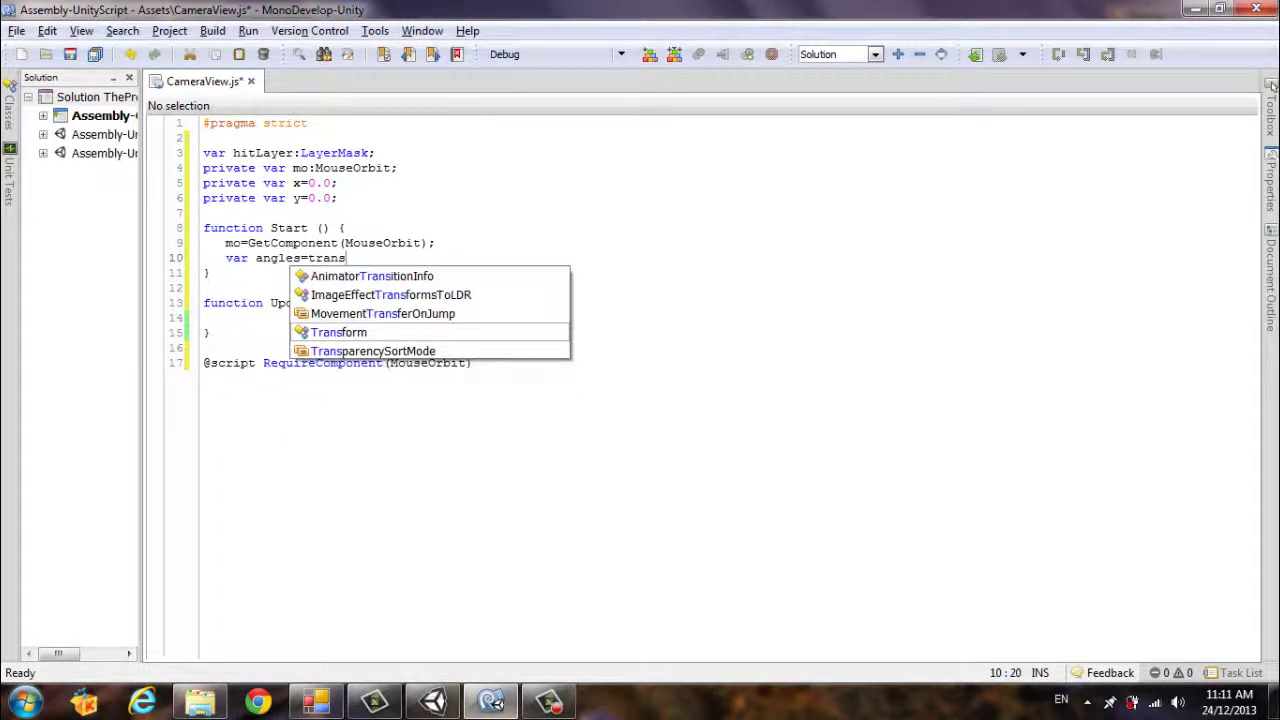
type("for")
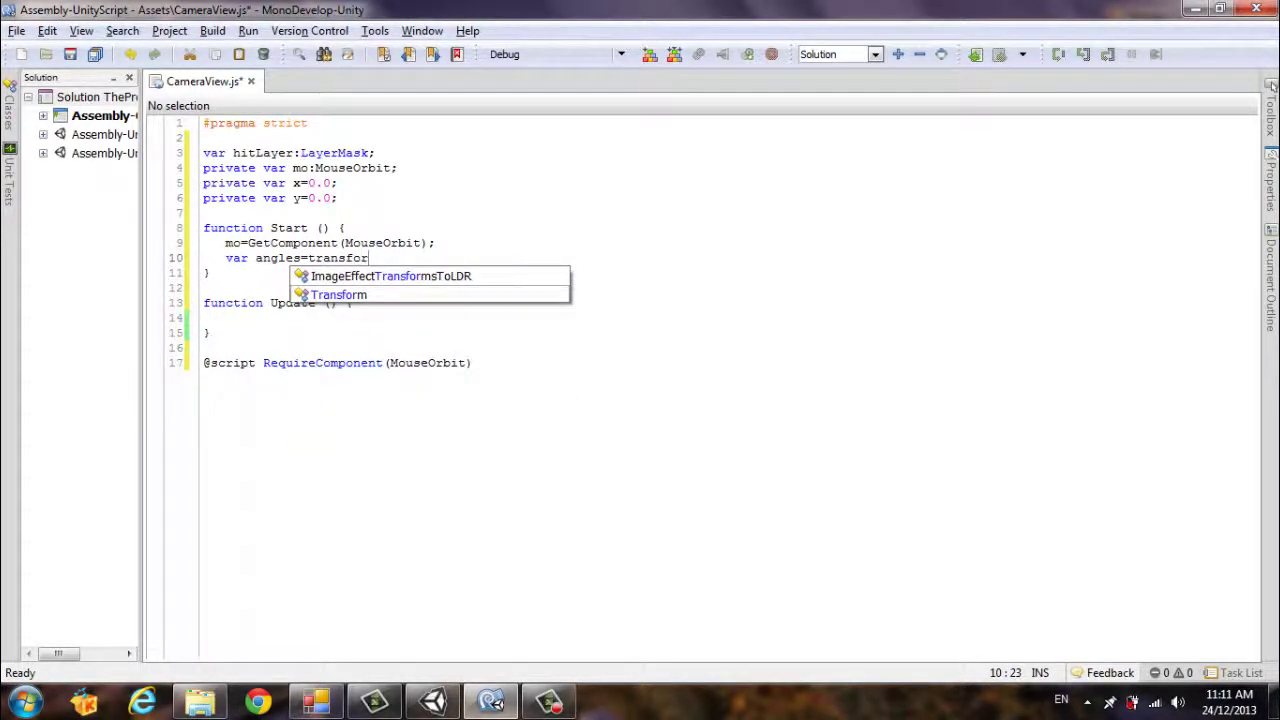
key("Down")
key("Return")
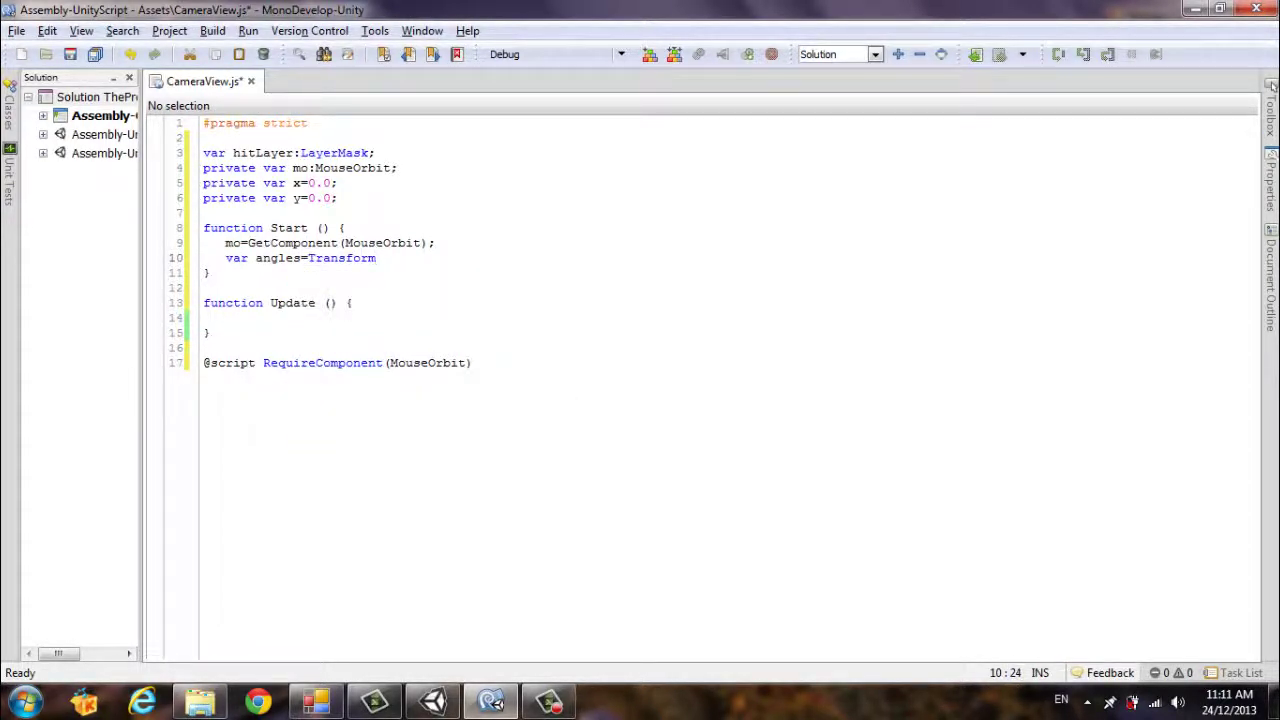
type(".e")
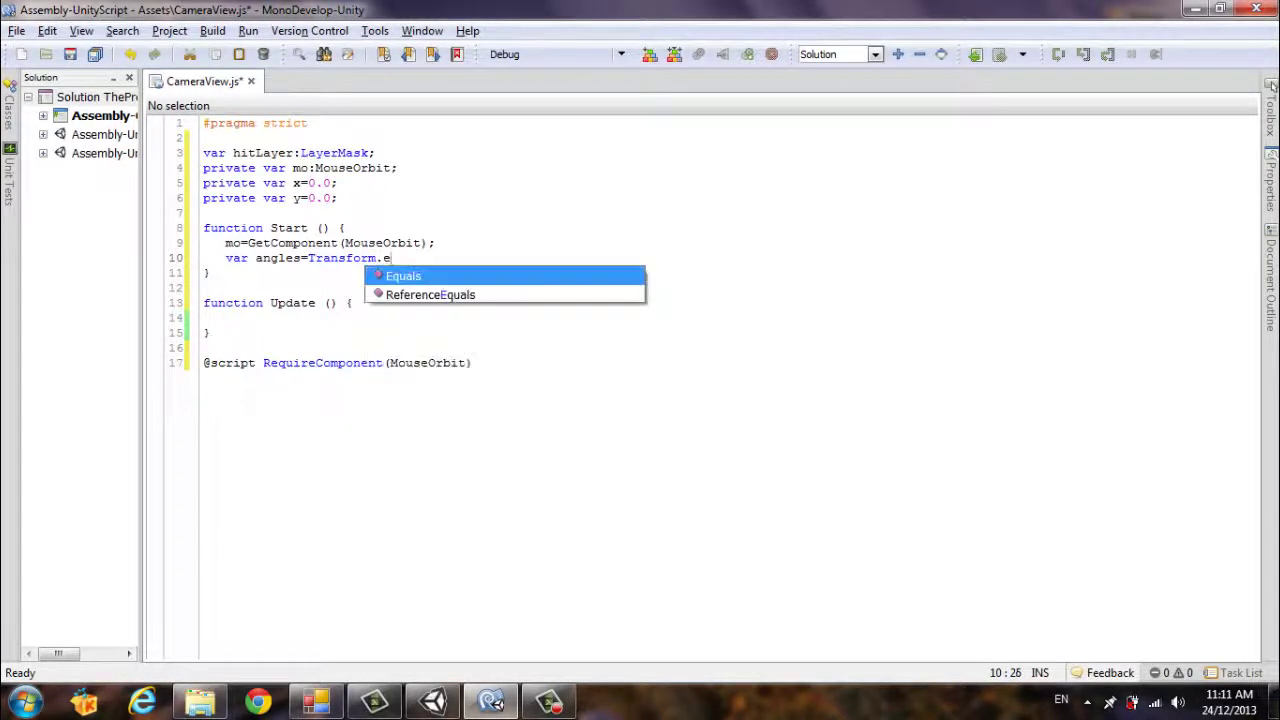
key("BackSpace")
key("BackSpace")
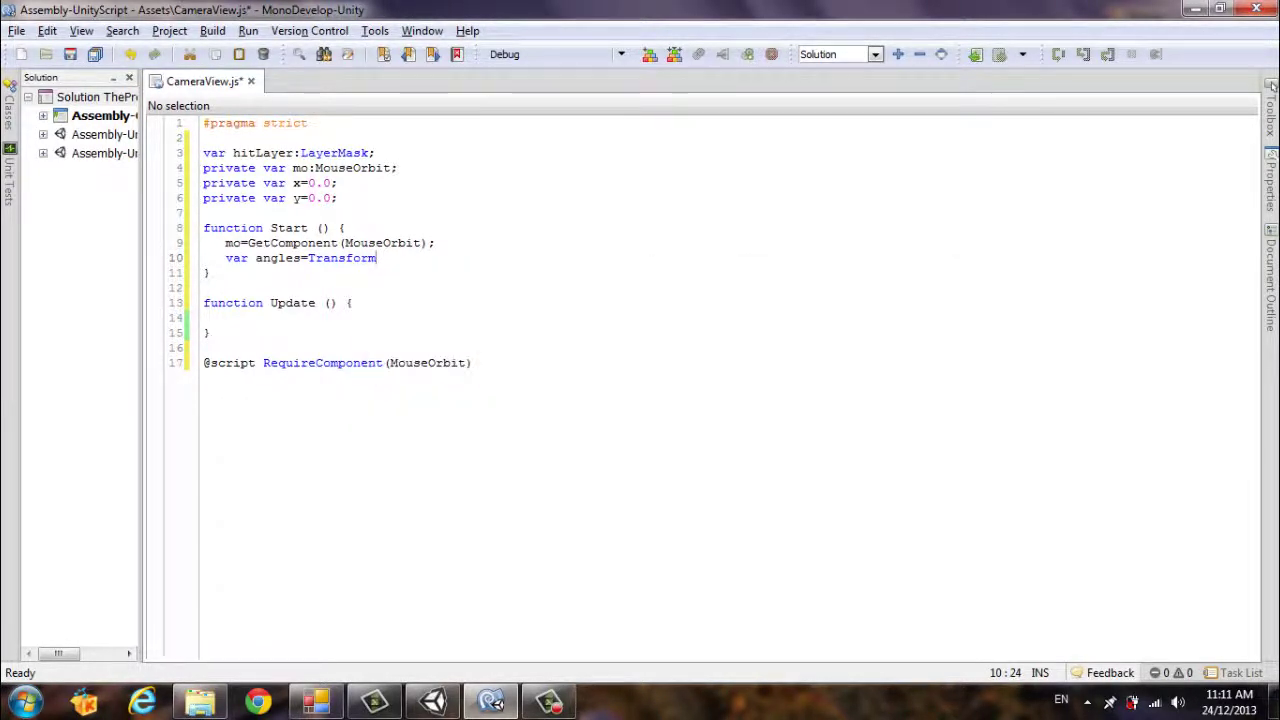
key("BackSpace")
key("BackSpace")
key("BackSpace")
key("BackSpace")
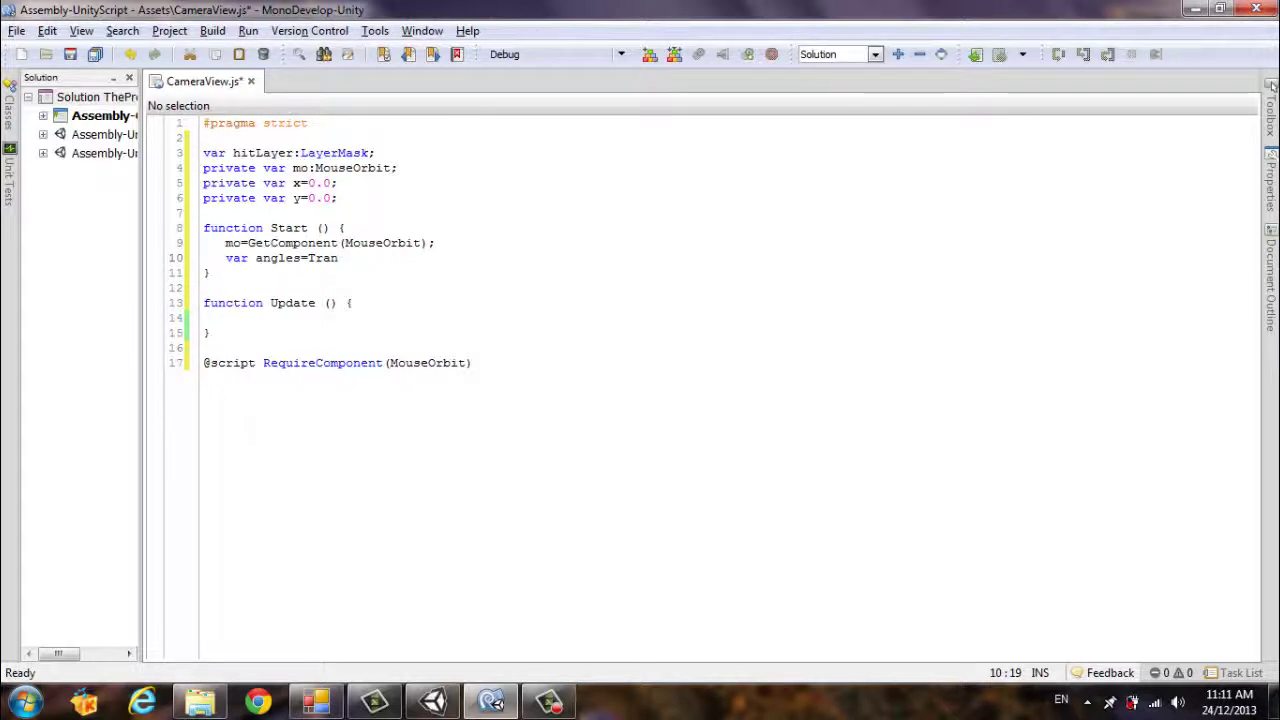
key("BackSpace")
key("BackSpace")
key("BackSpace")
key("BackSpace")
Step: Complete 'var angles=transform.eulerAngles;' in Start() and add a new line
type("tr")
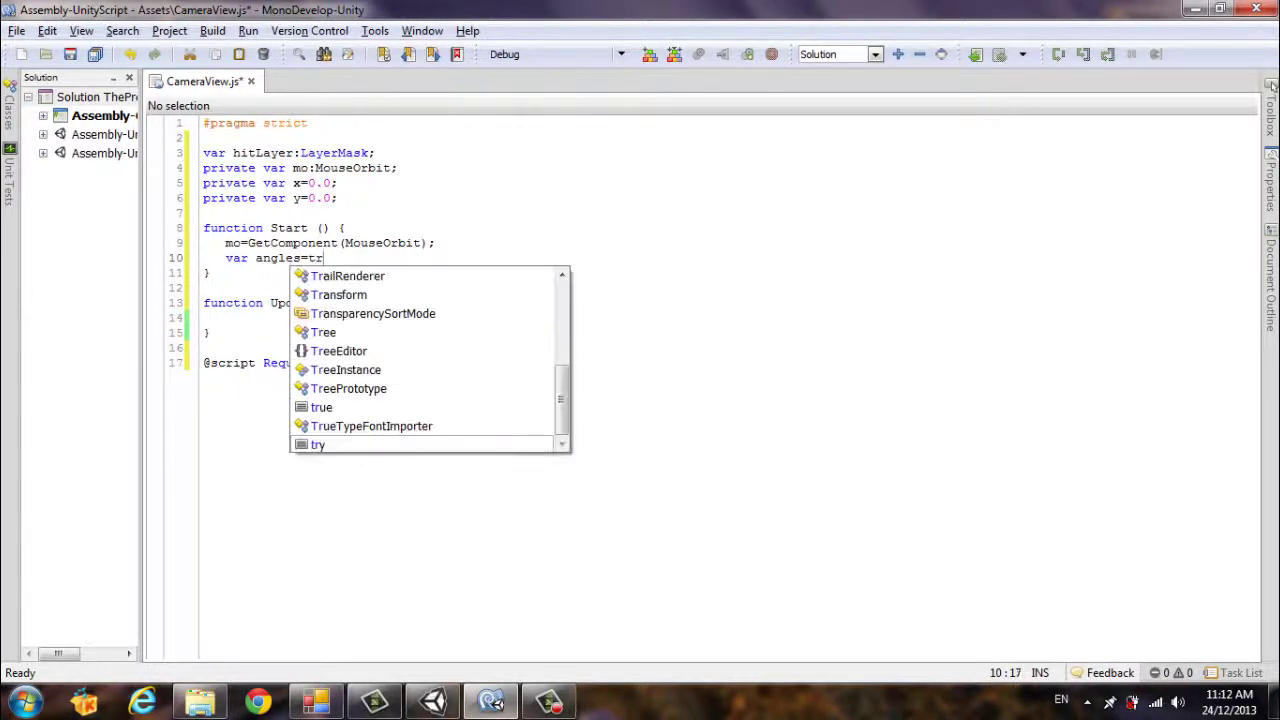
type("ans")
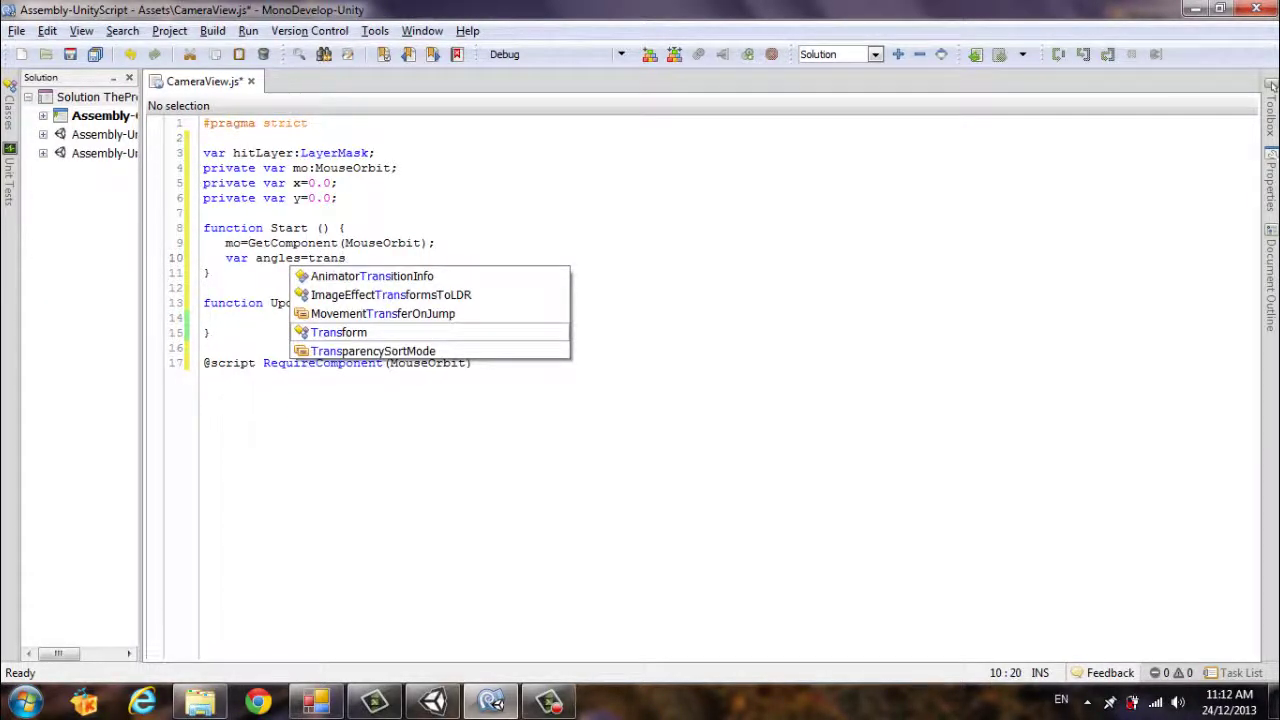
type("form")
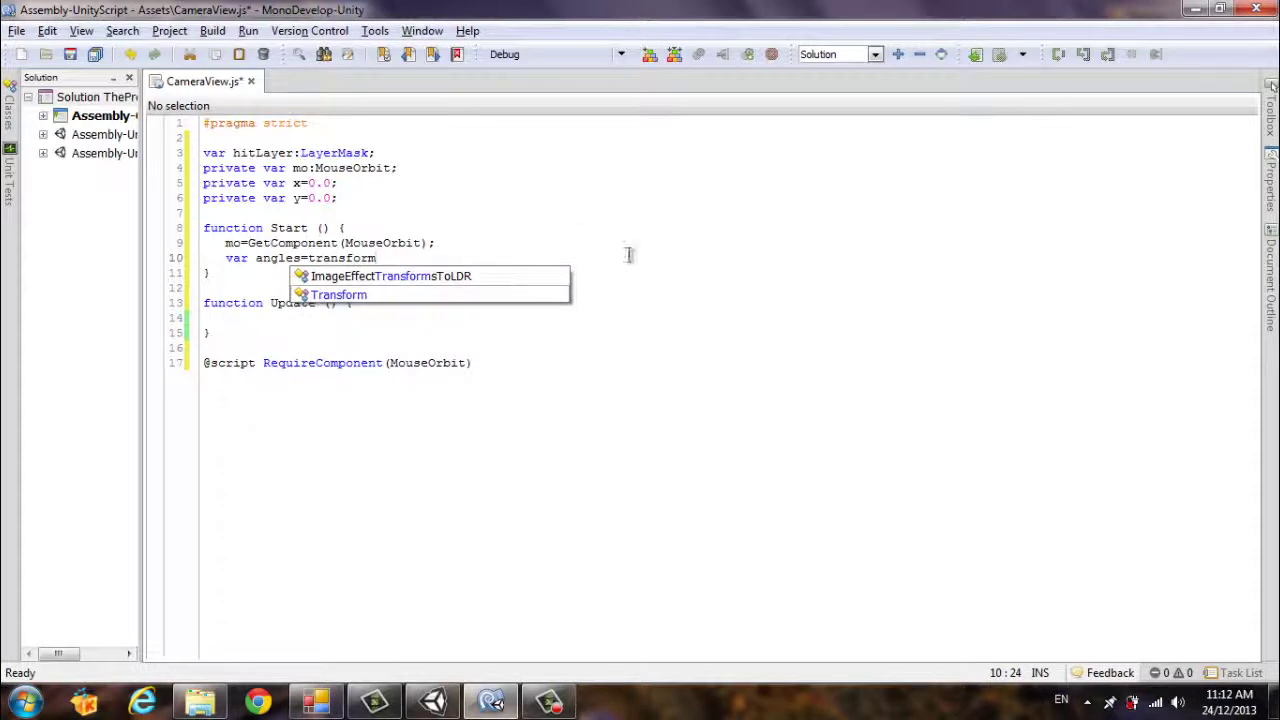
left_click(690, 362)
left_click(386, 257)
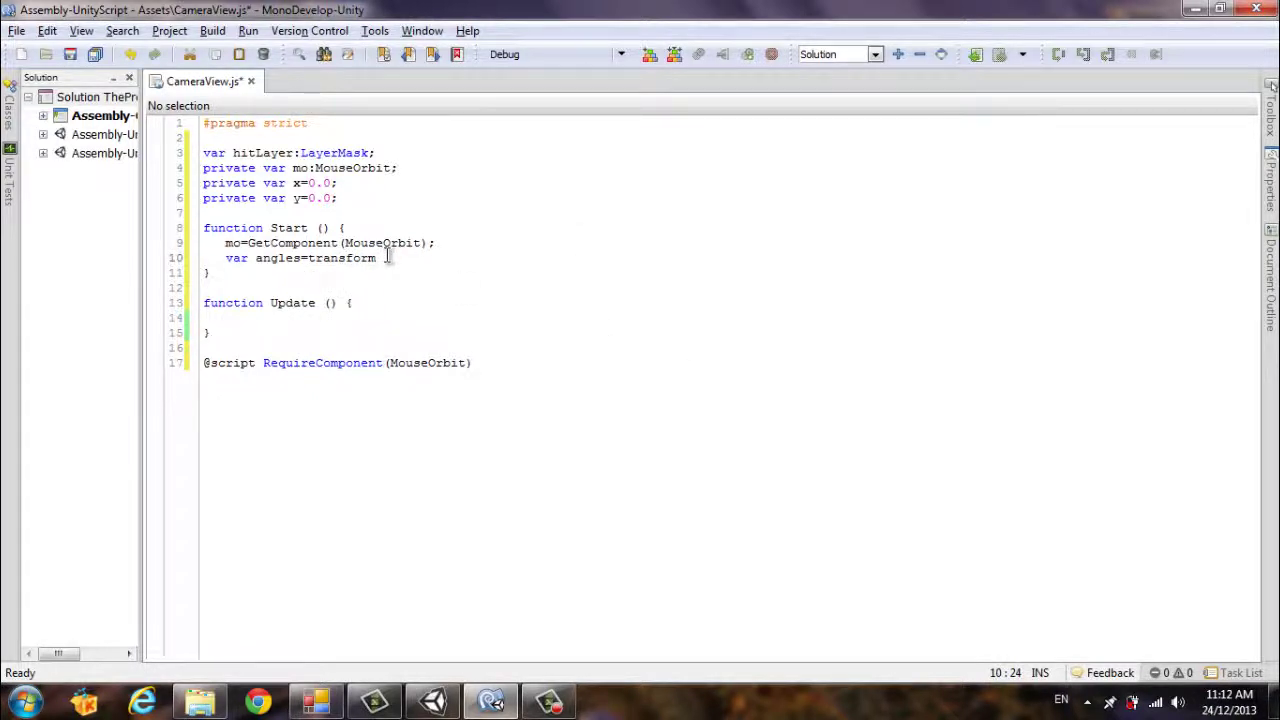
type(".")
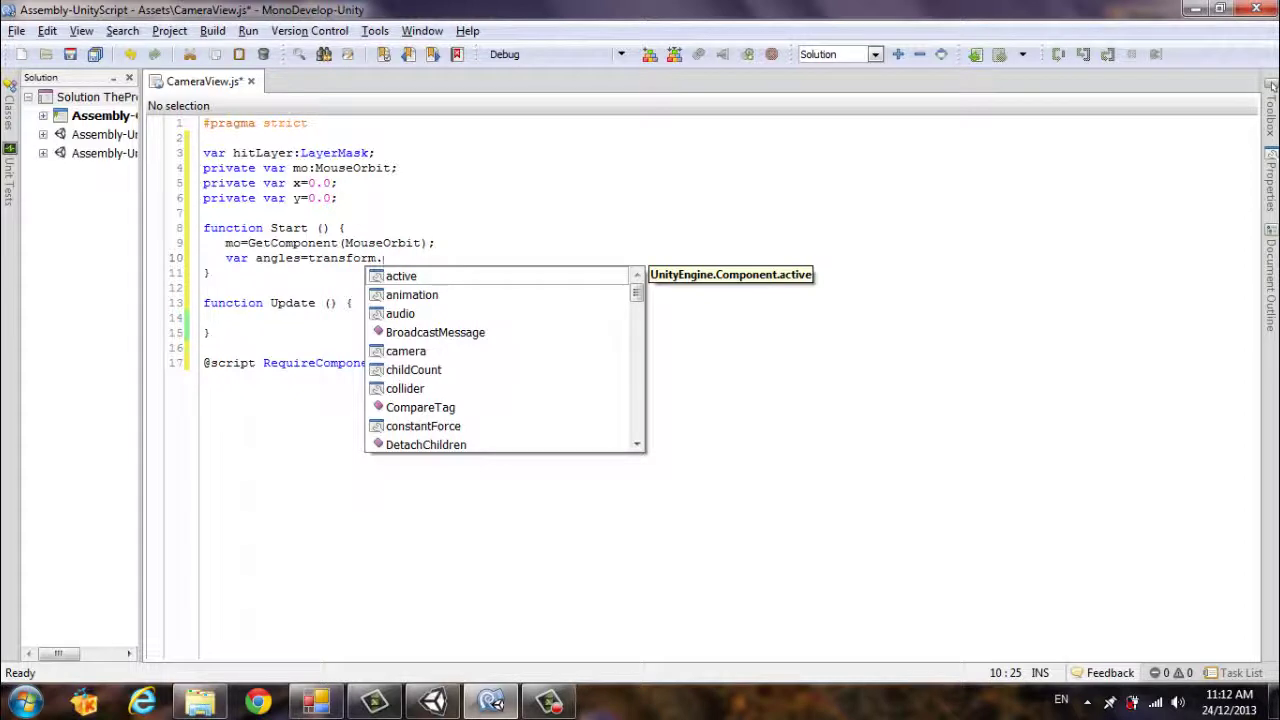
type("eu")
key("Return")
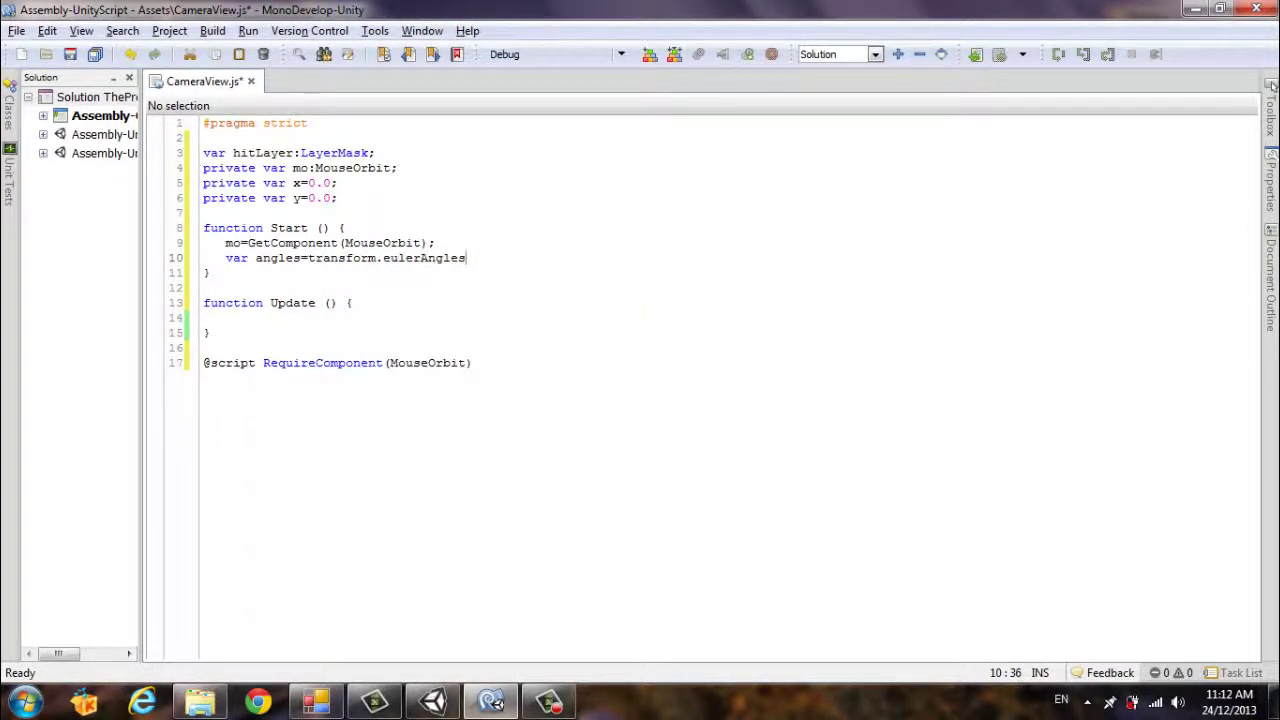
type(";")
key("Return")
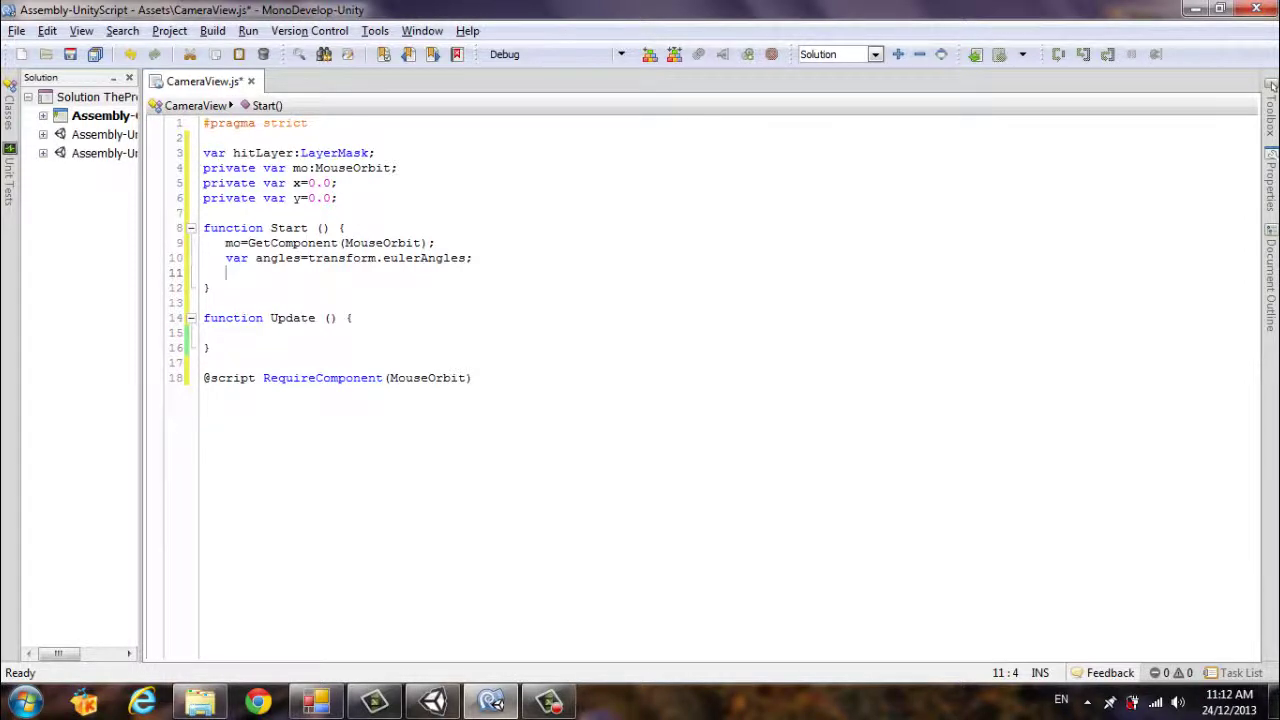
Step: Add 'x=angles.y;' and 'y=angles.x;' inside Start()
type("x=")
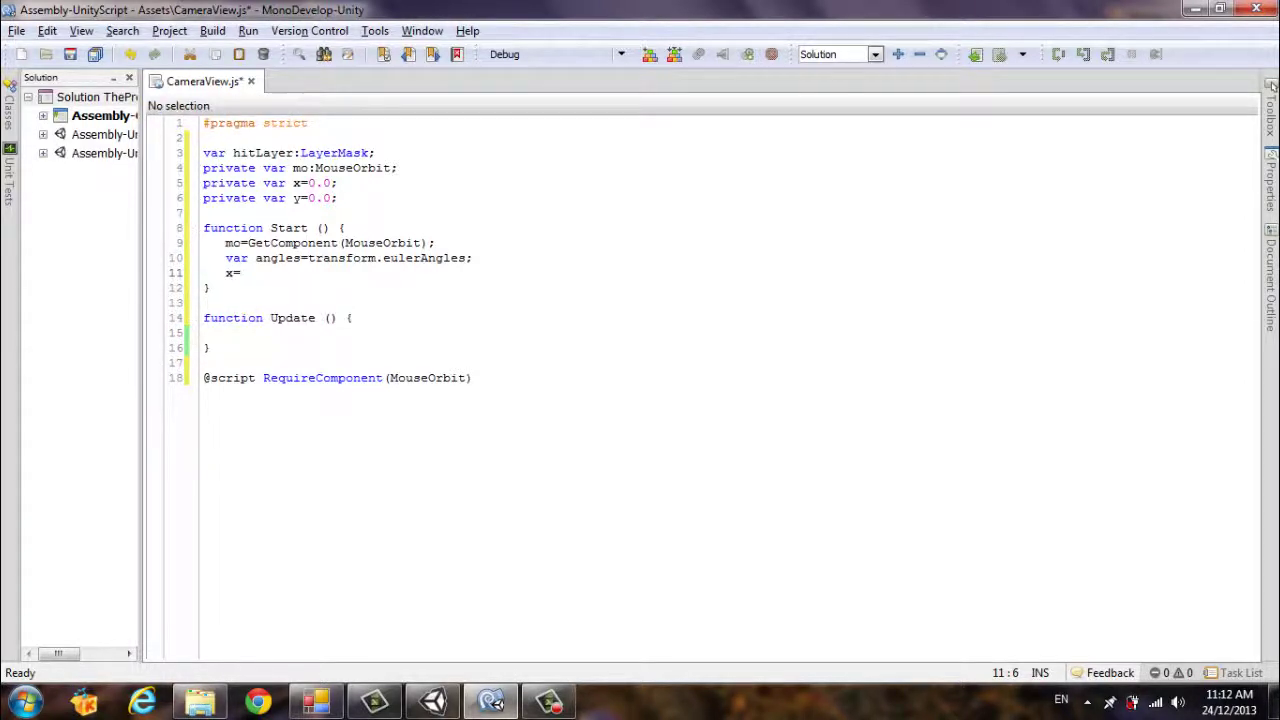
type("a")
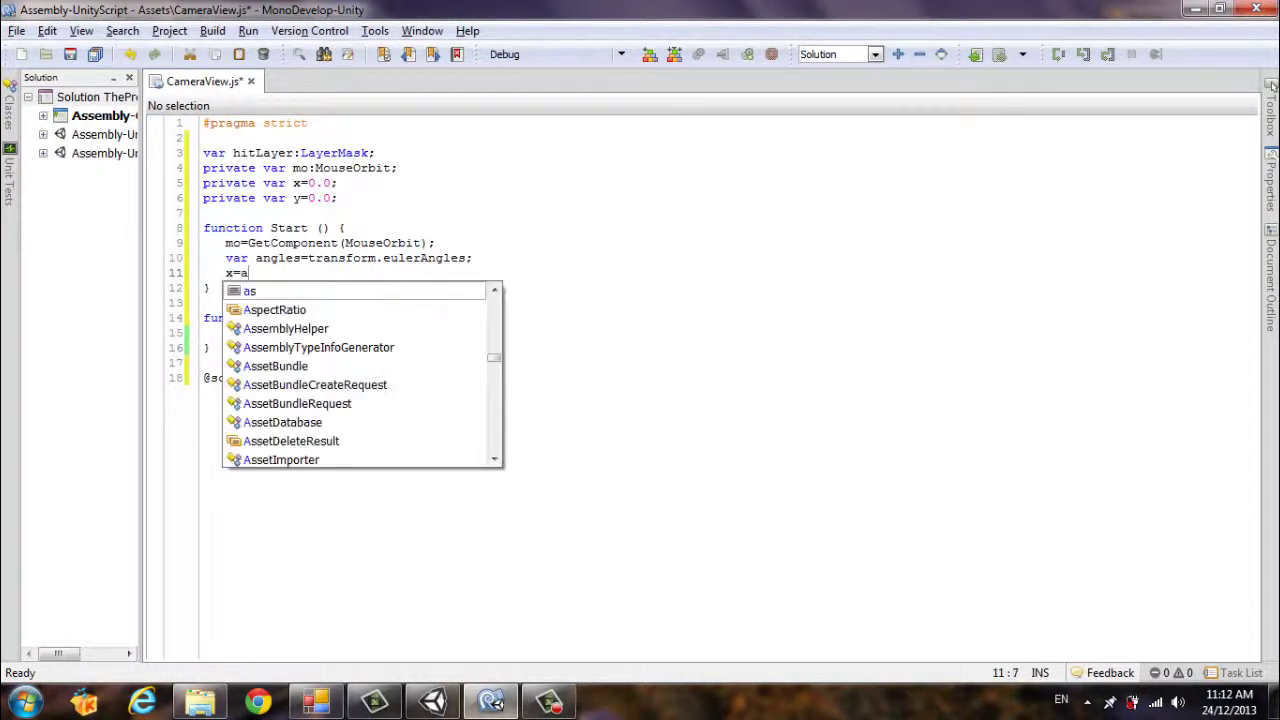
type("ngles")
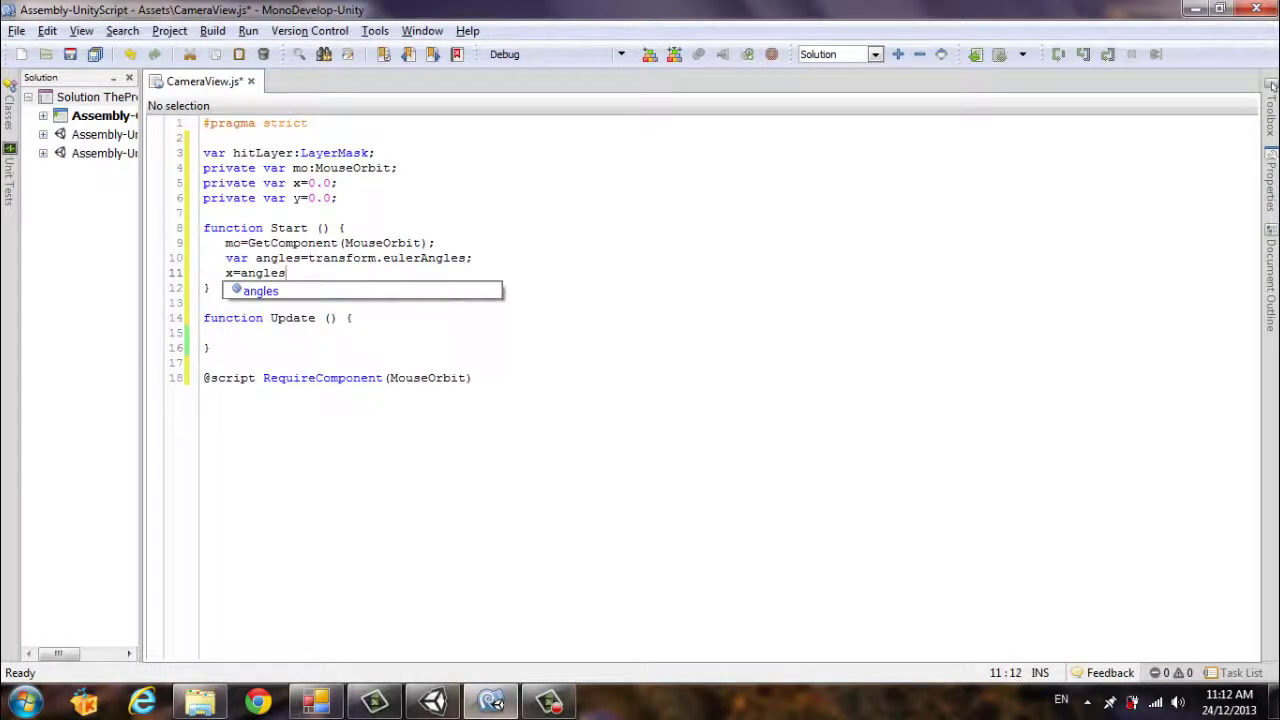
type(".y")
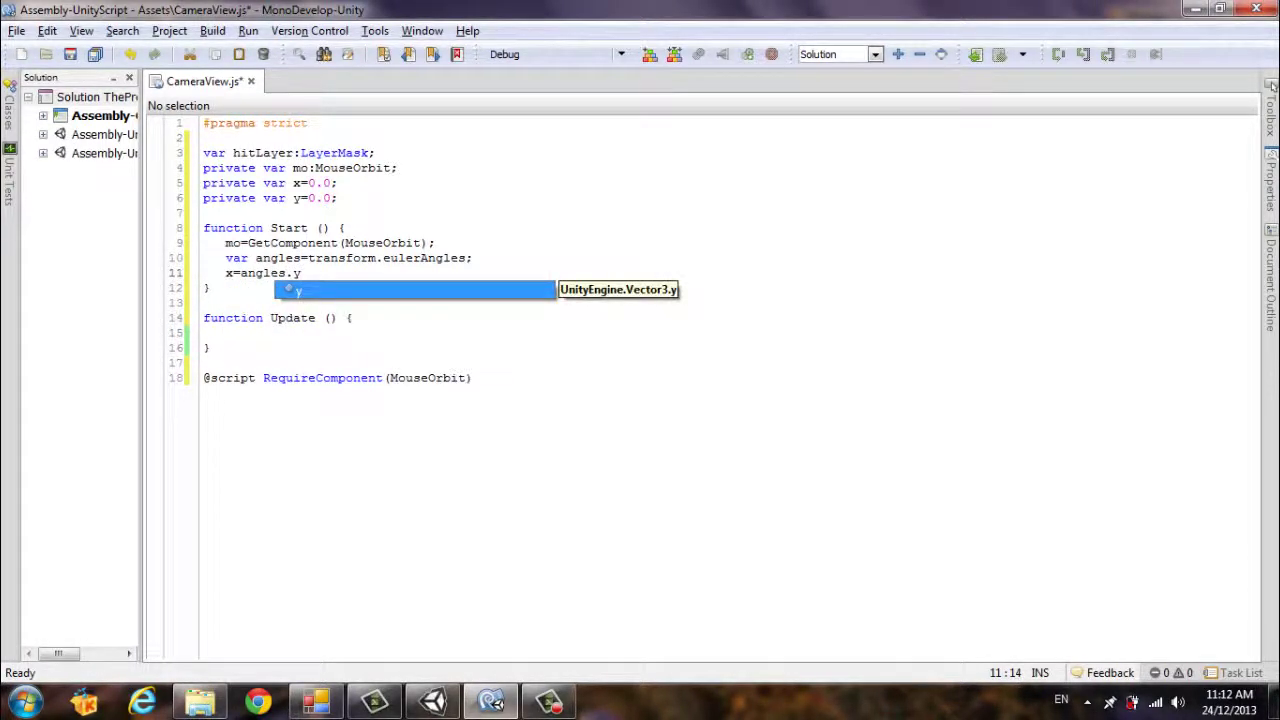
type(";")
key("Return")
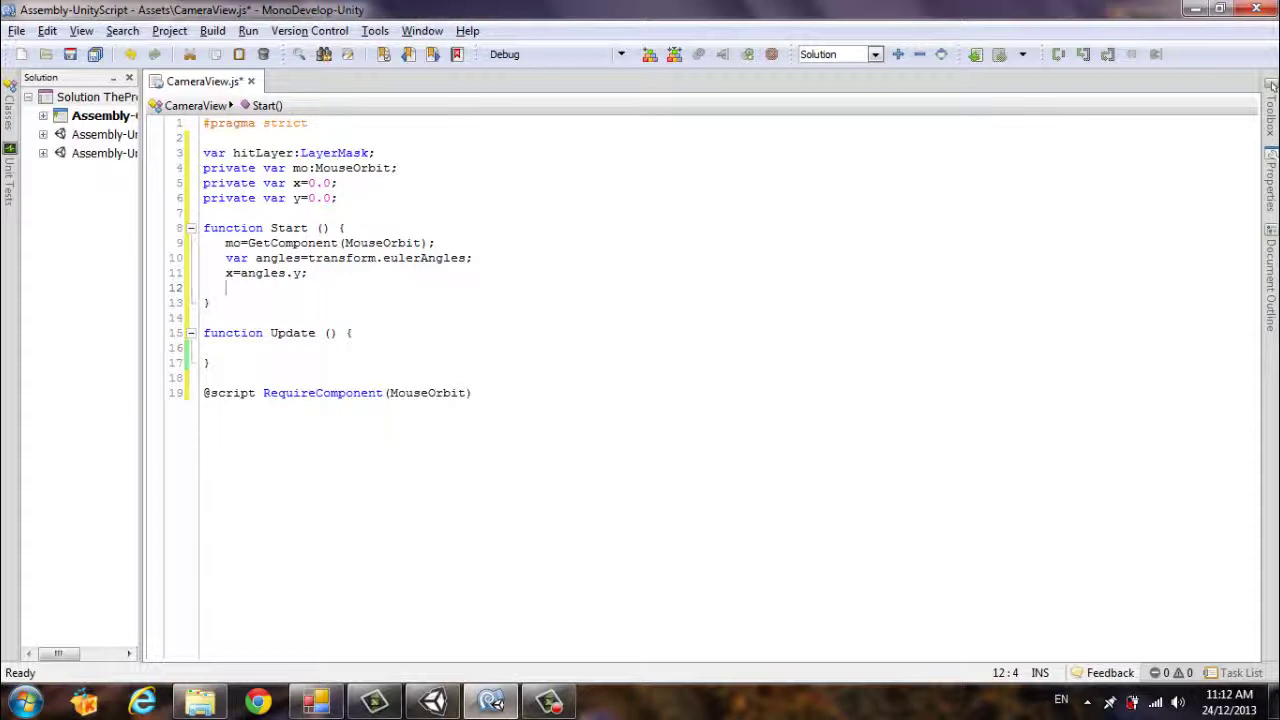
type("y=an")
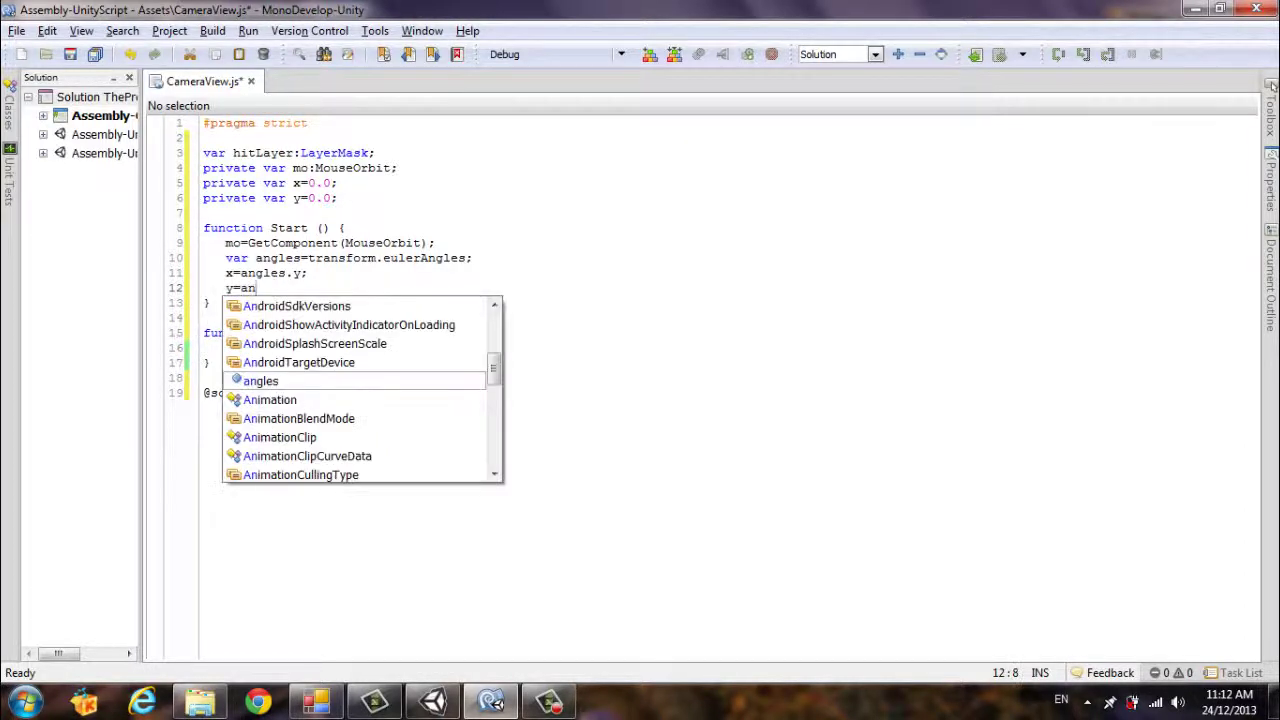
type("gl")
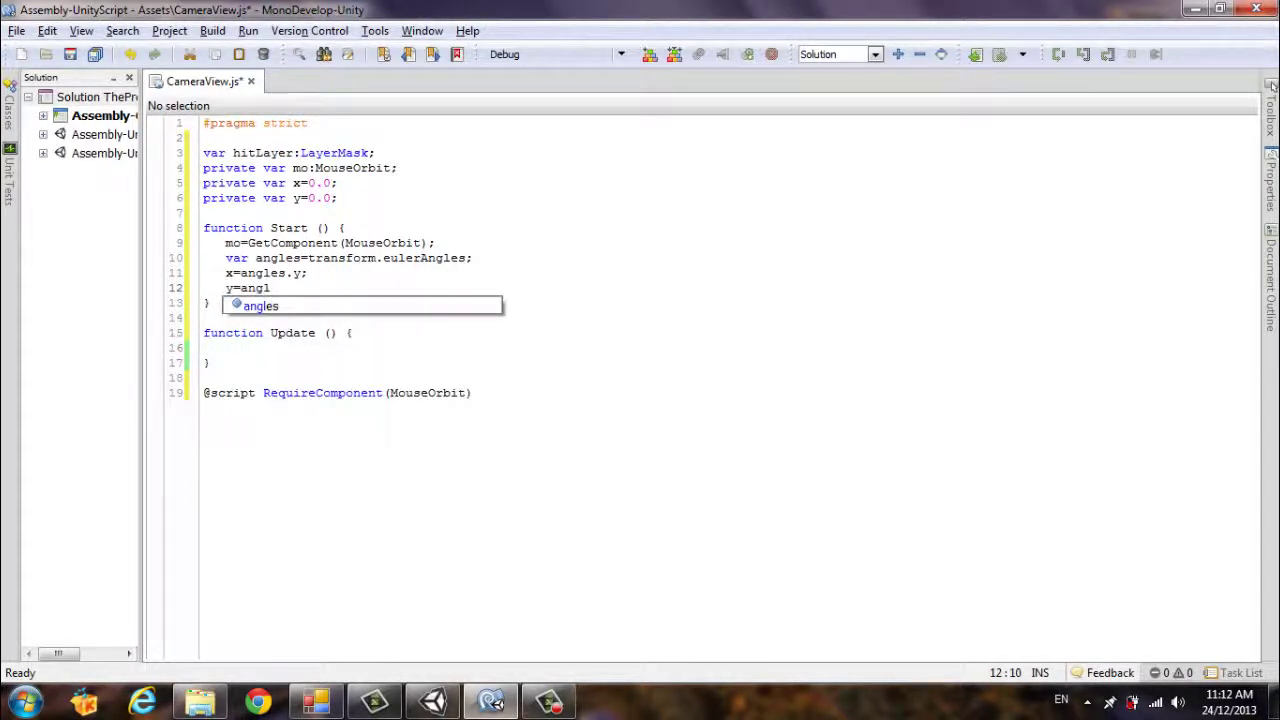
type("es.x")
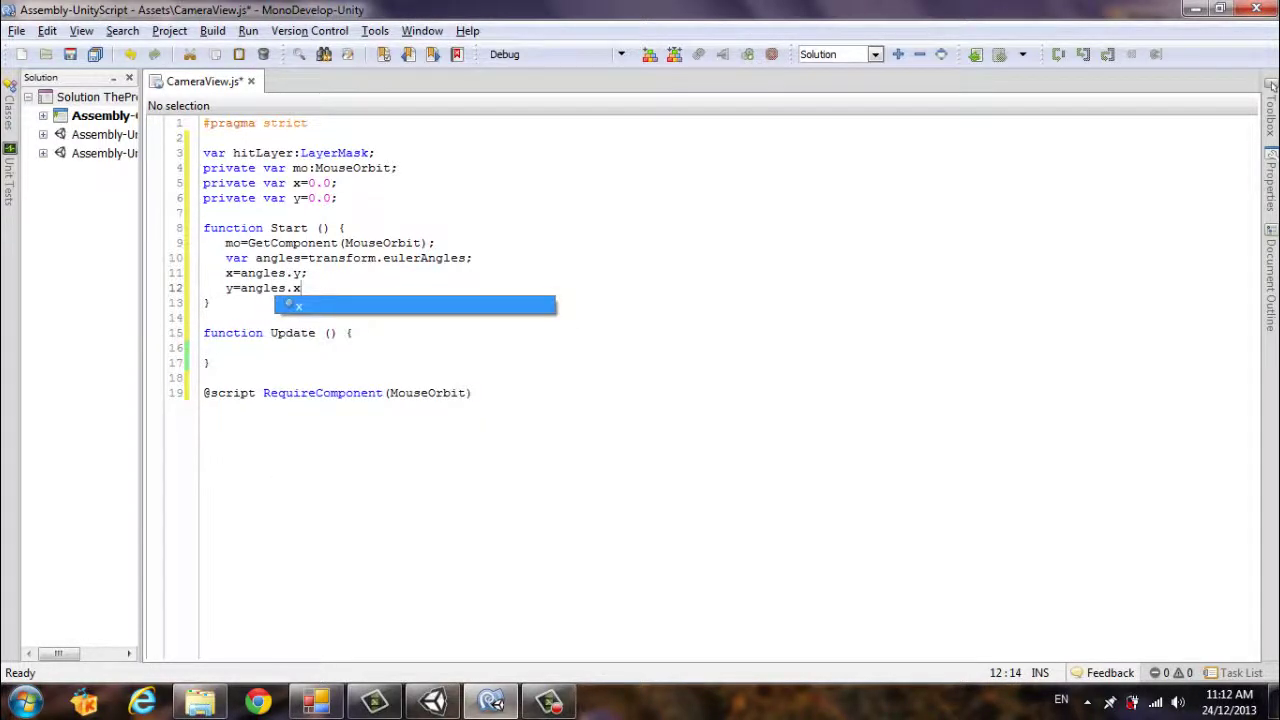
type(";")
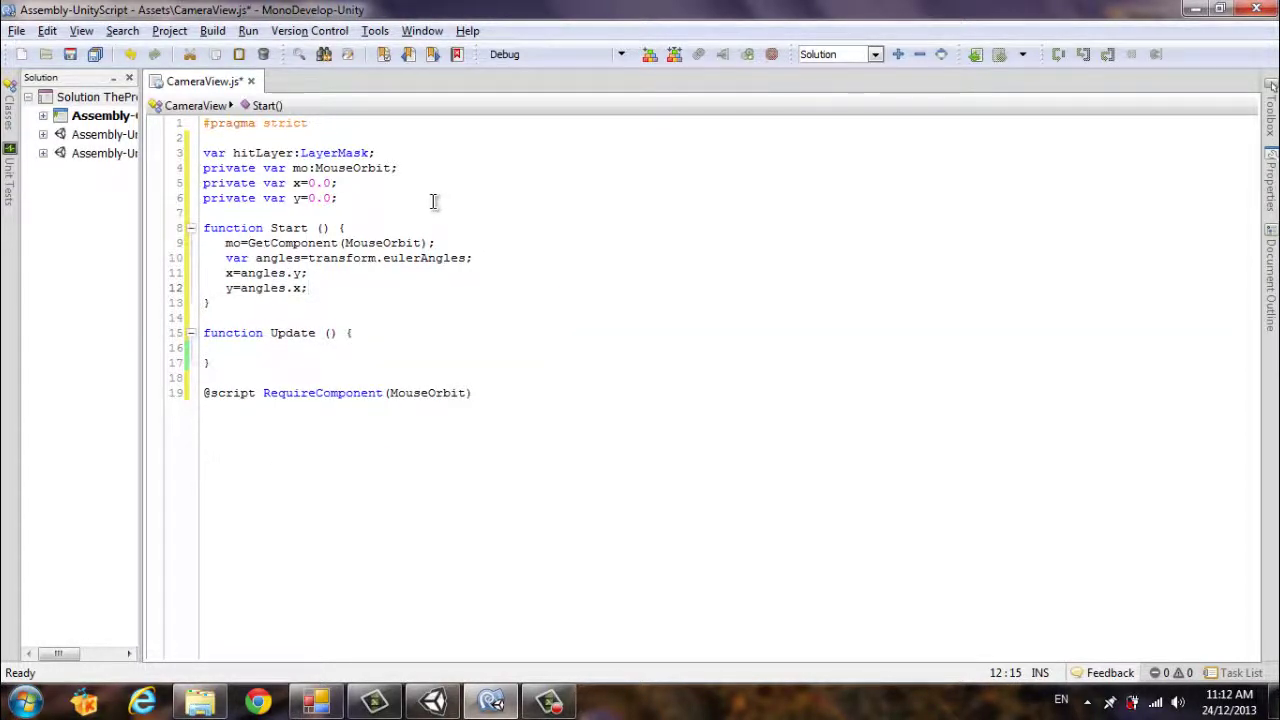
left_click(229, 212)
Step: Declare 'private var startDis:float;' below the x and y fields, then move to after y's assignment in Start
key("Return")
key("Up")
type("@")
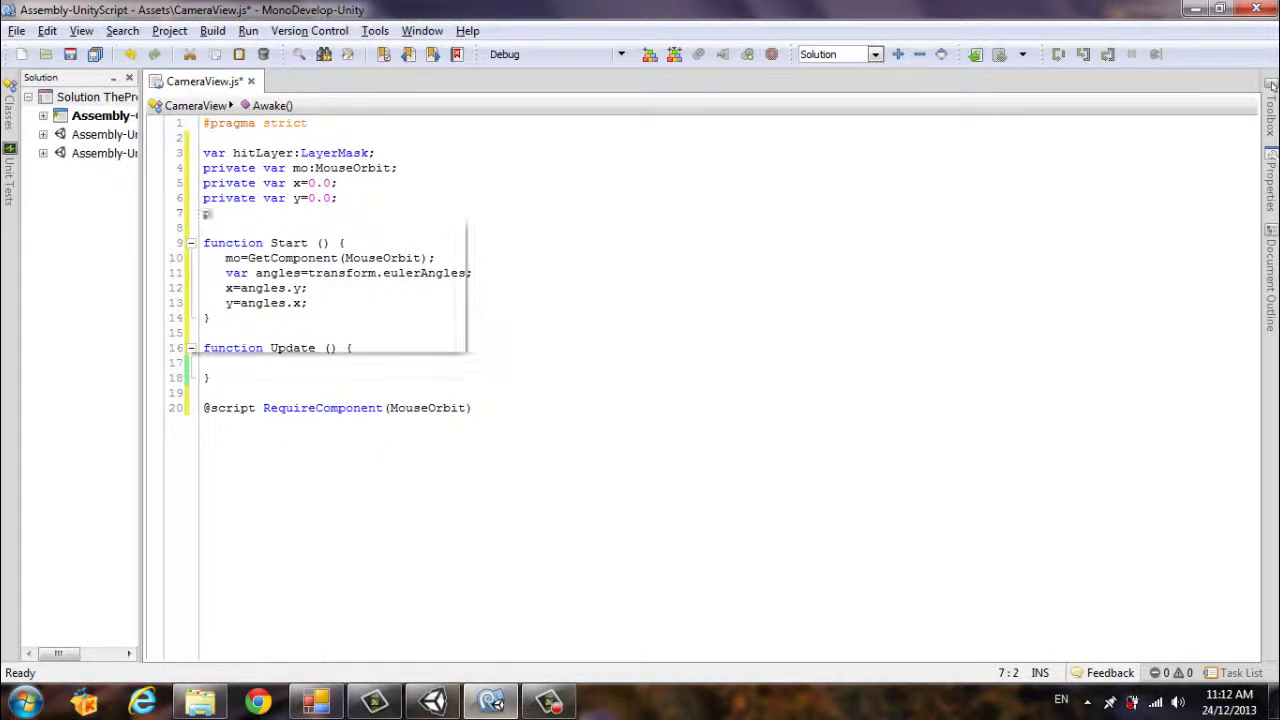
type("rivate")
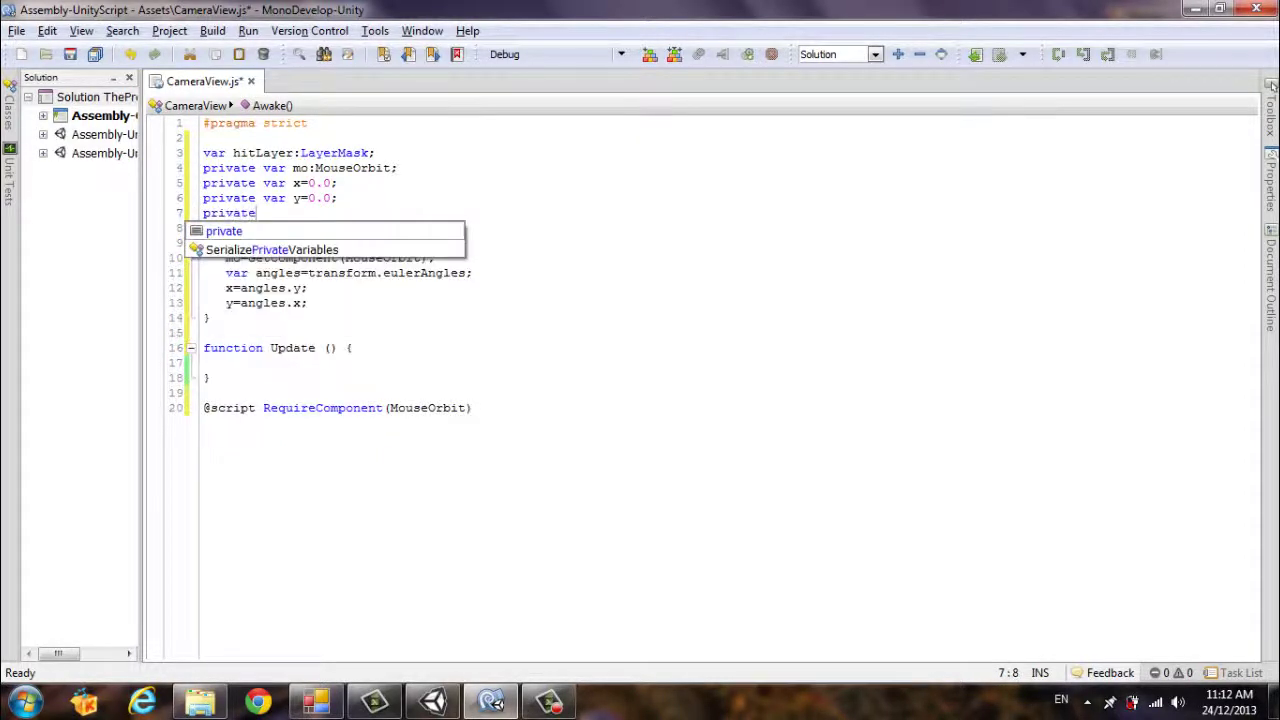
type(" var s")
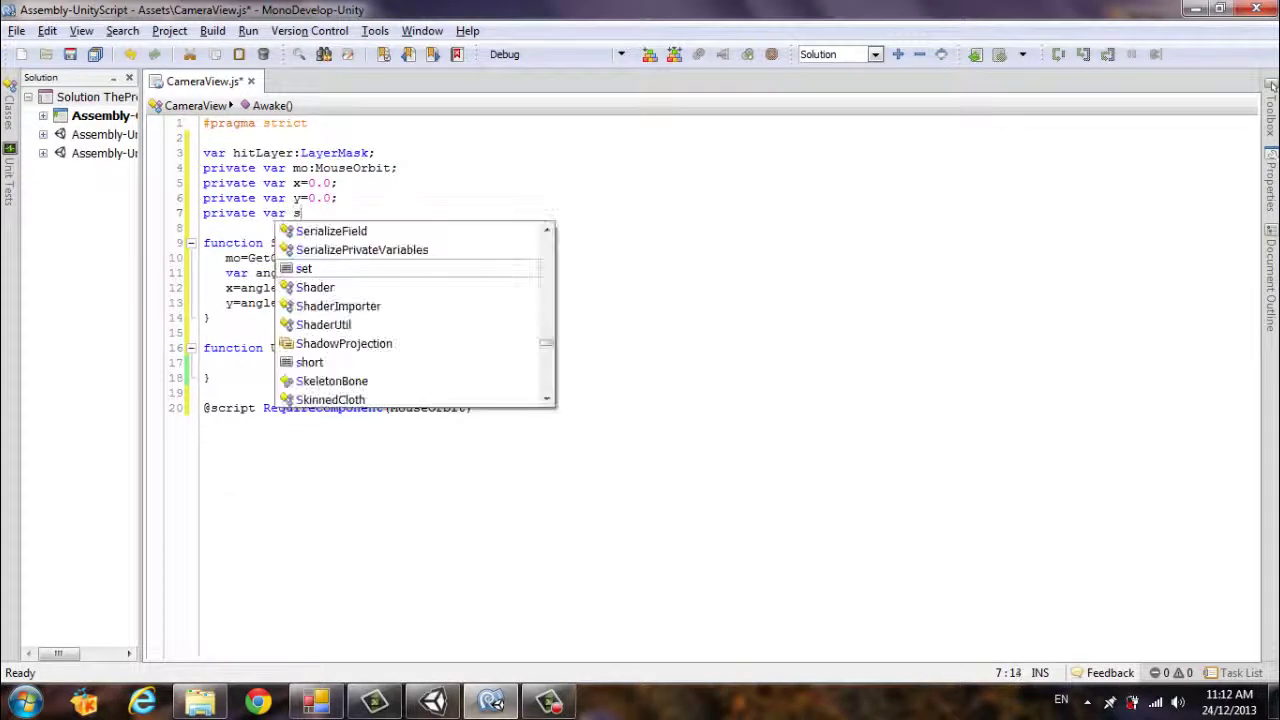
type("tartDis")
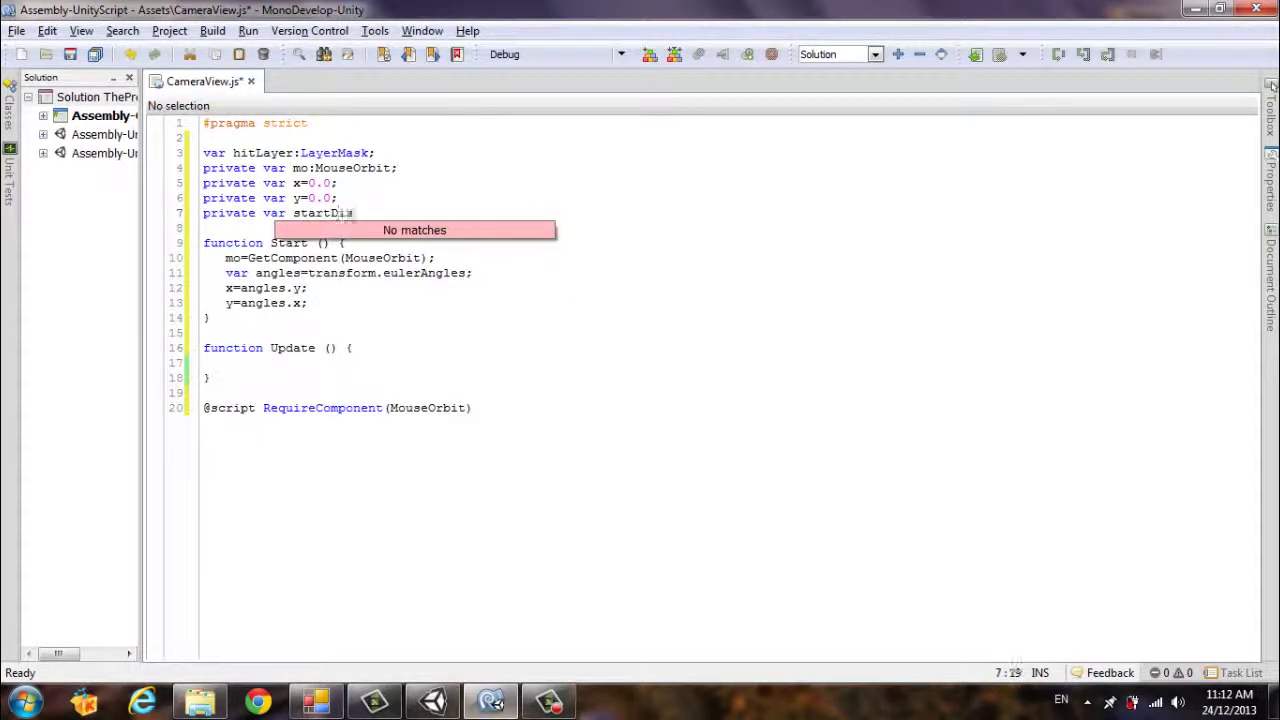
type("is")
type(":float")
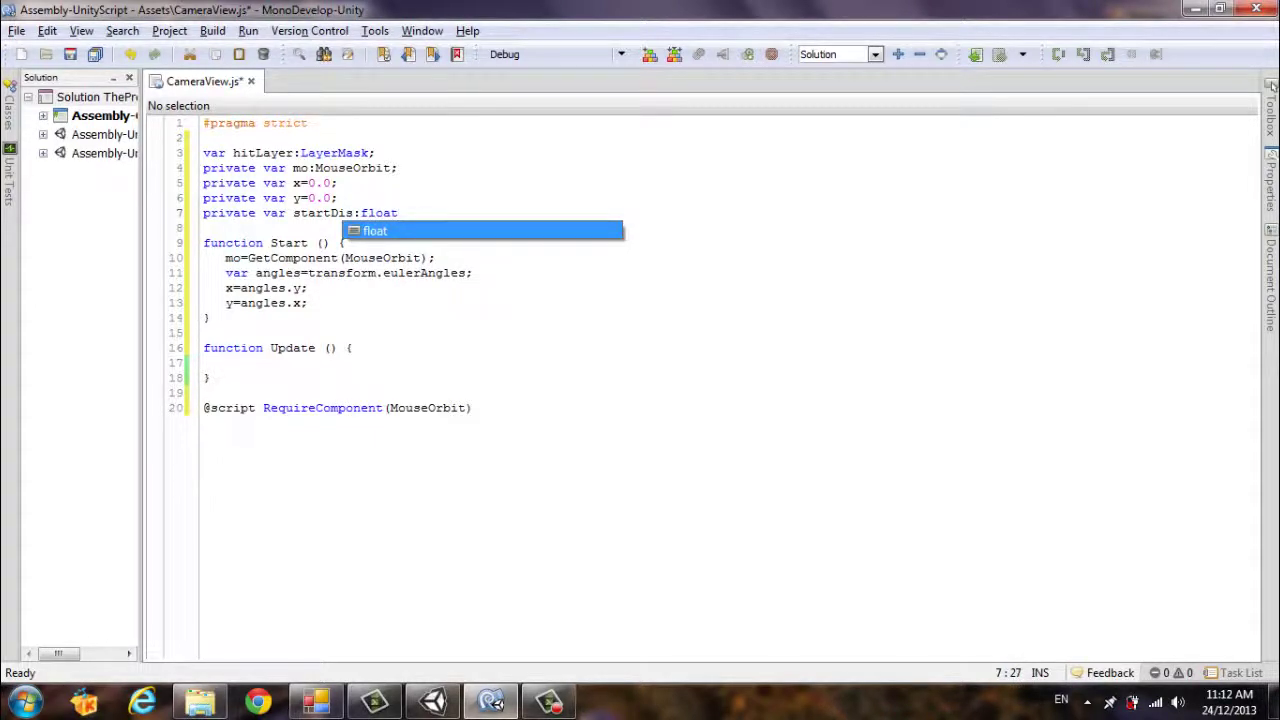
type(";")
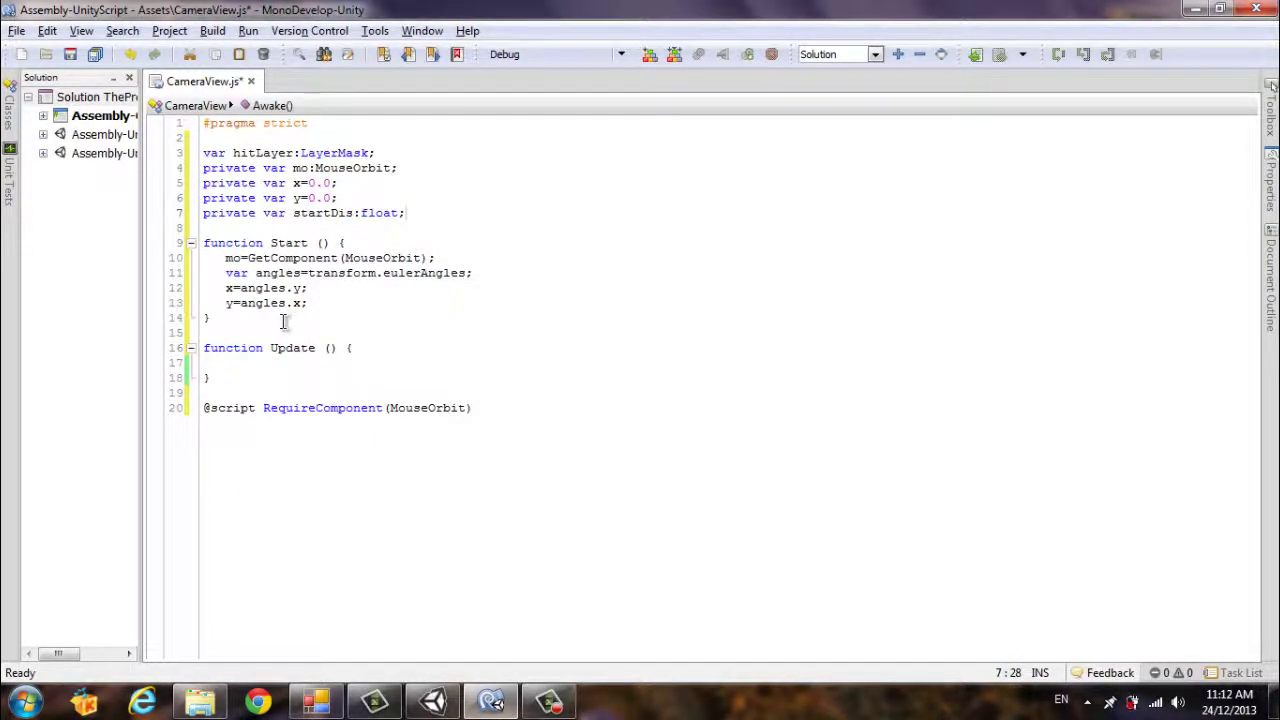
left_click(340, 316)
Step: Add the line 'startDis=mo.distance;' in Start() to store the MouseOrbit distance
key("Return")
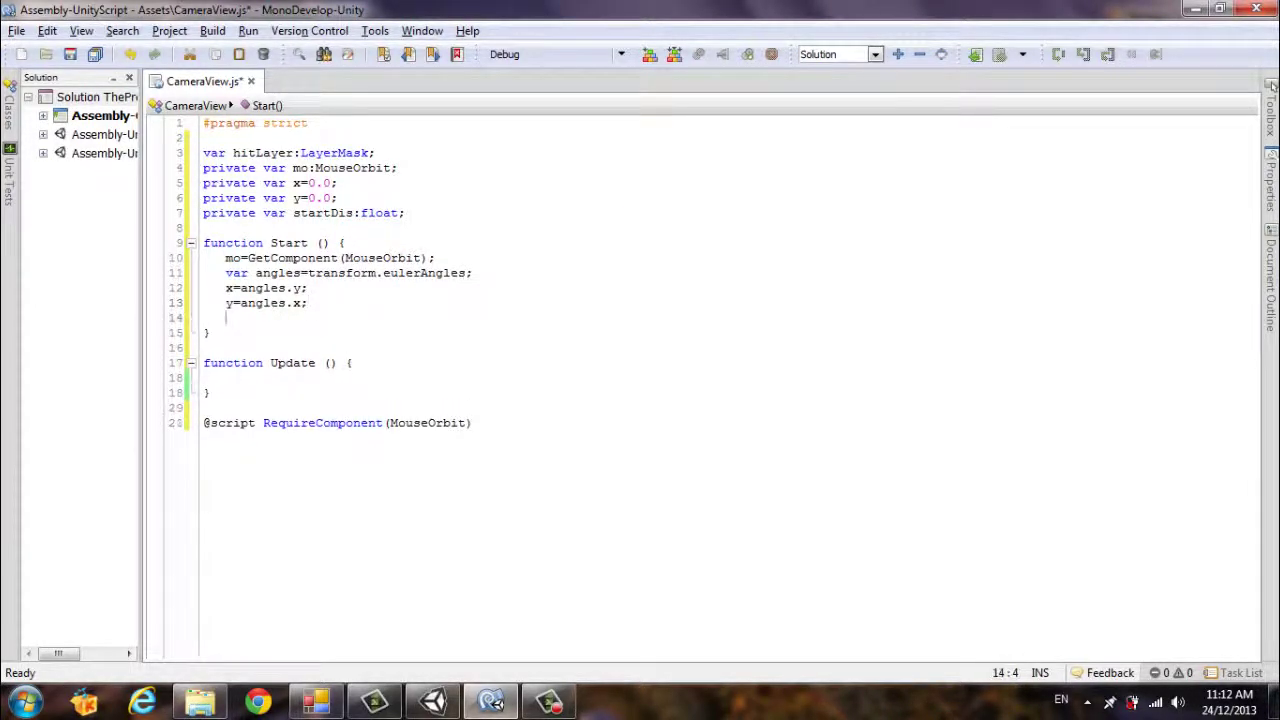
type("star")
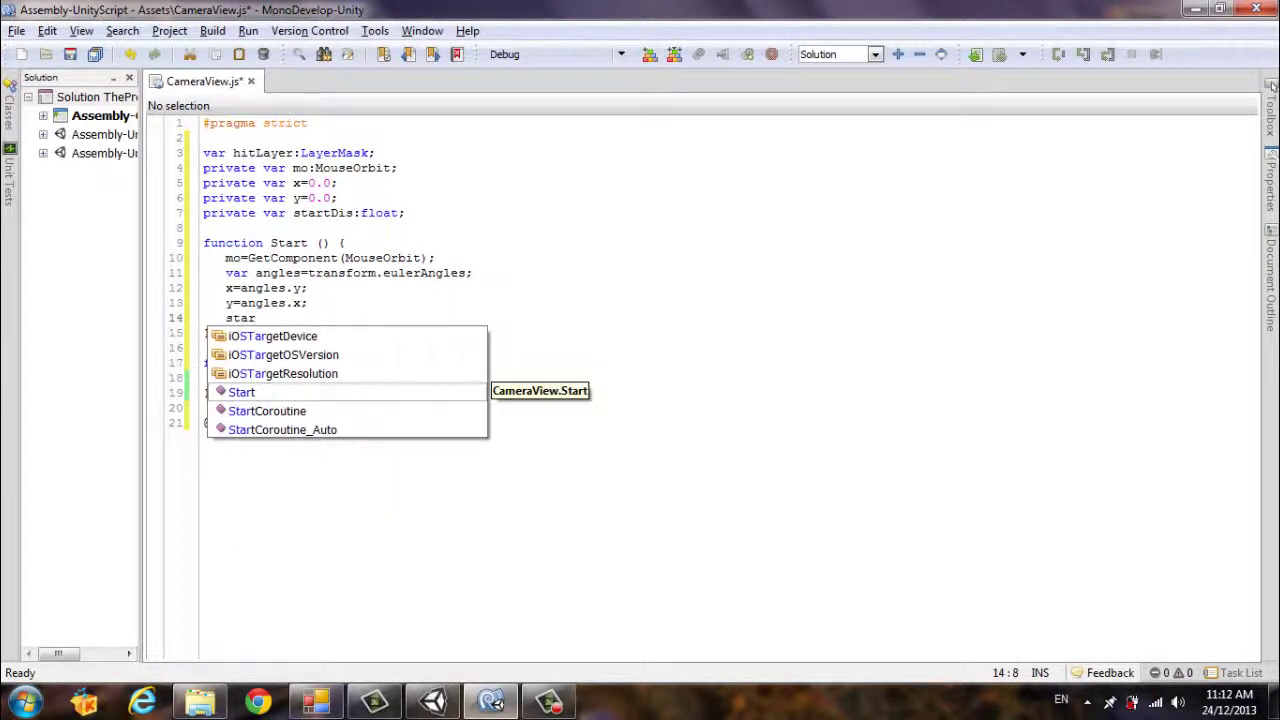
type("tD")
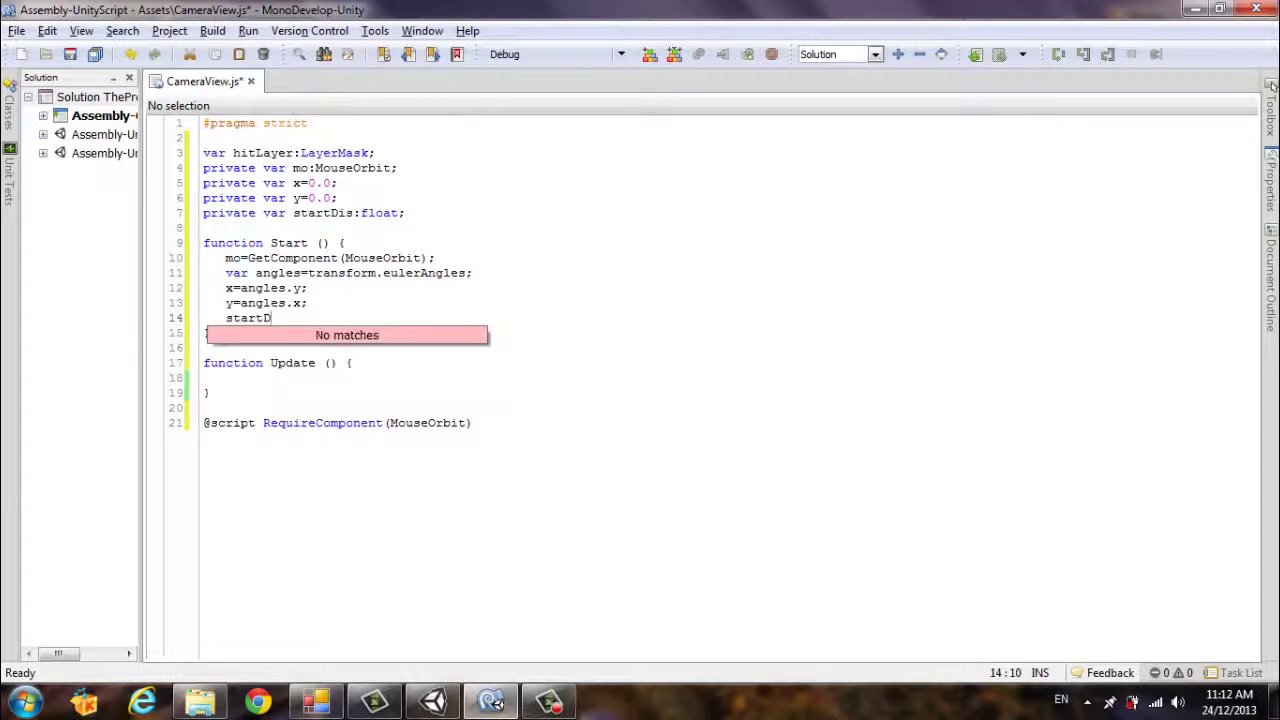
type("is")
type("=mo")
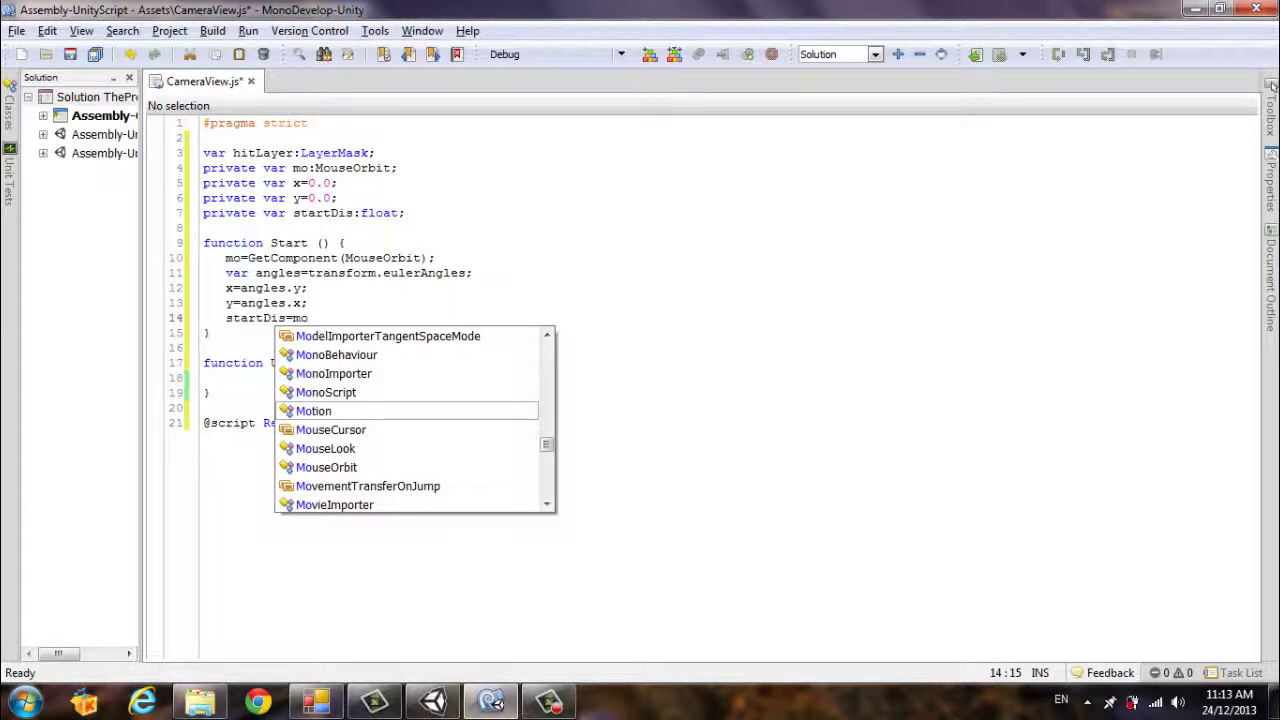
type(".")
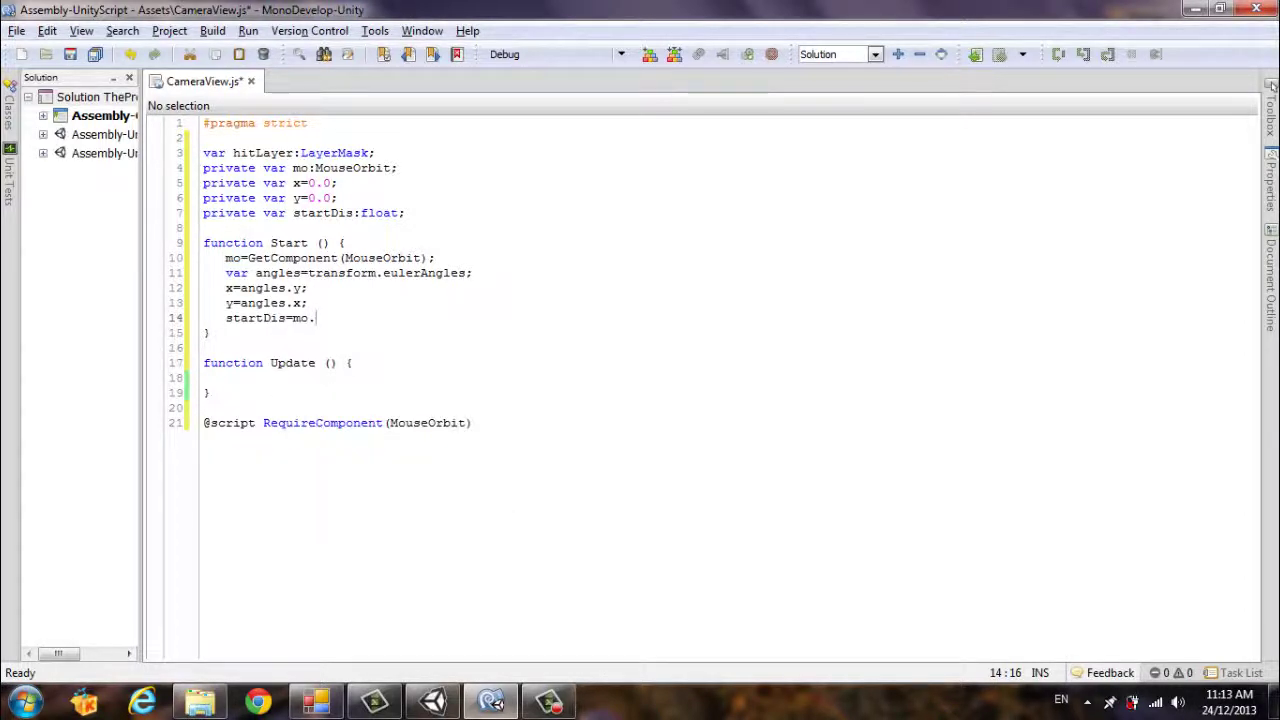
type("dista")
type("nce;")
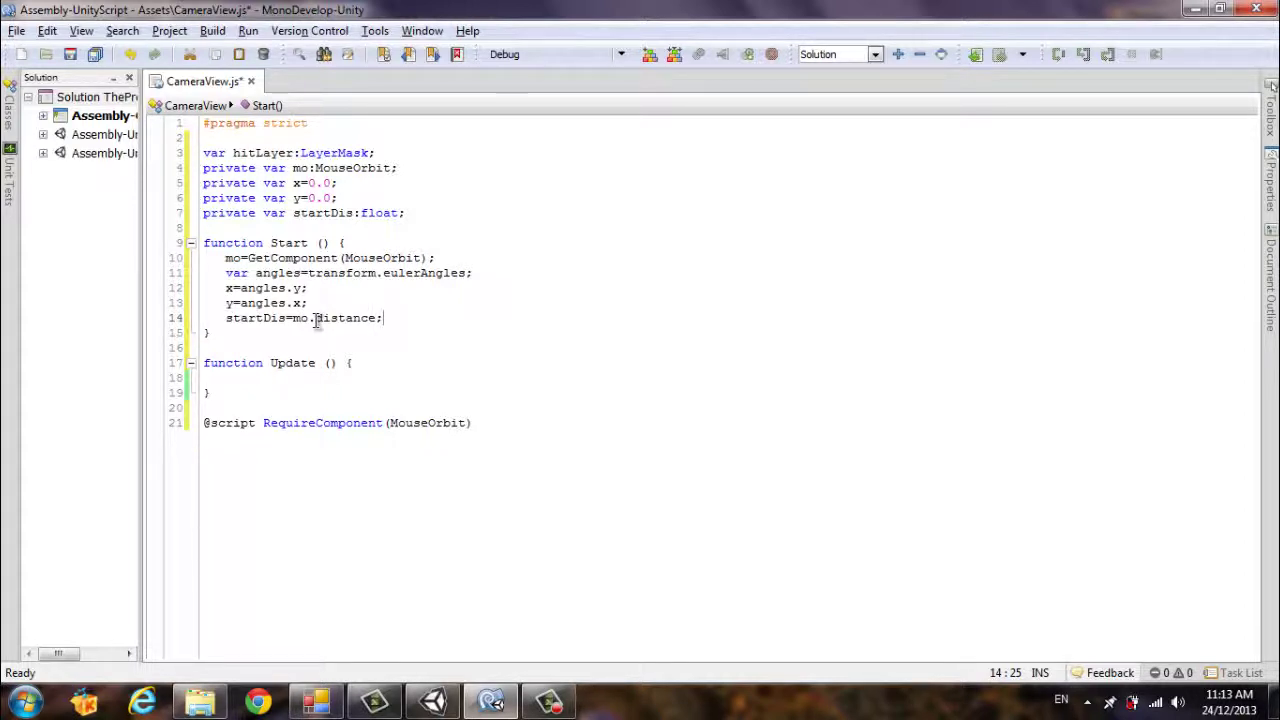
Step: Start typing if(mo.target on the indented empty line inside Update()
left_click(419, 211)
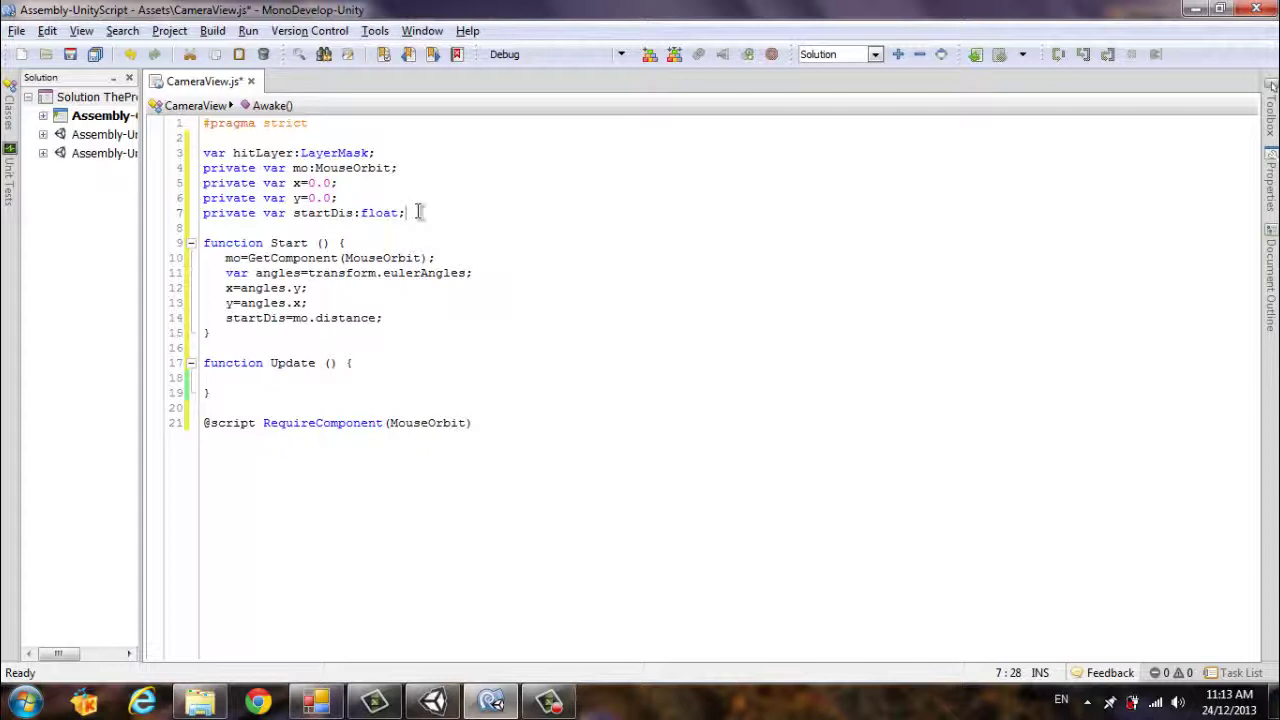
key("Return")
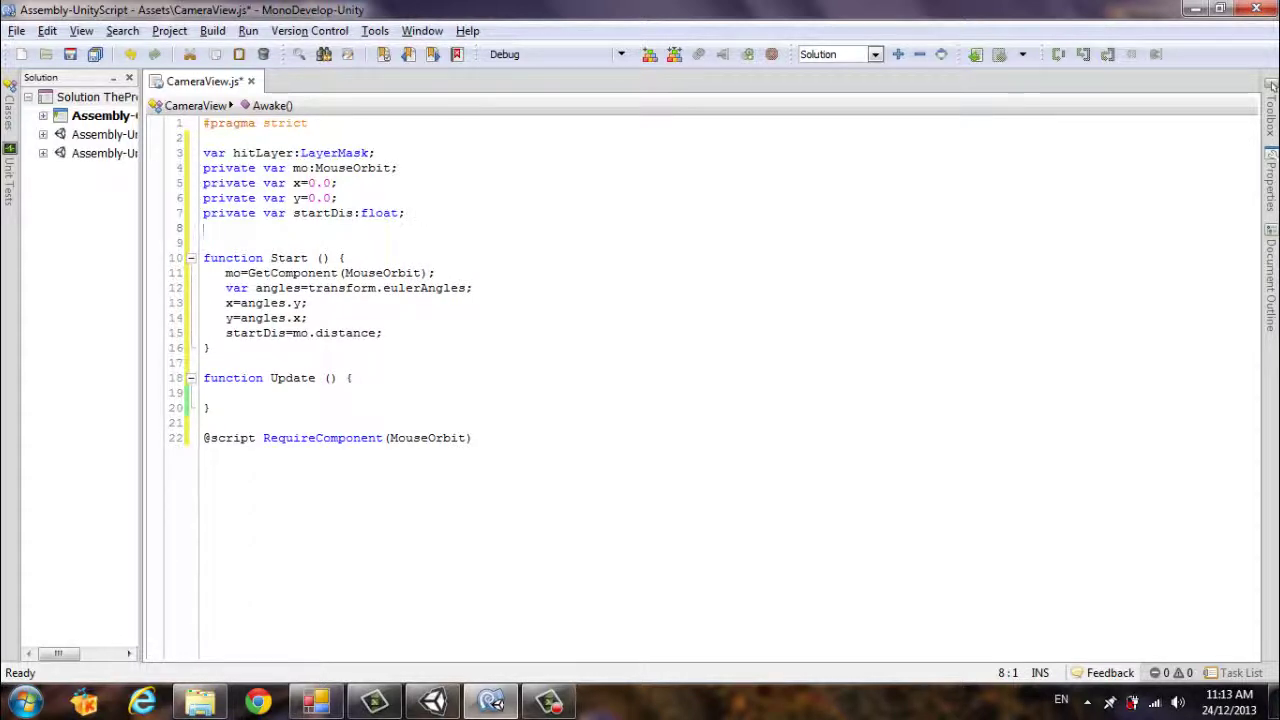
key("BackSpace")
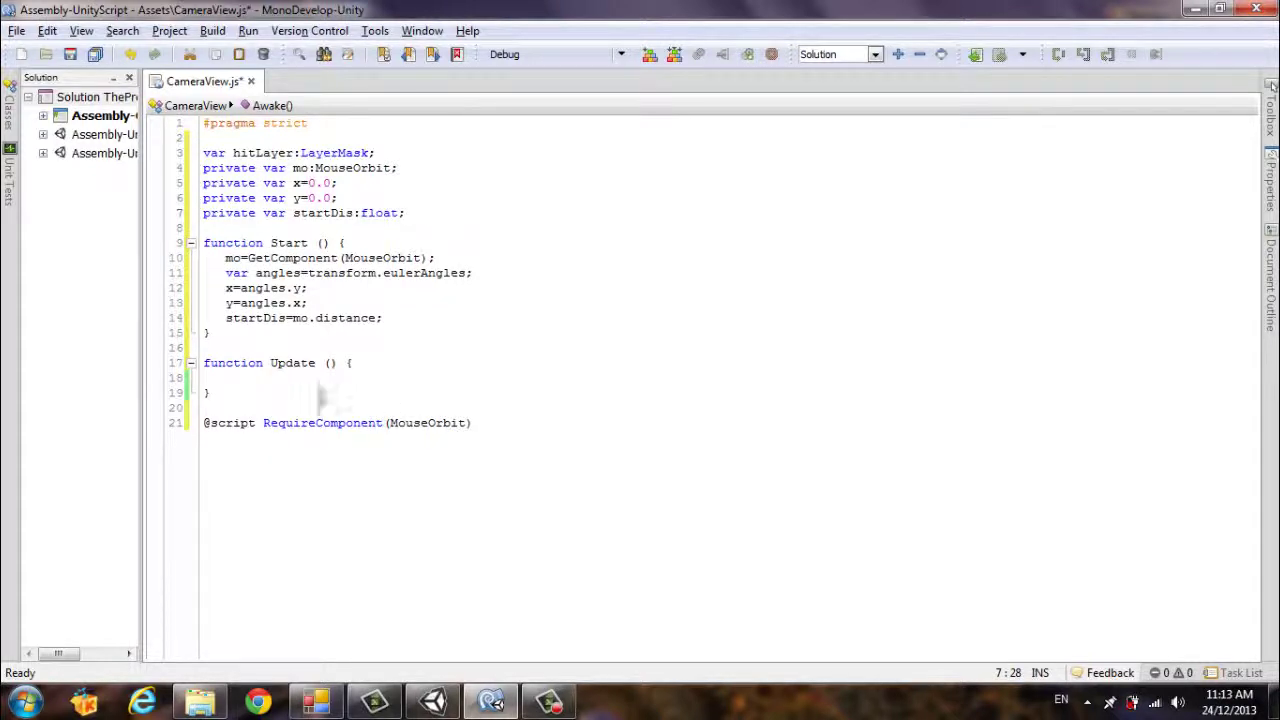
left_click(283, 377)
key("Tab")
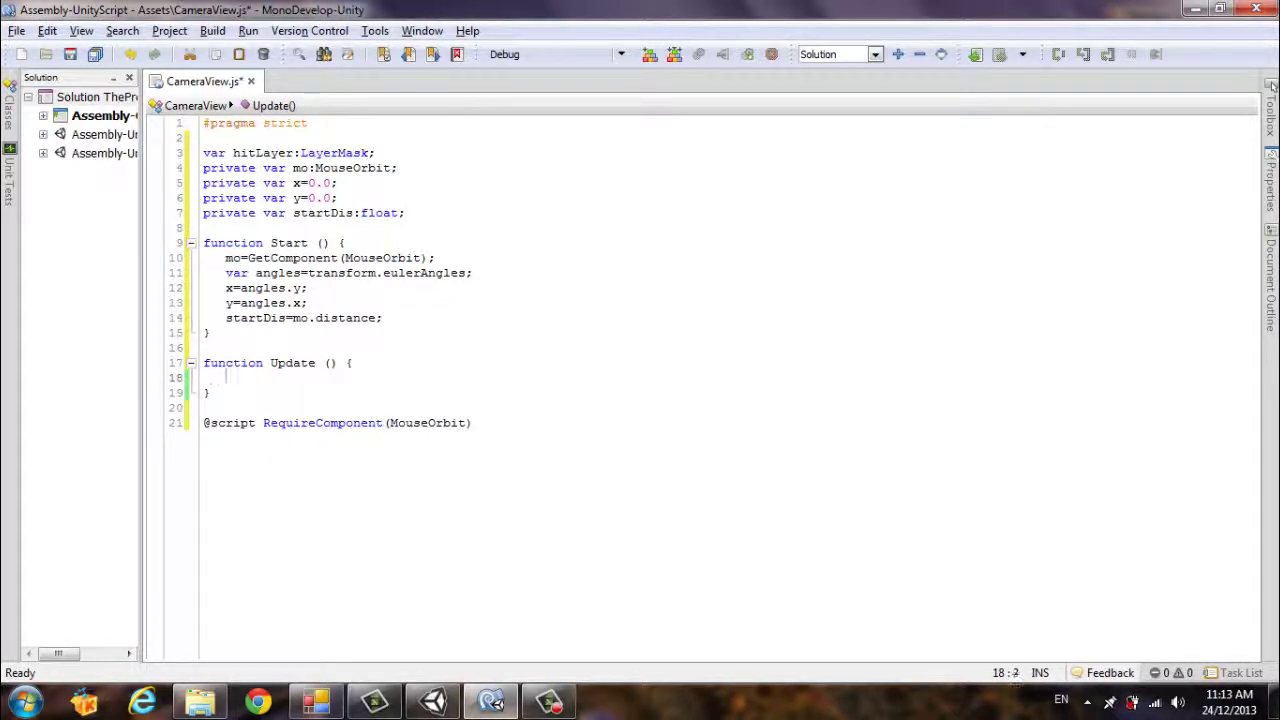
type("if(m")
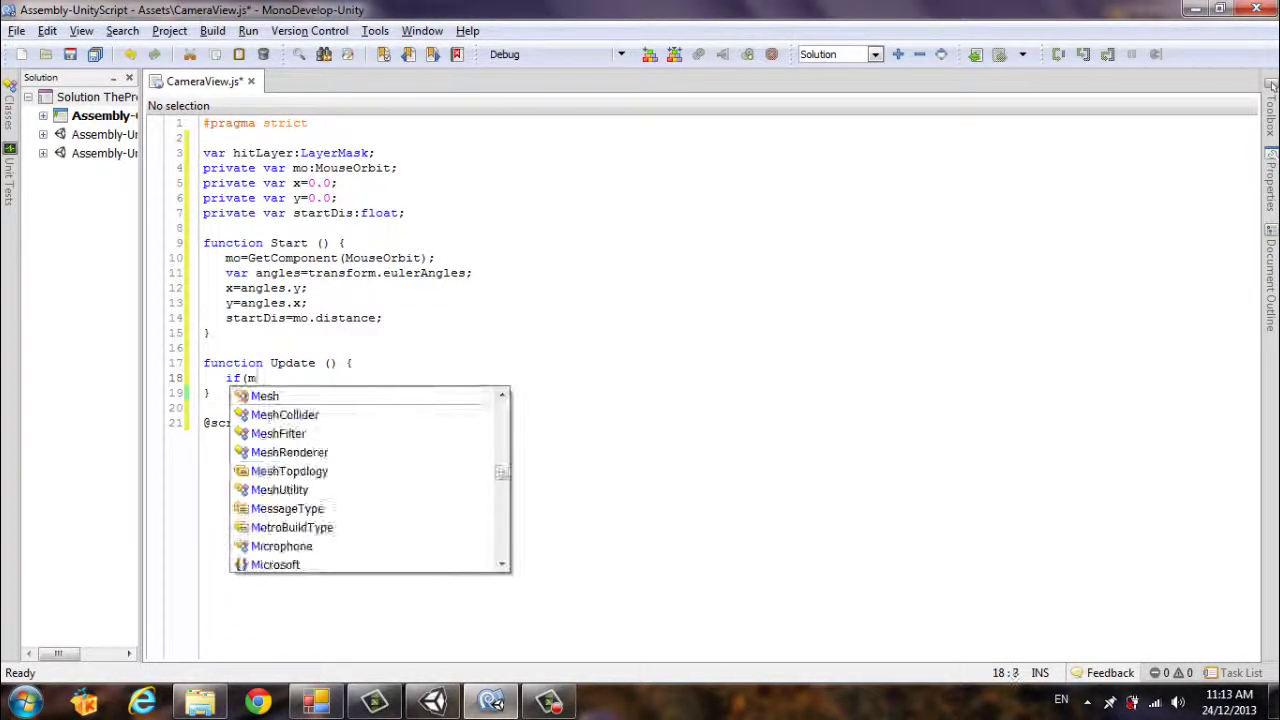
type("o.t")
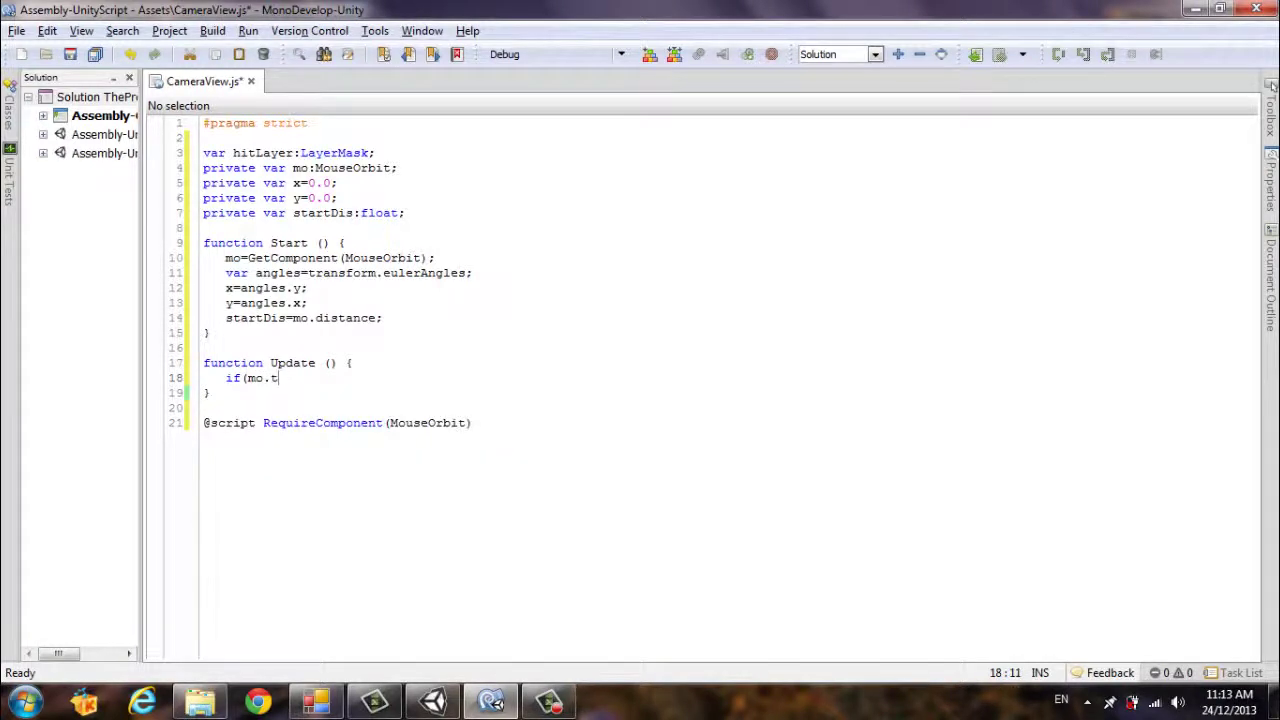
type("arget")
type(")")
Step: Add an empty { } braced block under the if (mo.target) condition
key("Return")
type("{")
key("Return")
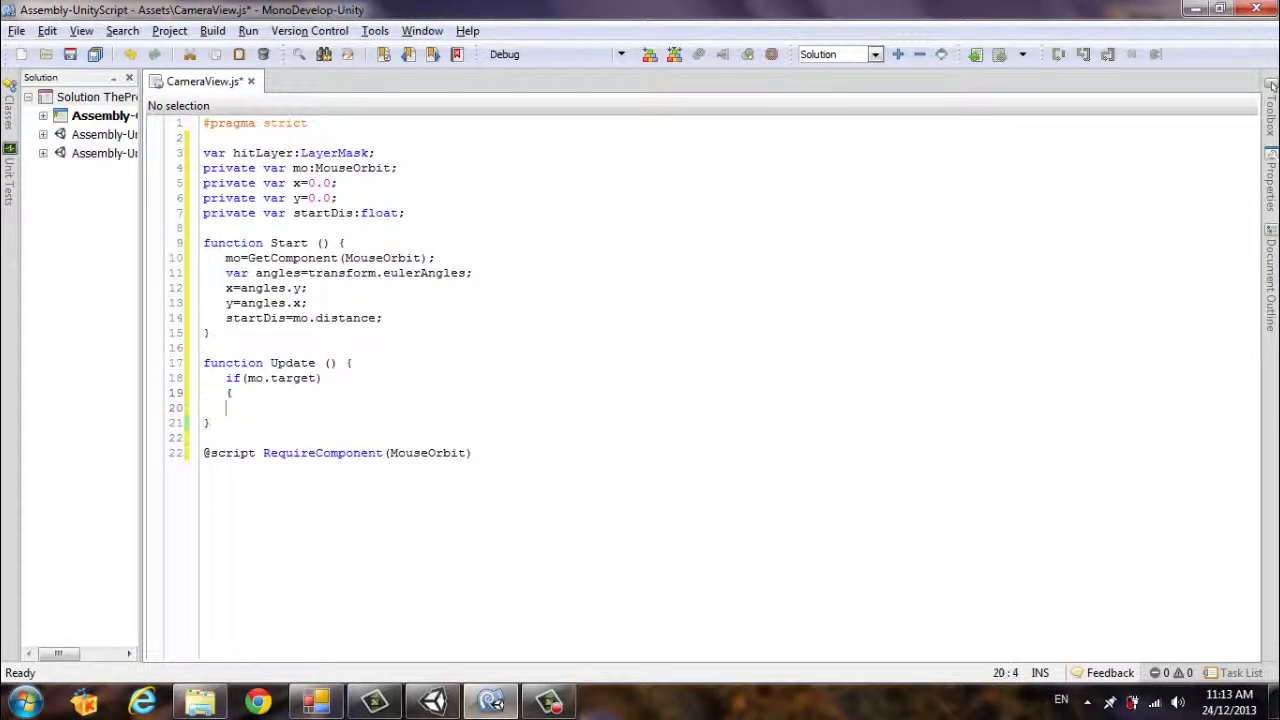
key("Return")
type("}")
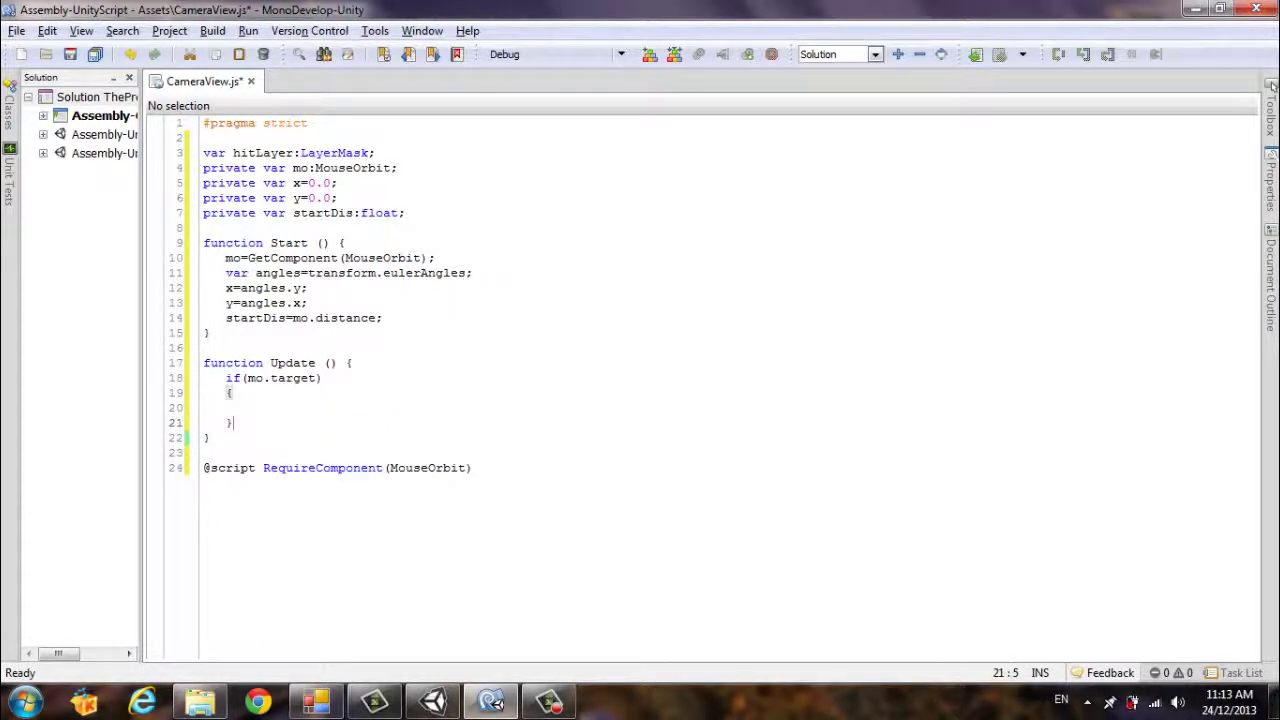
key("Up")
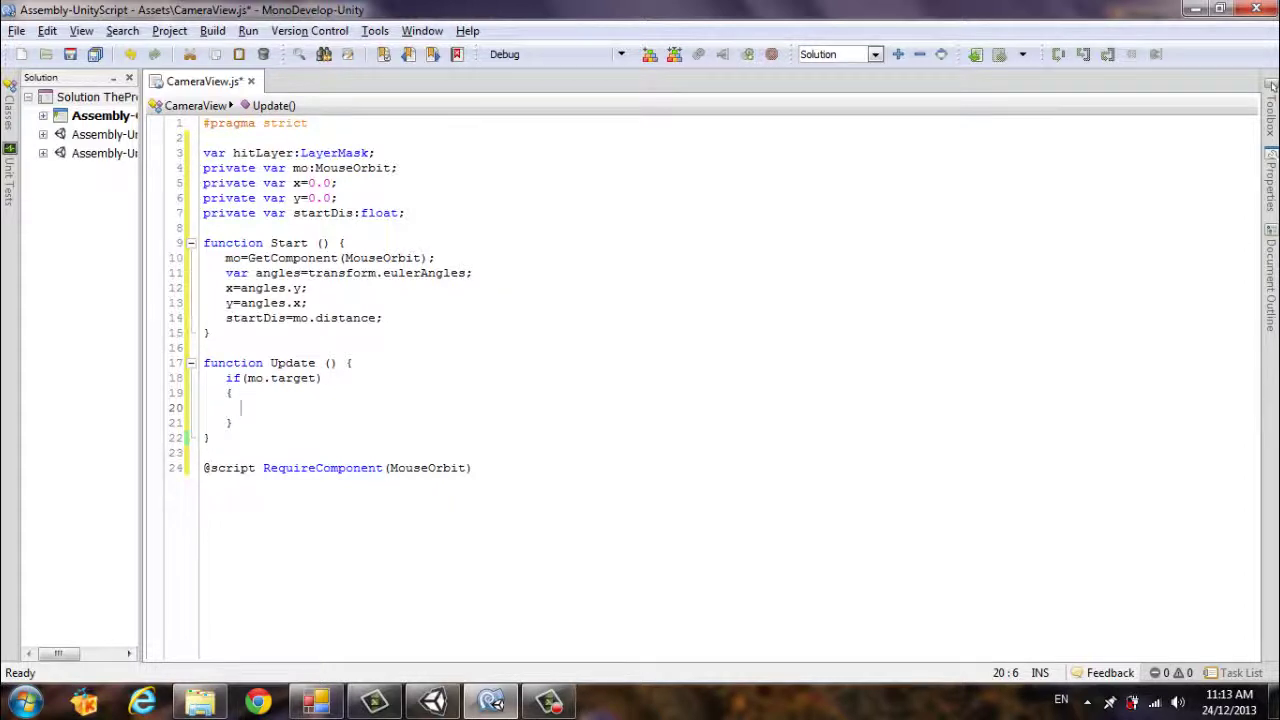
Step: Inside the block, start the line x+=Input.GetAxis("Mouse X"
type("x")
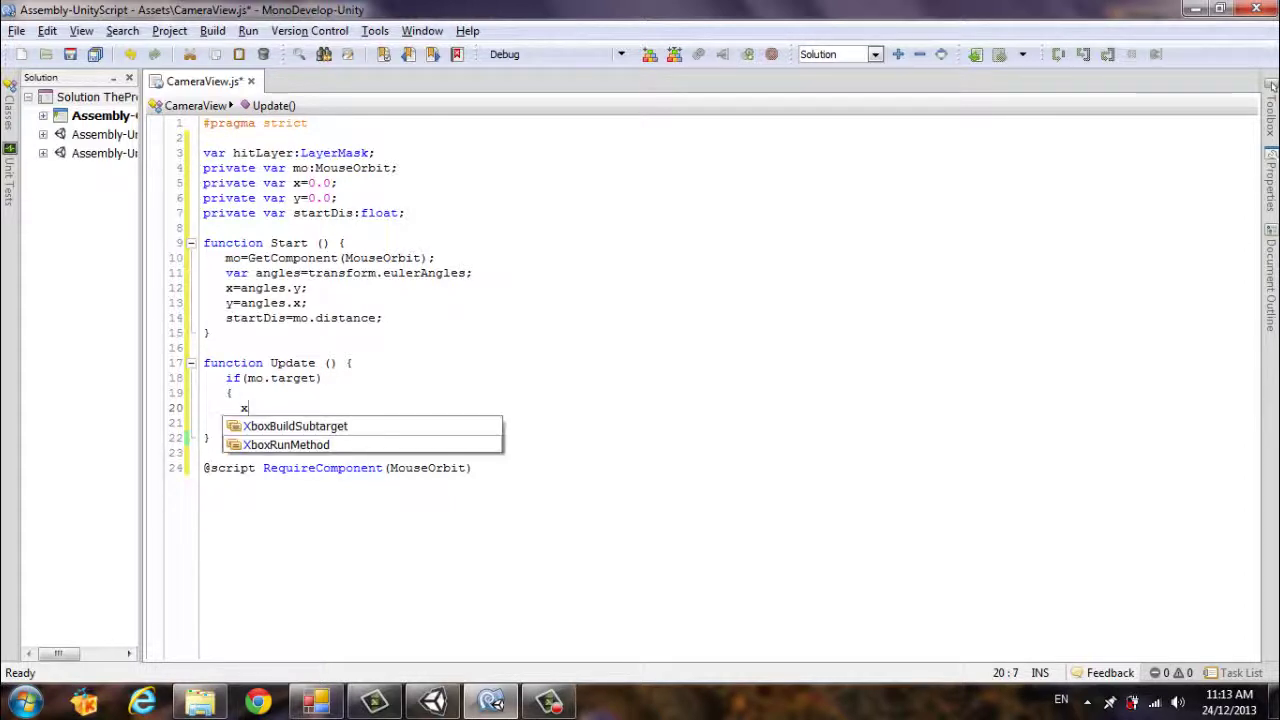
type("+")
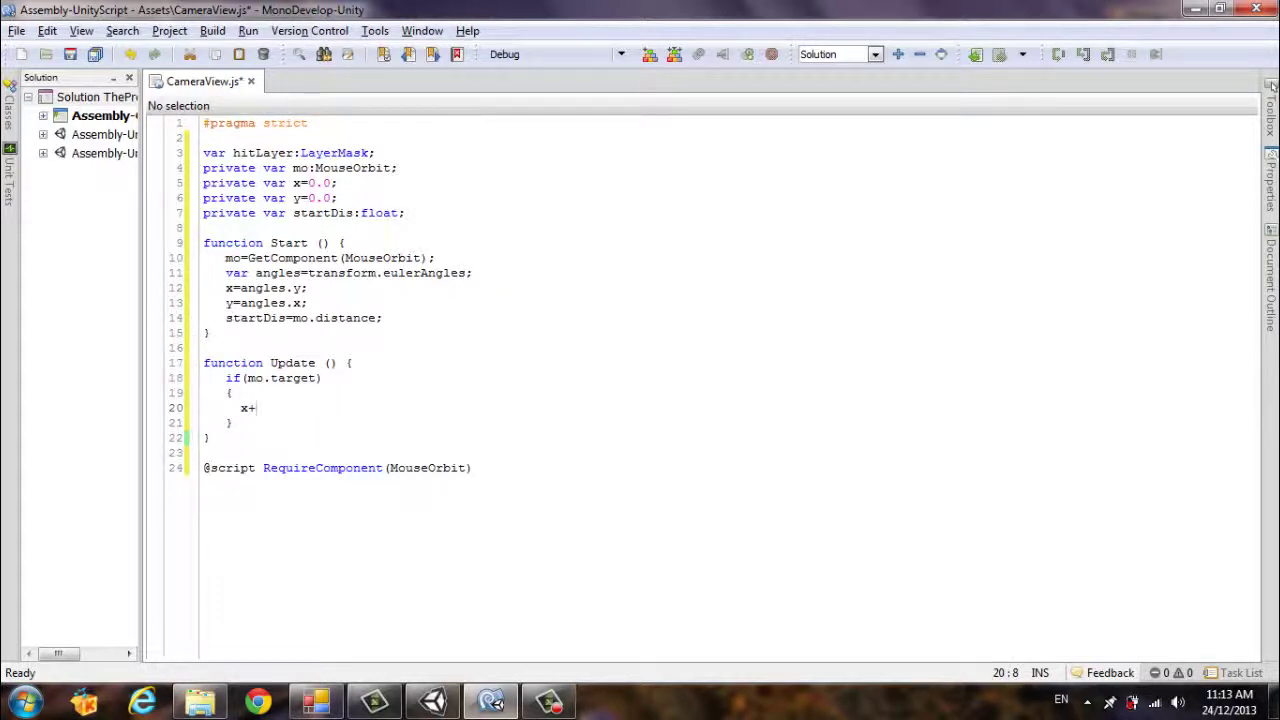
type("=In")
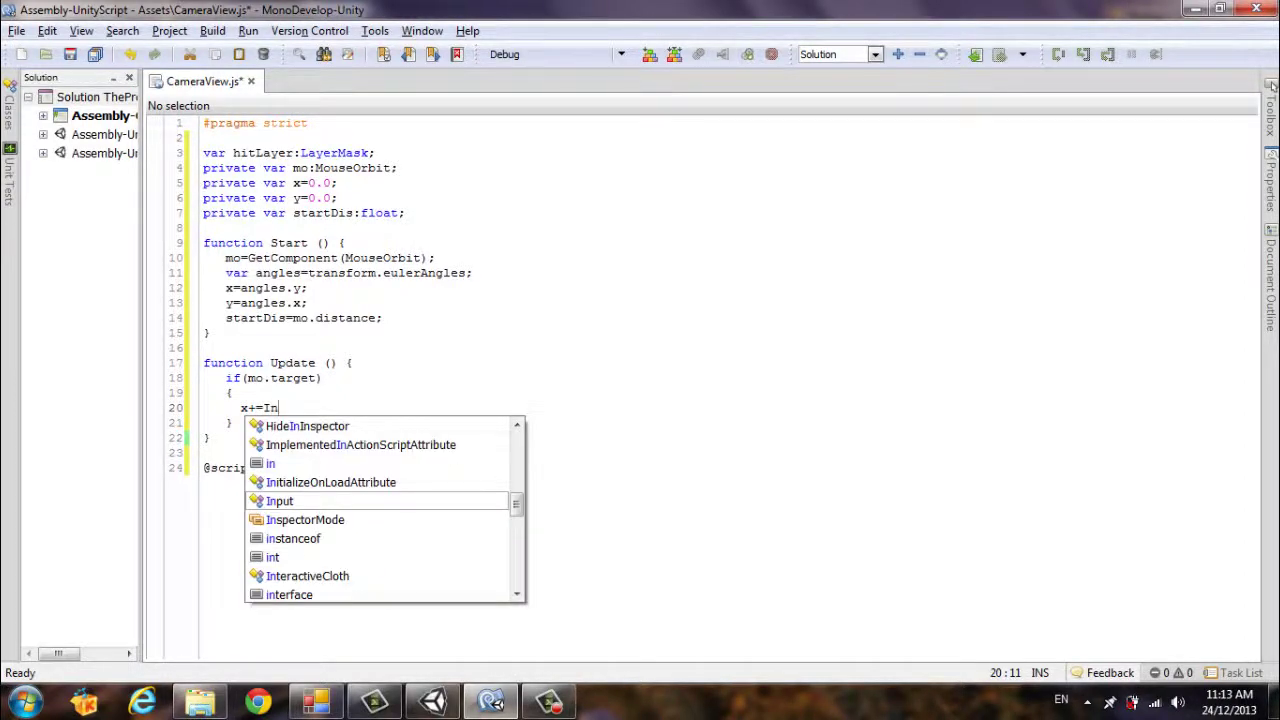
type("oou")
key("BackSpace")
key("BackSpace")
key("BackSpace")
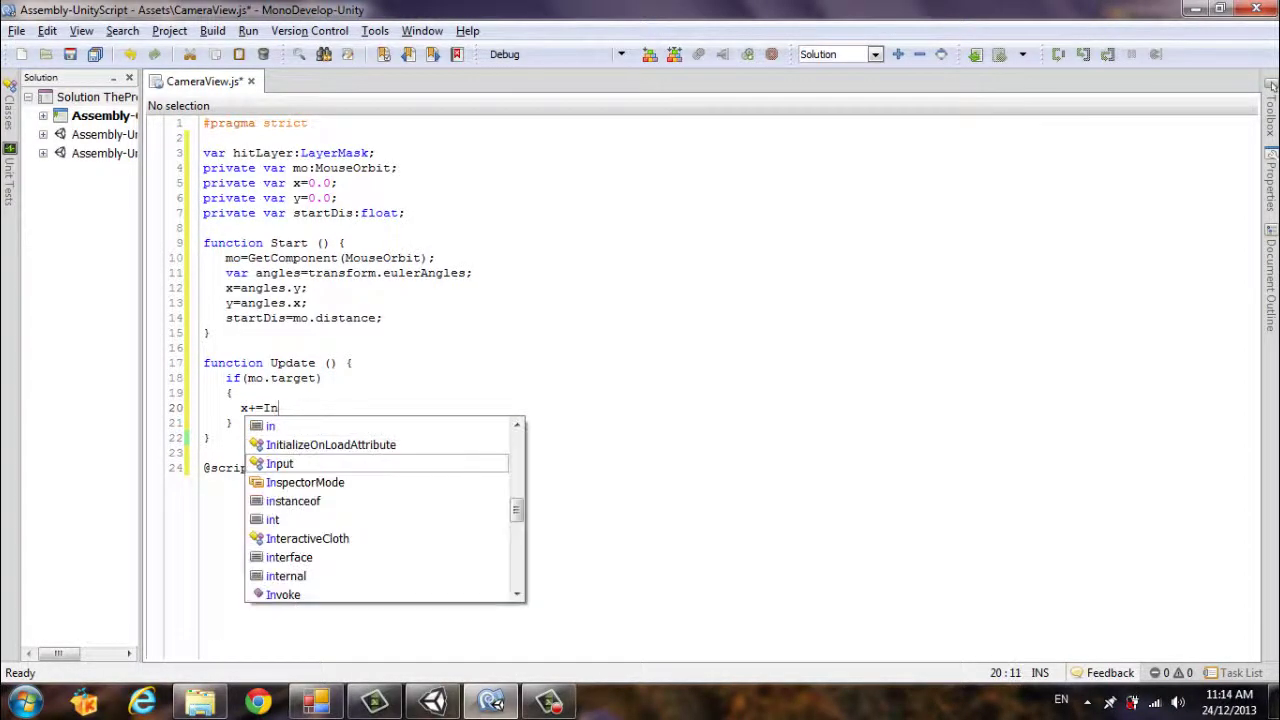
type("p")
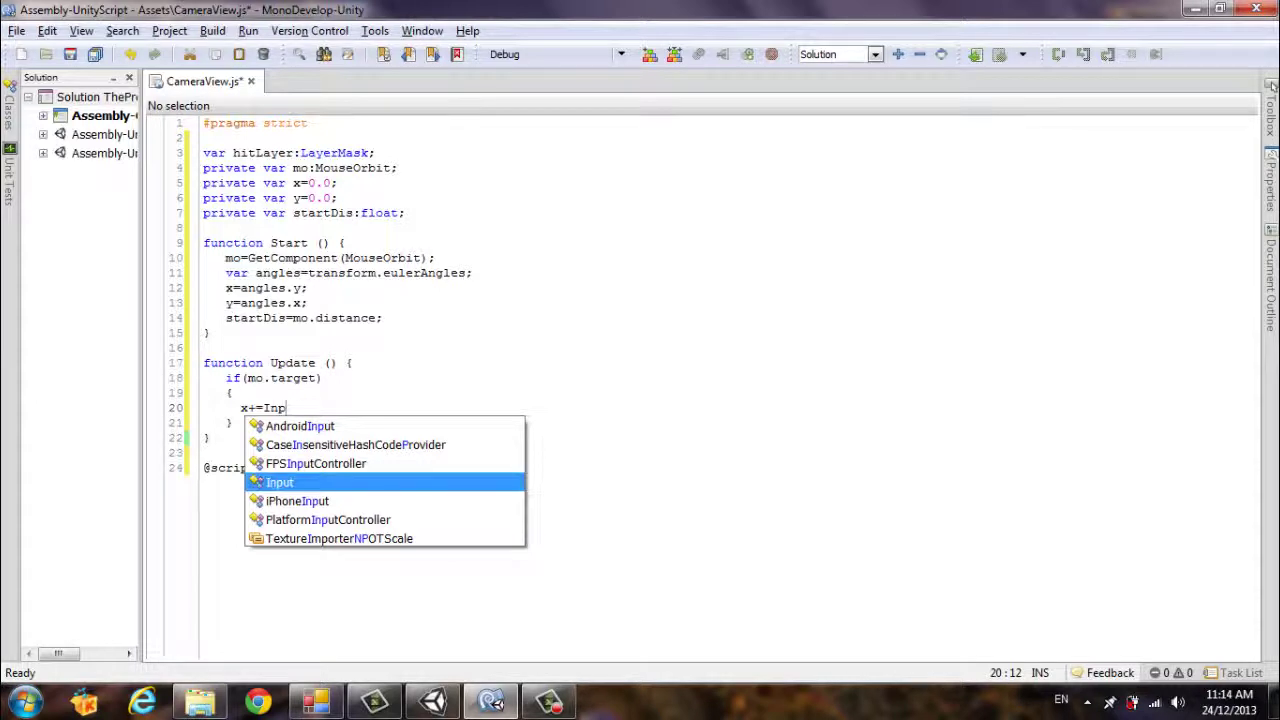
key("Return")
type(".G")
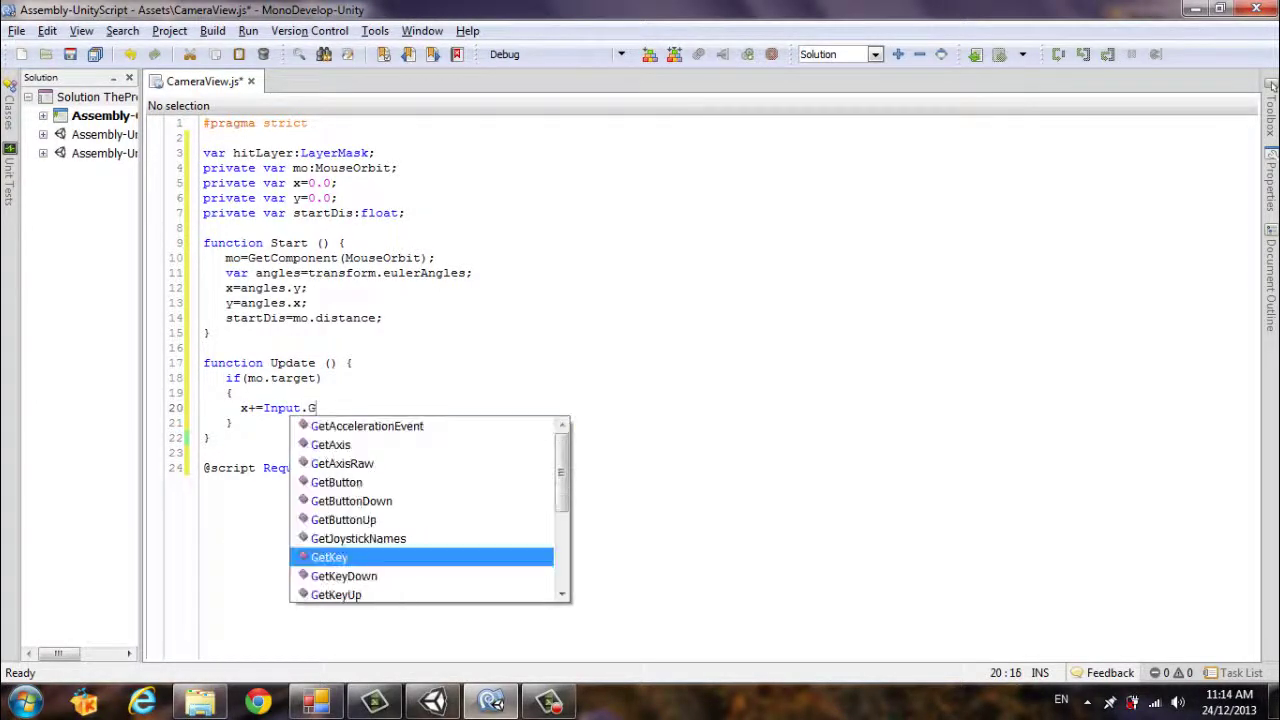
type("etA")
key("Return")
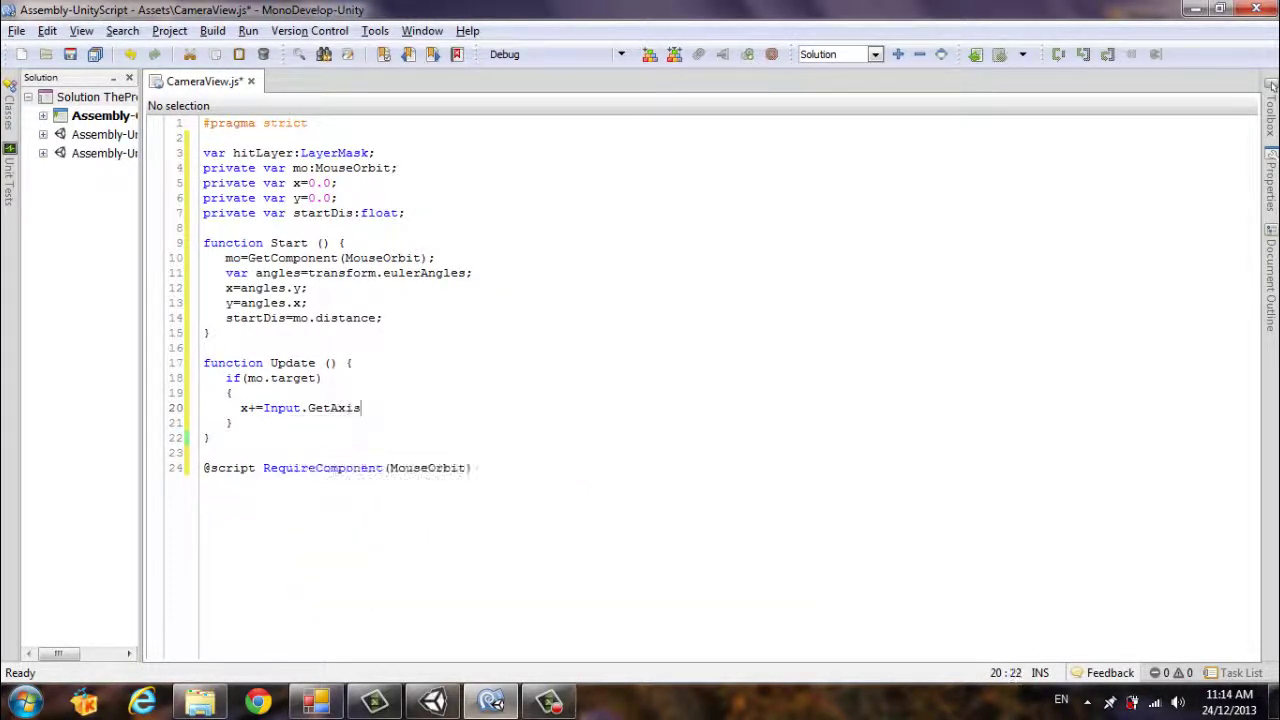
type("()")
type("\"")
type("Mouse")
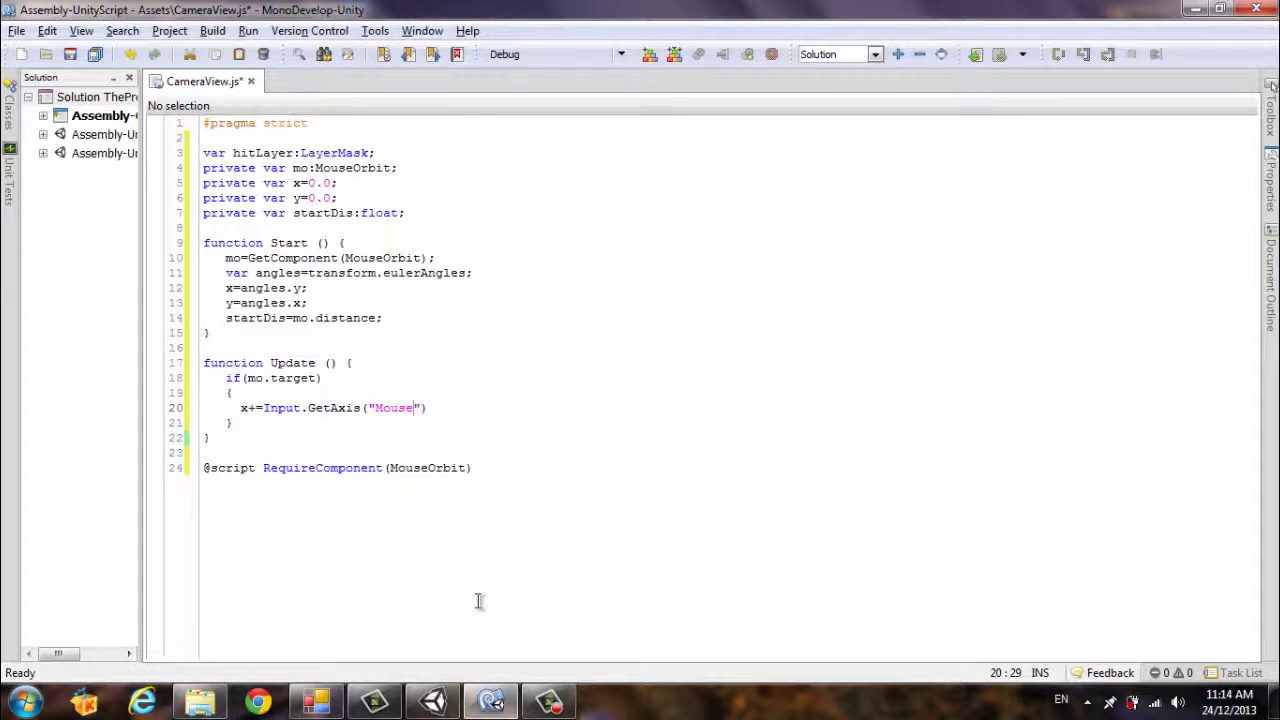
type(" X")
Step: Look up the Mouse X and Mouse Y axis names in Unity's Input Manager, then return to CameraView.js
left_click(434, 703)
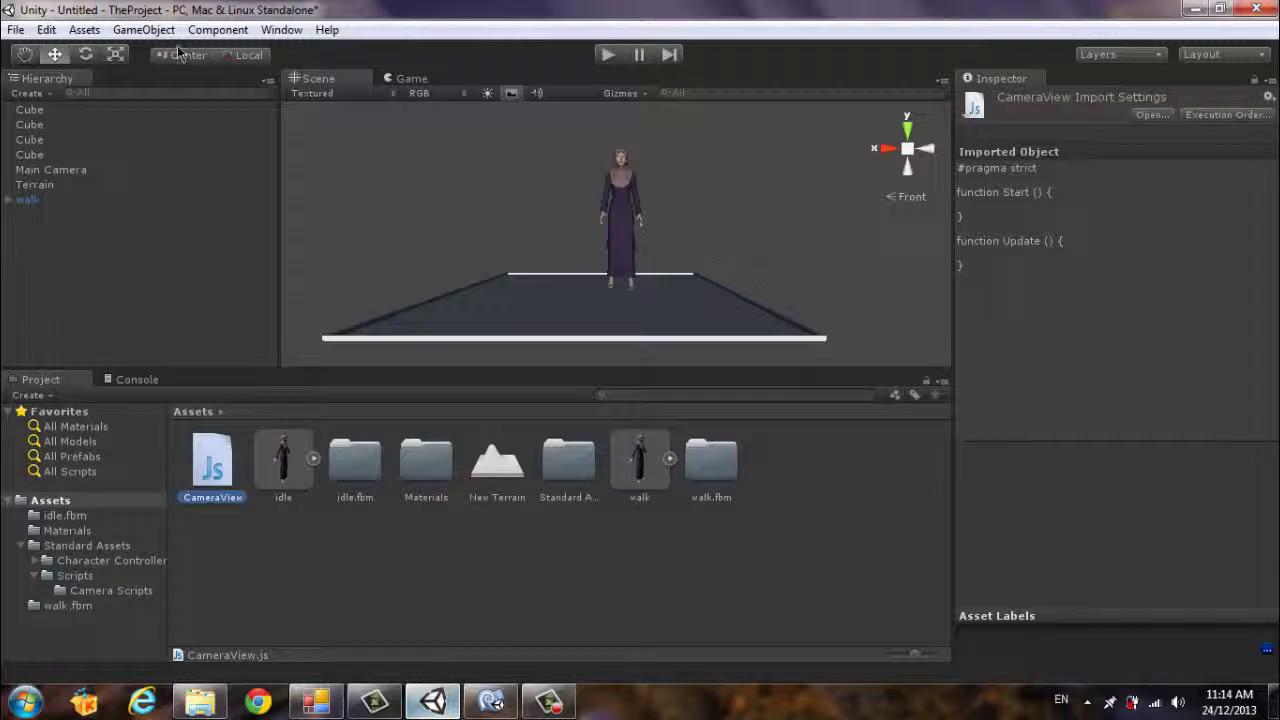
left_click(46, 30)
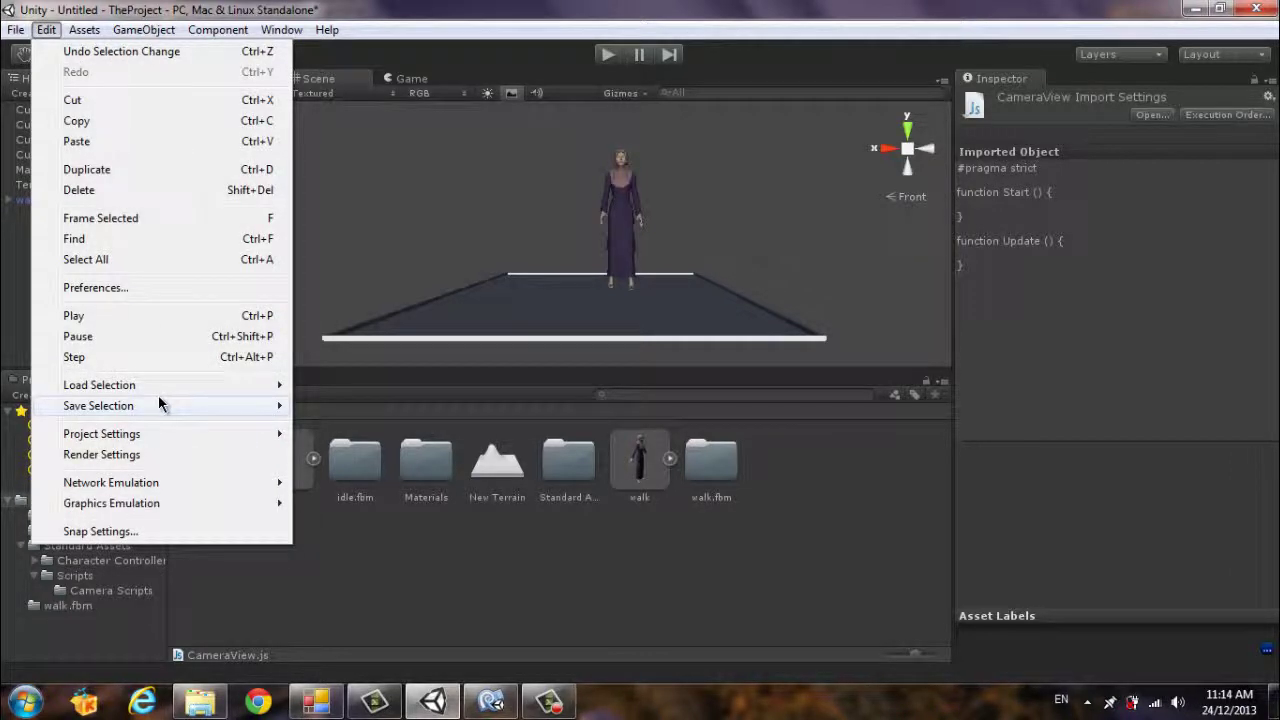
mouse_move(147, 438)
left_click(320, 438)
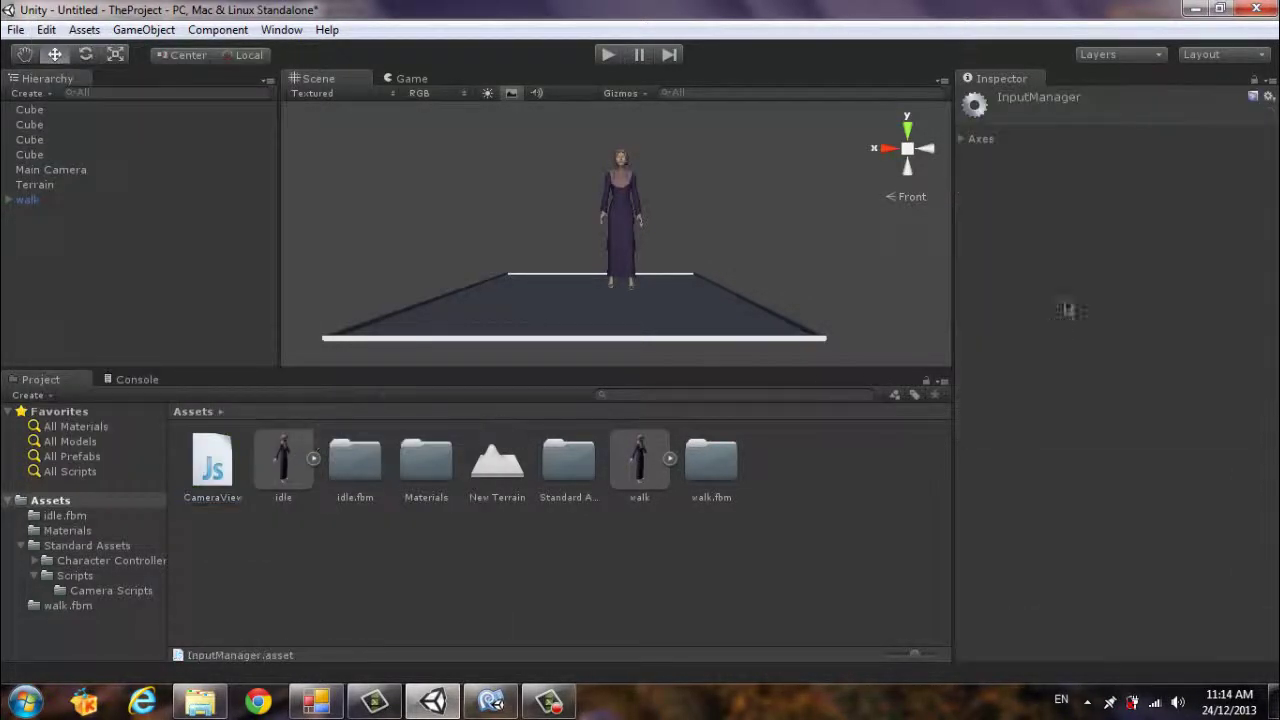
left_click(966, 143)
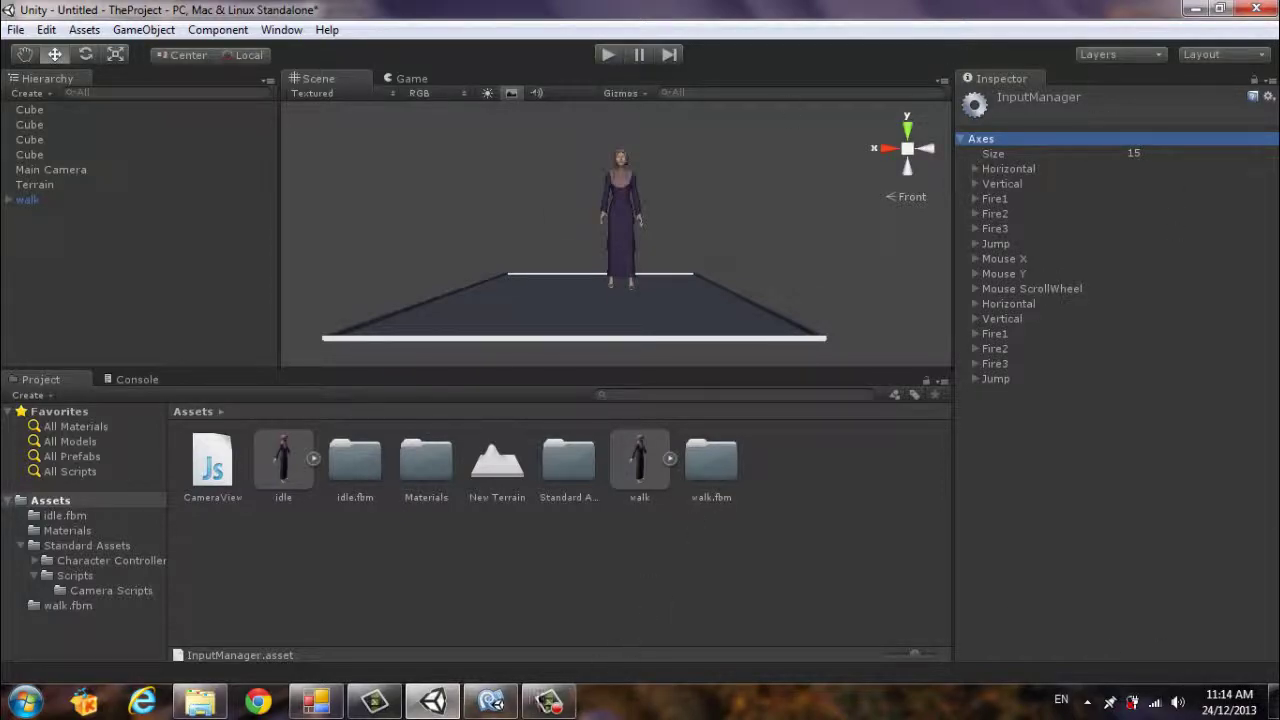
left_click(490, 700)
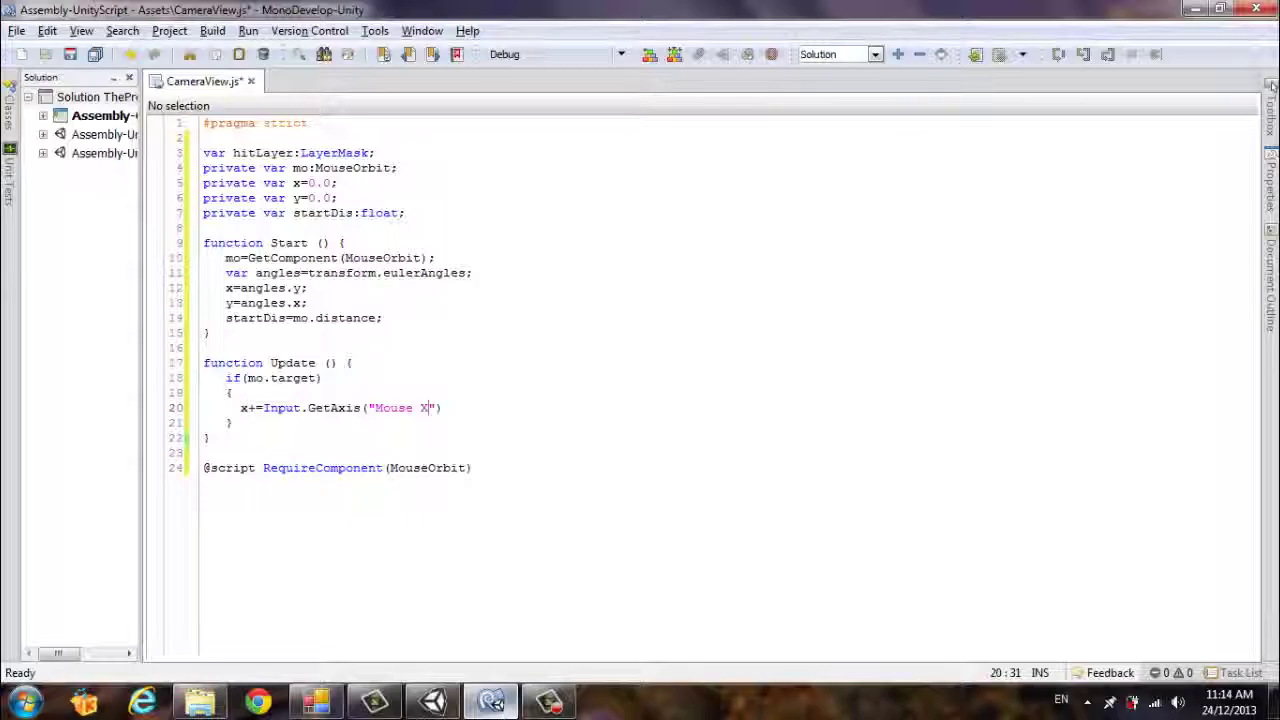
Step: Append *ct.xspeed*0.02 to the x line and begin y-=Input.GetAxis("Mouse Y") below it
left_click(464, 406)
key("Up")
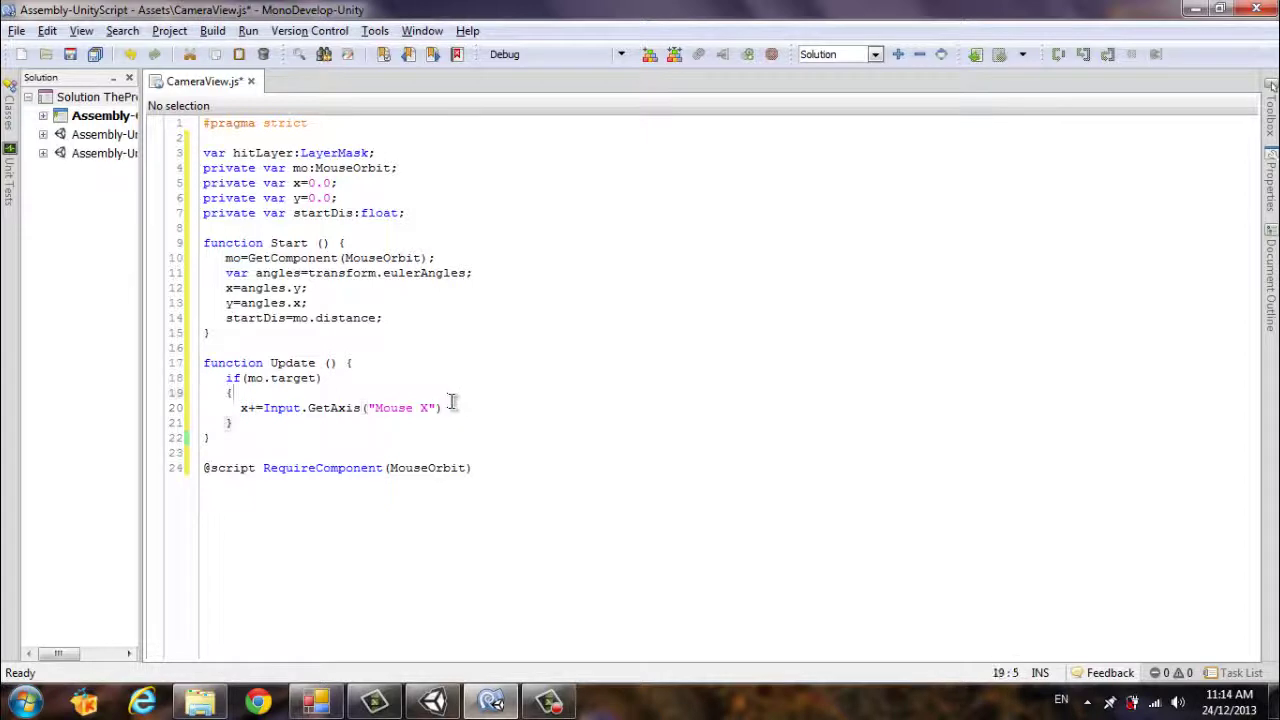
key("Down")
type("*")
type("ct.")
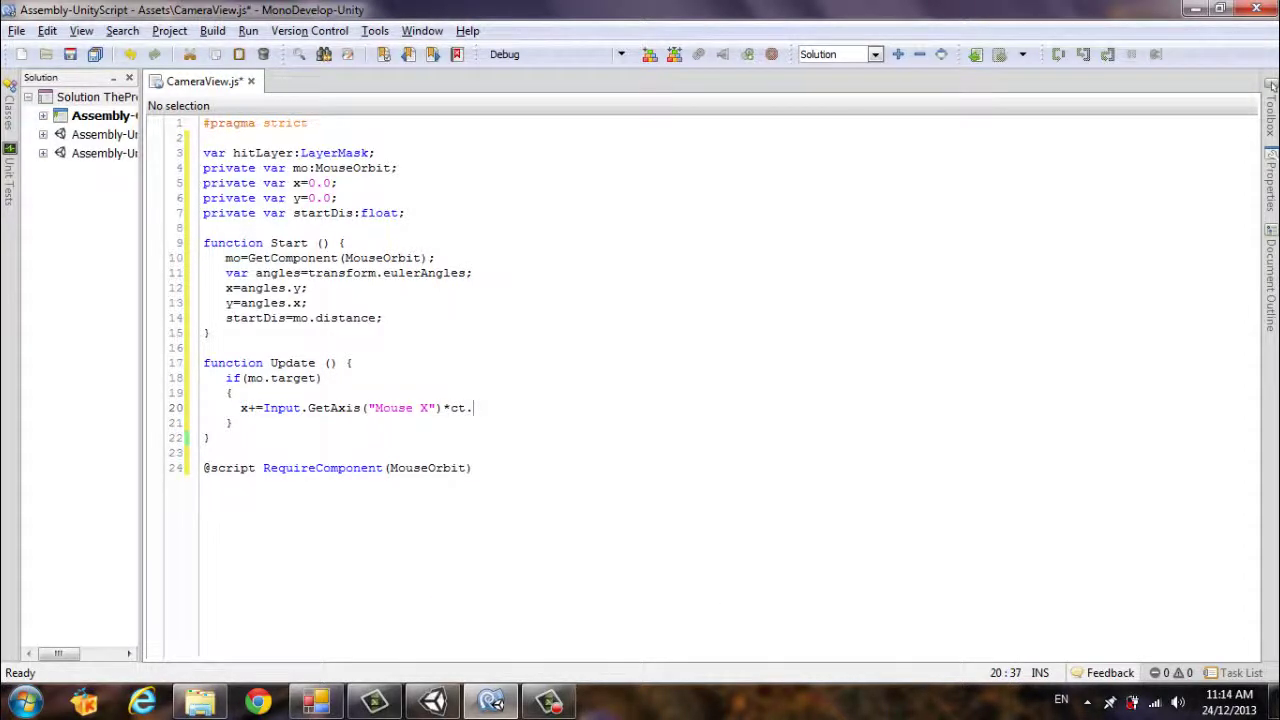
type("x")
type("speed")
type("*0.02;")
key("Return")
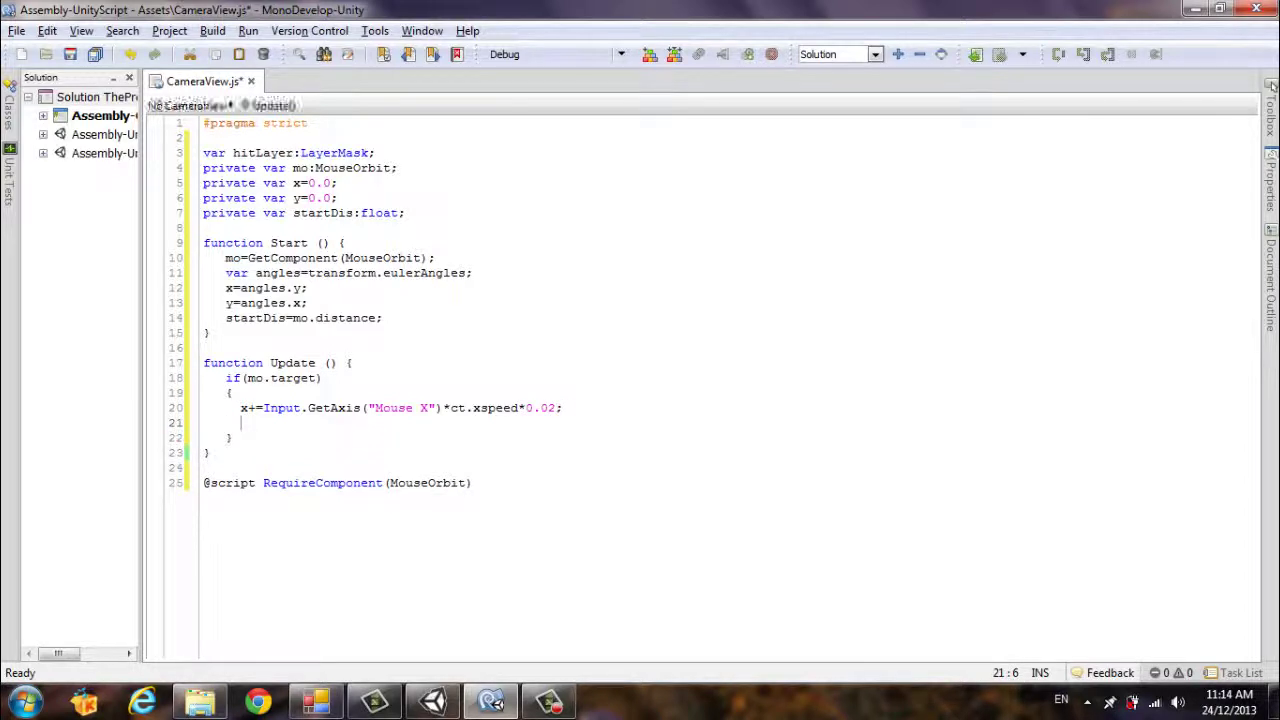
type("y-")
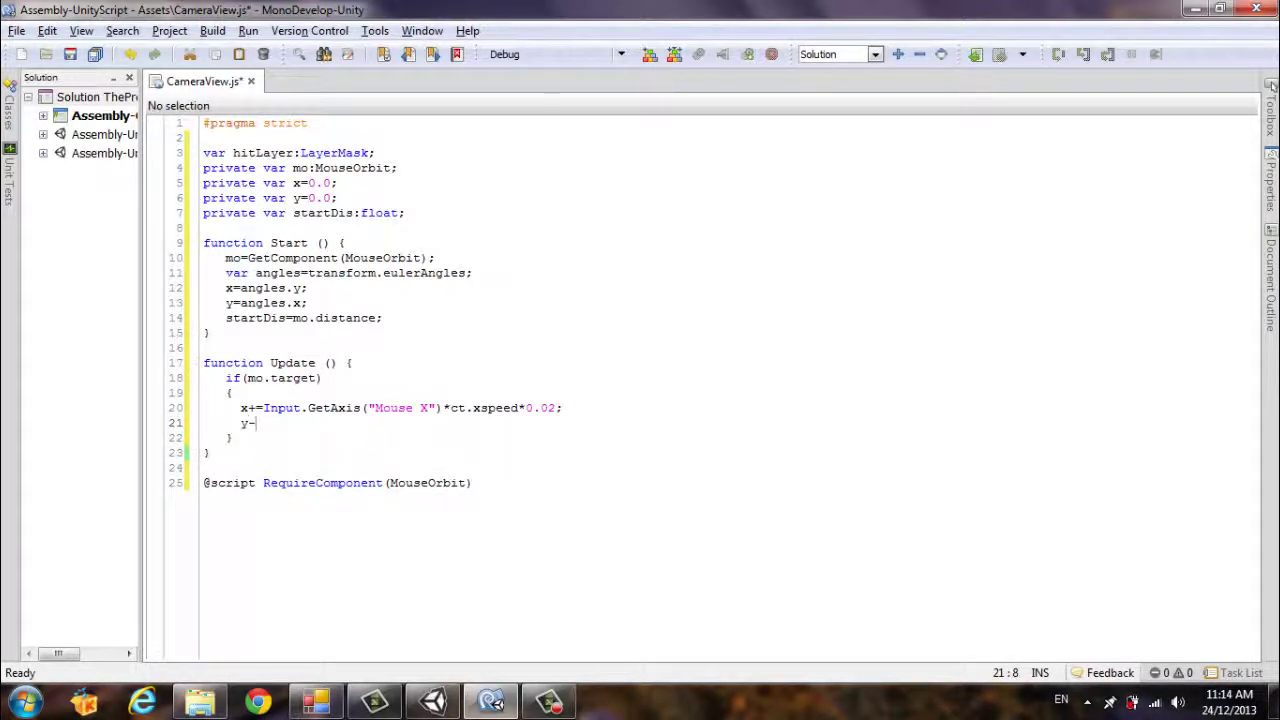
type("=In")
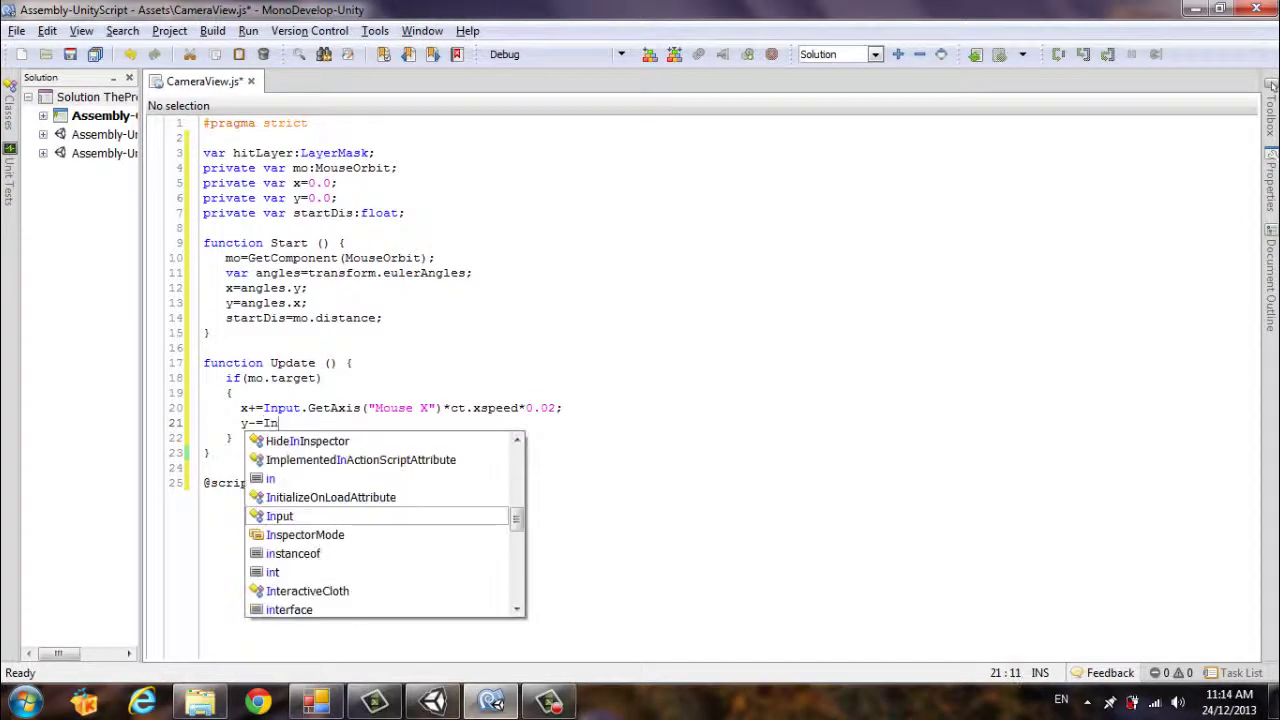
type("put.")
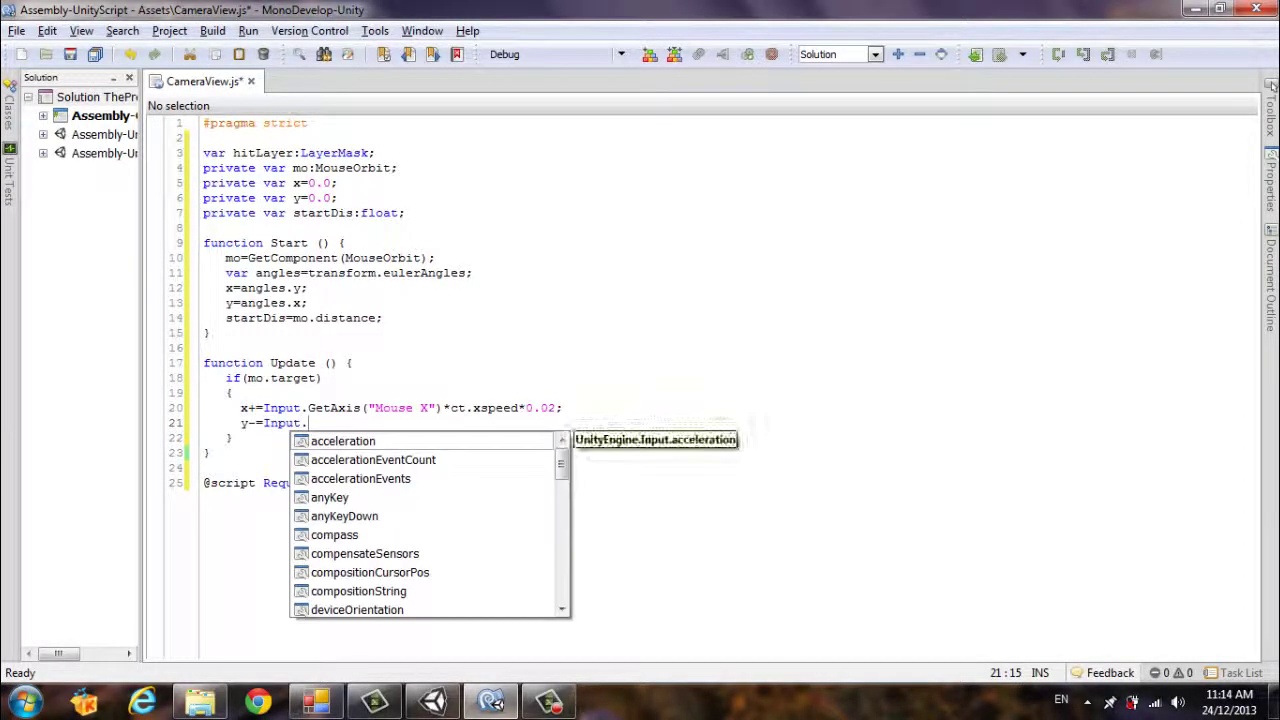
type("ge")
type("ta")
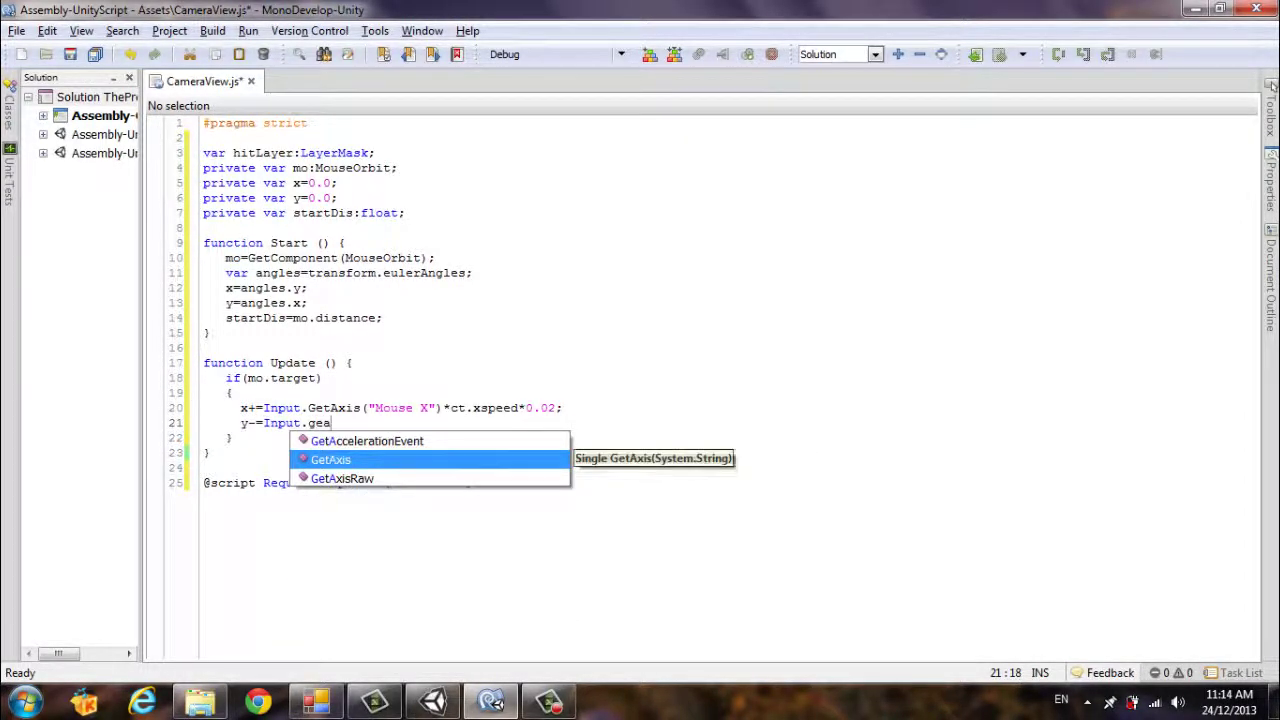
key("Return")
type("(Mou")
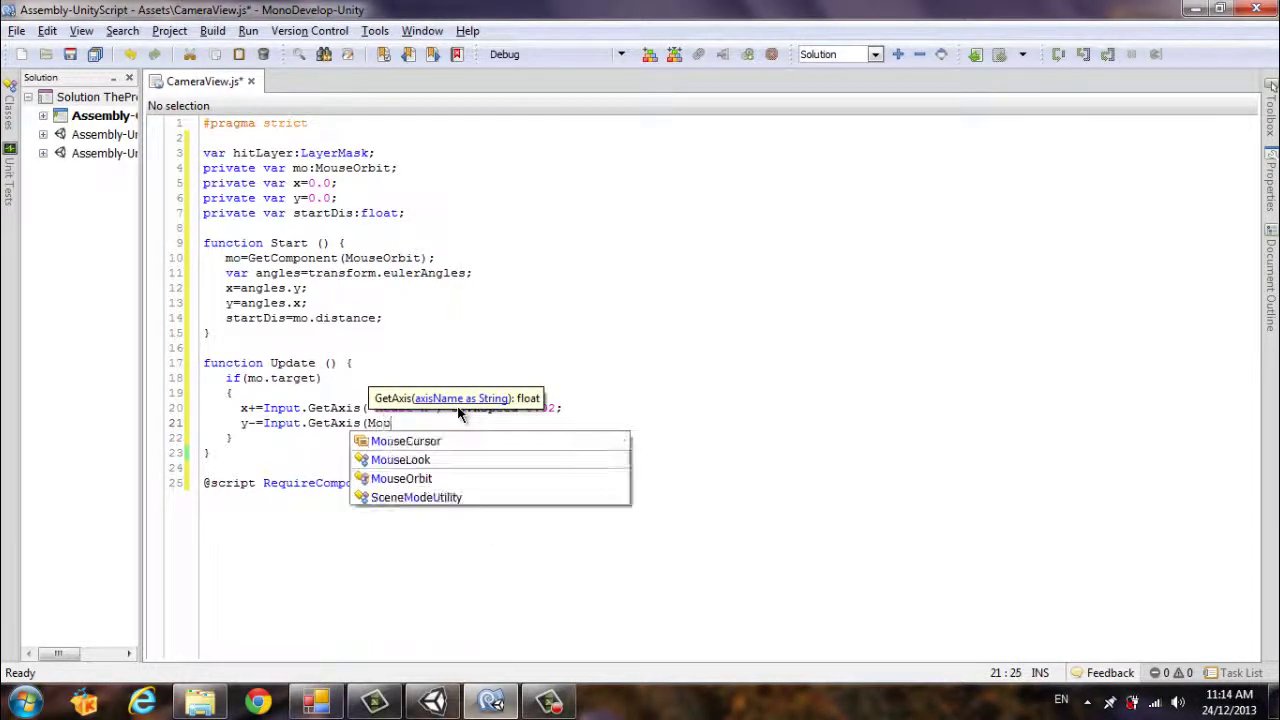
type("s")
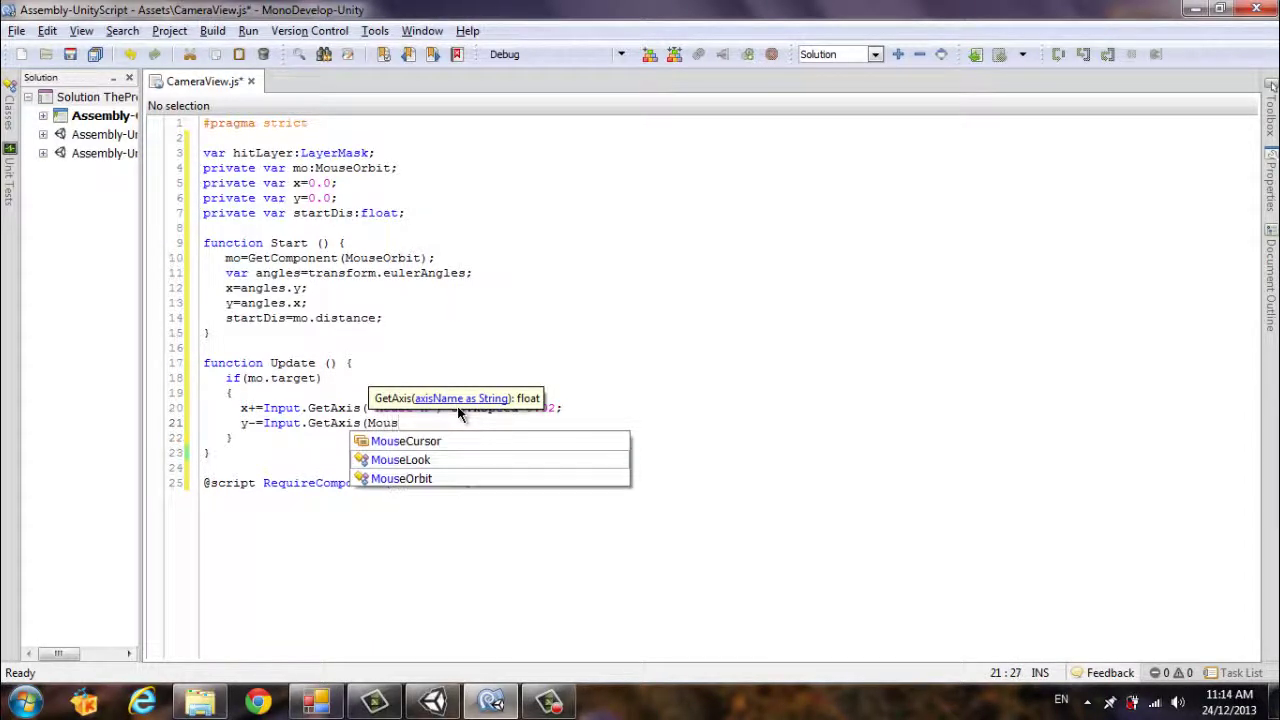
type("e")
key("Escape")
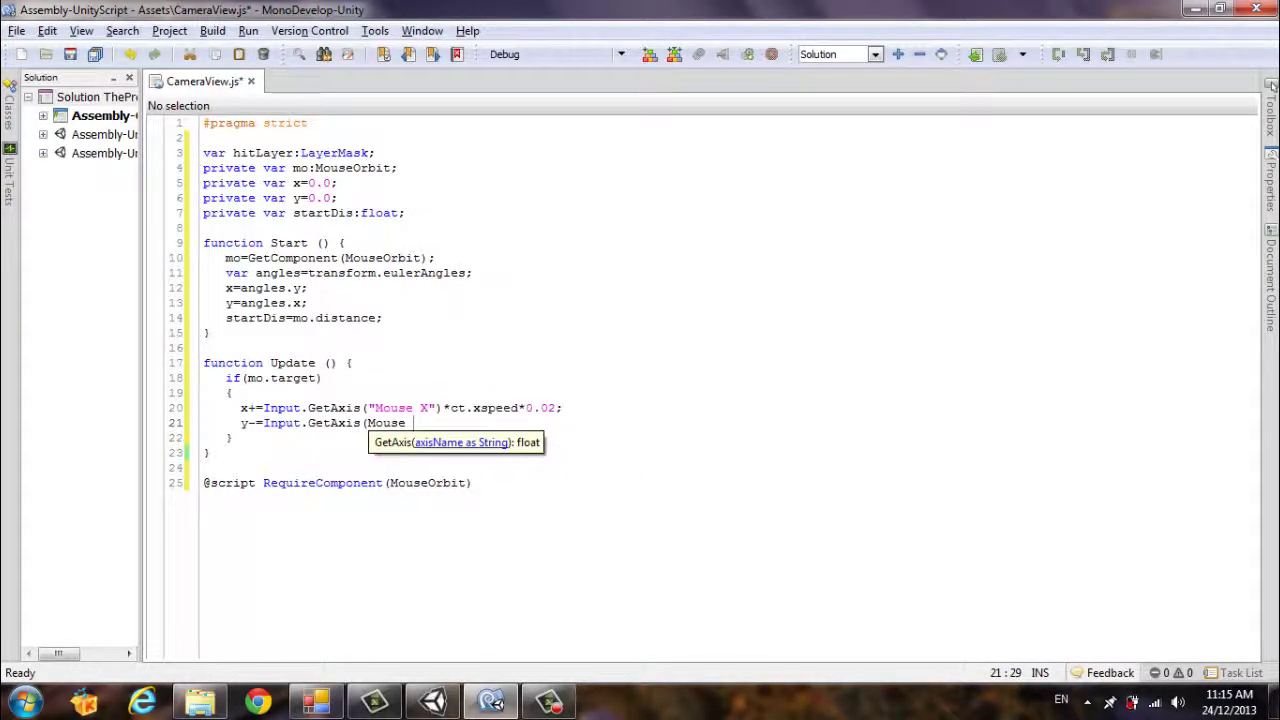
key("BackSpace")
key("BackSpace")
key("BackSpace")
key("BackSpace")
key("BackSpace")
key("BackSpace")
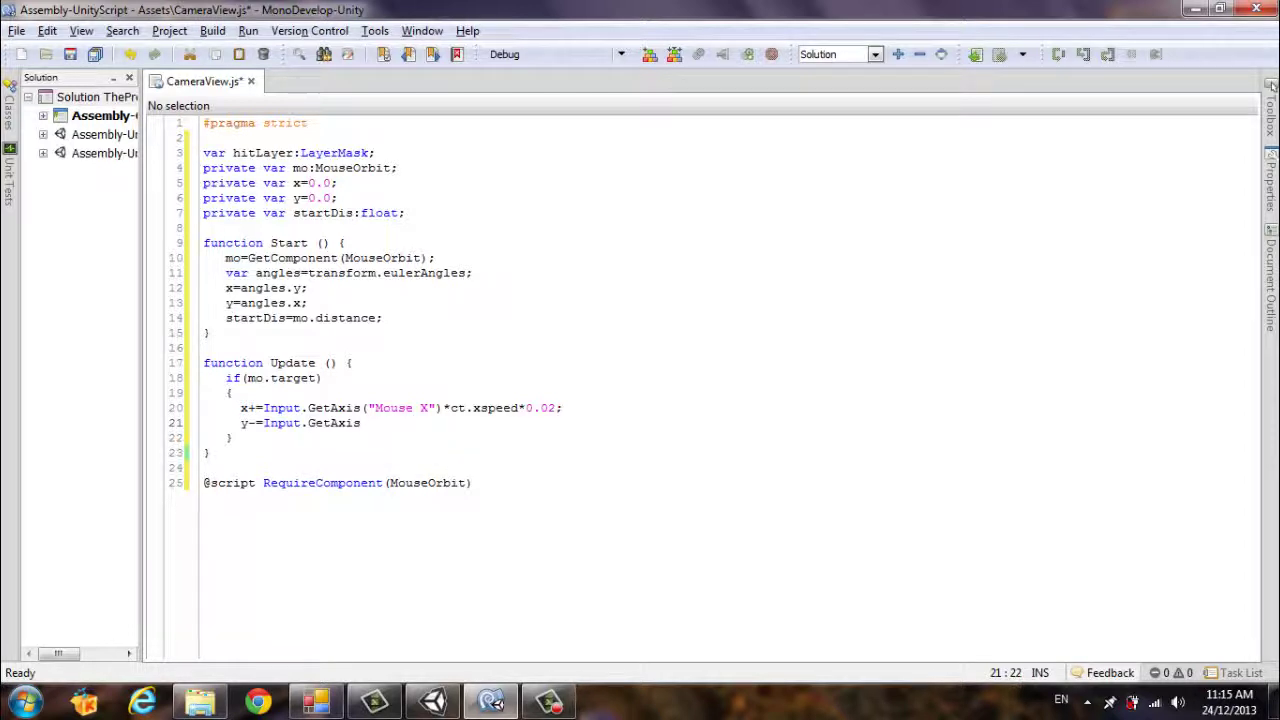
type("(\"Mouse")
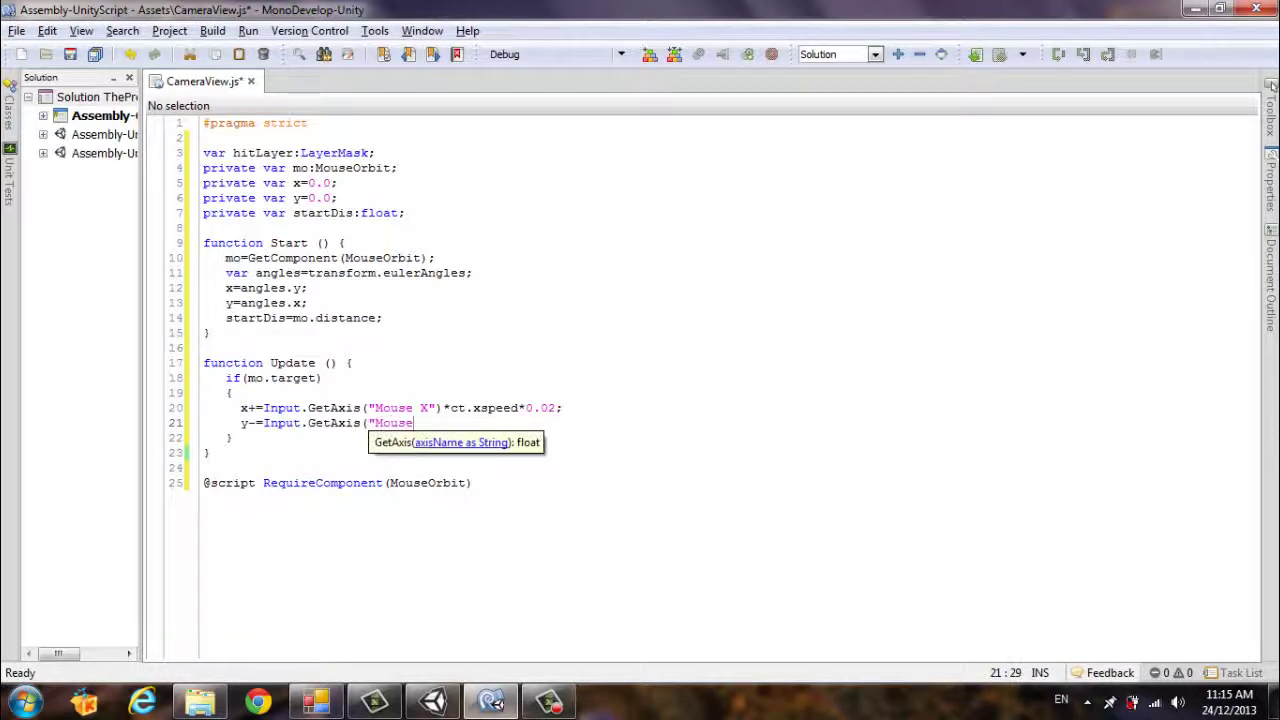
type(" Y")
type(")")
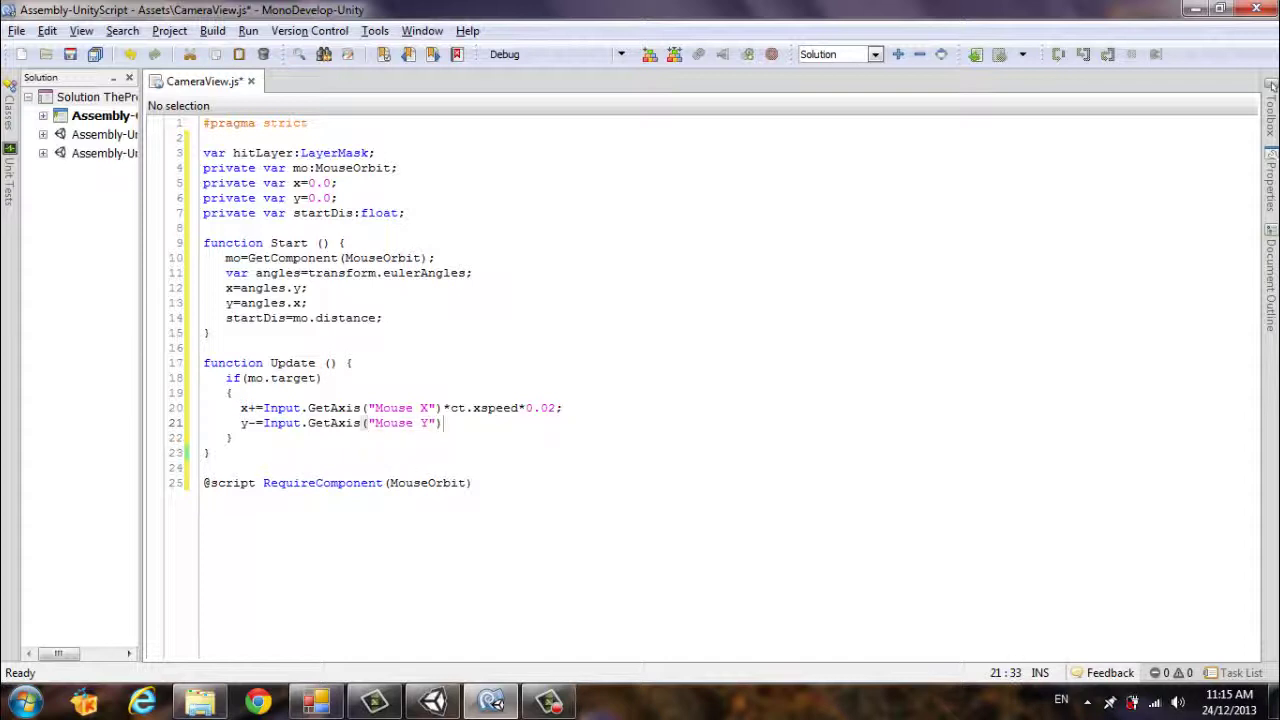
type("*c")
key("BackSpace")
Step: Correct the x line to mo.xSpeed and finish the y line with *mo.ySpeed*0.02;
left_click(452, 408)
key("BackSpace")
key("BackSpace")
type("mo")
left_click(560, 355)
left_click(470, 423)
type("mo")
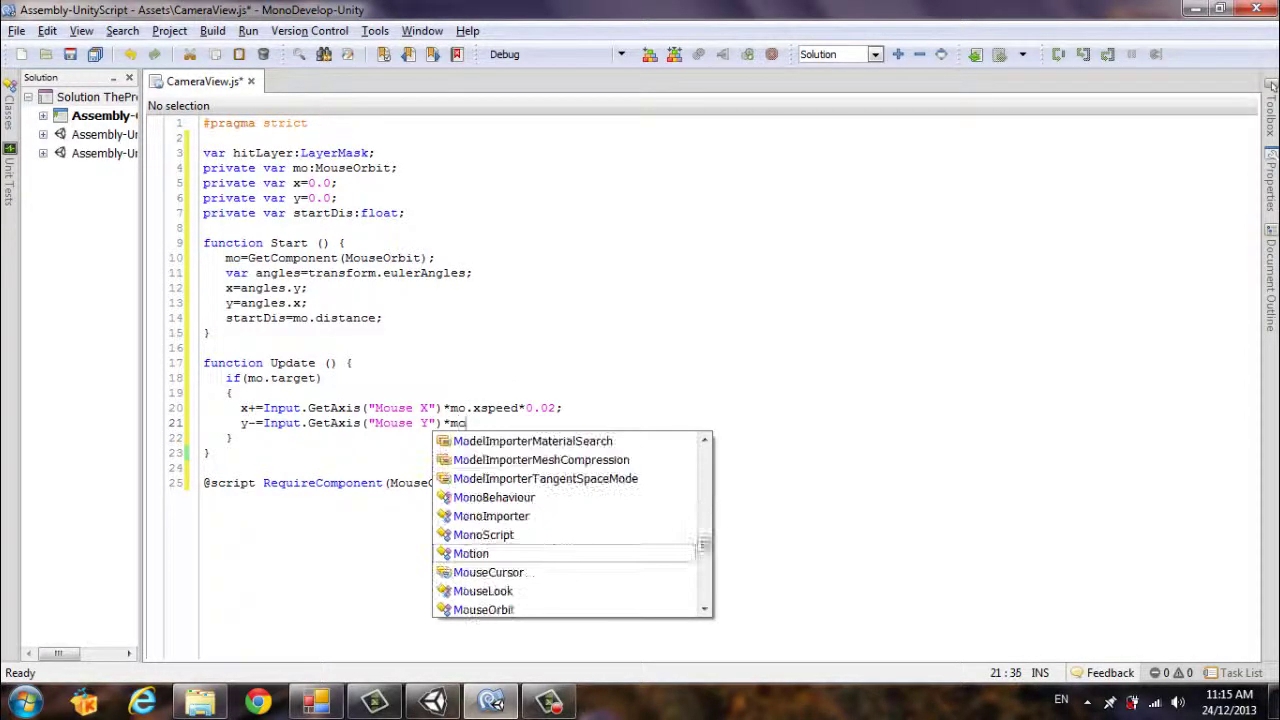
type(".")
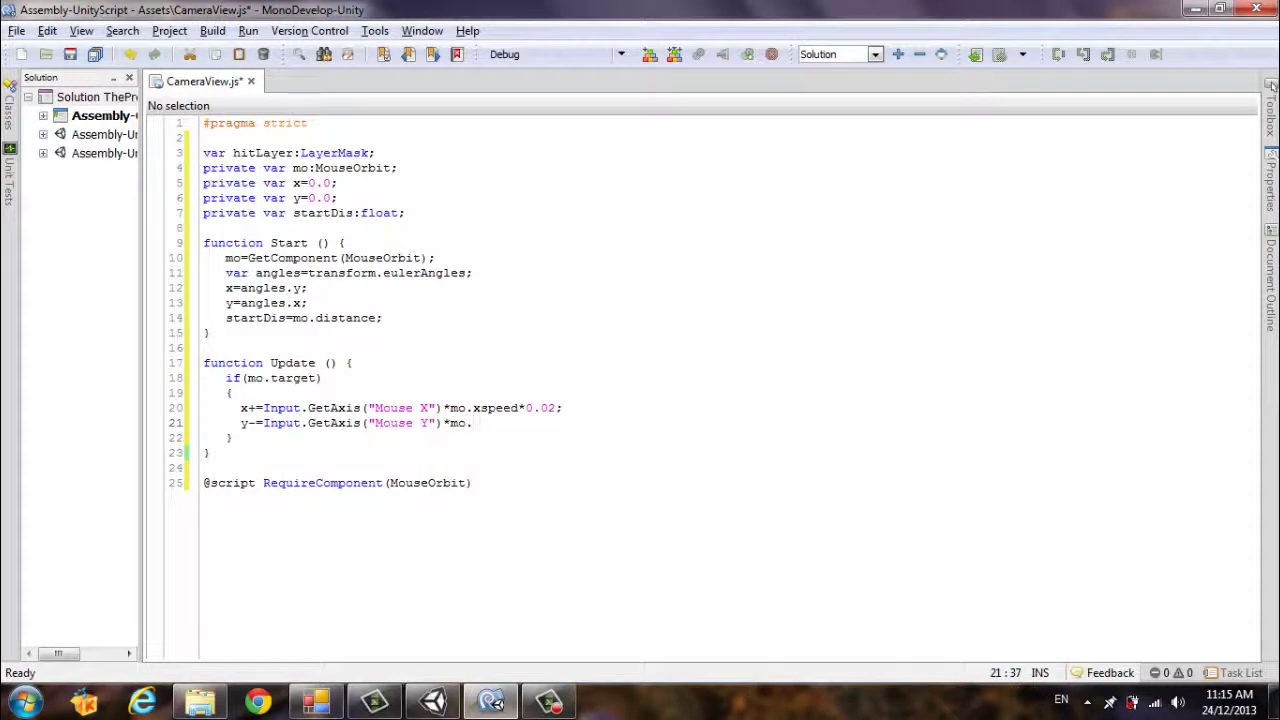
type("y")
type("Spe")
type("ed")
left_click(489, 408)
key("BackSpace")
type("S")
left_click(503, 423)
type("*")
type("0.02")
type(";")
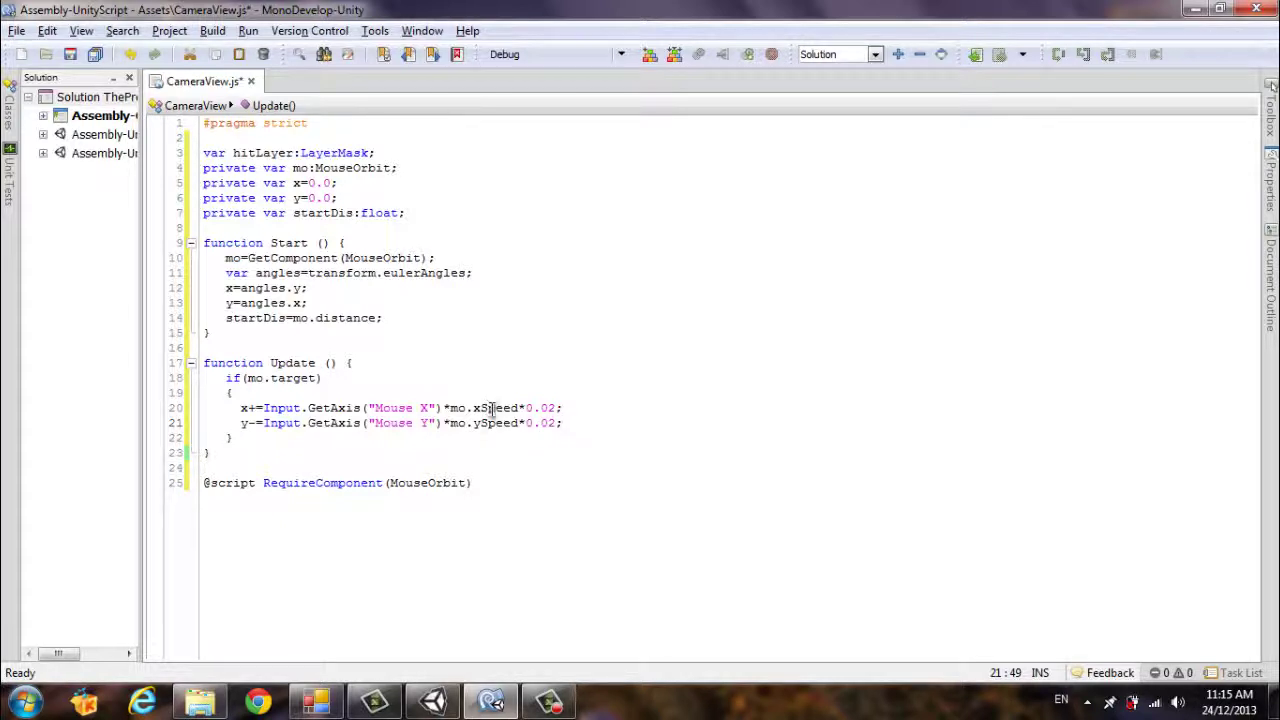
Step: Add y=MouseOrbit.ClampAngle(y,mo.yMinLimit,mo.xMinLimit); below the y update
key("Return")
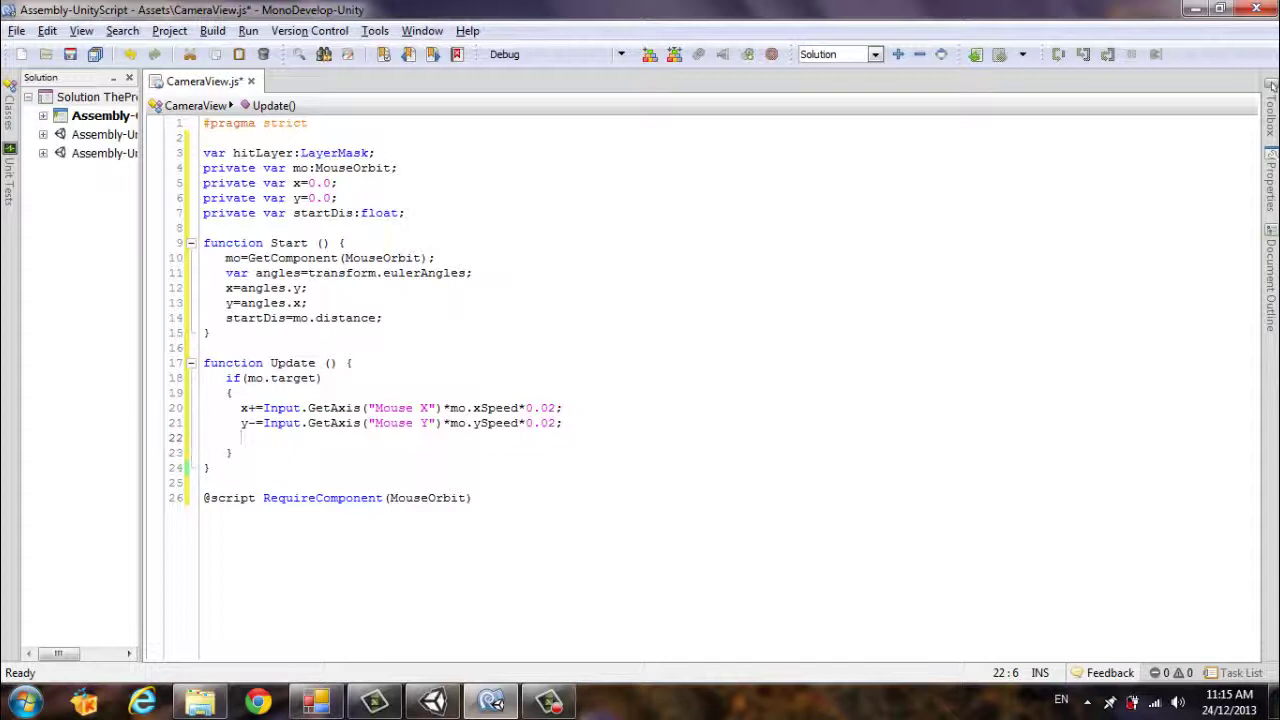
type("y")
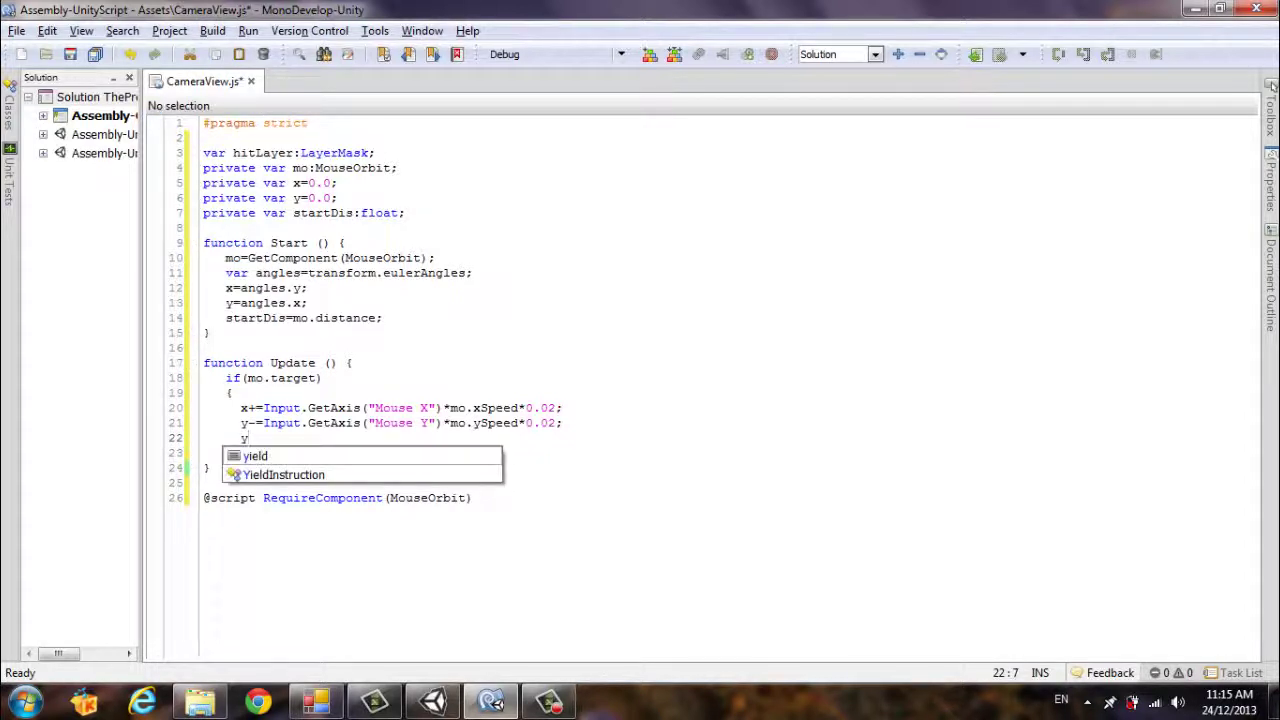
type("=mo")
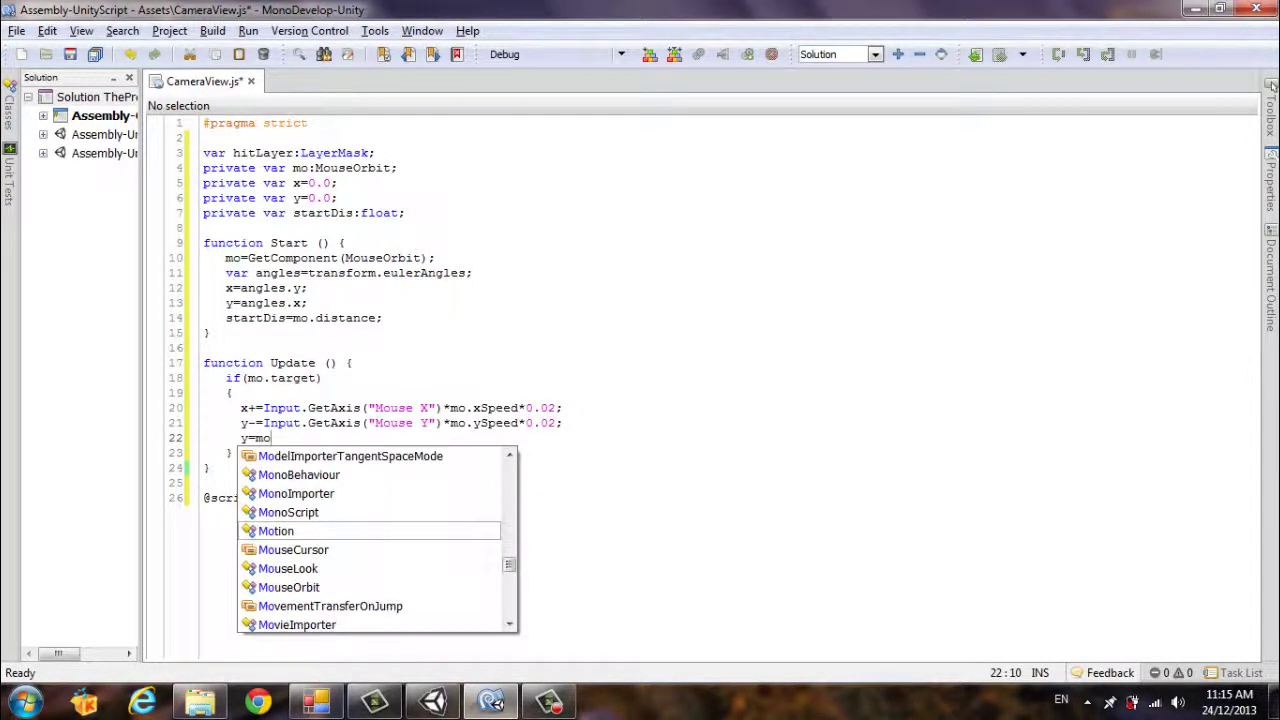
type("use")
key("Down")
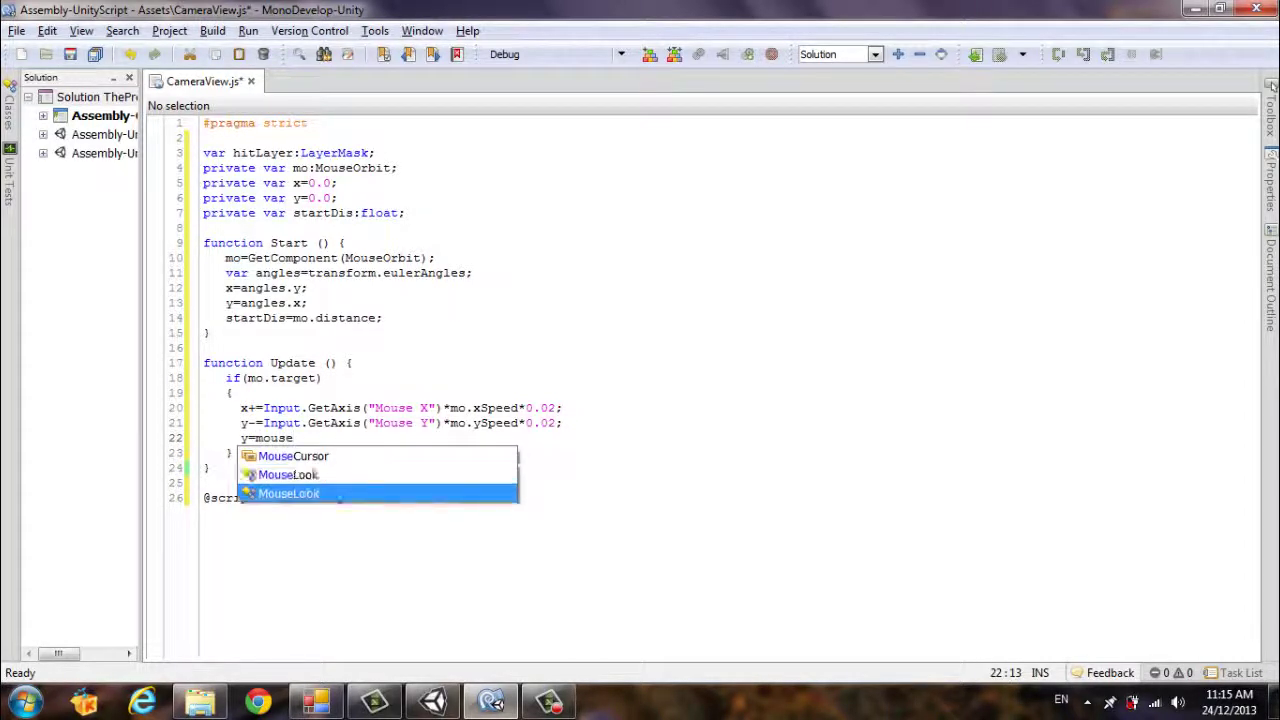
key("Return")
type(".")
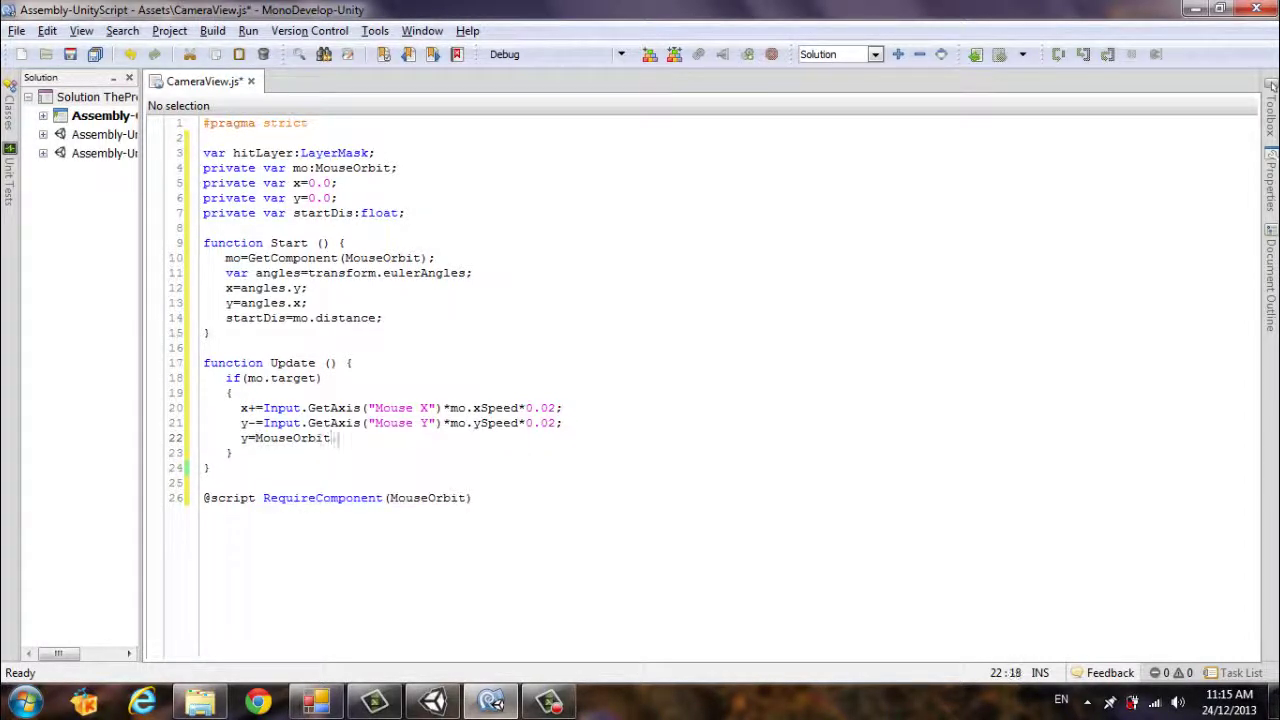
type("c")
key("BackSpace")
key("BackSpace")
type(".Clamp")
type("Angle")
type("(")
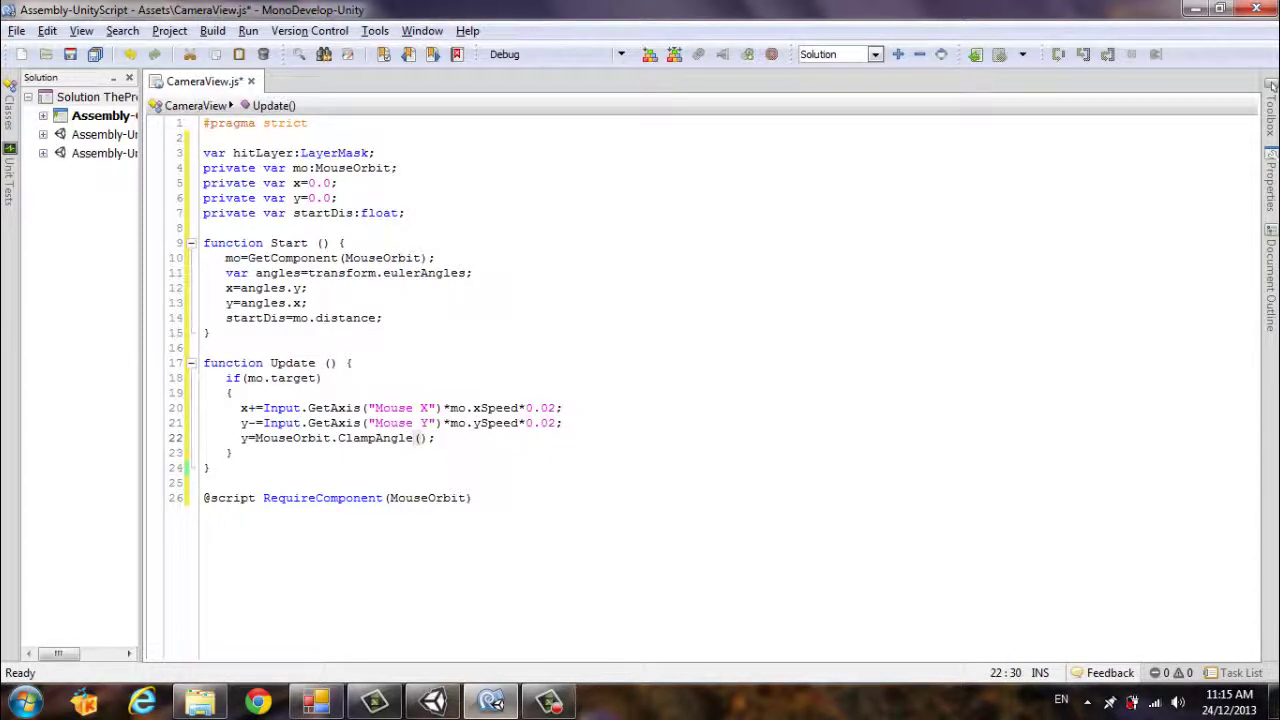
type("y,m")
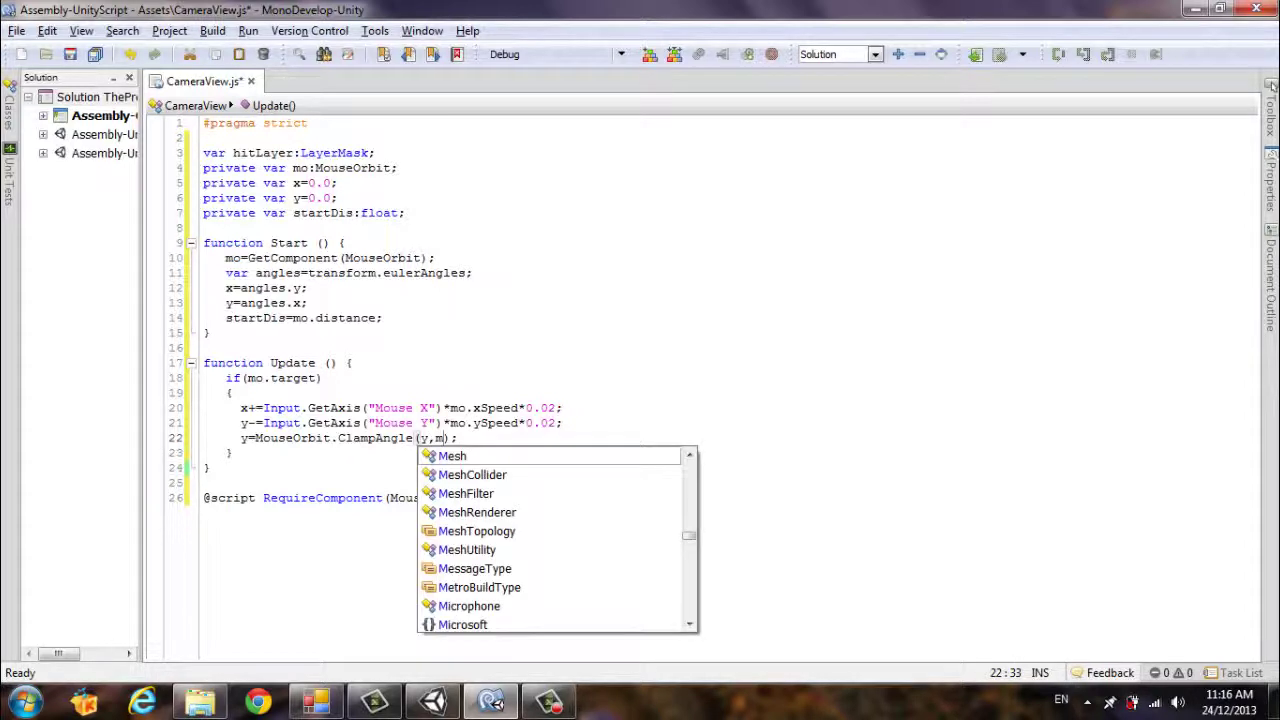
type("o")
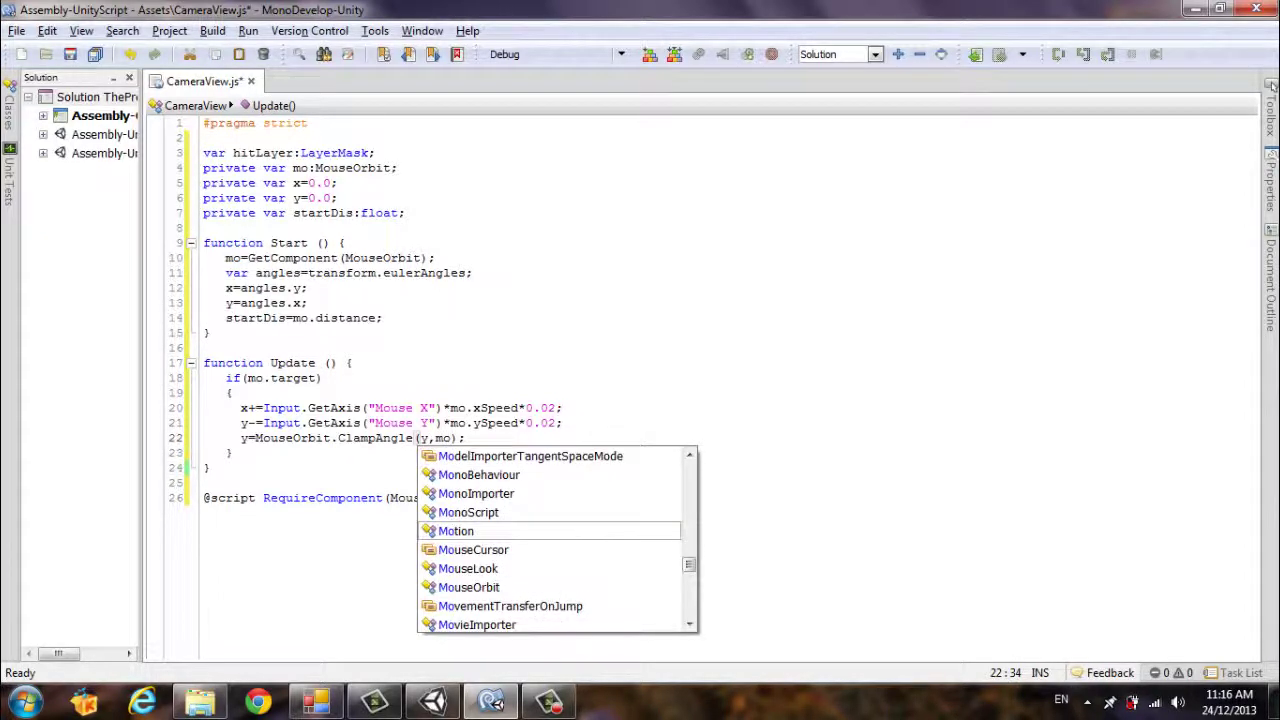
type(".y")
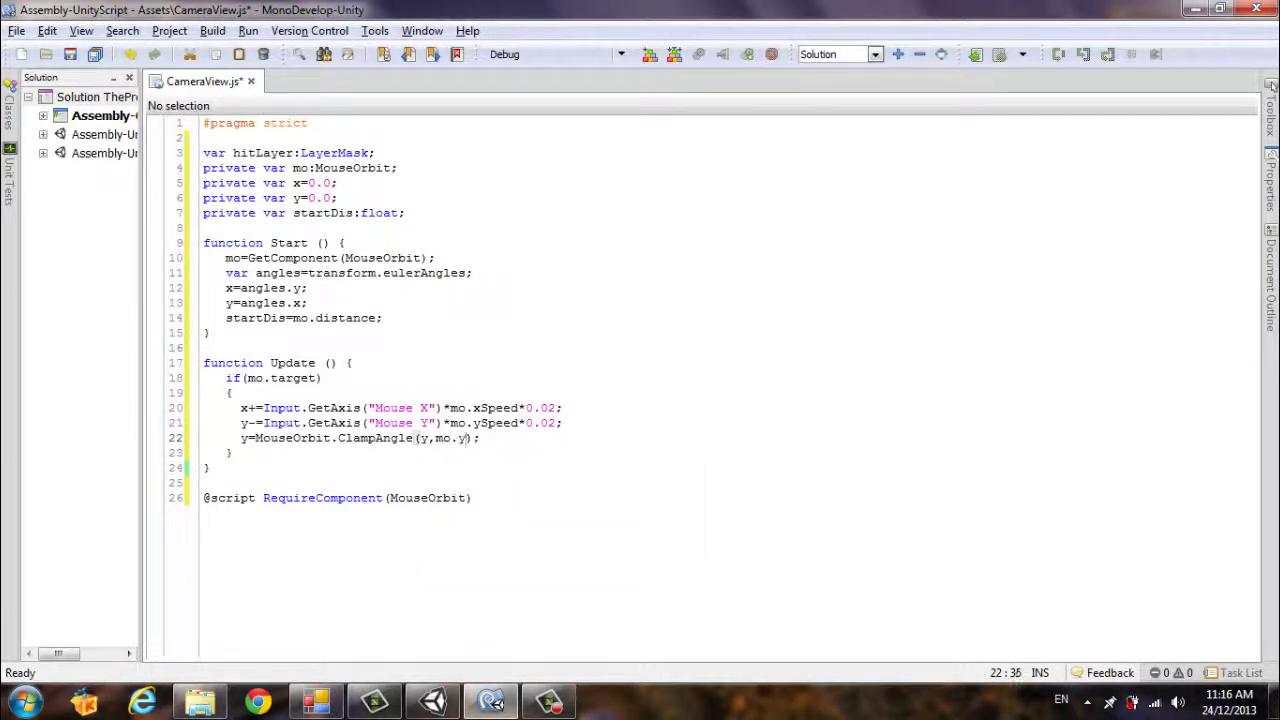
type("MinLi")
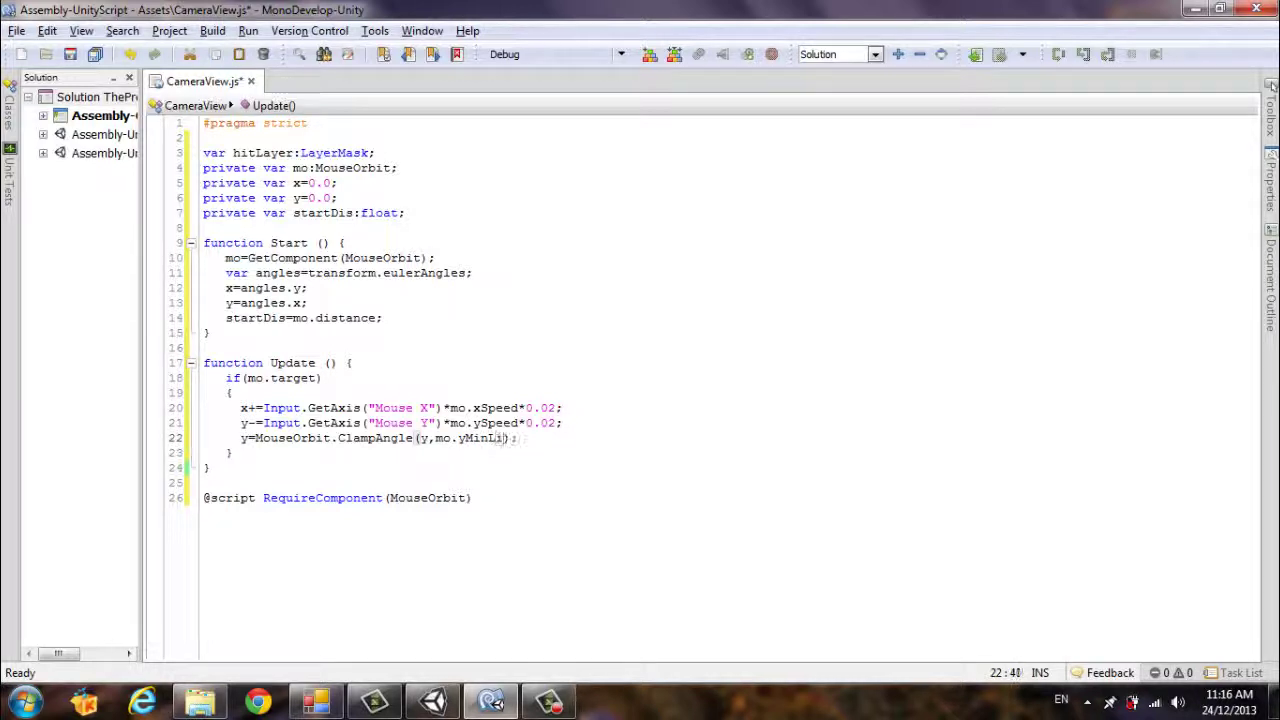
type("mit)")
type(",")
type("mit,m")
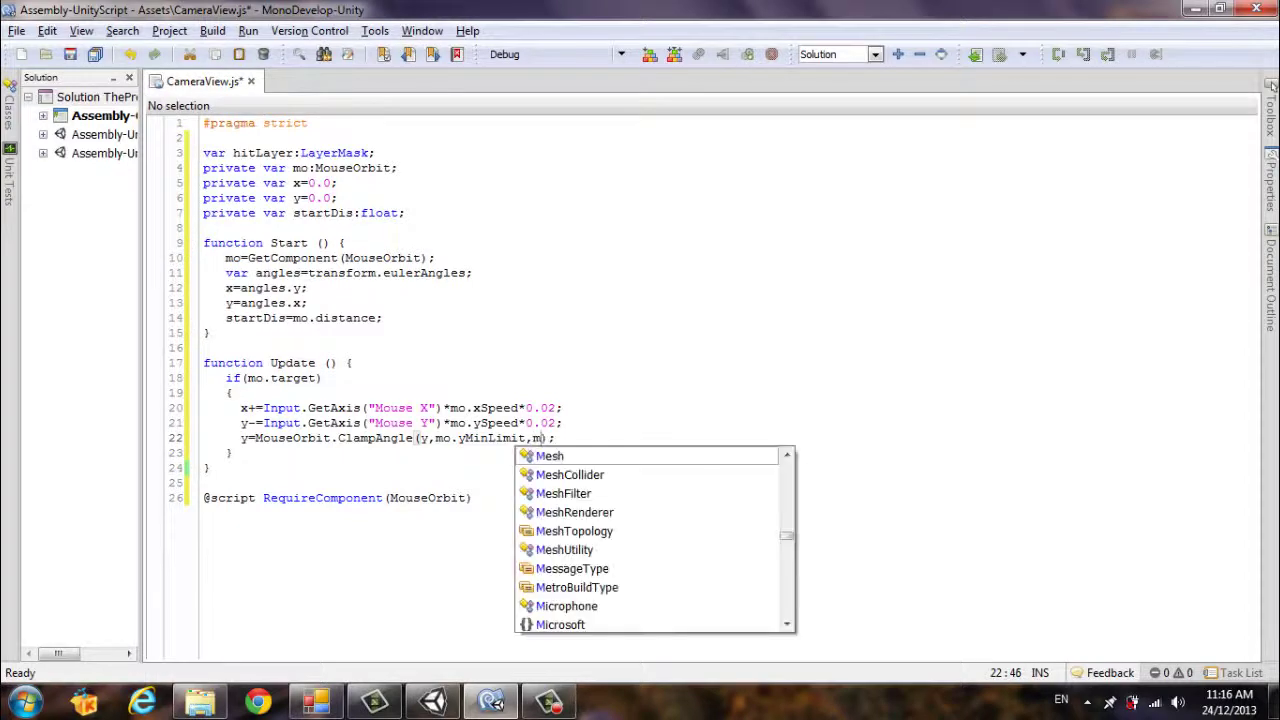
type("o.x")
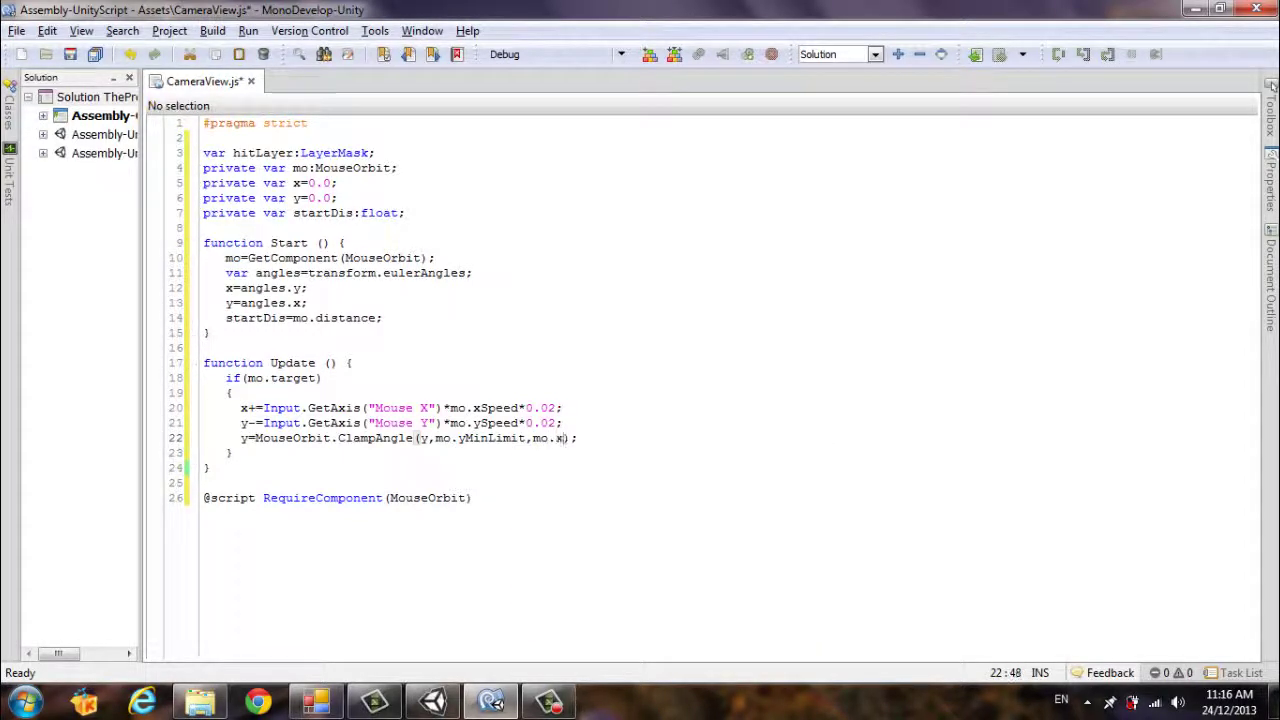
type("MinL")
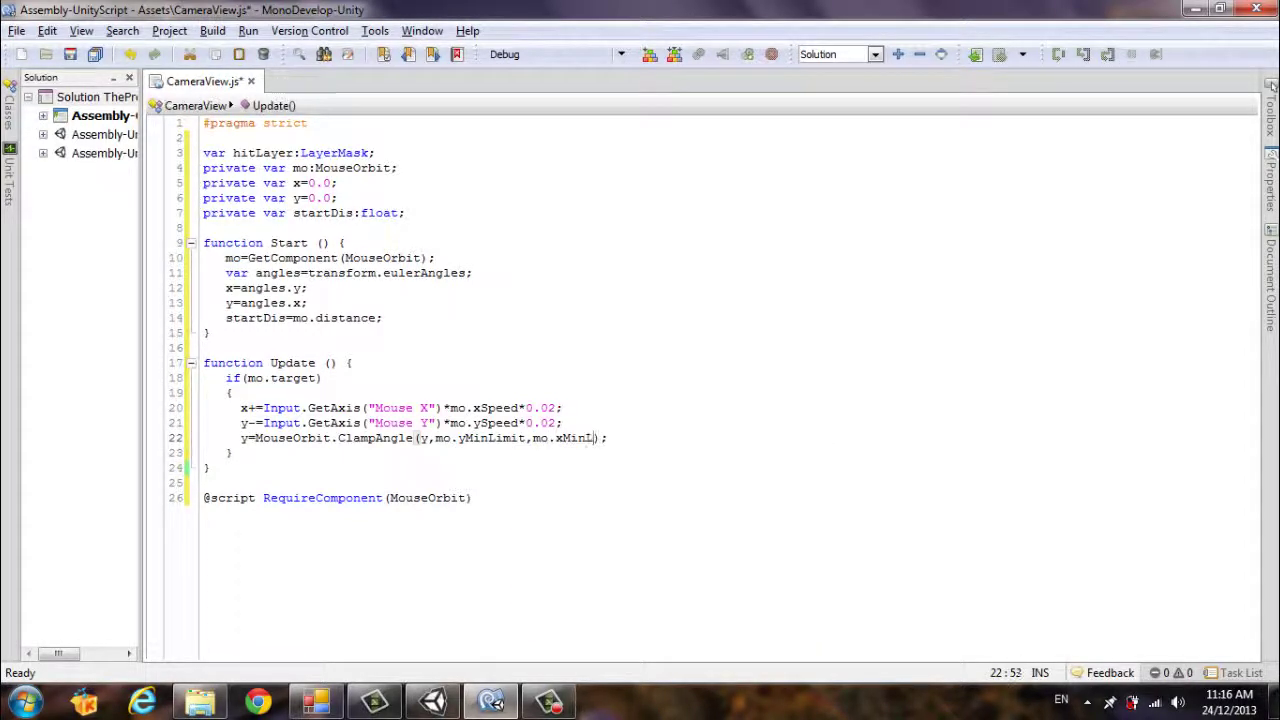
type("imit)")
left_click(657, 437)
left_click(218, 230)
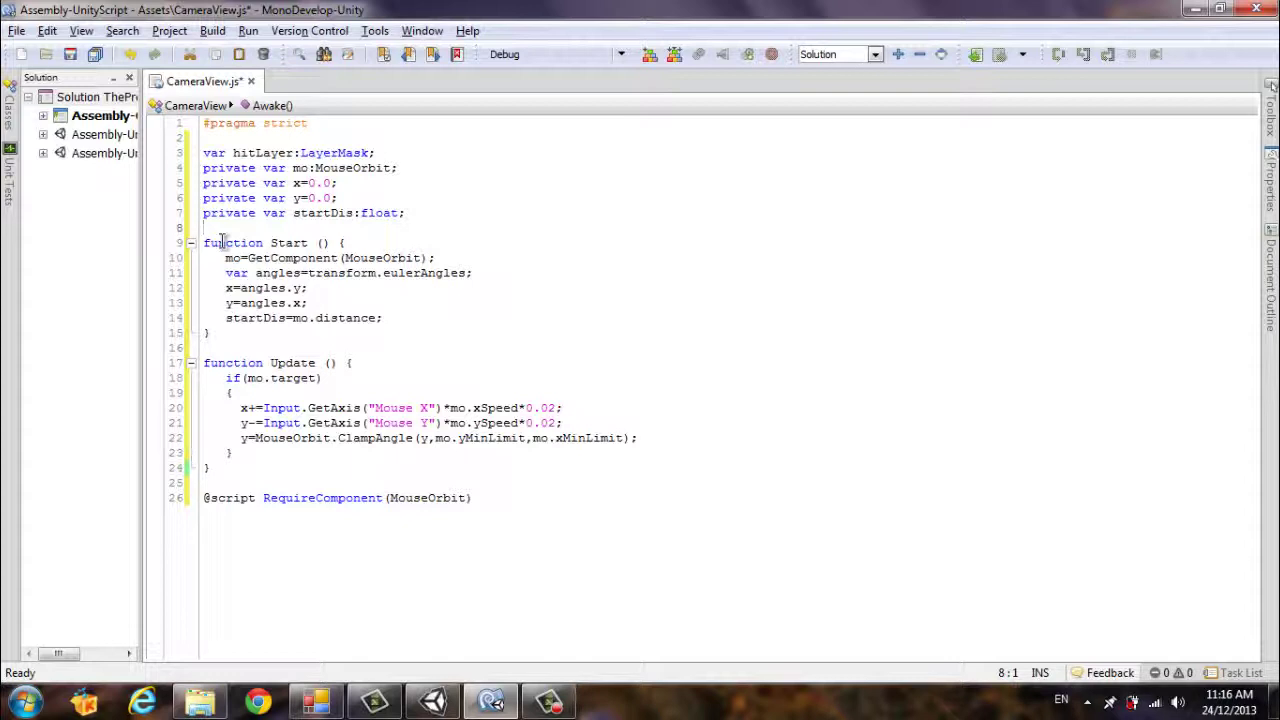
Step: Declare public vars minZoom=2.0, maxZoom=50.0 and zoomSpeed=10.0 after the declarations
key("Return")
key("Up")
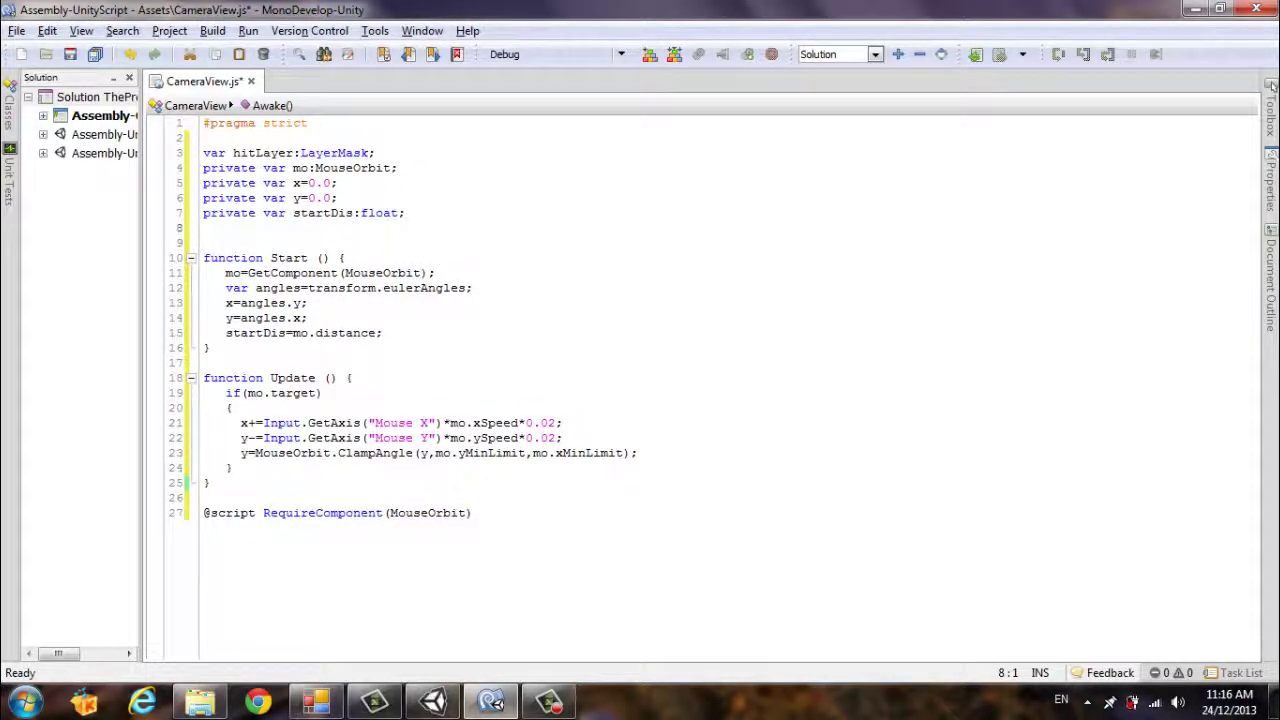
type("public")
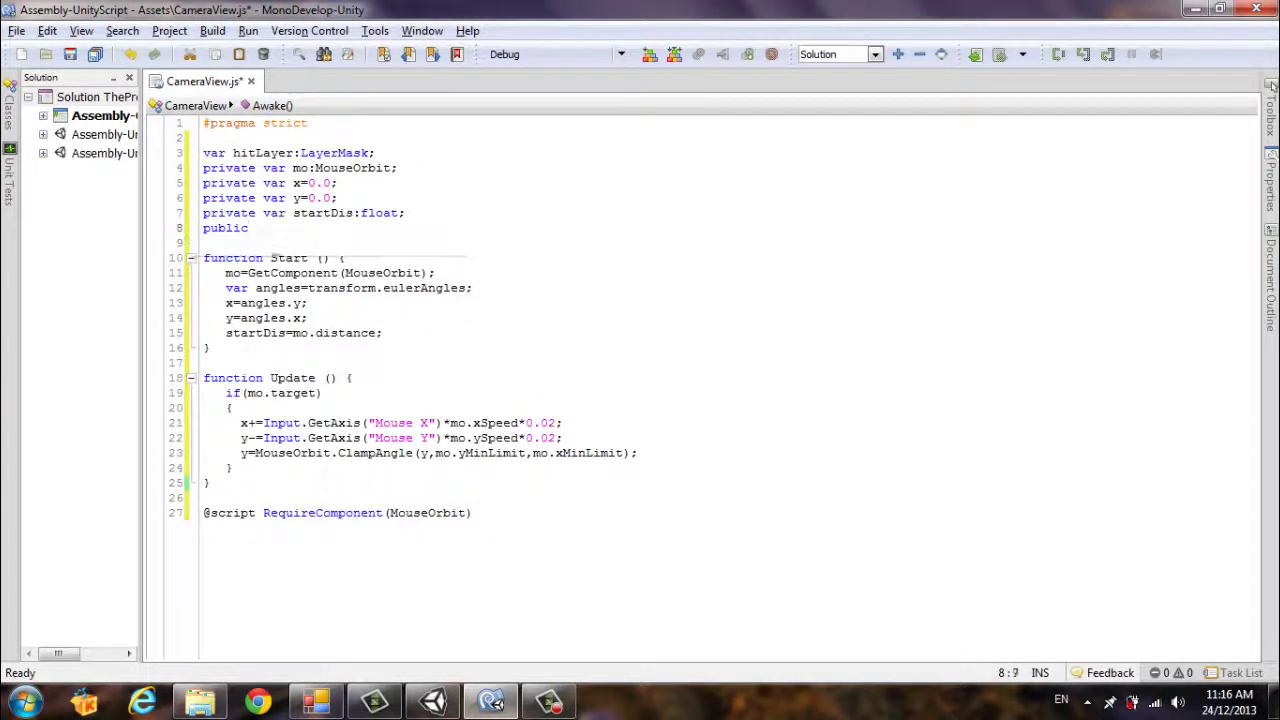
type(" var min")
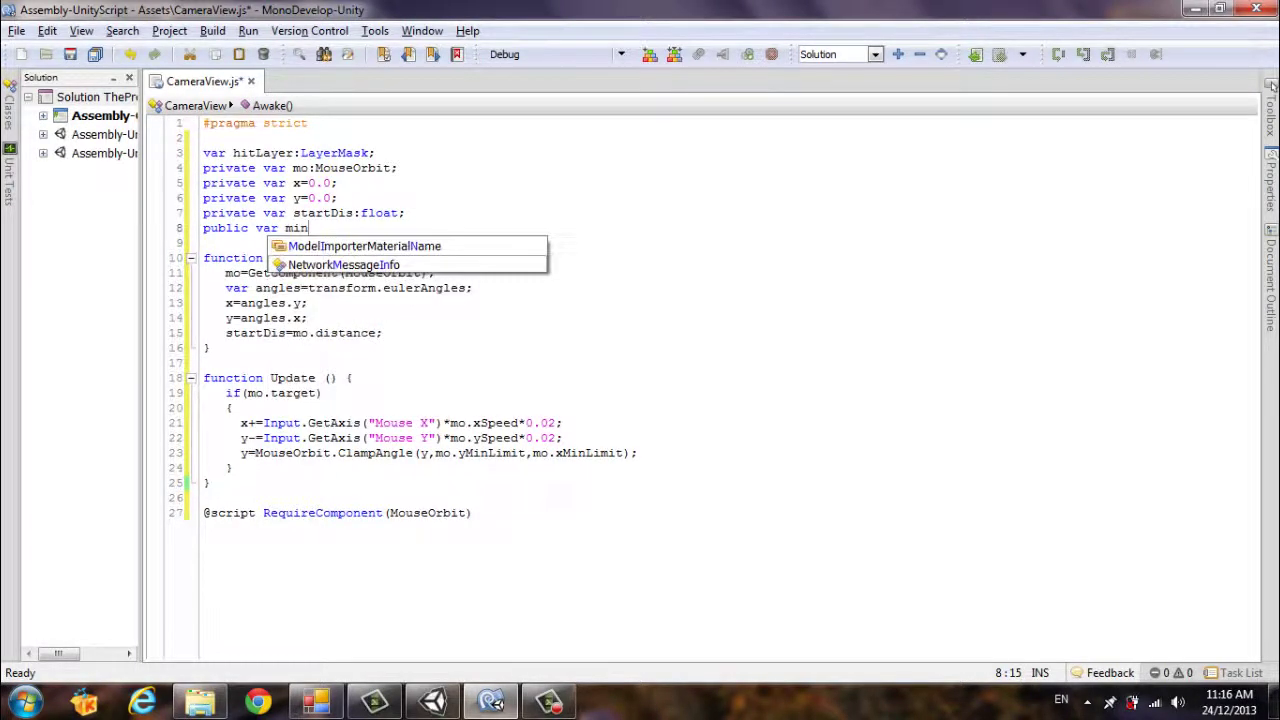
type("Zoom")
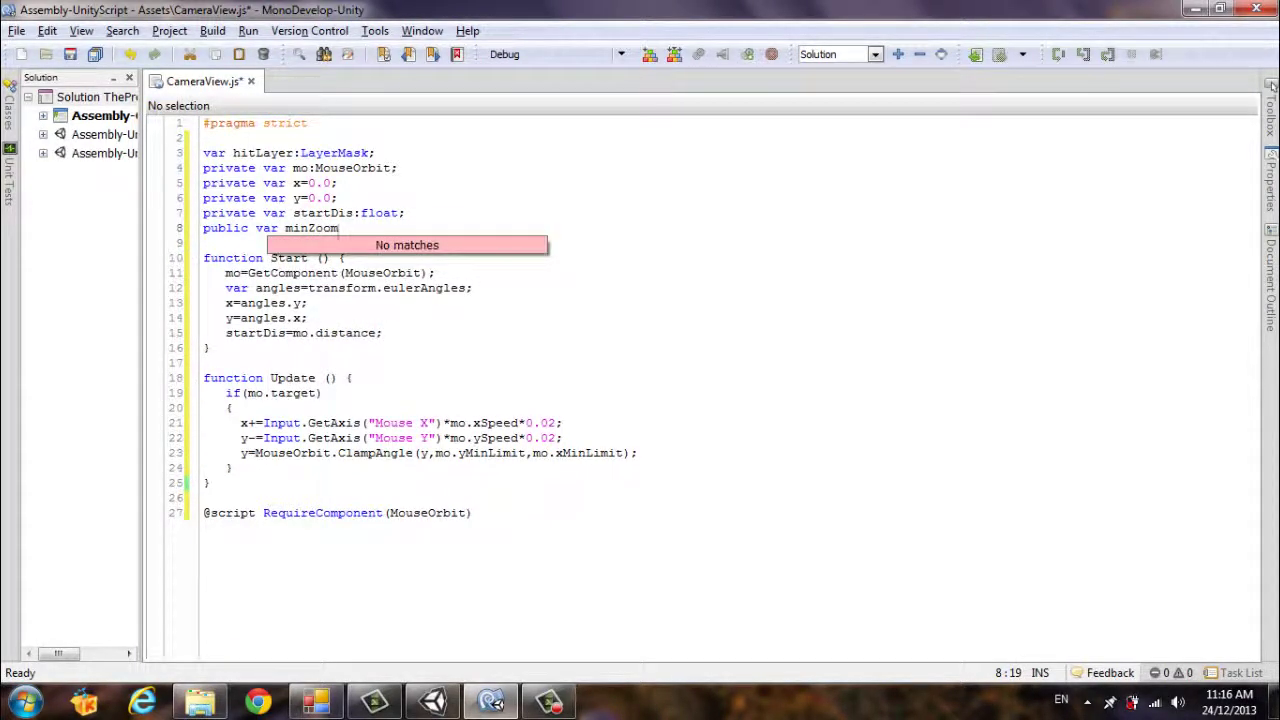
type("=2.0;")
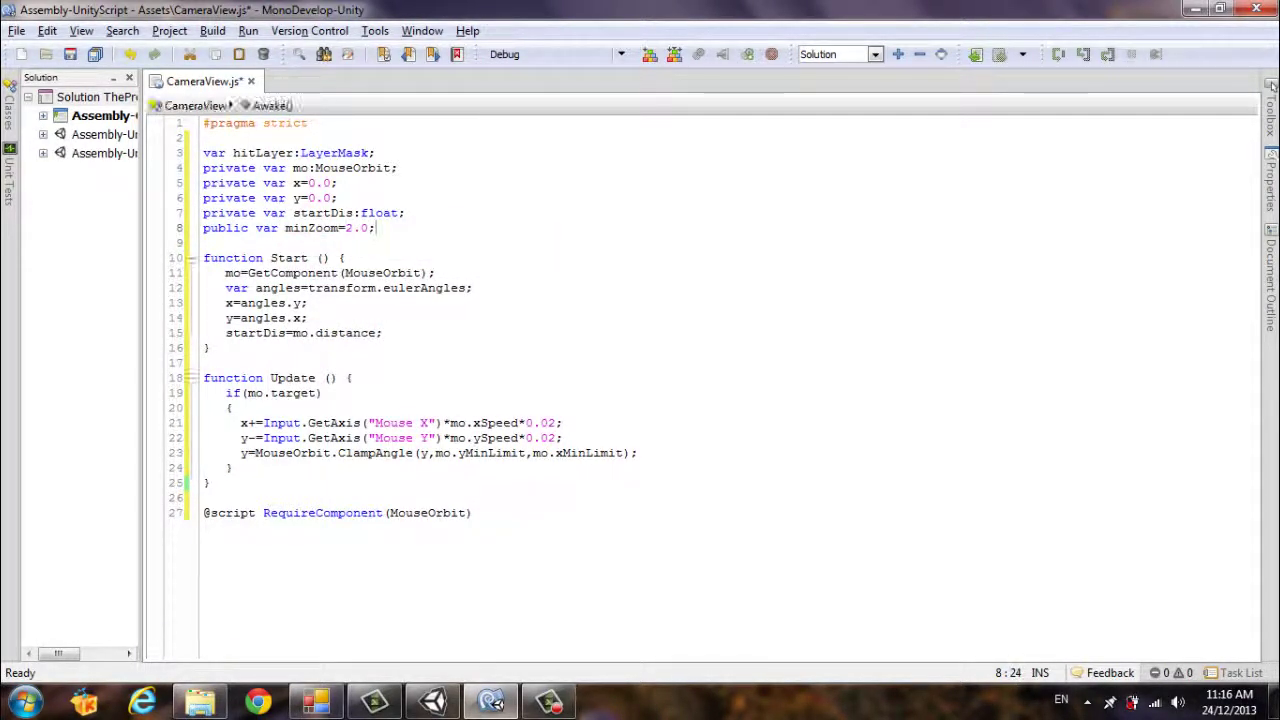
key("Return")
type("p")
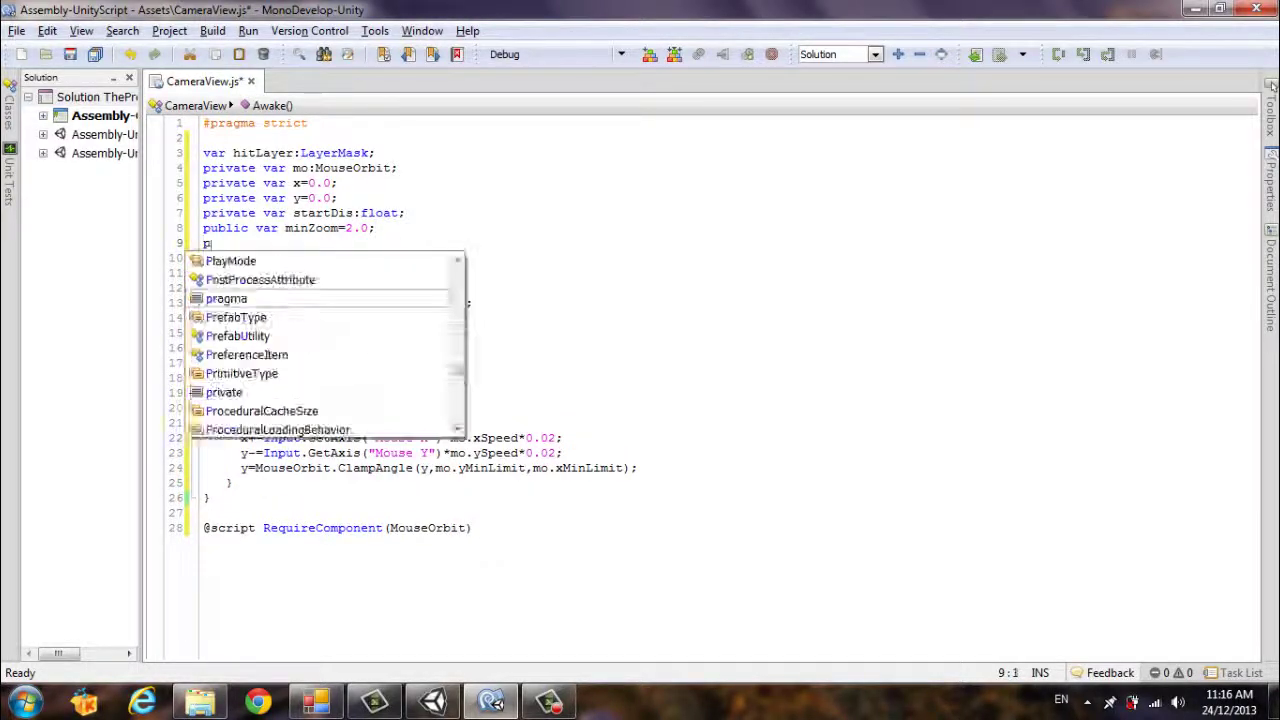
type("ublic var ")
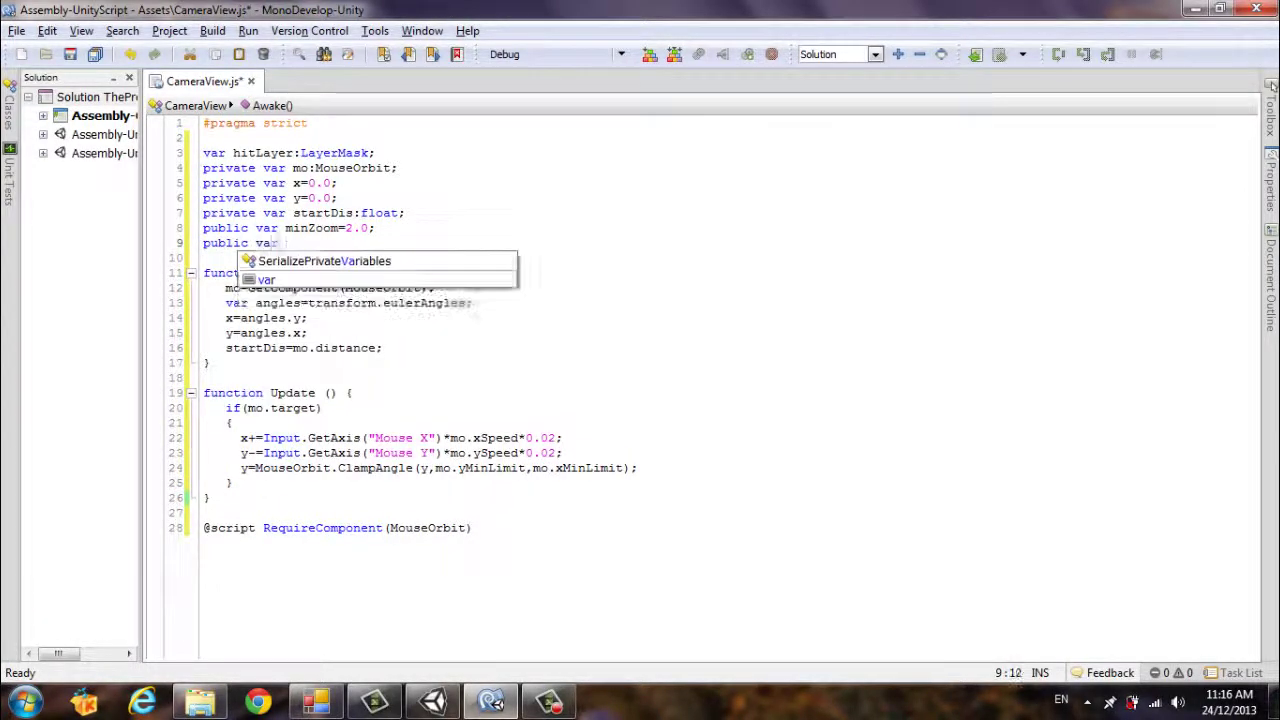
type("max")
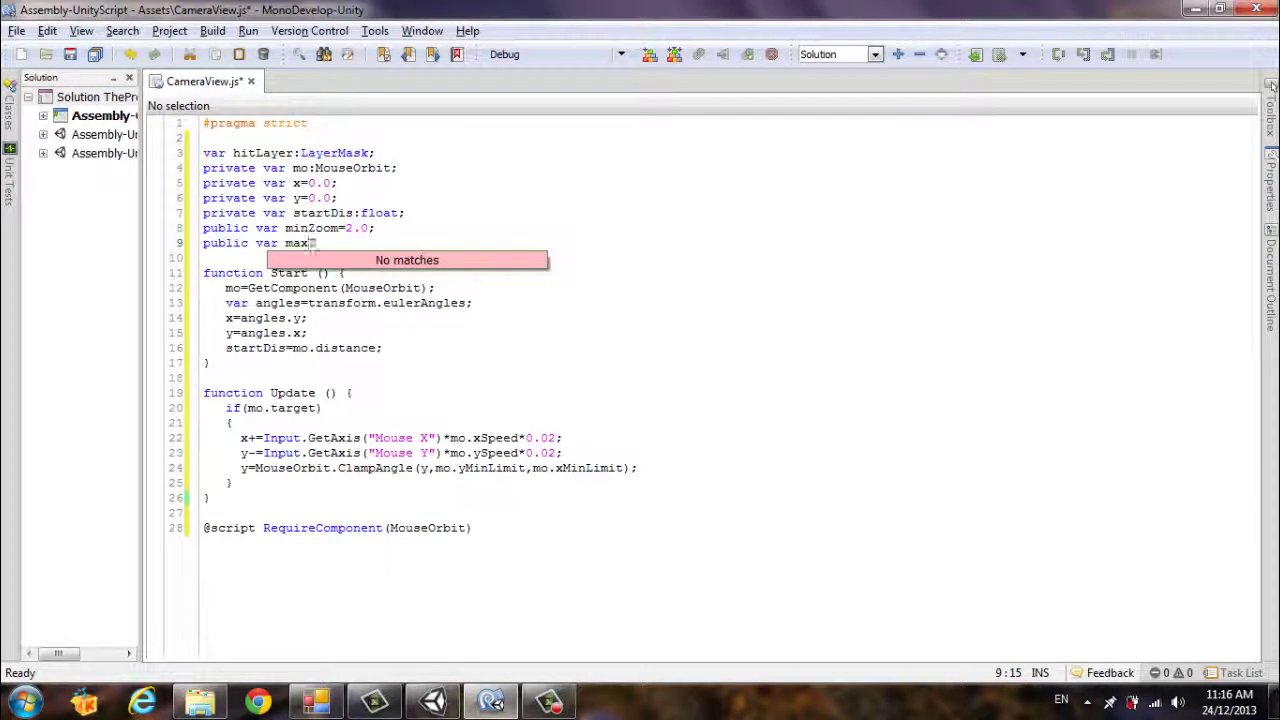
type("Zoom=")
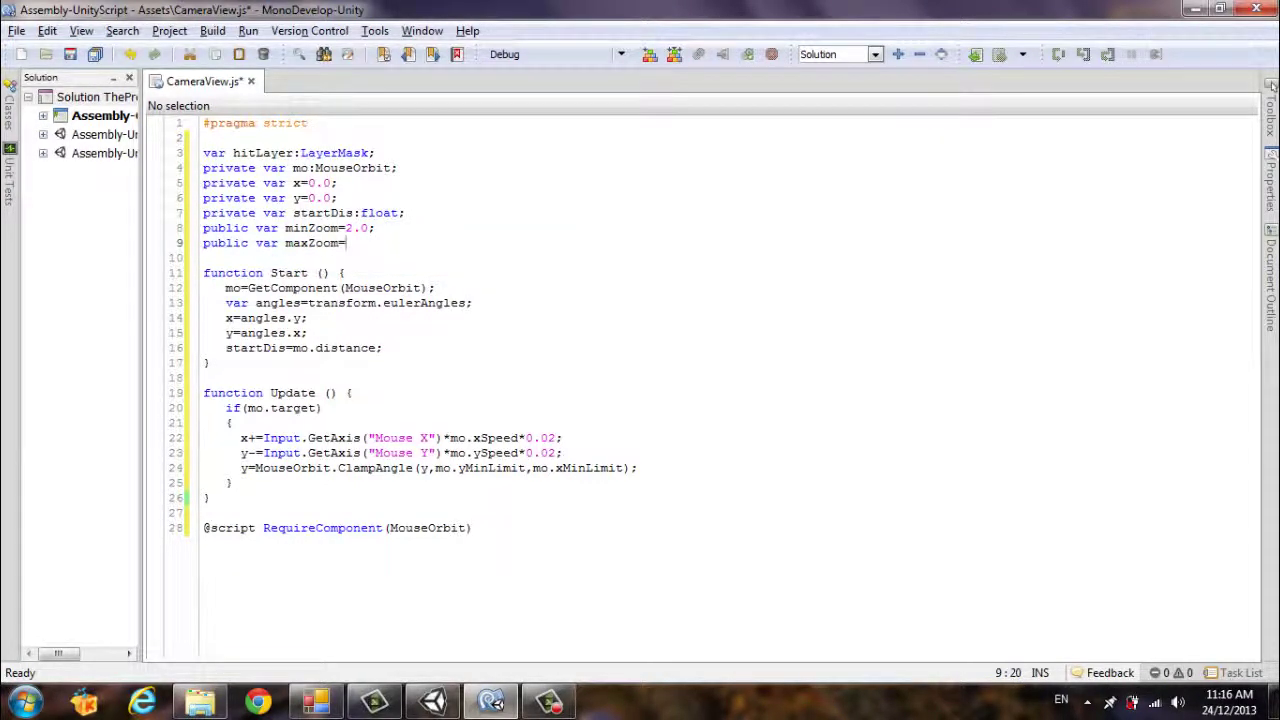
type("50.0")
type(";")
key("Return")
type("pu")
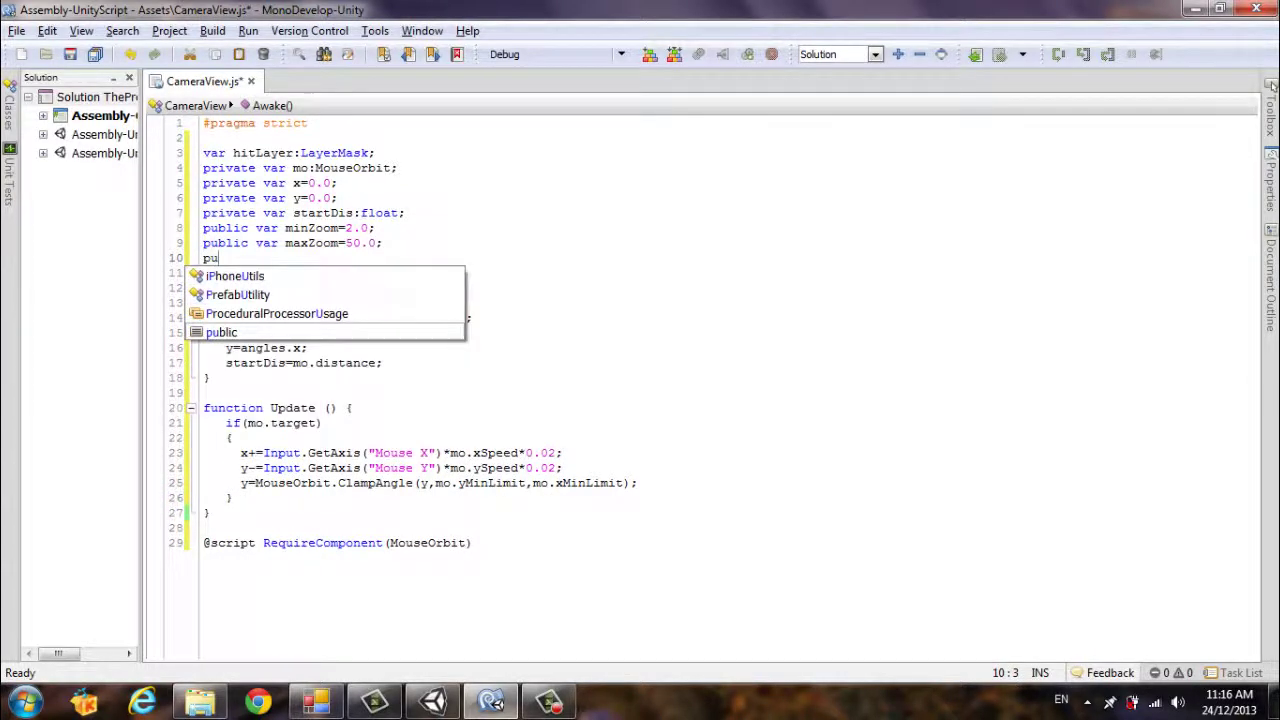
type("blic v")
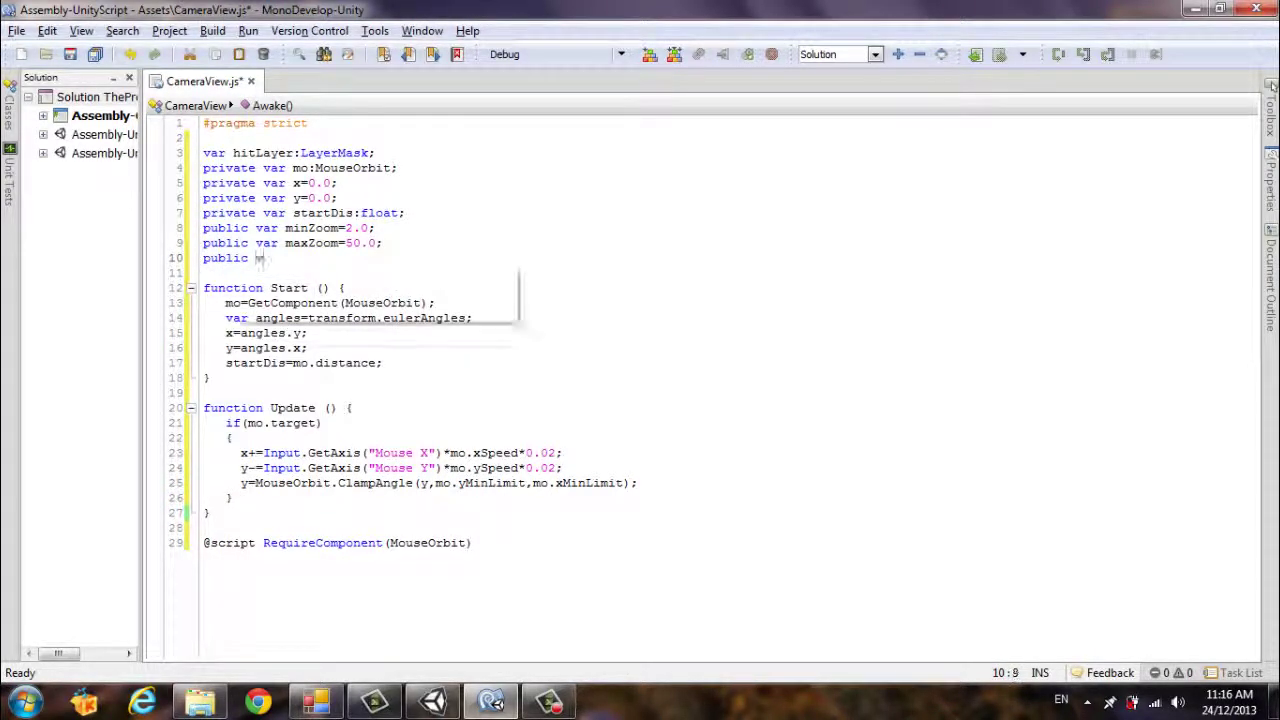
type("ar zoom")
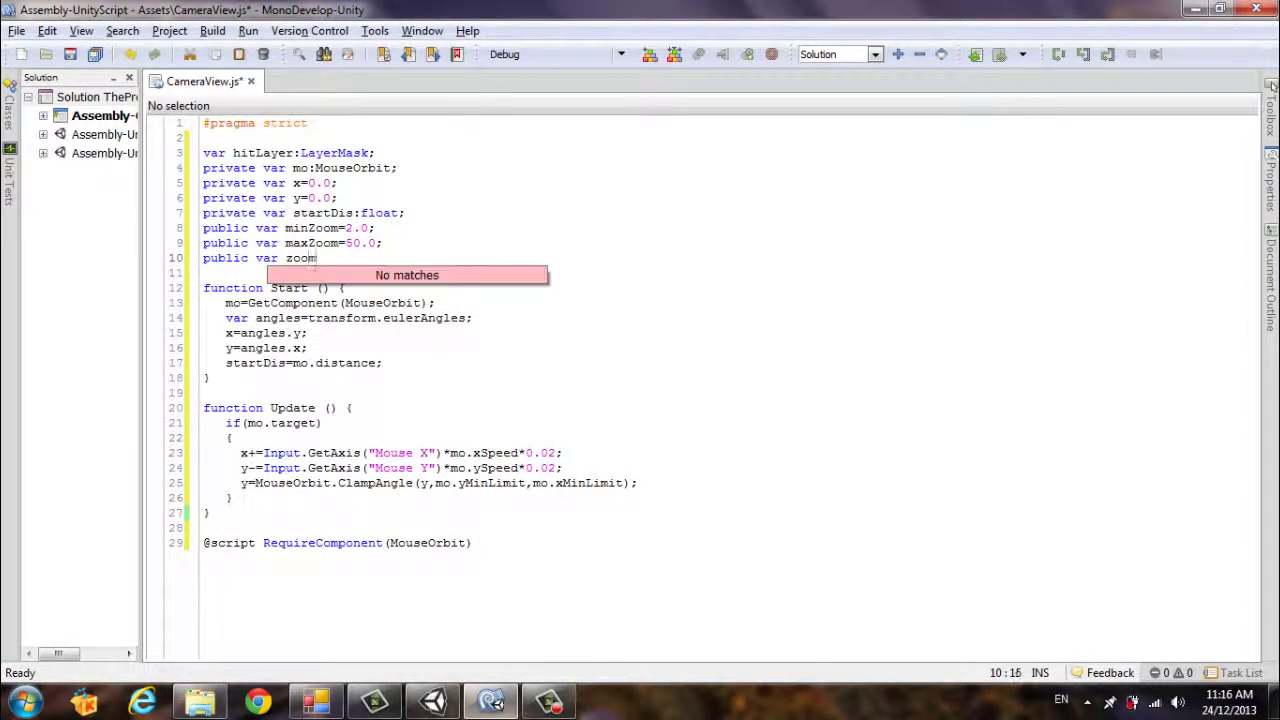
type("Speed=10")
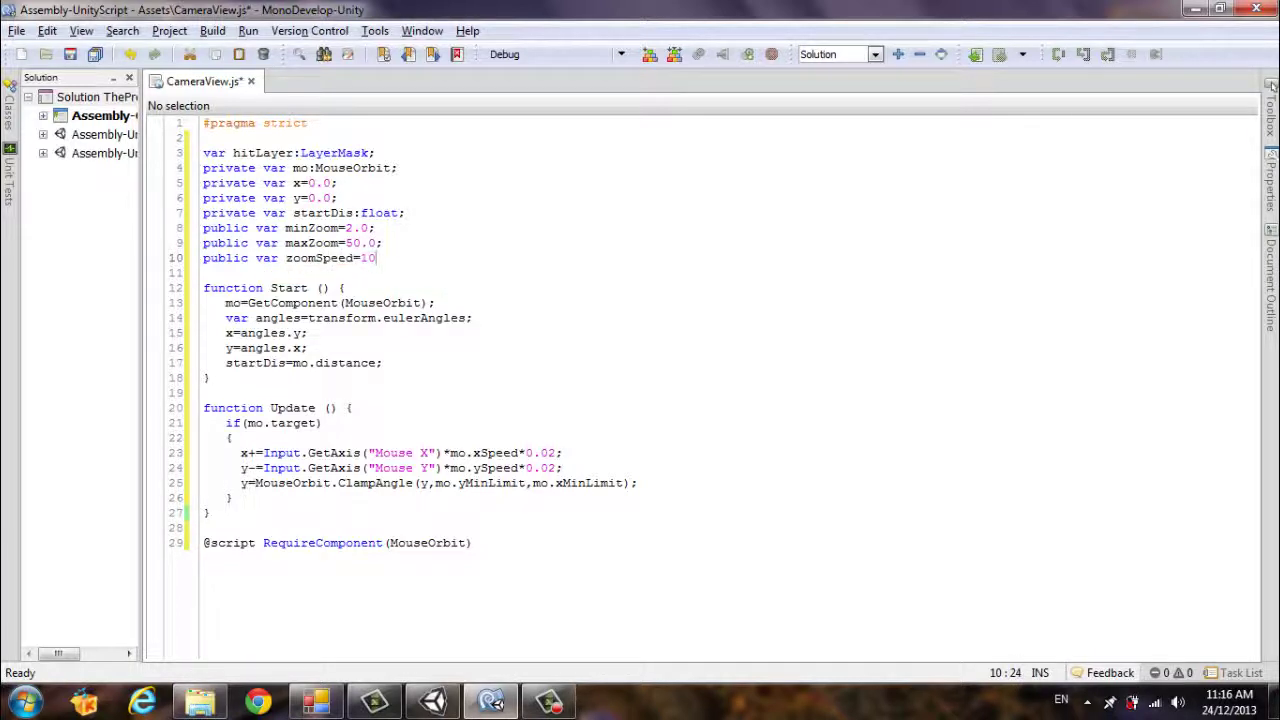
type(".0;")
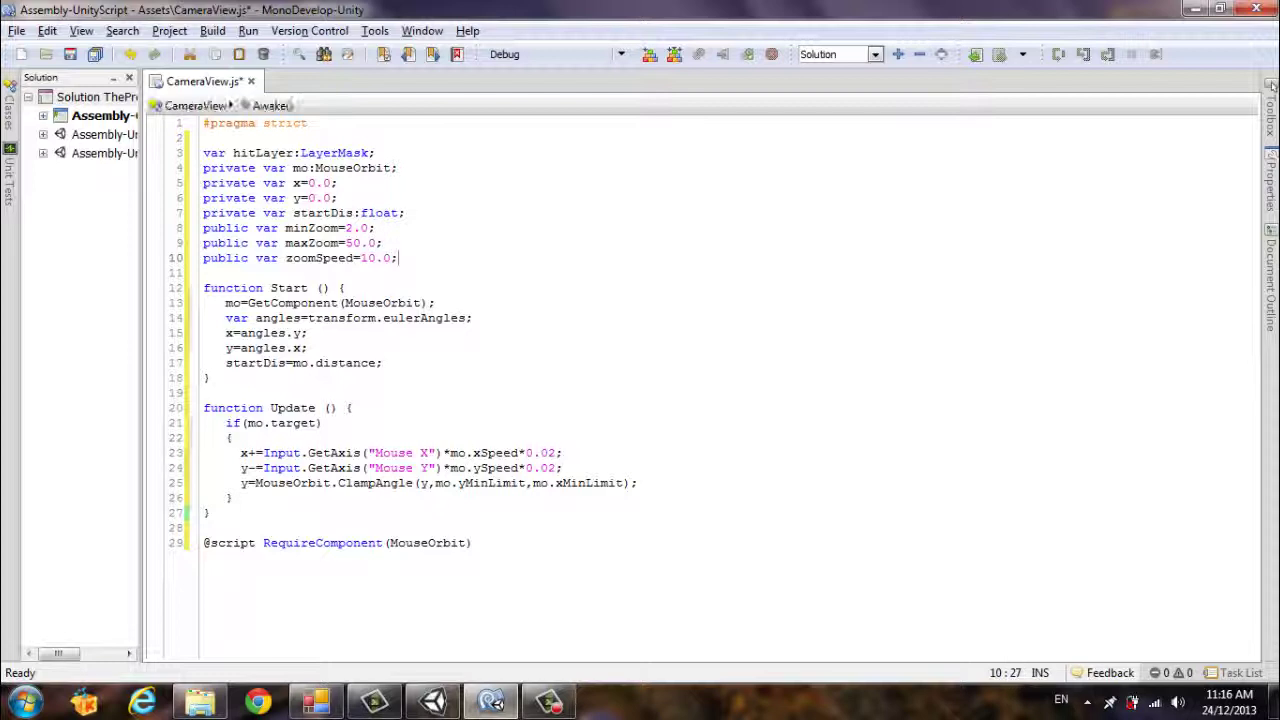
left_click(674, 477)
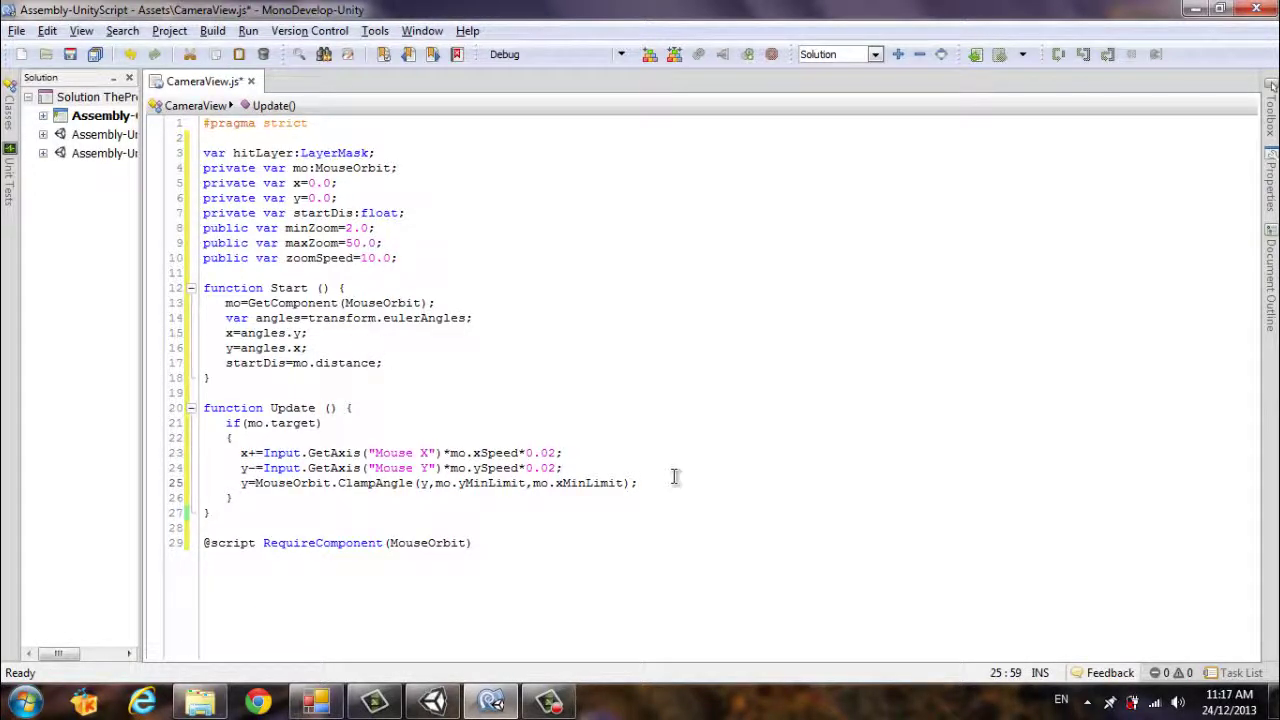
Step: Change the ClampAngle call's last argument from mo.xMinLimit to mo.yMaxLimit, leaving a new line below
key("Return")
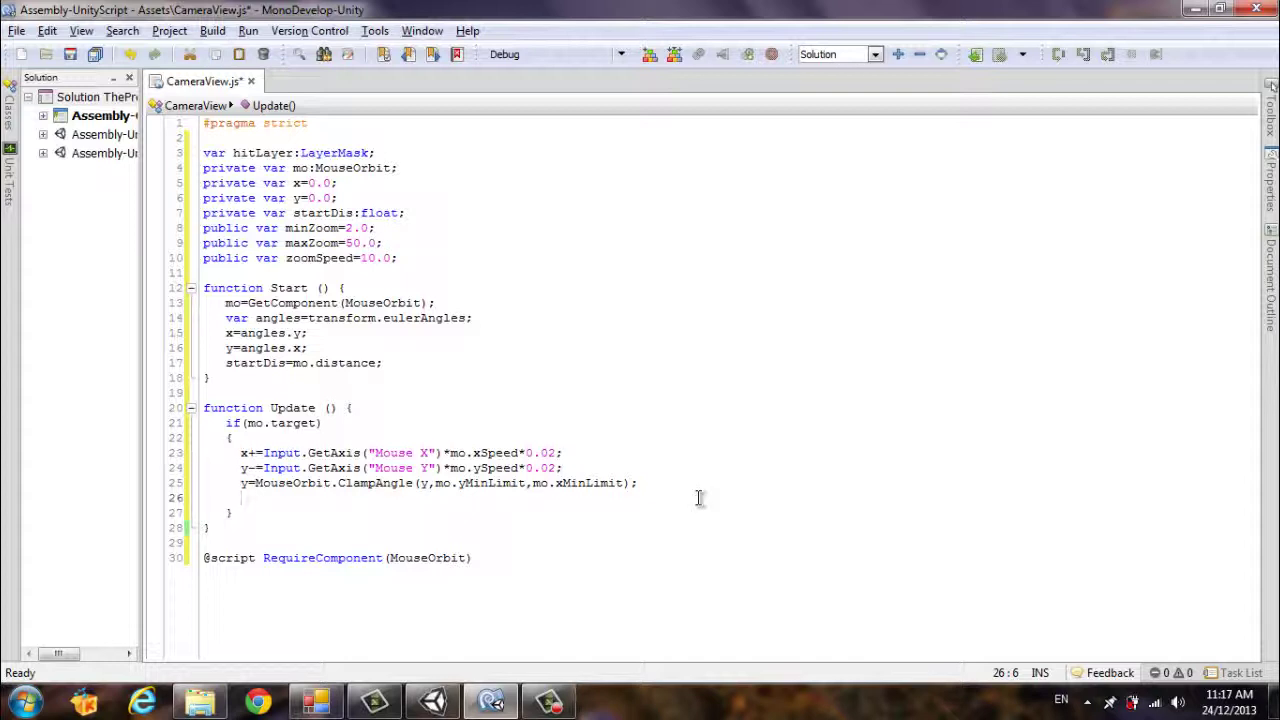
left_click(553, 483)
key("BackSpace")
type("y")
key("Delete")
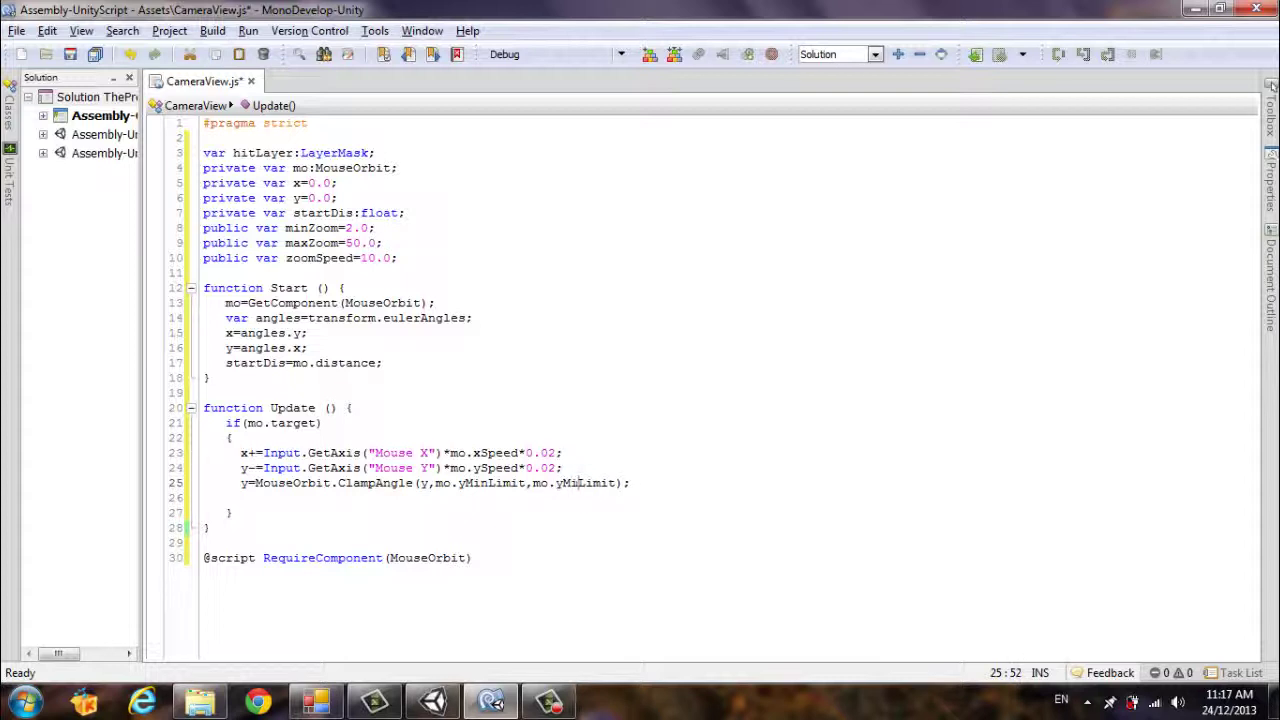
key("BackSpace")
type("ax")
key("Down")
Step: Declare var rotation=Quaternion.Euler(y,x,0); in Update
type("var ")
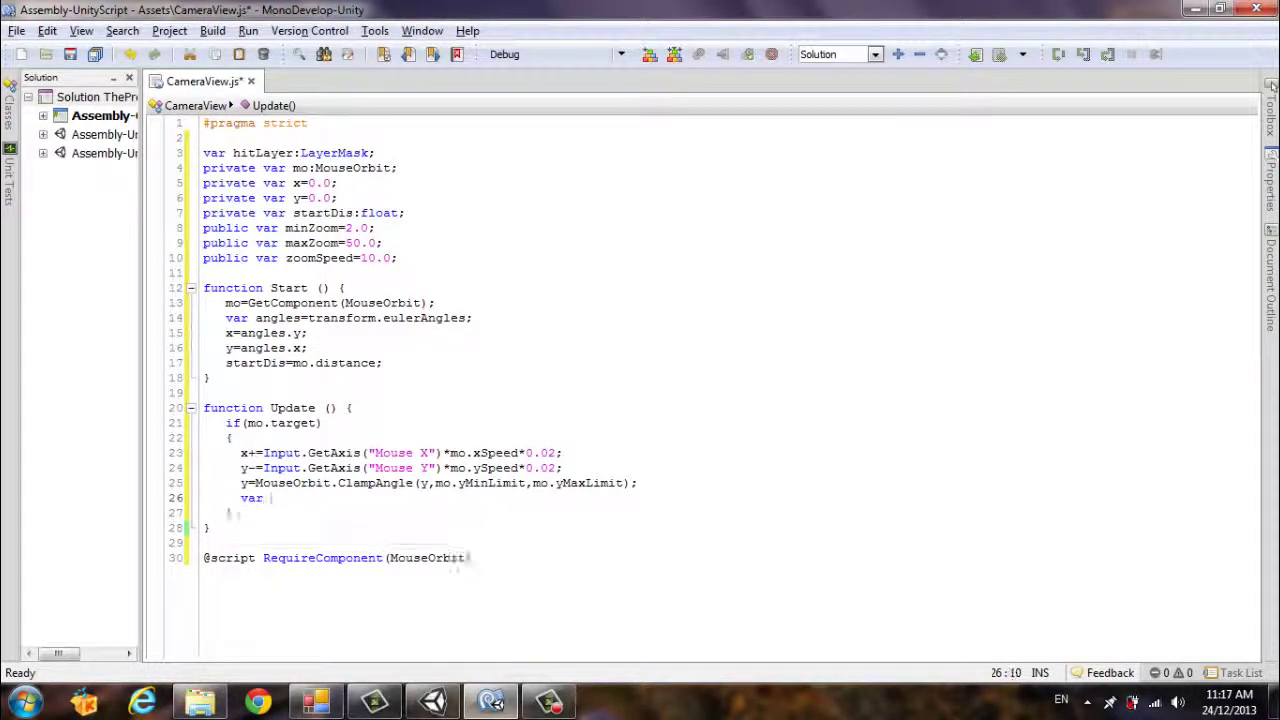
type("ro")
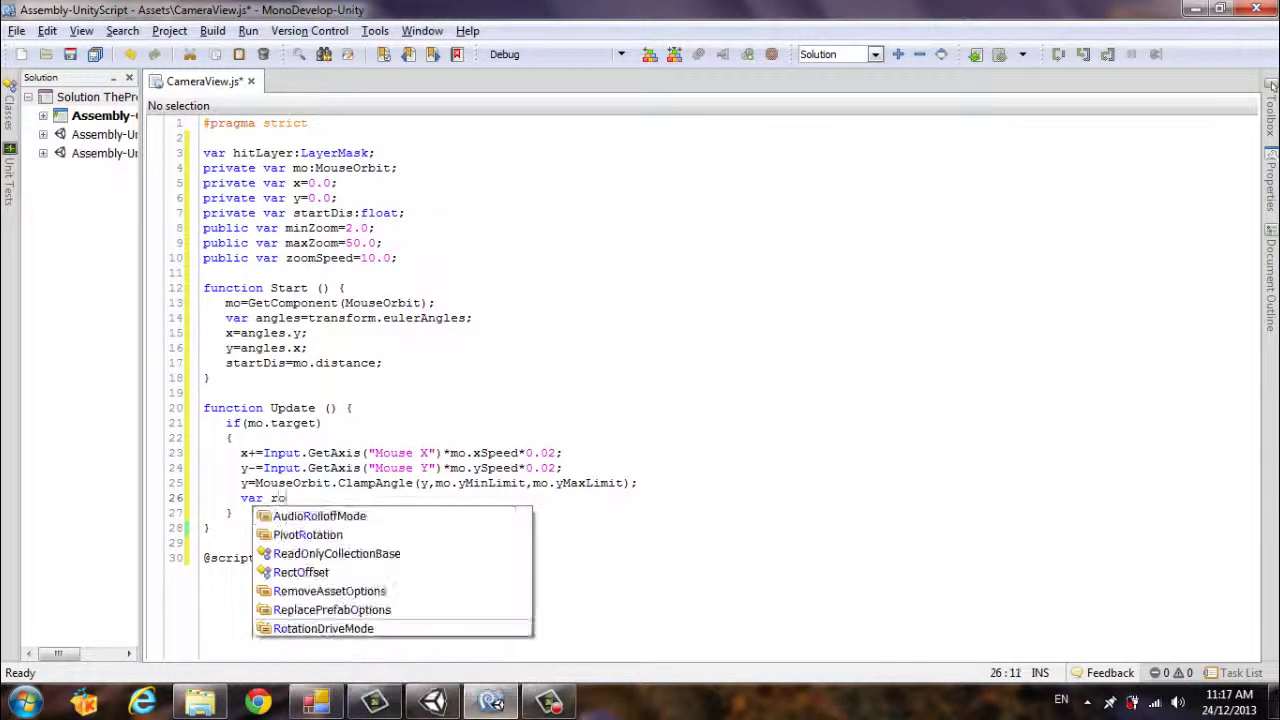
type("tat")
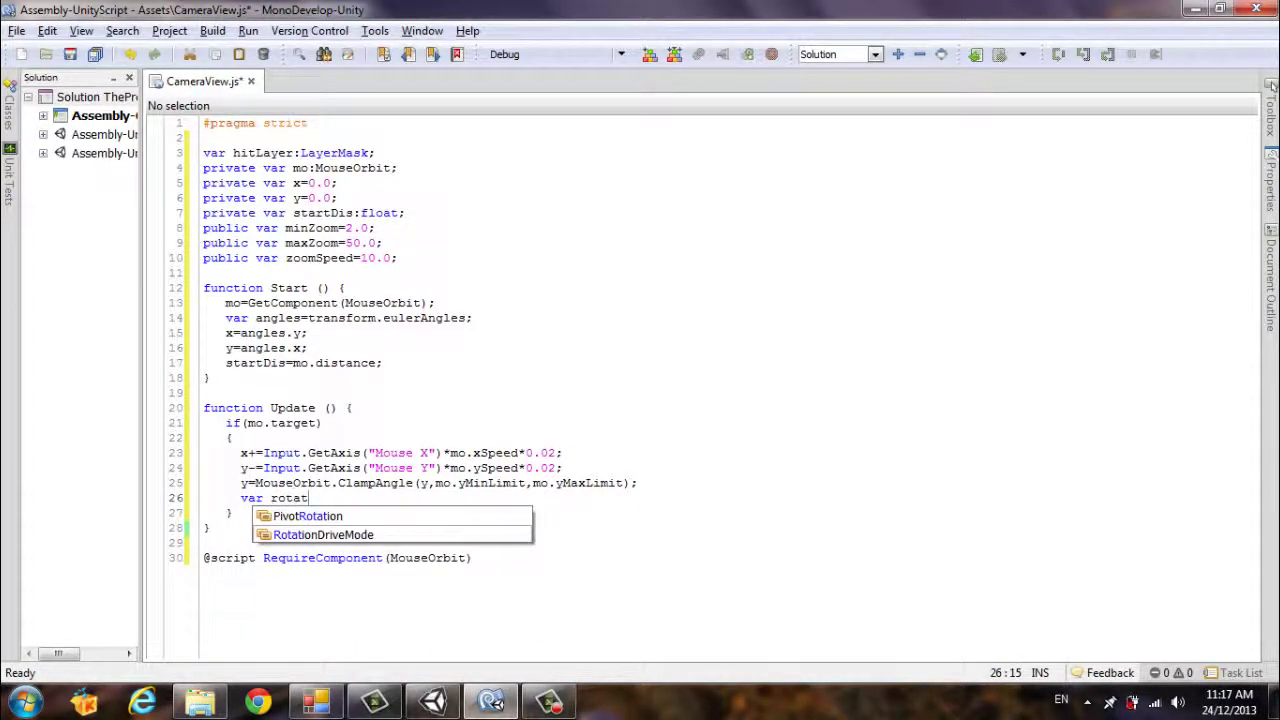
type("io")
type("n ")
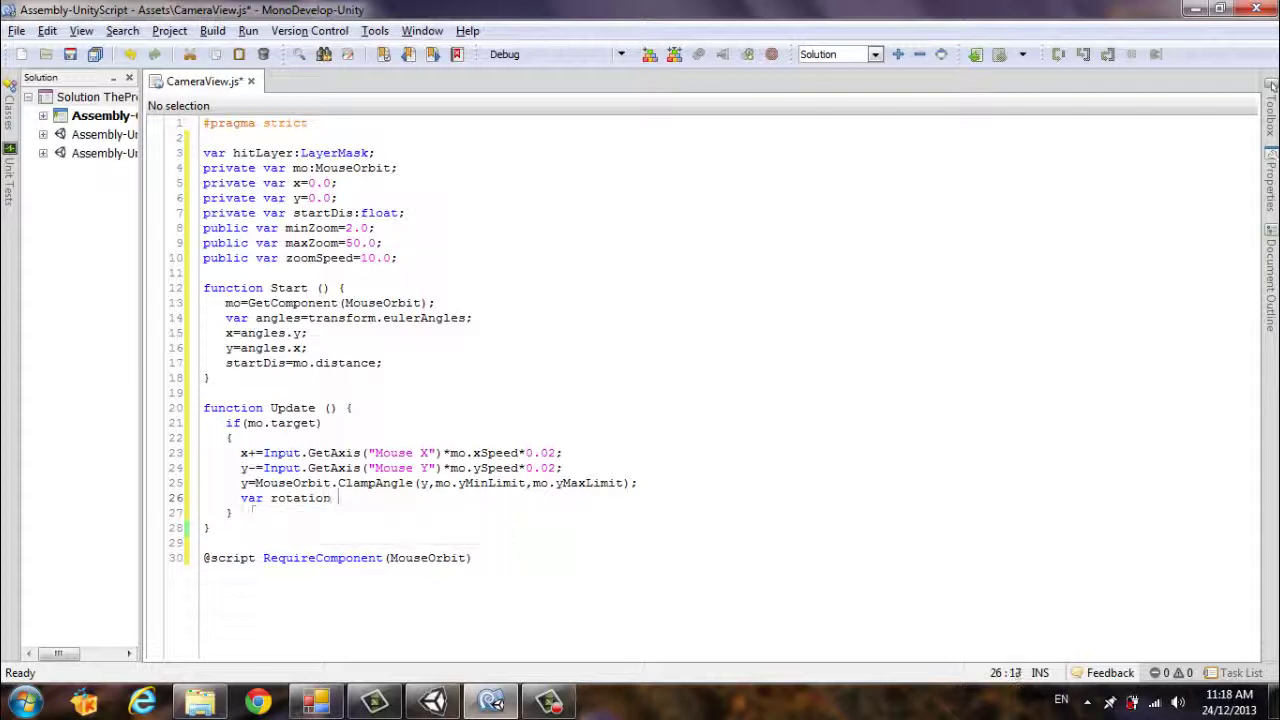
type("=")
type("Qua")
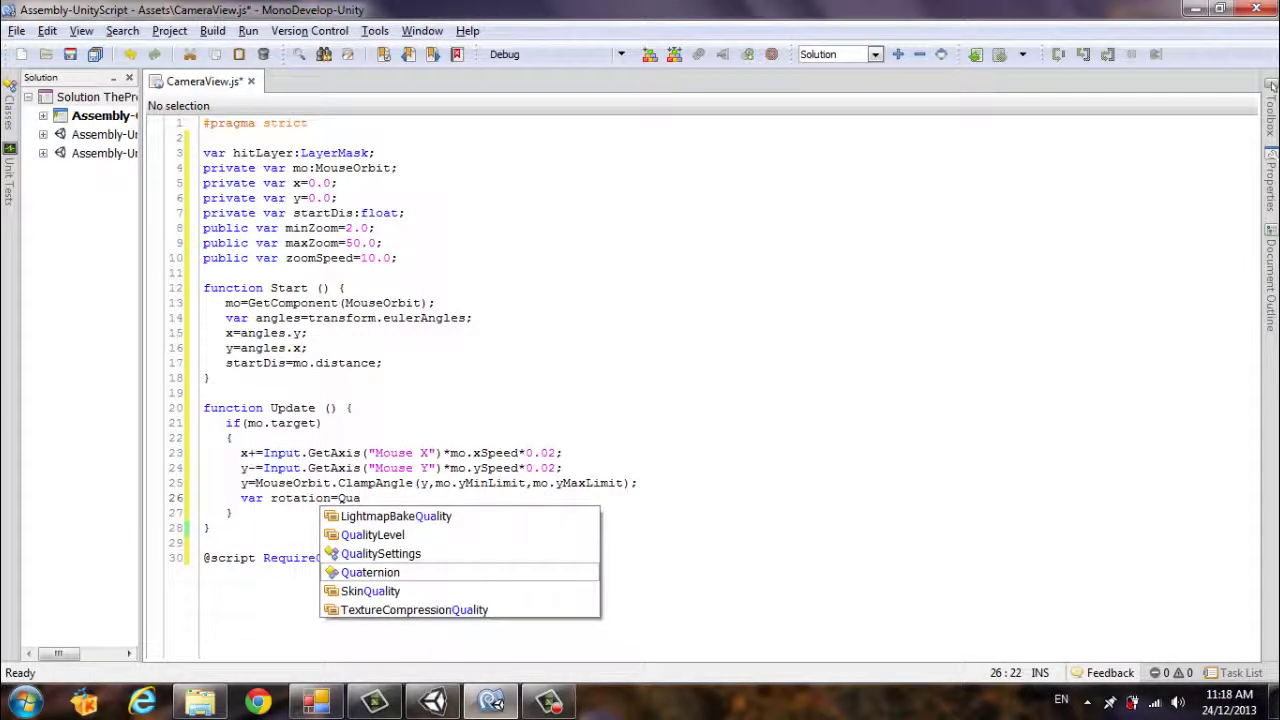
key("Return")
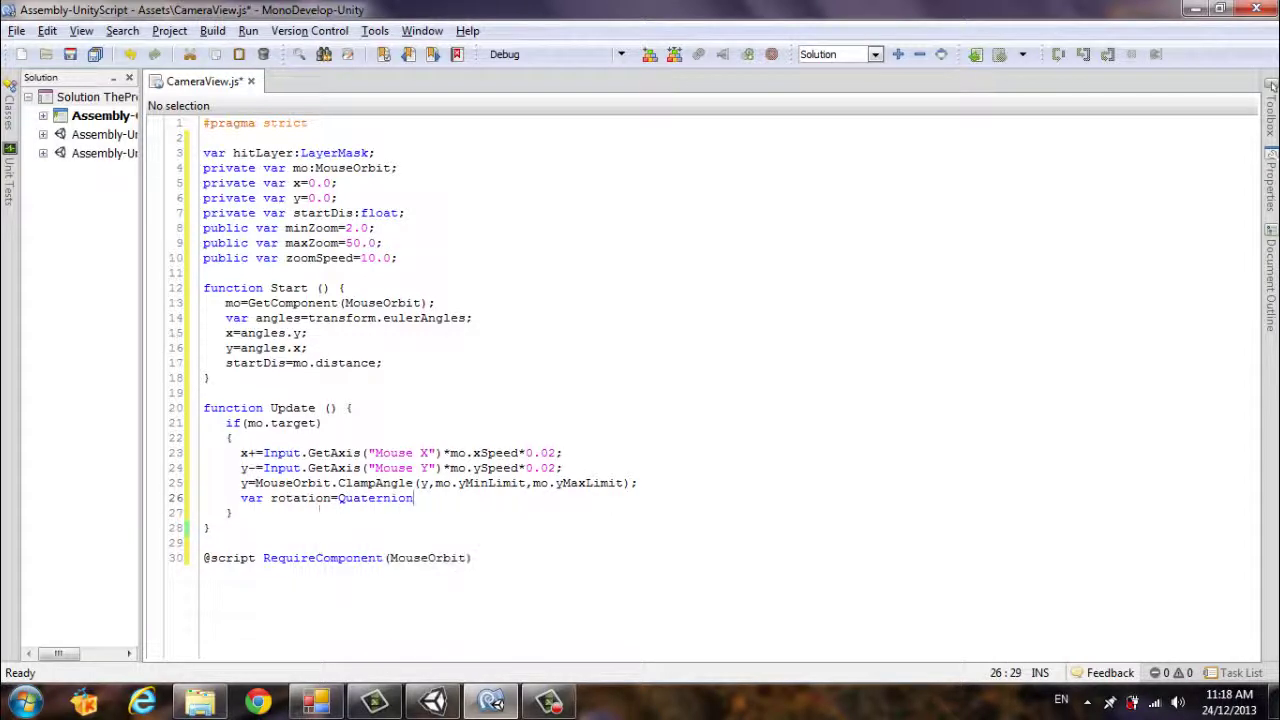
type(".E")
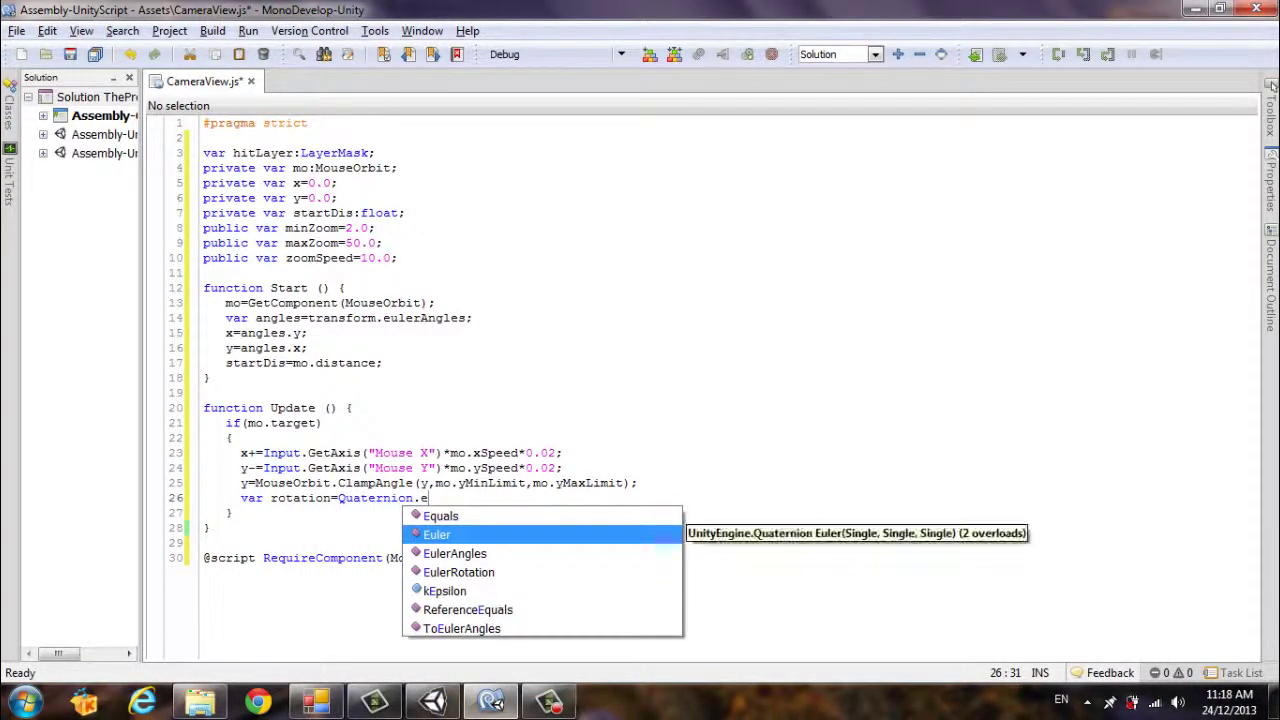
key("Return")
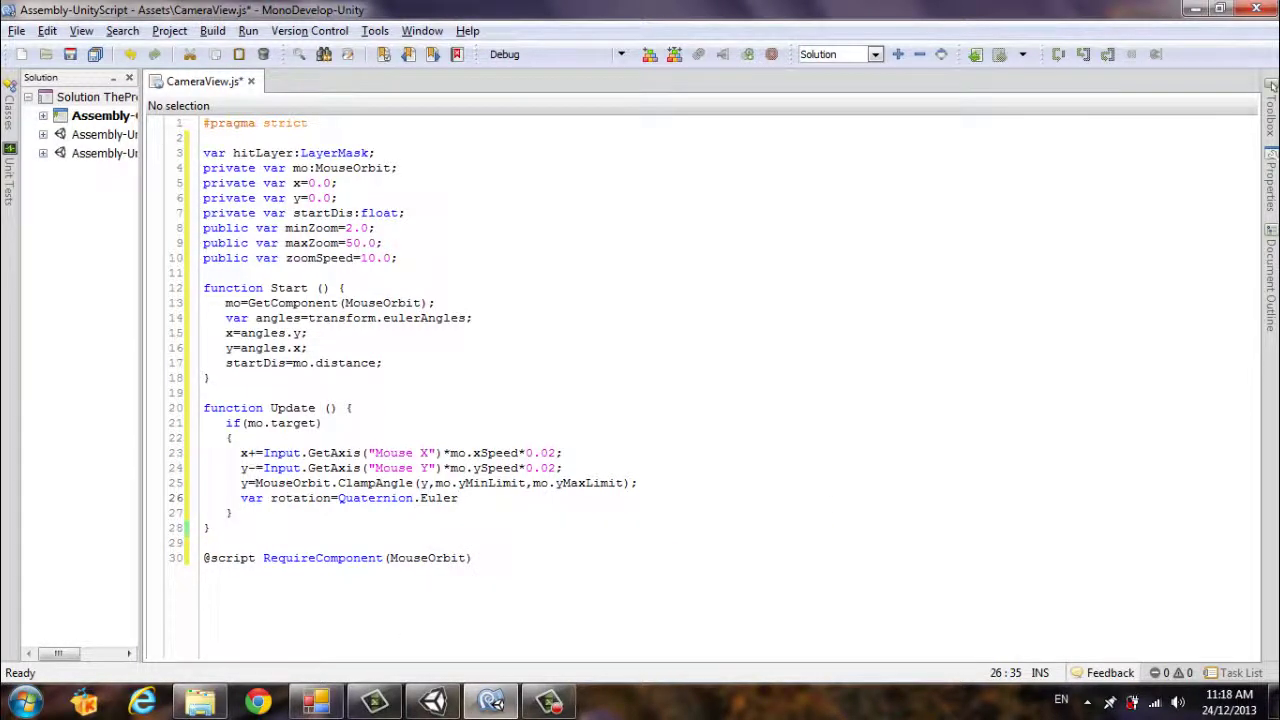
type("(y,x,")
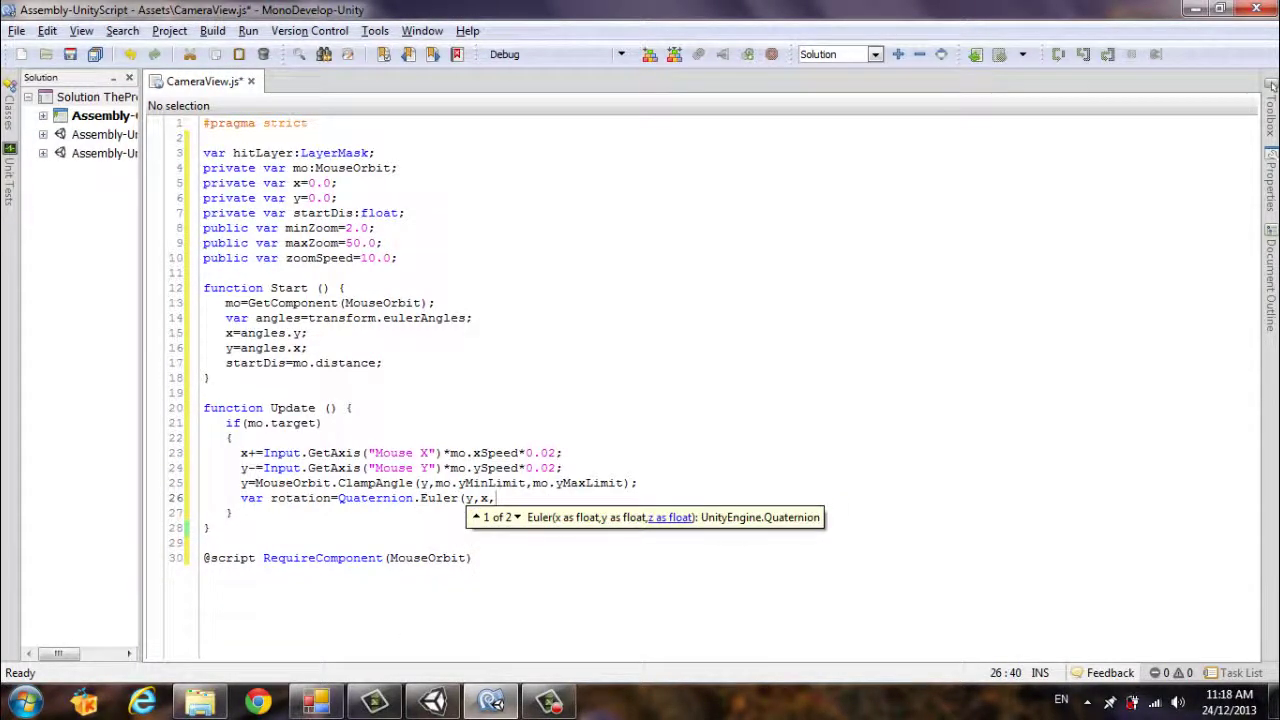
type("0")
type(");")
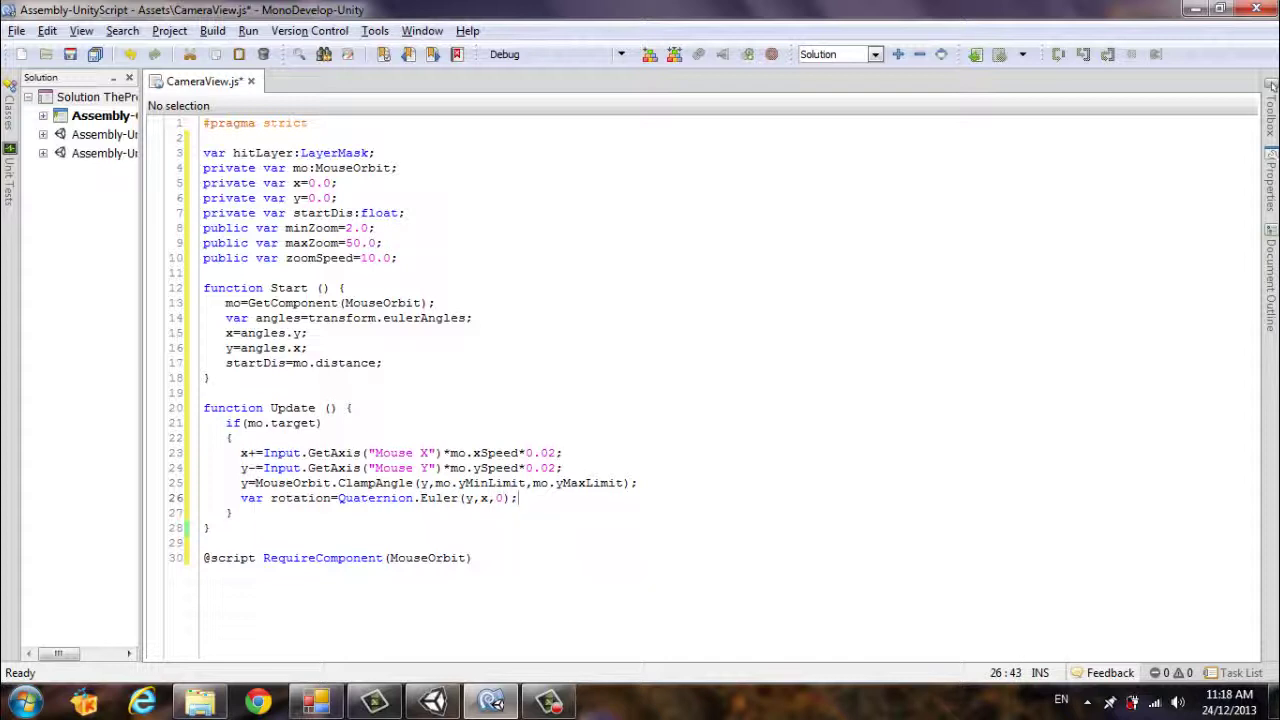
key("Return")
Step: Add the line var position=rotation*Vector3(0.0,0.0,-mo.distance-0.2);
type("va")
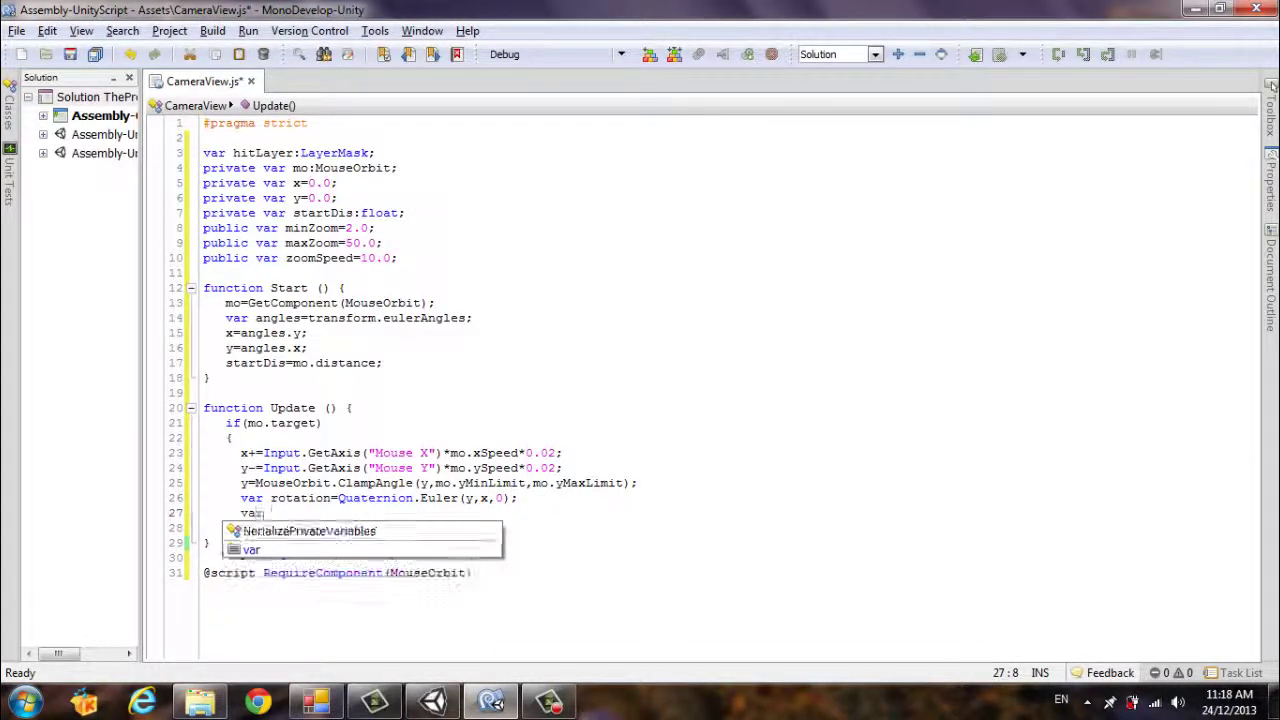
type("r positio")
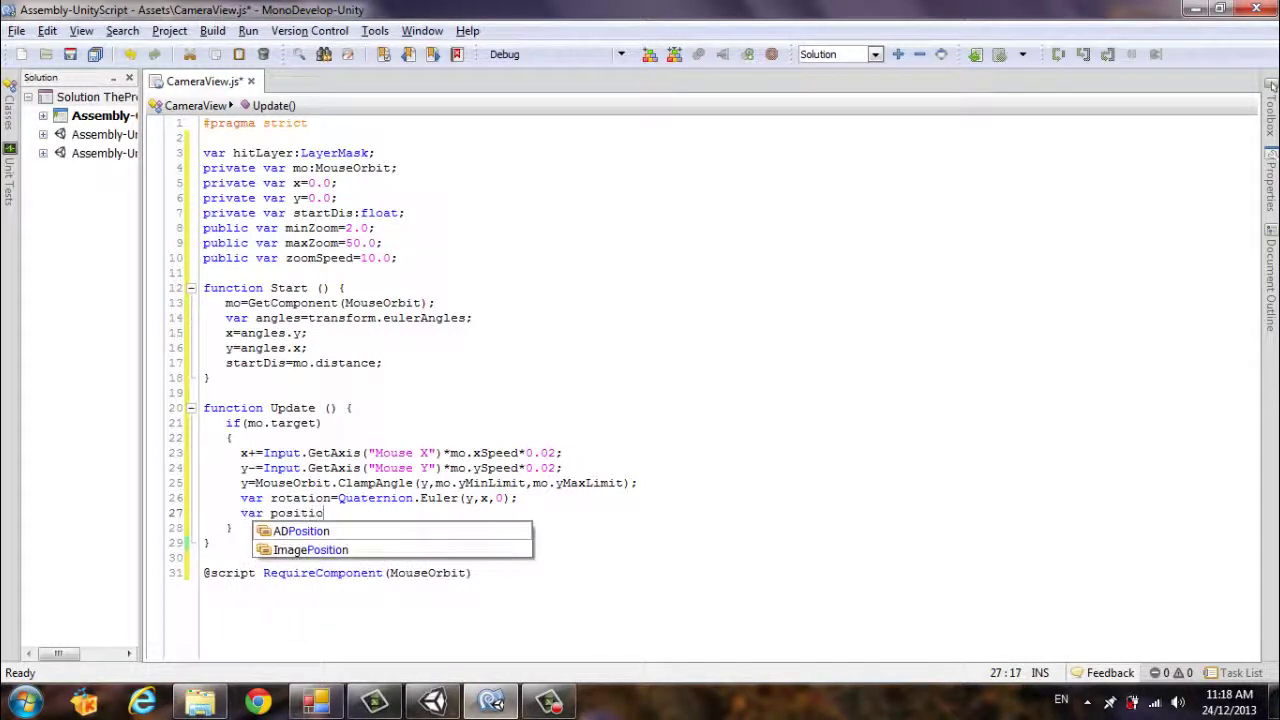
type("n ")
type("r")
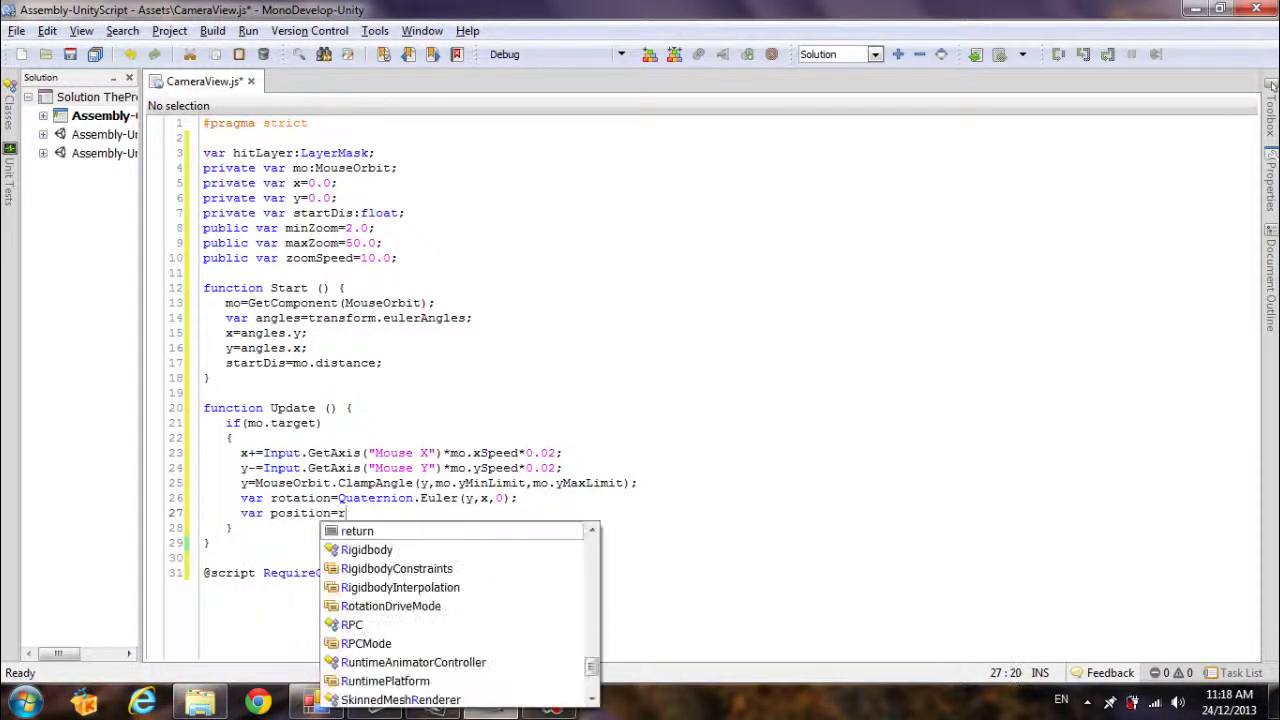
type("otation")
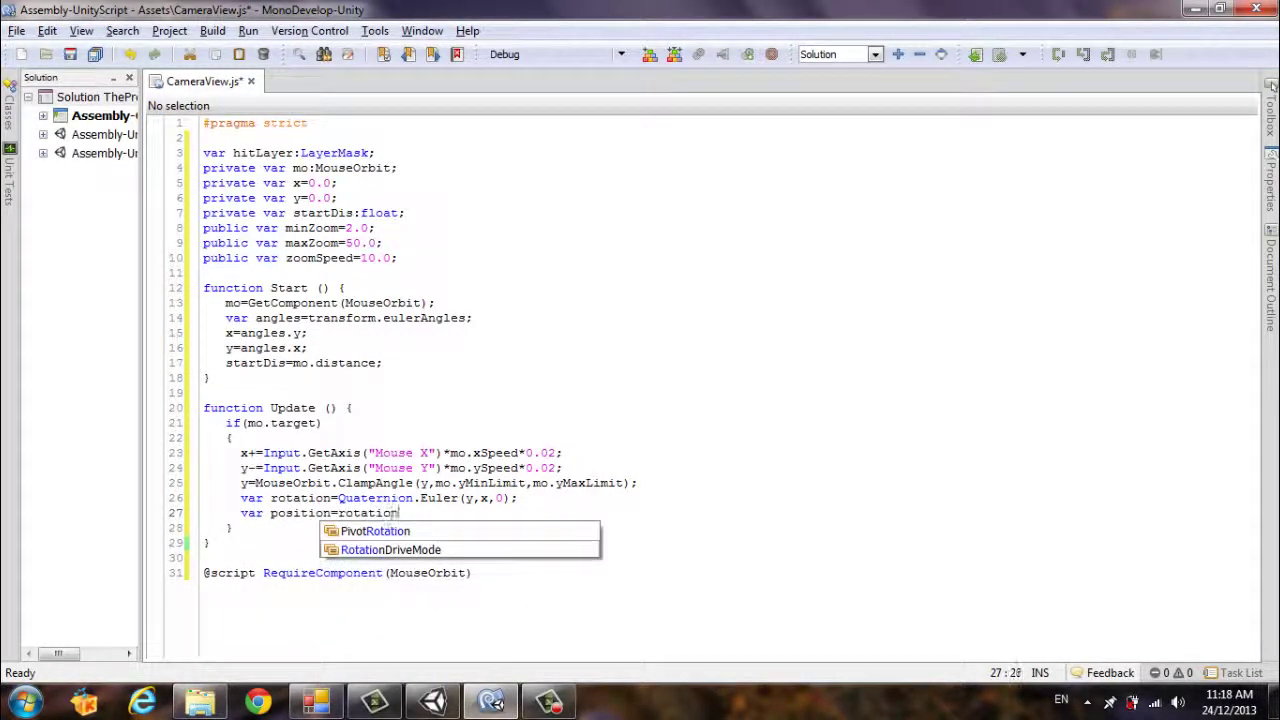
type("*")
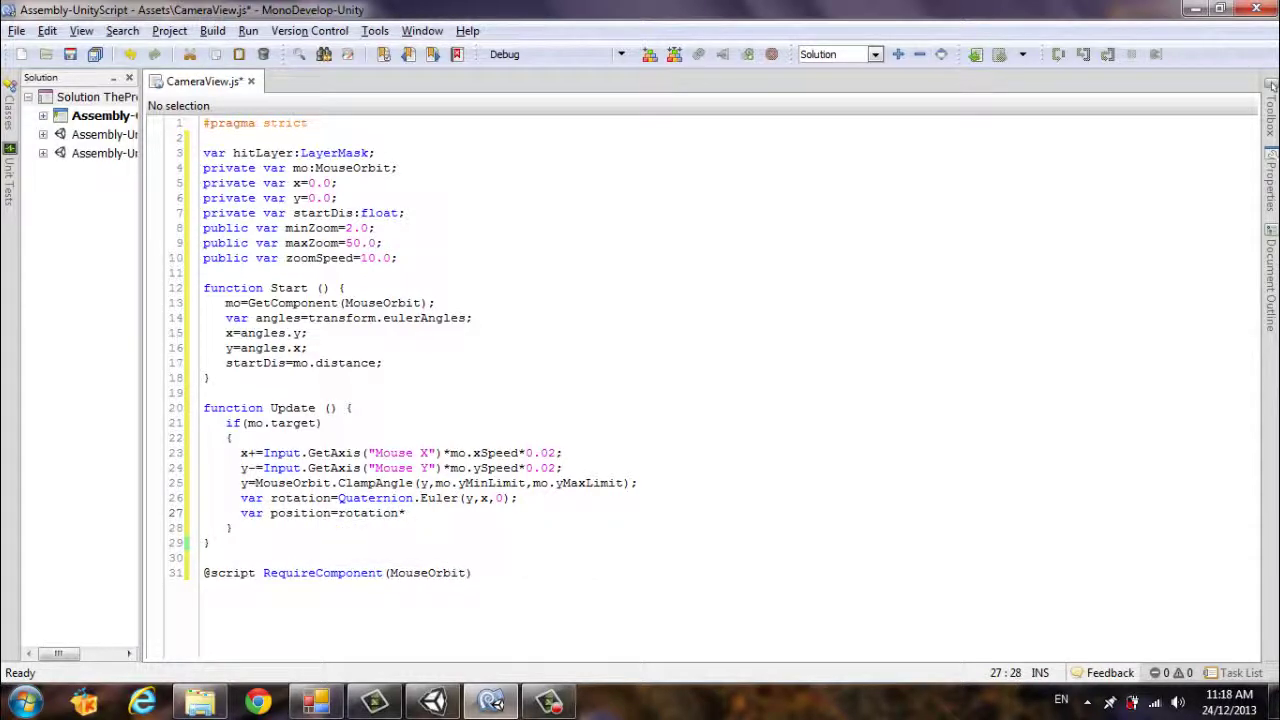
type("vect")
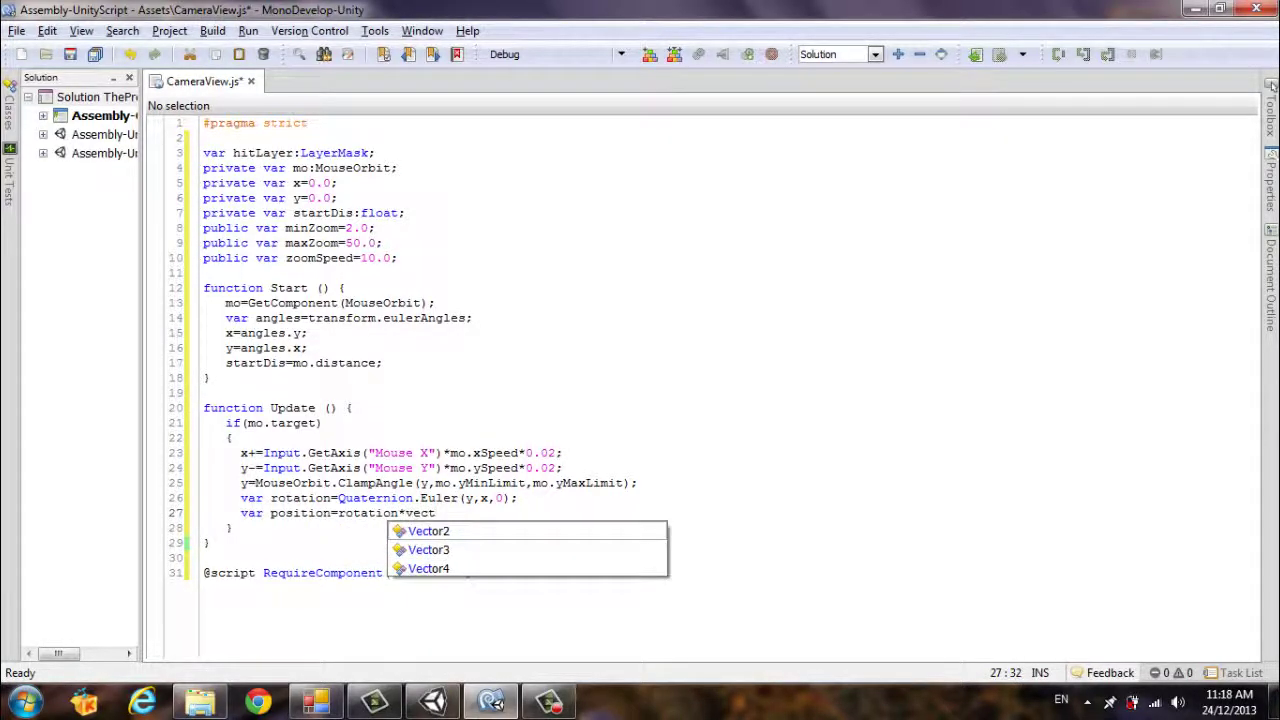
key("Down")
key("Return")
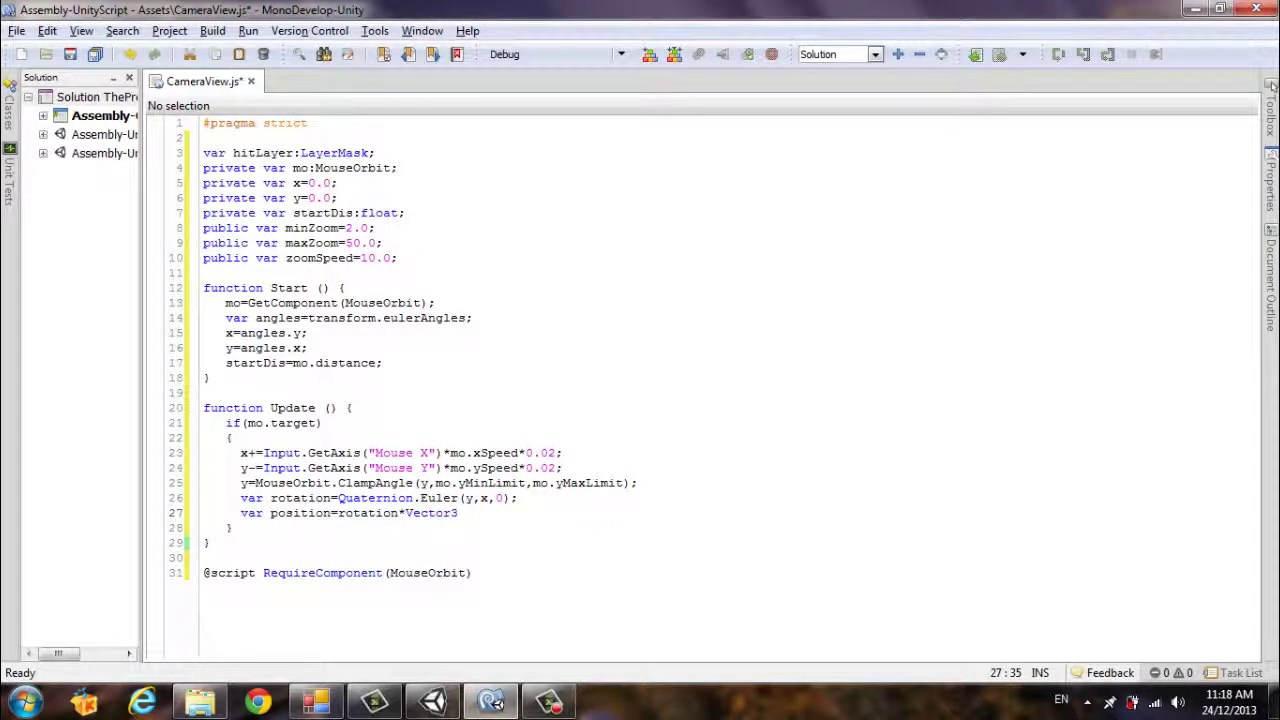
type("(o")
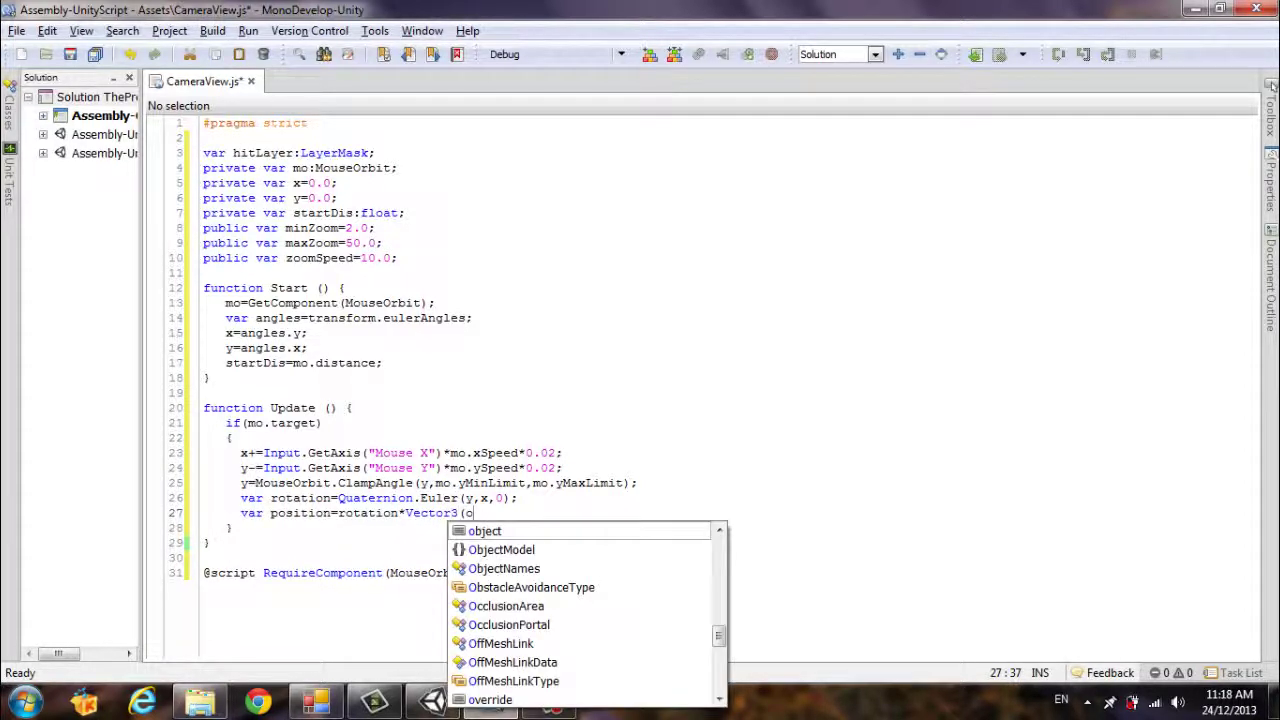
type(".")
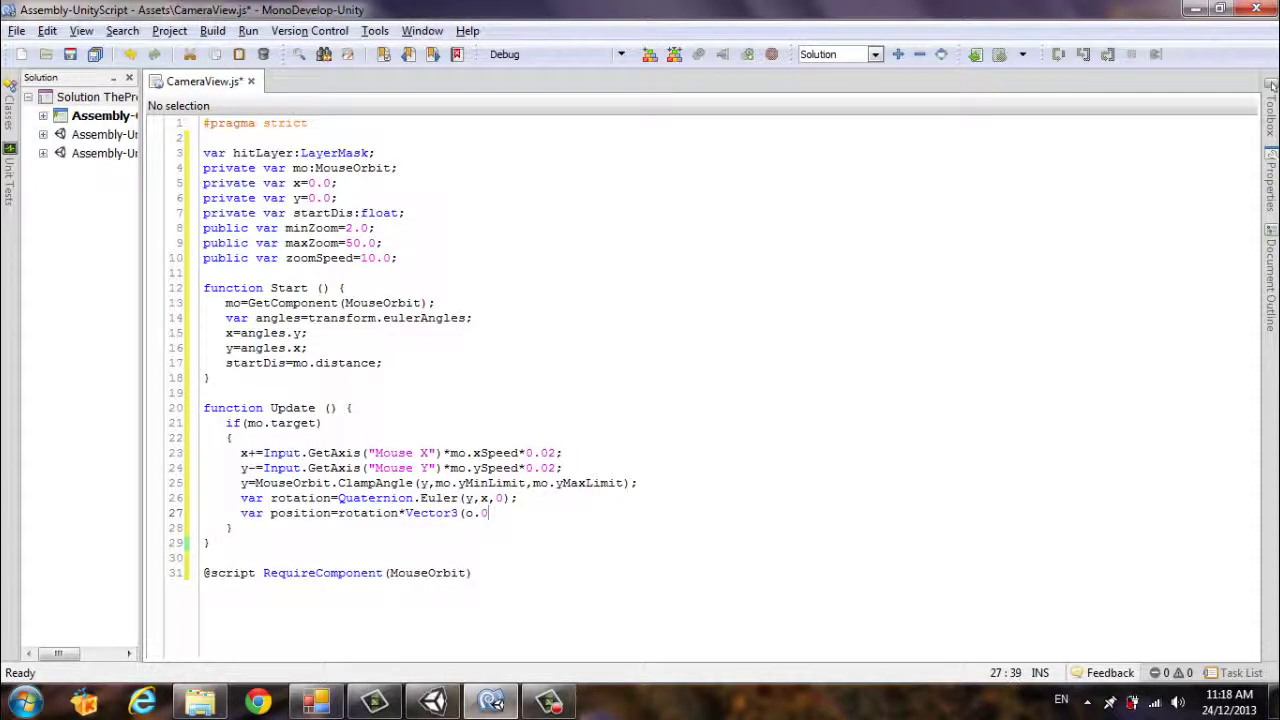
key("BackSpace")
key("BackSpace")
key("BackSpace")
type("0.")
type("0,0")
type(".0")
type(",-m")
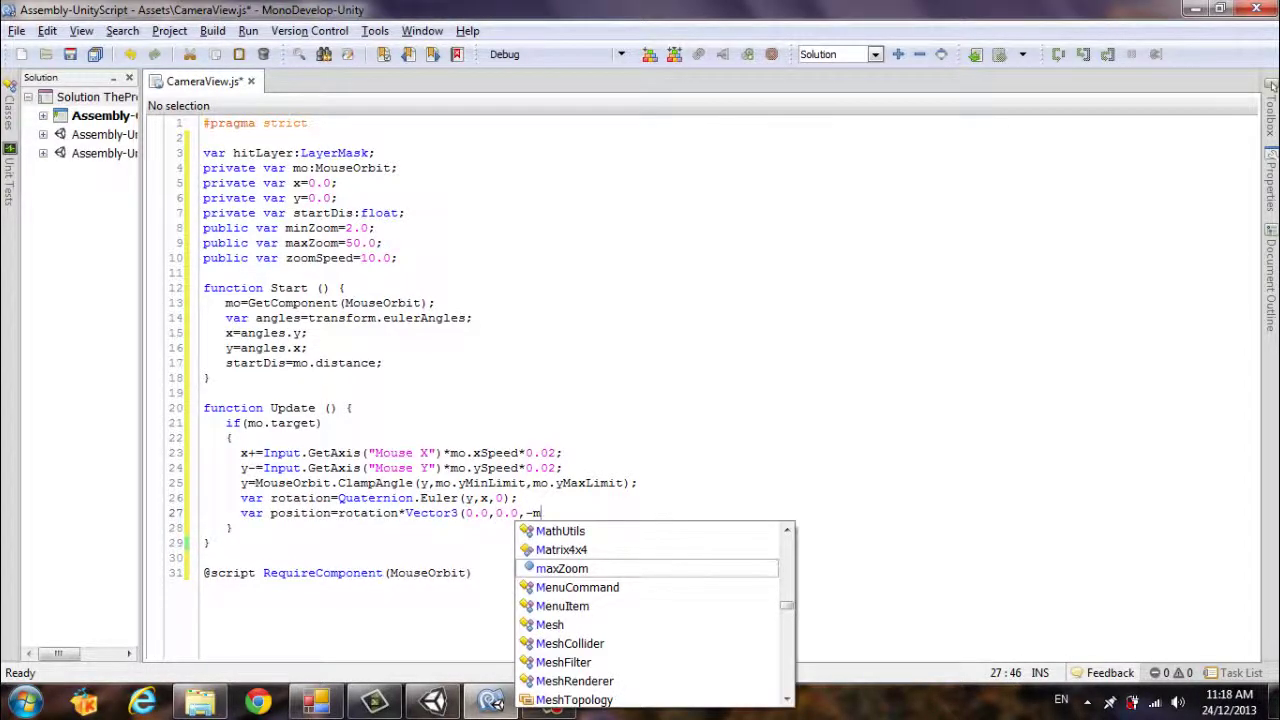
type("o.di")
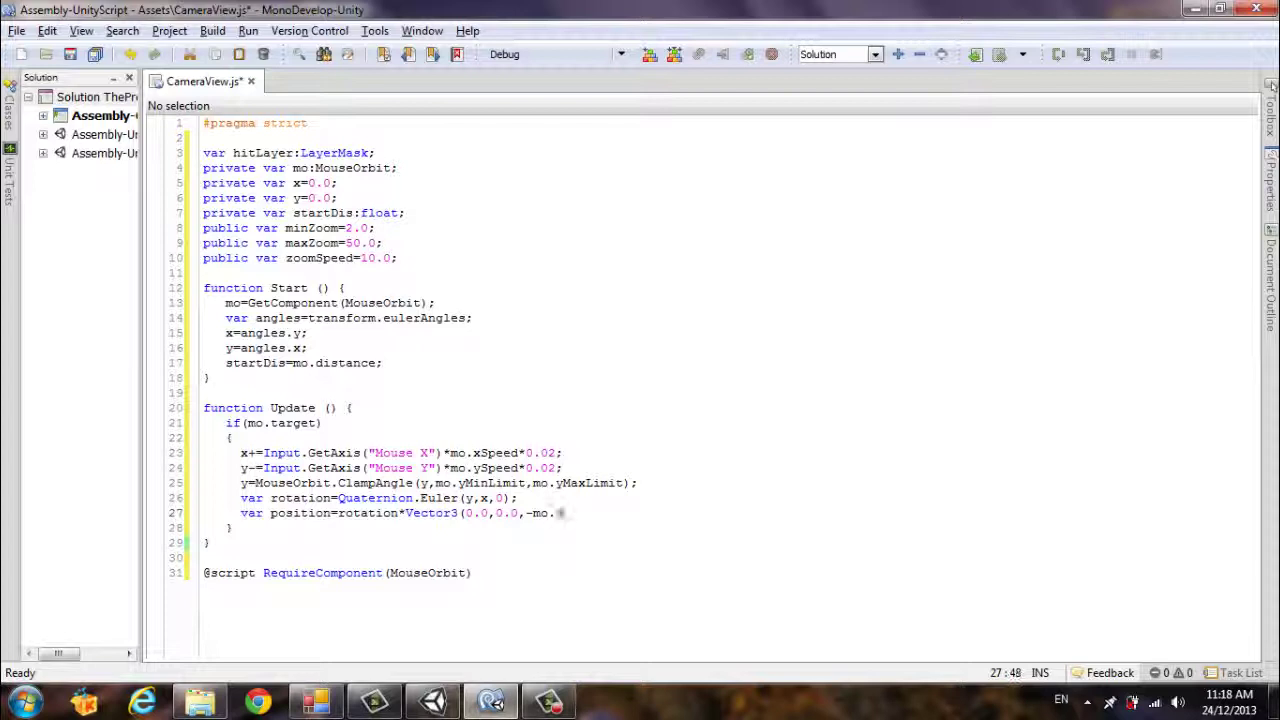
type("stance-")
type("0")
type(".2);")
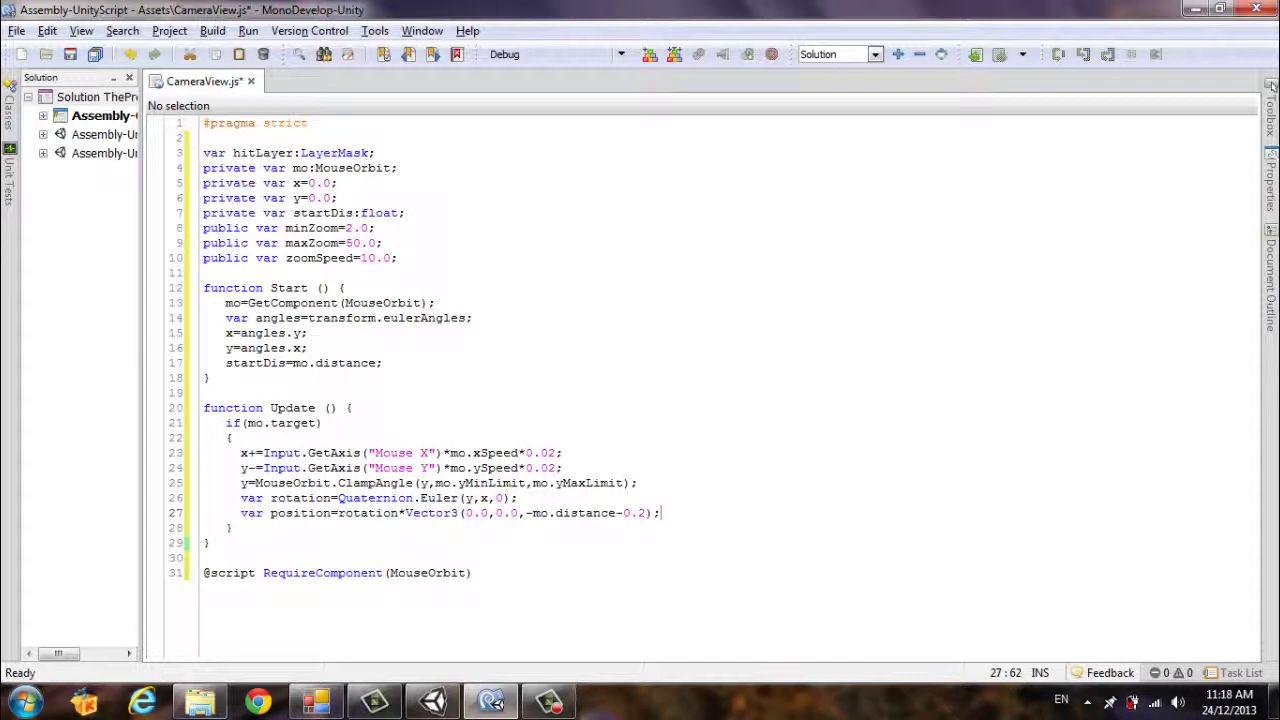
key("Return")
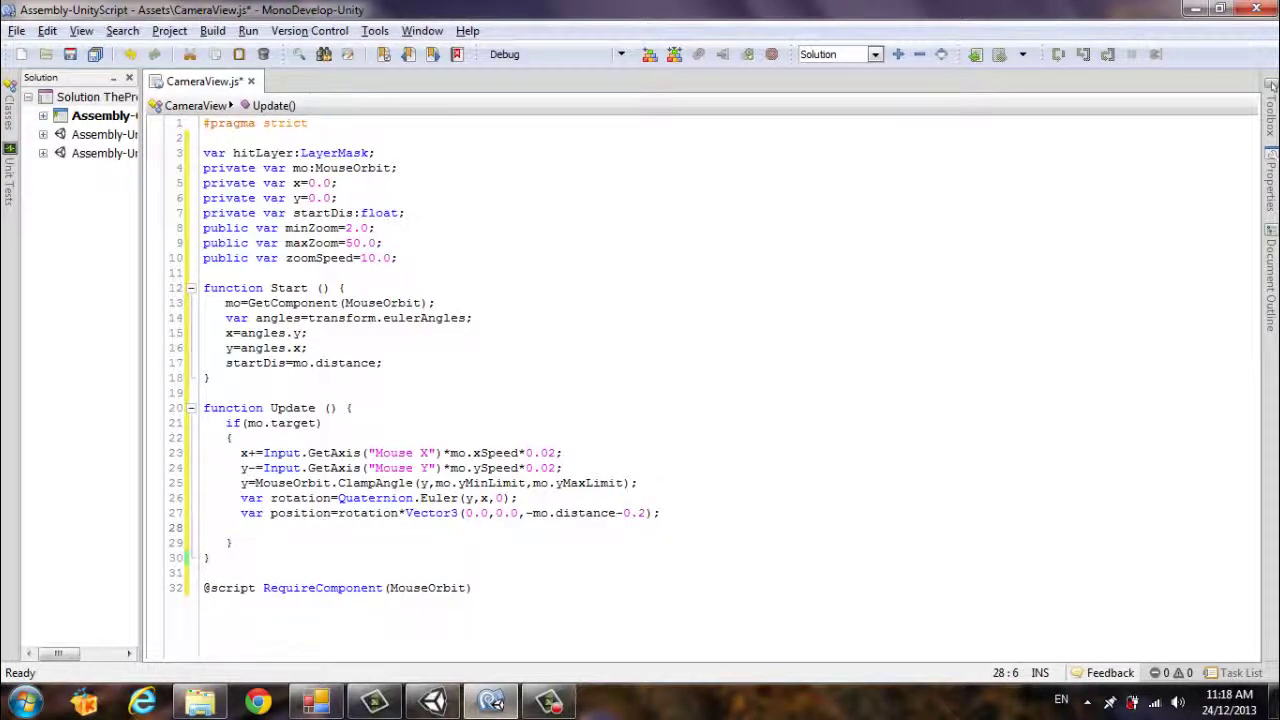
Step: Add var startPoint=mo.target.position; and mo.distance=startDis; below it
type("var sta")
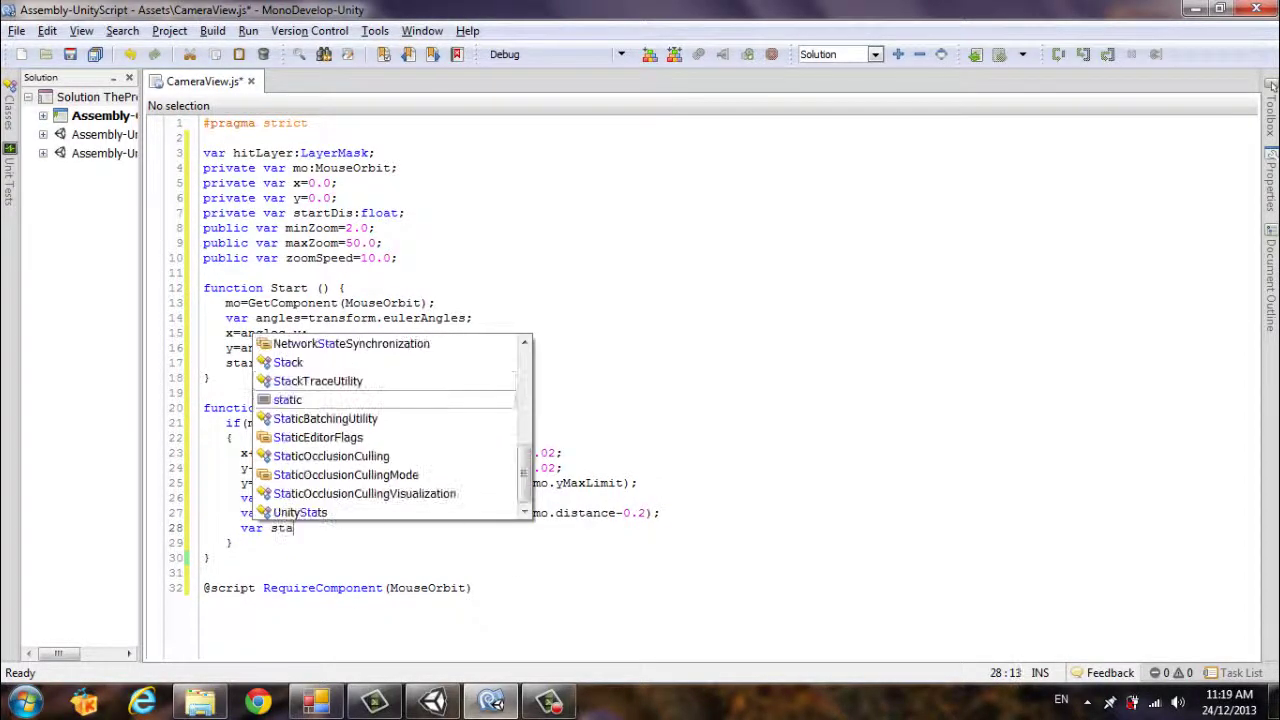
type("r")
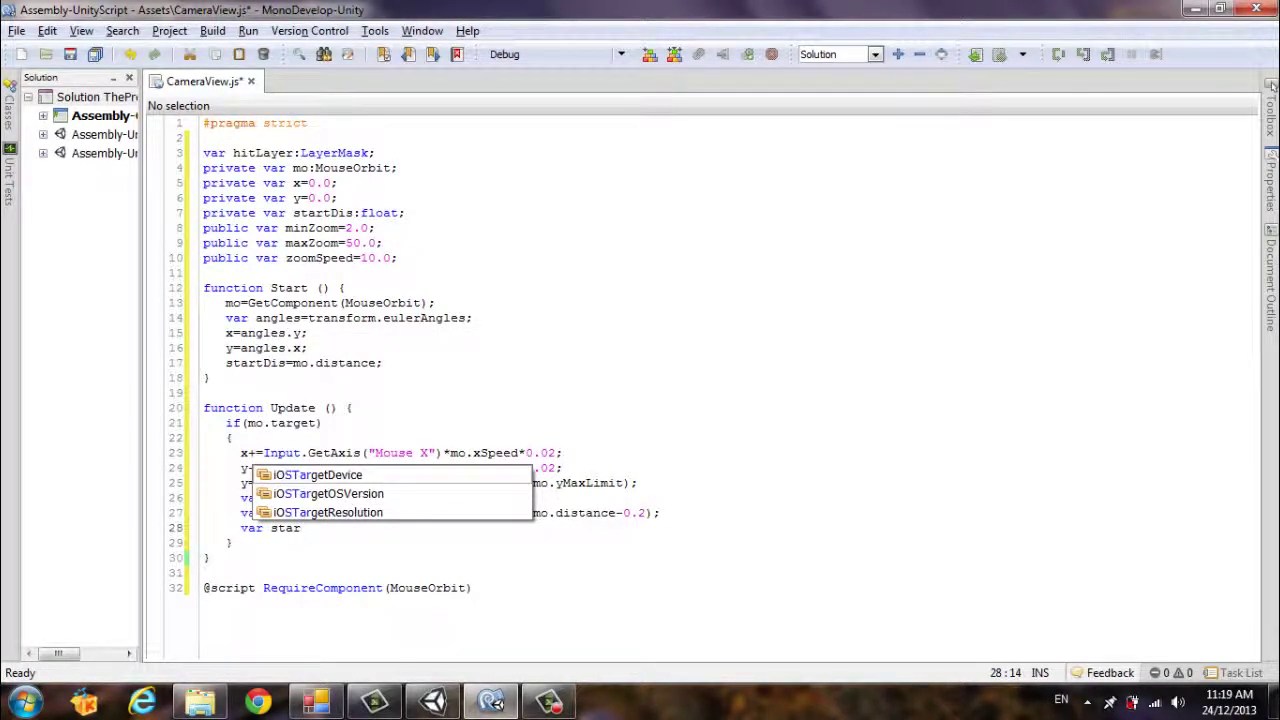
key("BackSpace")
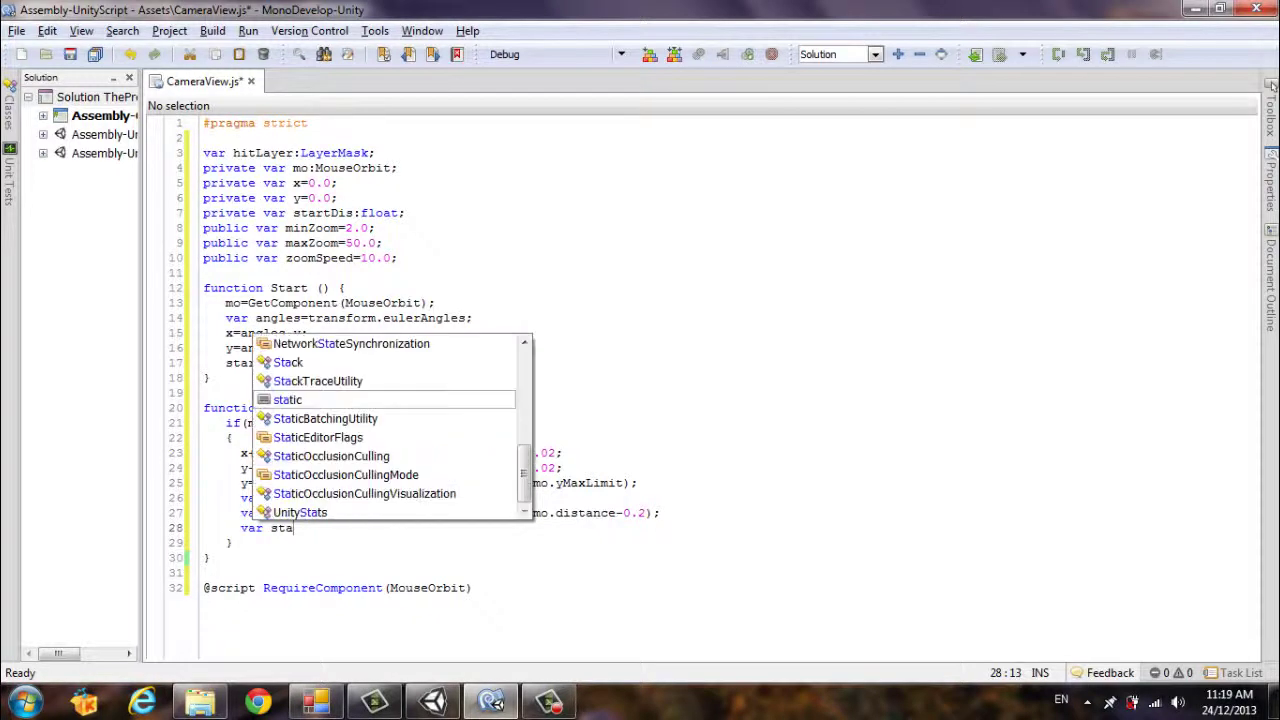
type("rt")
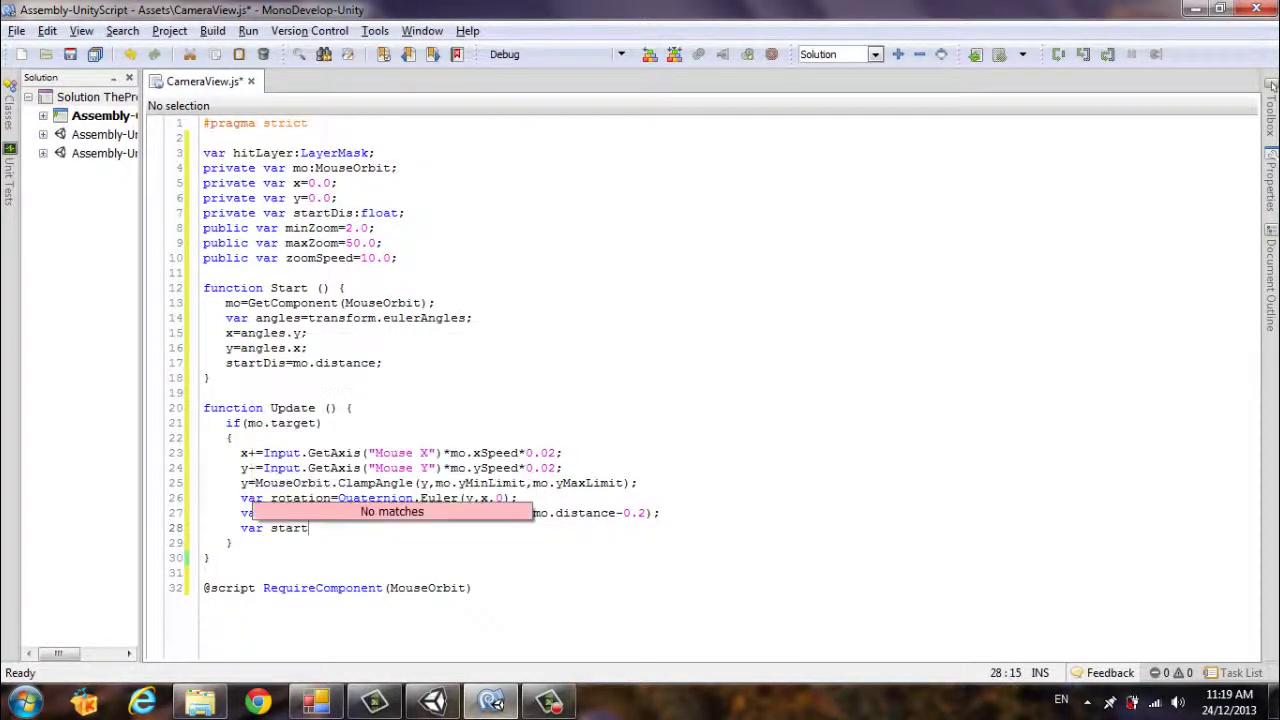
type("Point")
type("=")
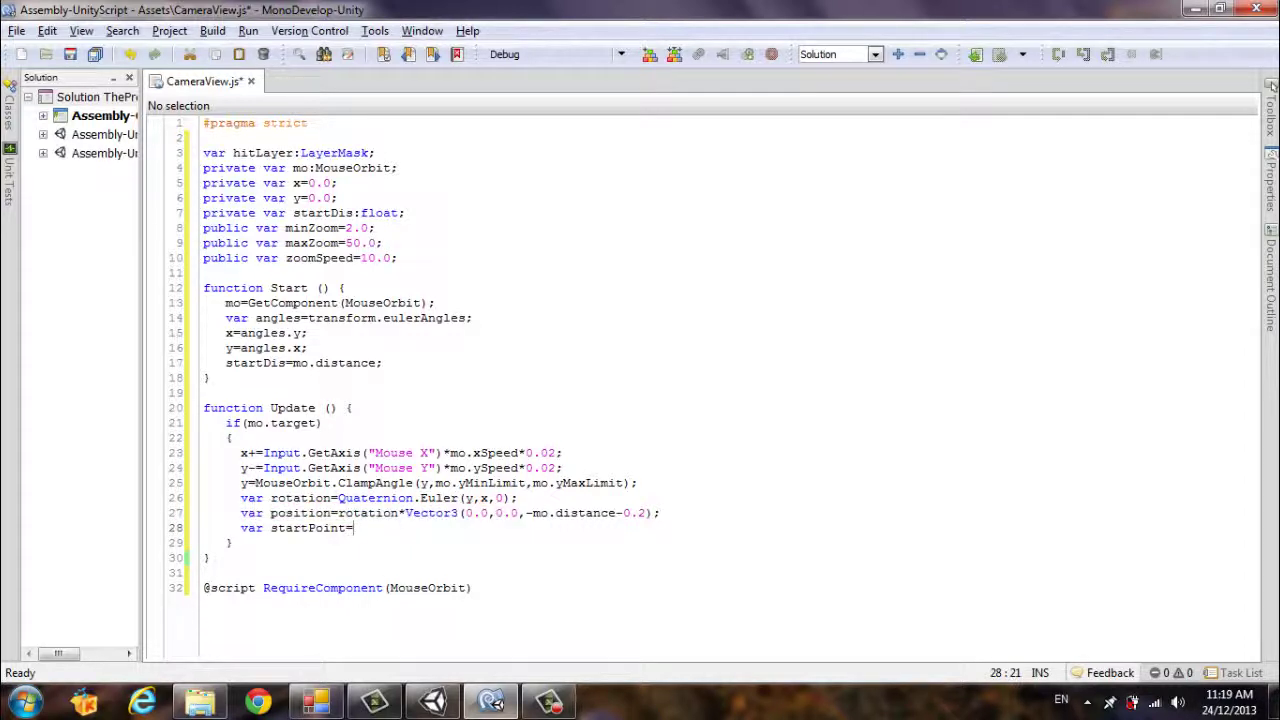
type("mo.")
type("target")
type(".p")
type("os")
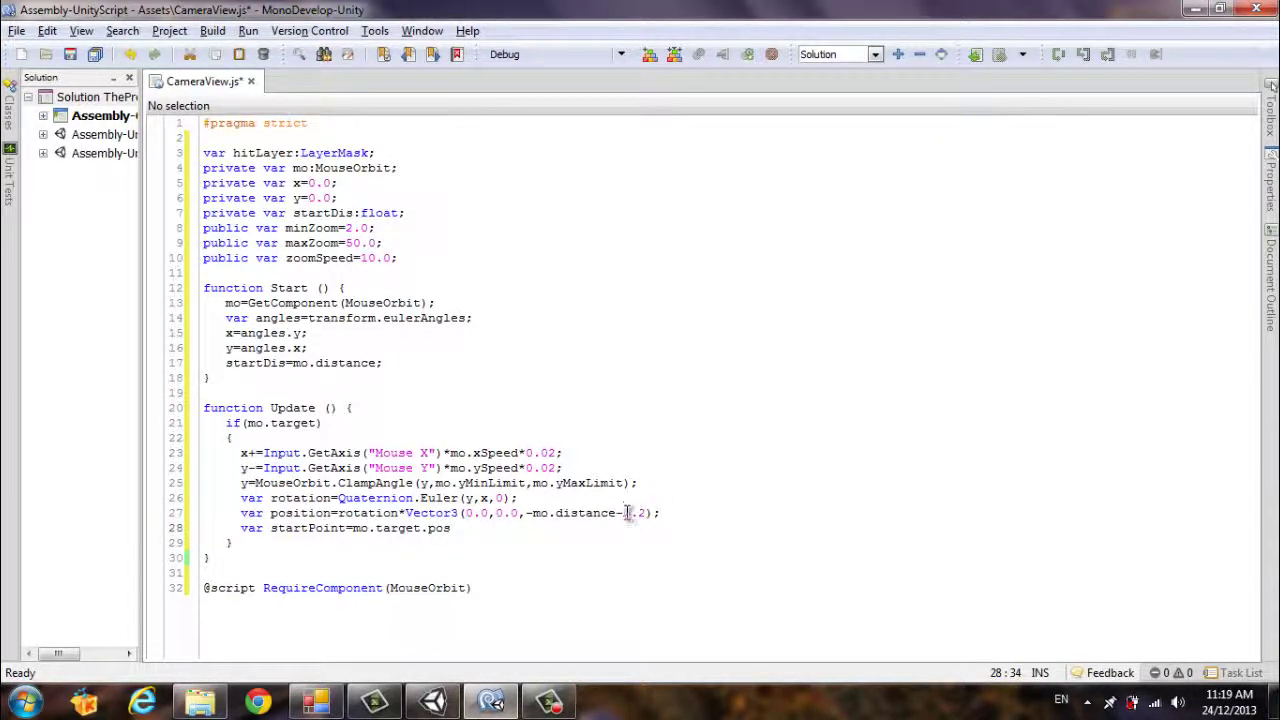
left_click(486, 540)
left_click(470, 528)
type("ition")
type(";")
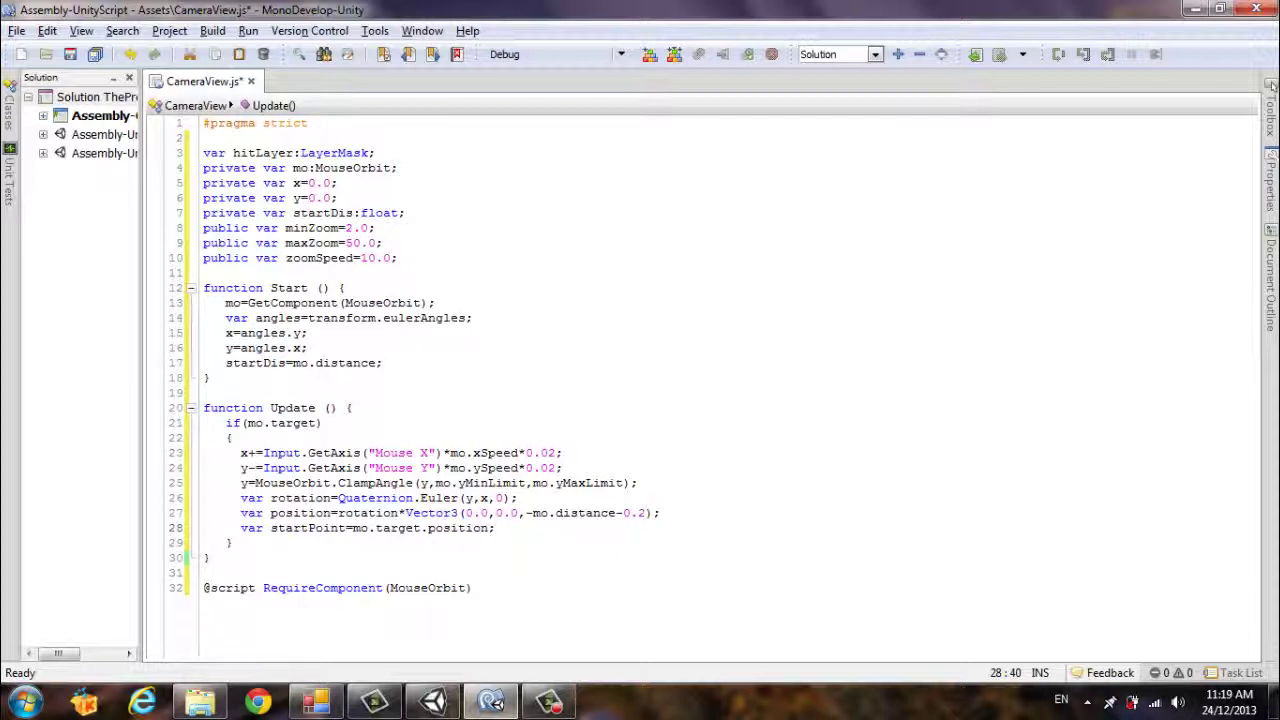
key("Return")
type("mo")
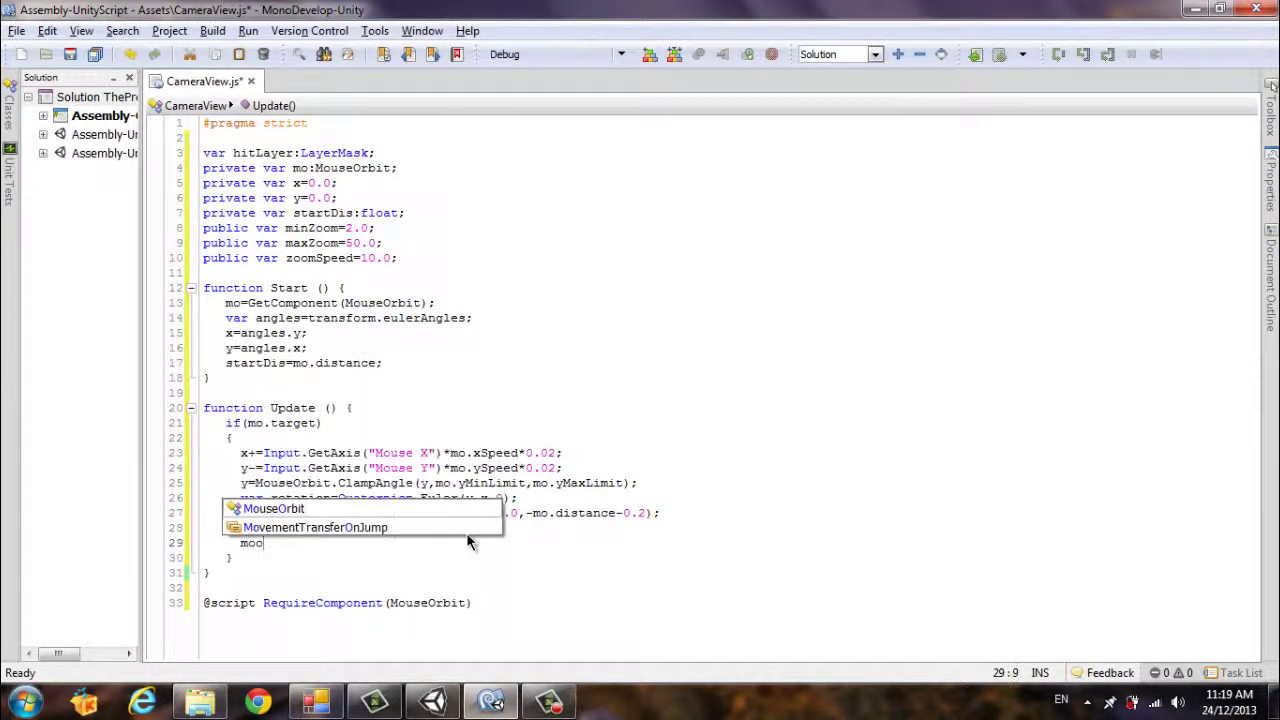
type(".dis")
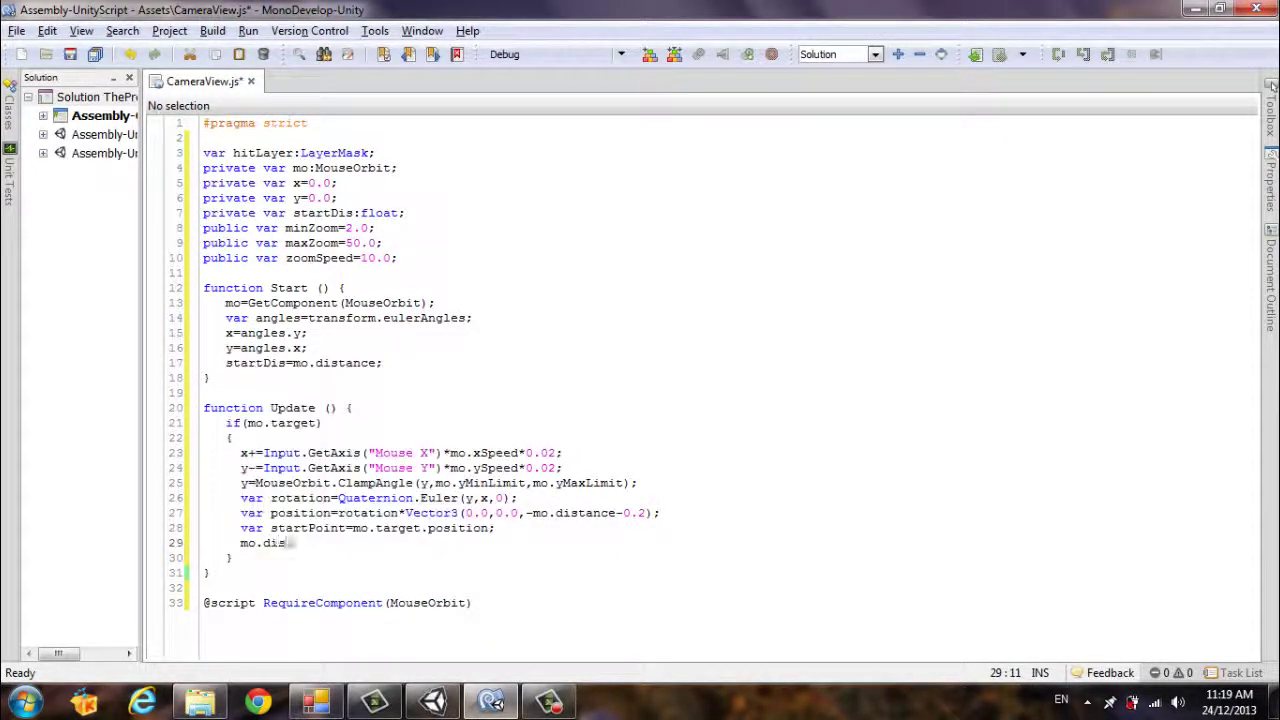
type("tance")
type("=")
type("st")
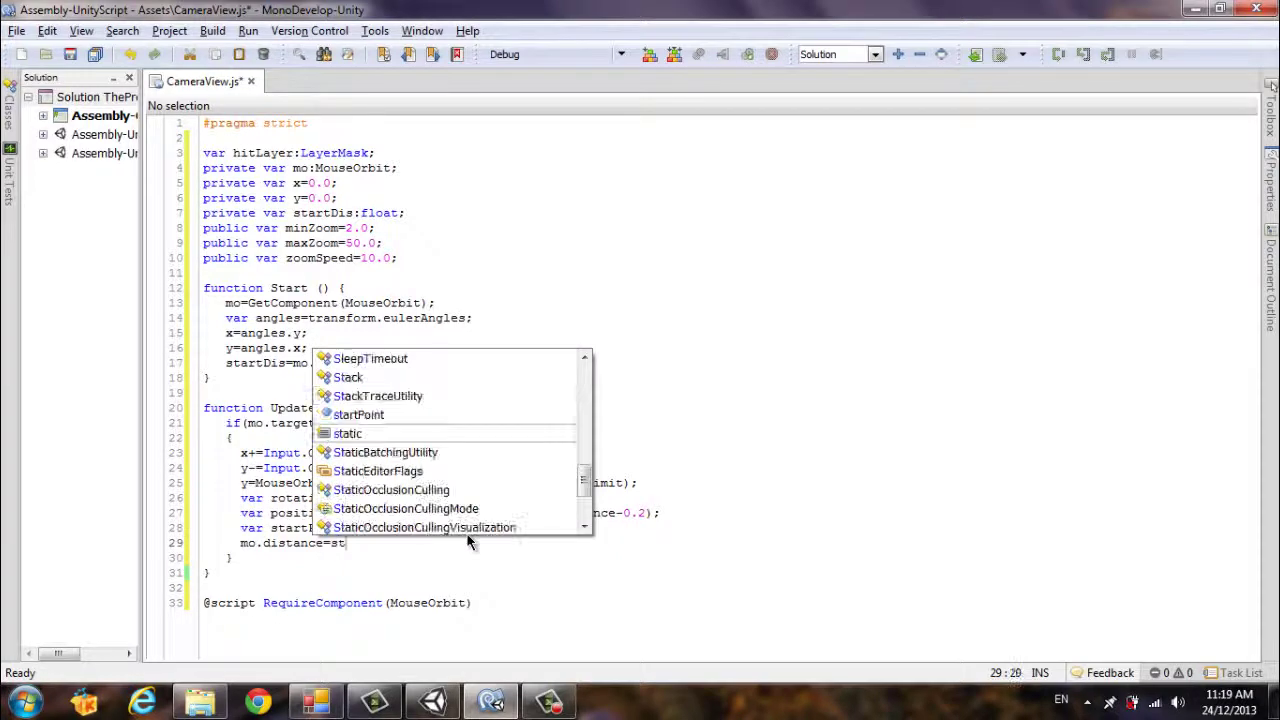
type("art")
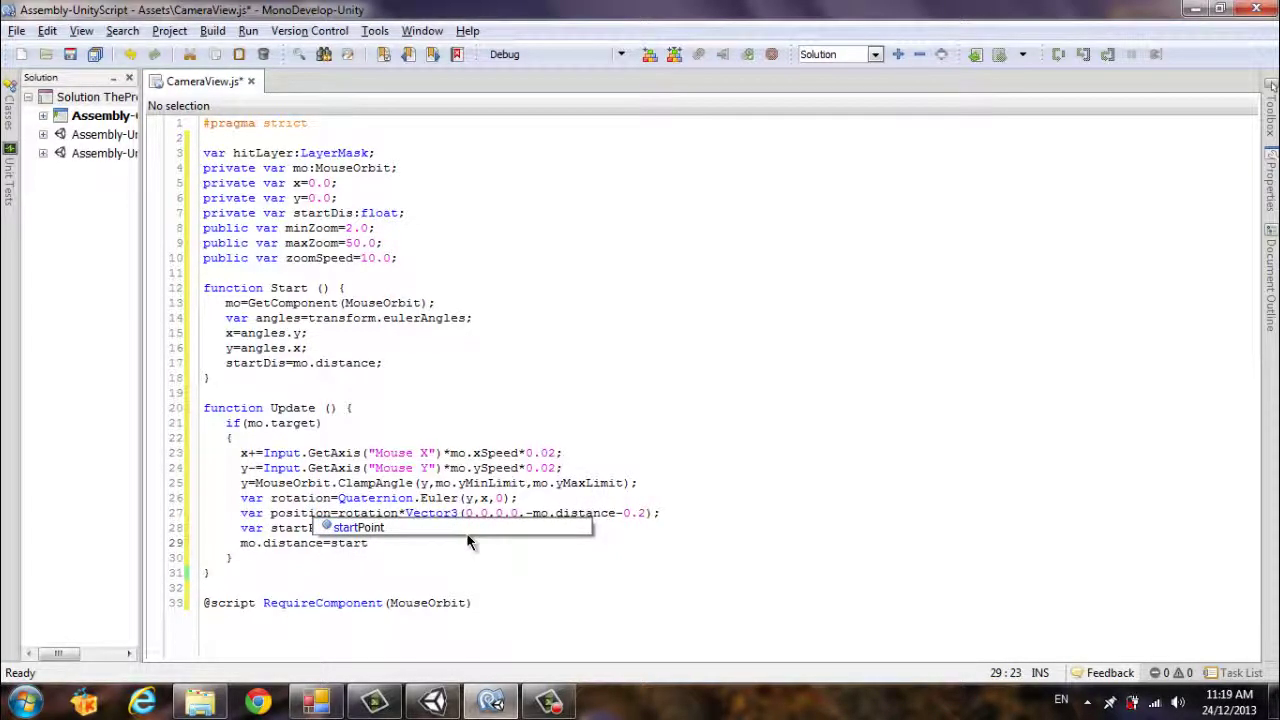
type("Dis")
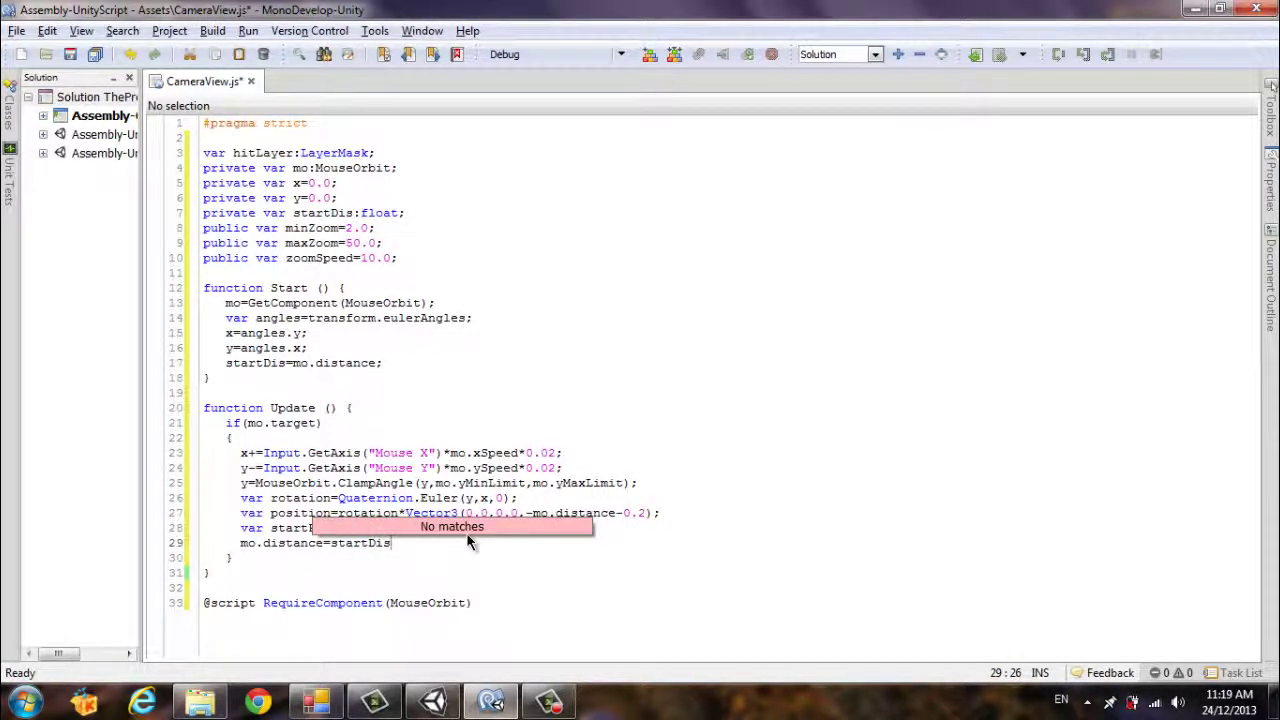
type(";")
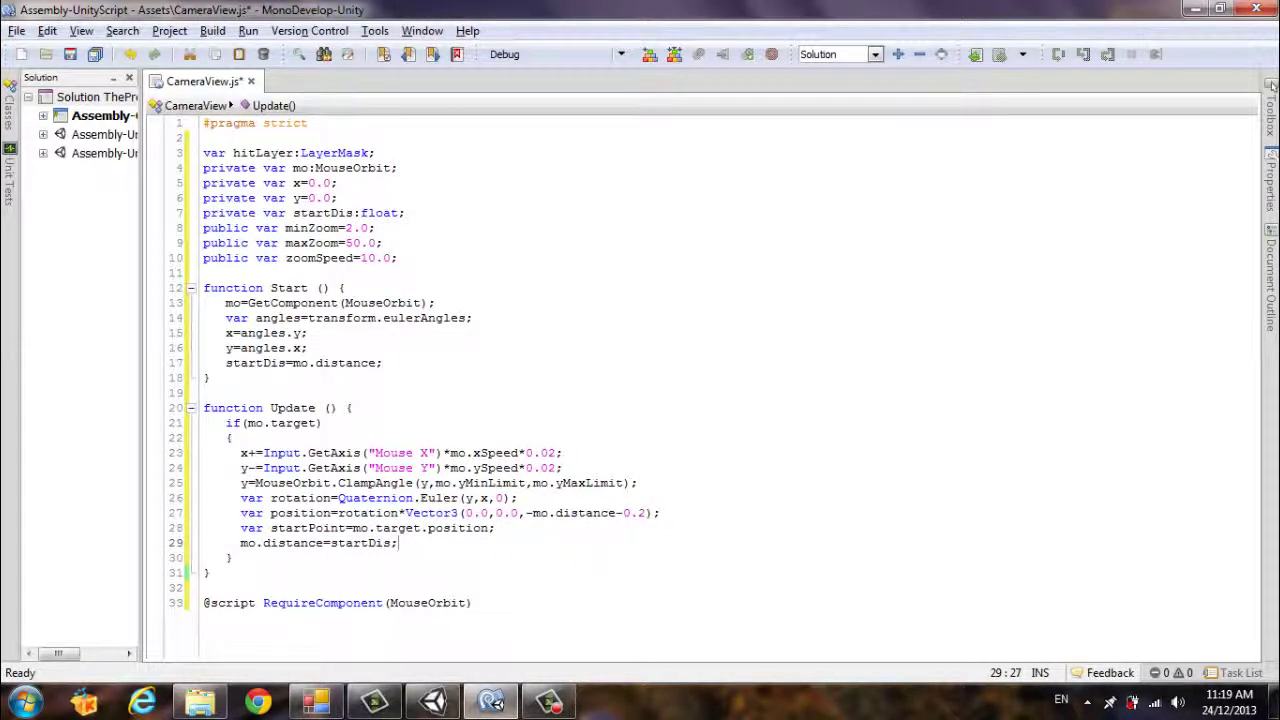
left_click(240, 543)
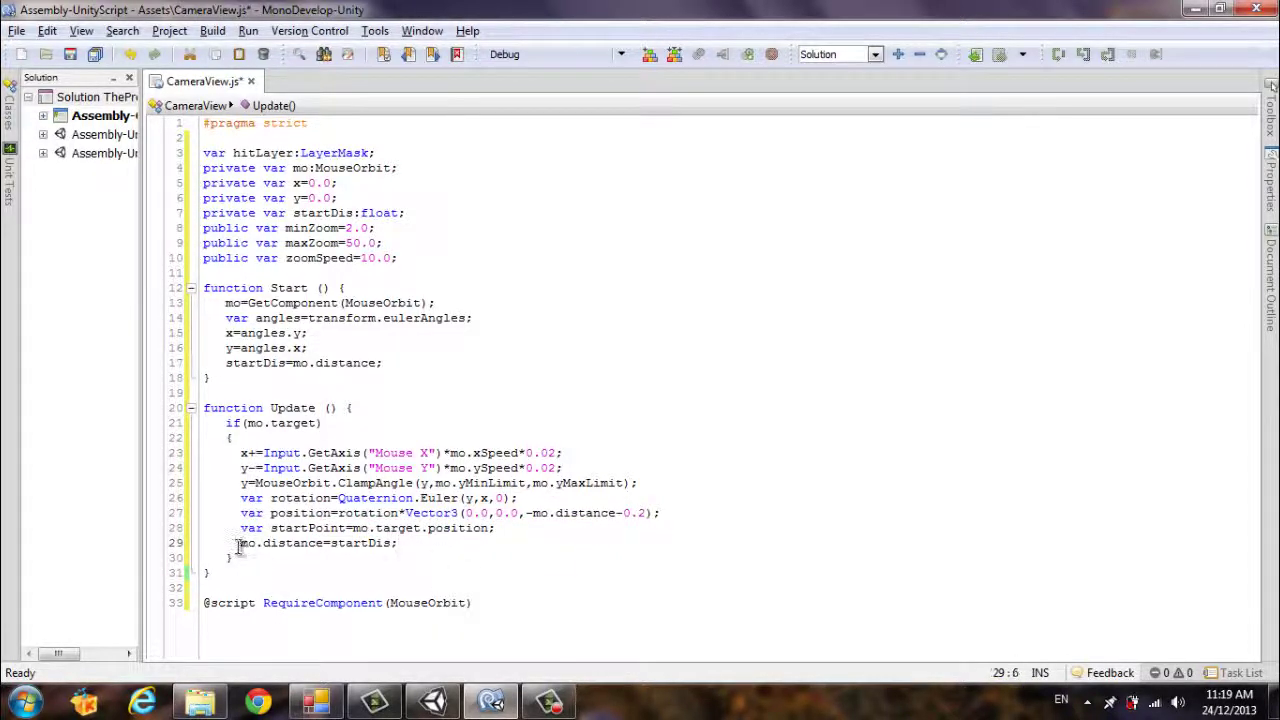
key("BackSpace")
left_click(410, 543)
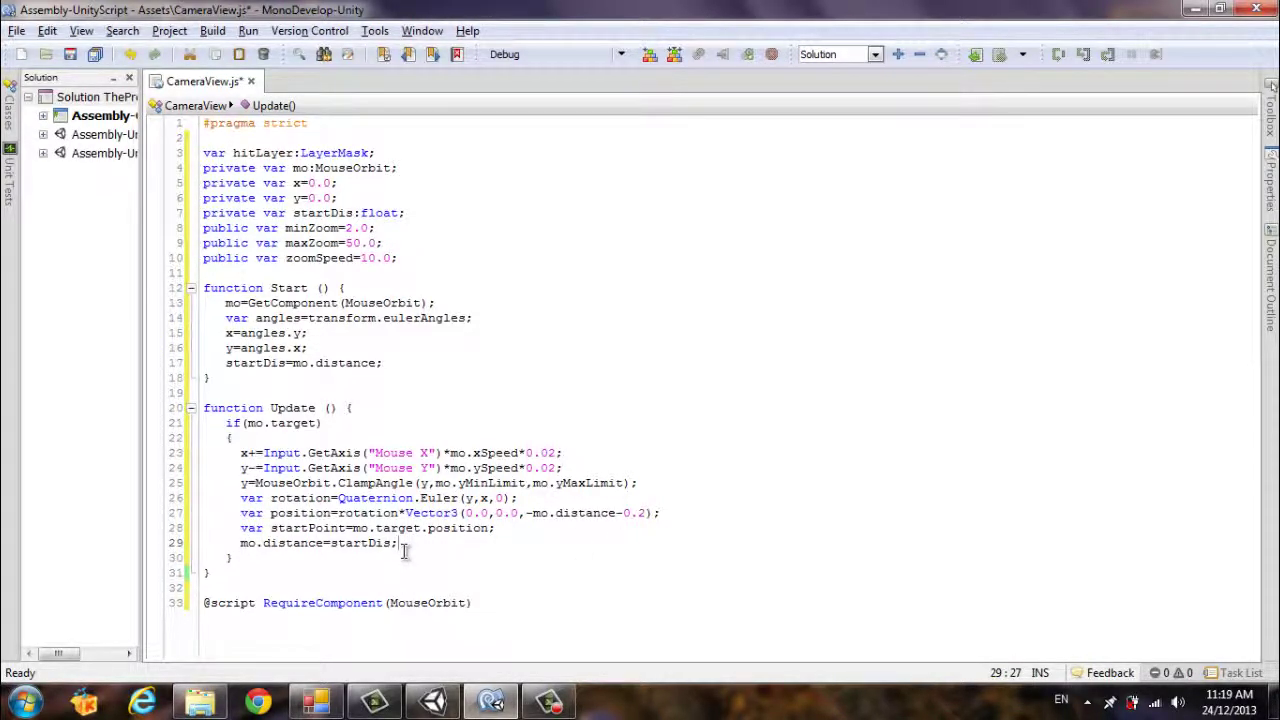
Step: Add the line Camera.main.fieldOfView+=Input.GetAxis("Mouse ScrollWheel"
key("Return")
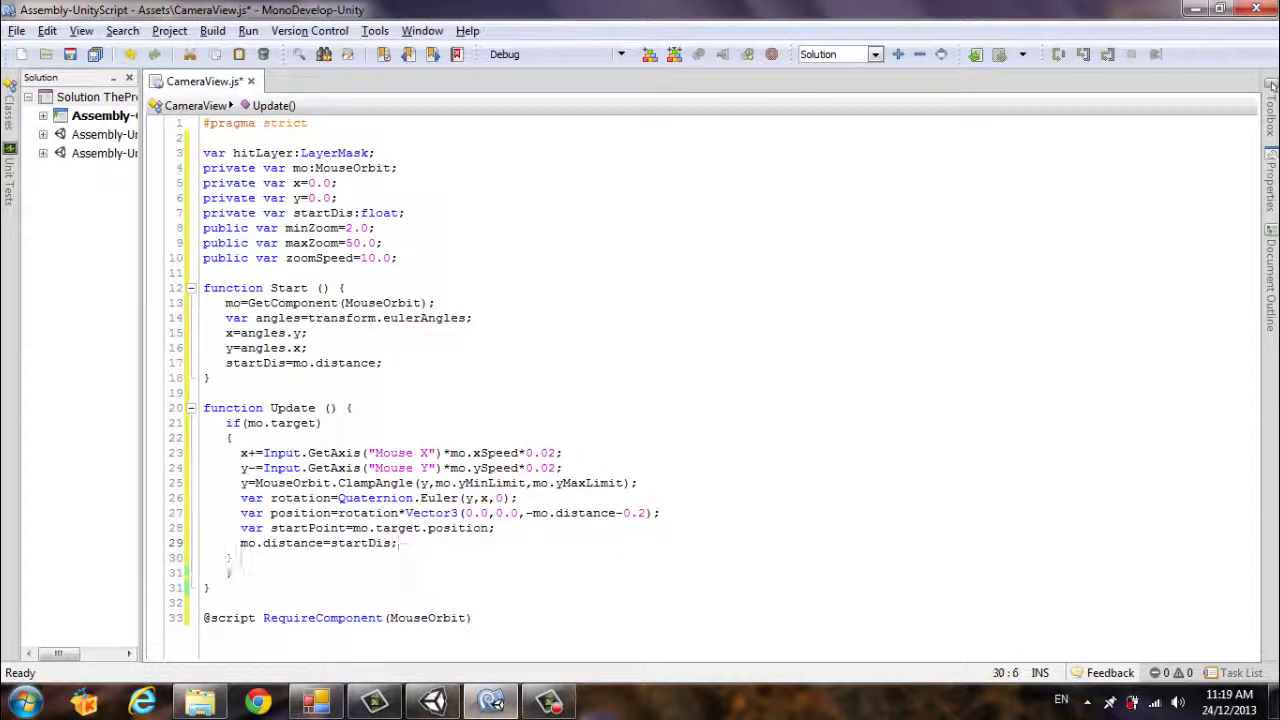
type("Camer")
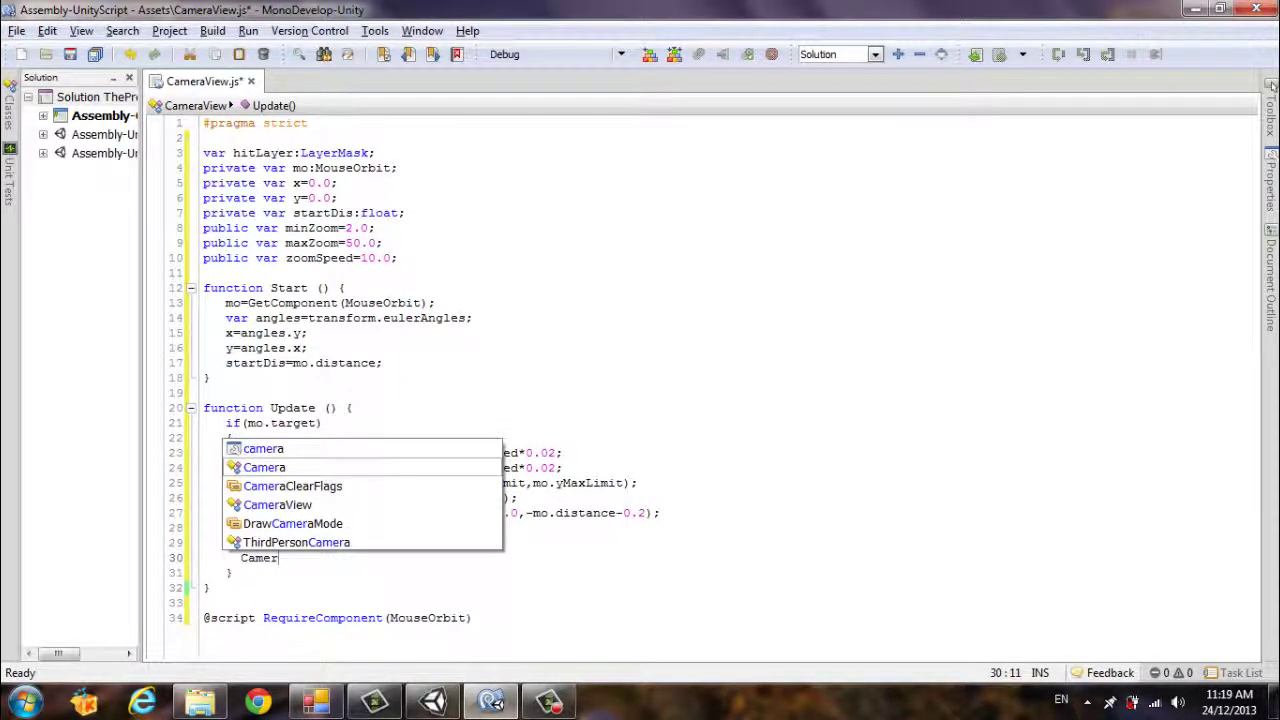
type("a.m")
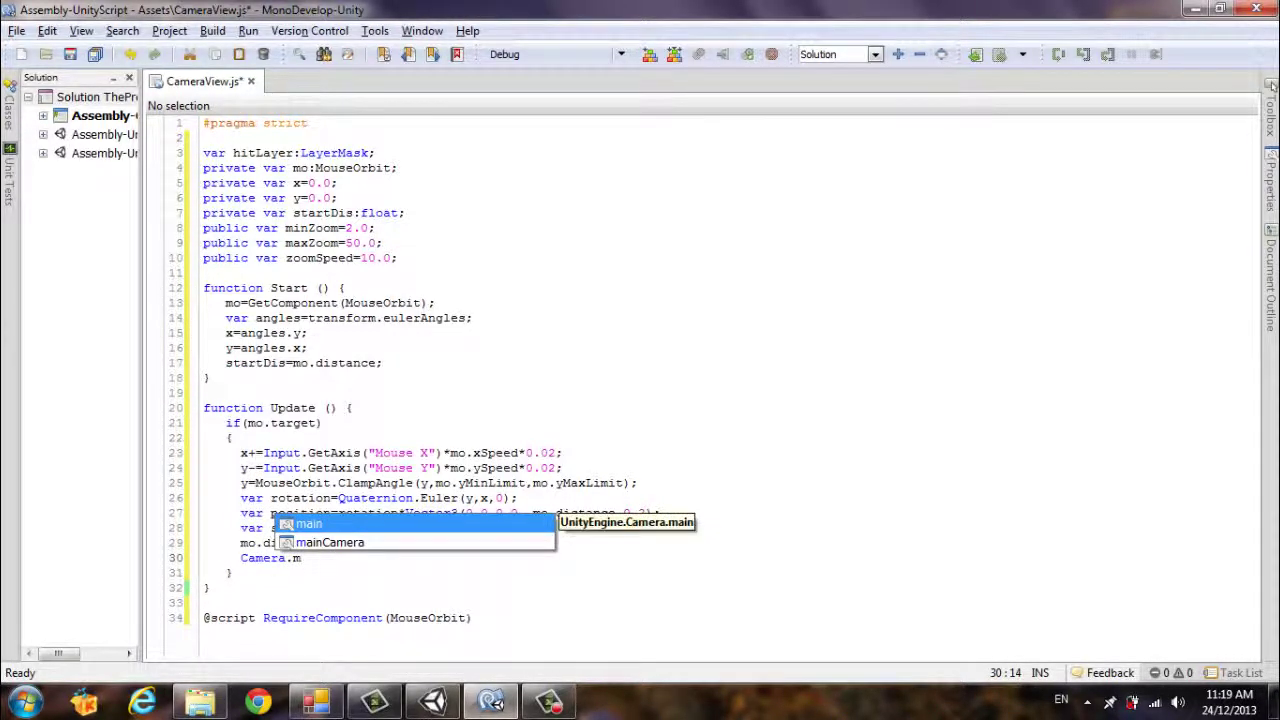
key("Return")
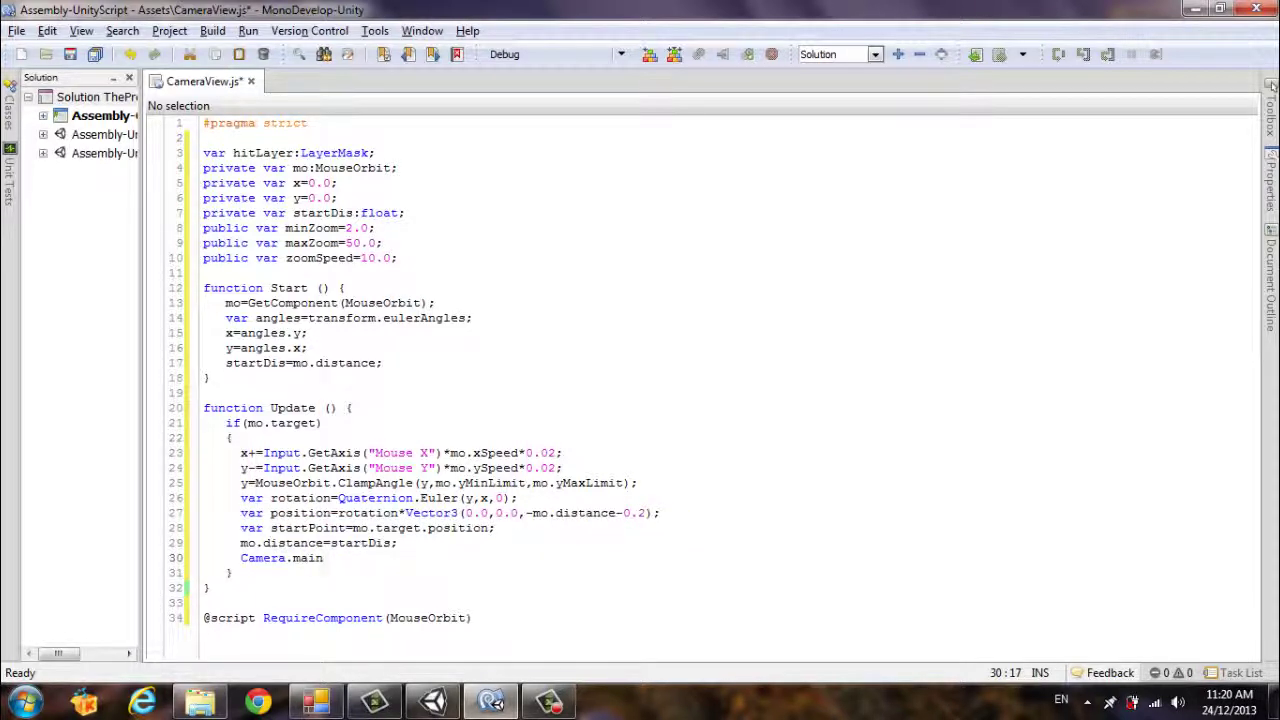
type(".fi")
key("Return")
type("+")
type("=Inp")
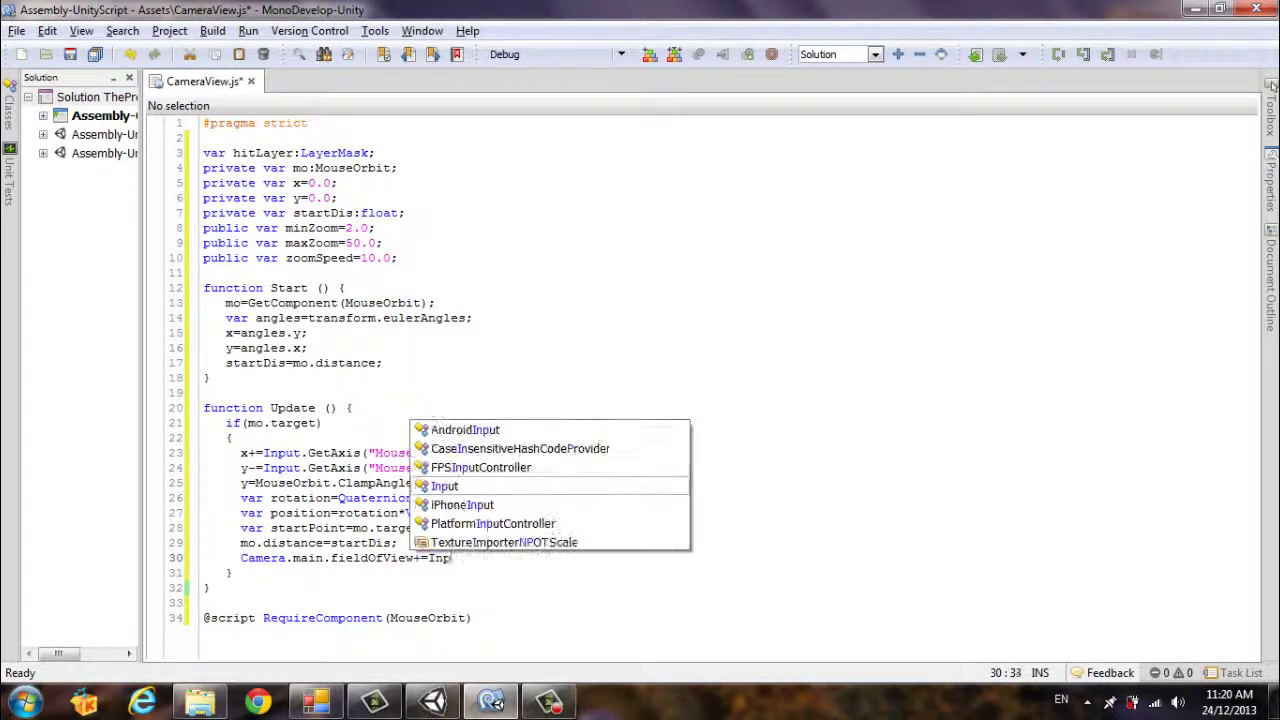
type("ut.")
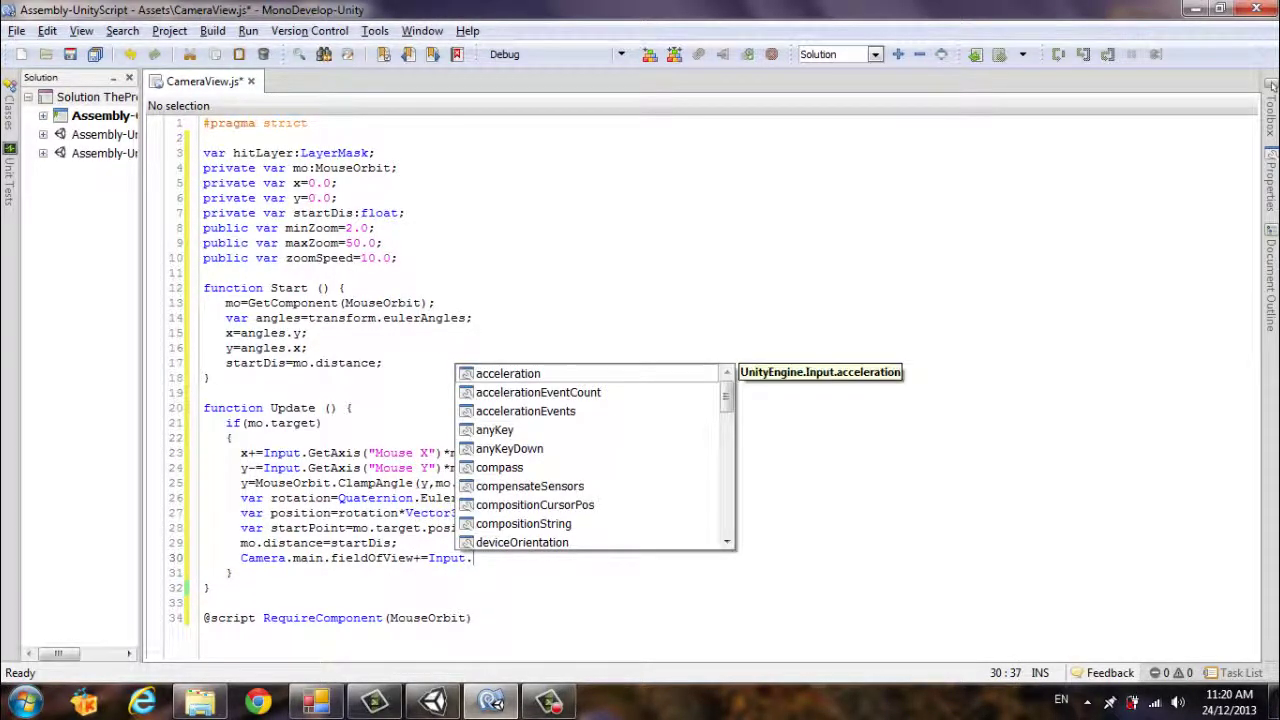
type("geta")
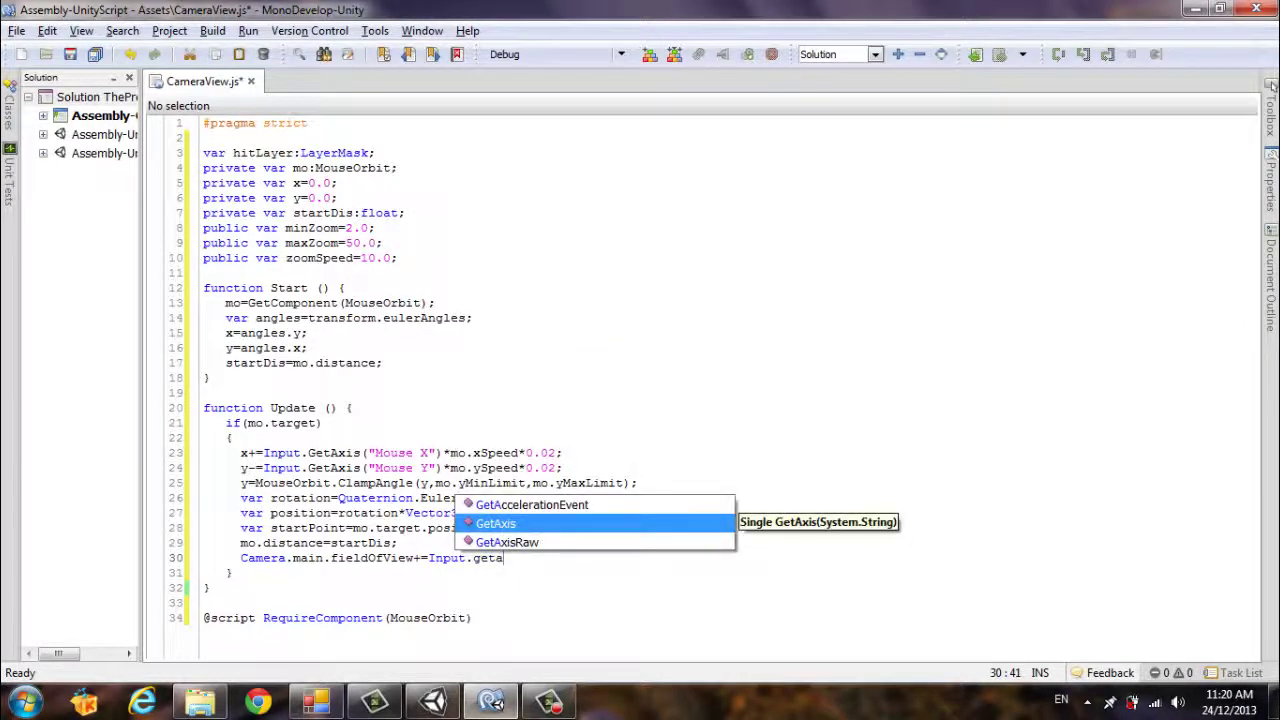
key("Return")
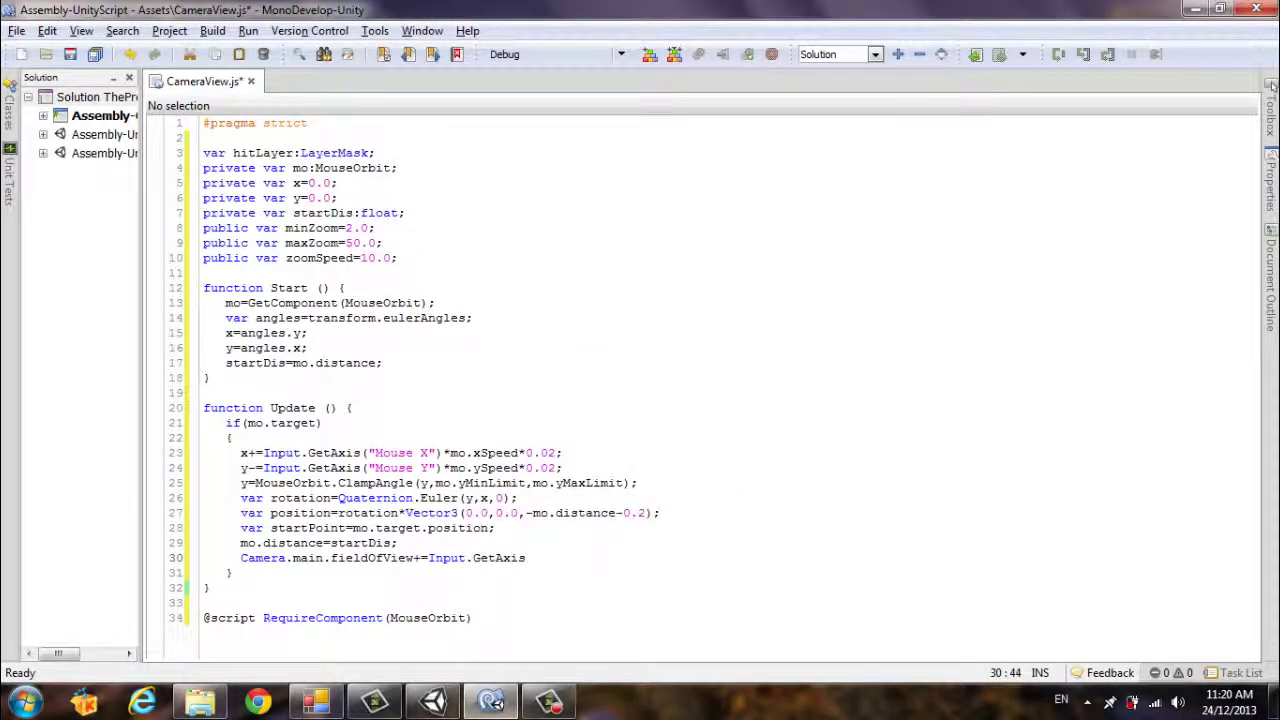
type("(\"")
type("Mous")
type("e ")
type("Scroll")
type("Wheel")
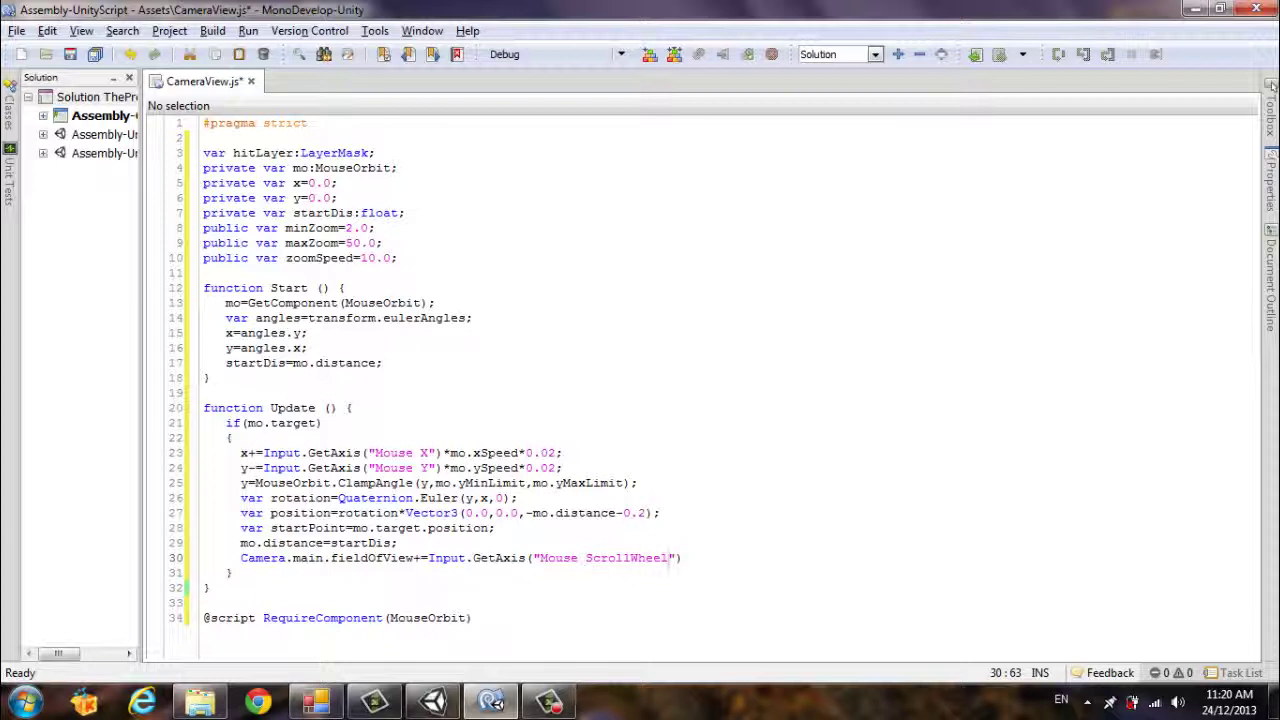
Step: Confirm the Mouse ScrollWheel axis name in Unity, then return to CameraView.js
left_click(433, 700)
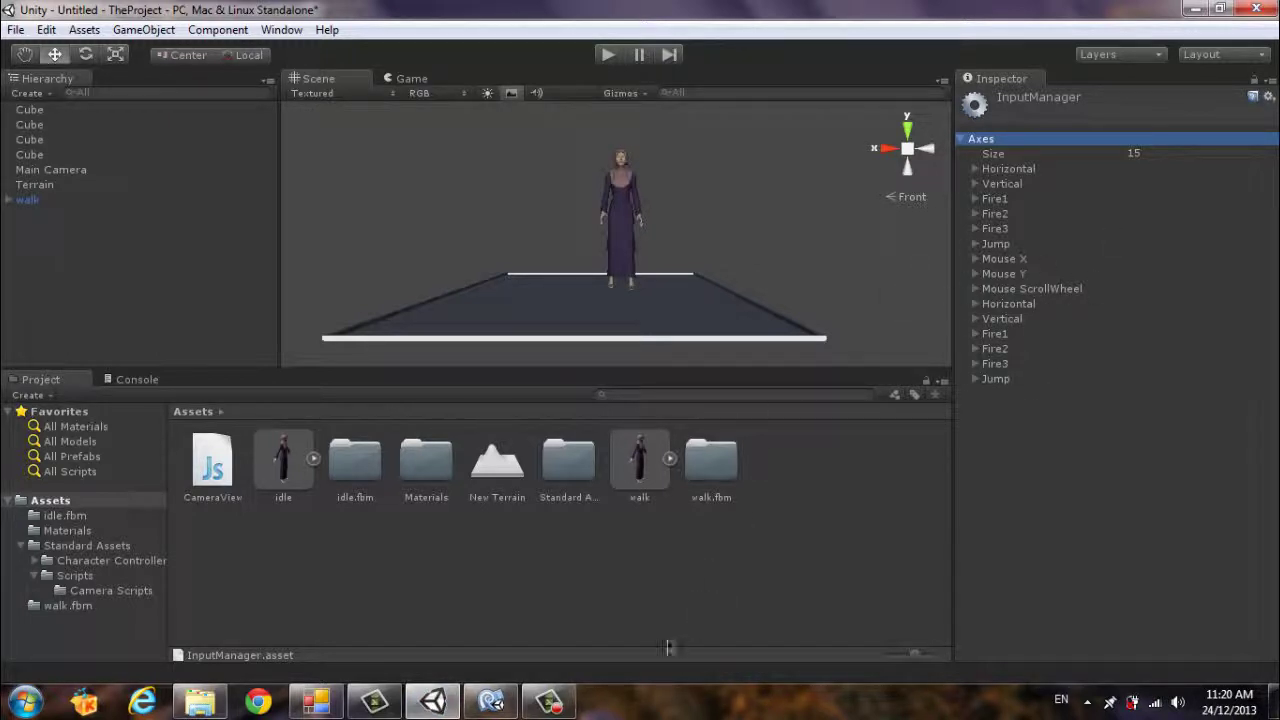
left_click(550, 703)
left_click(491, 700)
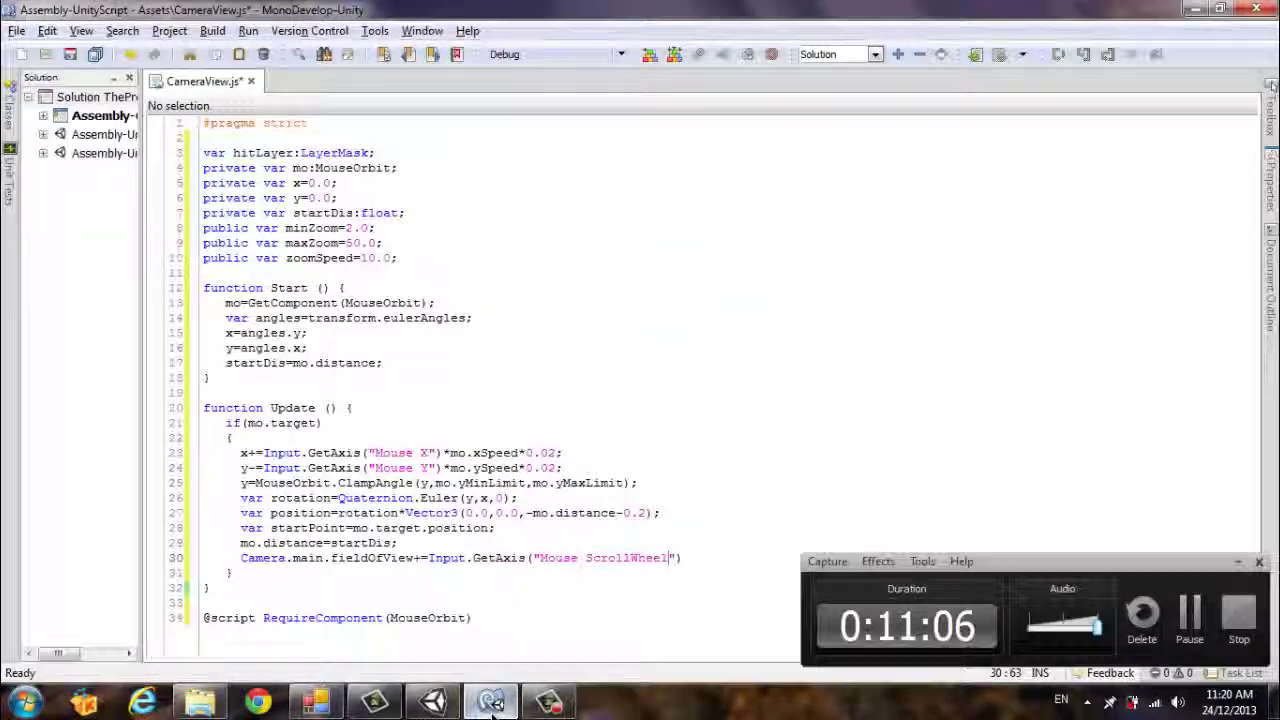
type(")")
left_click(1238, 561)
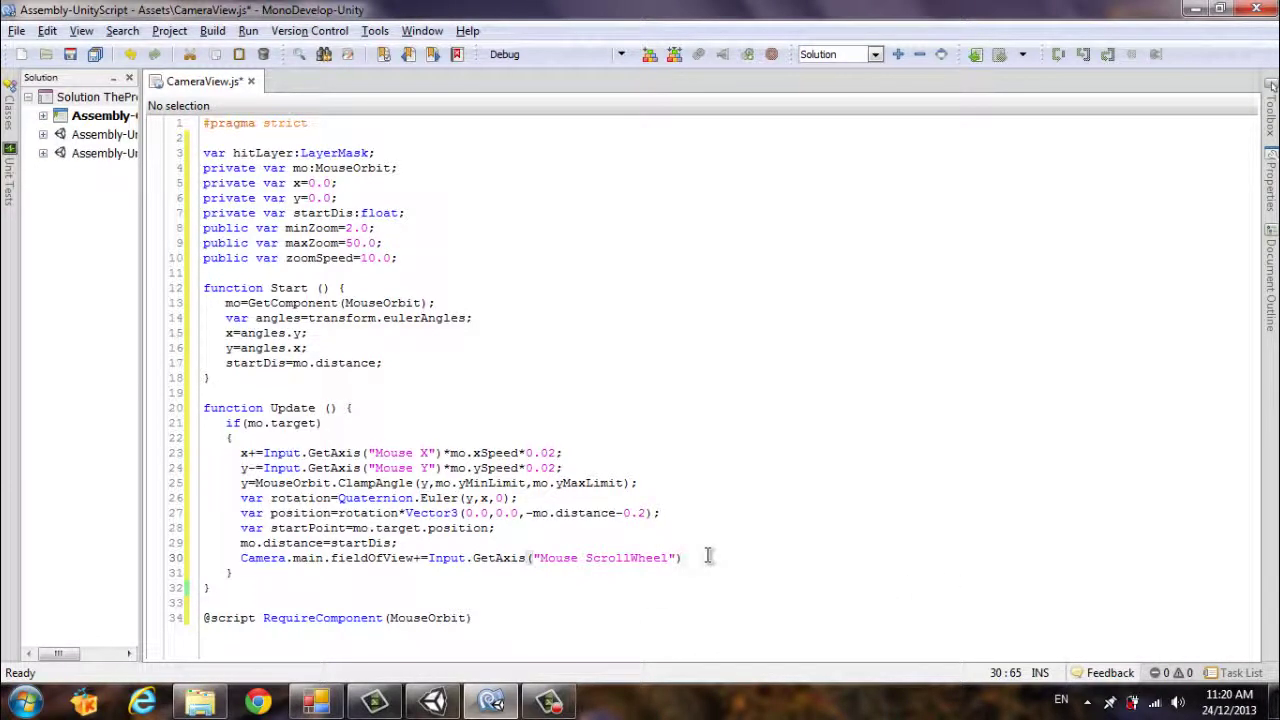
Step: Append *zoomSpeed; to the scroll-wheel field-of-view line, then move to the end of line 31
type("*")
type("zo")
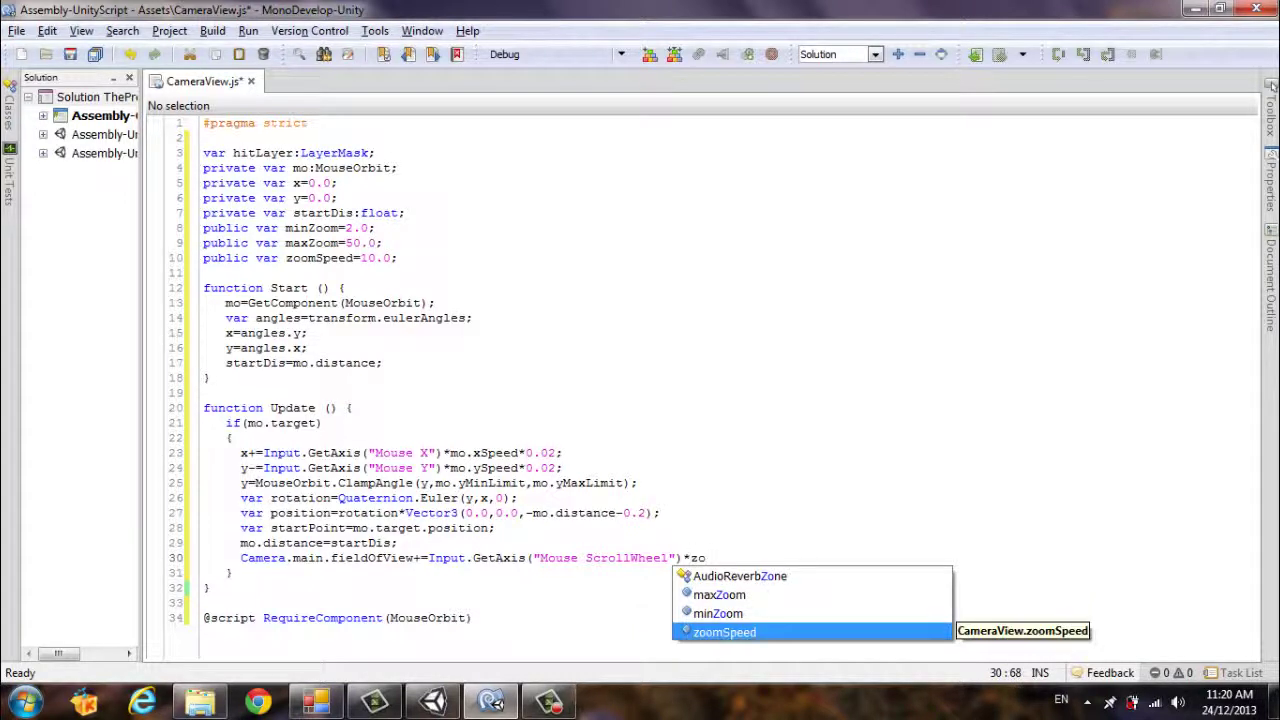
key("Return")
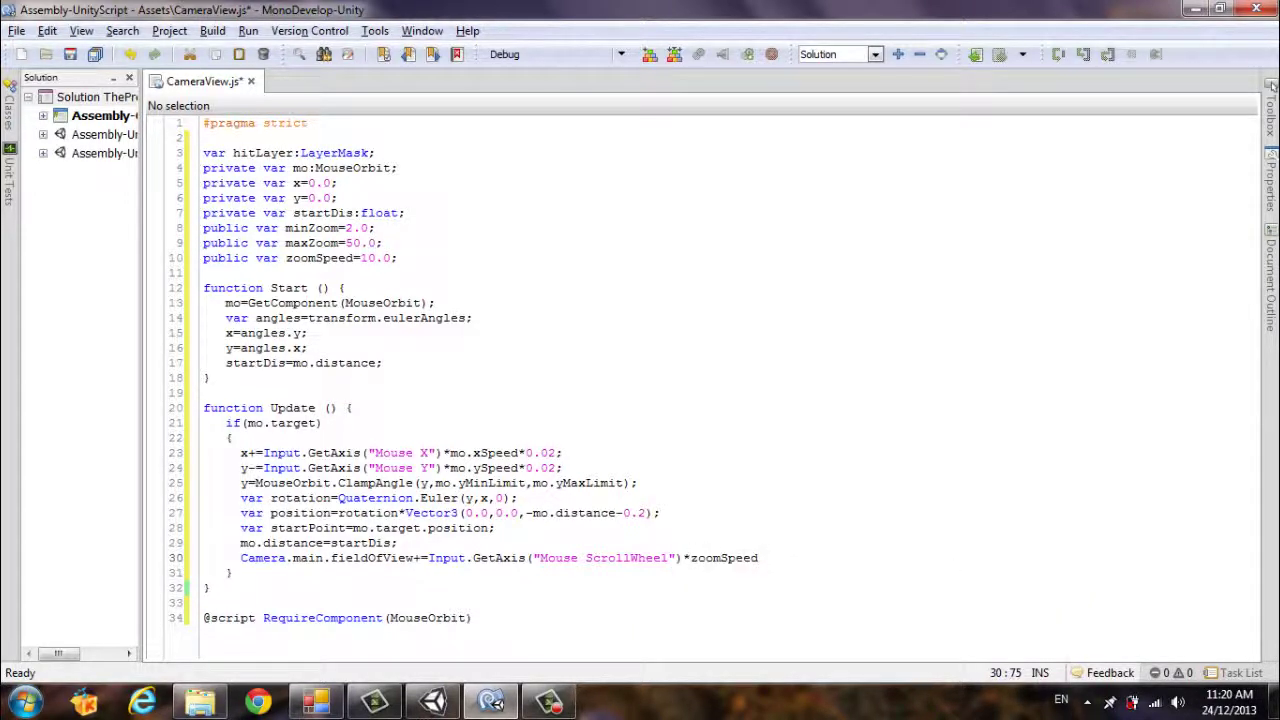
type(";")
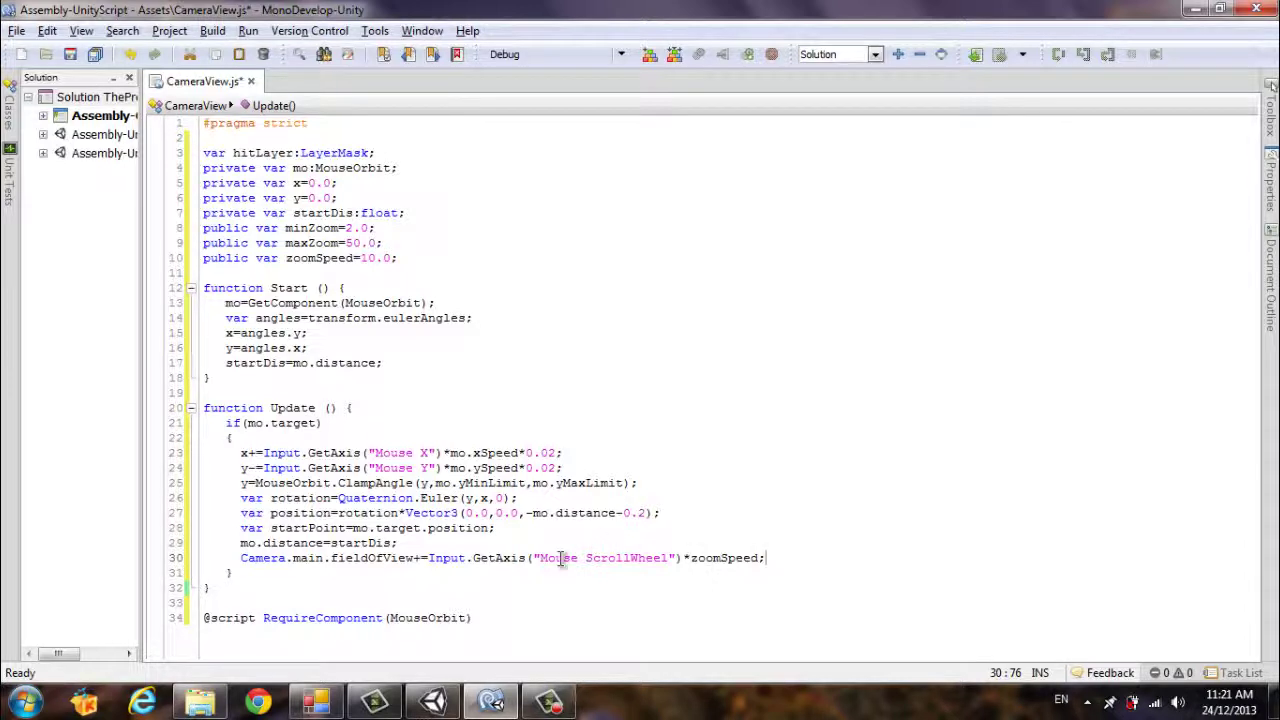
left_click(255, 575)
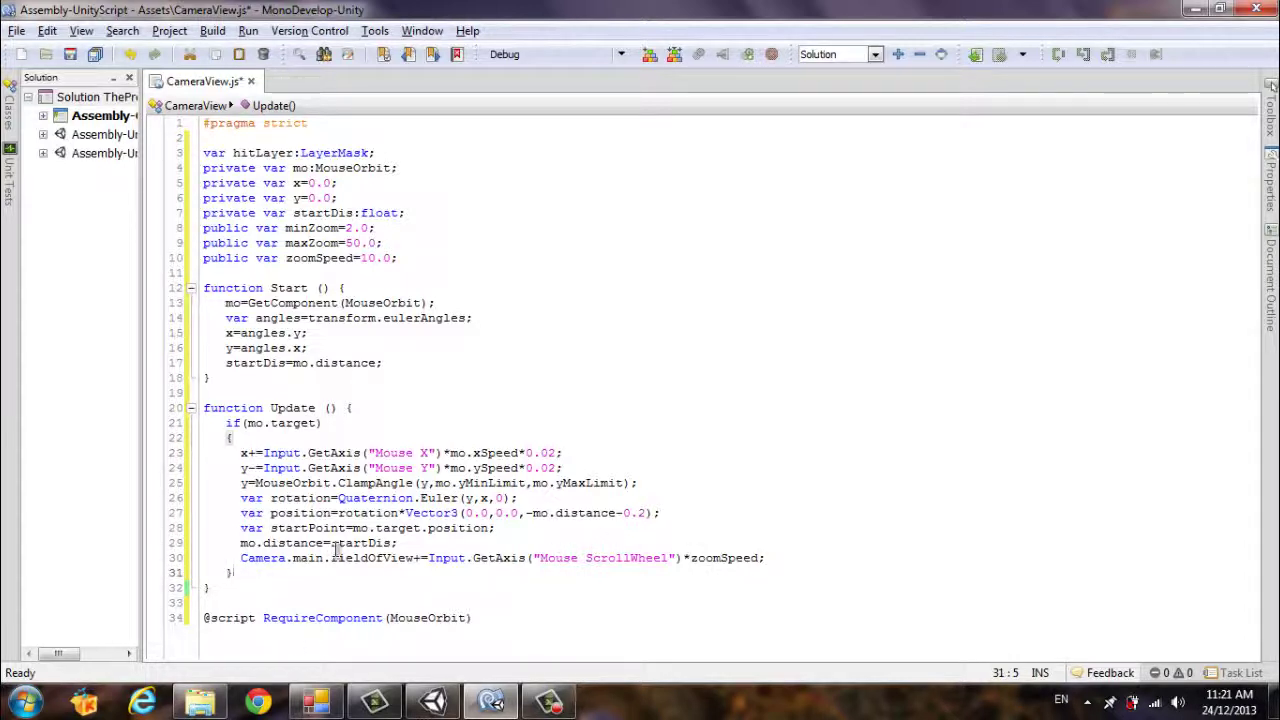
Step: Declare var hit:RayCasttHit; and add an empty if block with braces below it
key("Return")
key("Return")
type("var ")
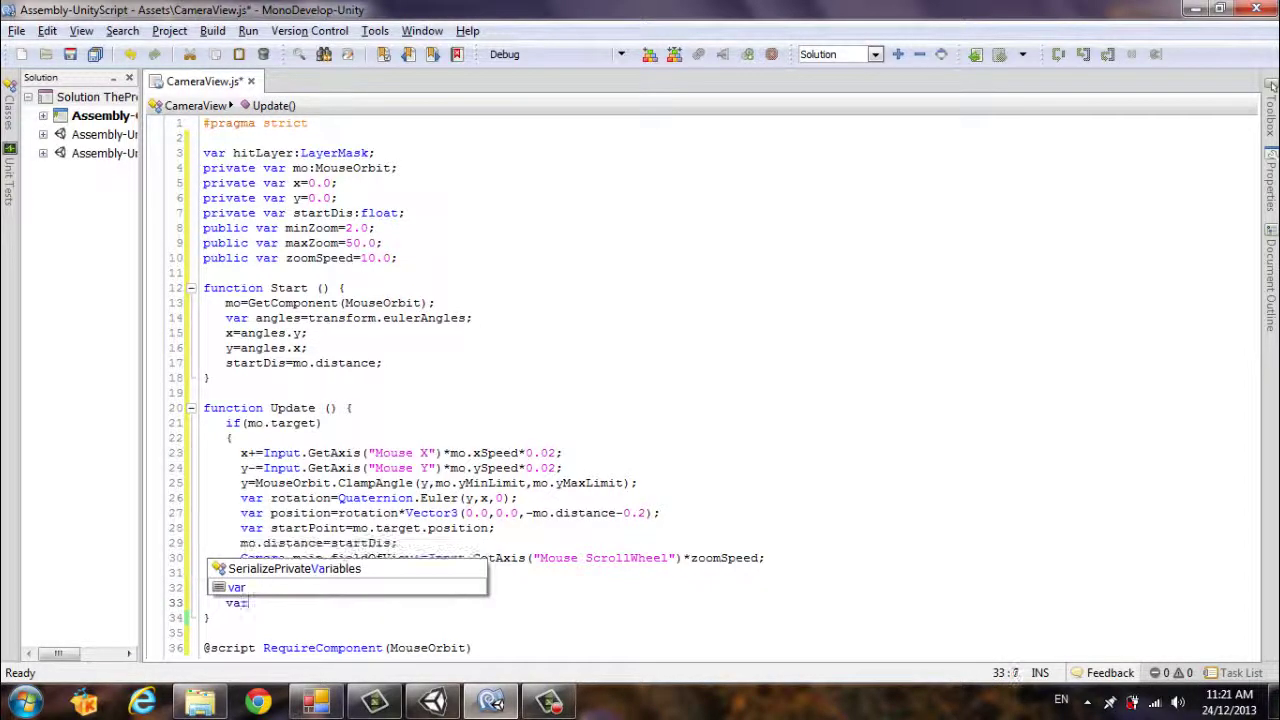
type("h")
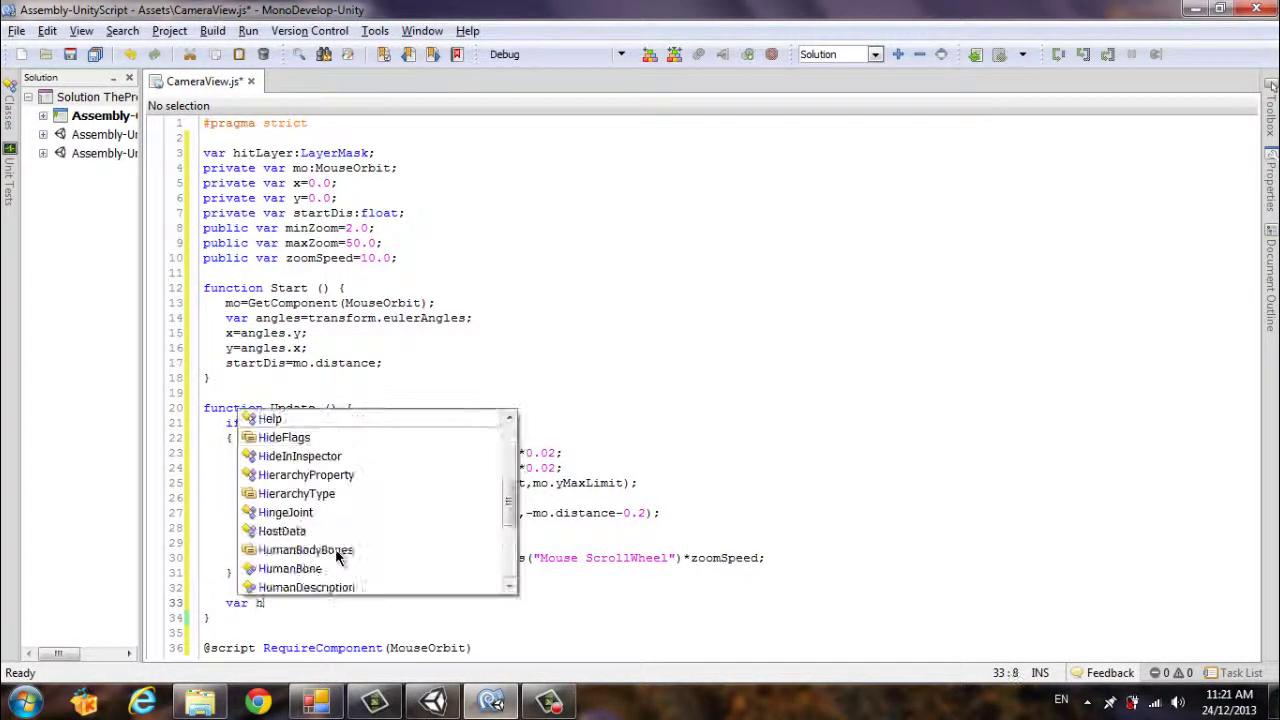
type("it:R")
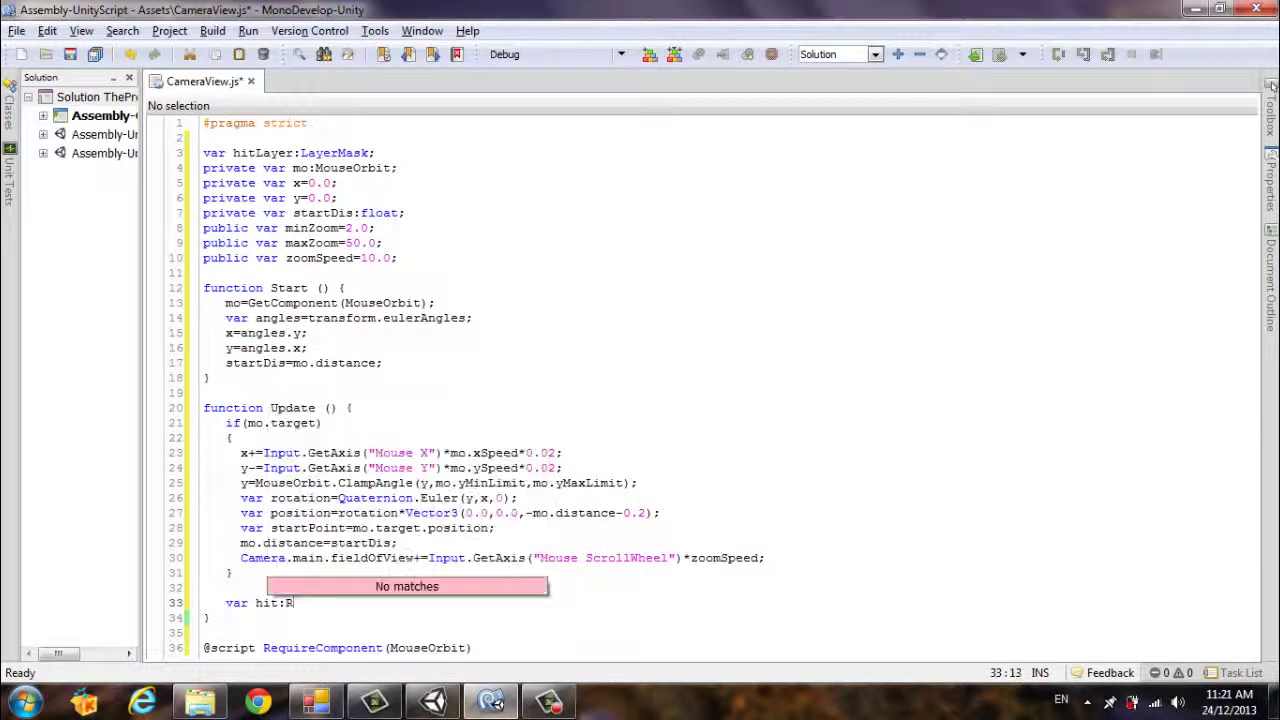
type("ay")
type("C")
type("astt")
type("Hit")
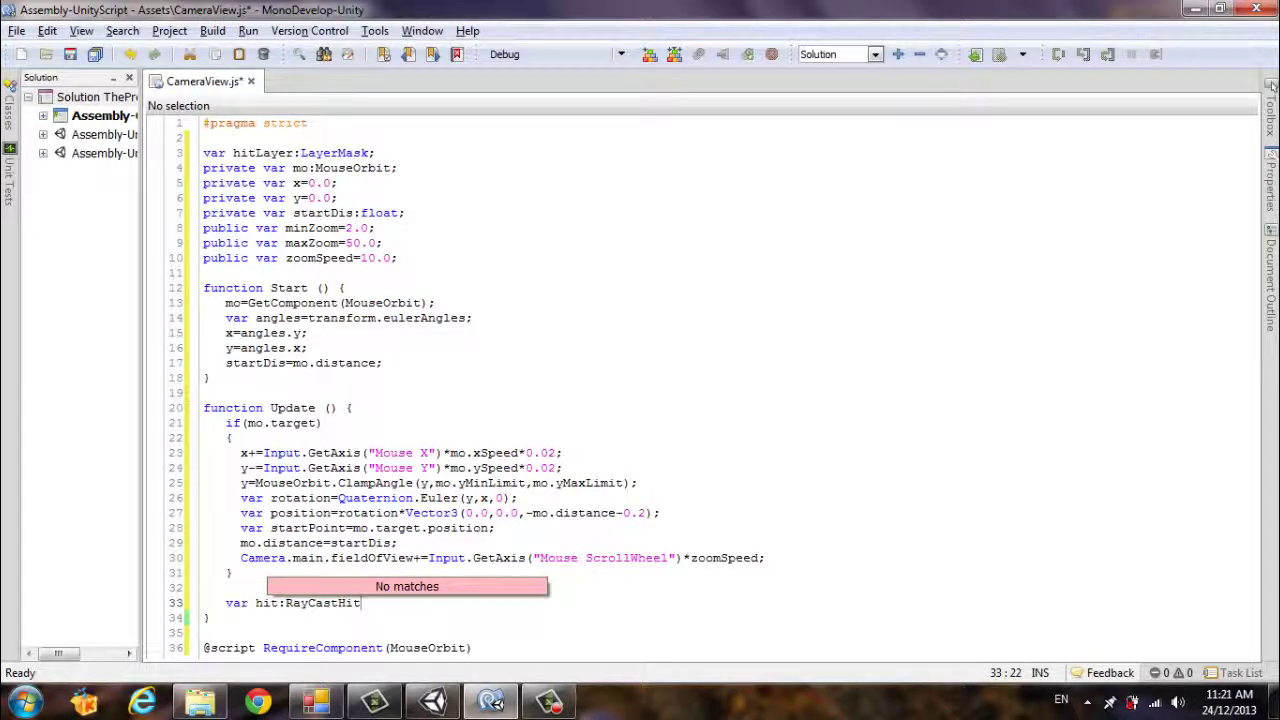
type(";")
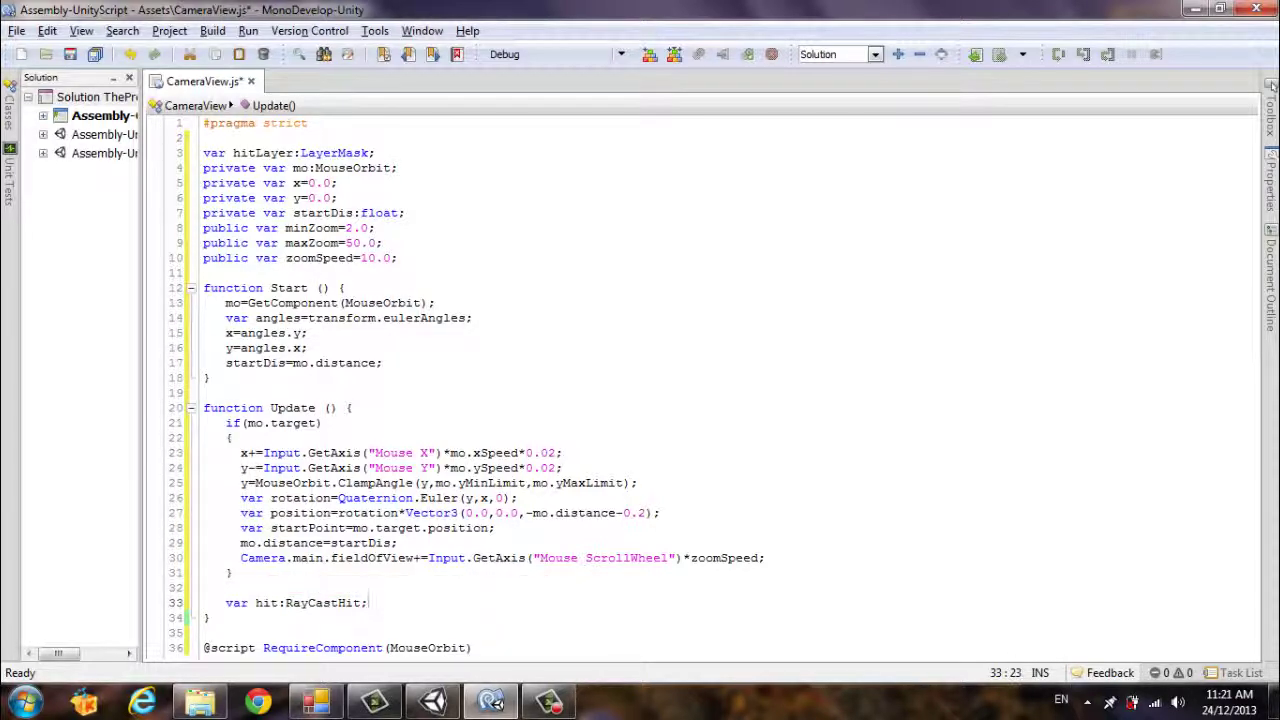
key("Return")
scroll(336, 549, "down", 2)
type("if(")
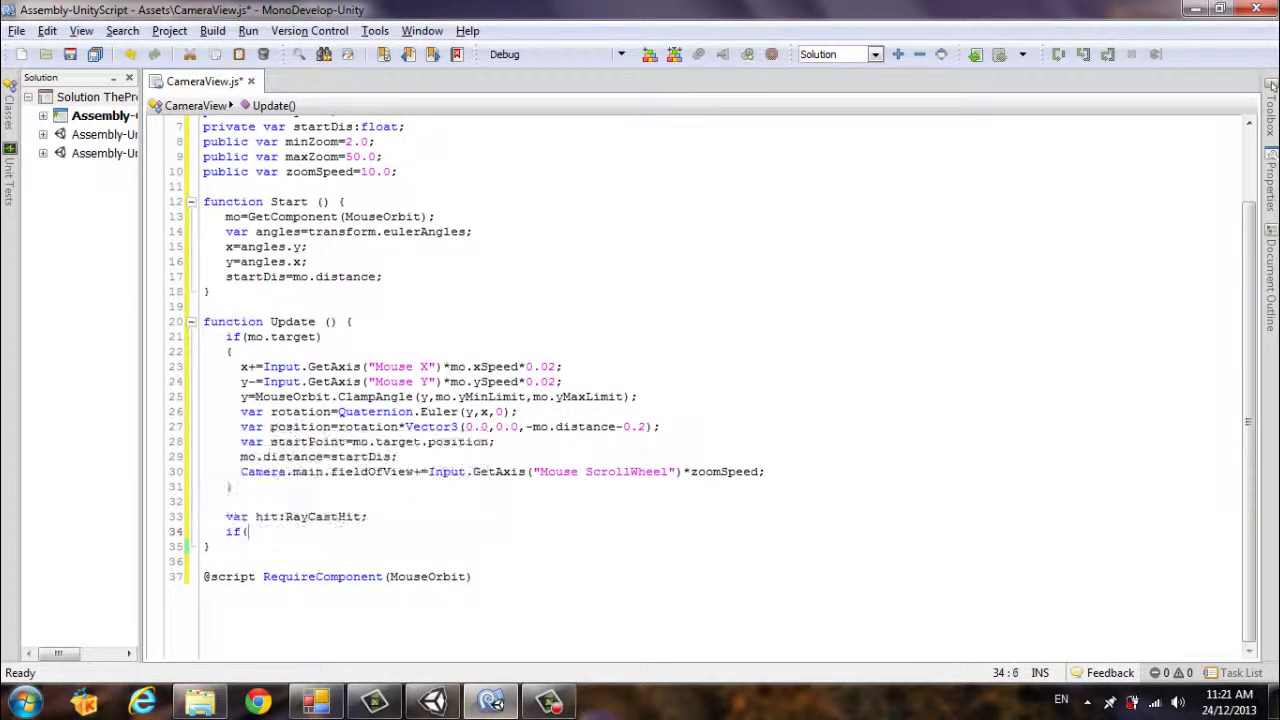
key("Return")
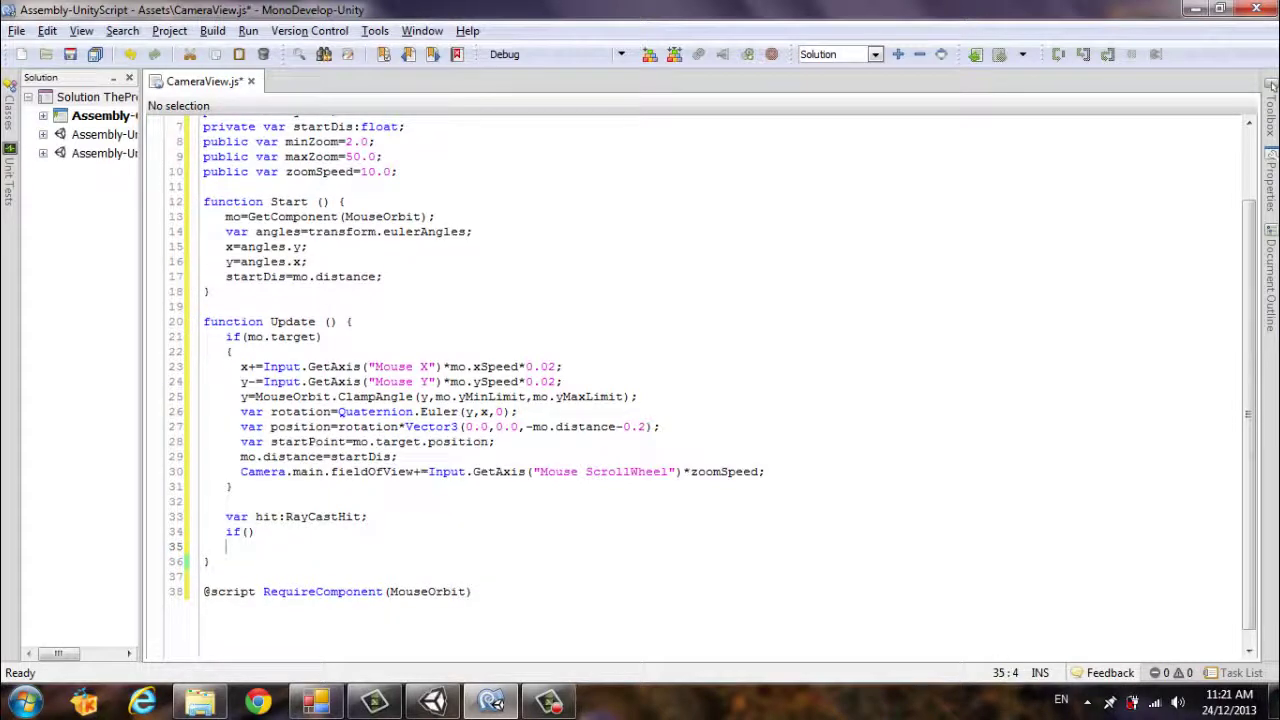
type("{")
key("Return")
key("Return")
type("}")
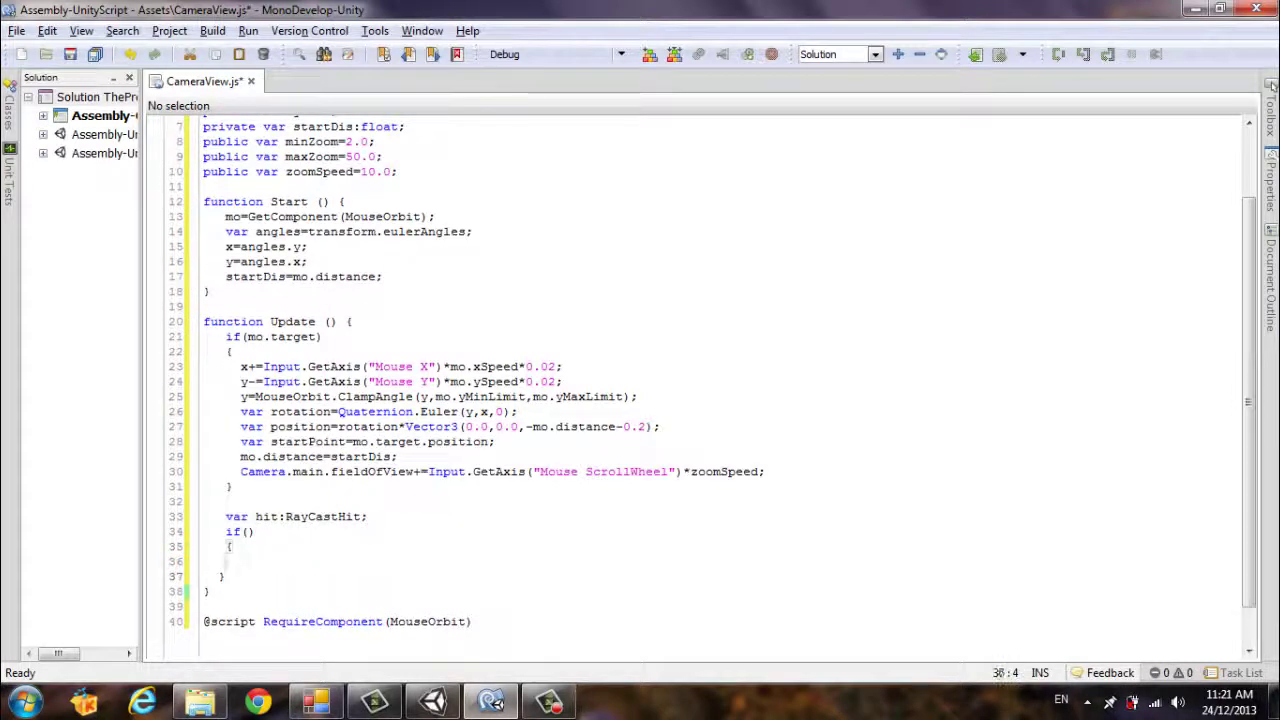
key("Up")
key("Up")
key("Up")
key("Right")
key("Right")
key("Right")
Step: Begin the if condition with Physics.Raycast(startPoint,position,hit using autocomplete
type("Ph")
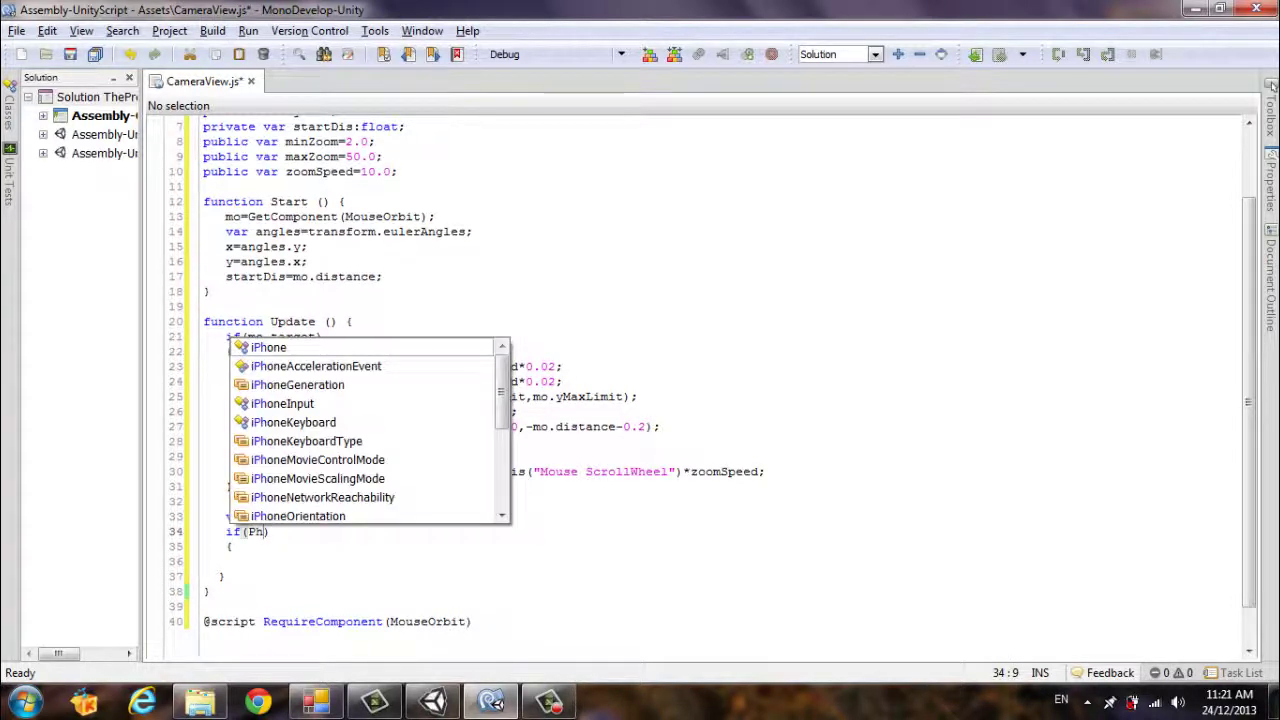
type("y")
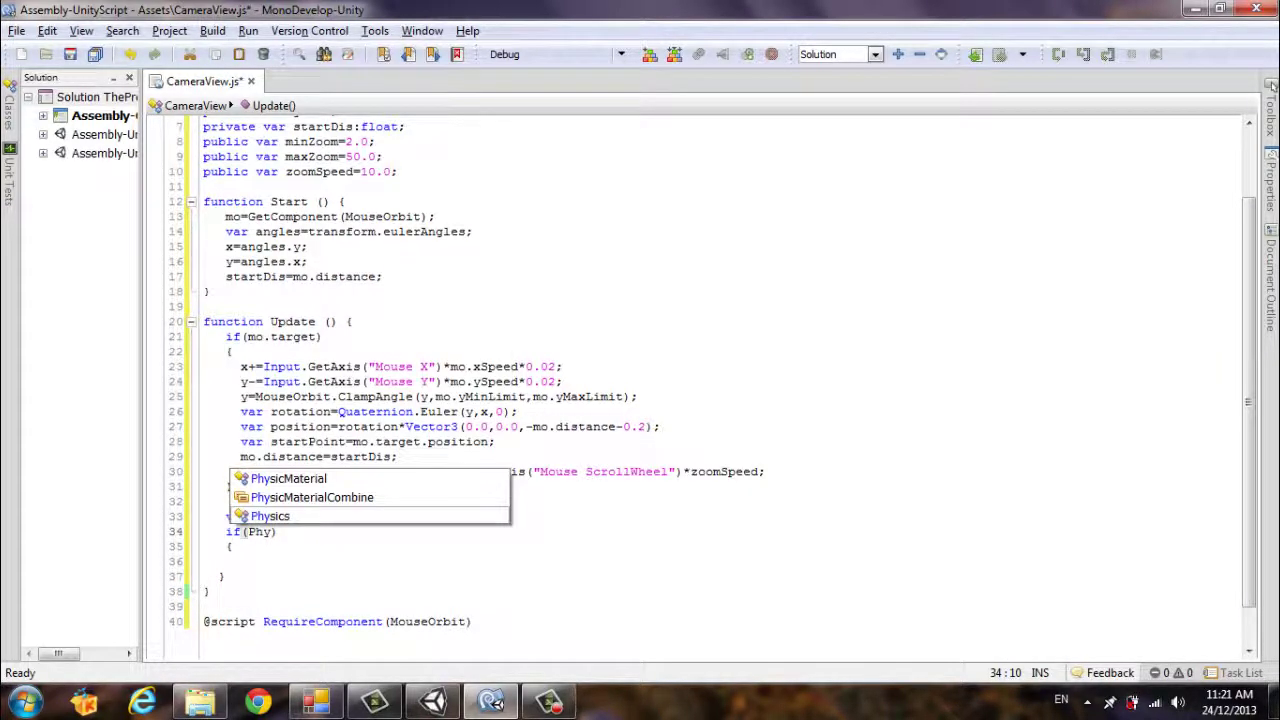
key("Down")
key("Return")
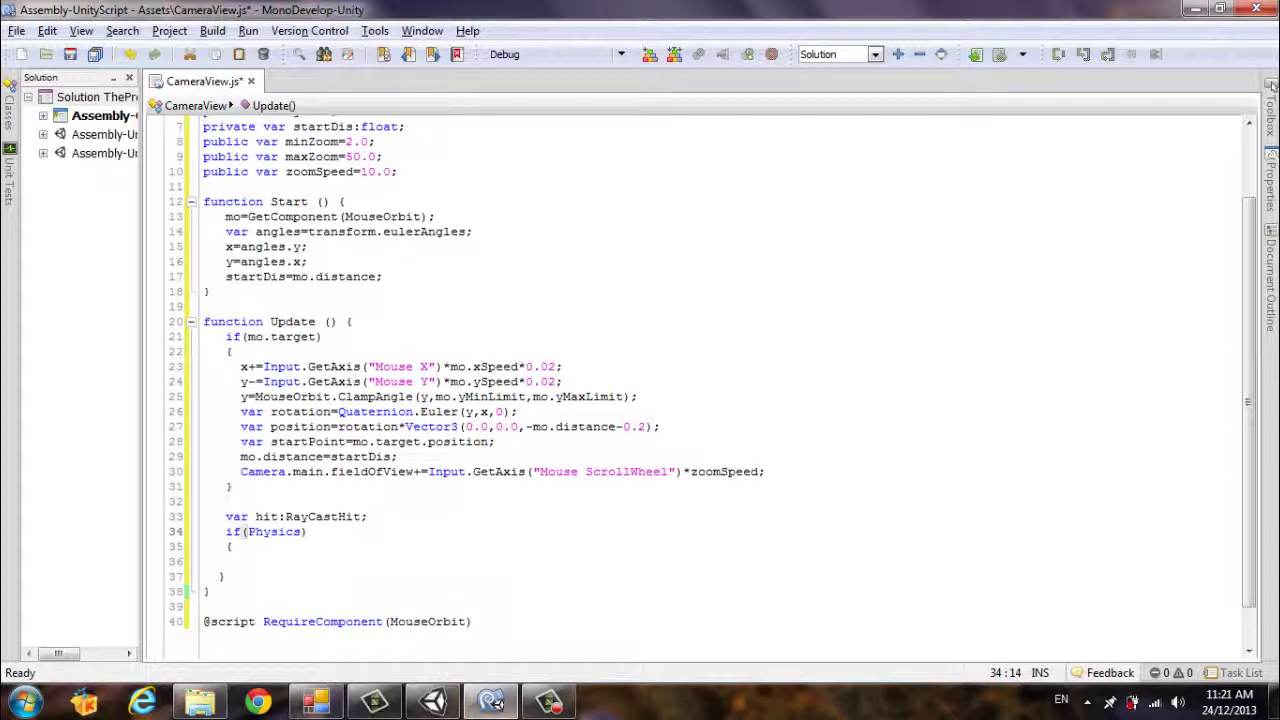
type(".Ra")
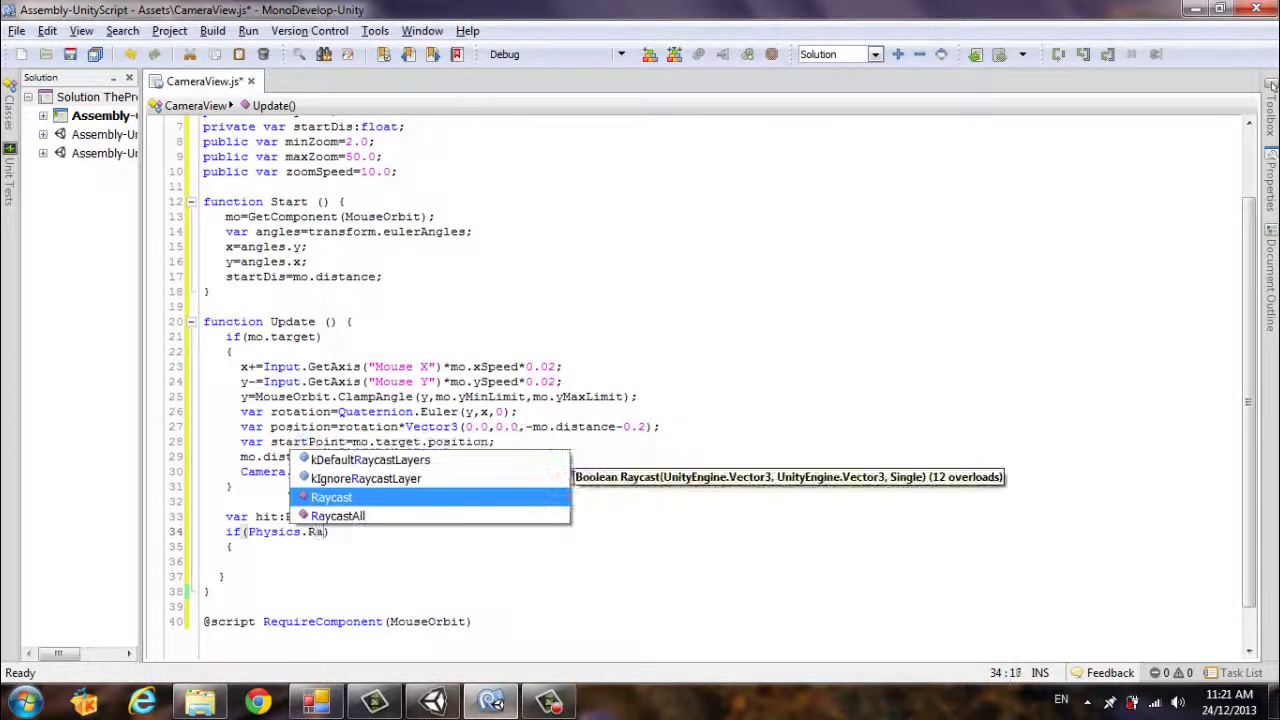
key("Return")
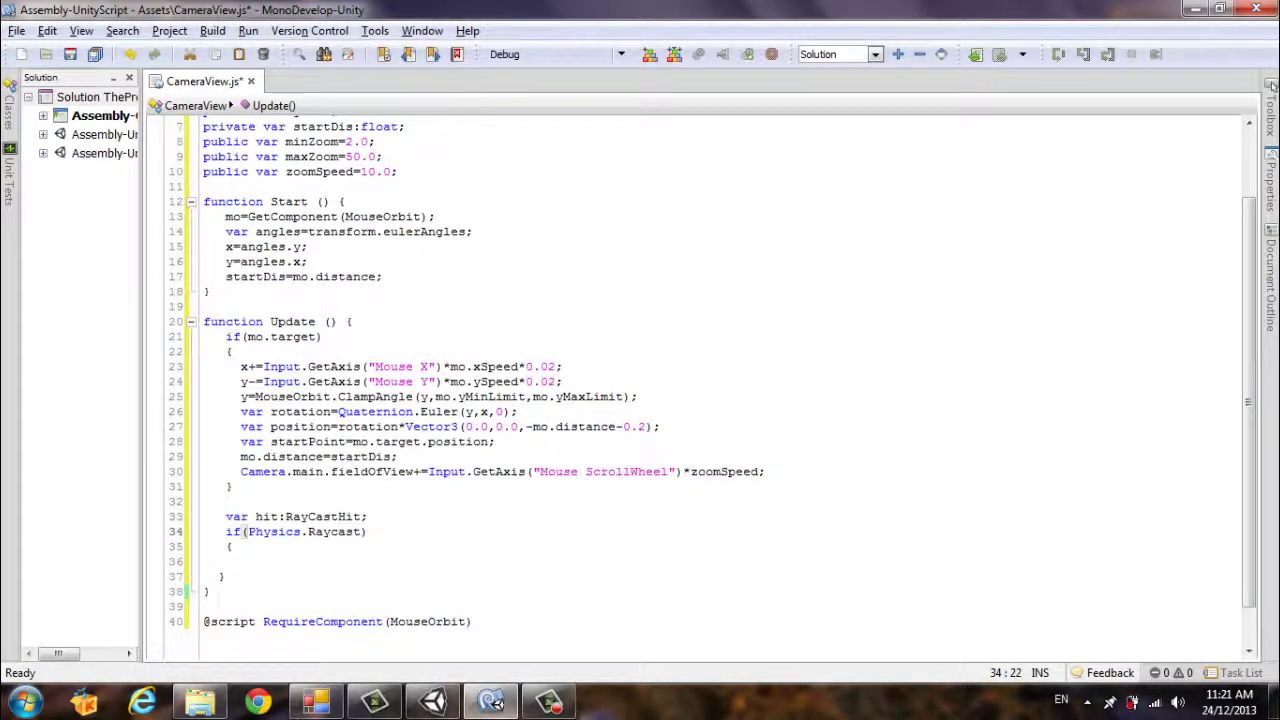
type("(s")
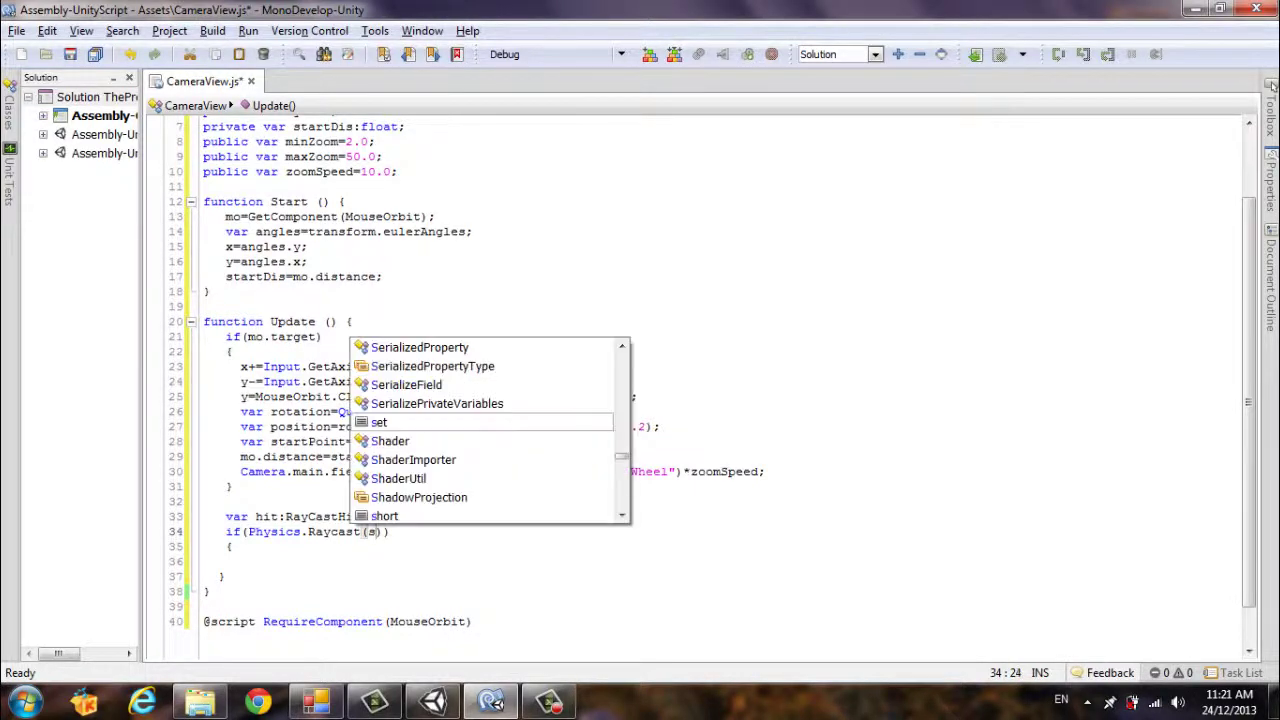
type("t")
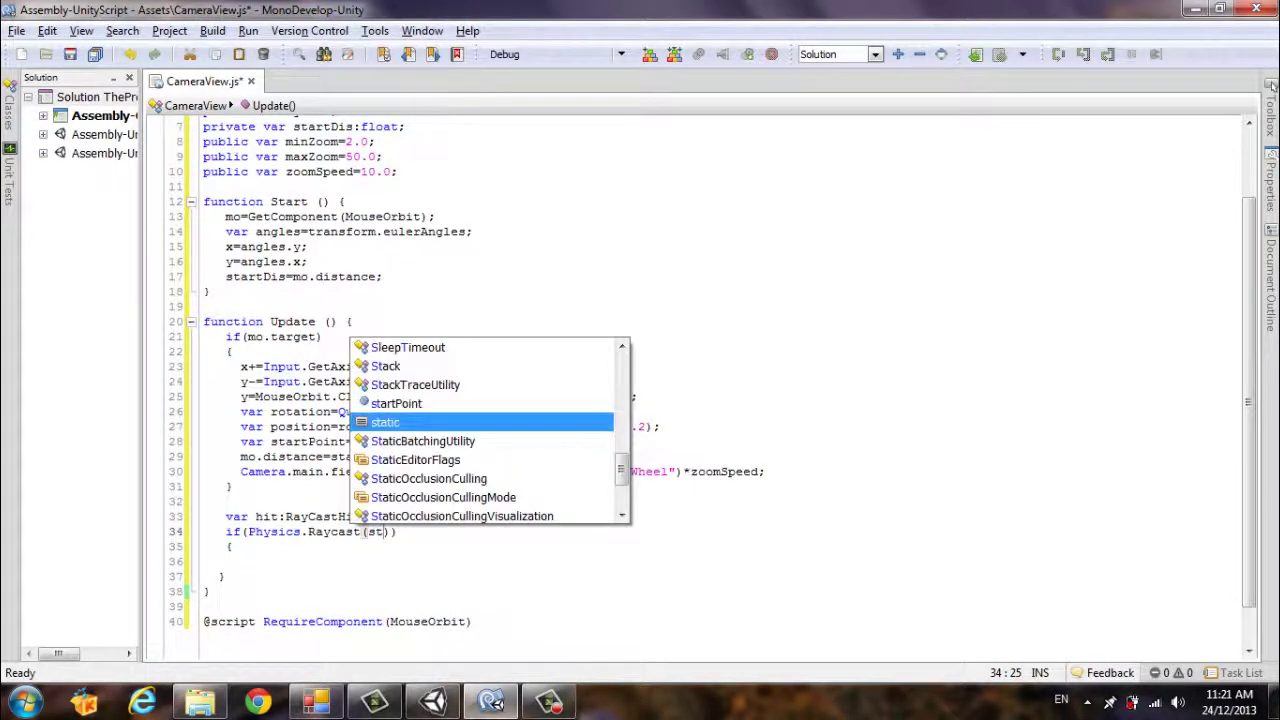
key("Up")
key("Return")
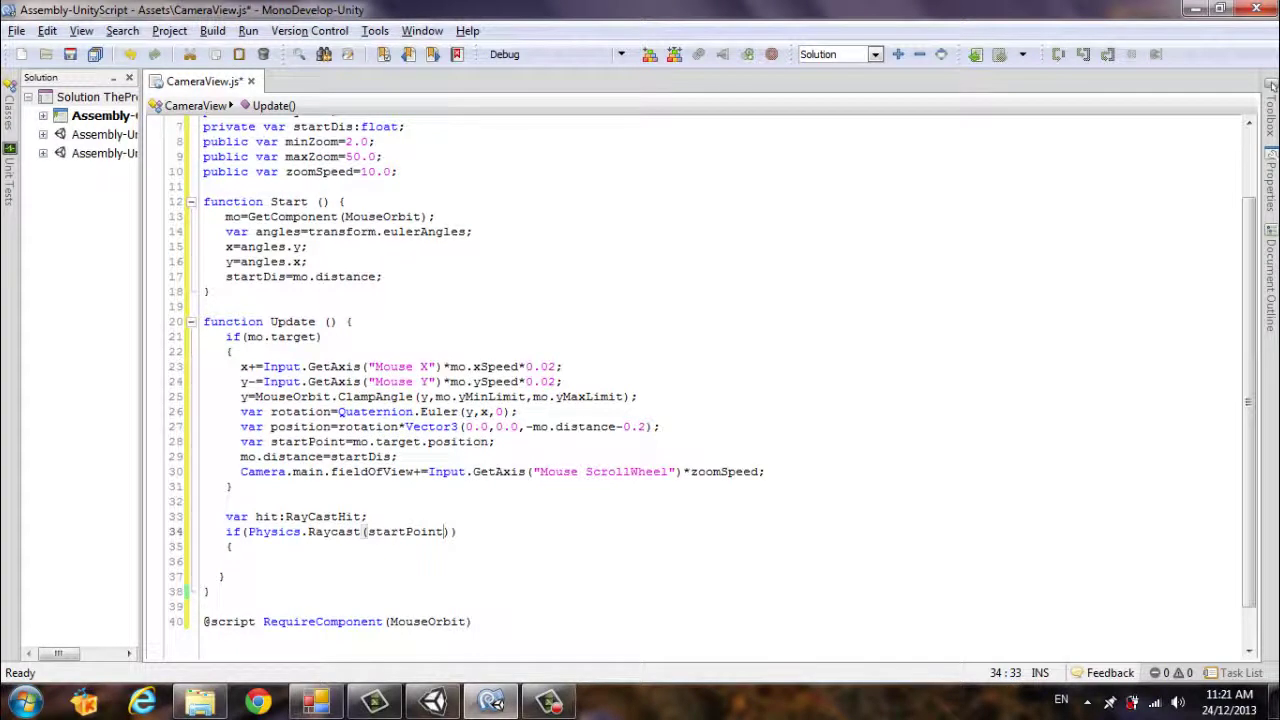
type(",")
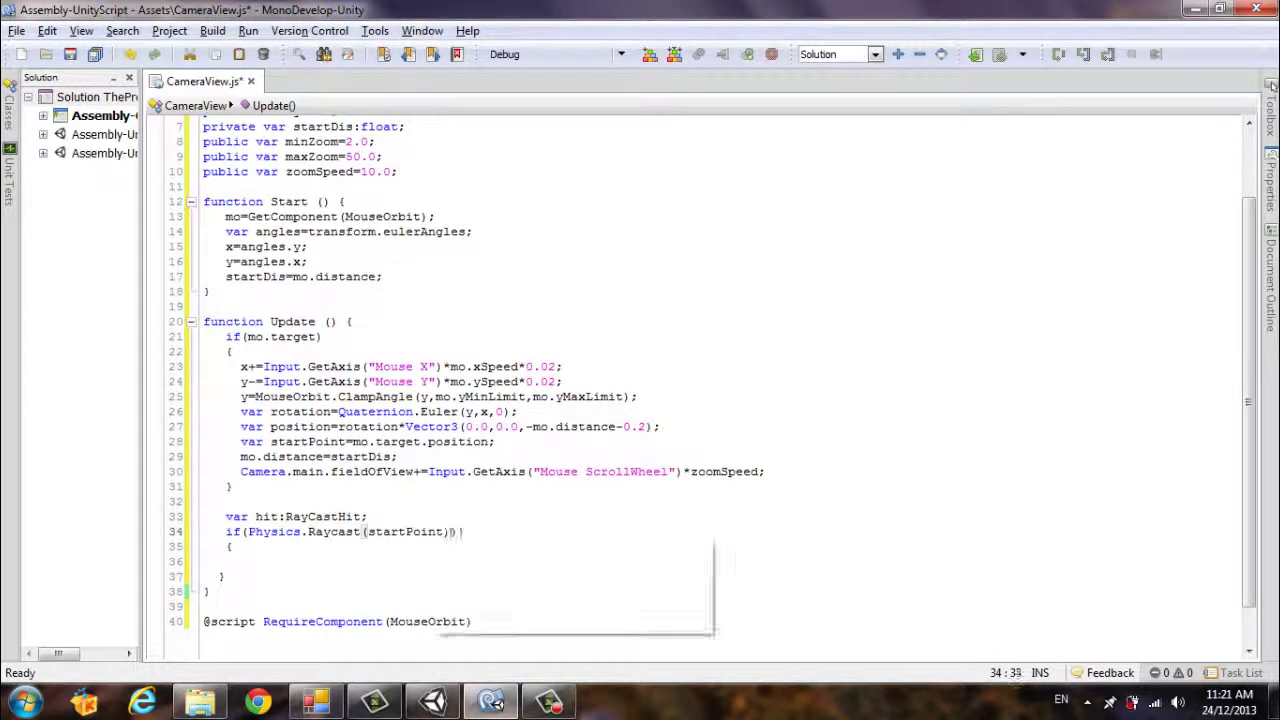
type("po")
key("Return")
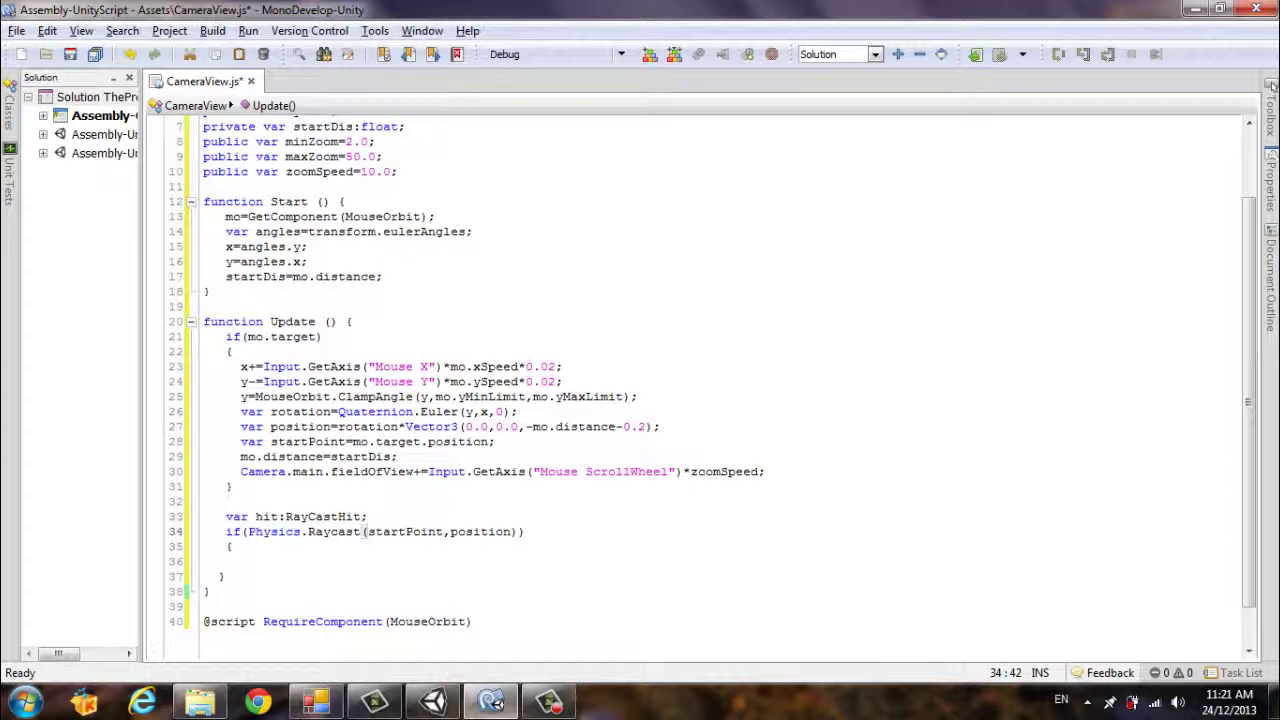
type(",h")
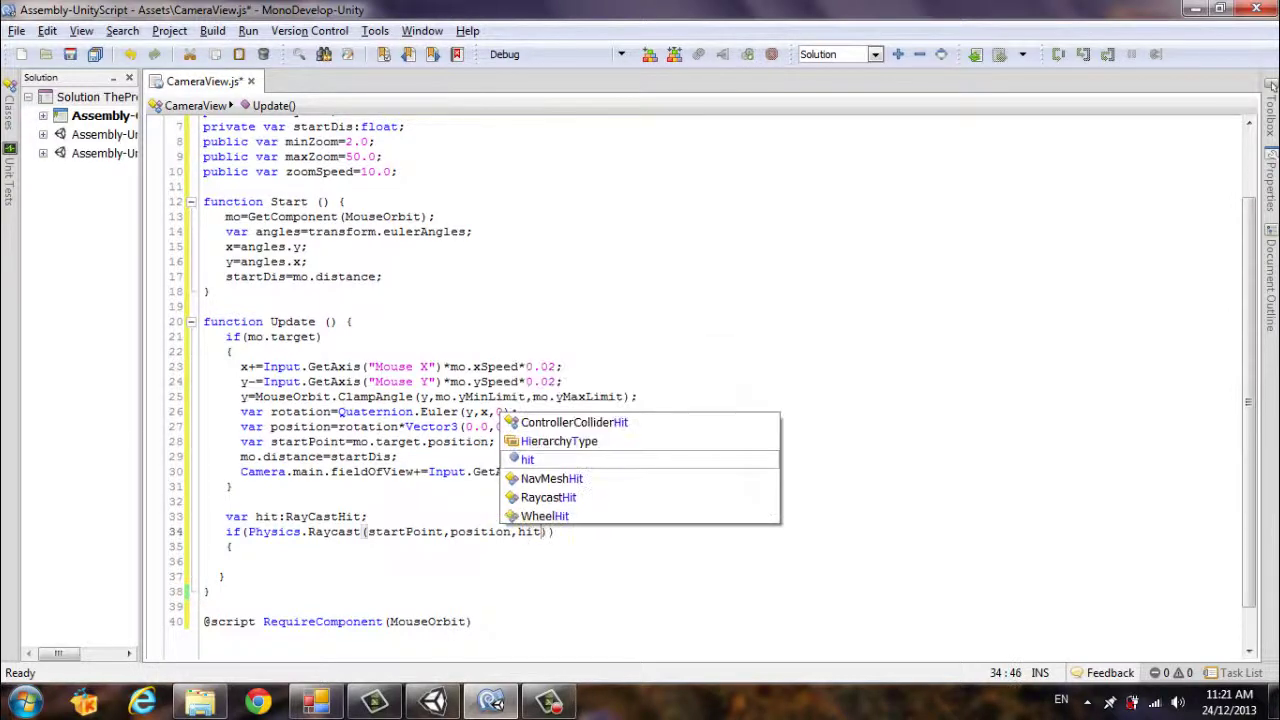
type("it")
key("Escape")
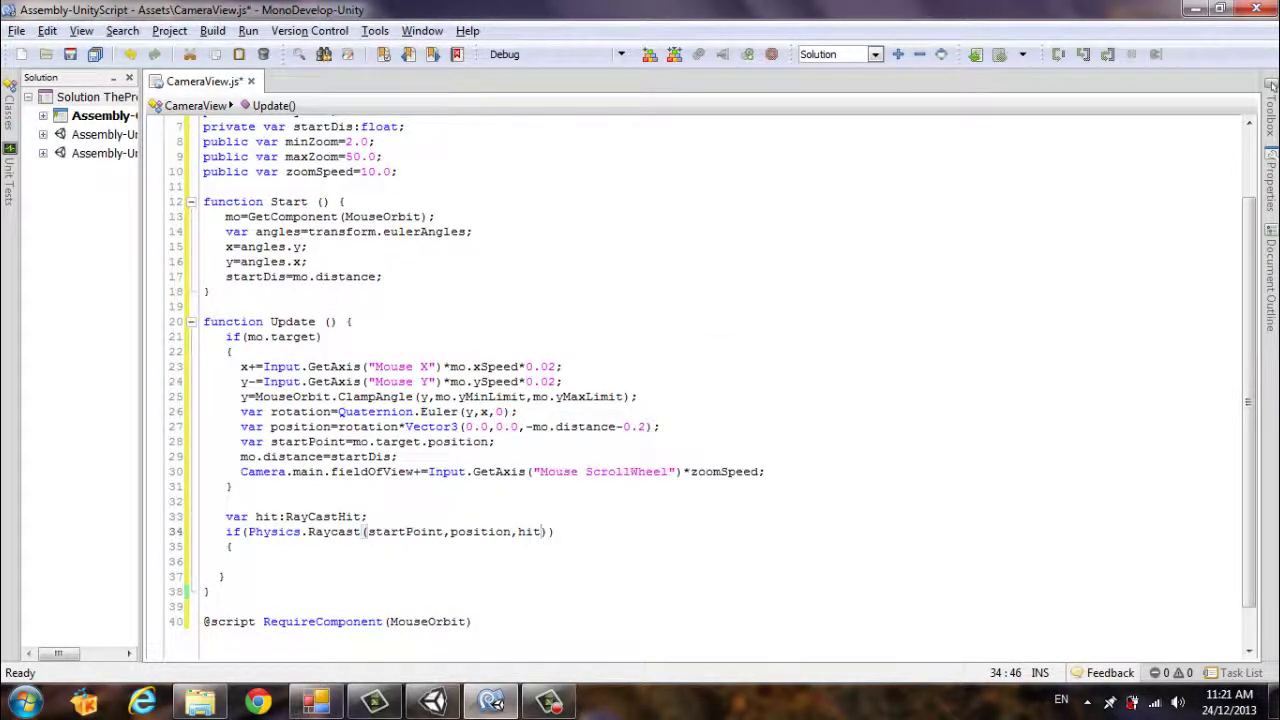
Step: Finish the Raycast arguments with mo.distance+0.2 and hitLayer
type(",m")
type("o.")
type("distanc")
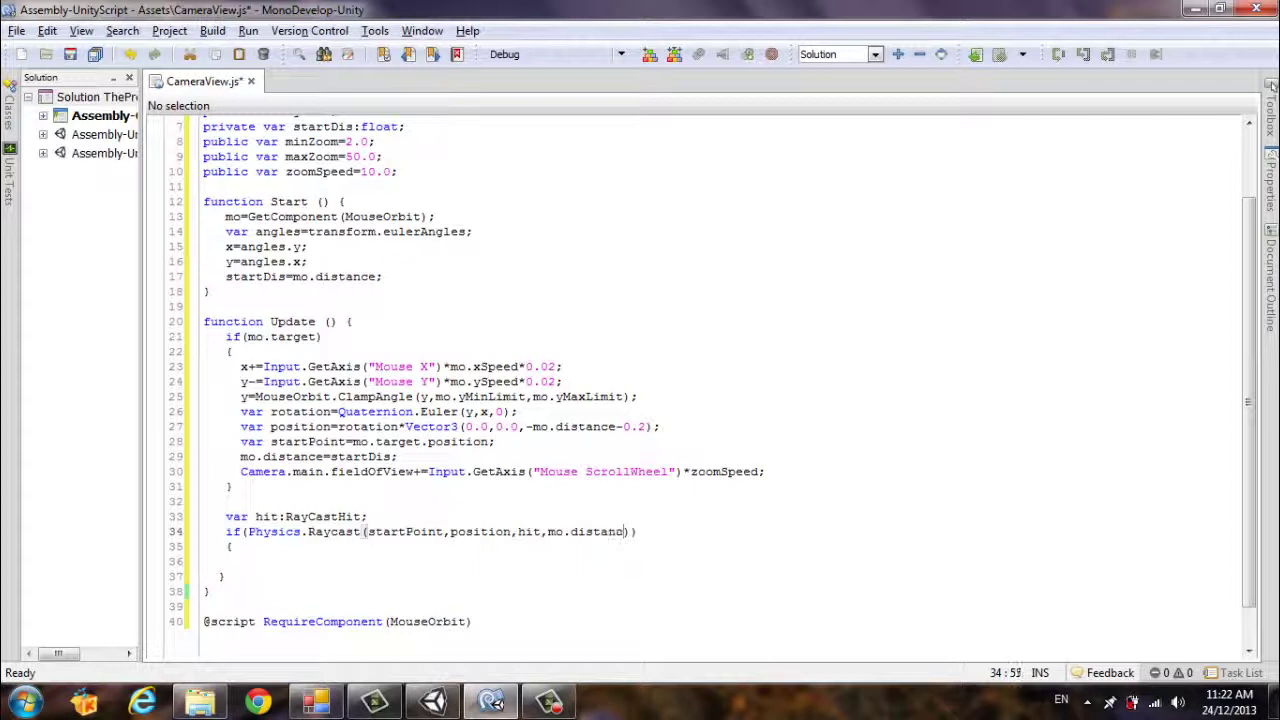
type("e")
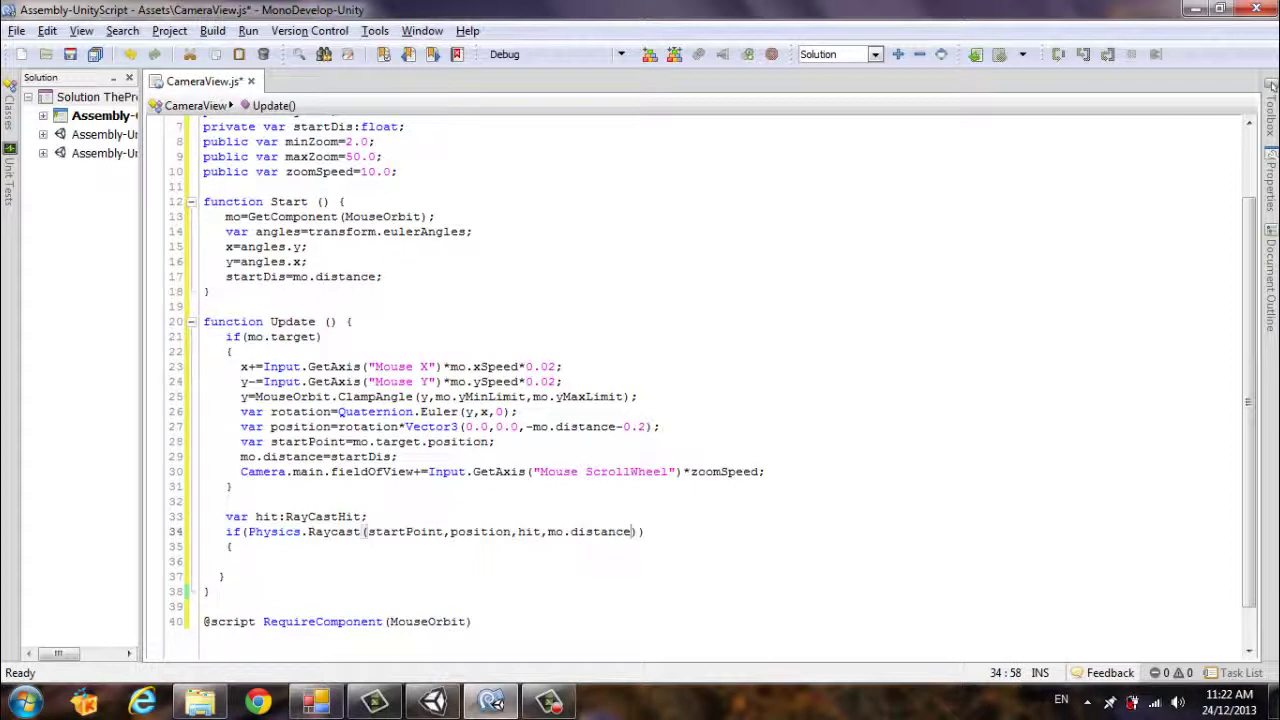
type("+0.2")
type(",h")
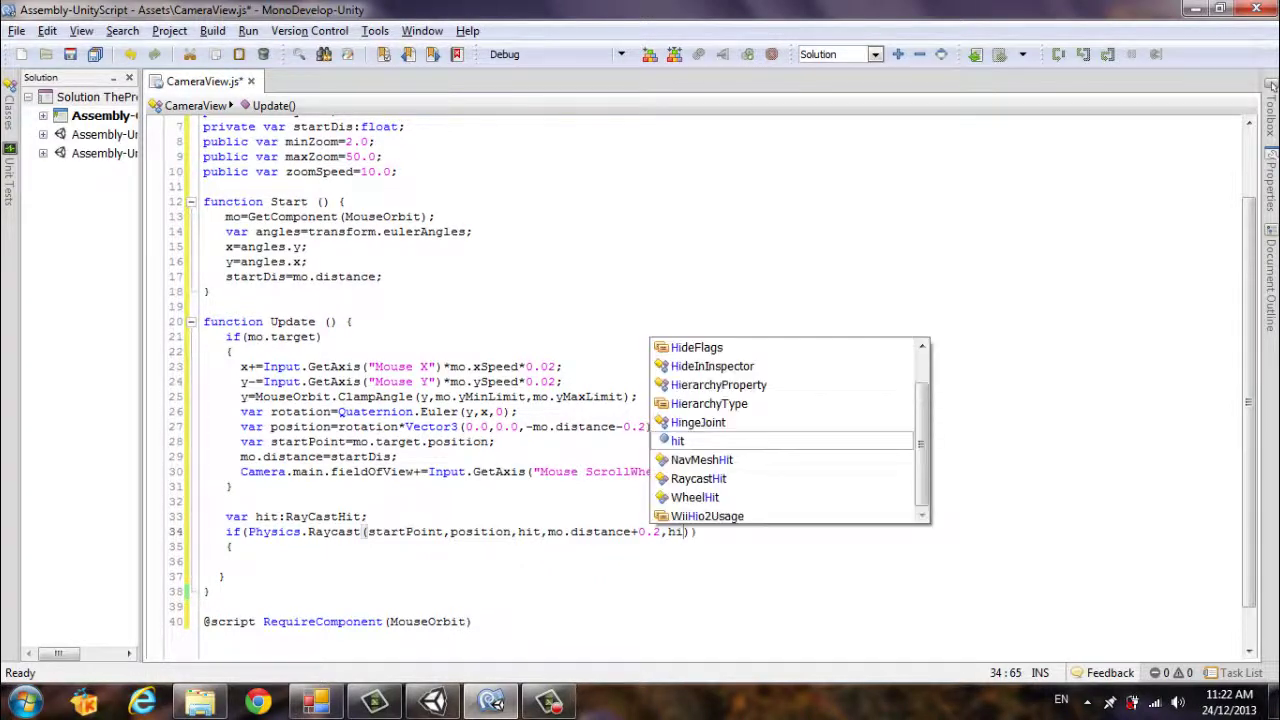
type("i")
key("Up")
key("Up")
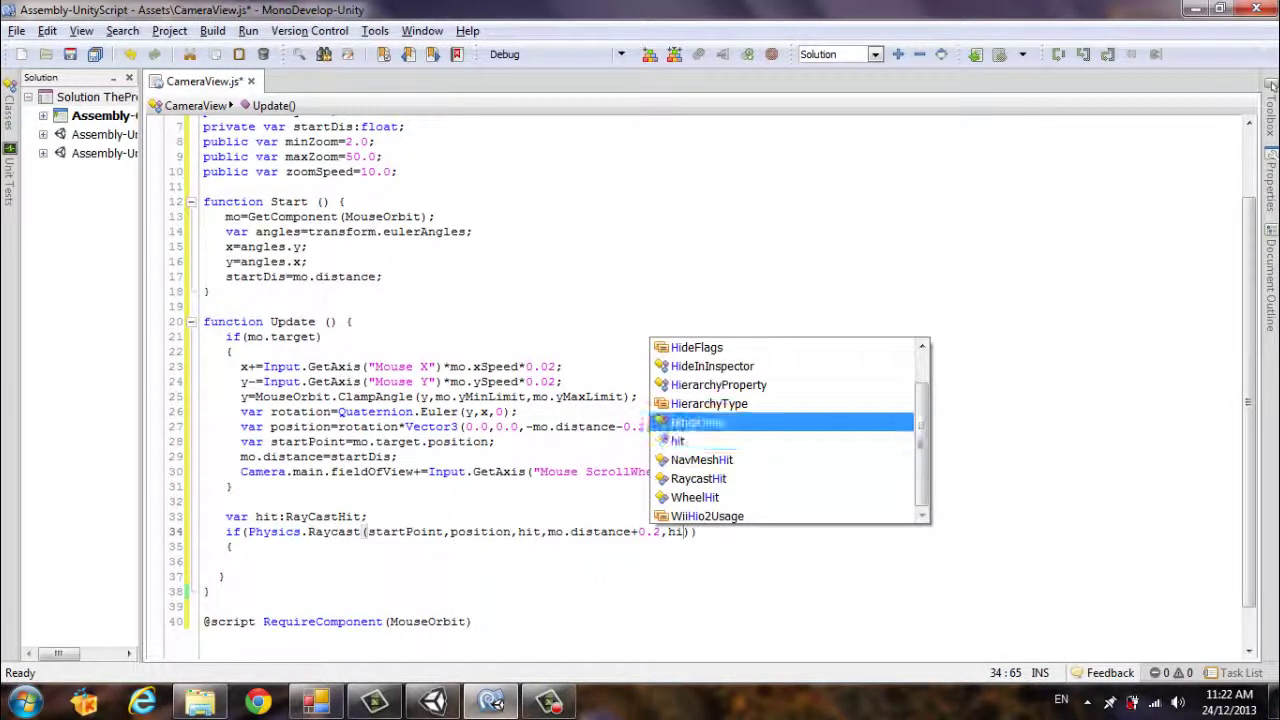
key("Up")
key("Down")
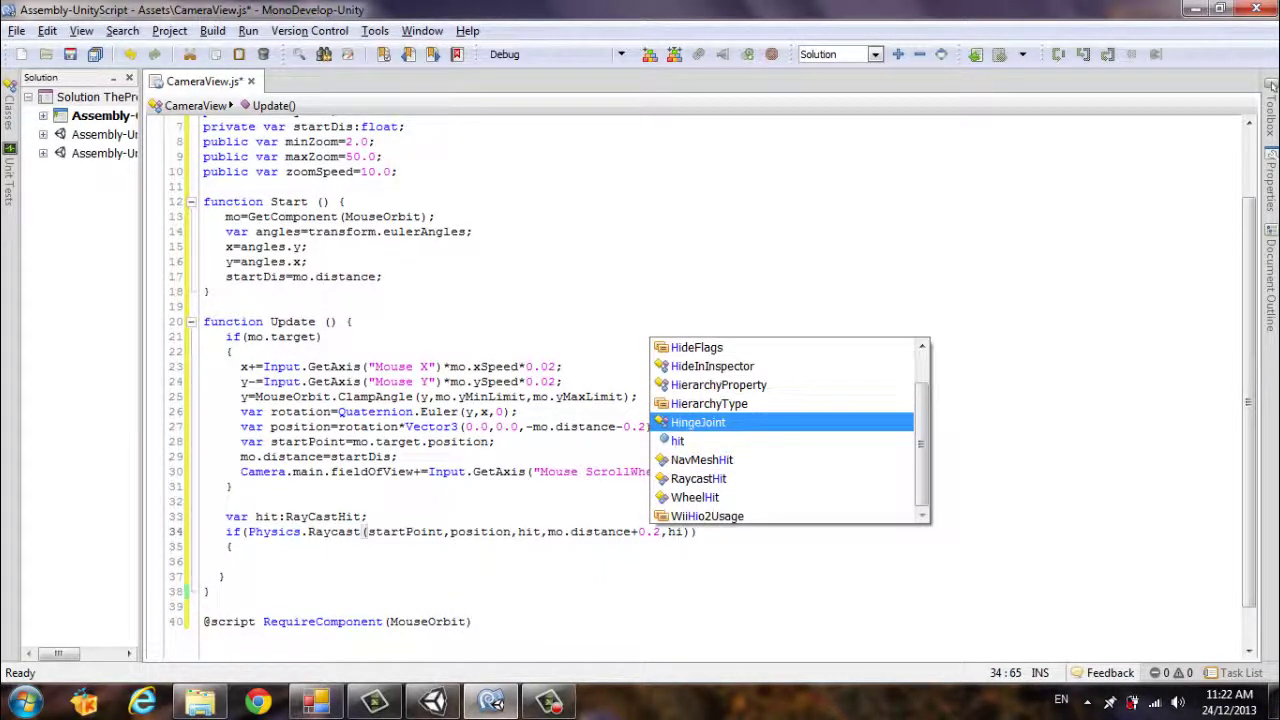
type("t")
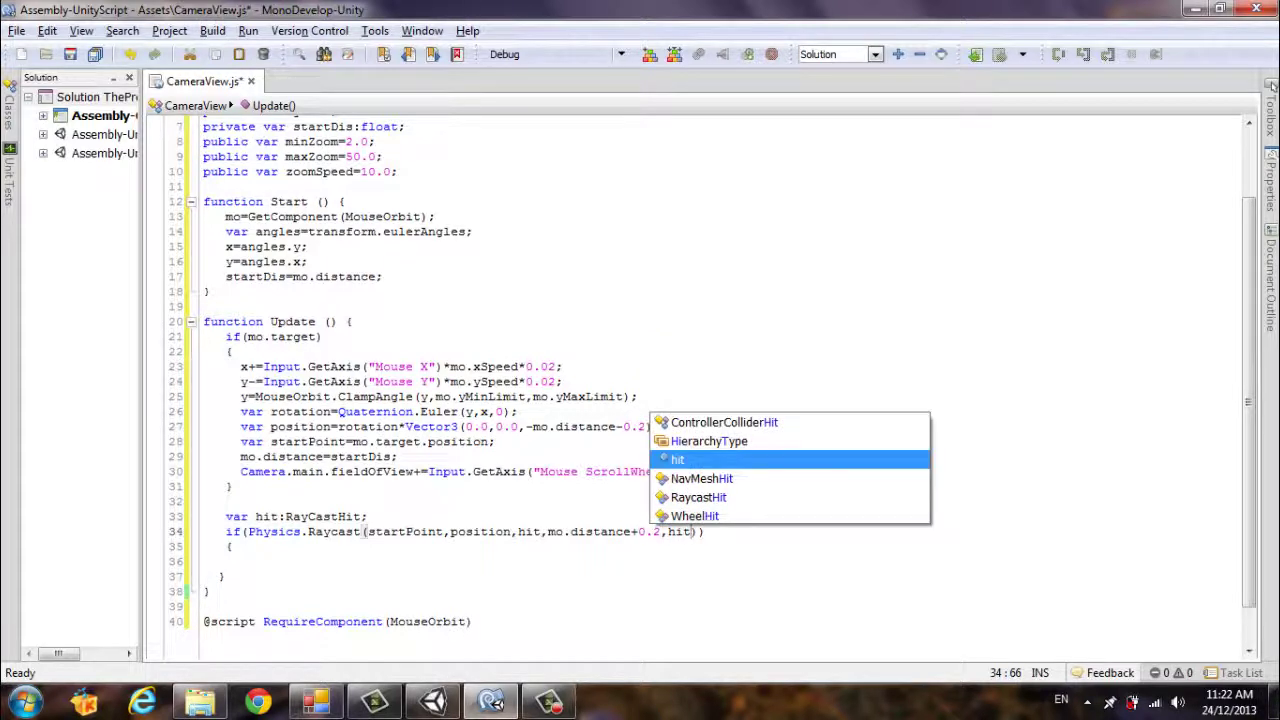
type("La")
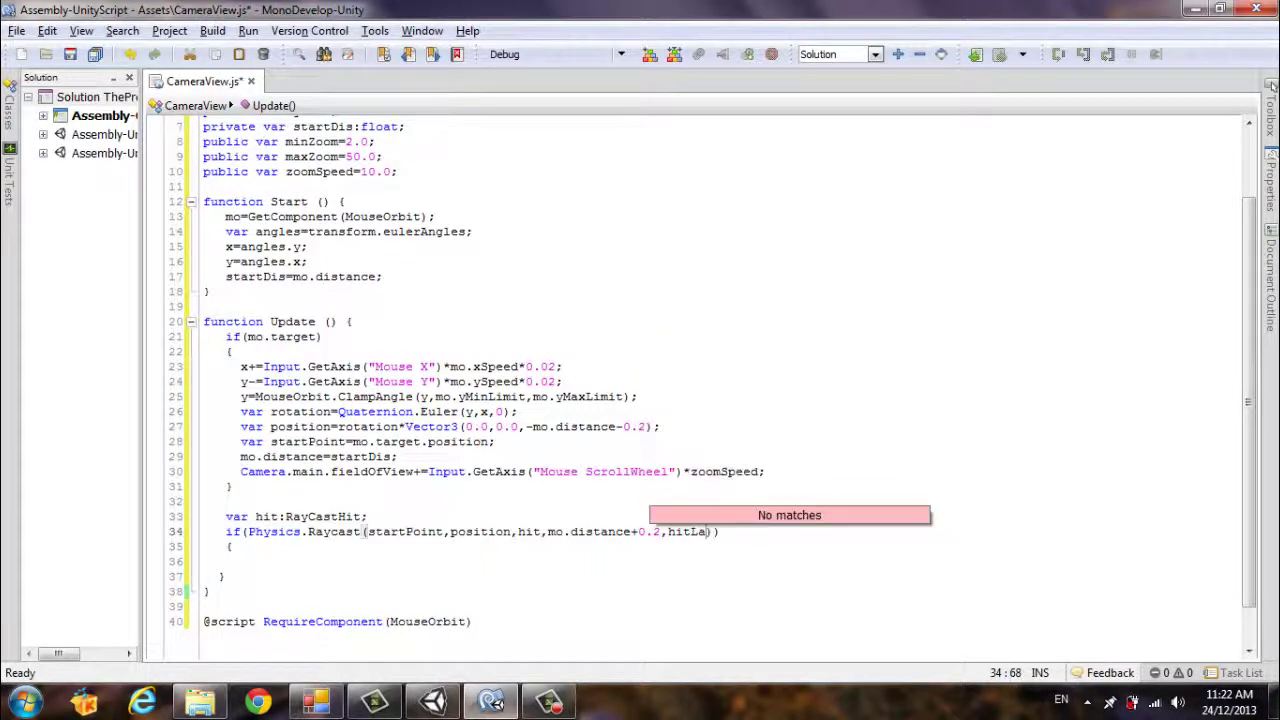
type("yer")
scroll(382, 337, "up", 2)
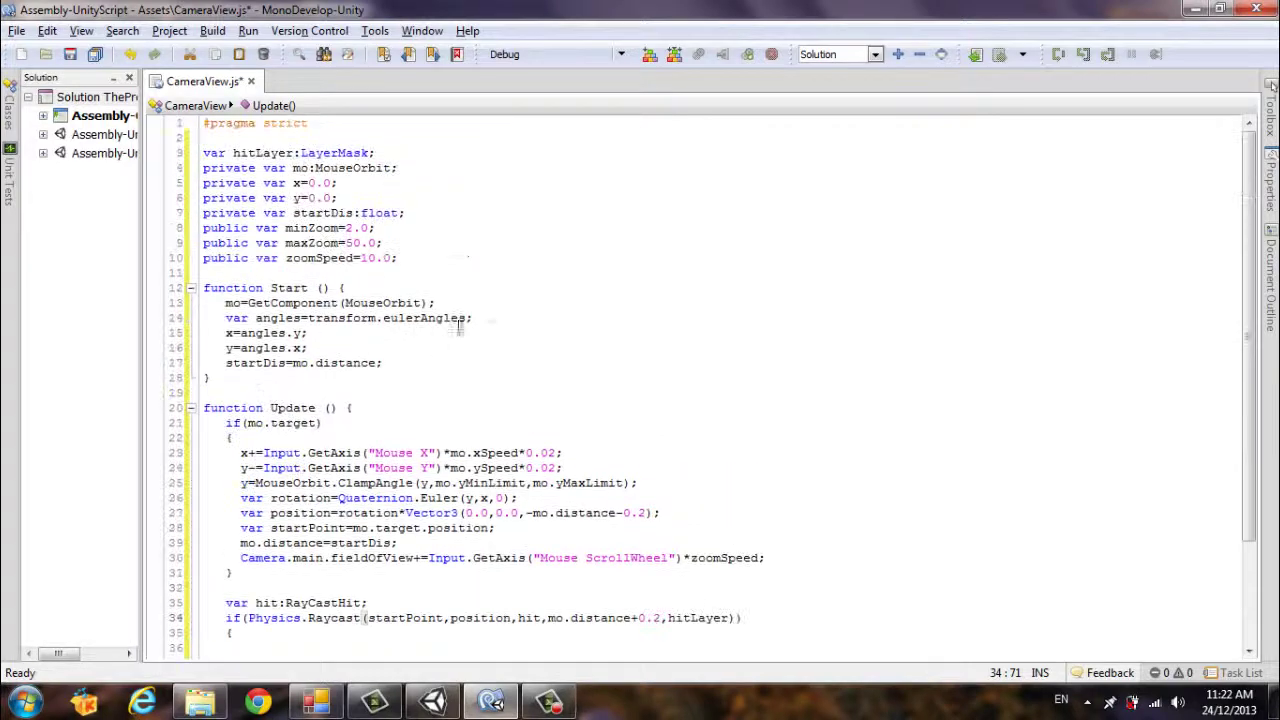
scroll(542, 318, "down", 3)
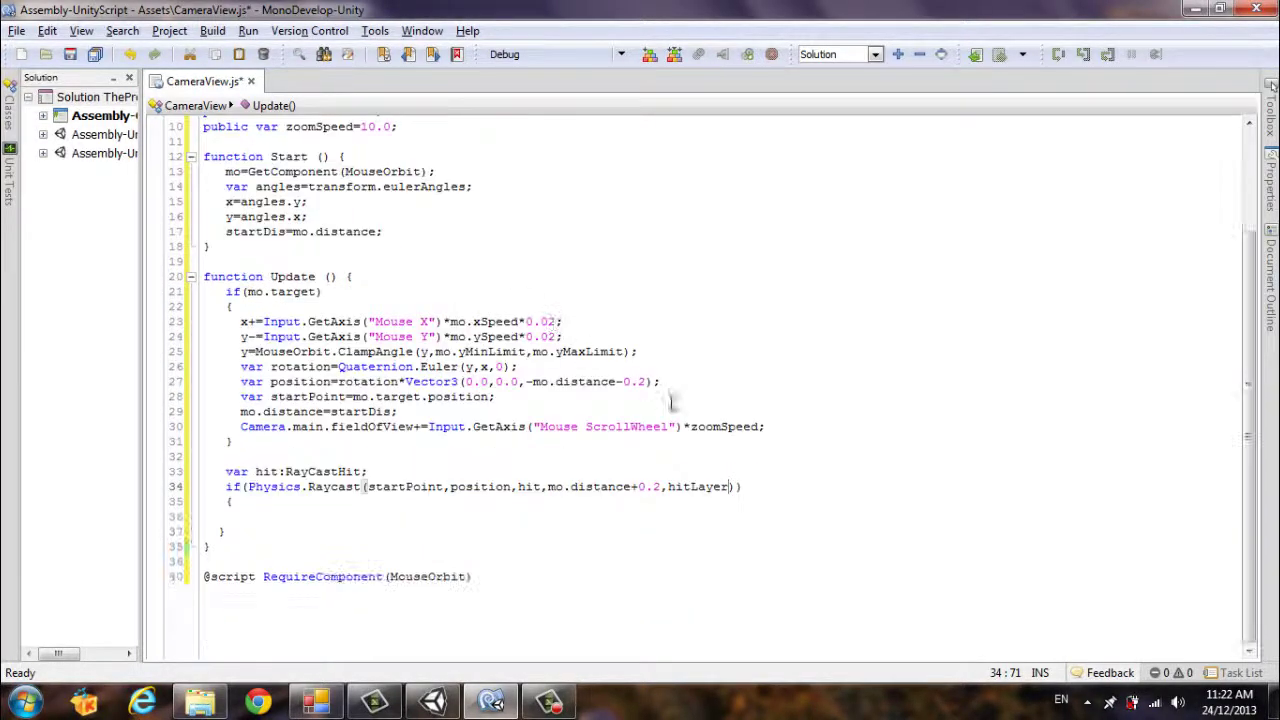
Step: Inside the if block, write mo.distance=Mathf.Clamp(hit.distance-0.2,0.3,startDis)
left_click(255, 519)
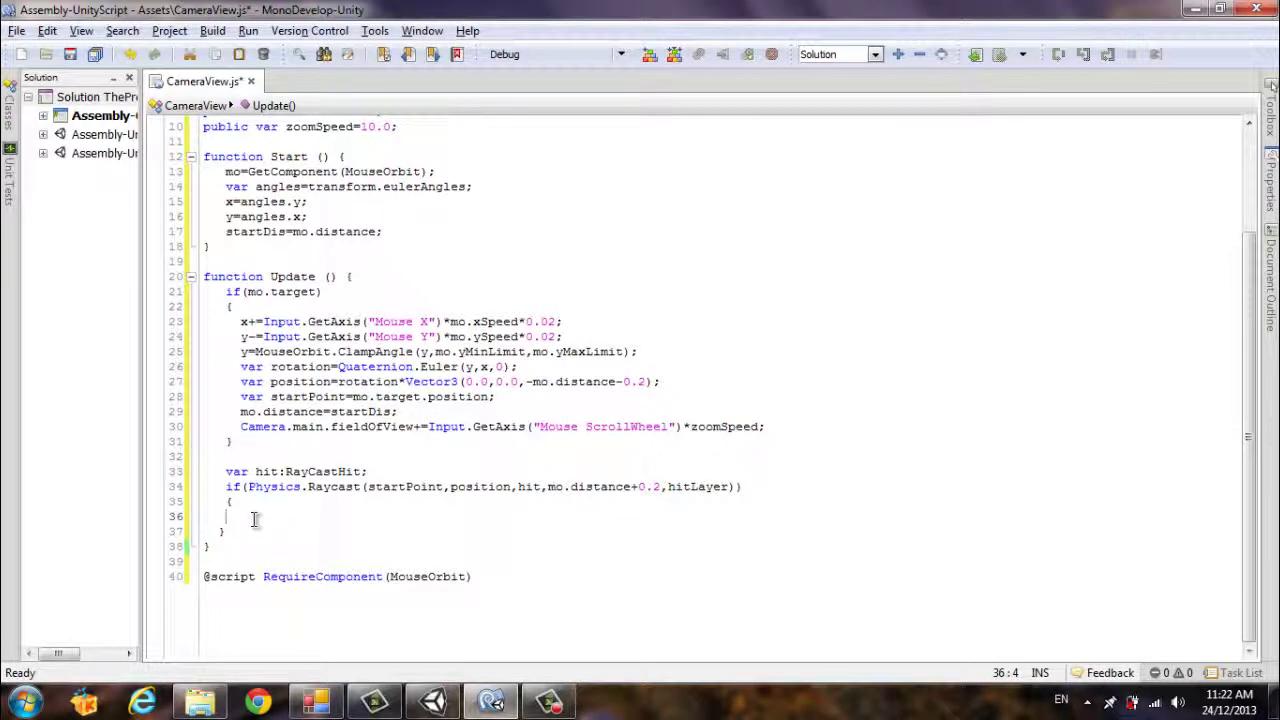
type("mo.")
type("di")
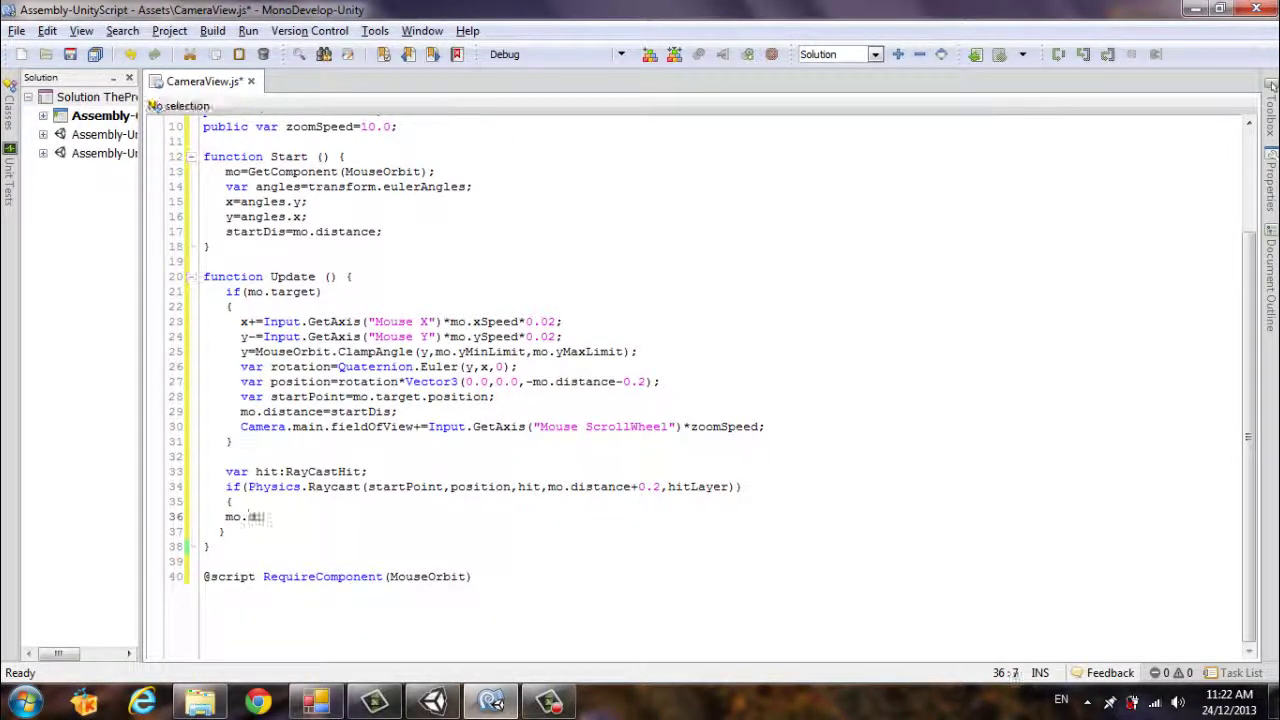
type("stance")
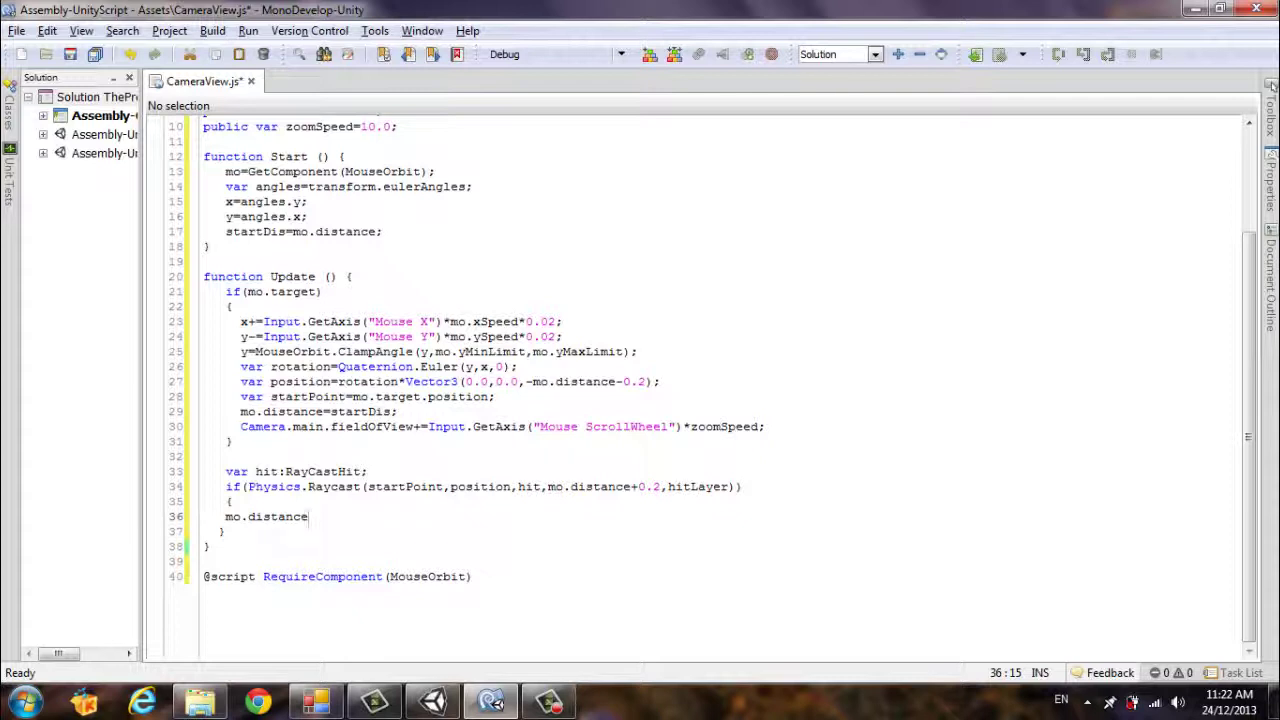
type("=M")
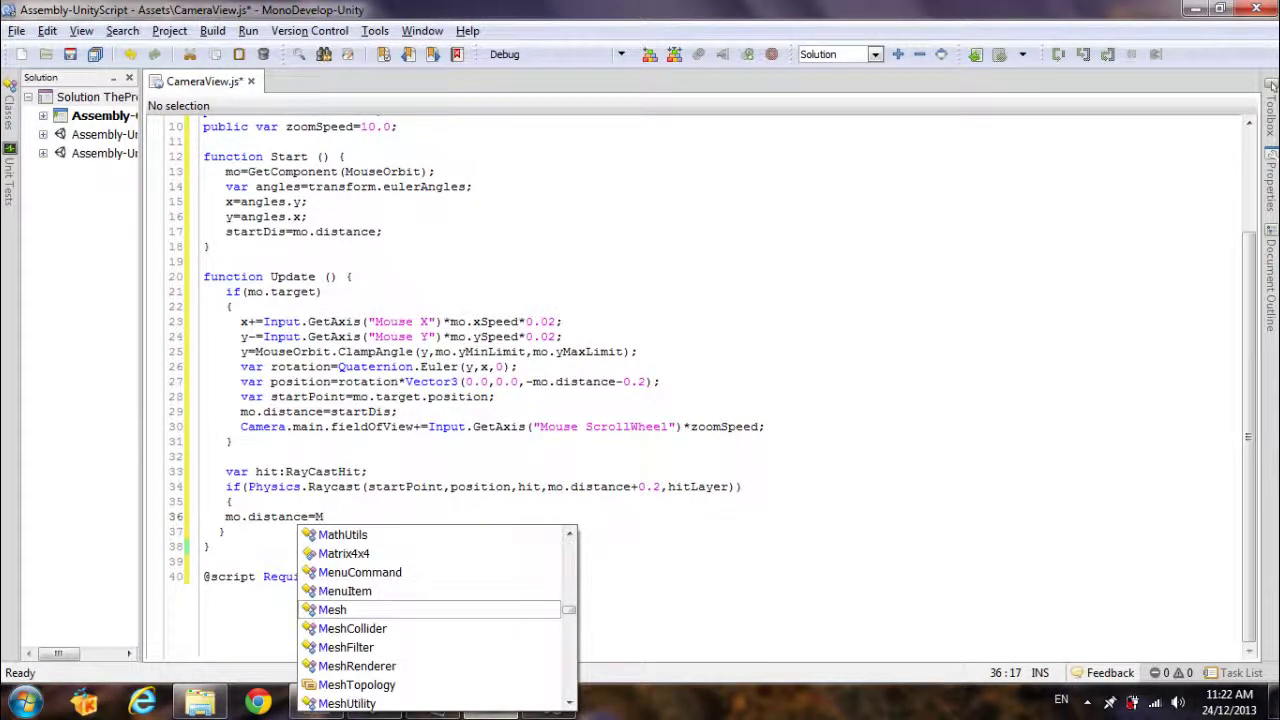
type("ath")
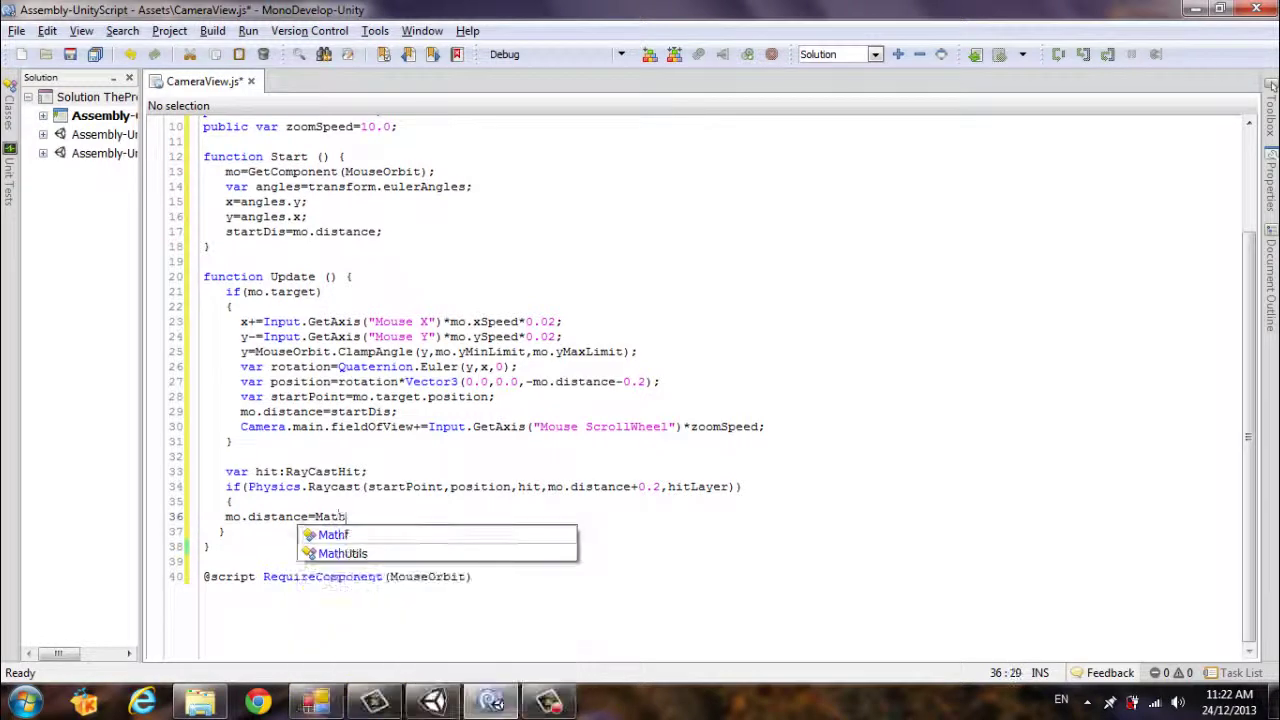
type("f")
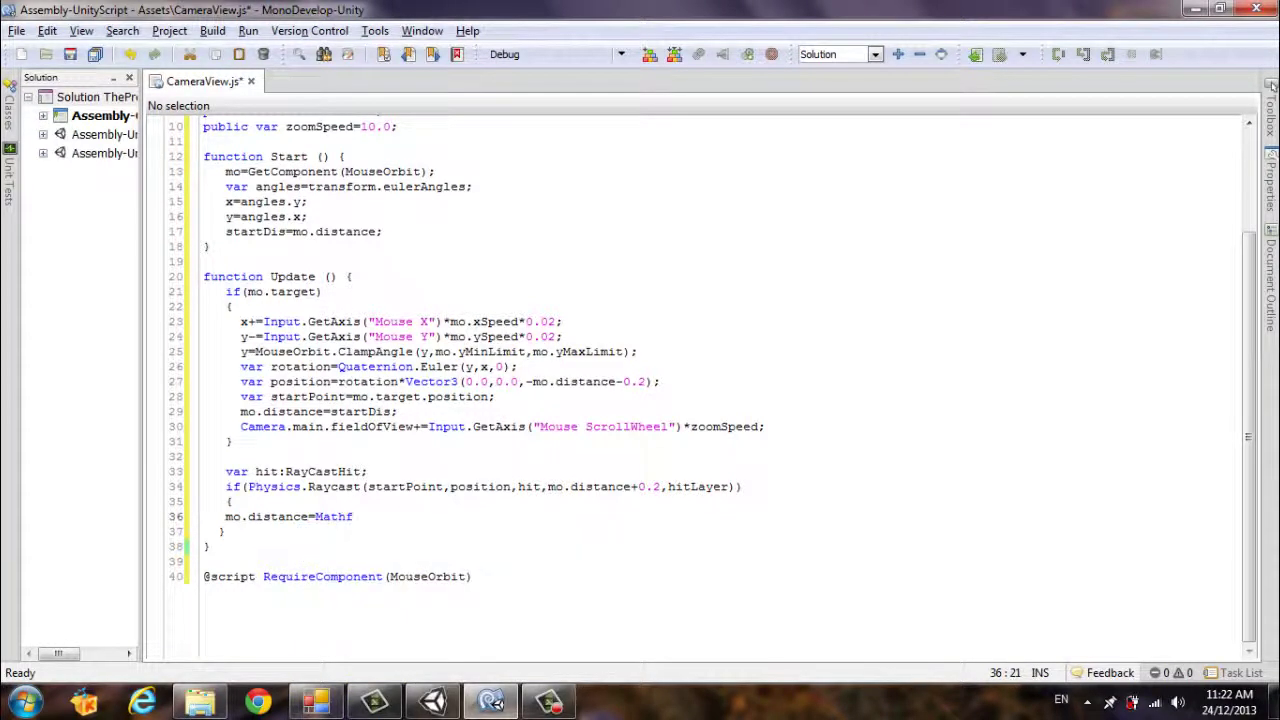
type(".Cla")
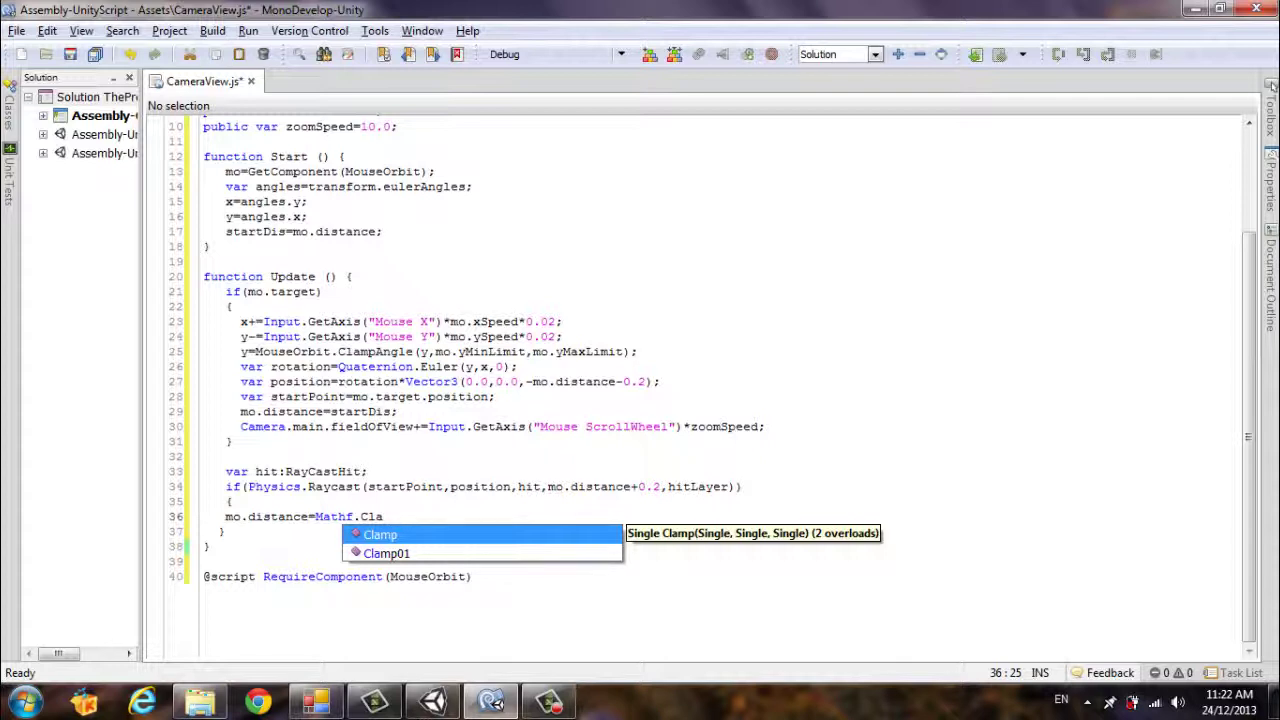
key("Return")
type("(")
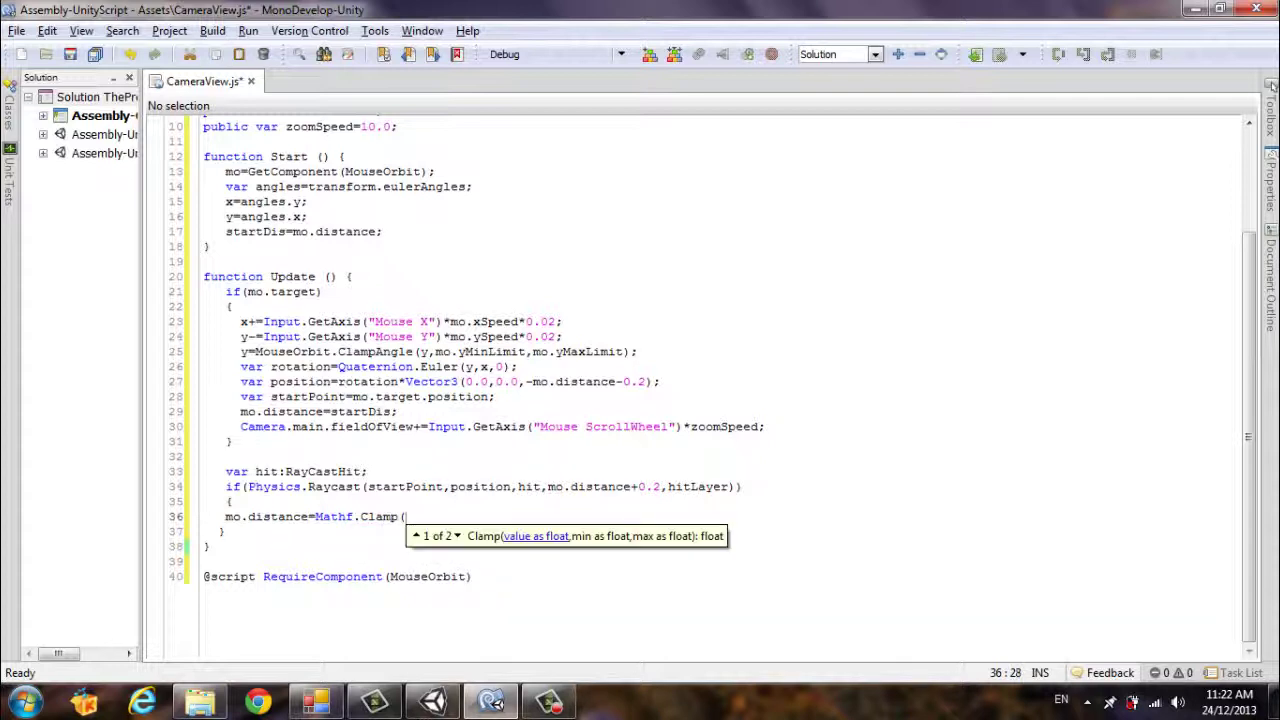
type(");")
key("Left")
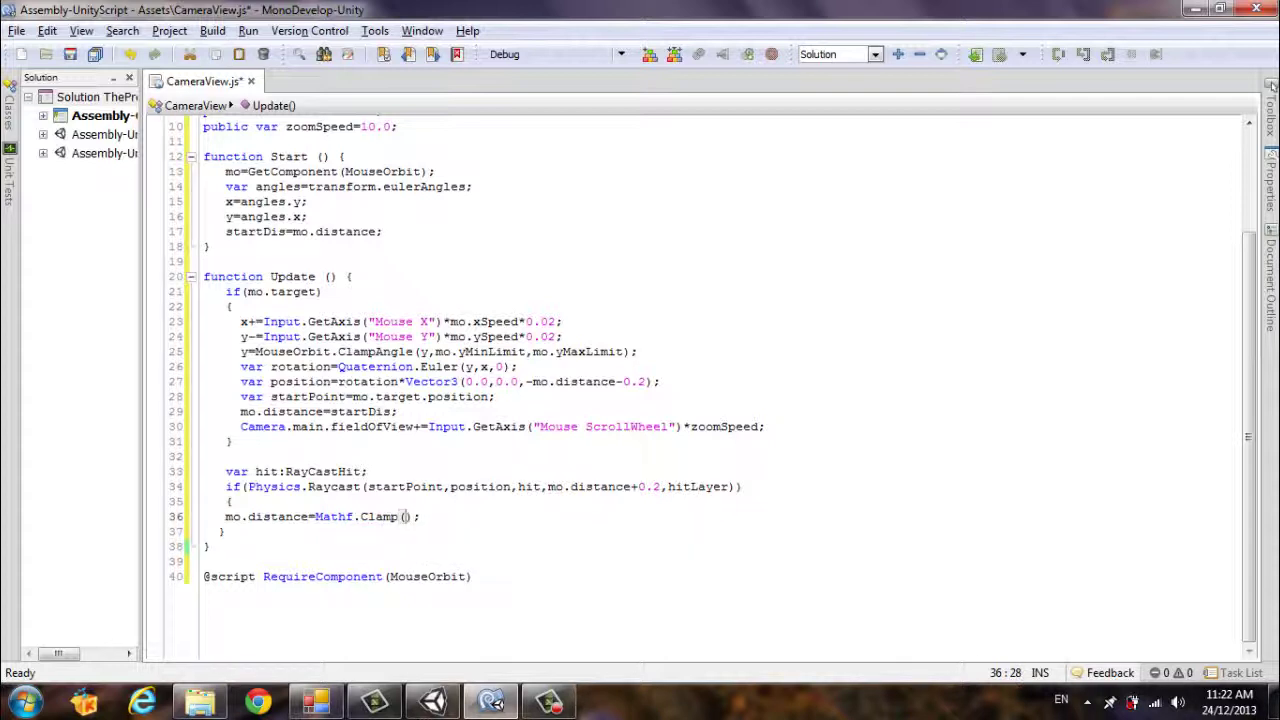
type("hit")
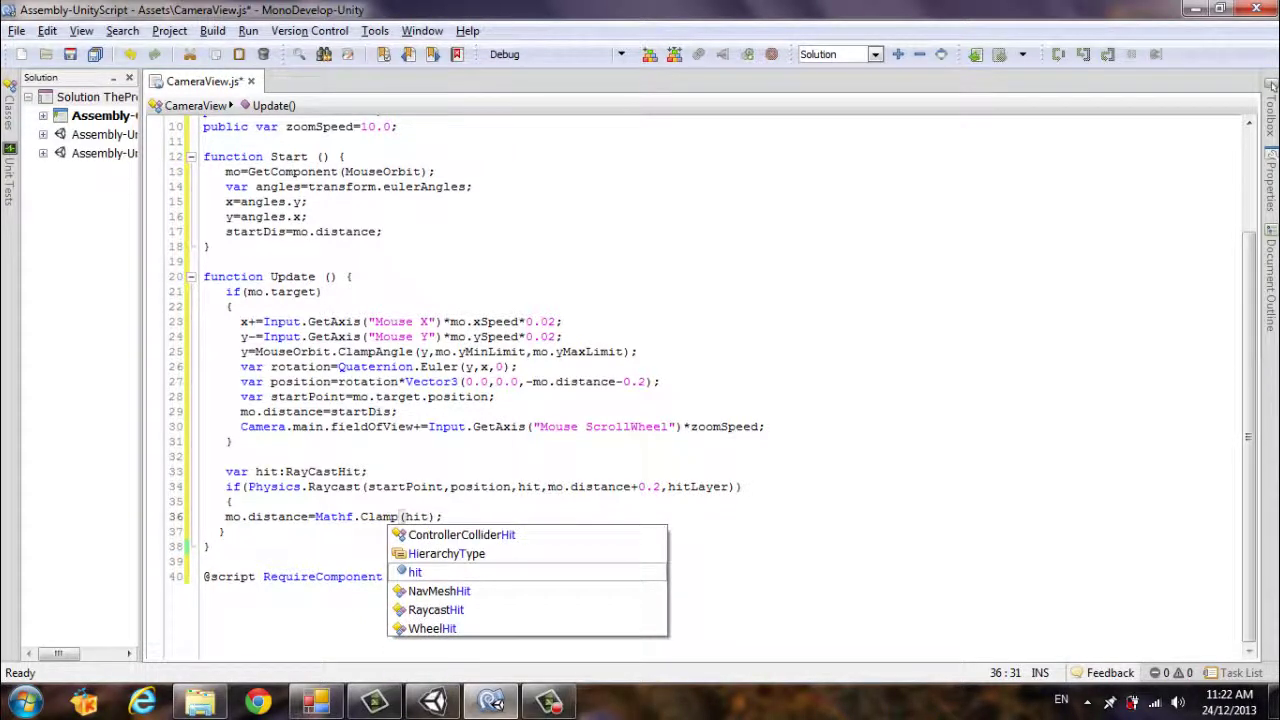
type(".d")
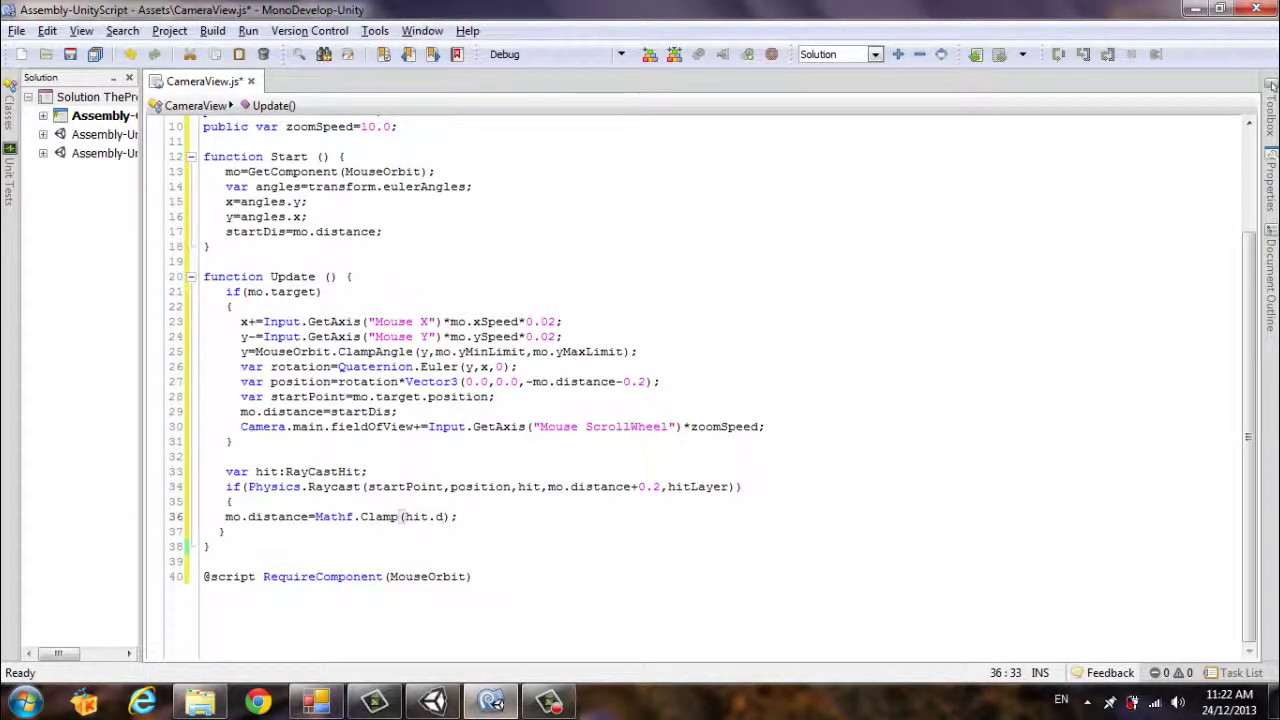
type("di")
type("stance-")
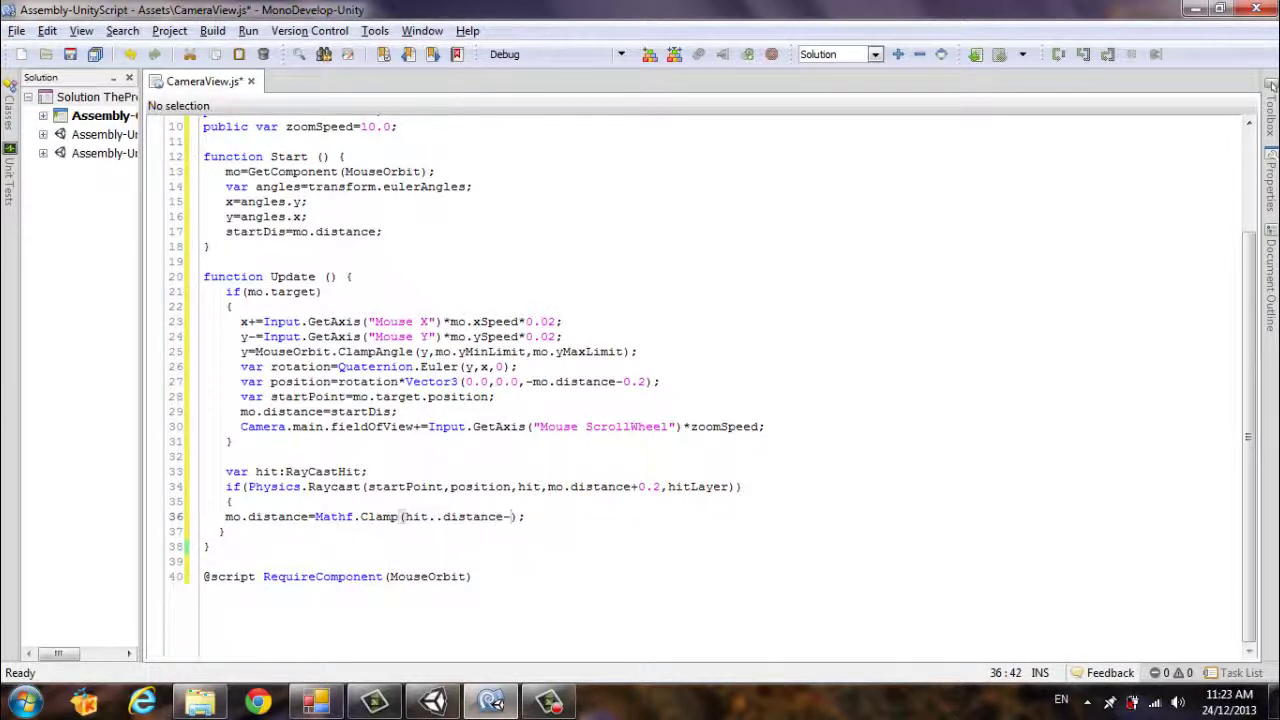
type("0.2,0.3,")
type("st")
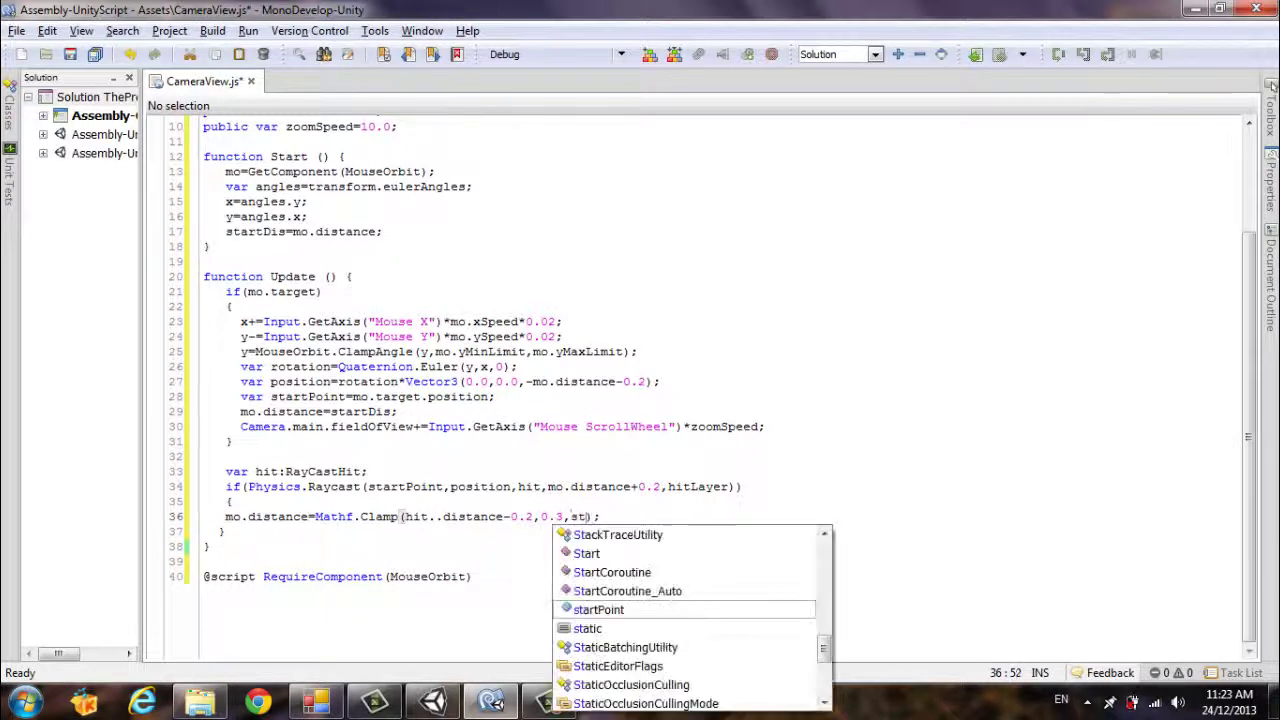
type("art")
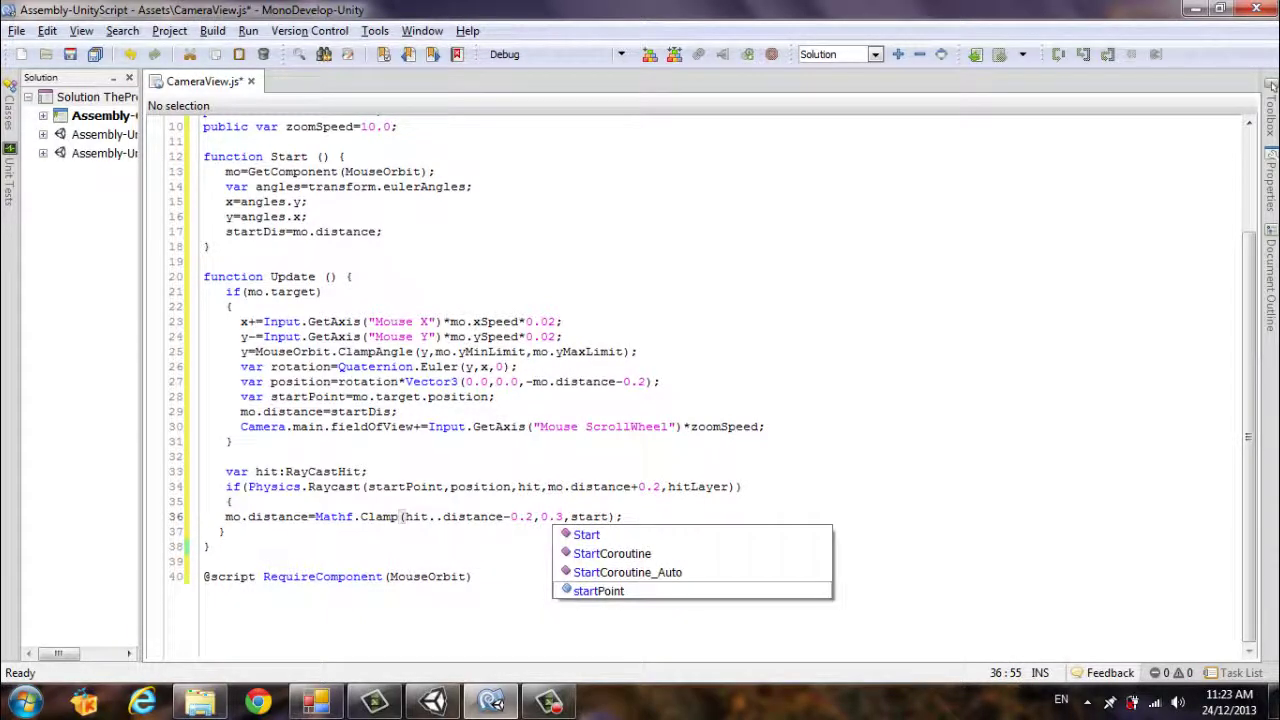
type("Dis")
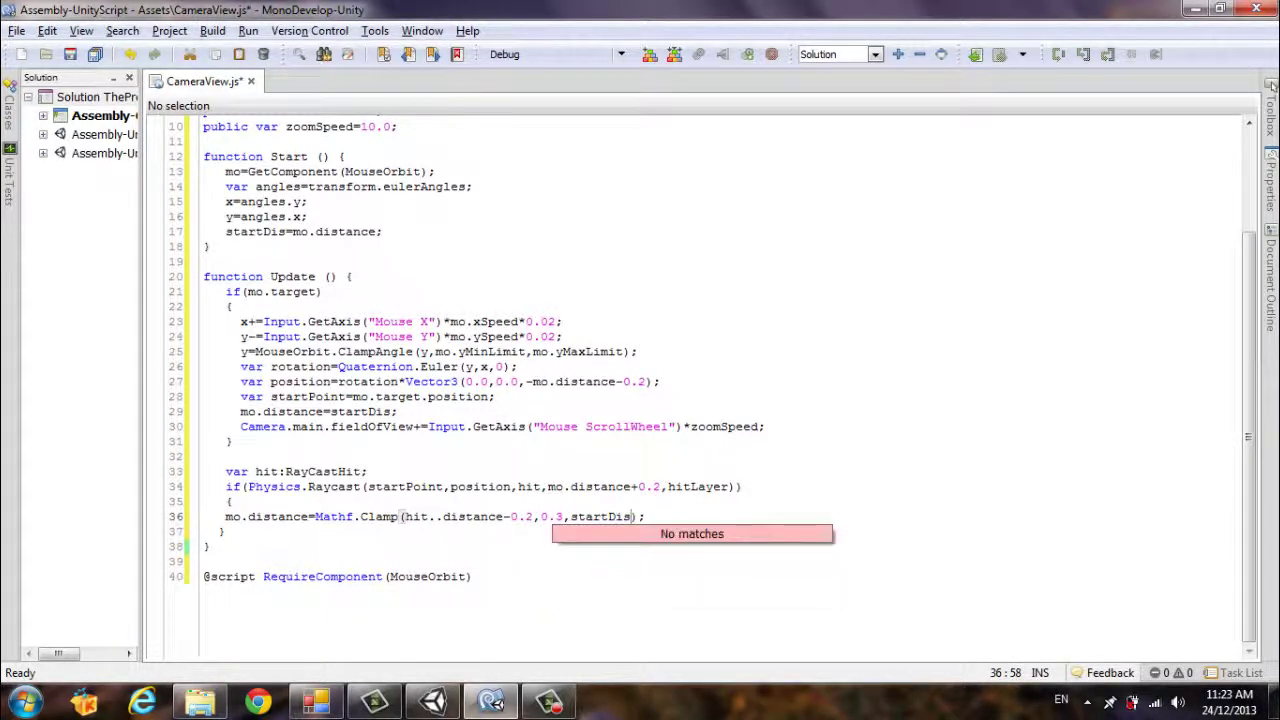
left_click(808, 471)
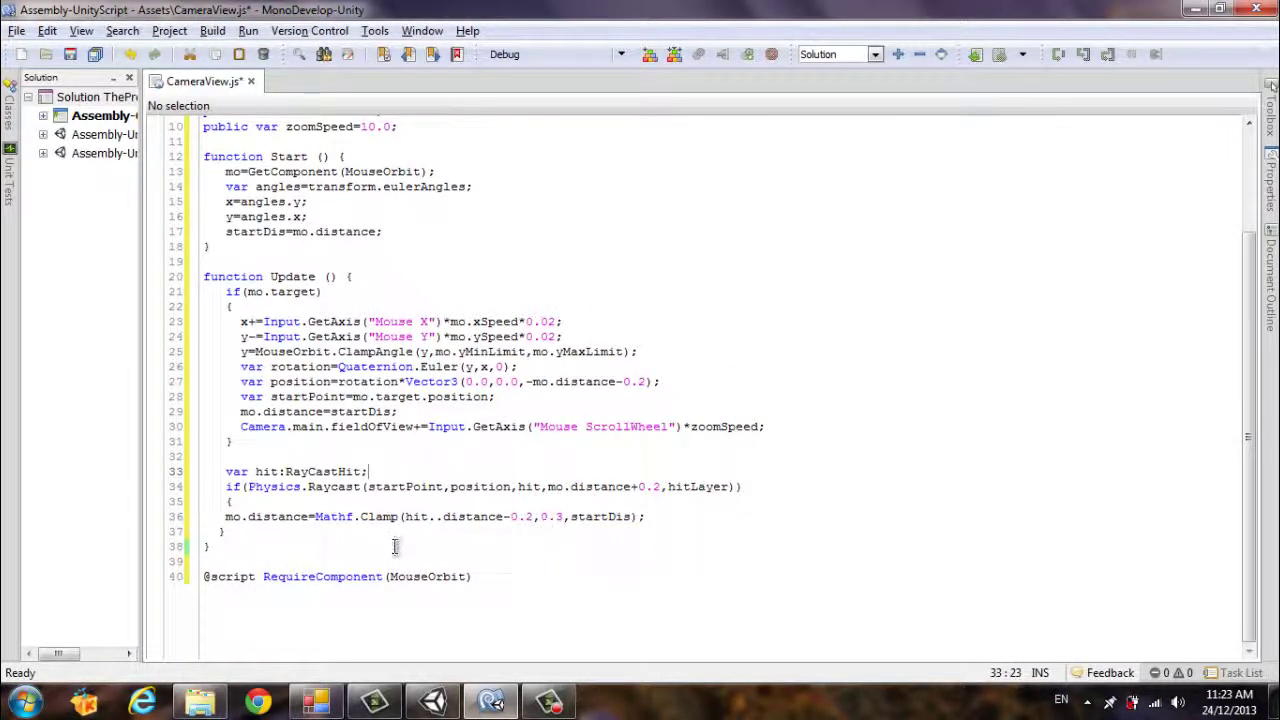
Step: Below the raycast block, add Debug.DrawRay(startPoint,position,Color.green) after a blank line
left_click(273, 538)
key("Return")
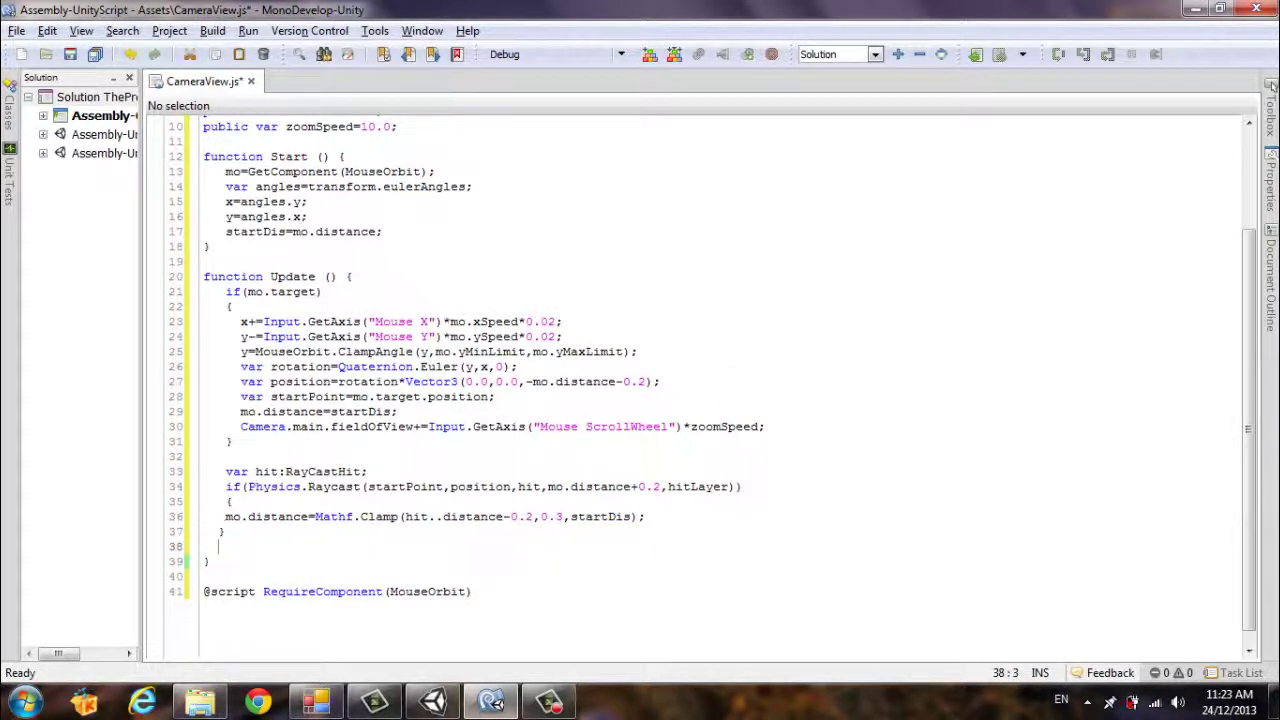
key("Return")
type("Debug")
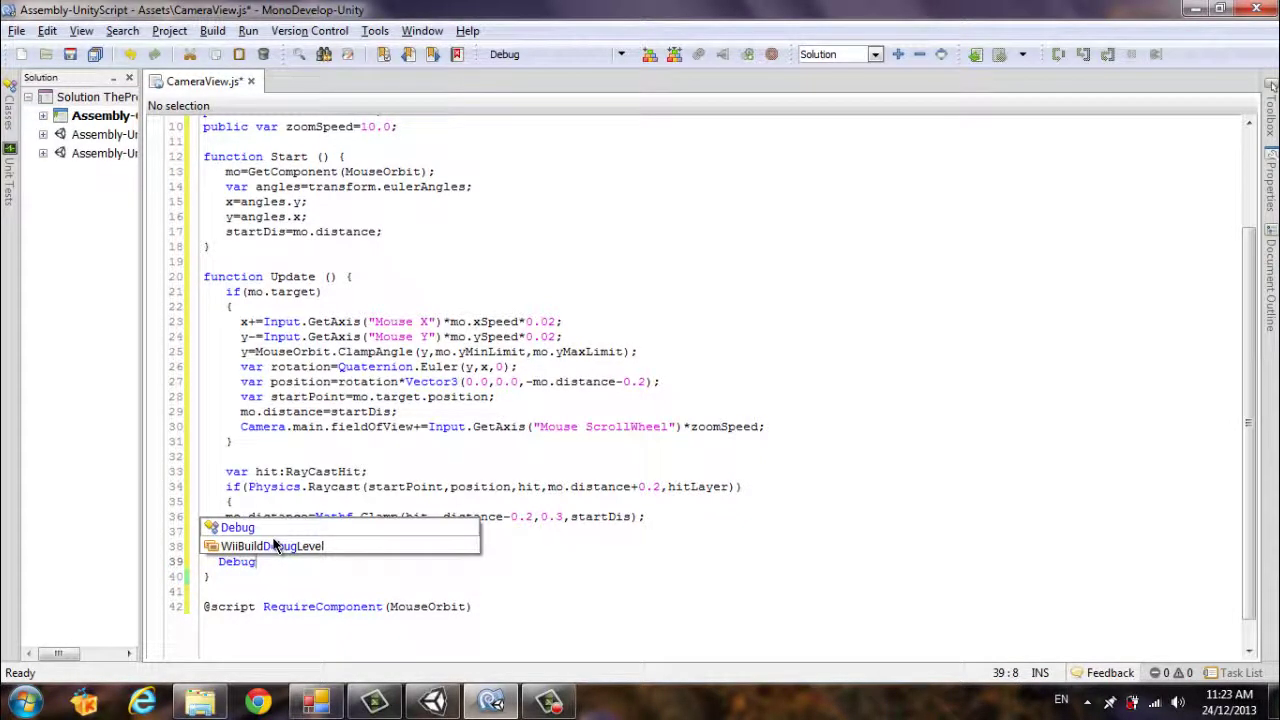
type(".D")
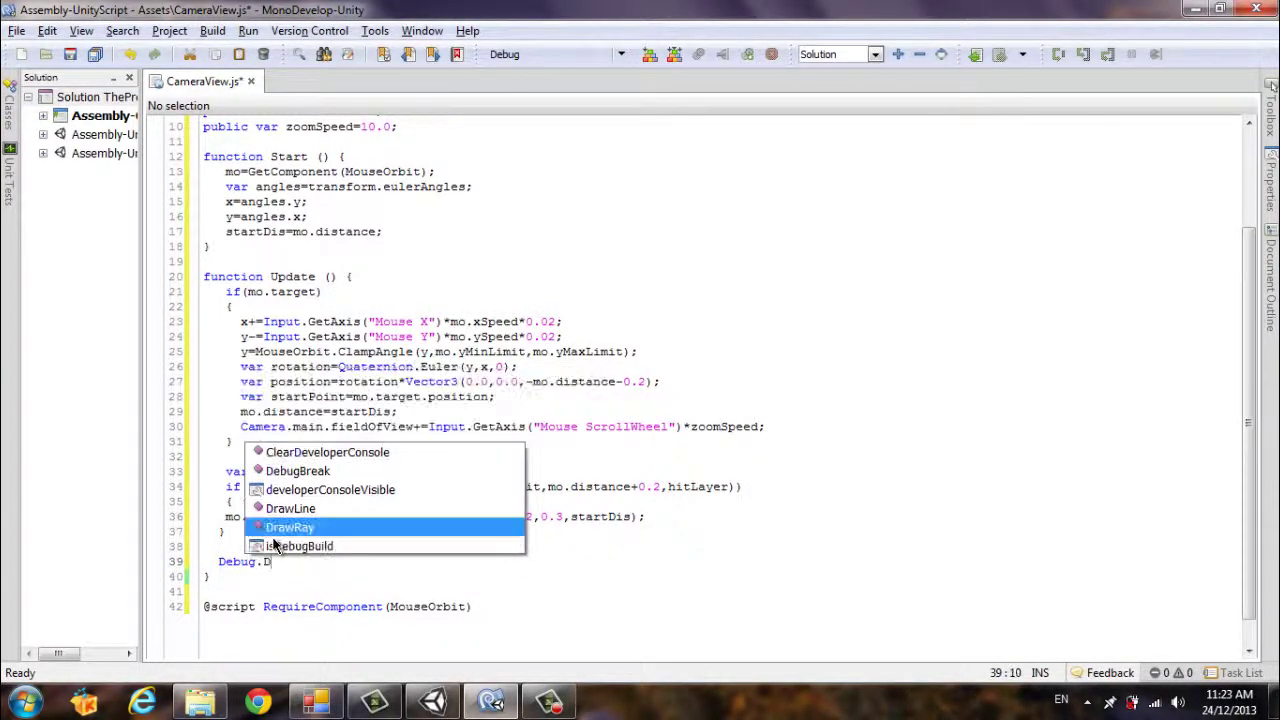
key("Return")
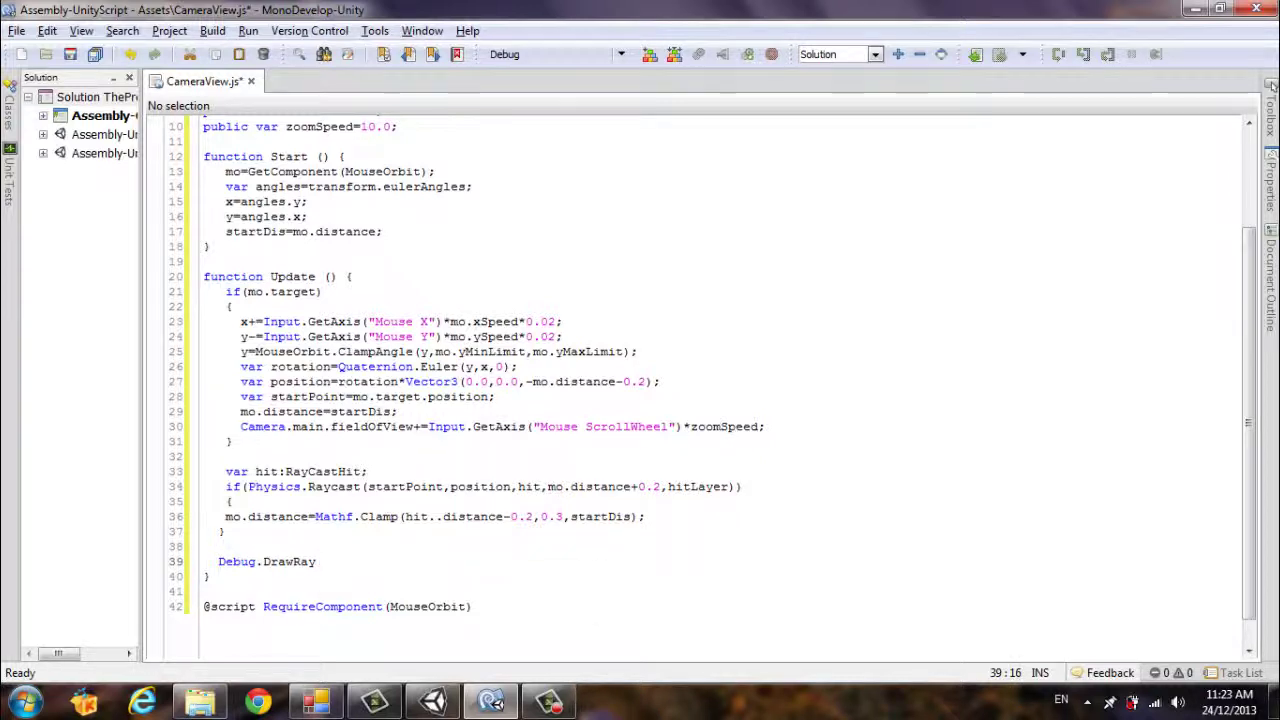
type("()")
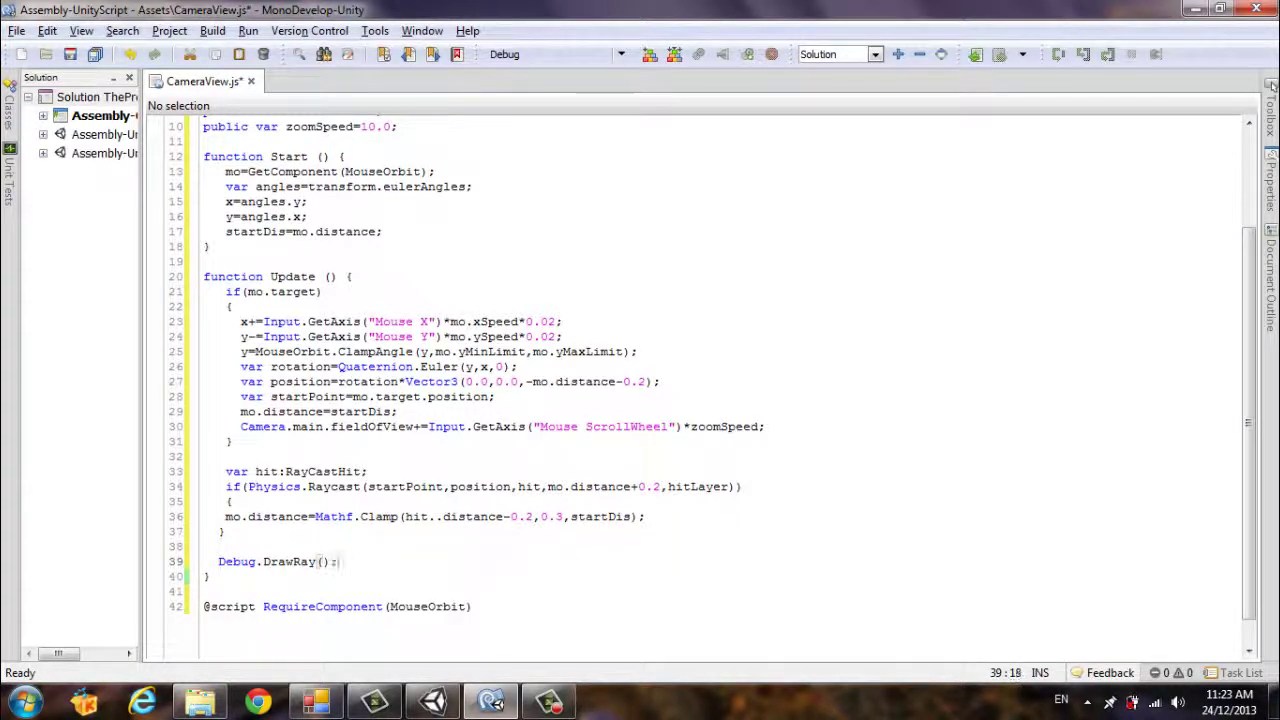
type("S")
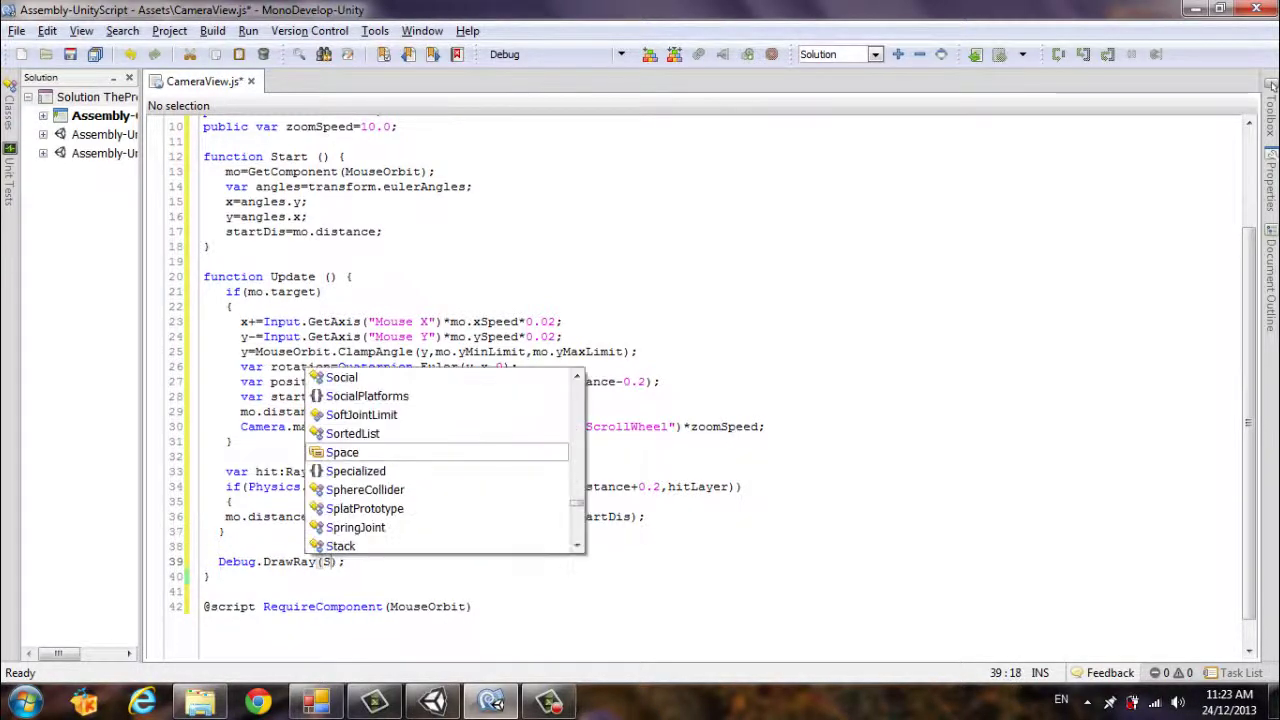
type("tart")
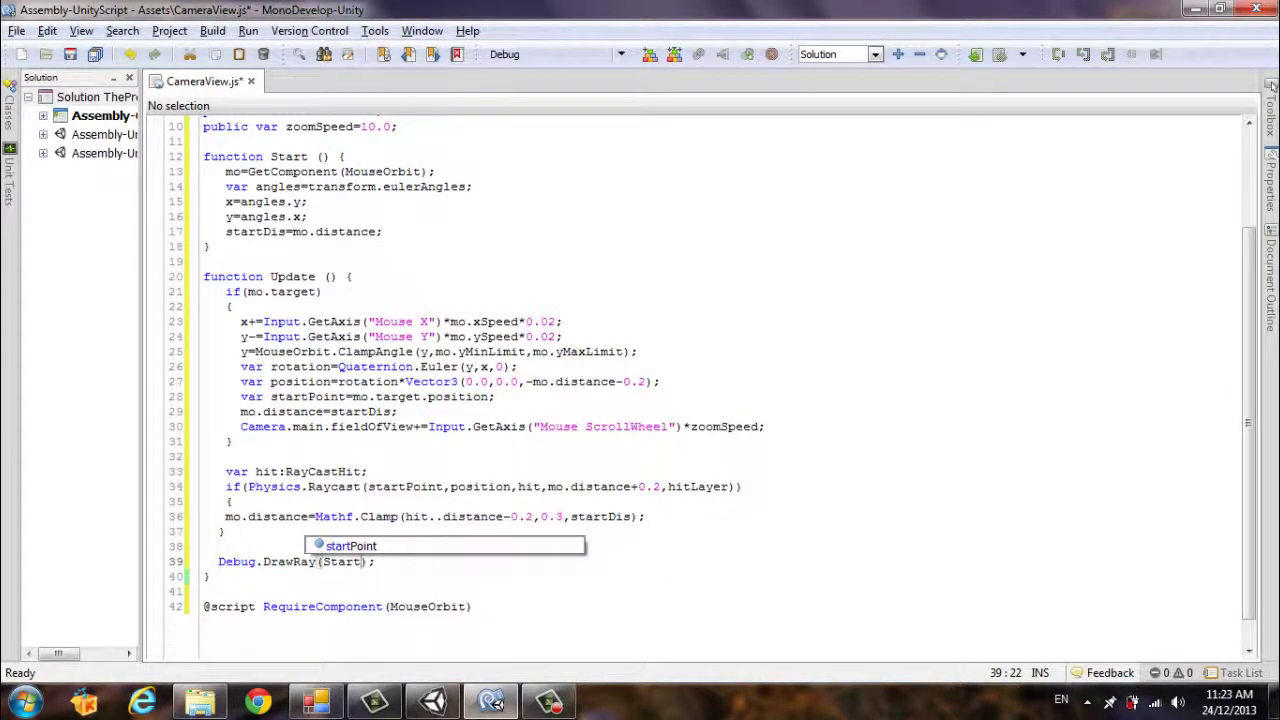
key("Down")
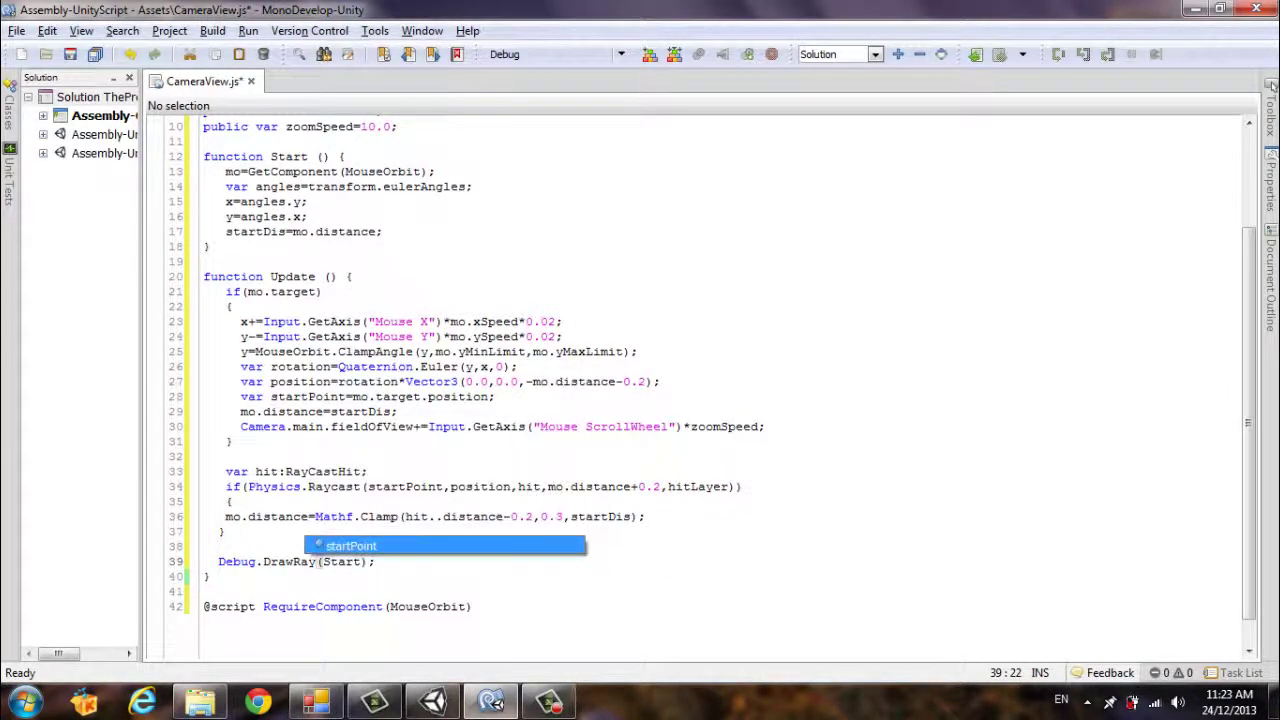
key("Return")
type("posi")
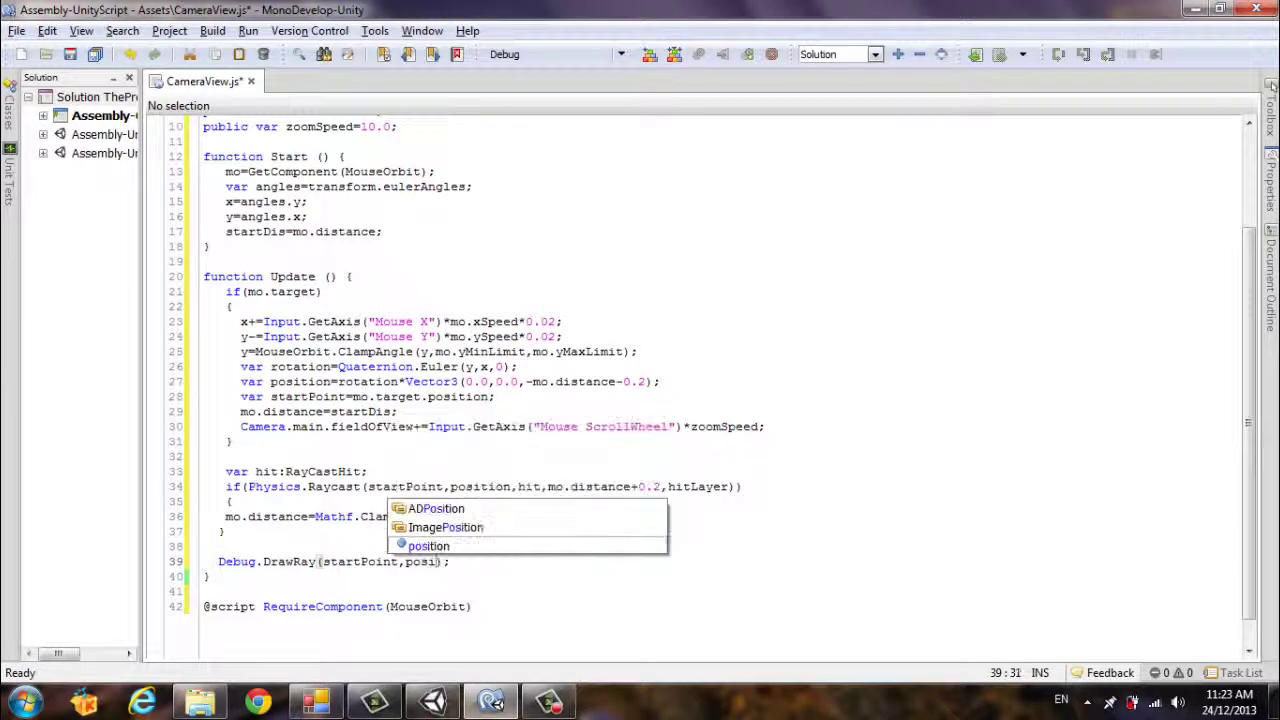
type("tion")
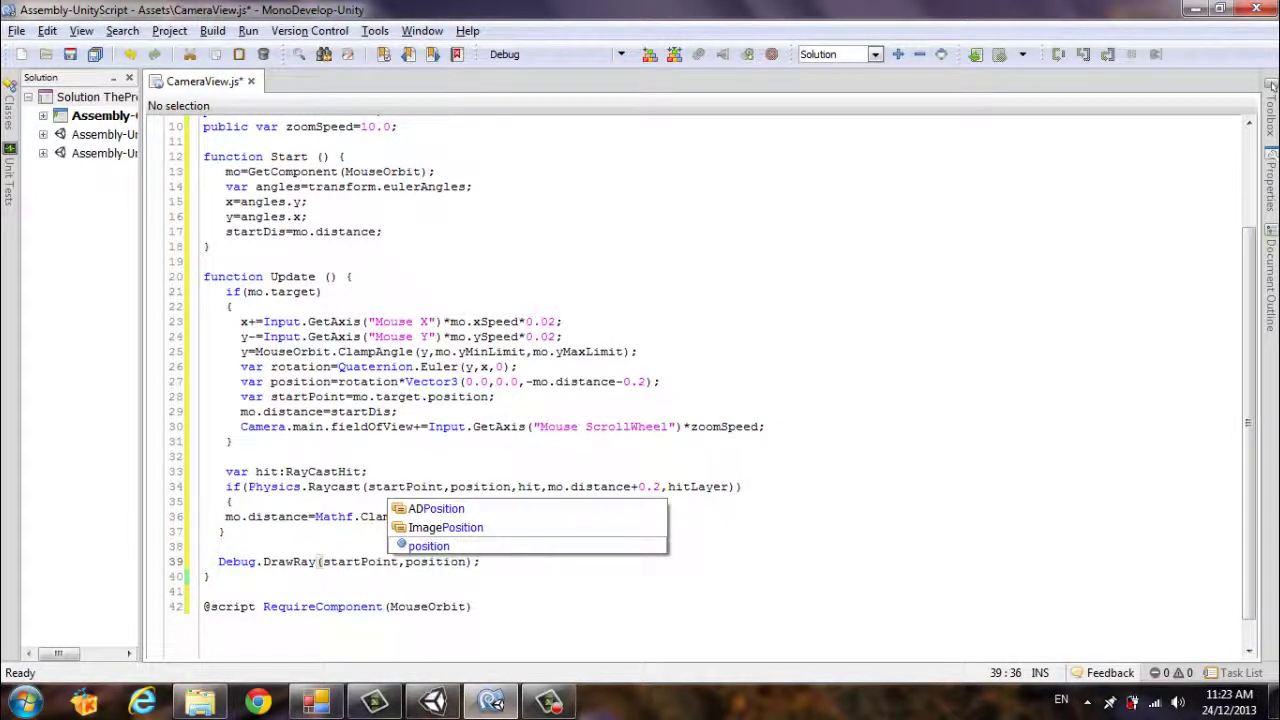
type(",Color")
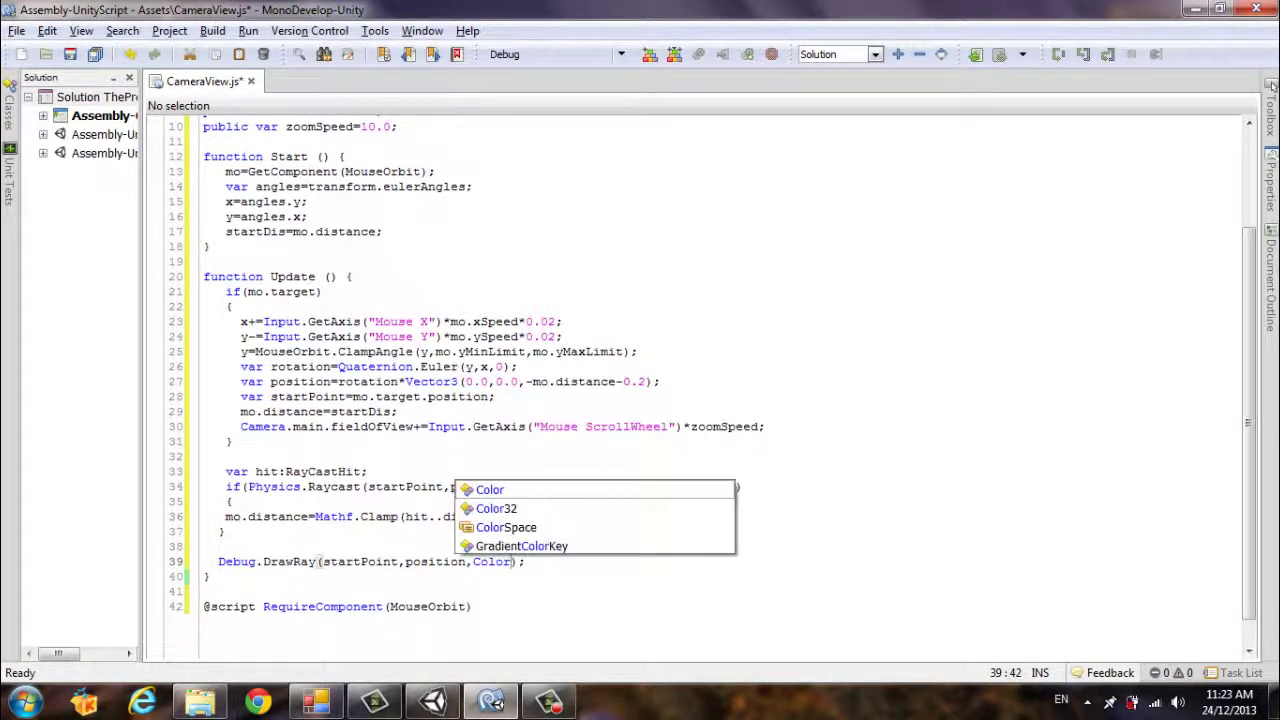
type(".gr")
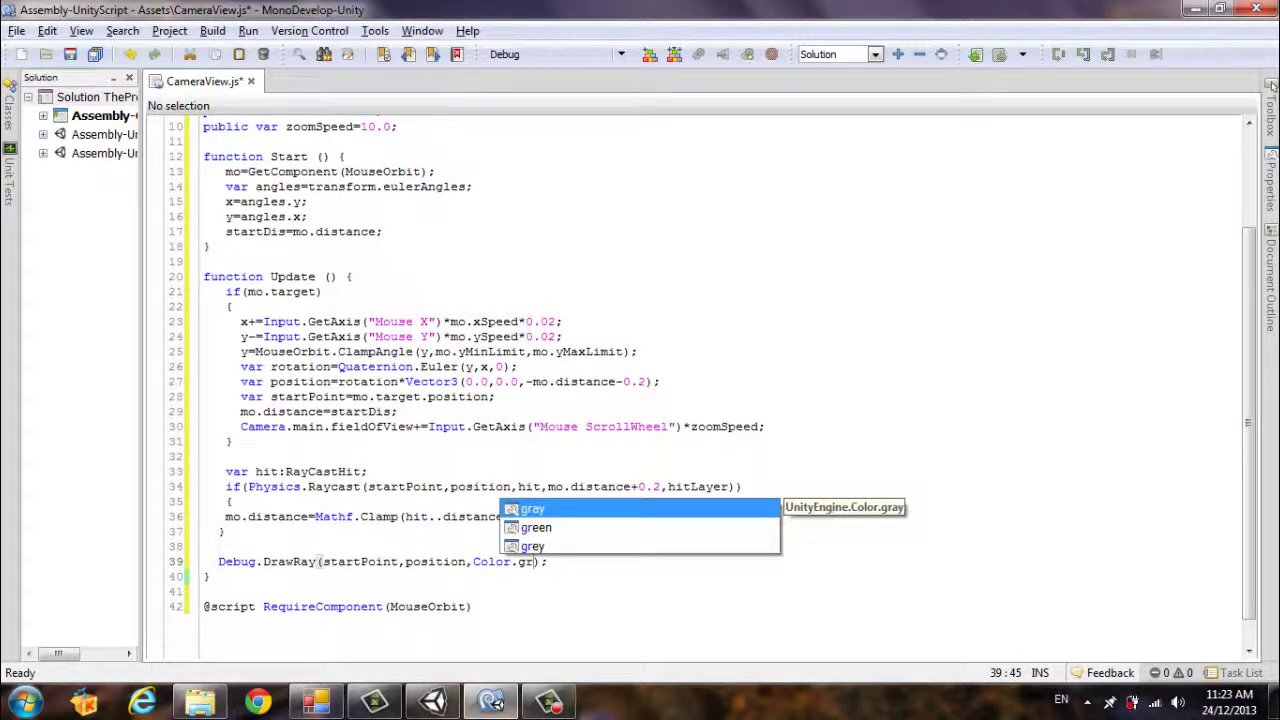
type("e")
key("Return")
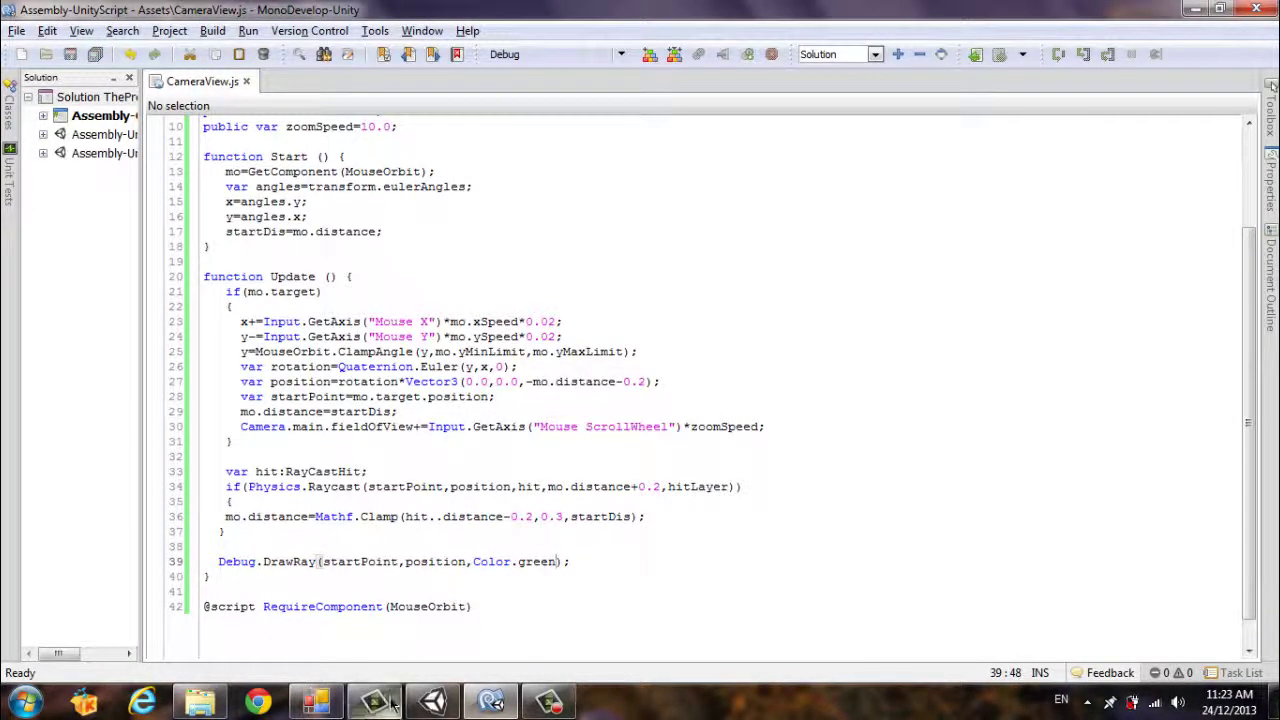
left_click(435, 700)
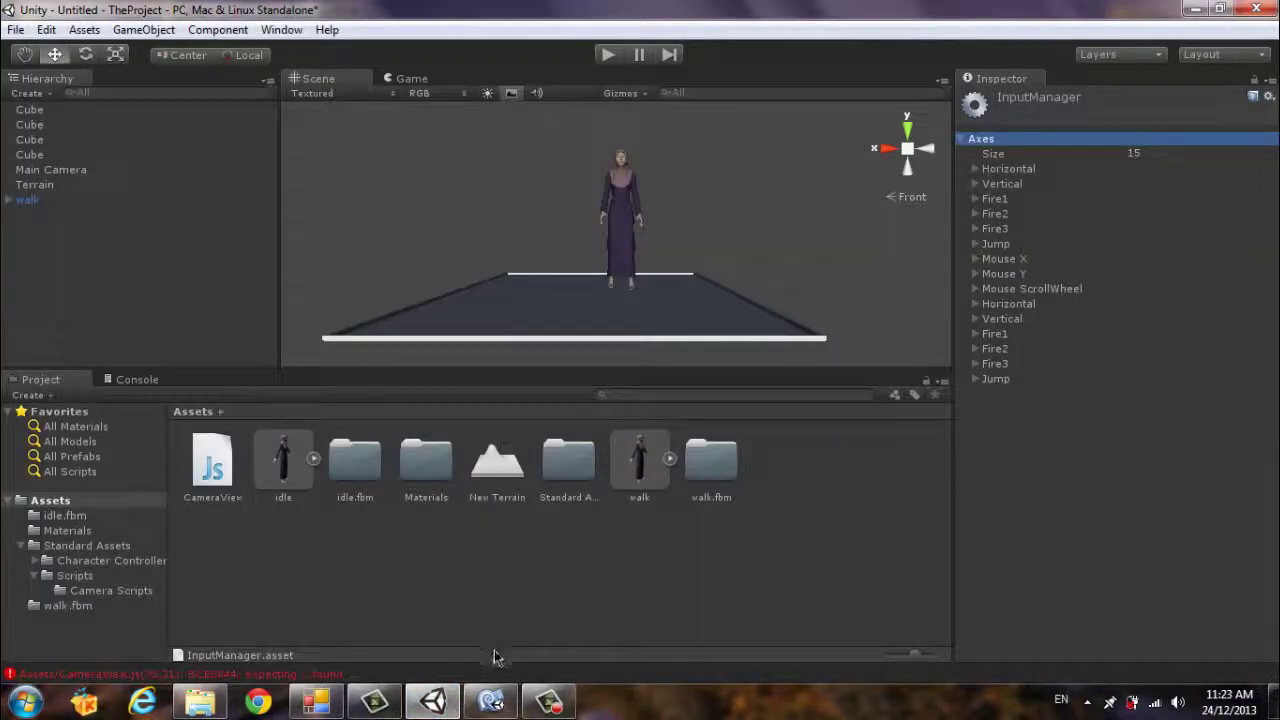
mouse_move(545, 700)
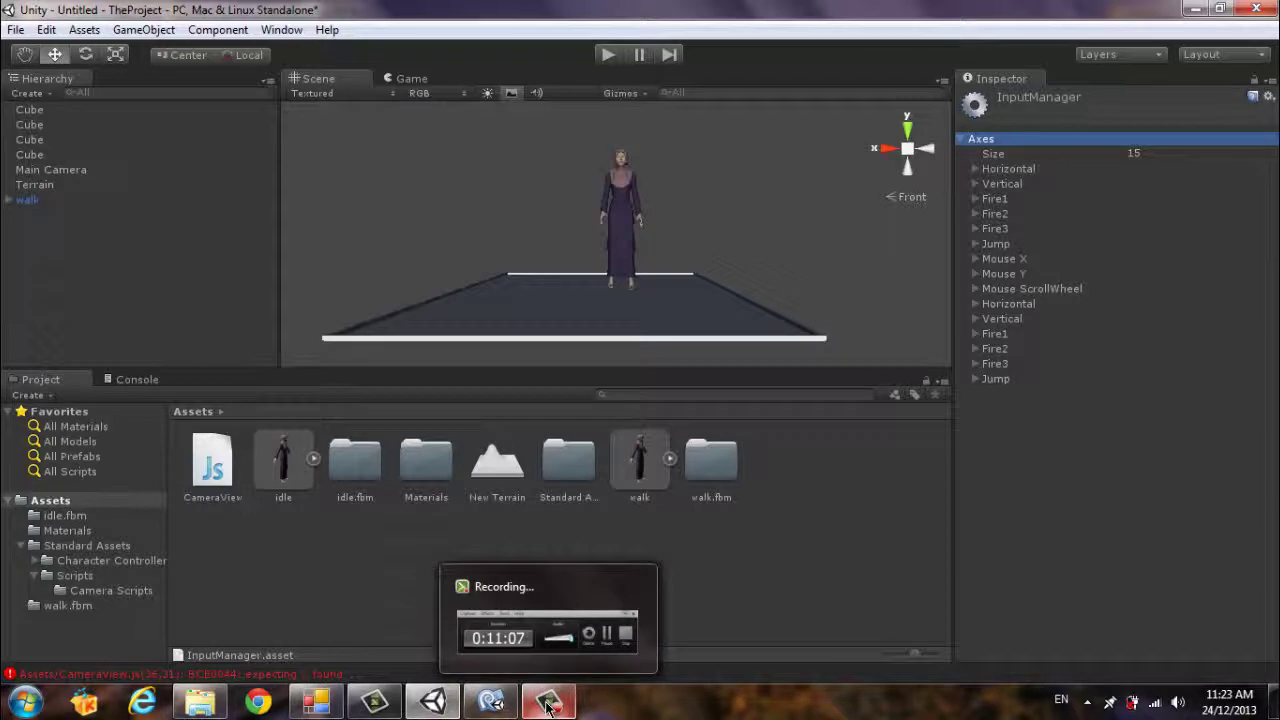
left_click(545, 703)
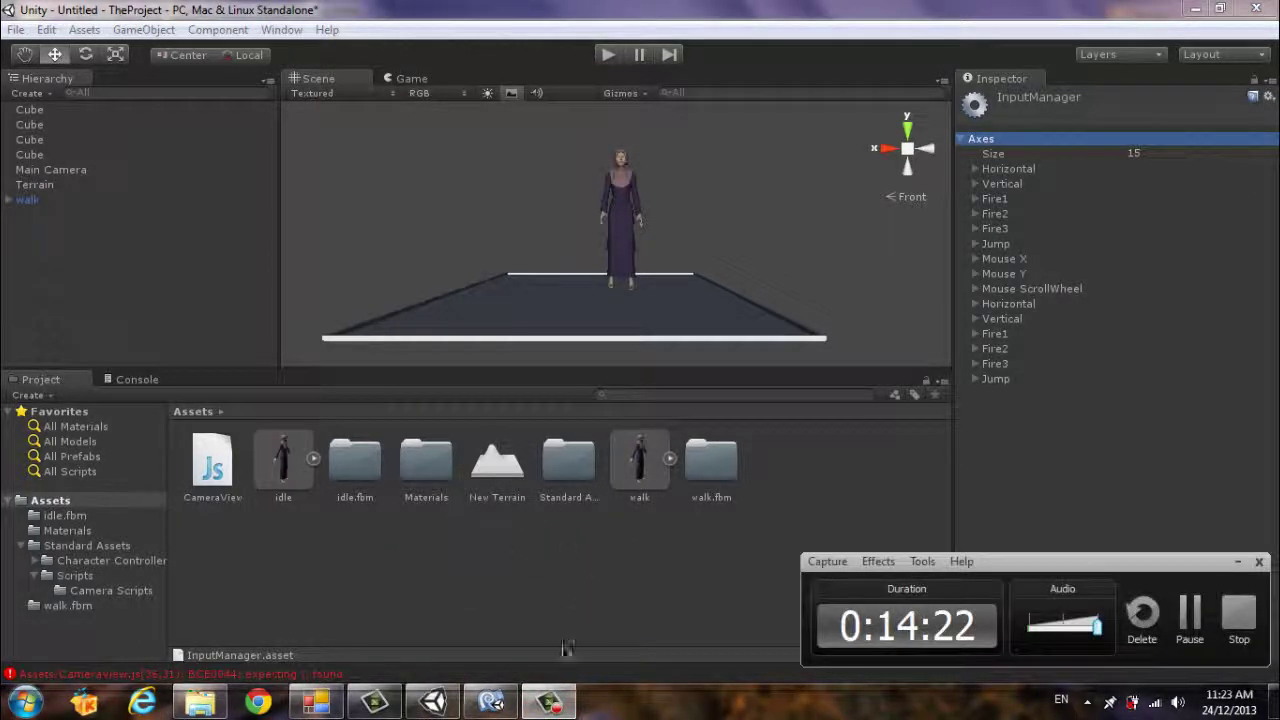
left_click(490, 702)
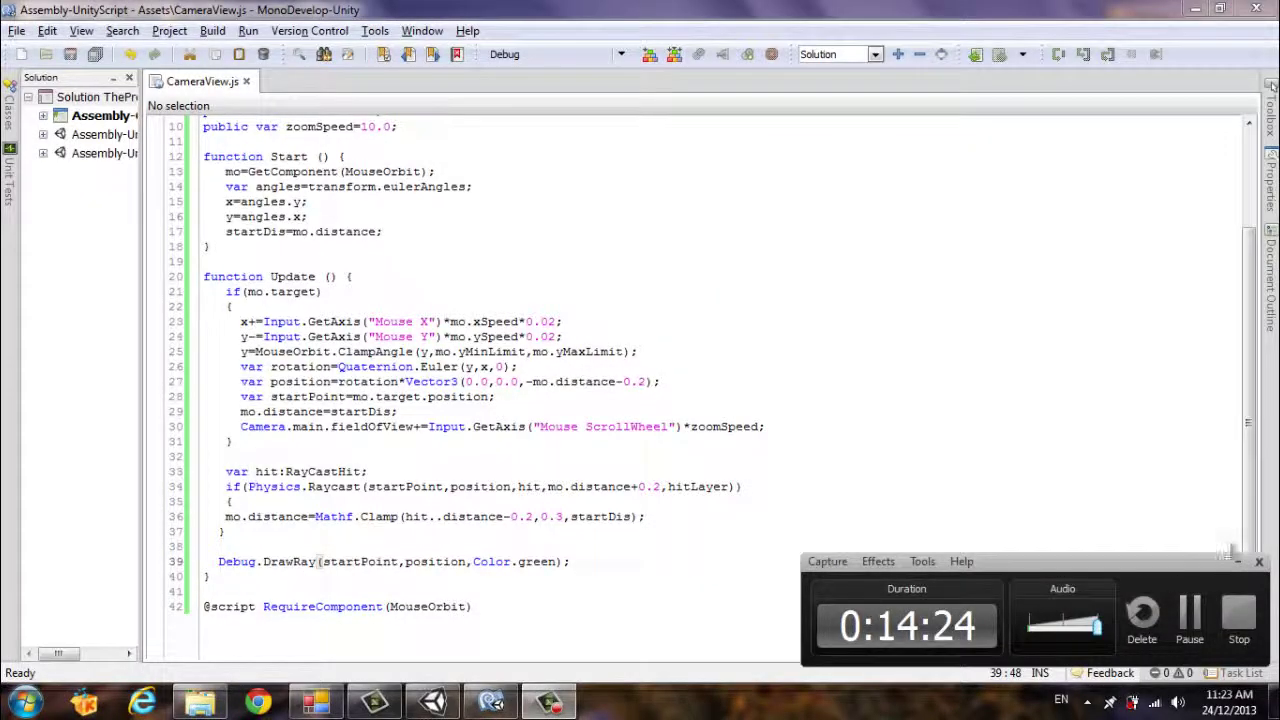
Step: Remove the extra dot in hit..distance on line 36, then switch to Unity to see the recompile
left_click(1237, 561)
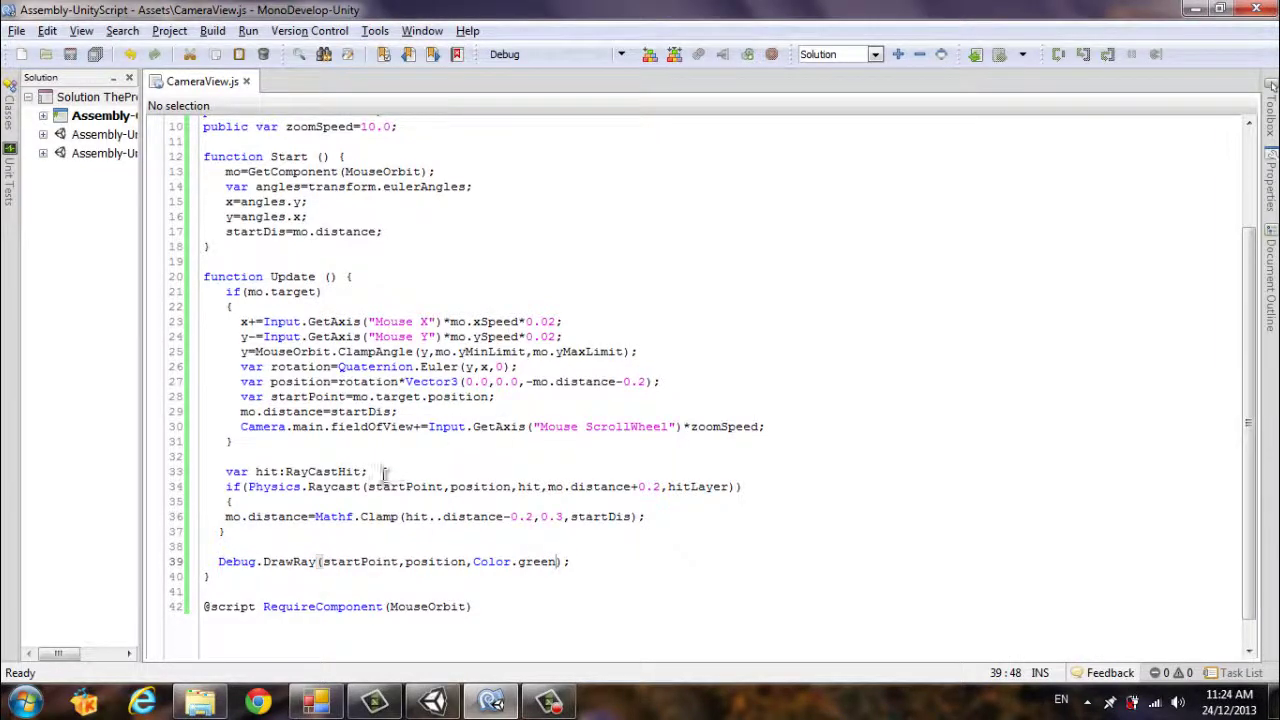
scroll(385, 476, "down", 1)
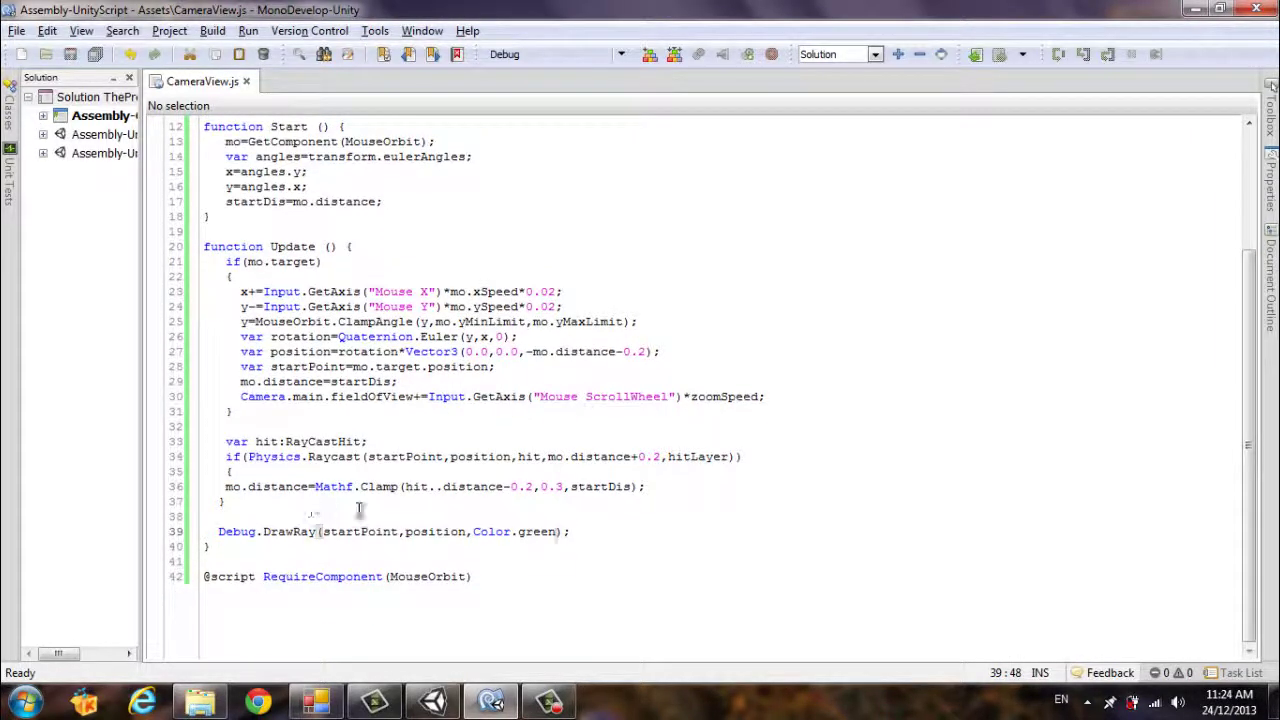
left_click(446, 490)
key("BackSpace")
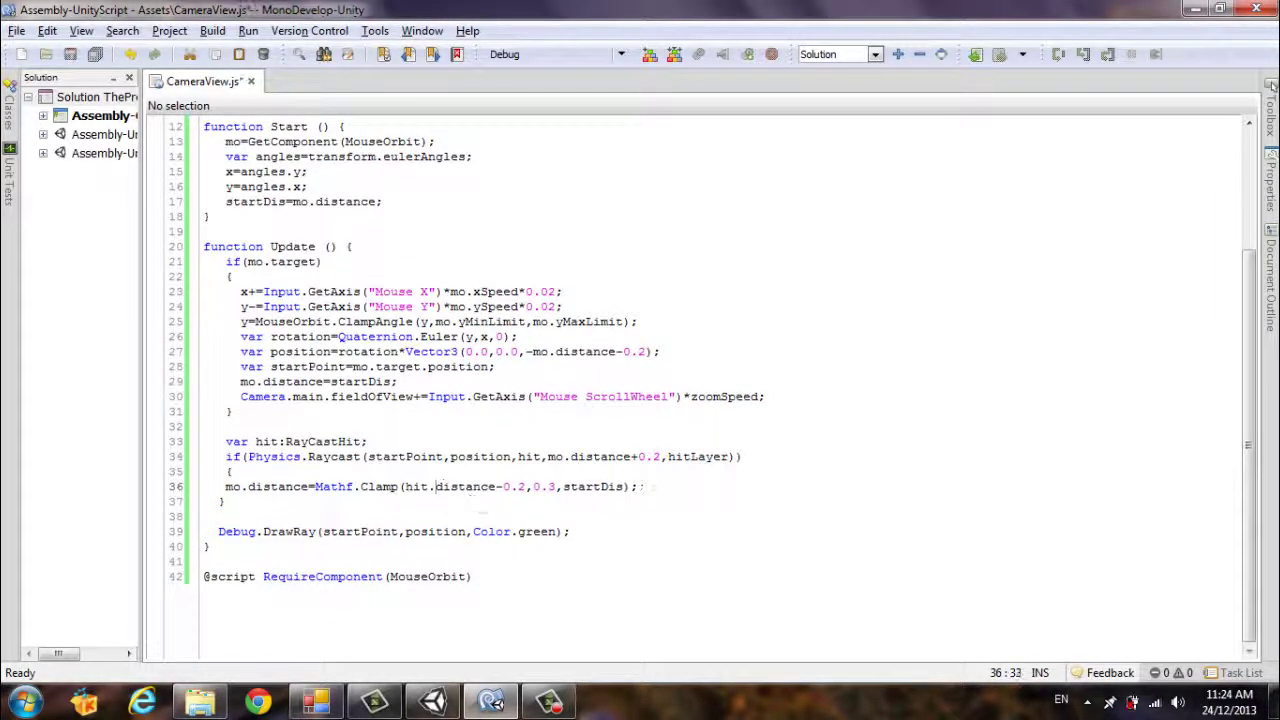
left_click(434, 700)
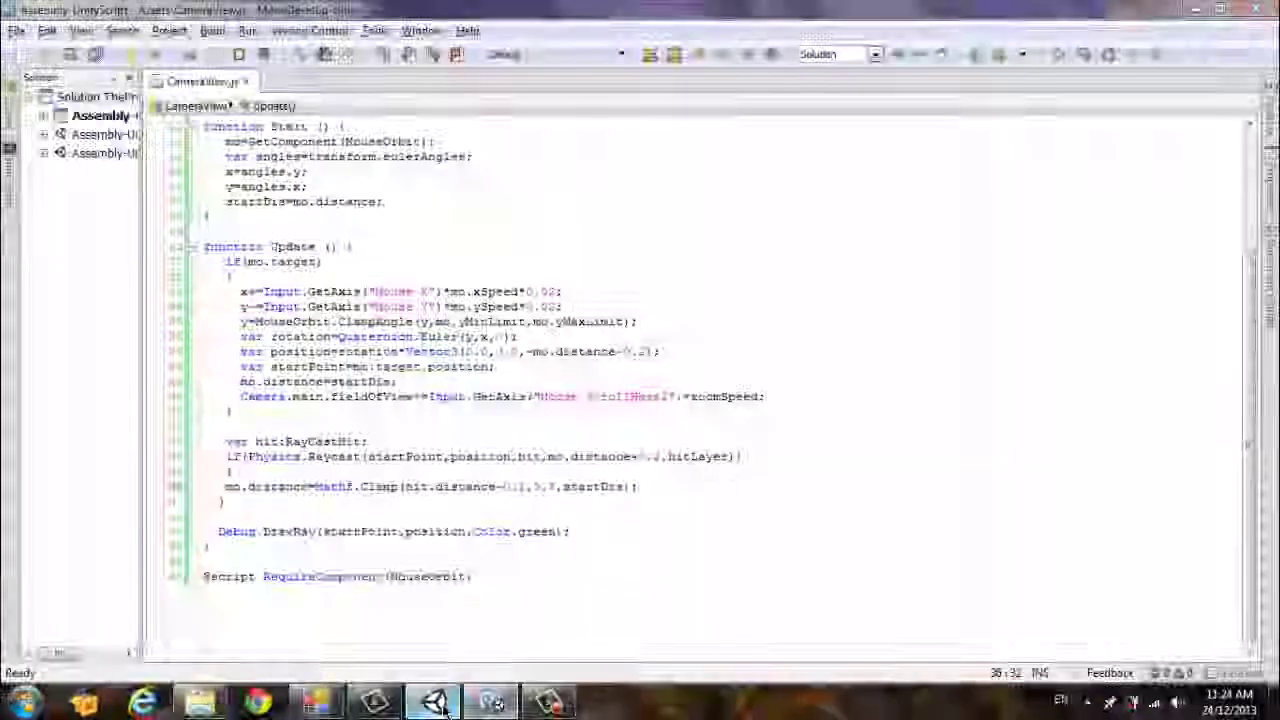
mouse_move(490, 700)
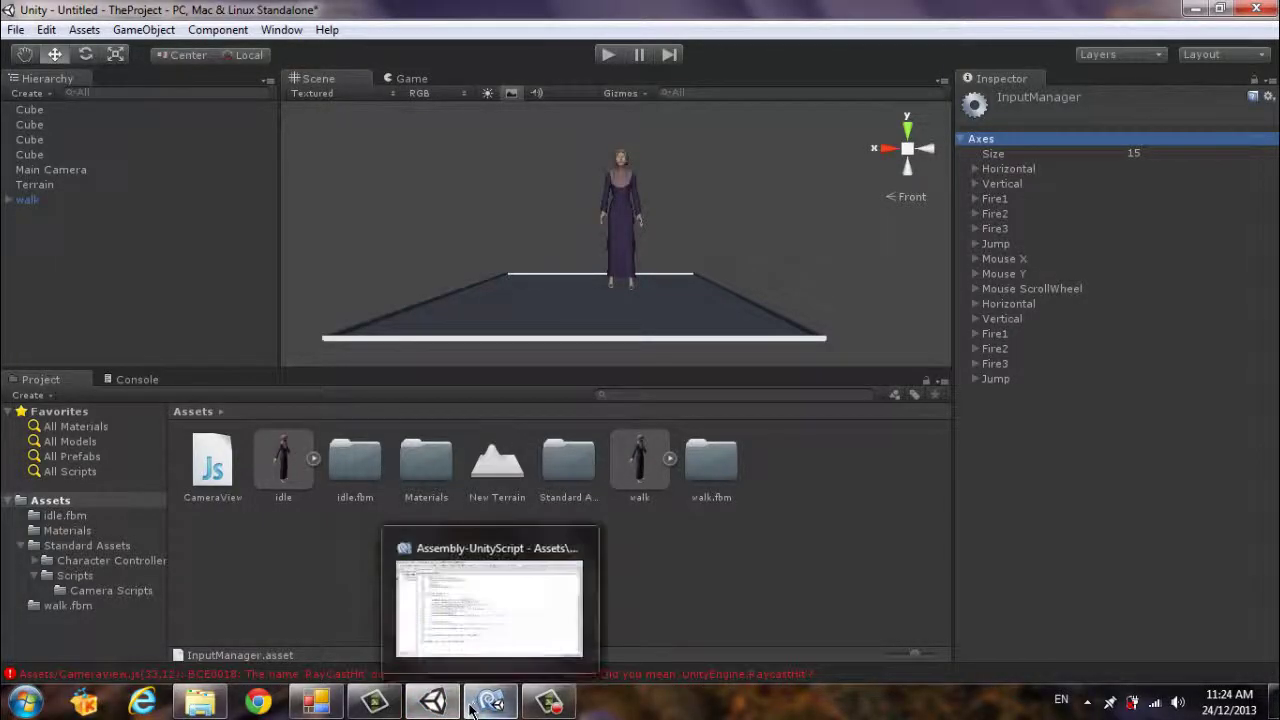
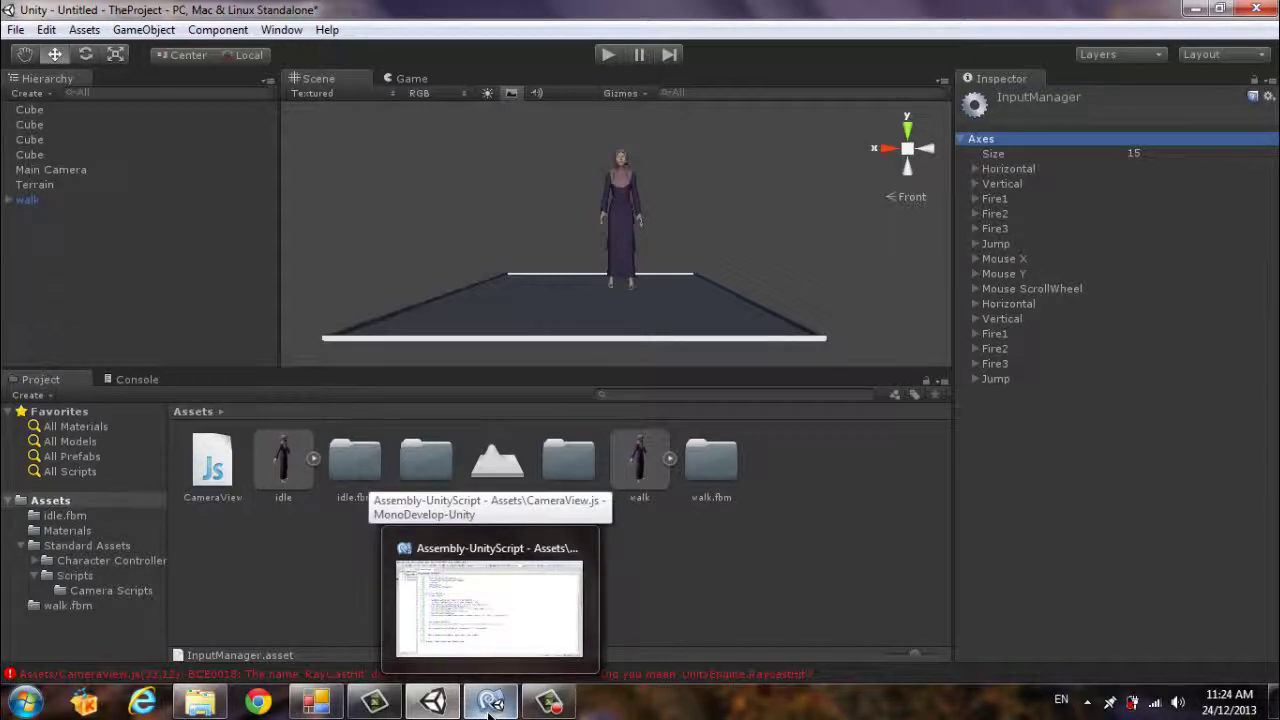
Step: Correct RayCastHit to RaycastHit on line 33 of CameraView.js and save the script
left_click(490, 703)
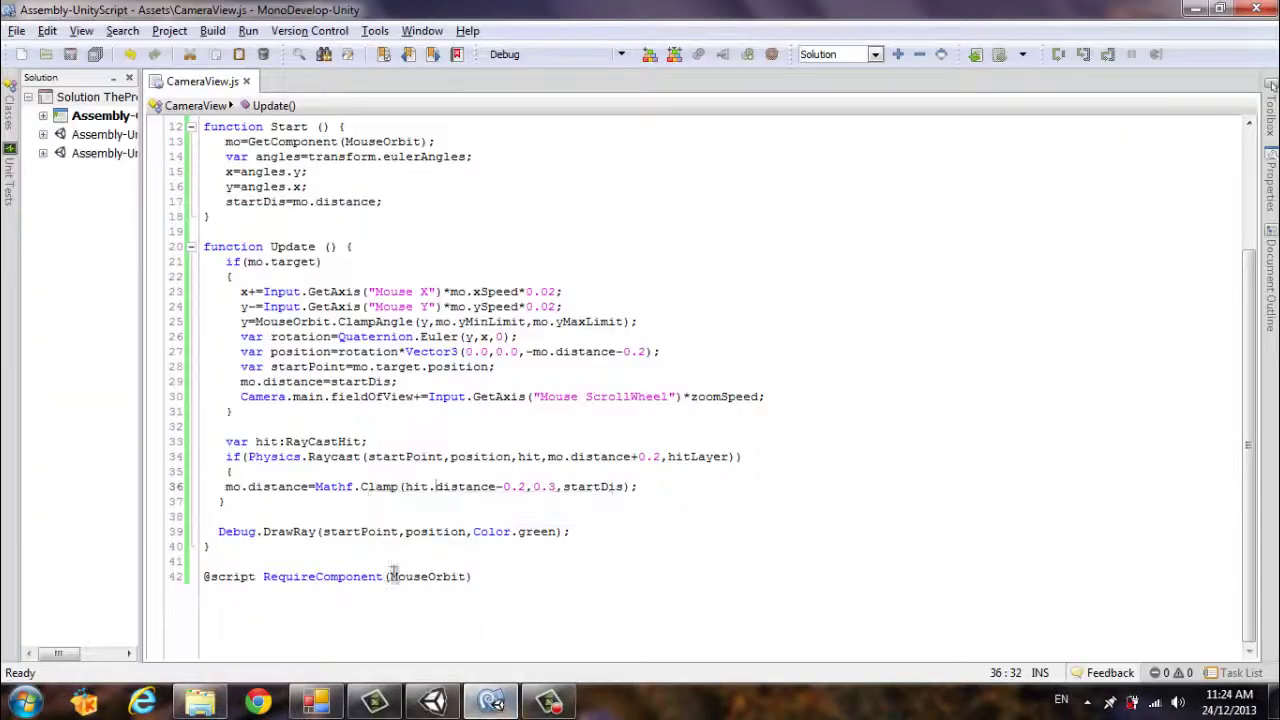
left_click(322, 441)
key("BackSpace")
type("c")
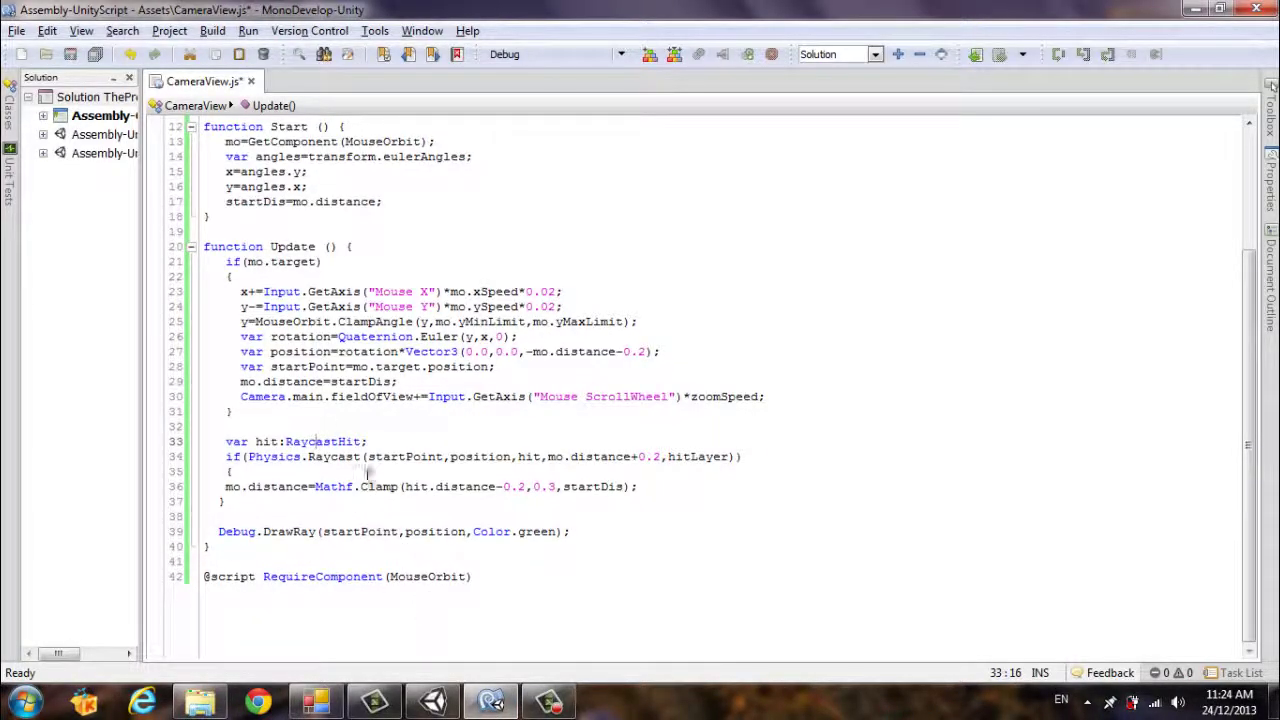
key("ctrl+s")
left_click(433, 703)
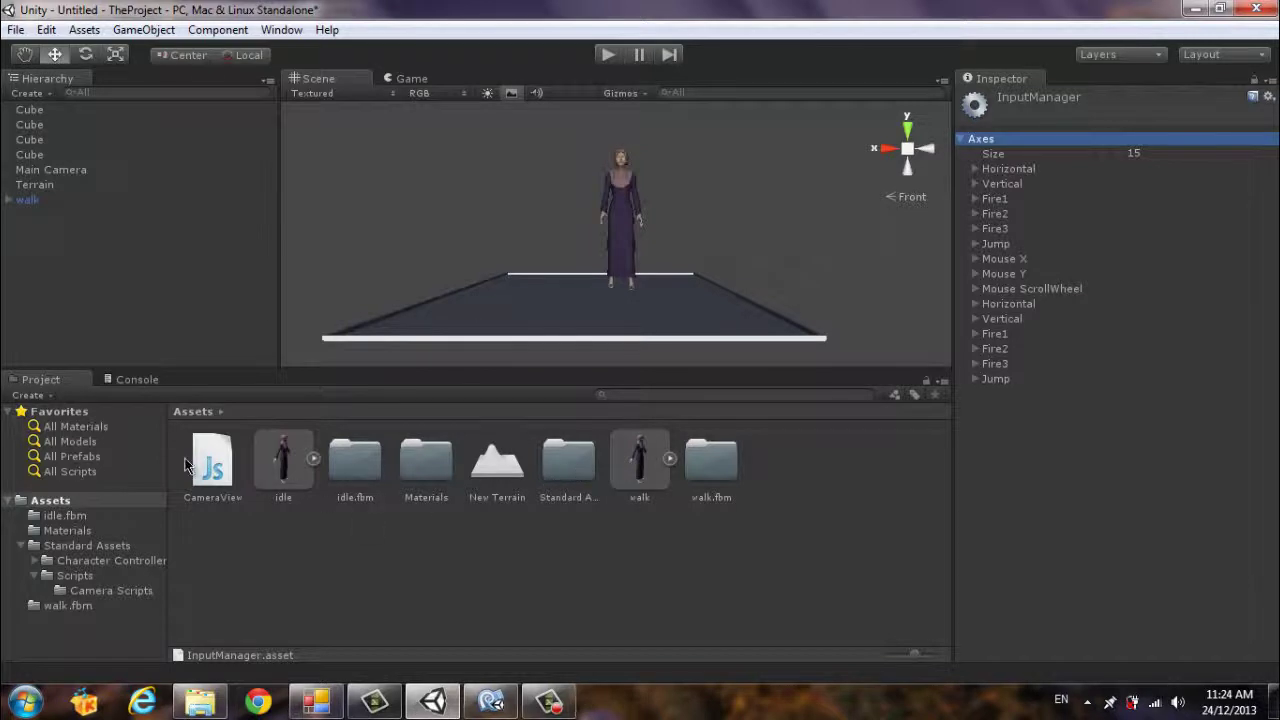
Step: Attach the CameraView.js script to the Main Camera
left_click(69, 173)
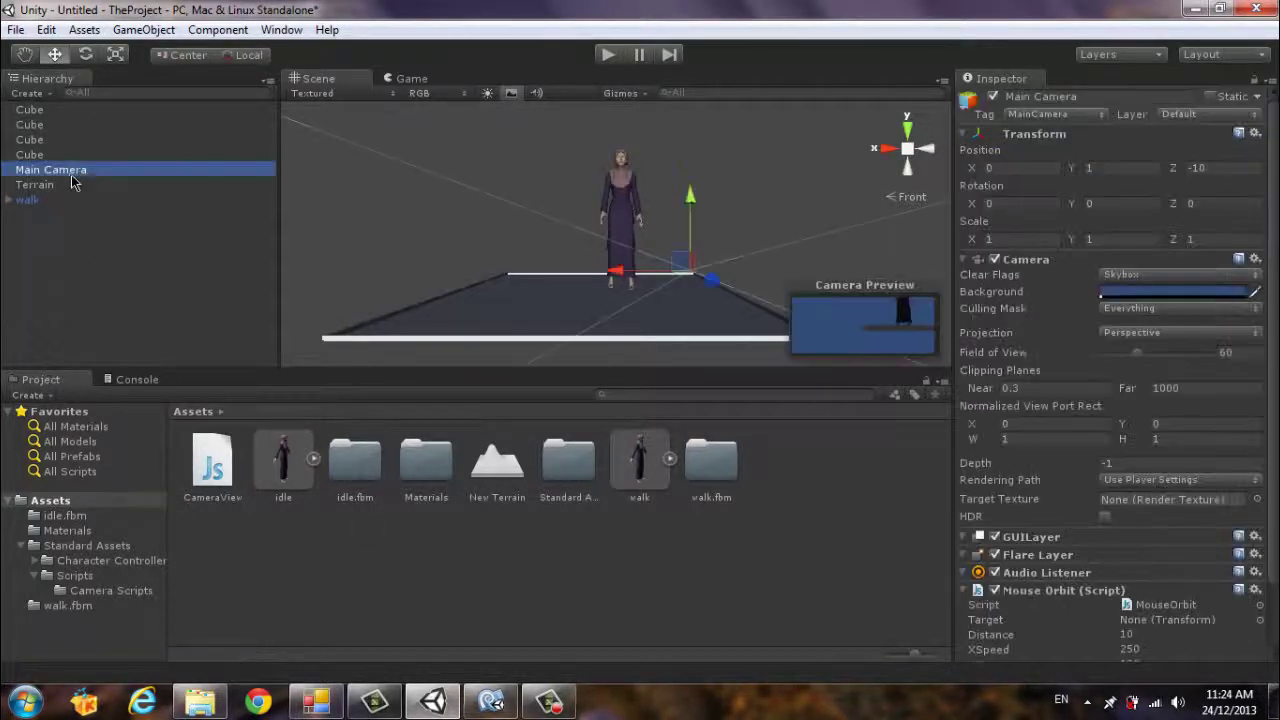
mouse_move(215, 460)
left_mouse_down()
mouse_move(135, 420)
mouse_move(86, 172)
left_mouse_up()
scroll(1250, 583, "down", 1)
scroll(1250, 583, "down", 2)
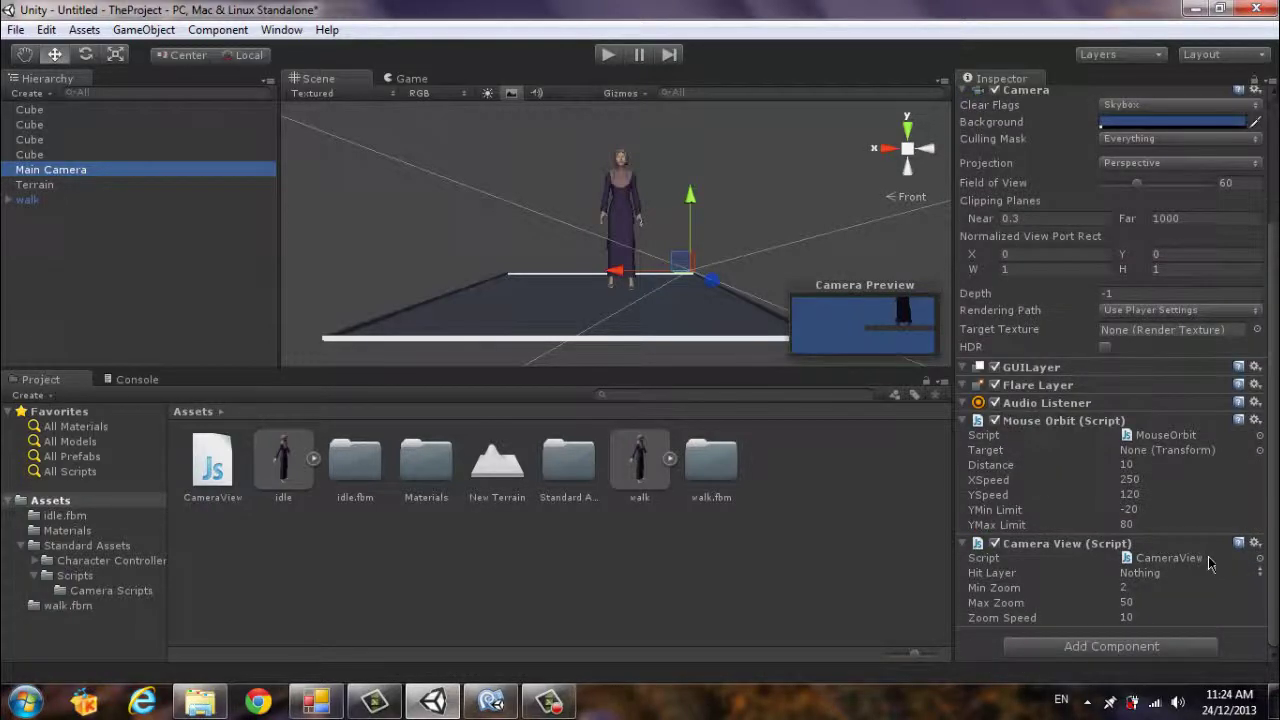
Step: Play-test the scene to try the camera, then stop play mode
left_click(607, 57)
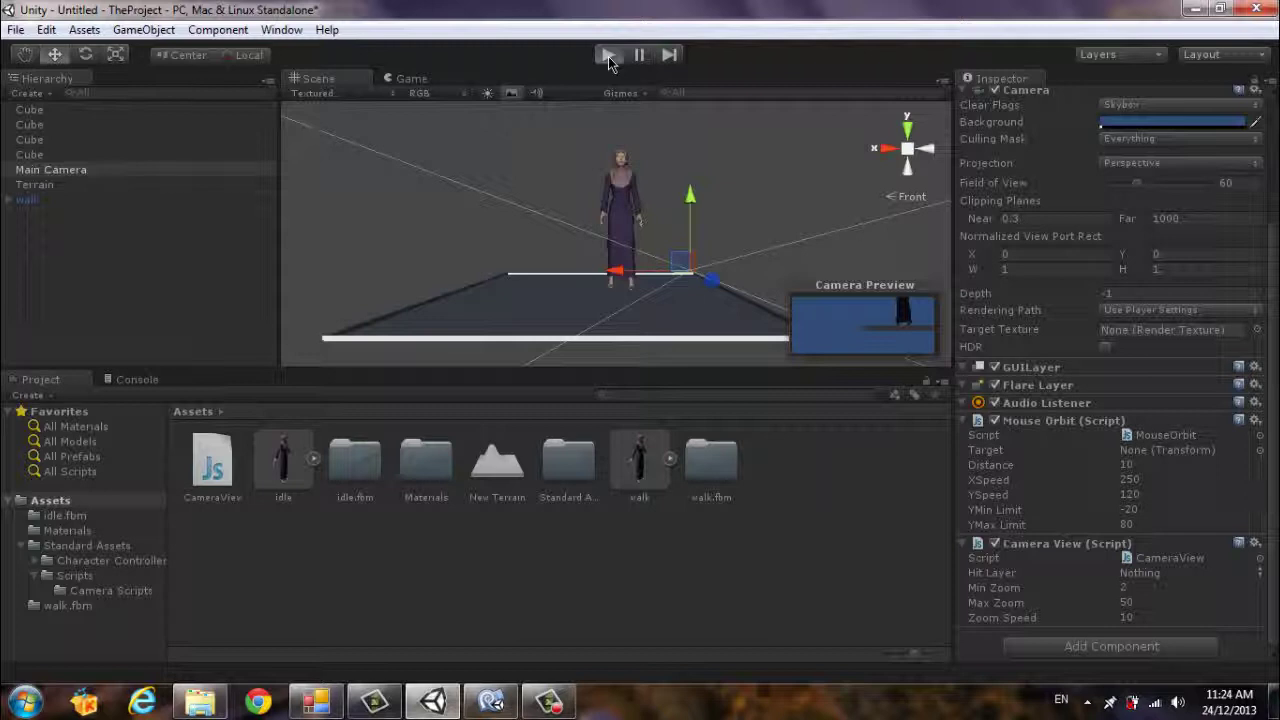
left_click(608, 57)
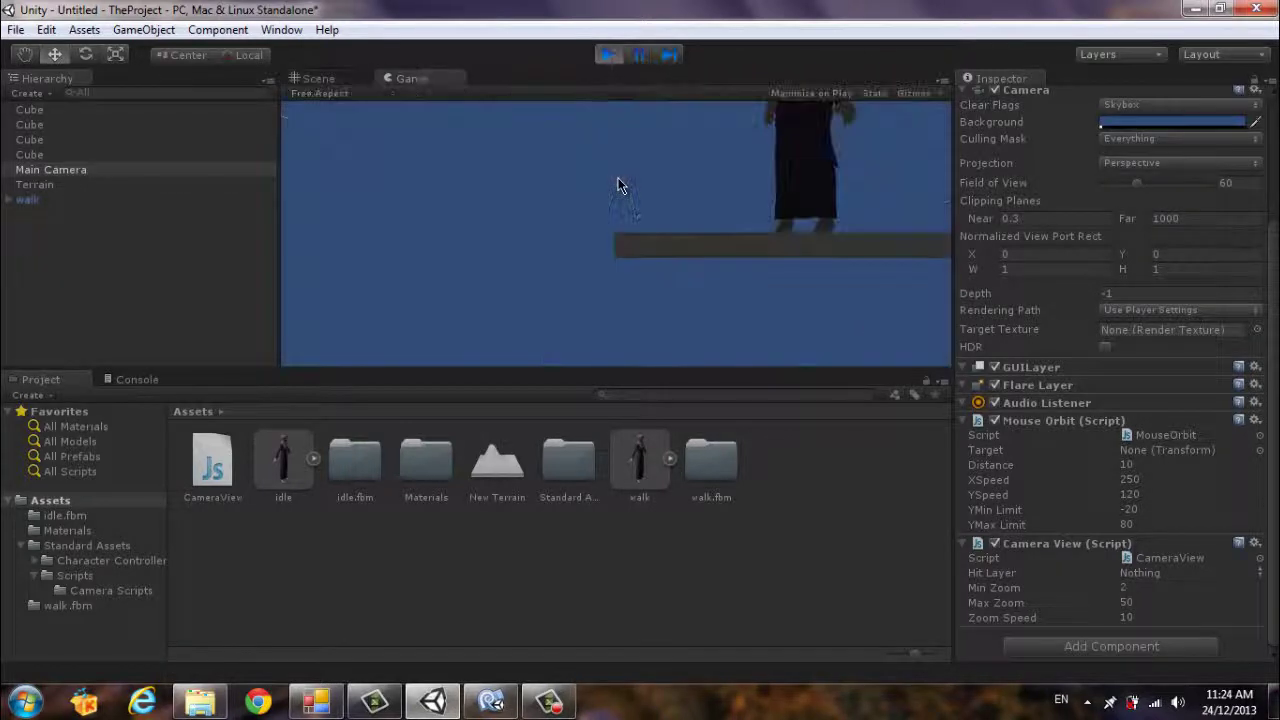
left_click(607, 55)
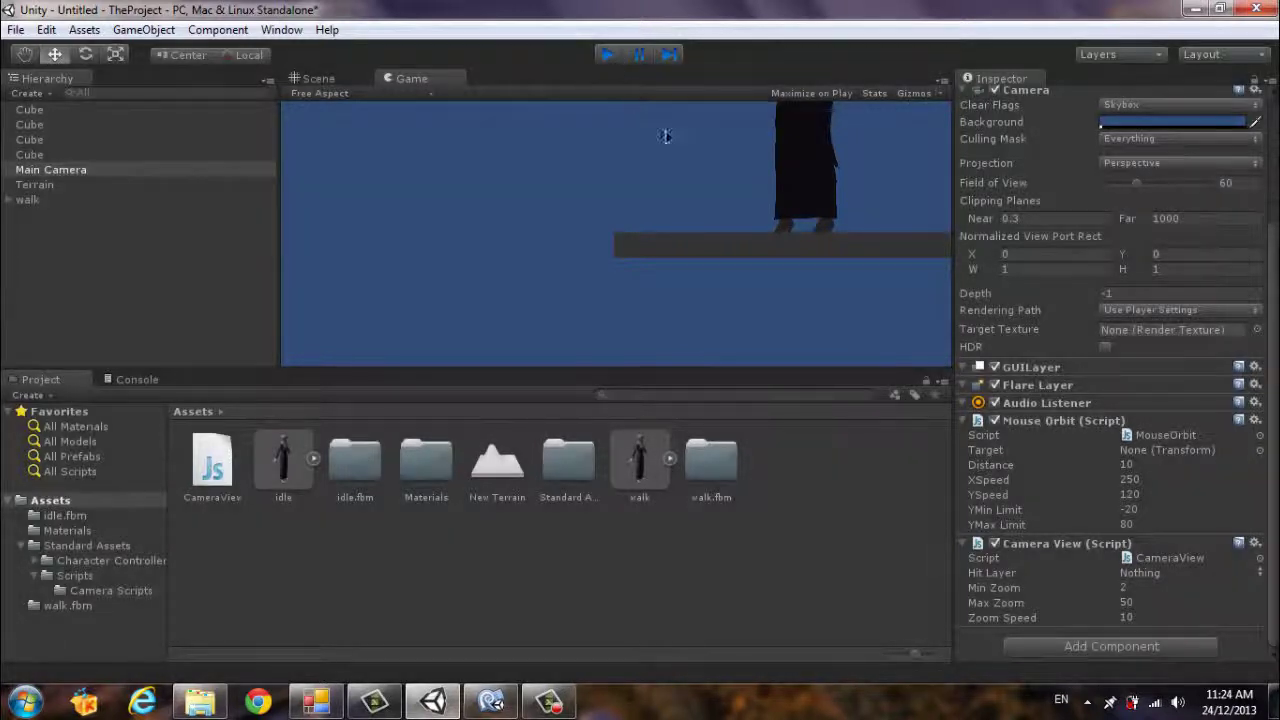
Step: Browse the Mouse Orbit target picker, then expand walk in the Hierarchy to reveal Bip001 and woman
left_click(1260, 450)
scroll(293, 254, "down", 5)
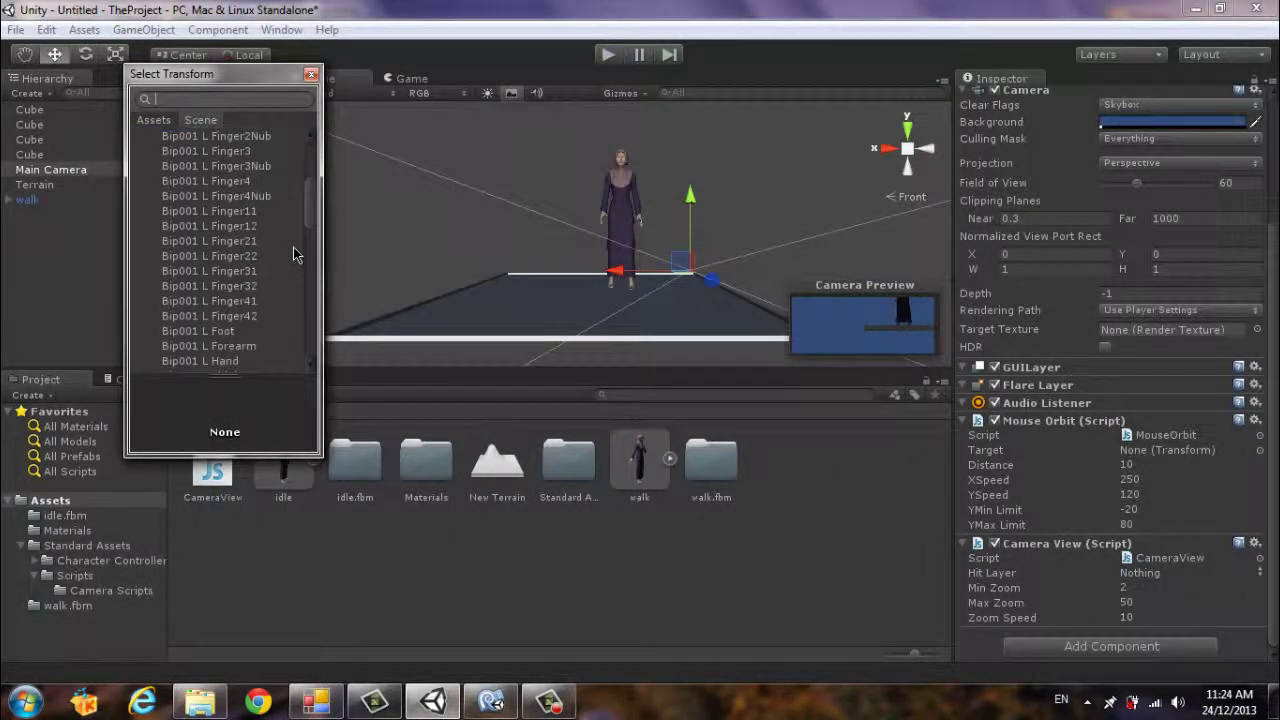
scroll(293, 254, "down", 5)
scroll(293, 254, "down", 3)
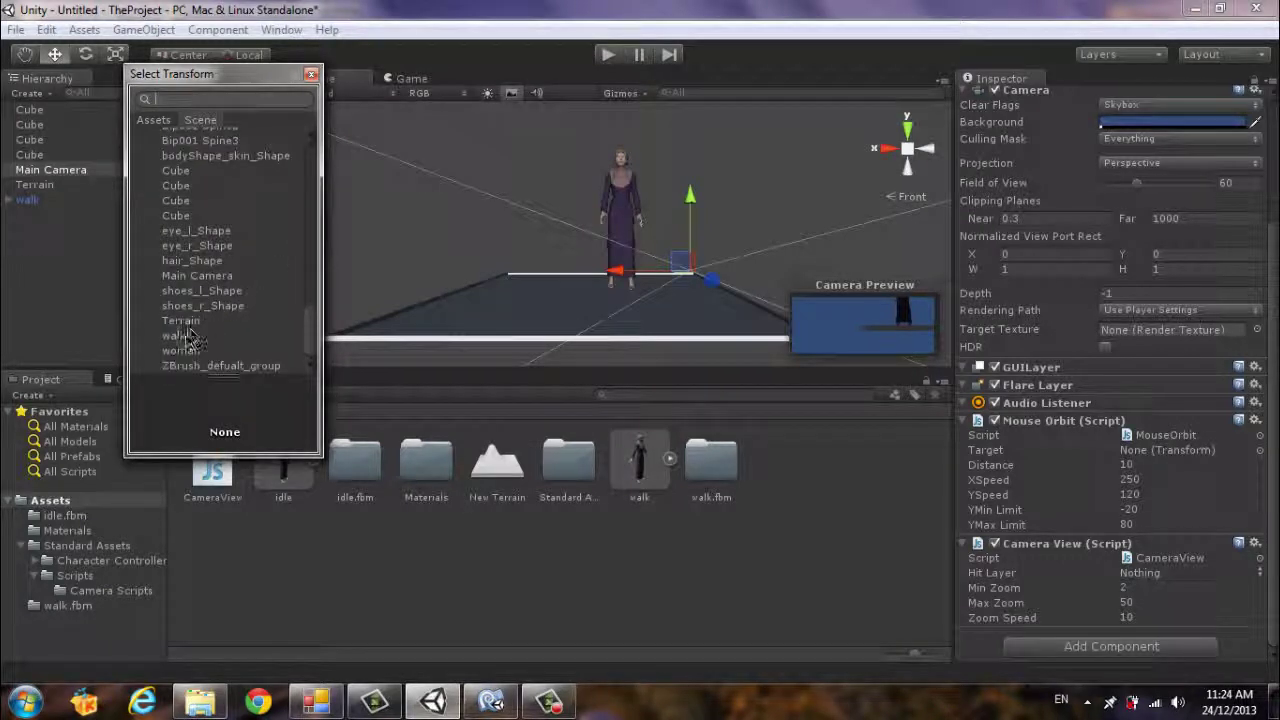
left_click(12, 207)
left_click(10, 200)
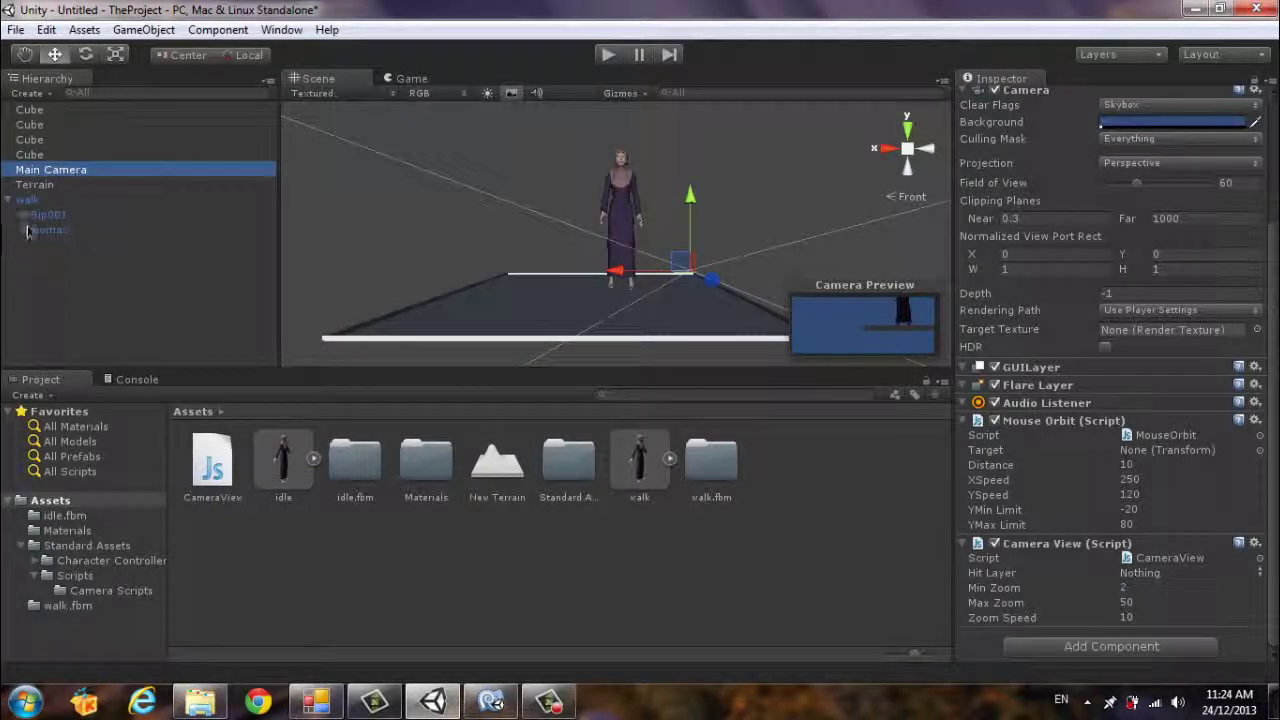
Step: Set the Mouse Orbit Target to woman and run the scene in play mode
left_click(1259, 450)
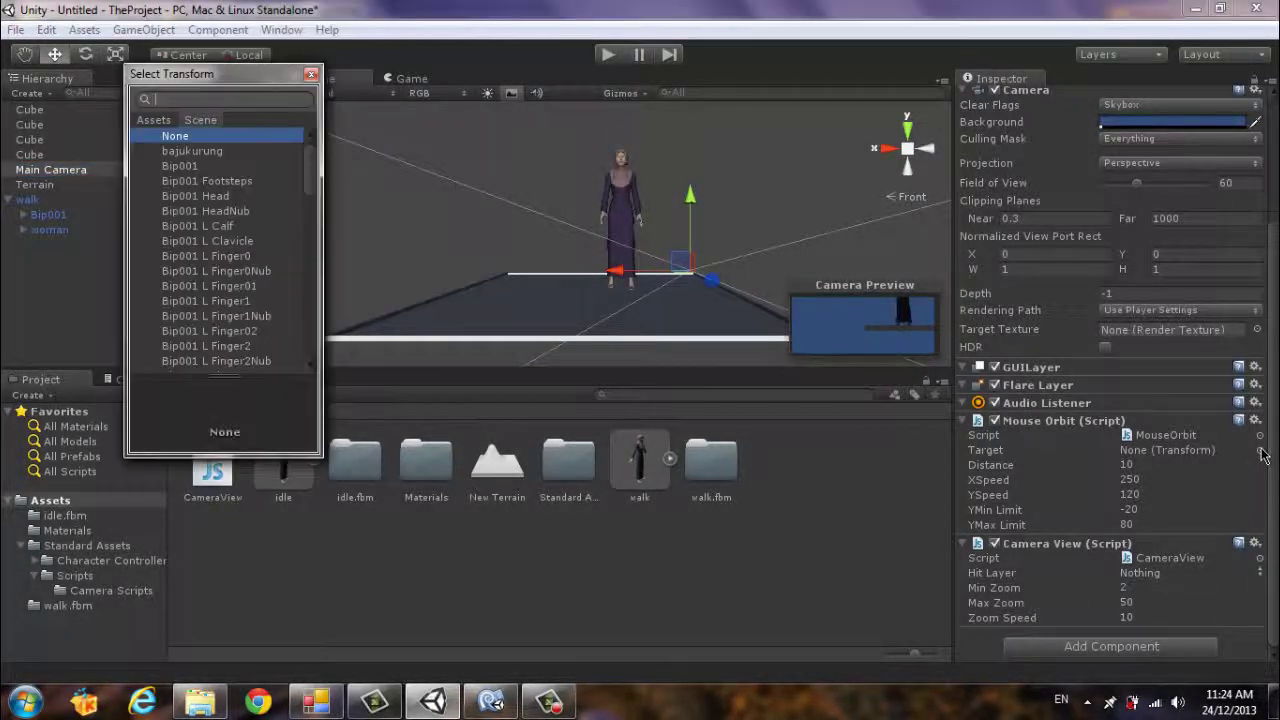
scroll(228, 320, "down", 8)
scroll(228, 322, "down", 5)
scroll(220, 325, "down", 5)
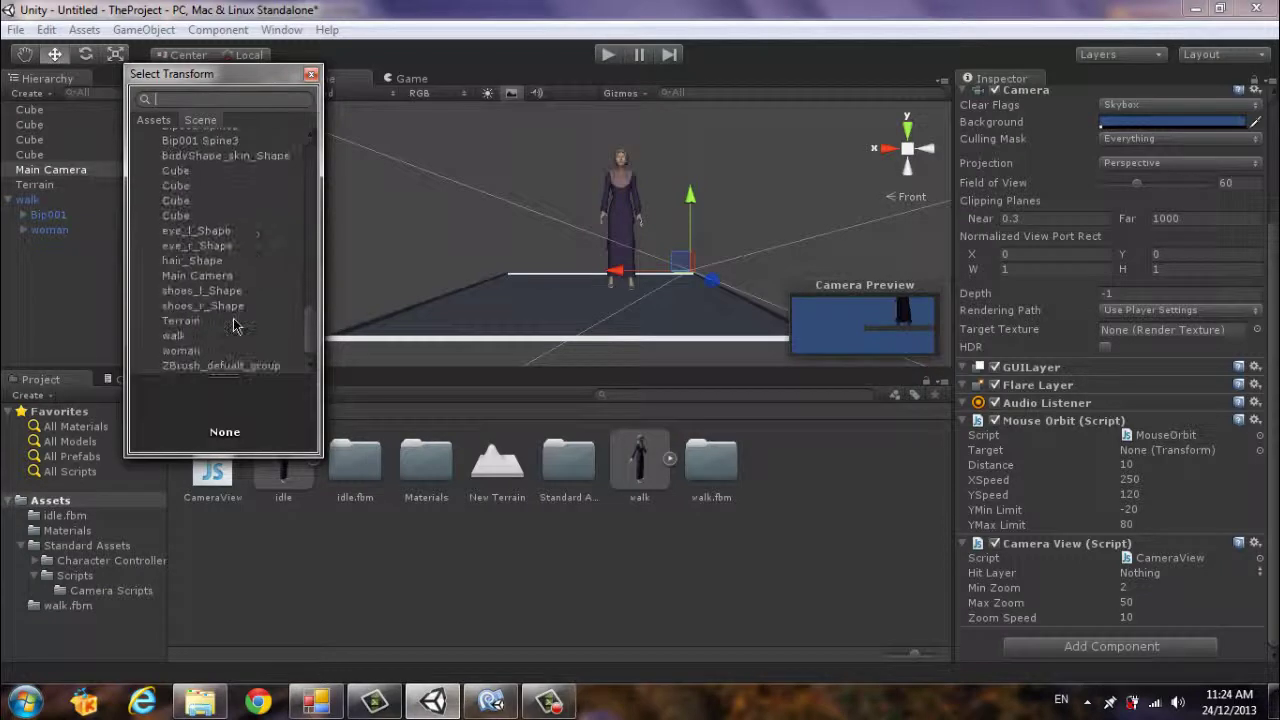
left_click(172, 337)
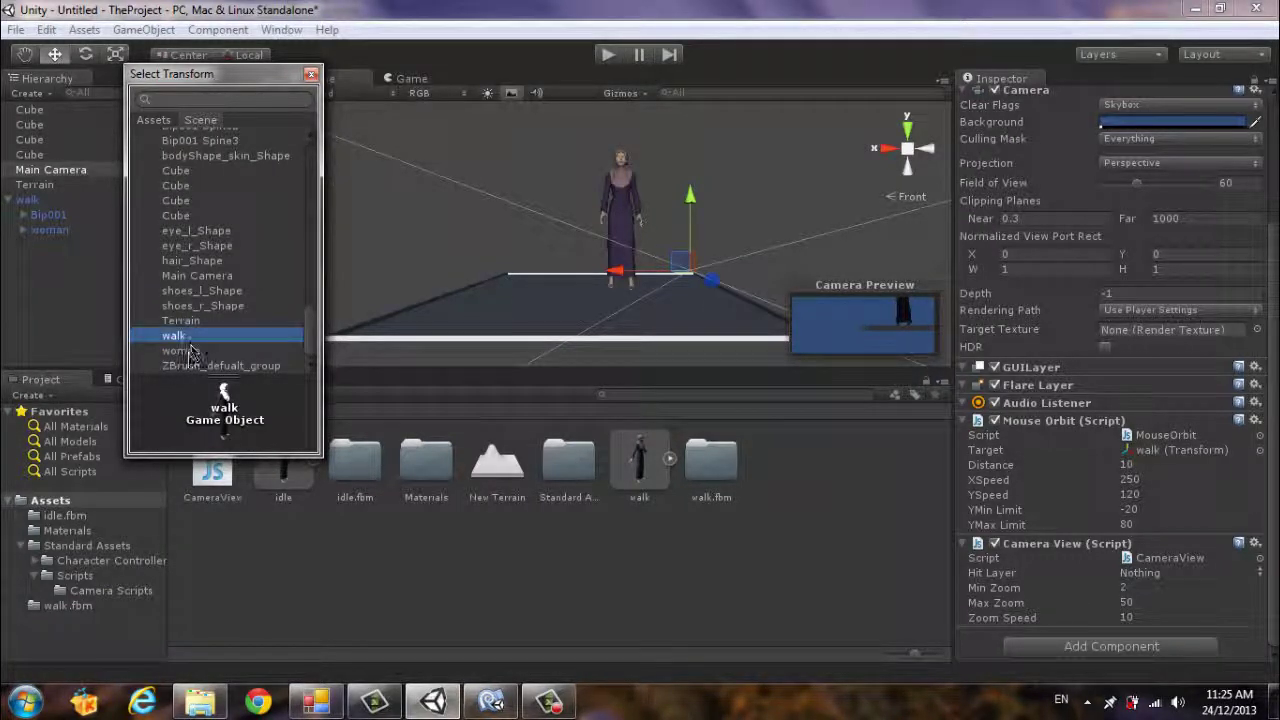
left_click(186, 351)
left_click(311, 74)
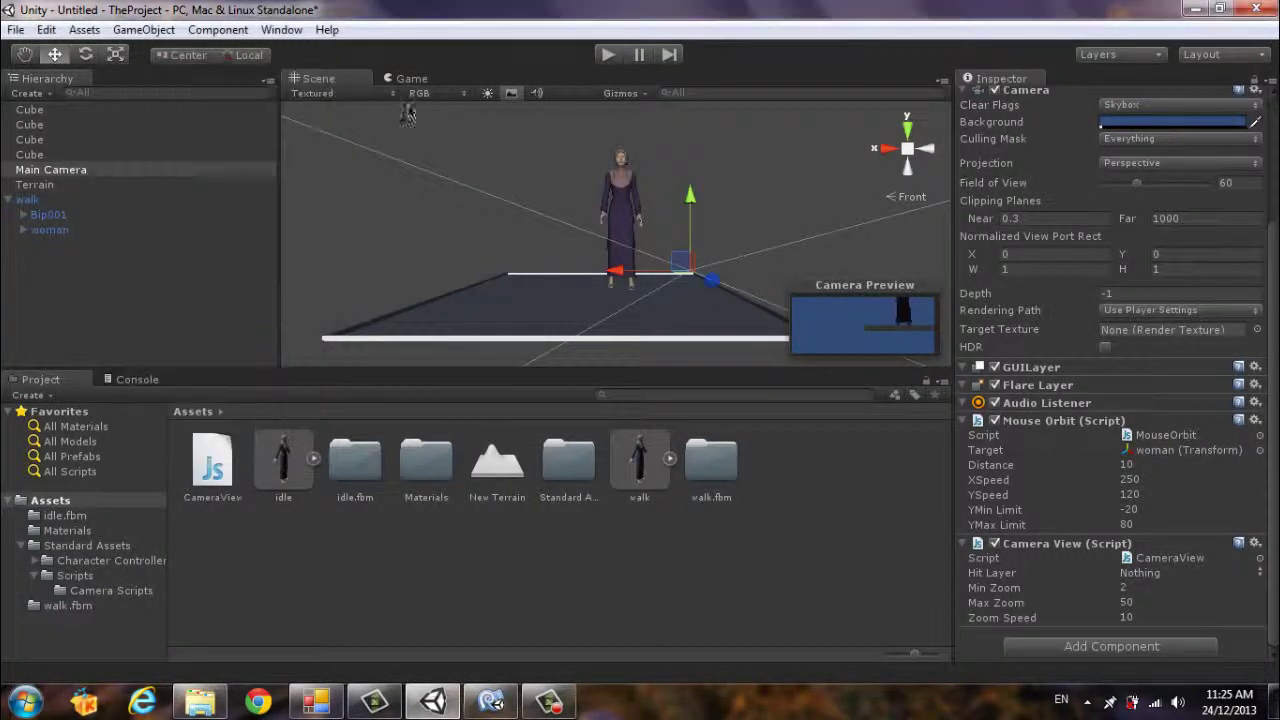
left_click(610, 56)
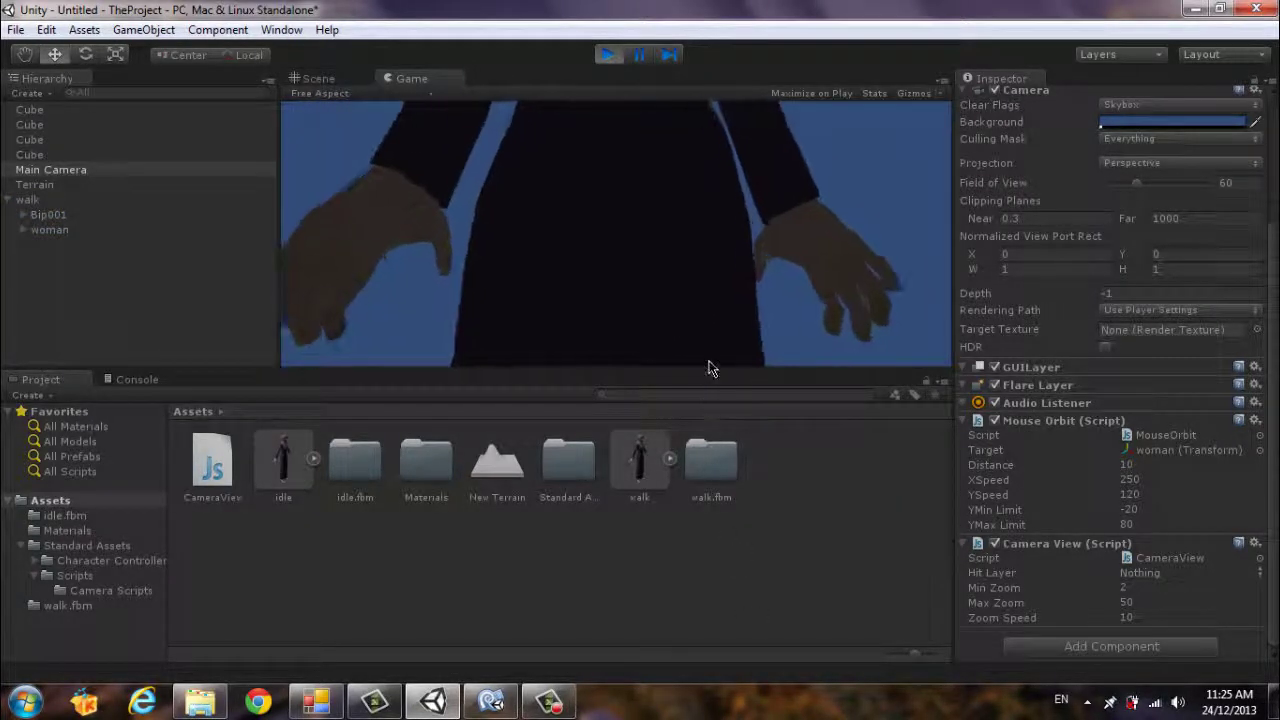
scroll(694, 260, "down", 3)
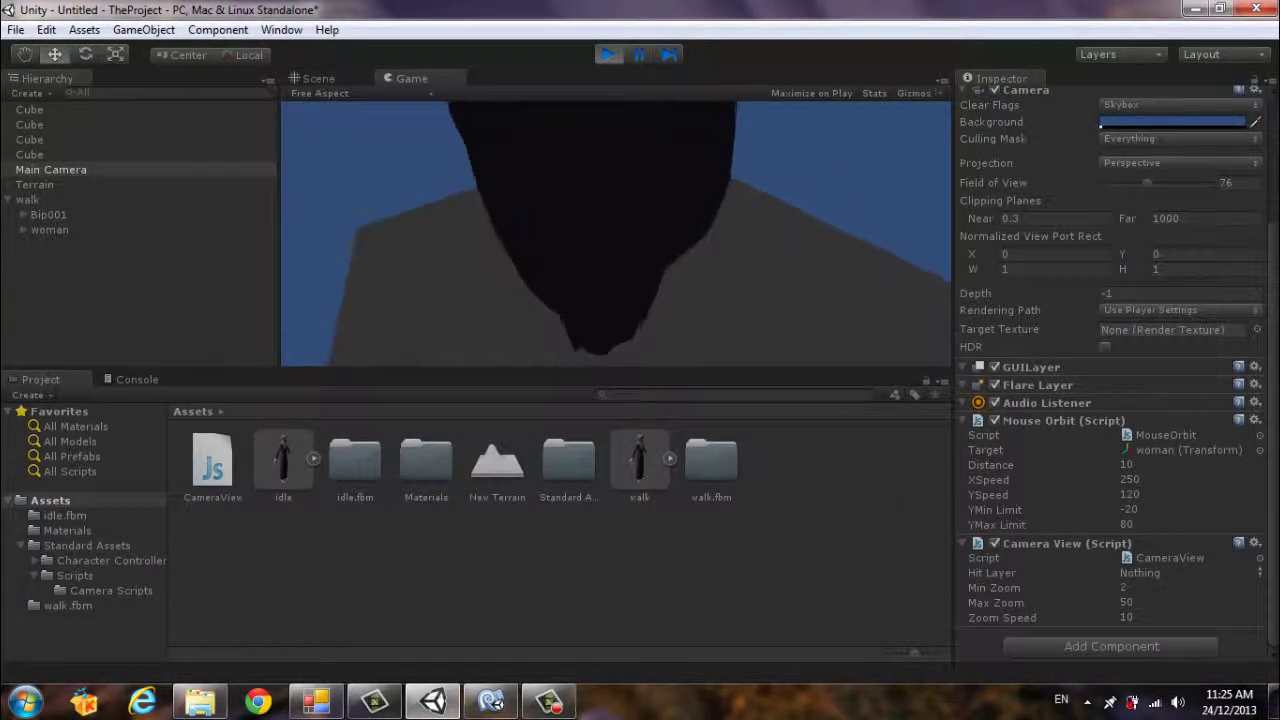
scroll(810, 295, "down", 1)
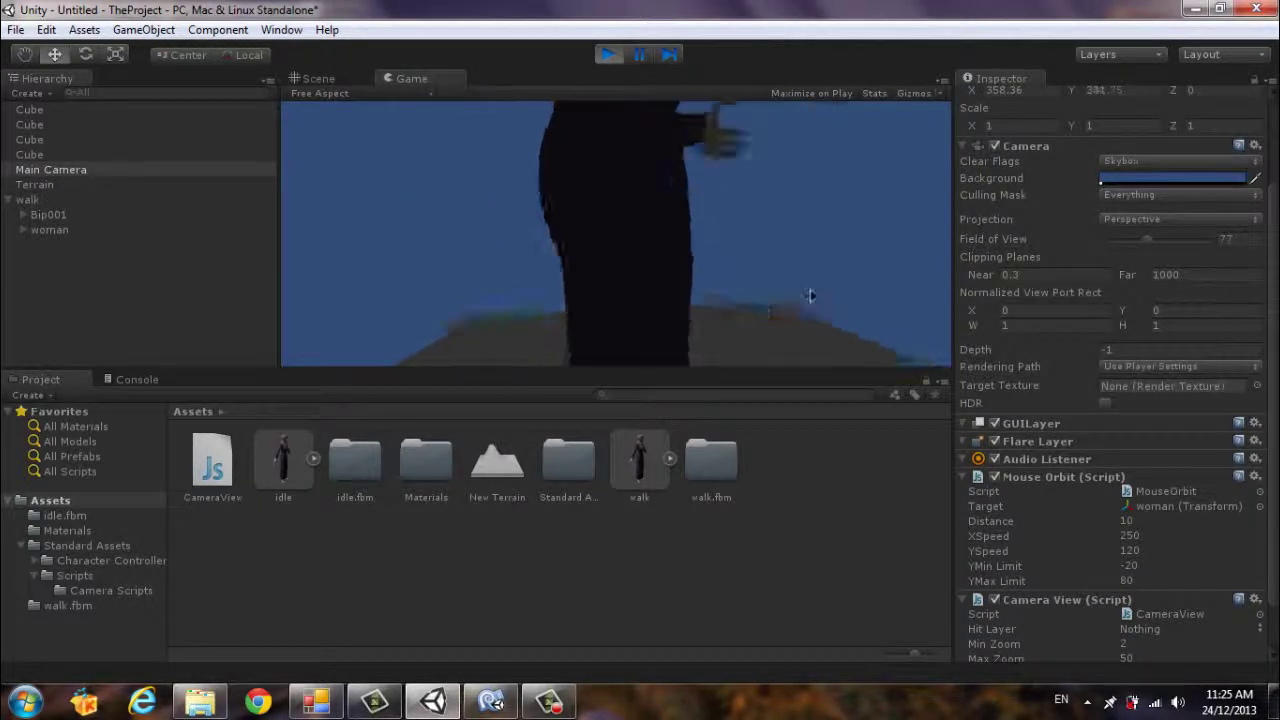
scroll(685, 308, "down", 3)
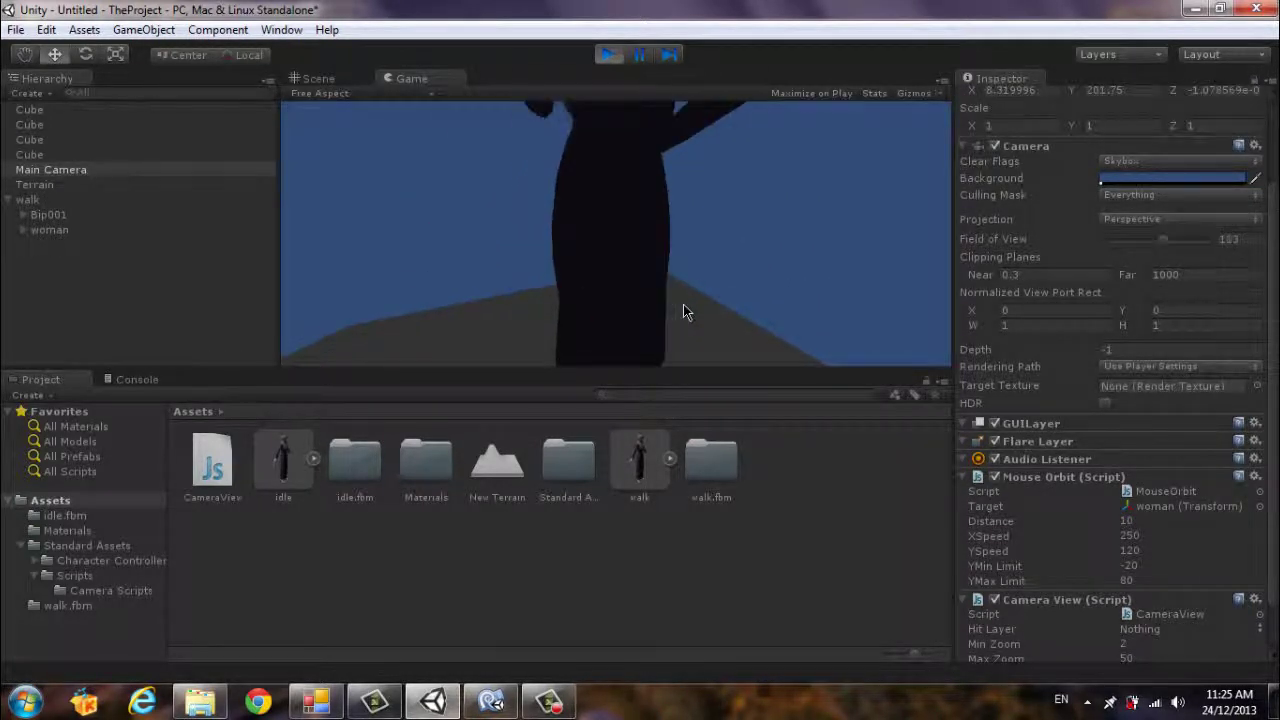
scroll(683, 304, "down", 5)
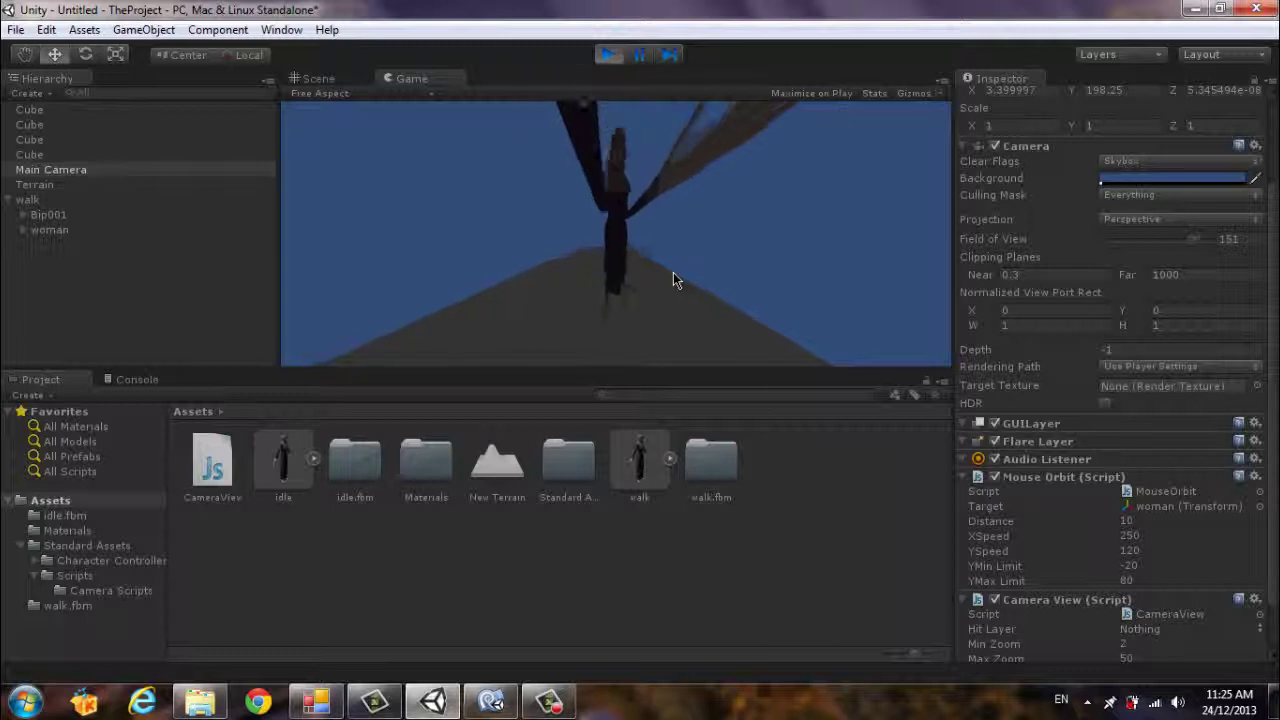
scroll(673, 278, "down", 2)
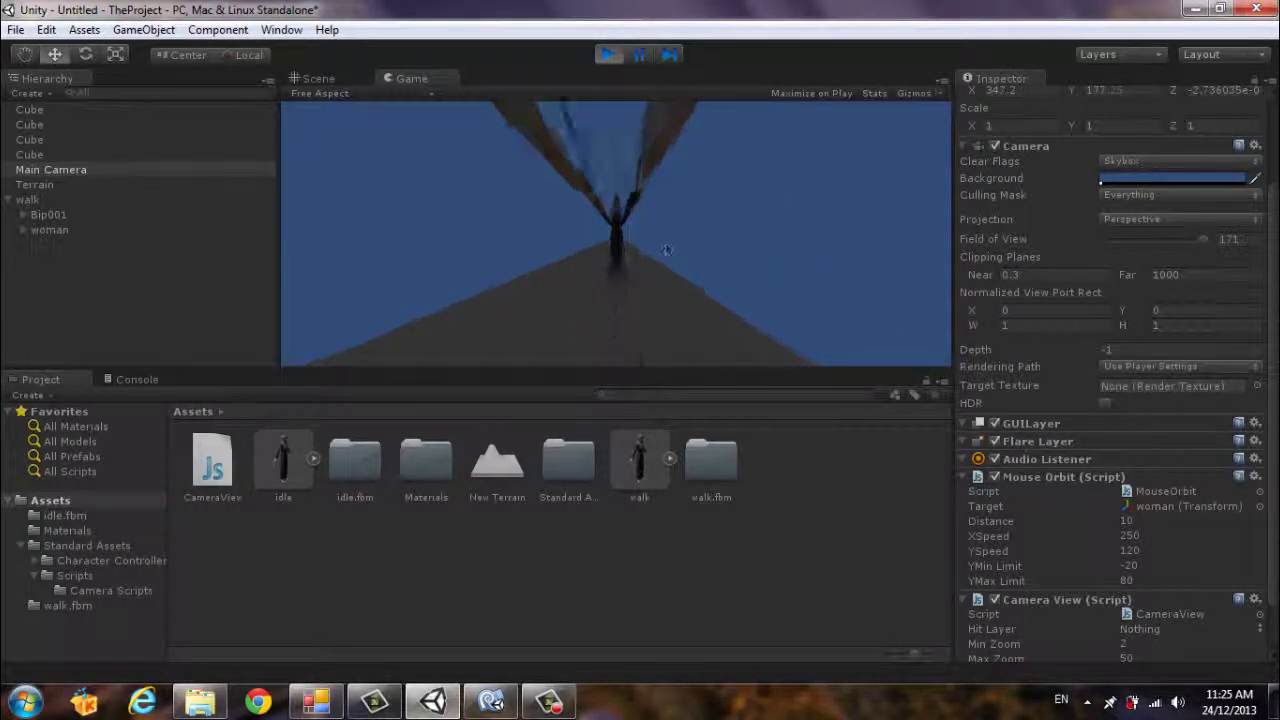
scroll(692, 262, "up", 1)
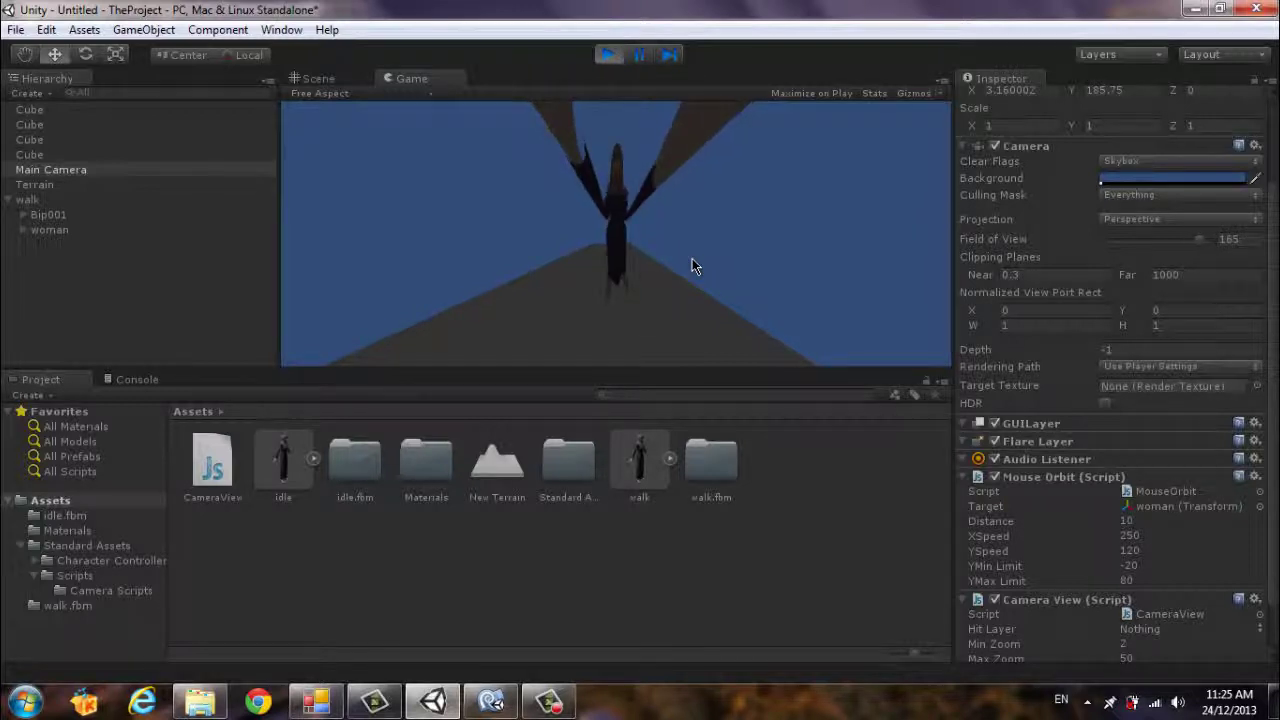
left_click(944, 79)
left_click(980, 100)
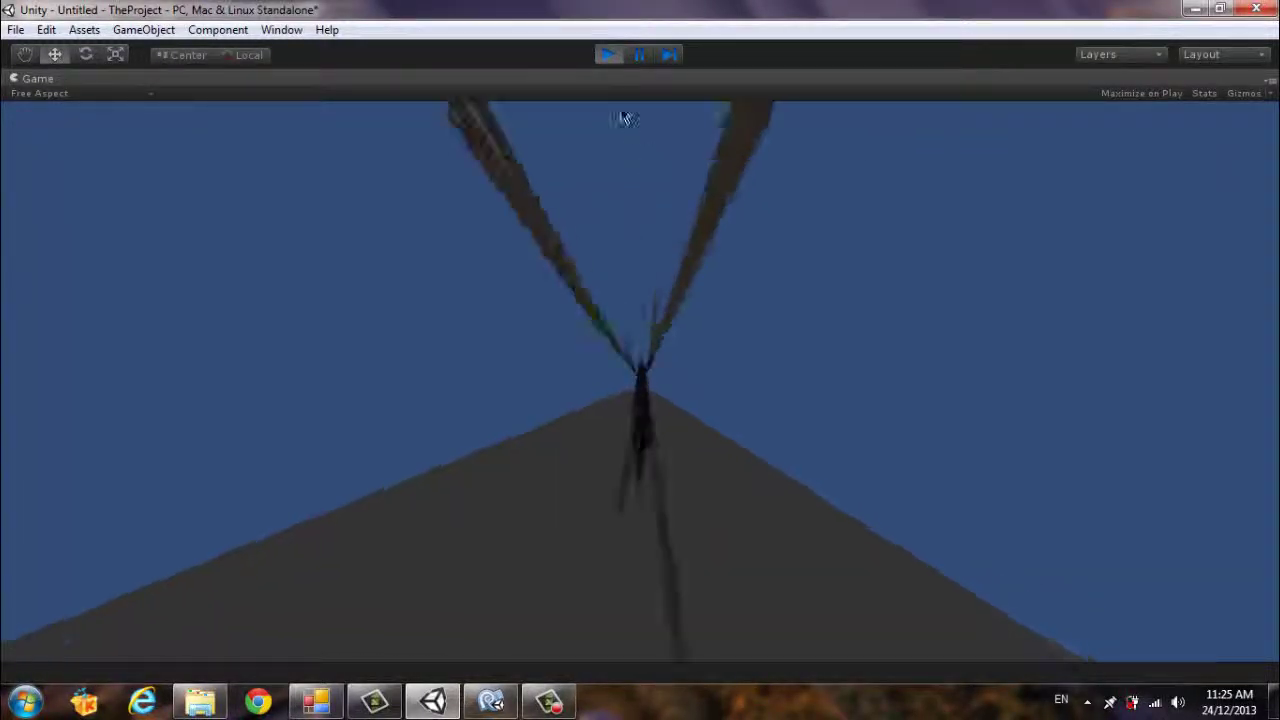
left_click(609, 56)
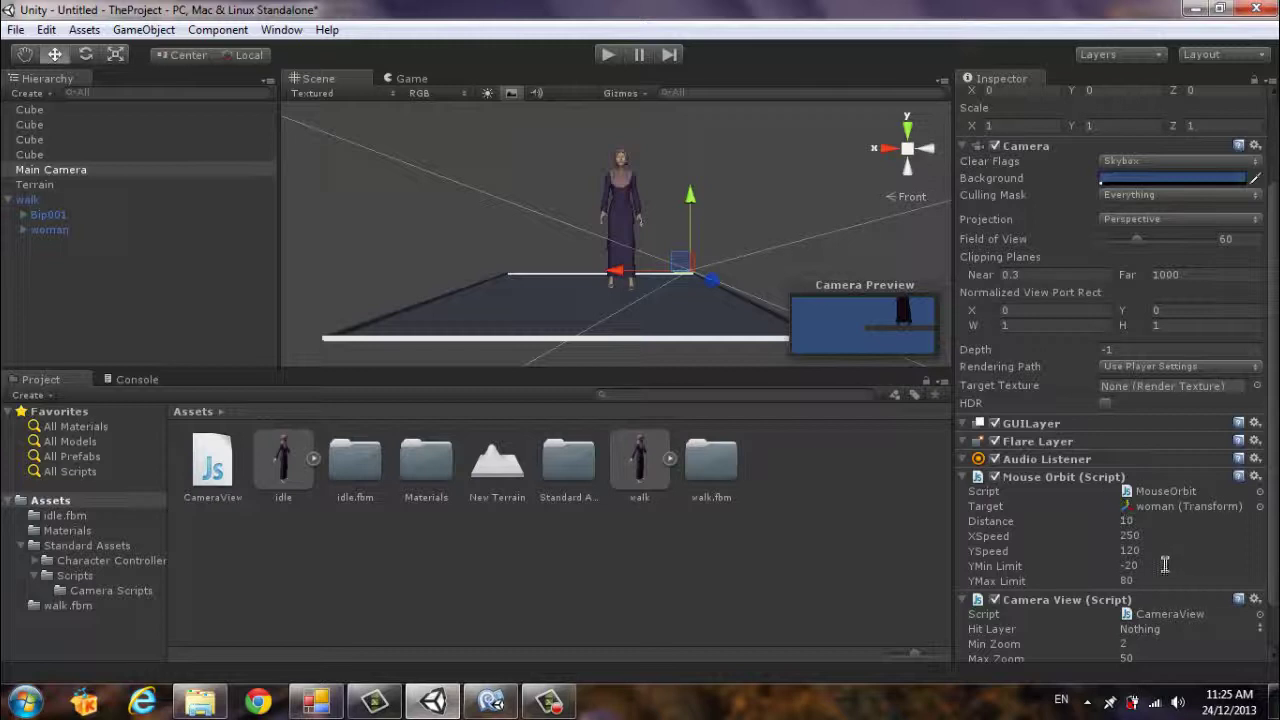
Step: Set the Mouse Orbit Y Speed to 20 and X Speed to 200
scroll(1185, 537, "down", 2)
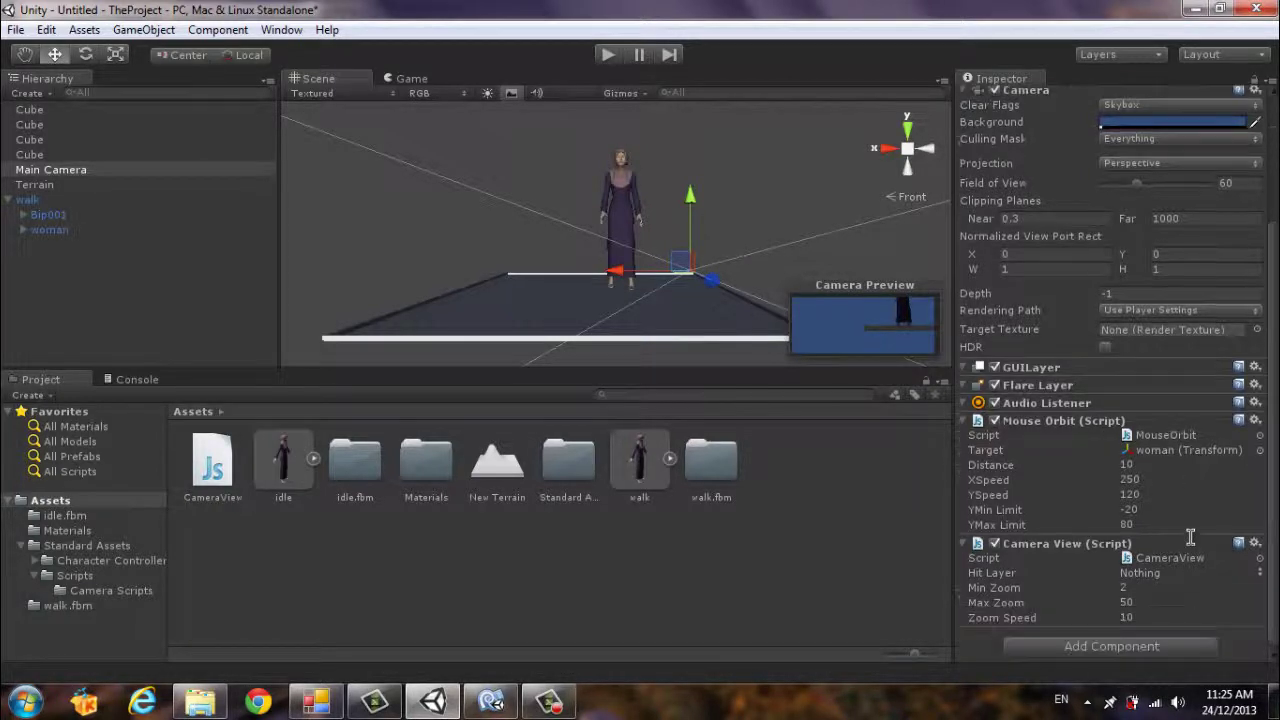
left_click(1127, 495)
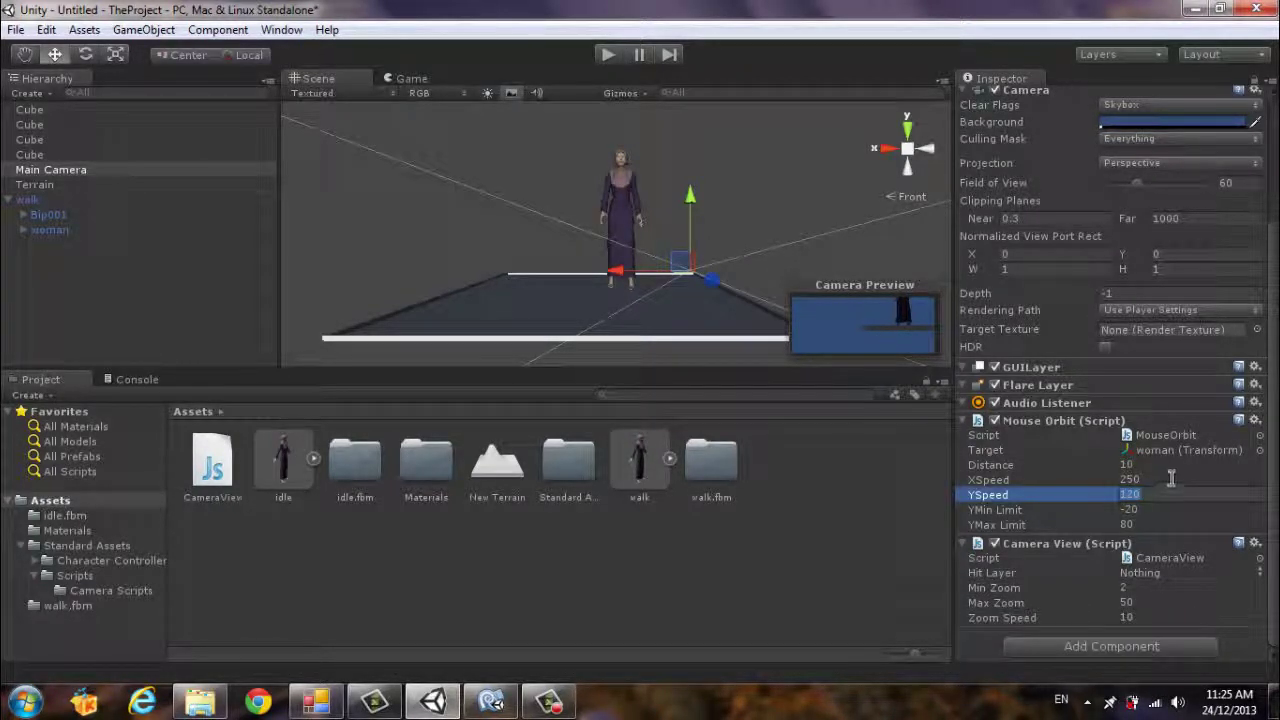
type("20")
left_click(1138, 480)
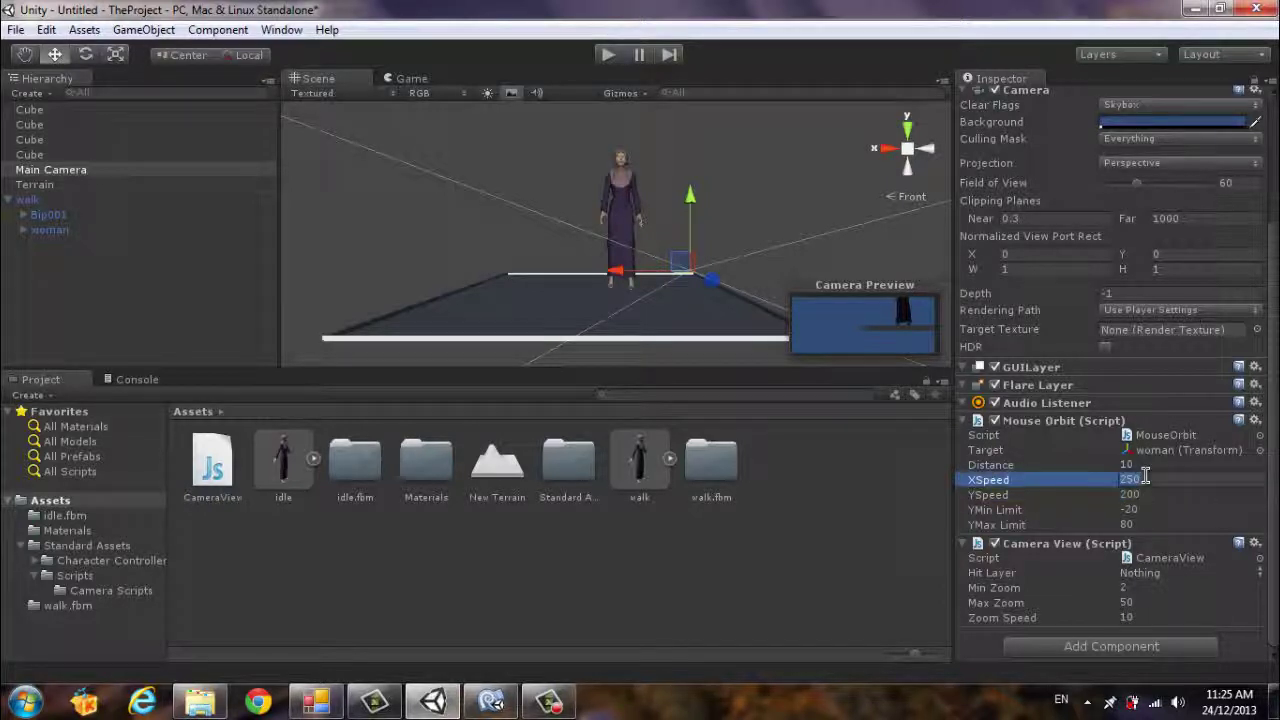
type("200")
left_click(1140, 464)
Step: Set Mouse Orbit Distance to 50, YMin Limit to 0 and YMax Limit to 90
double_click(1150, 464)
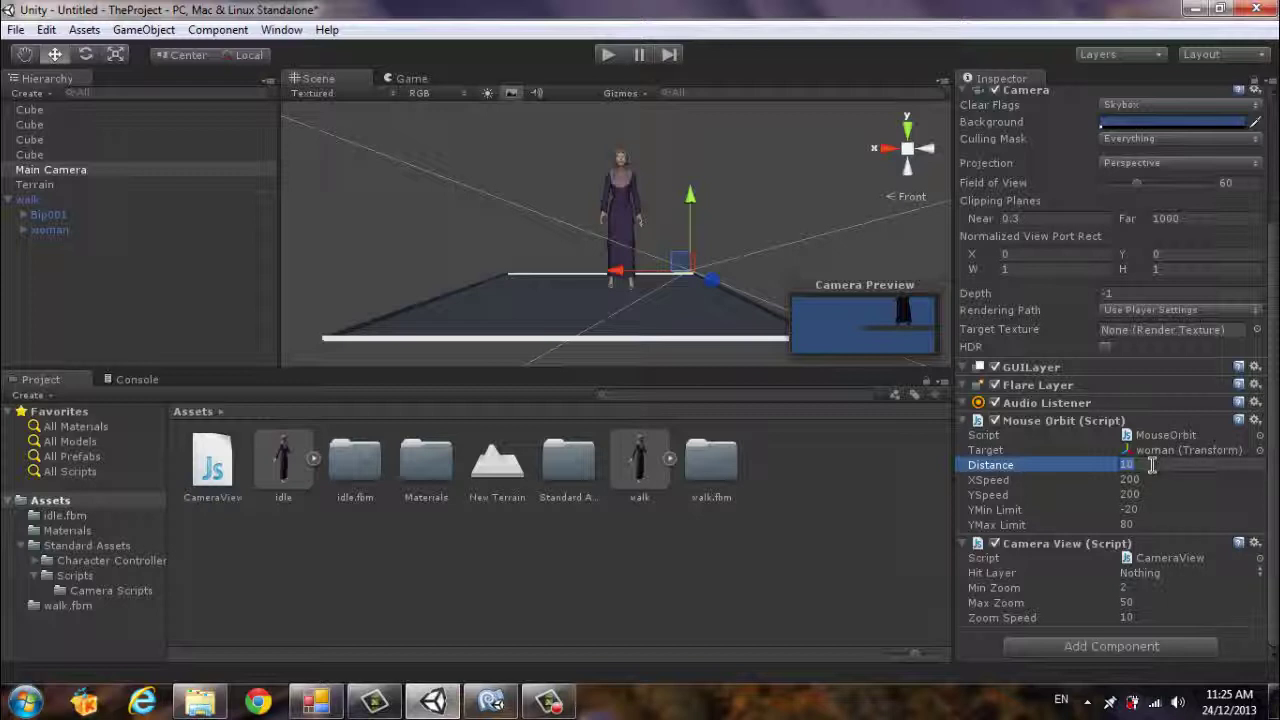
type("50")
double_click(1143, 510)
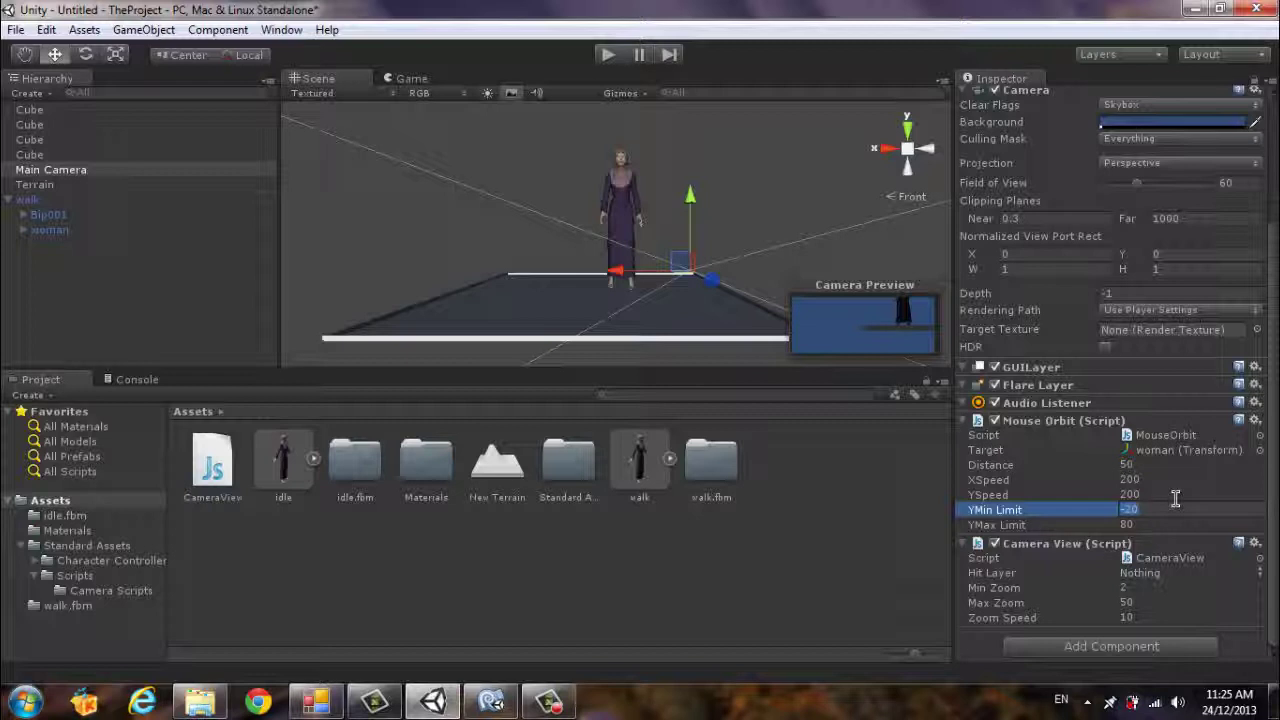
type("0")
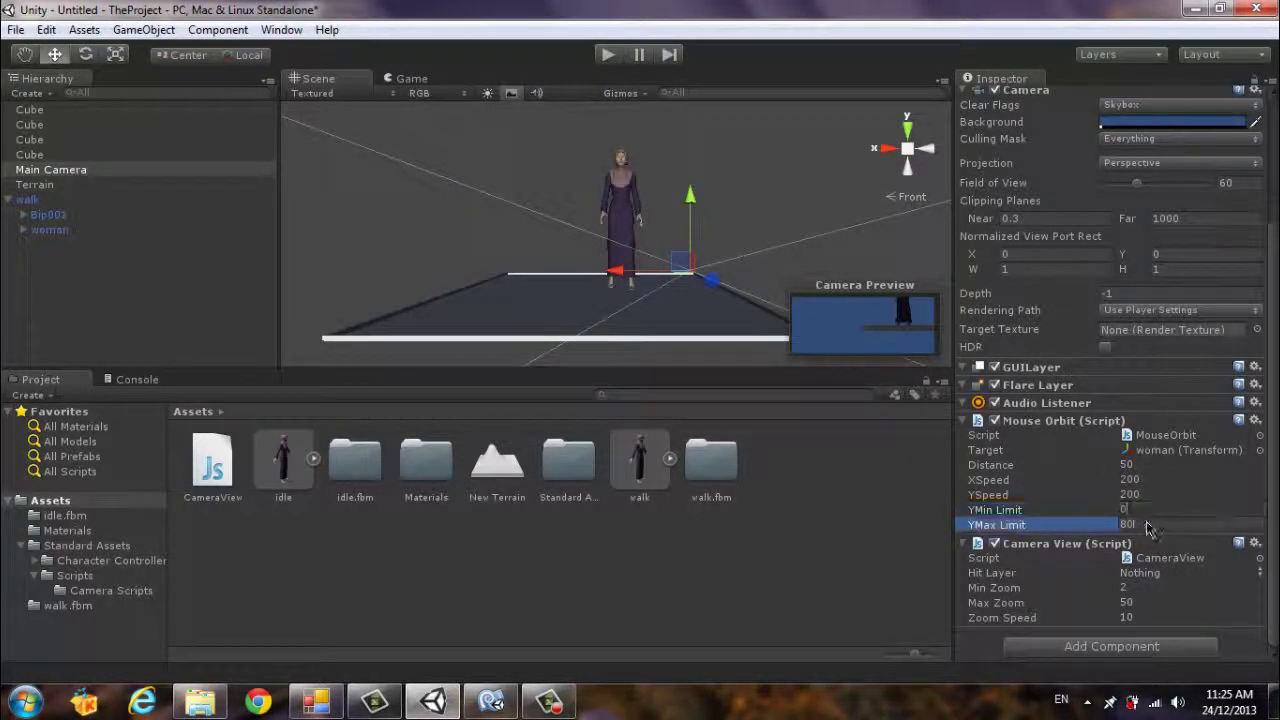
left_click(1147, 523)
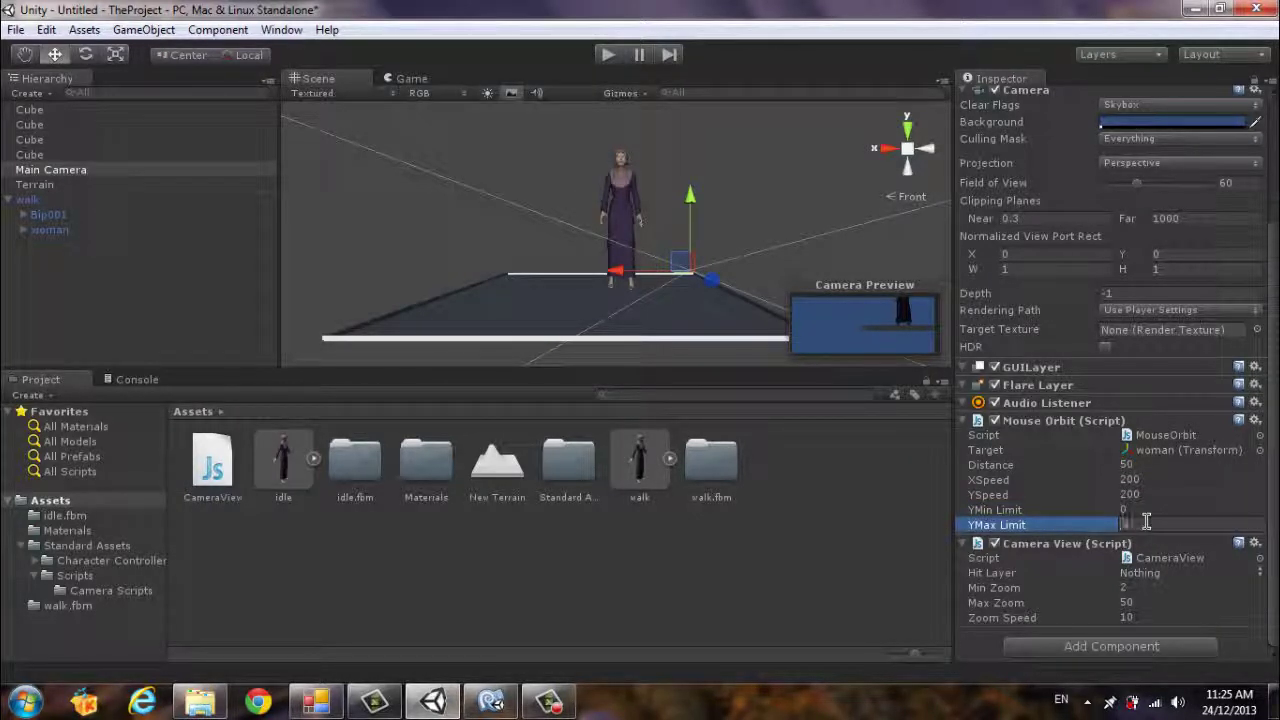
type("90")
key("Return")
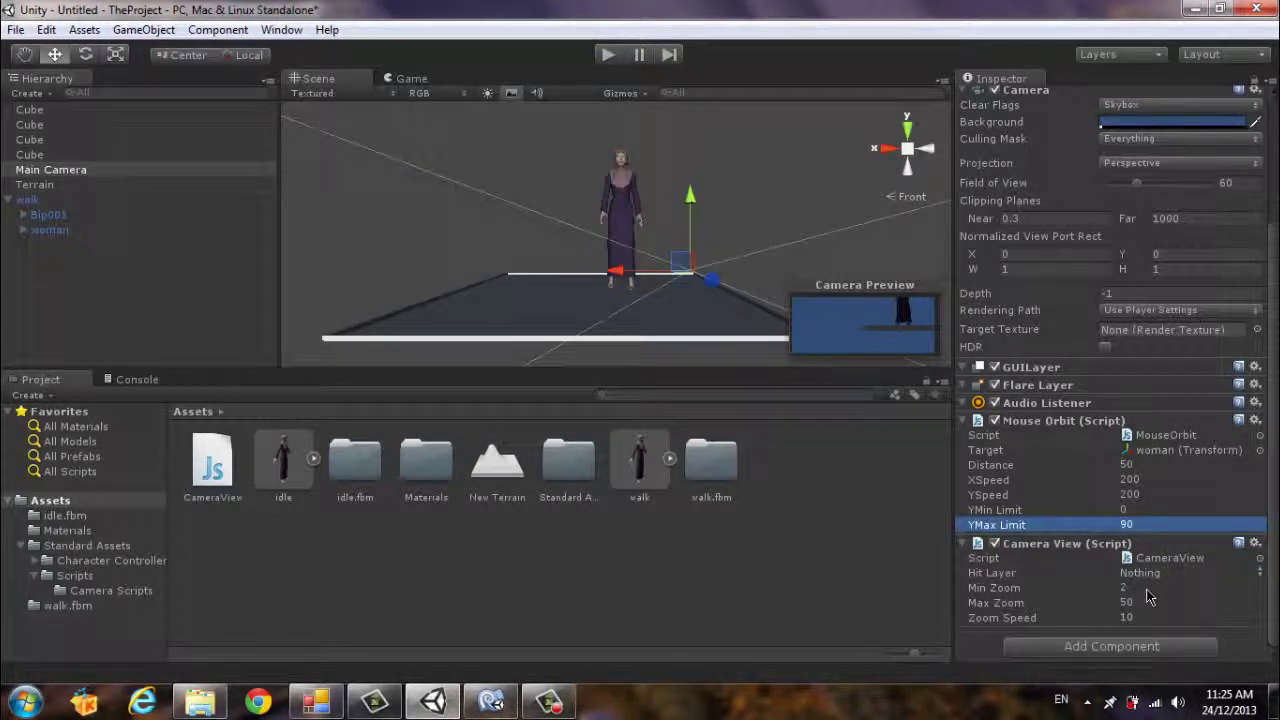
left_click(607, 55)
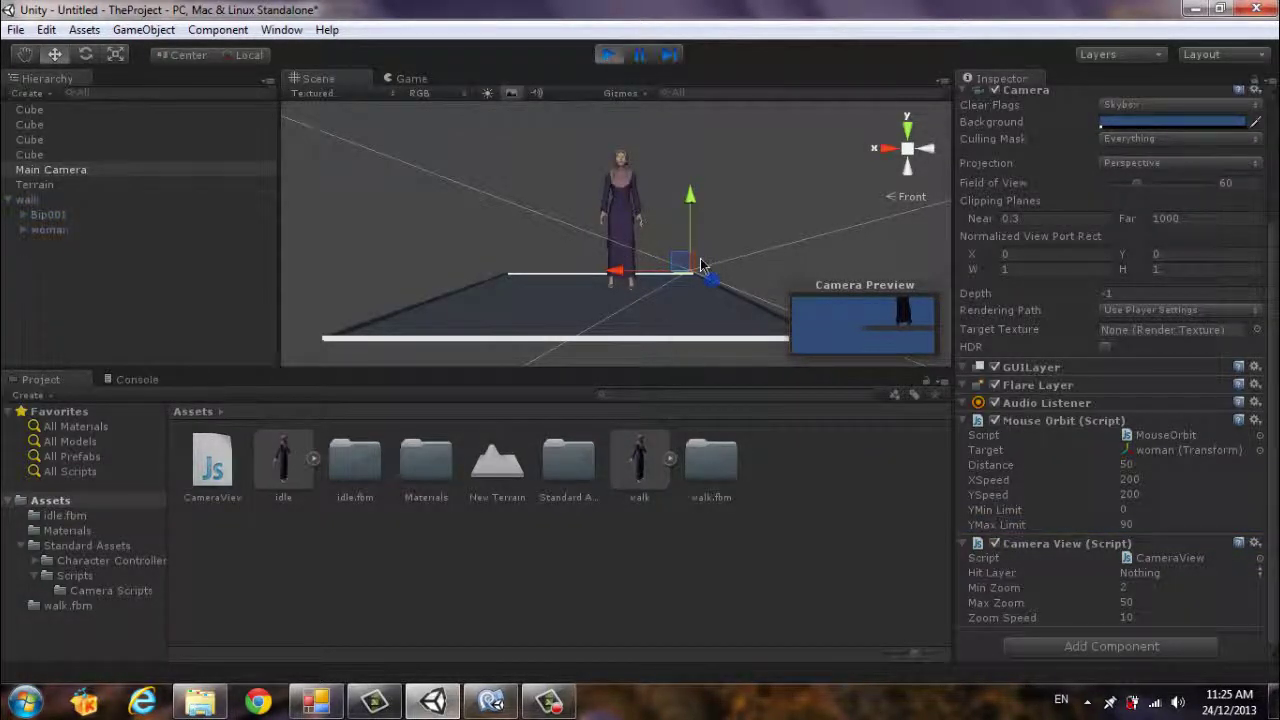
scroll(700, 265, "down", 2)
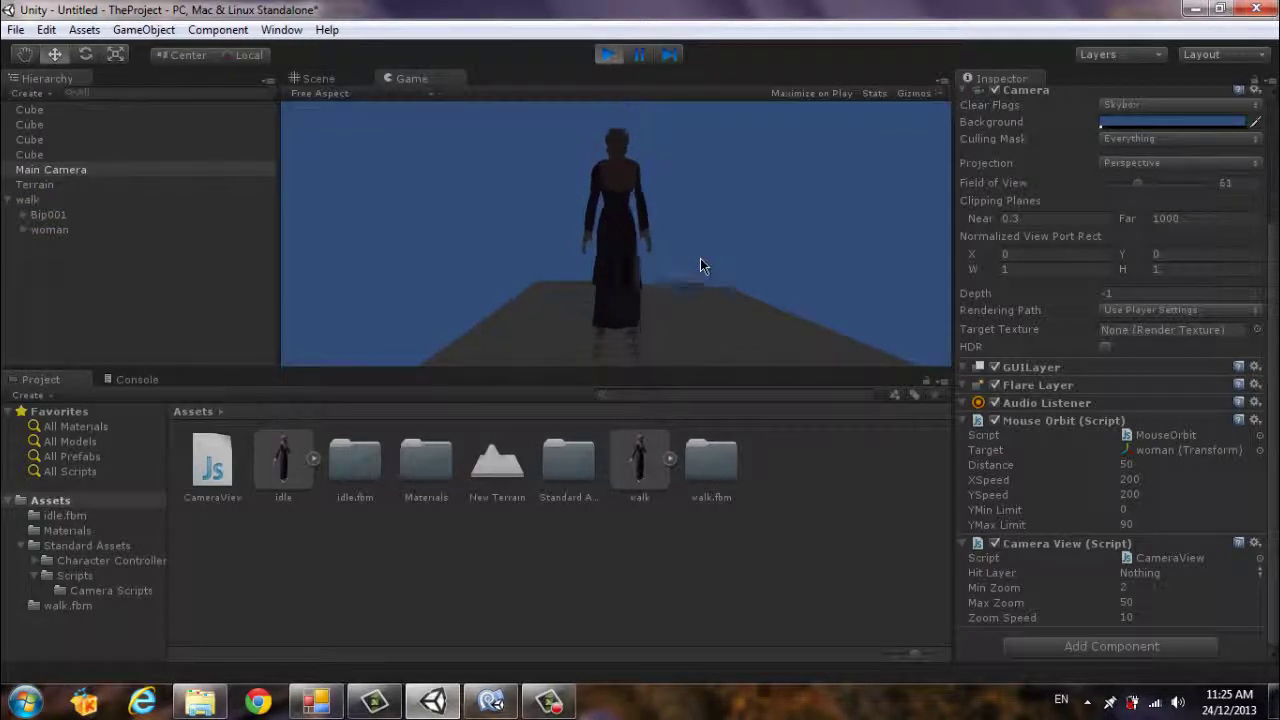
left_click(942, 82)
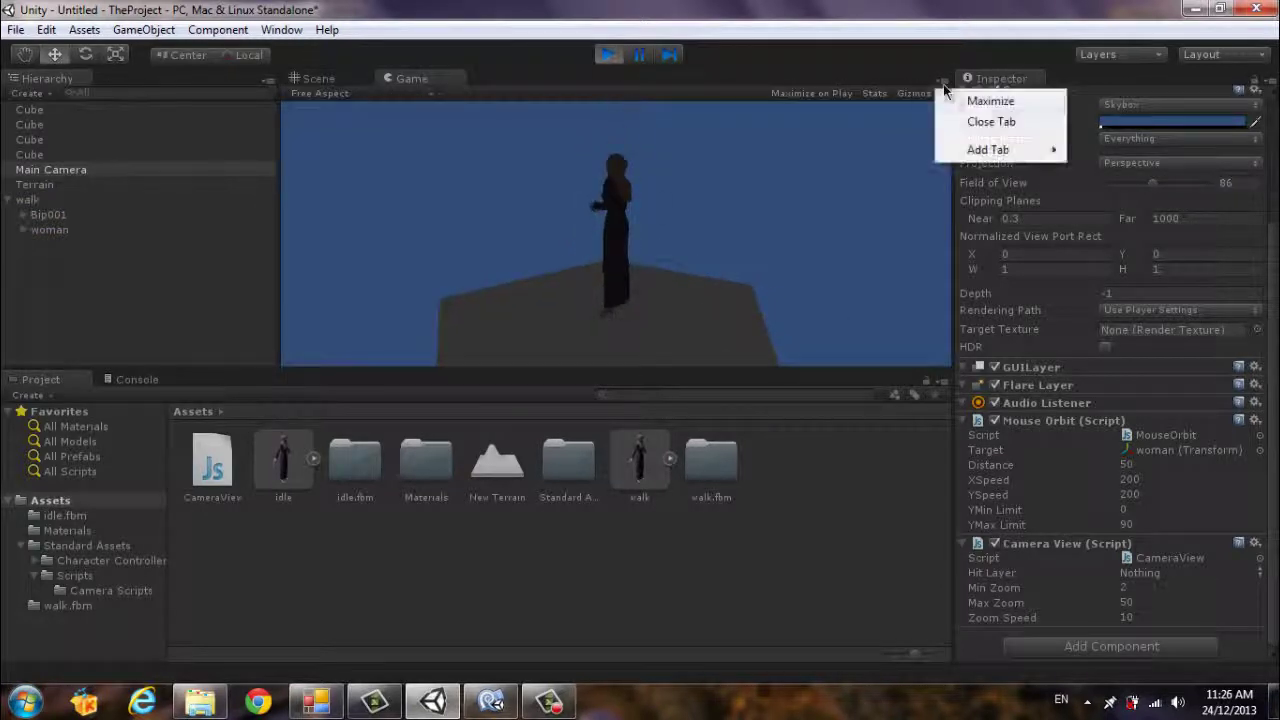
left_click(953, 99)
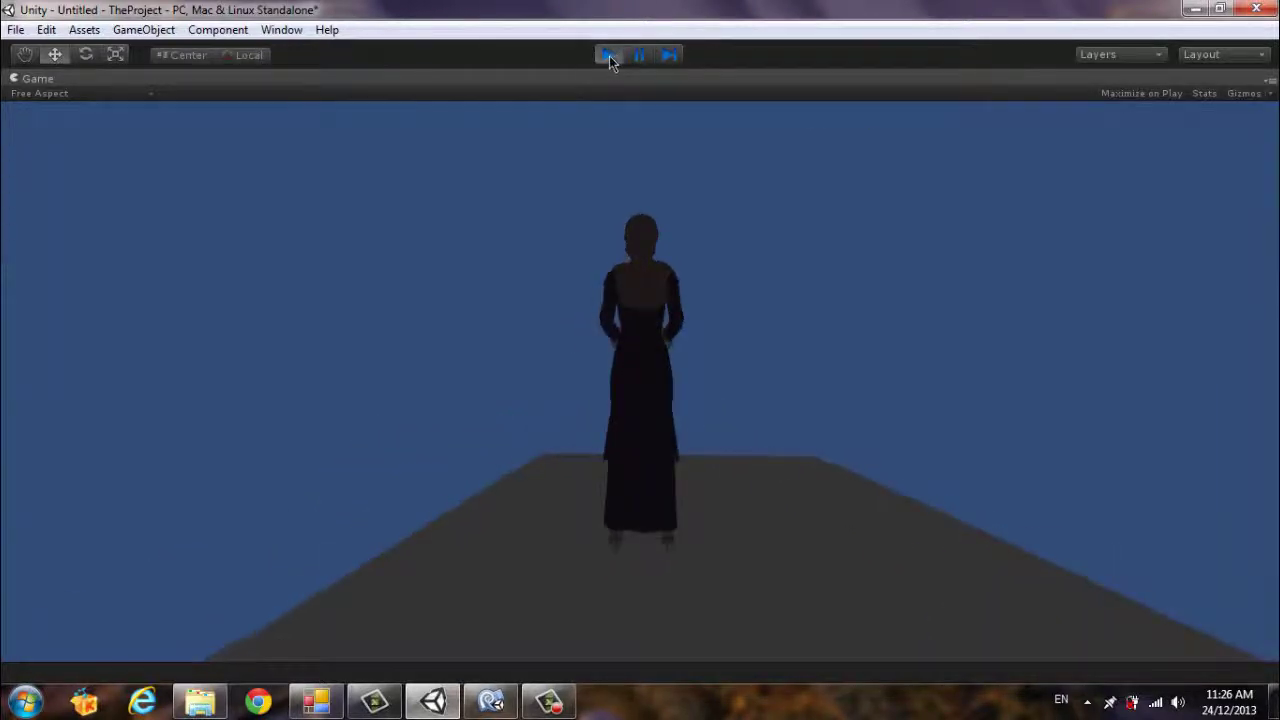
left_click(606, 55)
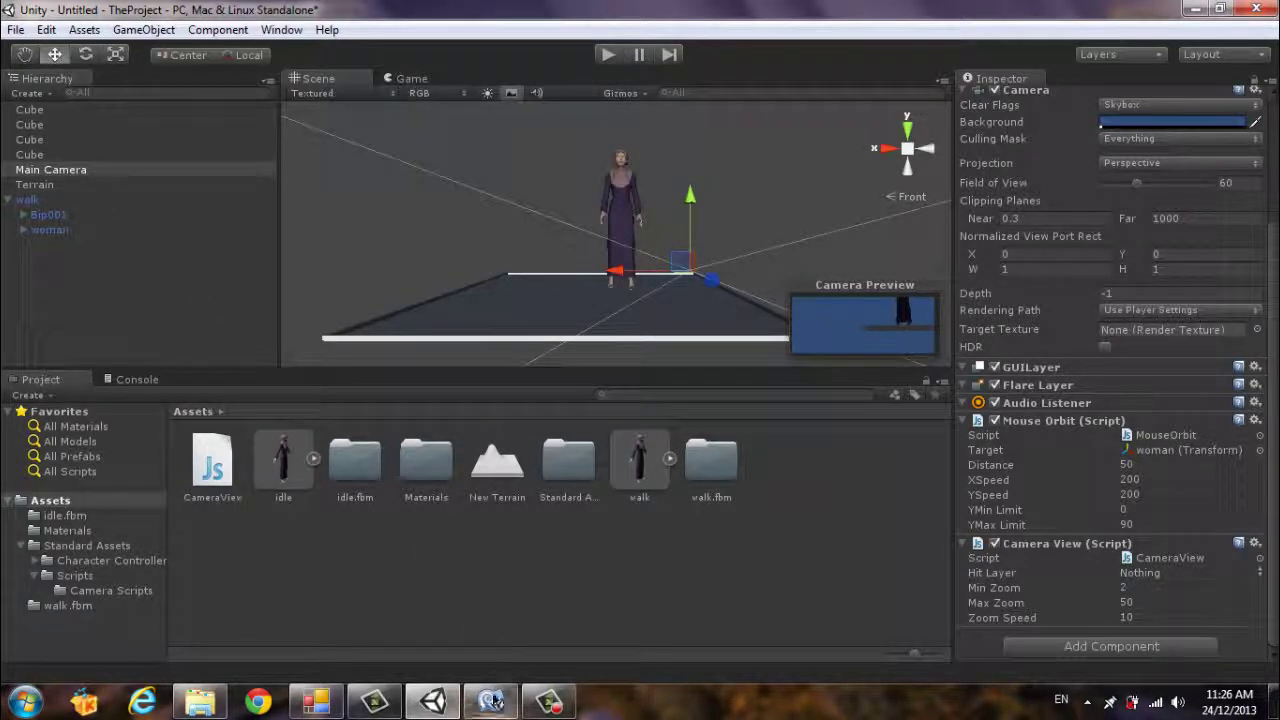
Step: Select the walk object and create a new C# script in Assets named Movement
mouse_move(490, 700)
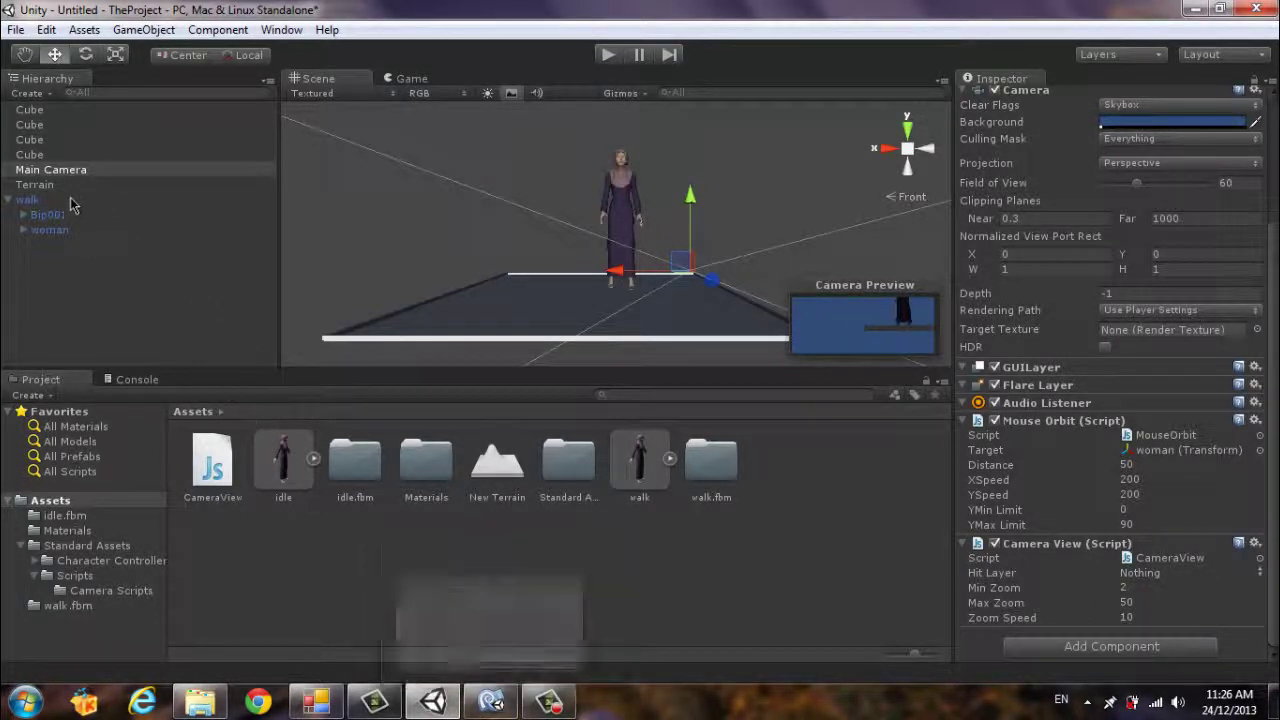
left_click(33, 199)
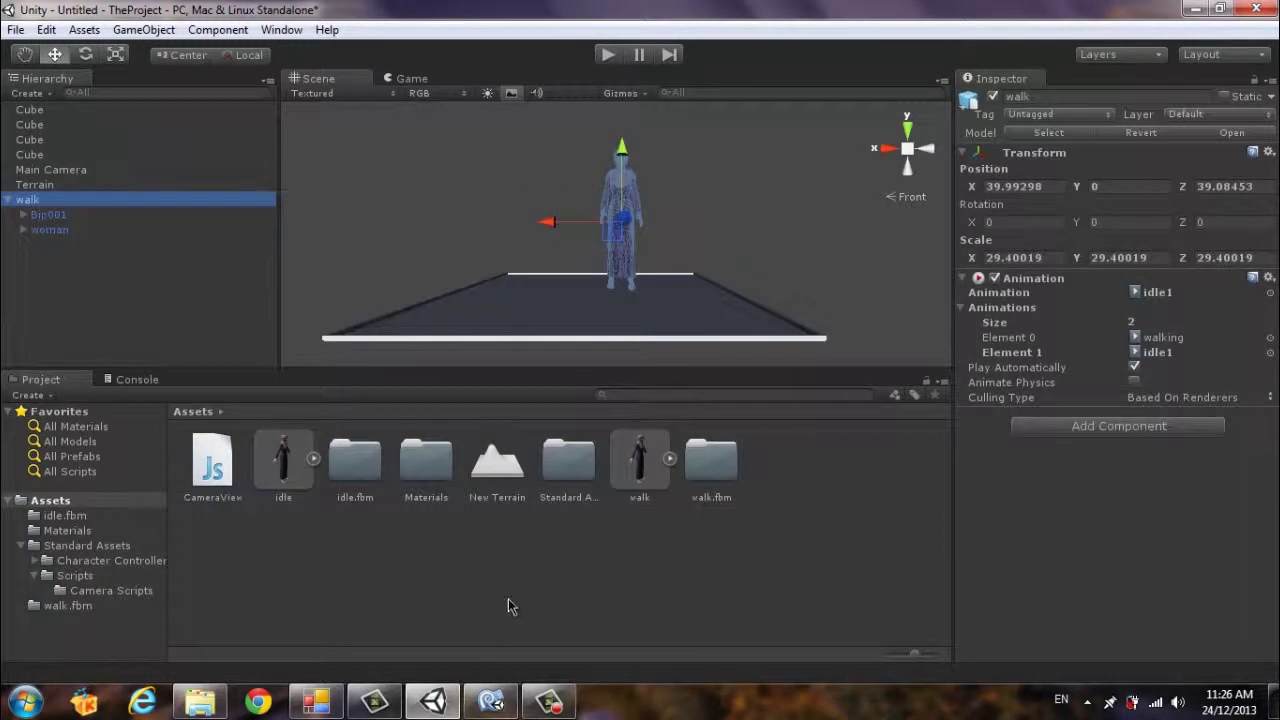
mouse_move(490, 700)
left_click(687, 583)
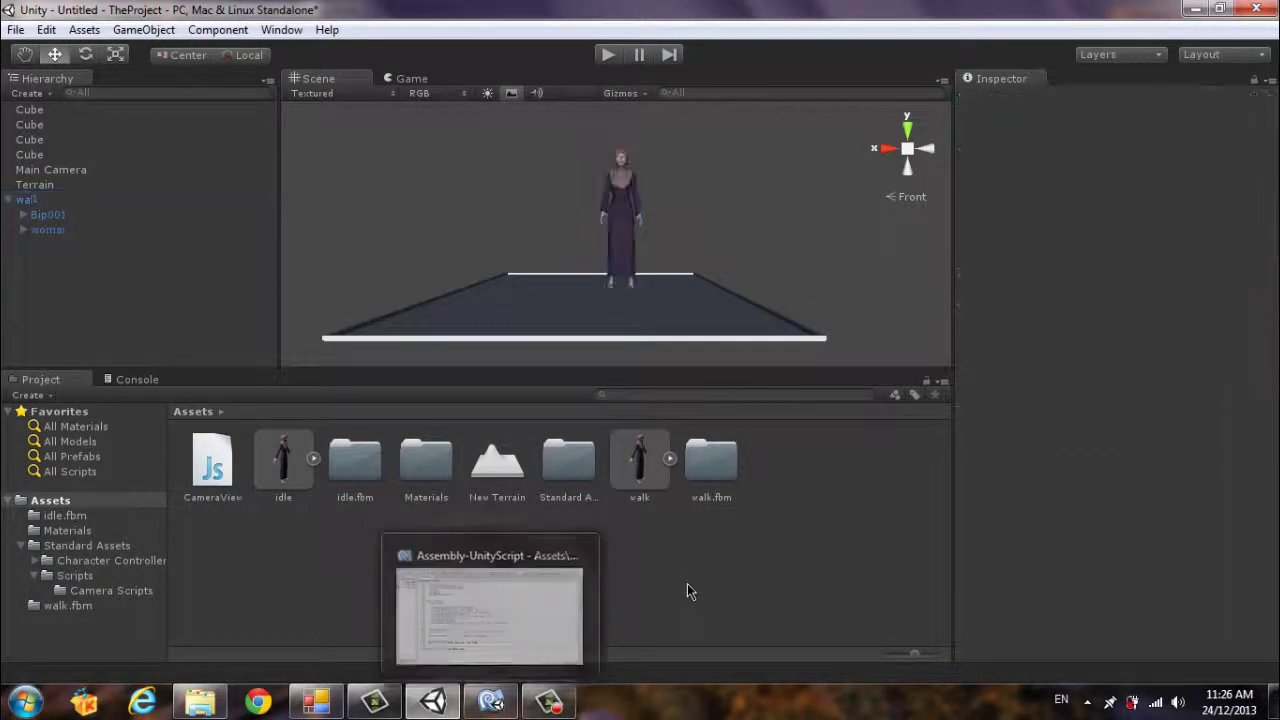
right_click(687, 583)
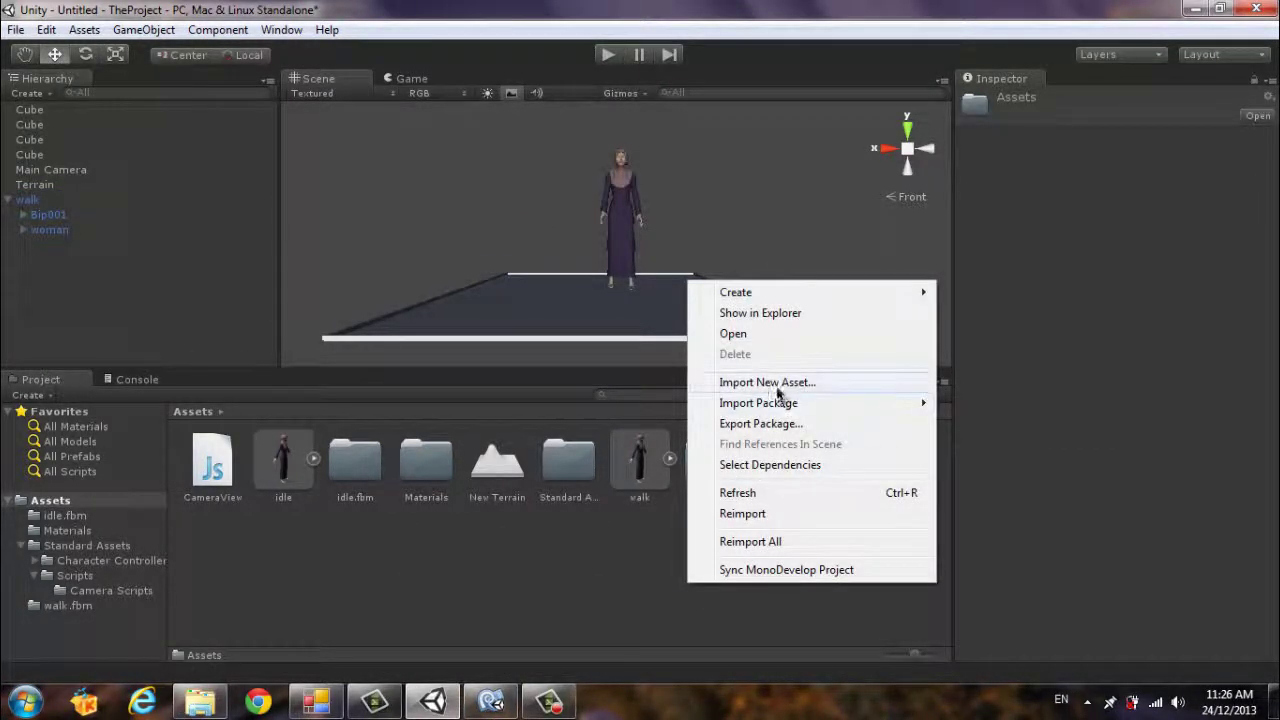
mouse_move(737, 292)
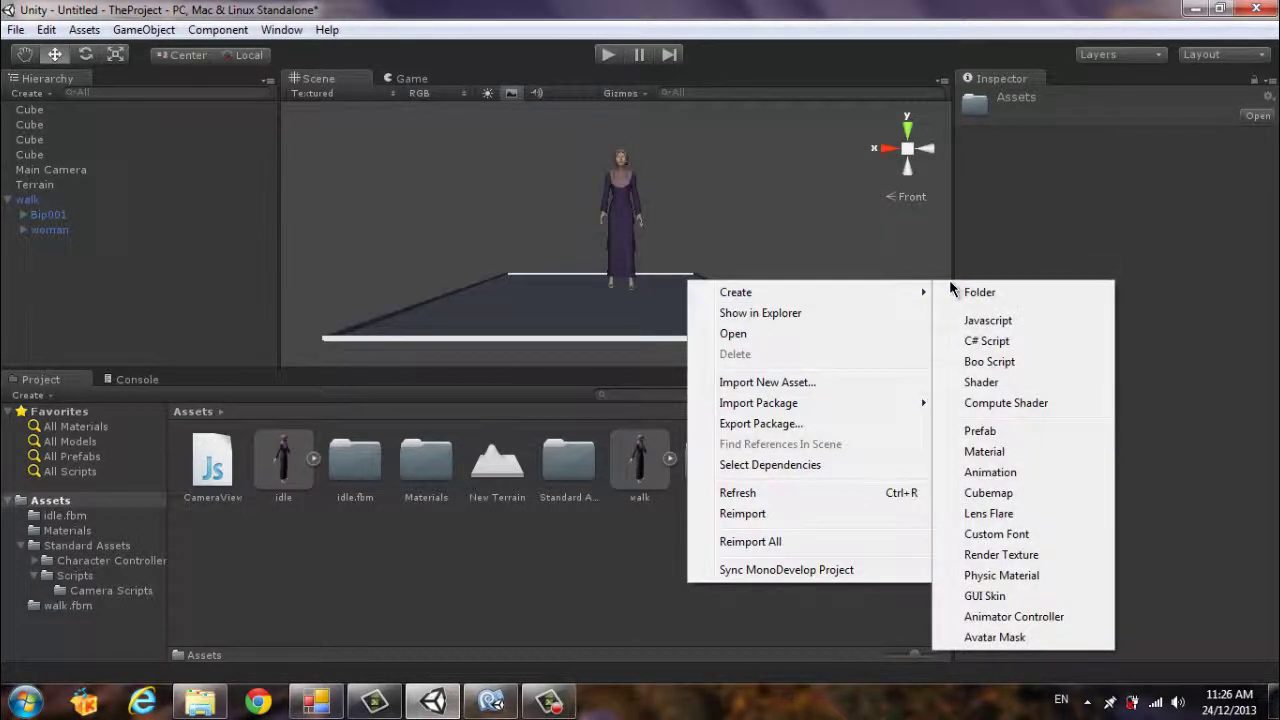
left_click(1006, 346)
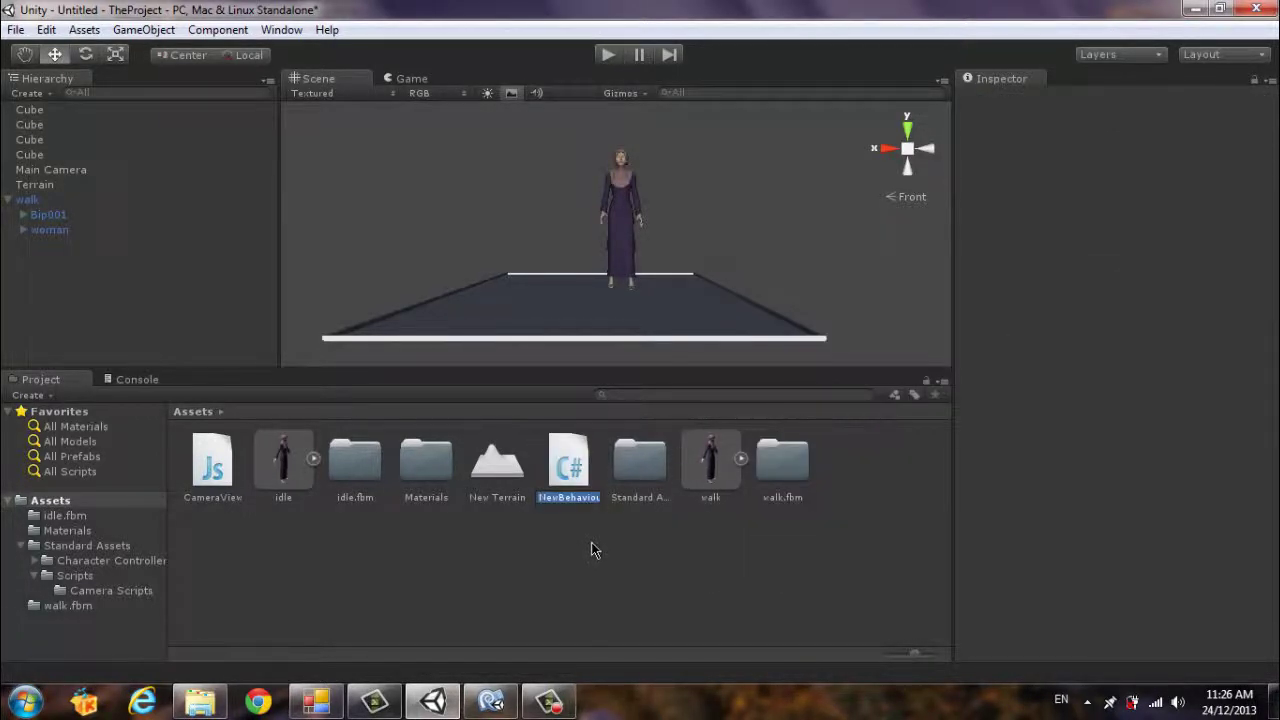
type("Mo")
type("vement")
Step: Confirm the Movement script name, open Movement.cs, and declare private Transform _myTransform
key("Return")
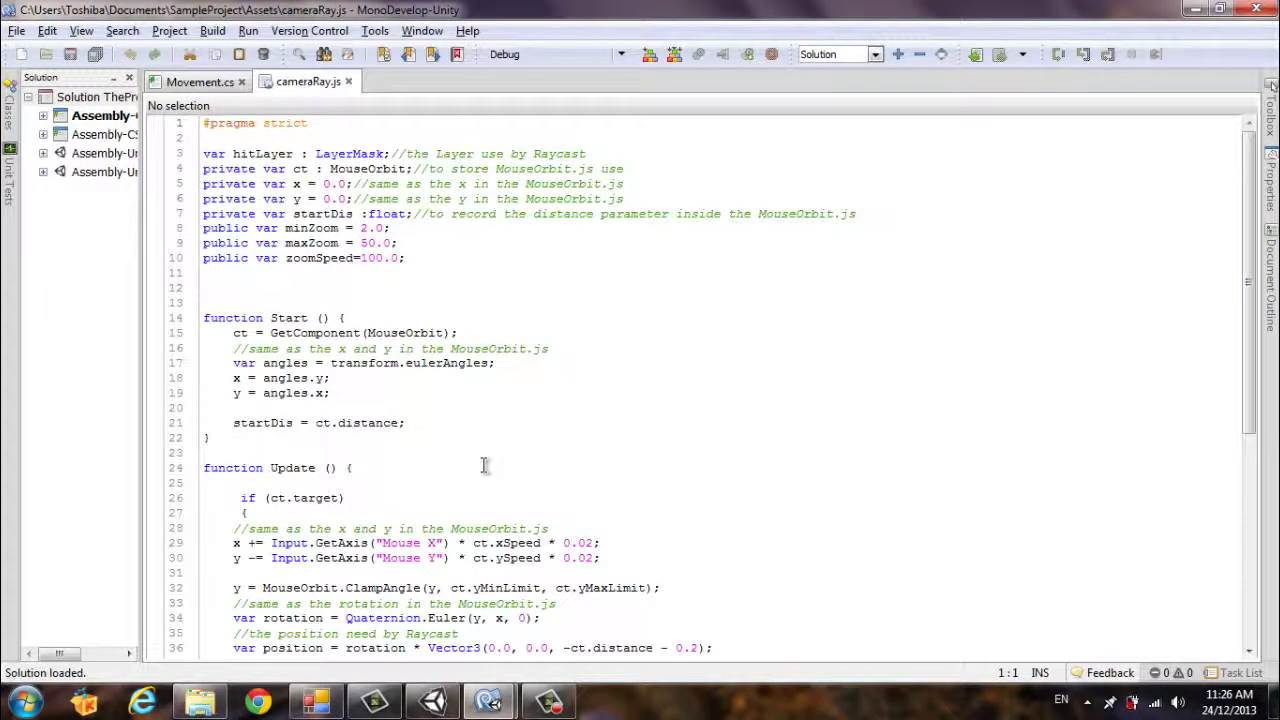
left_click(205, 84)
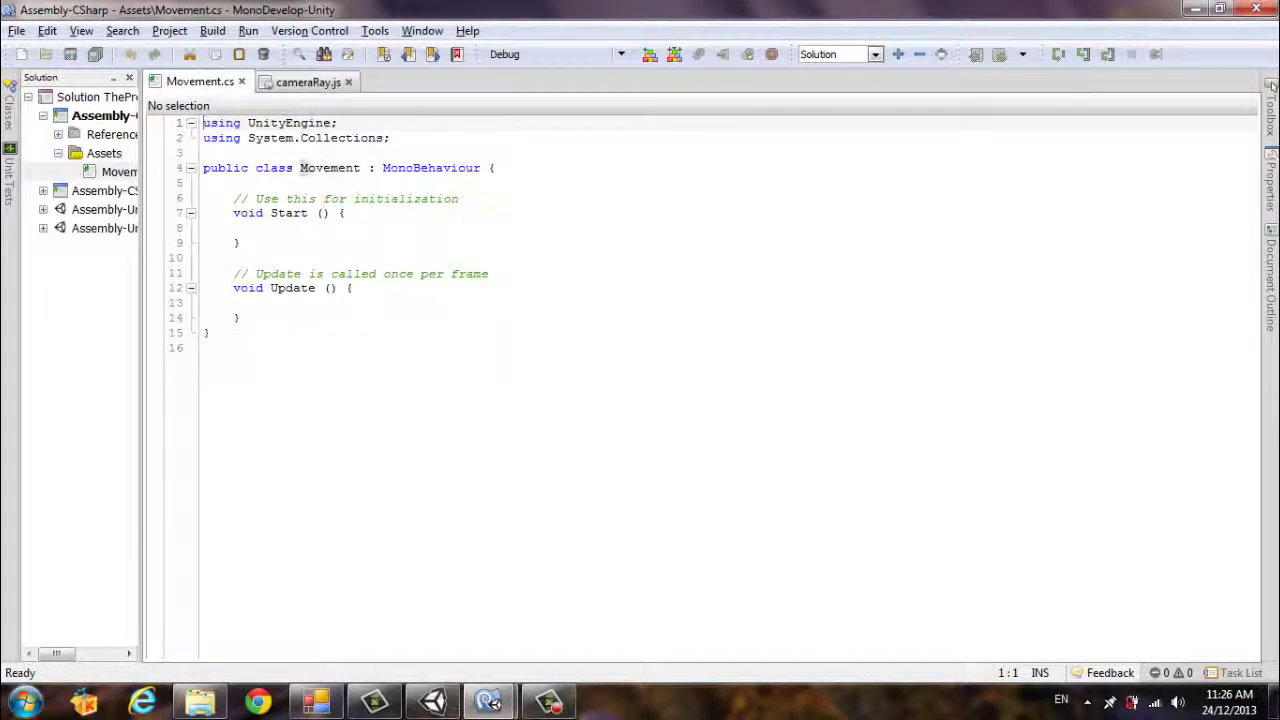
left_click(263, 183)
key("Return")
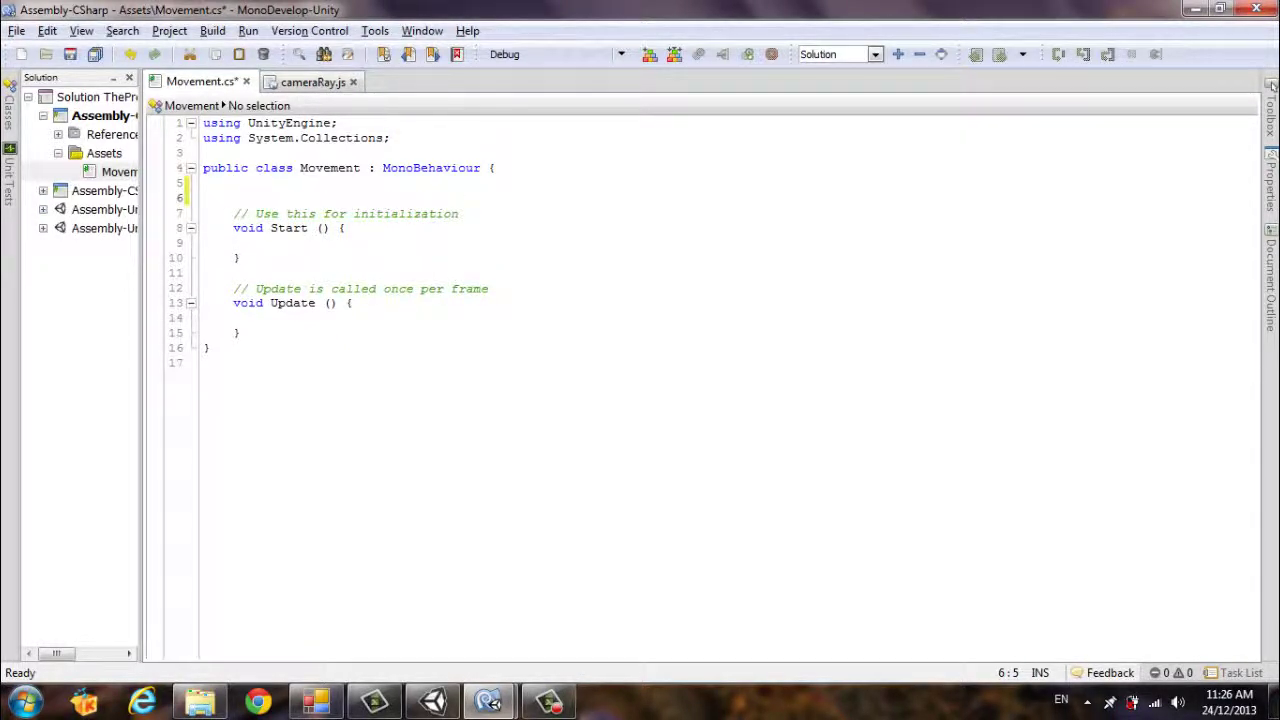
type("priva")
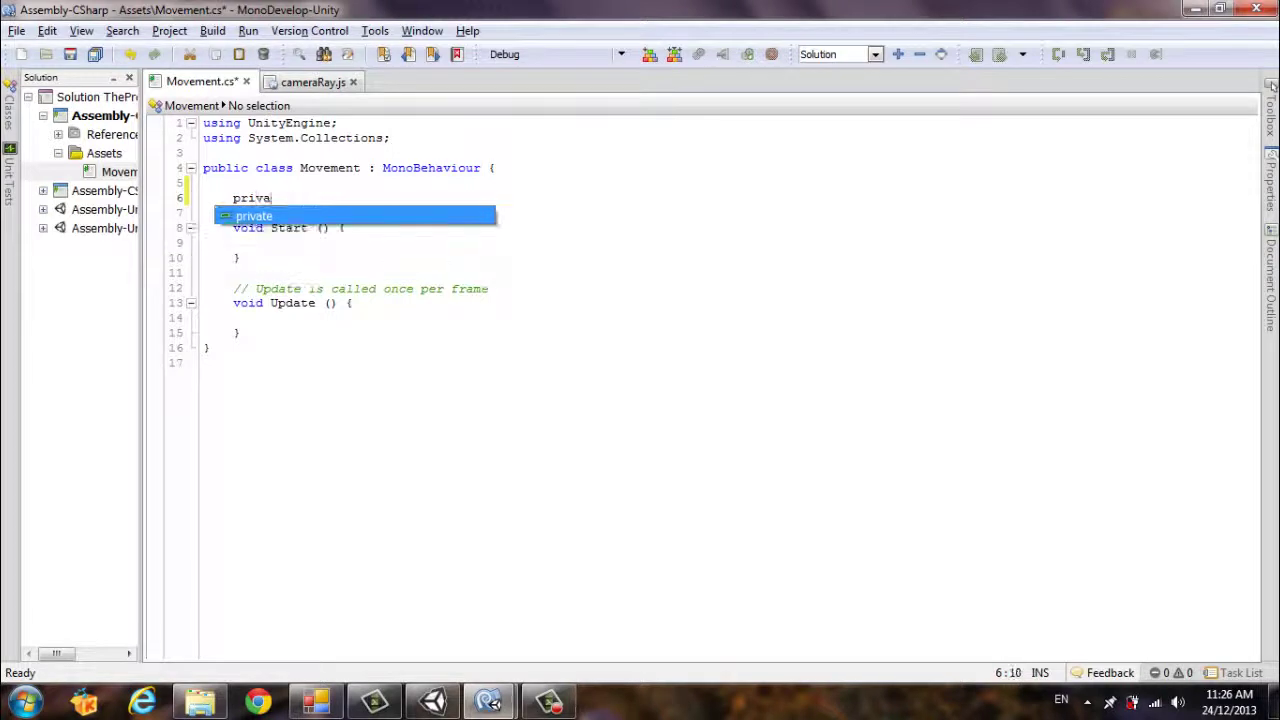
type("te")
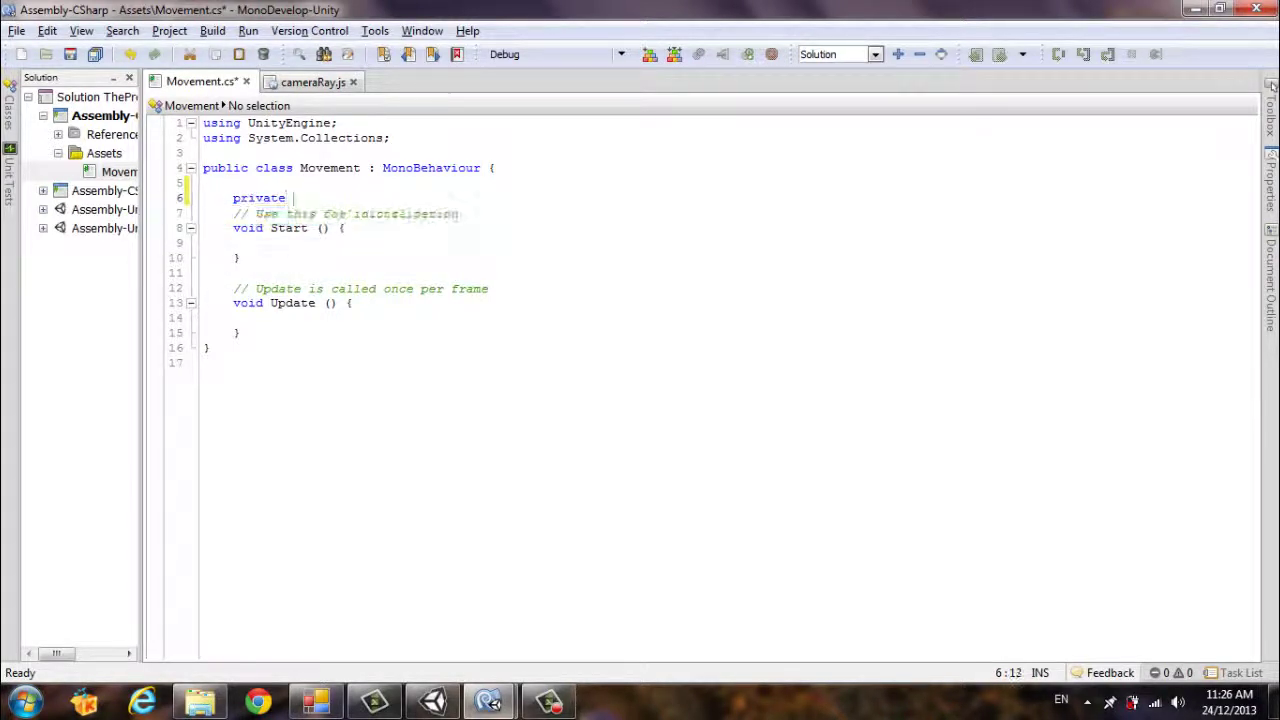
type(" Transfo")
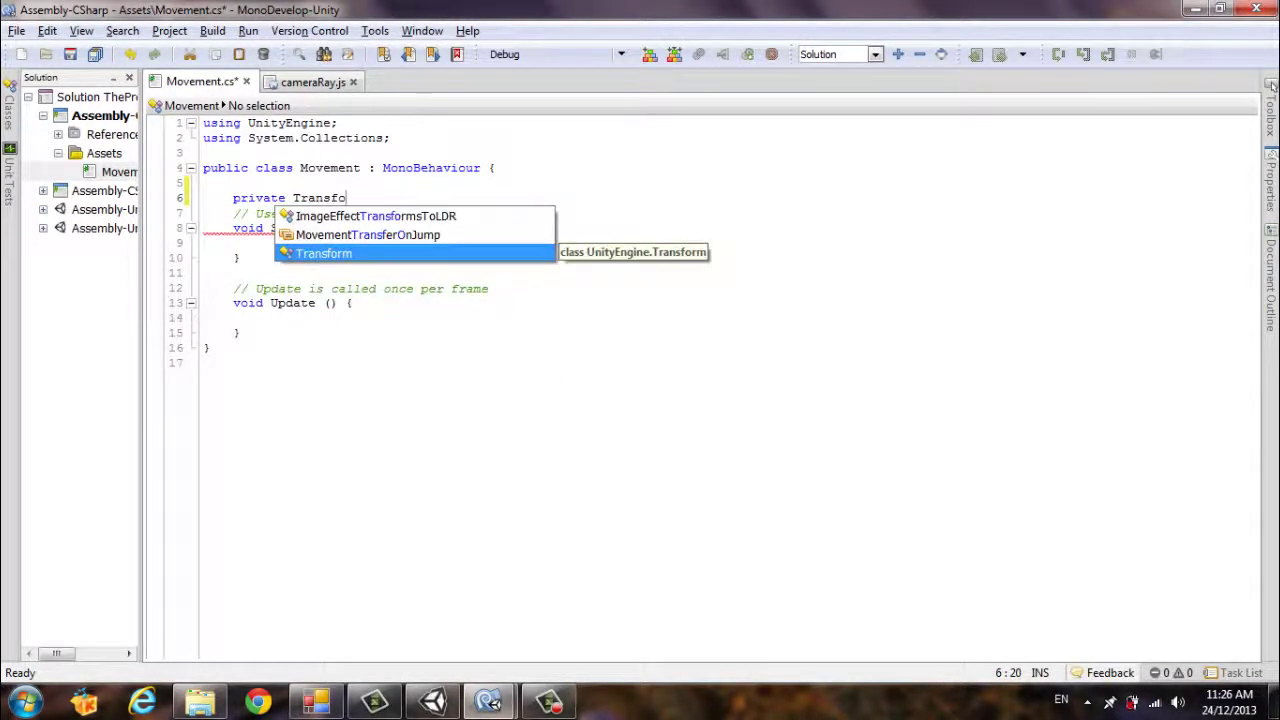
key("Return")
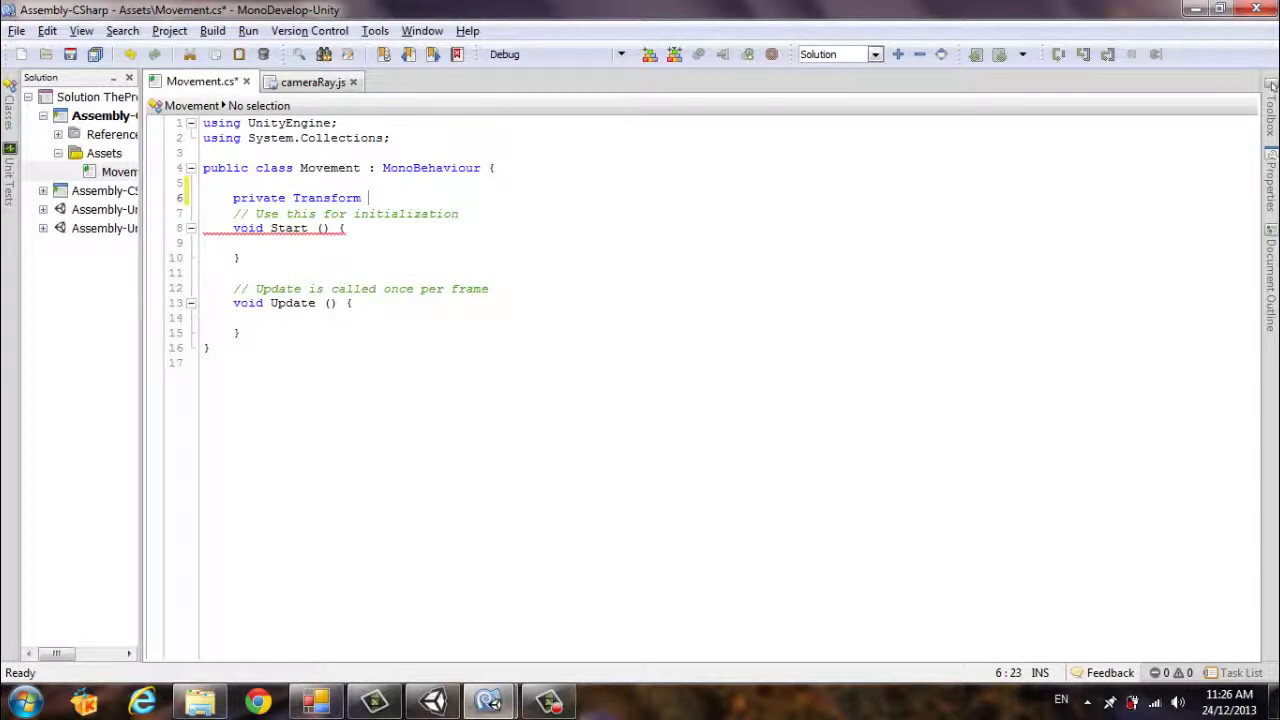
type("_my")
type("Tra")
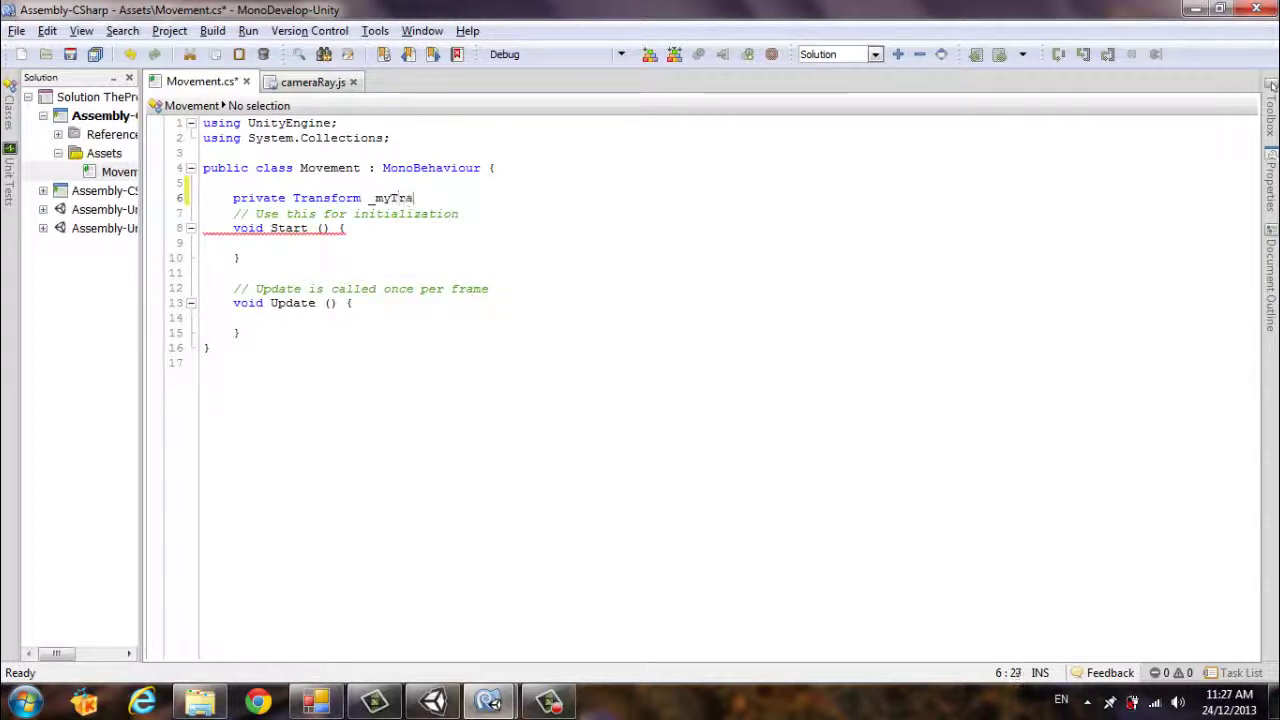
type("nsform")
type(";")
Step: Declare a private CharacterController field _contoller below _myTransform
key("Return")
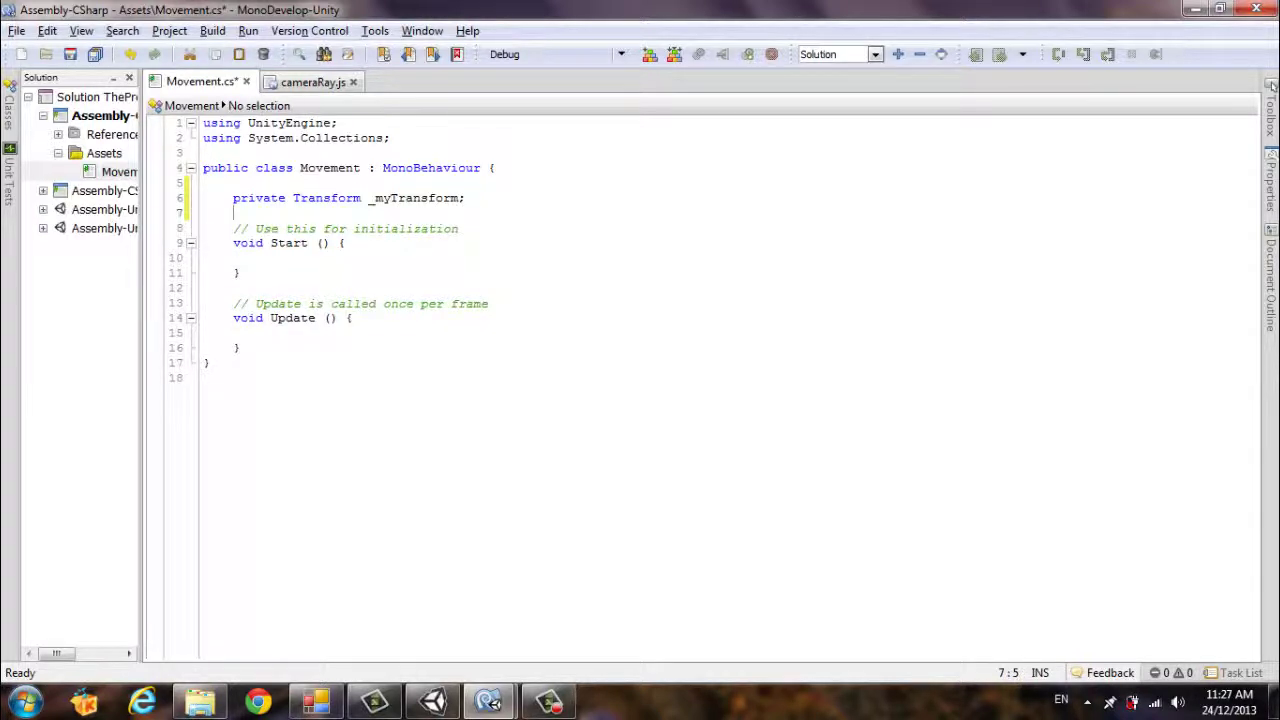
type("p")
key("BackSpace")
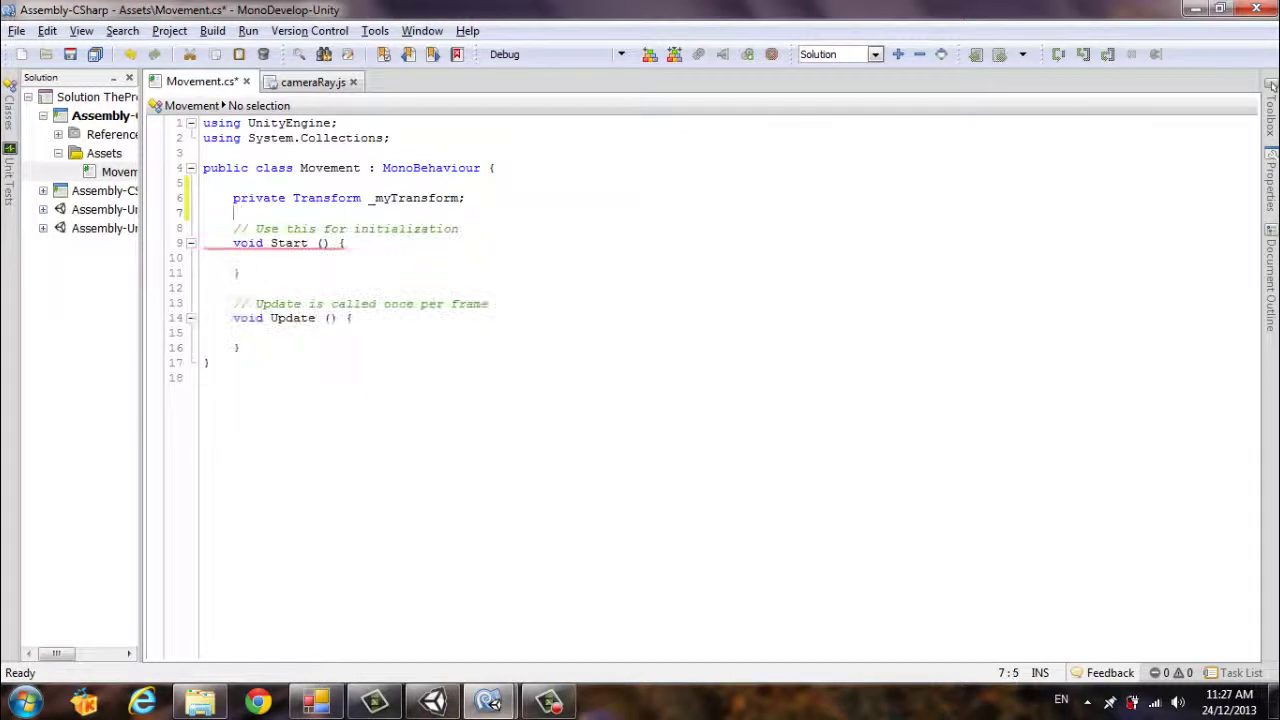
type("private ")
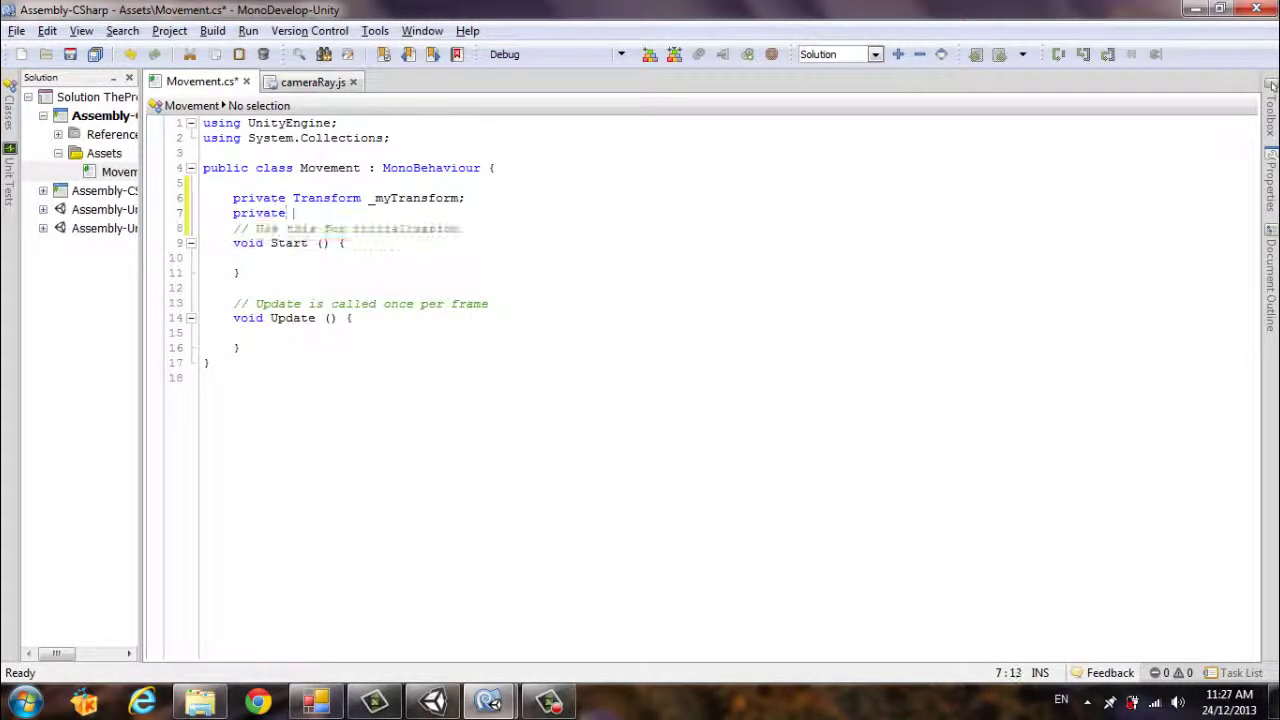
type("Char")
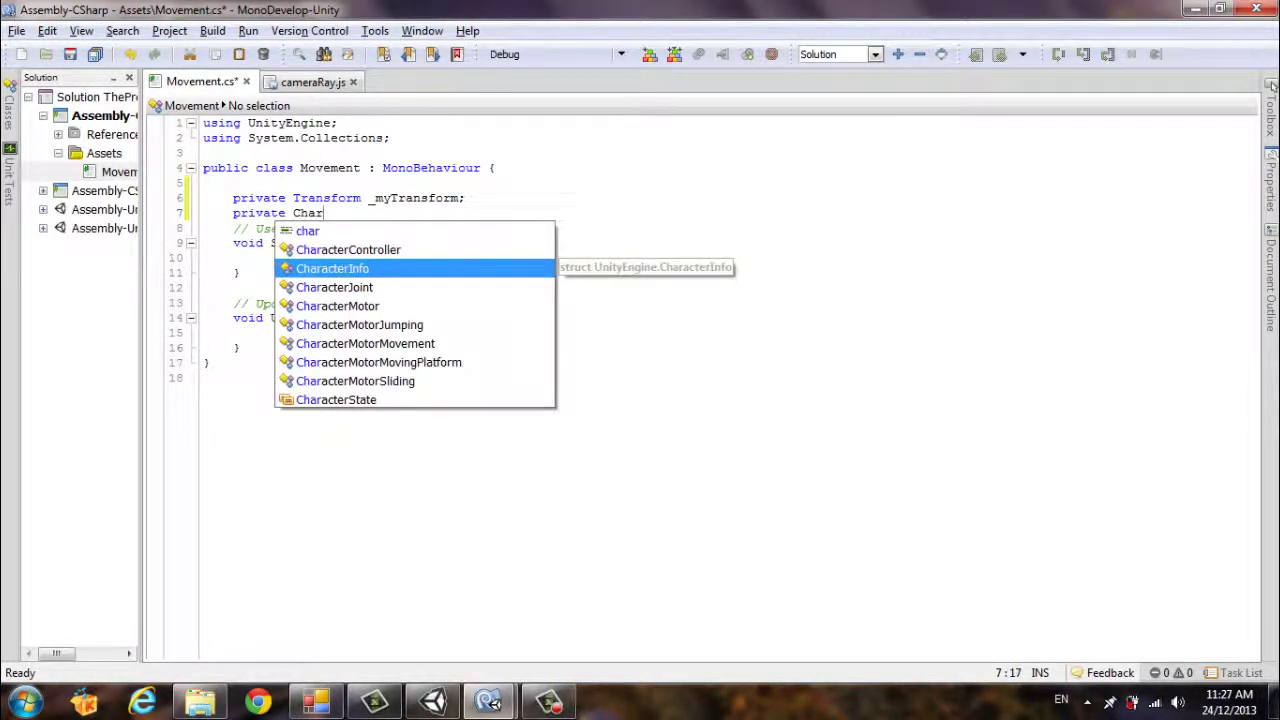
key("Up")
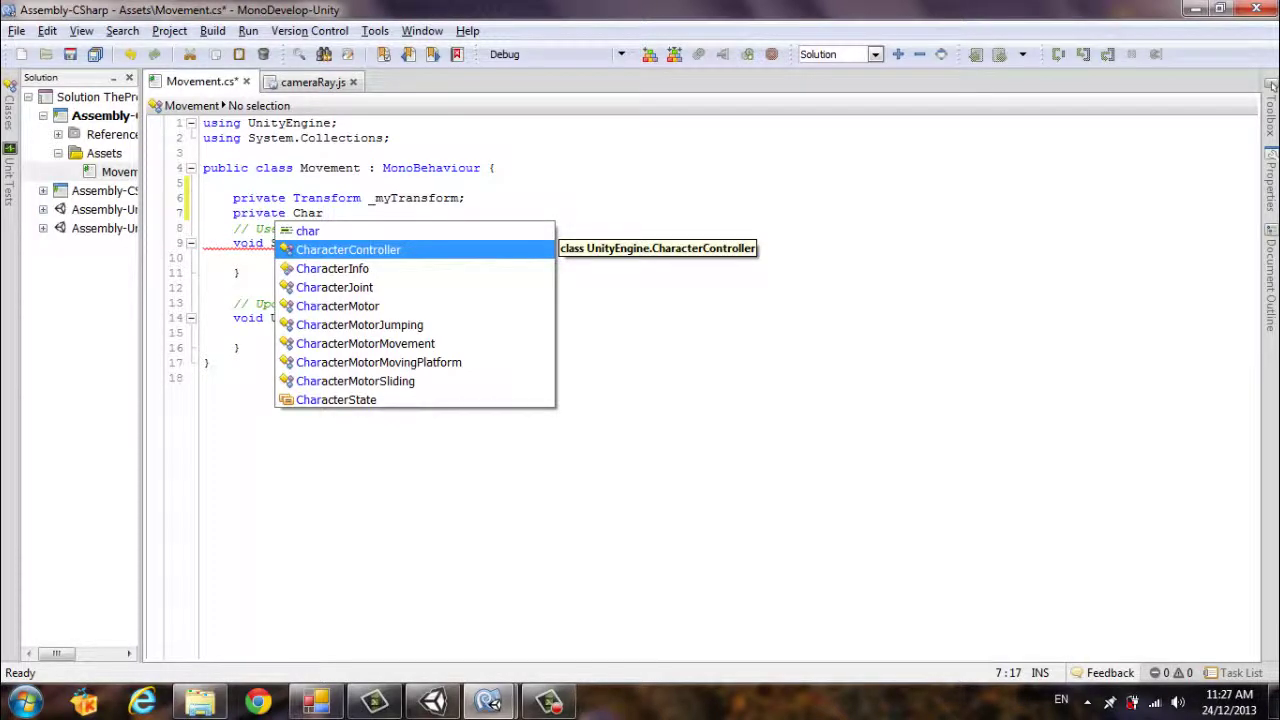
key("Return")
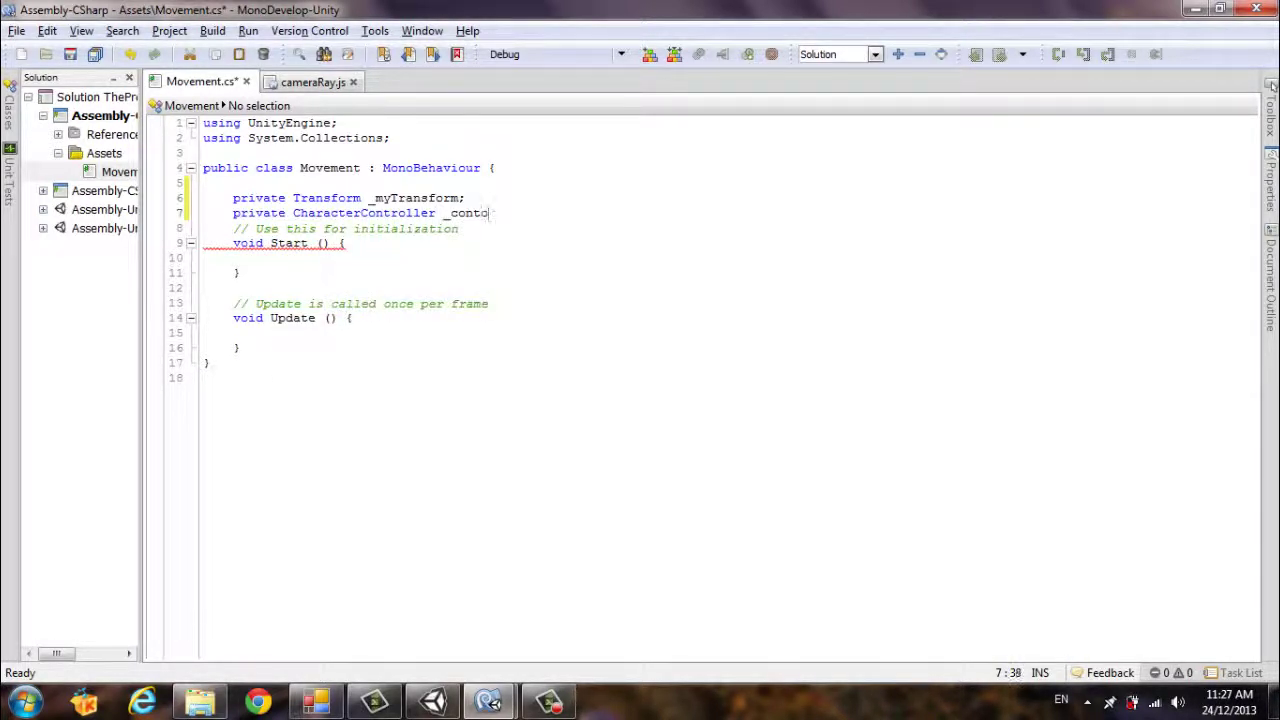
type("ller")
type(";")
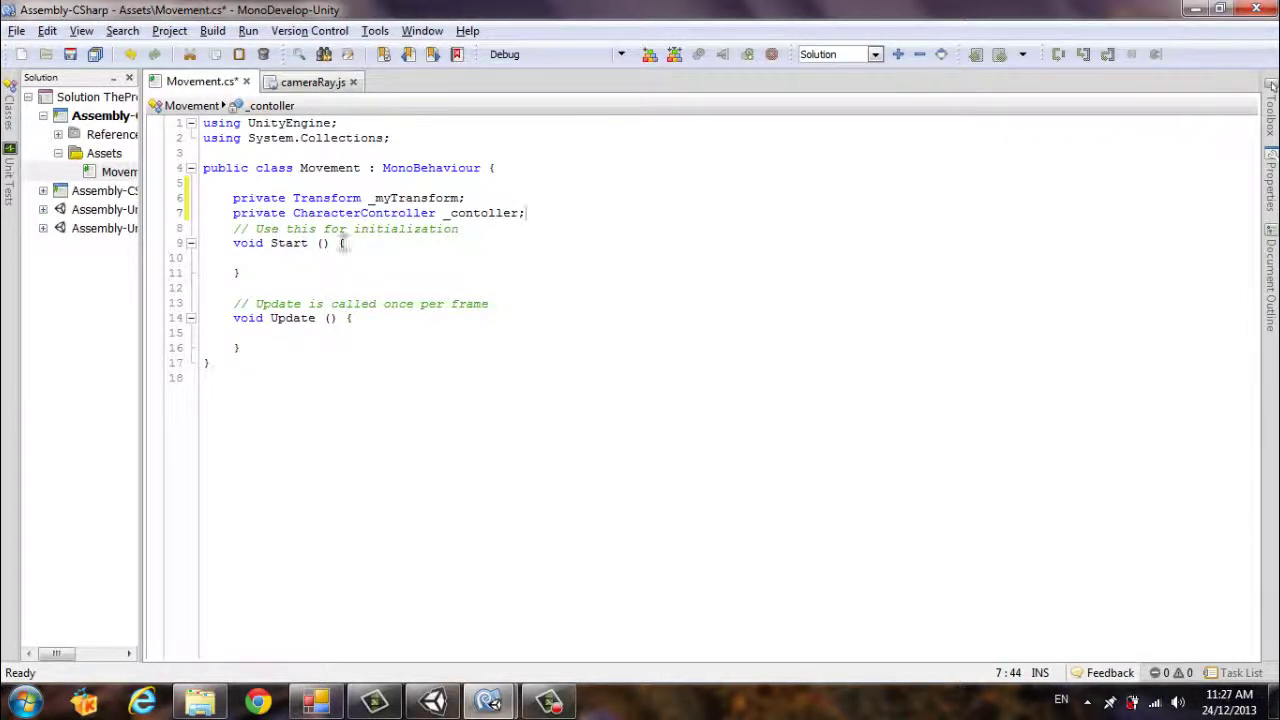
Step: Add an empty public void Awake method above Start
left_click(491, 224)
key("Return")
key("Return")
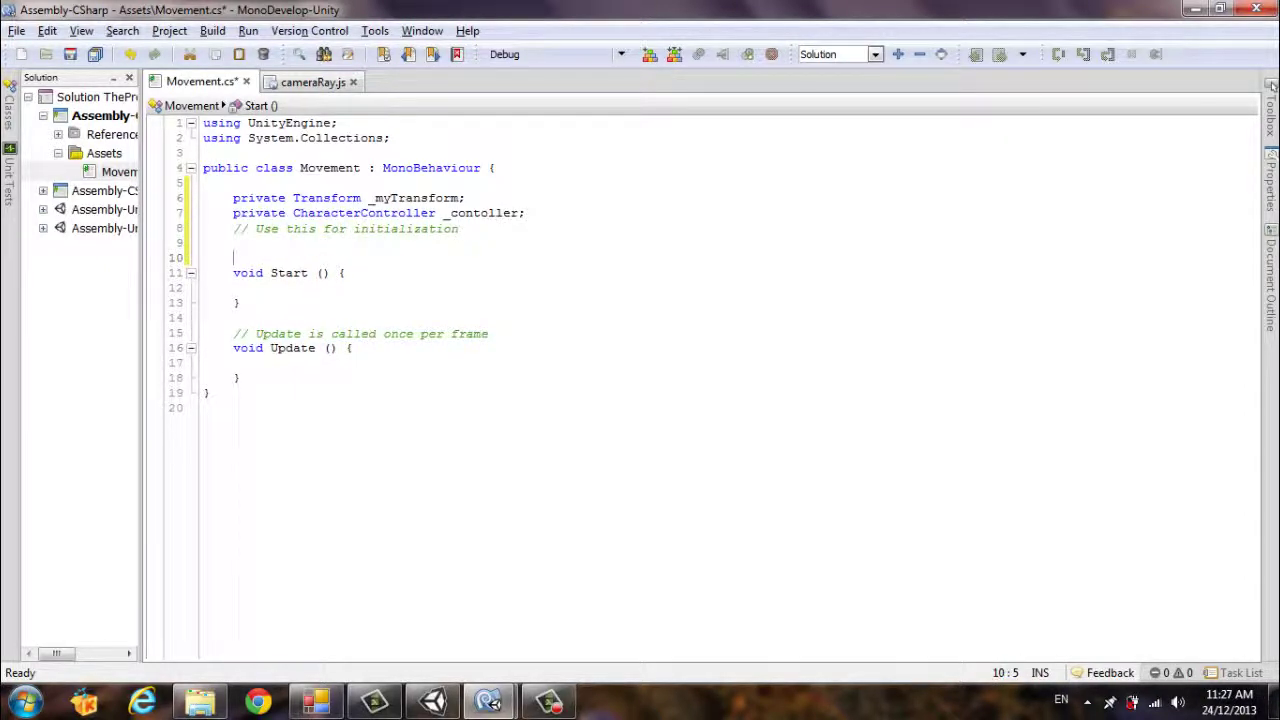
key("Up")
type("publ")
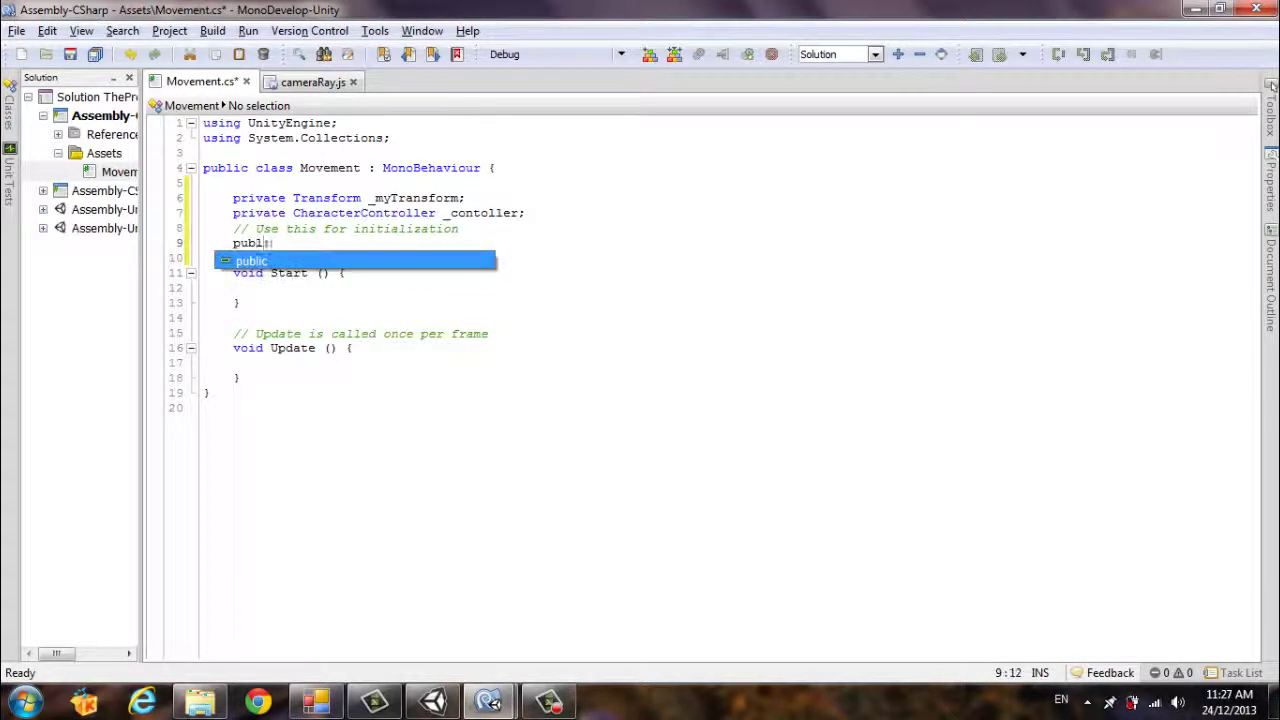
type("ic void A")
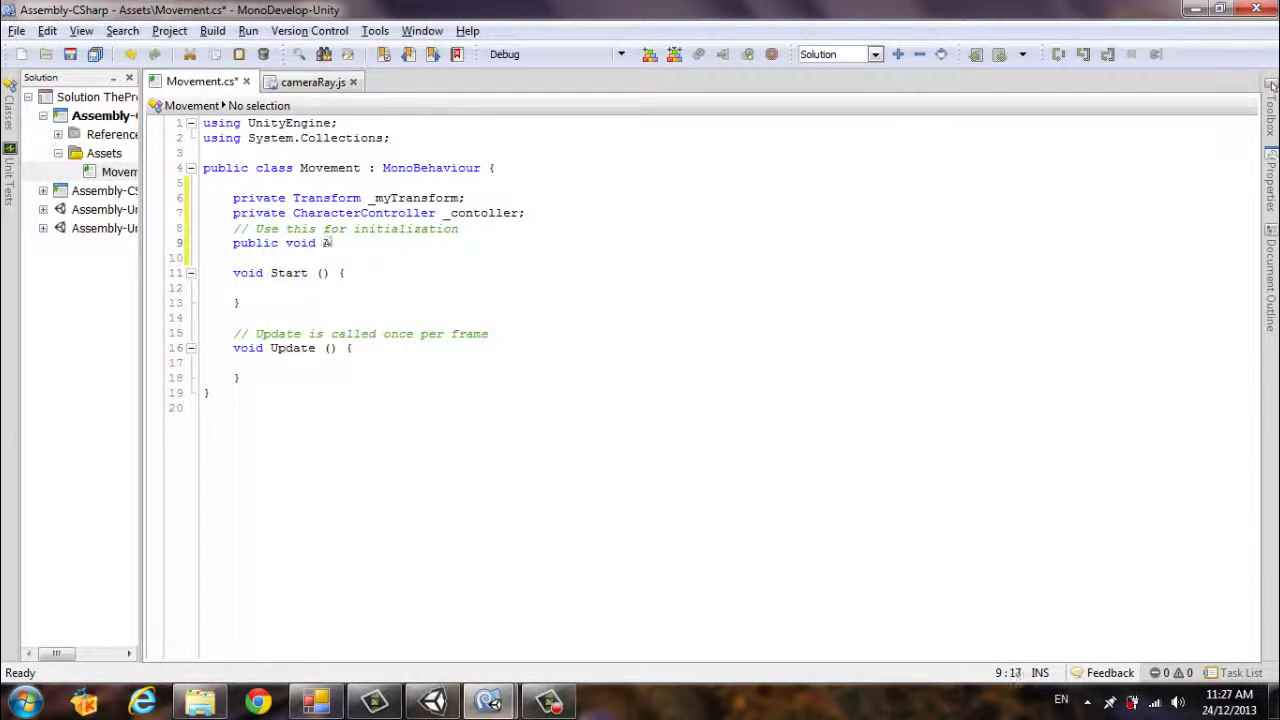
type("wake(")
key("Return")
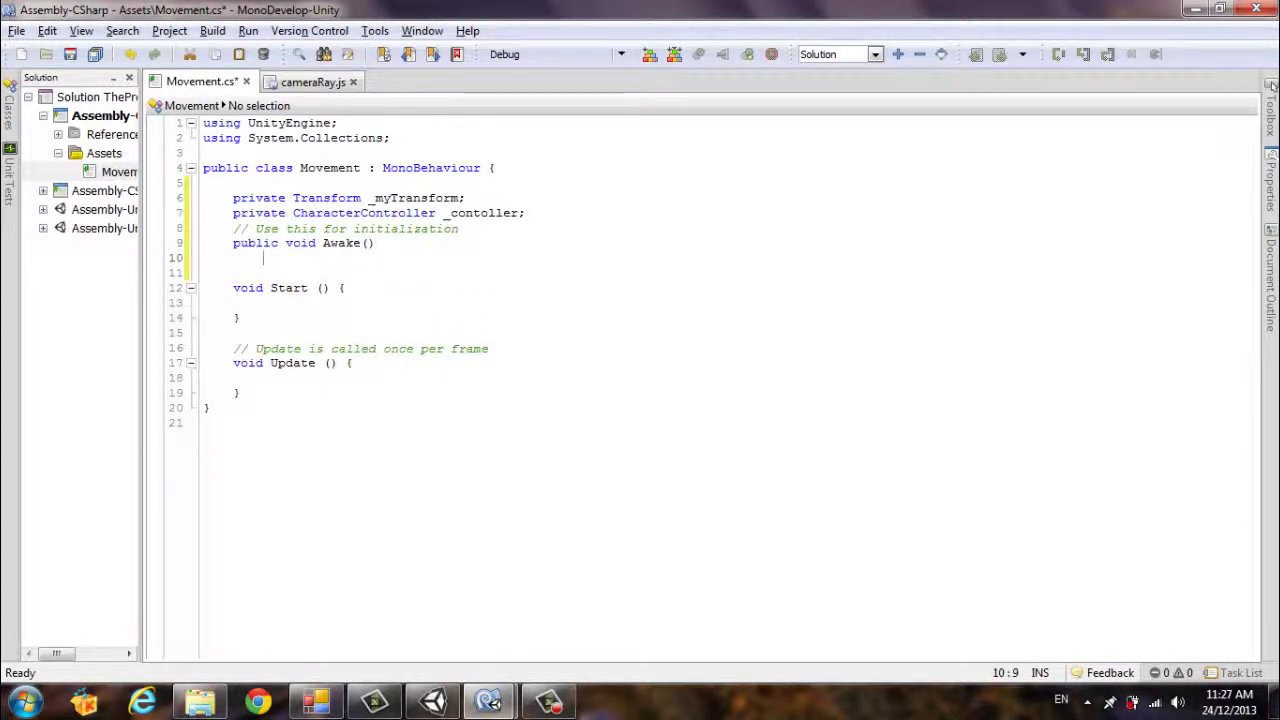
type("{")
key("Return")
key("Return")
key("Up")
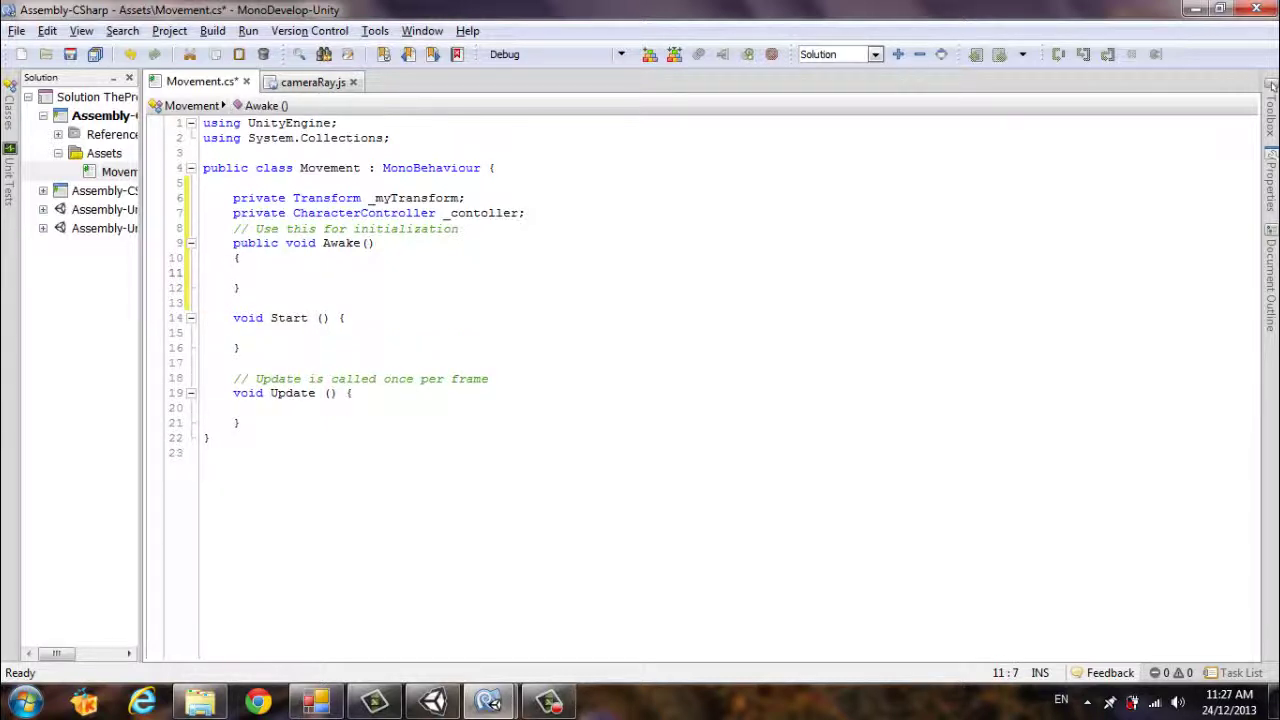
Step: Inside Awake, assign _myTransform = transform
type("_m")
key("Return")
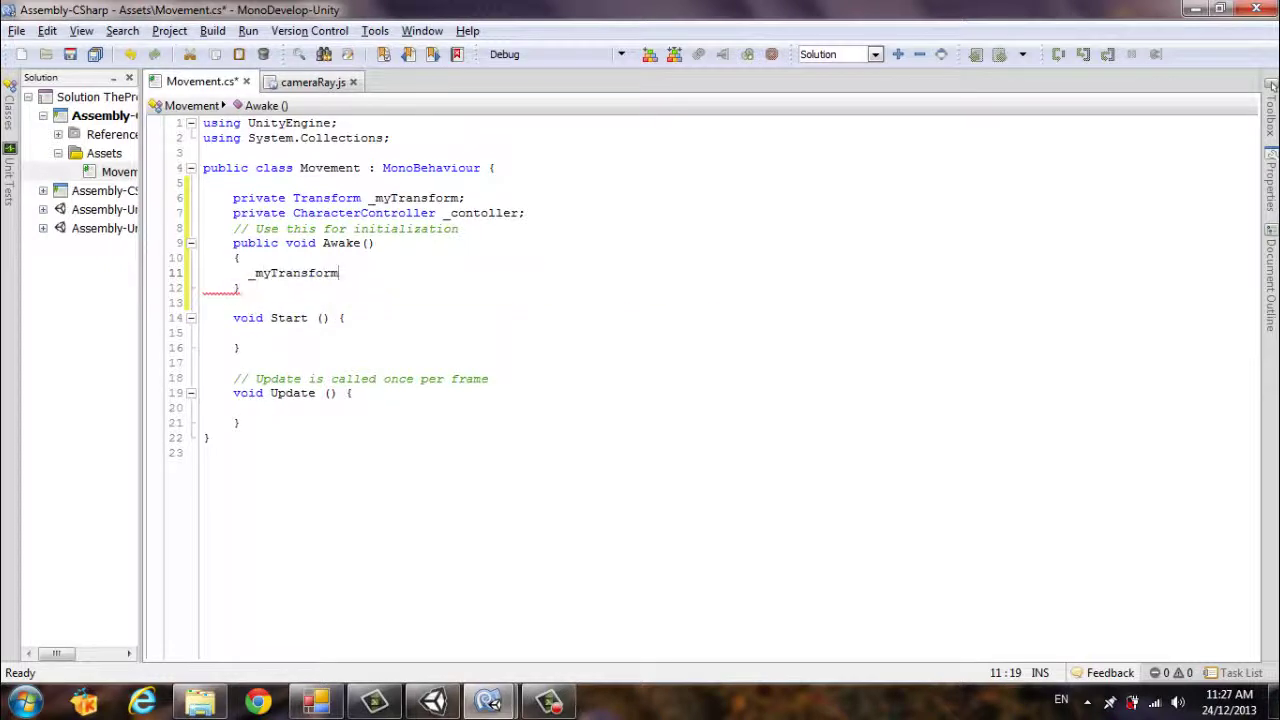
type("=tr")
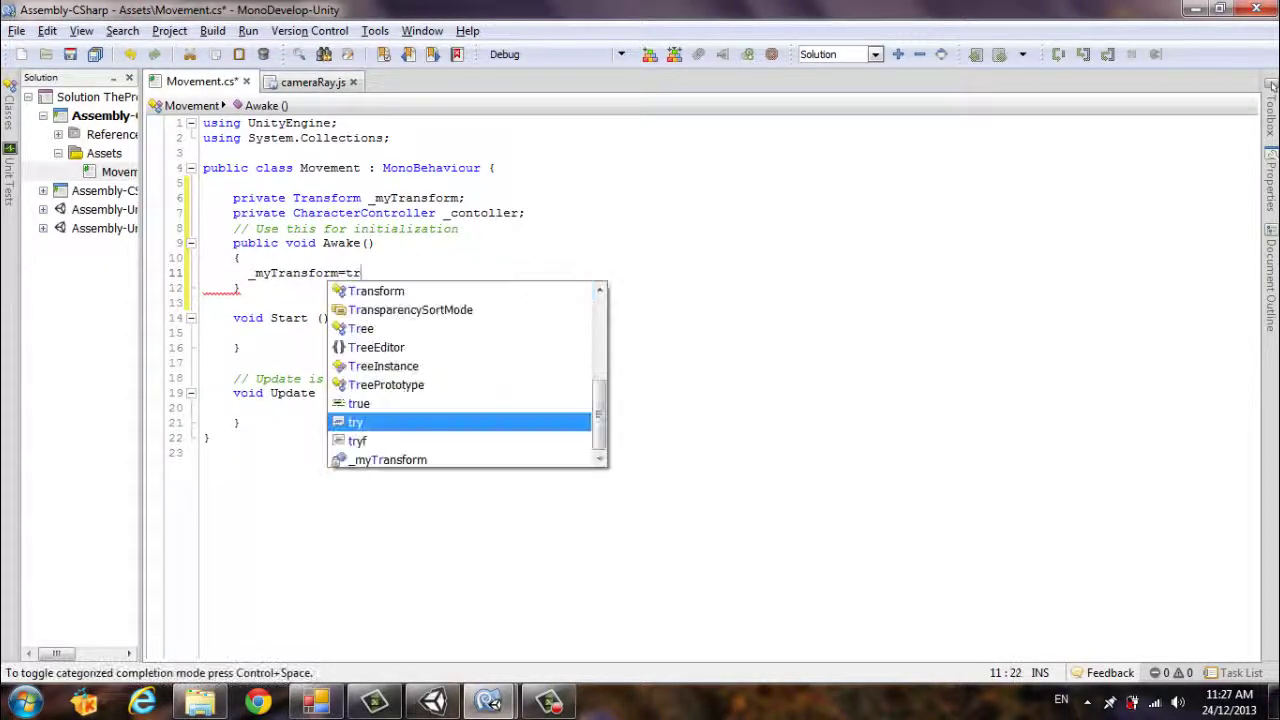
type("an")
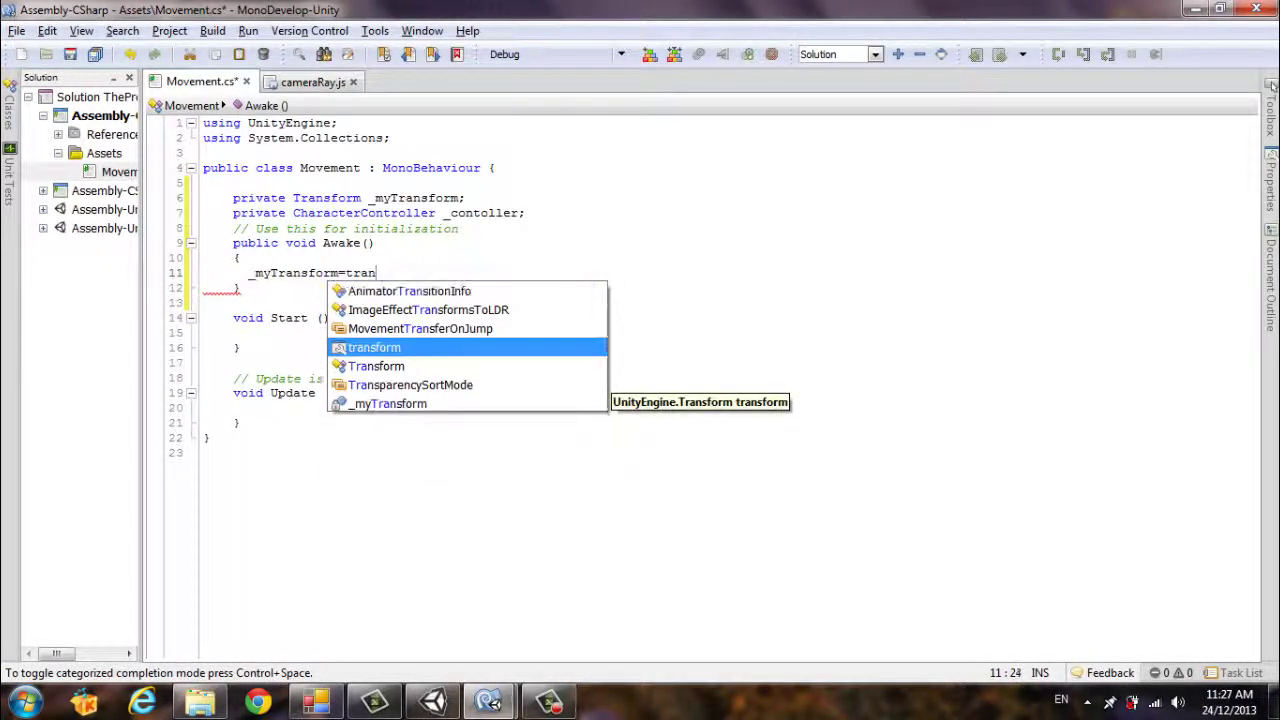
key("Return")
type(";")
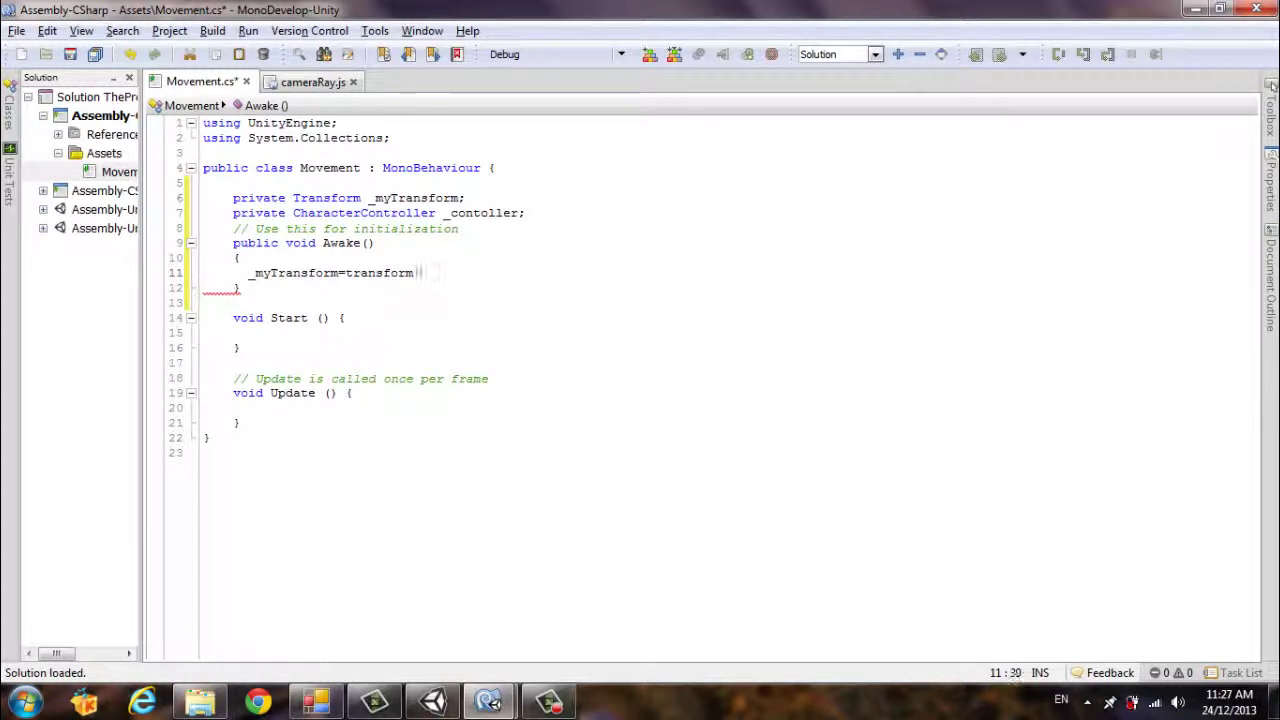
Step: Add _controller = GetComponent<CharacterController>(); below the transform assignment
key("Return")
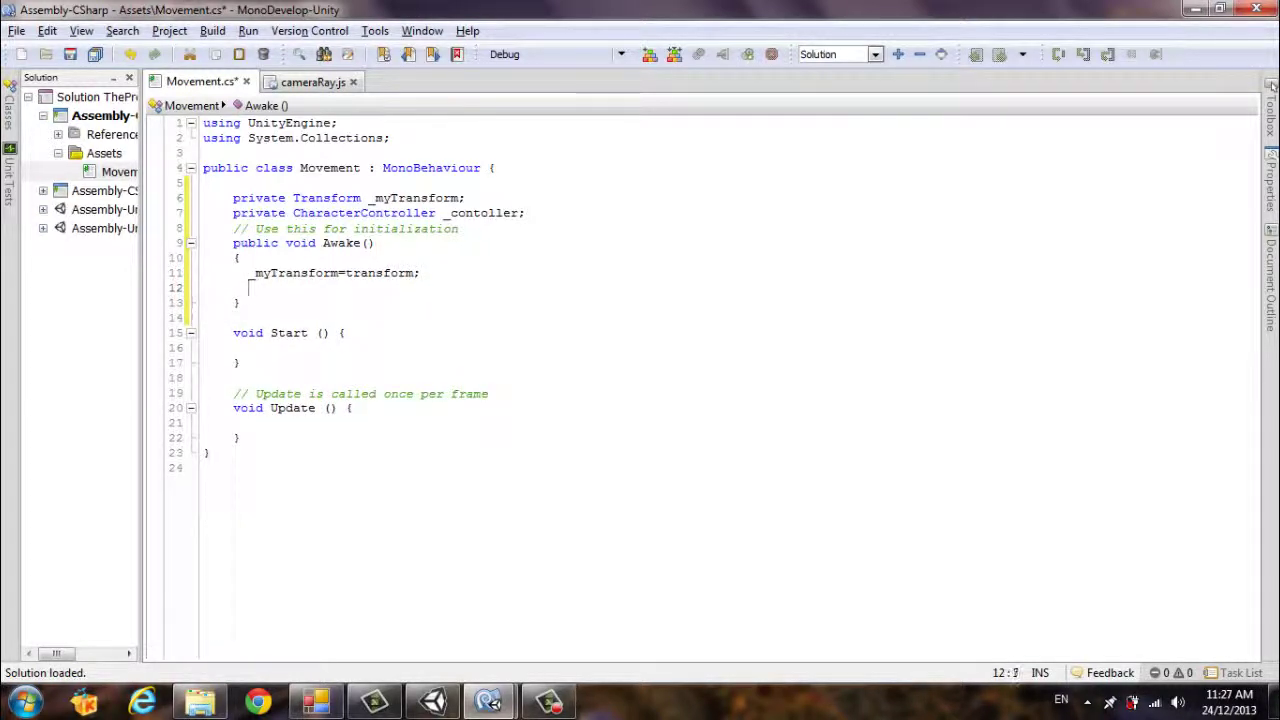
type("_co")
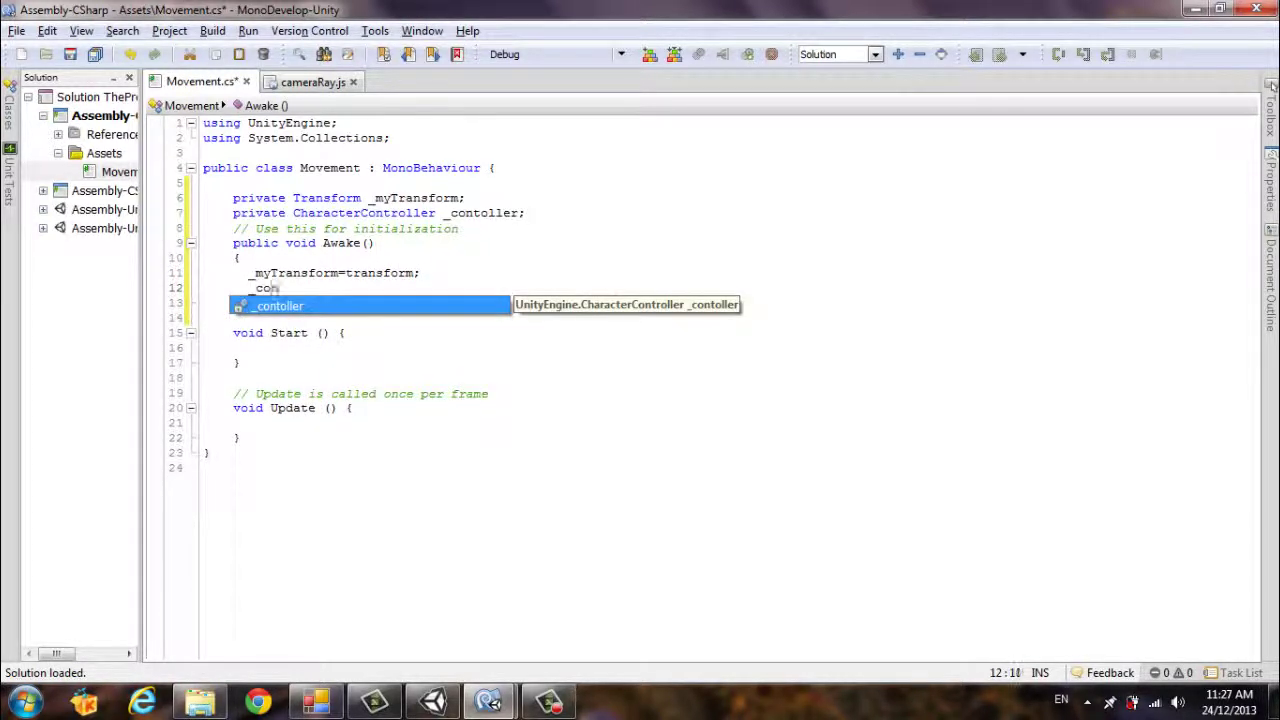
type("ntroll")
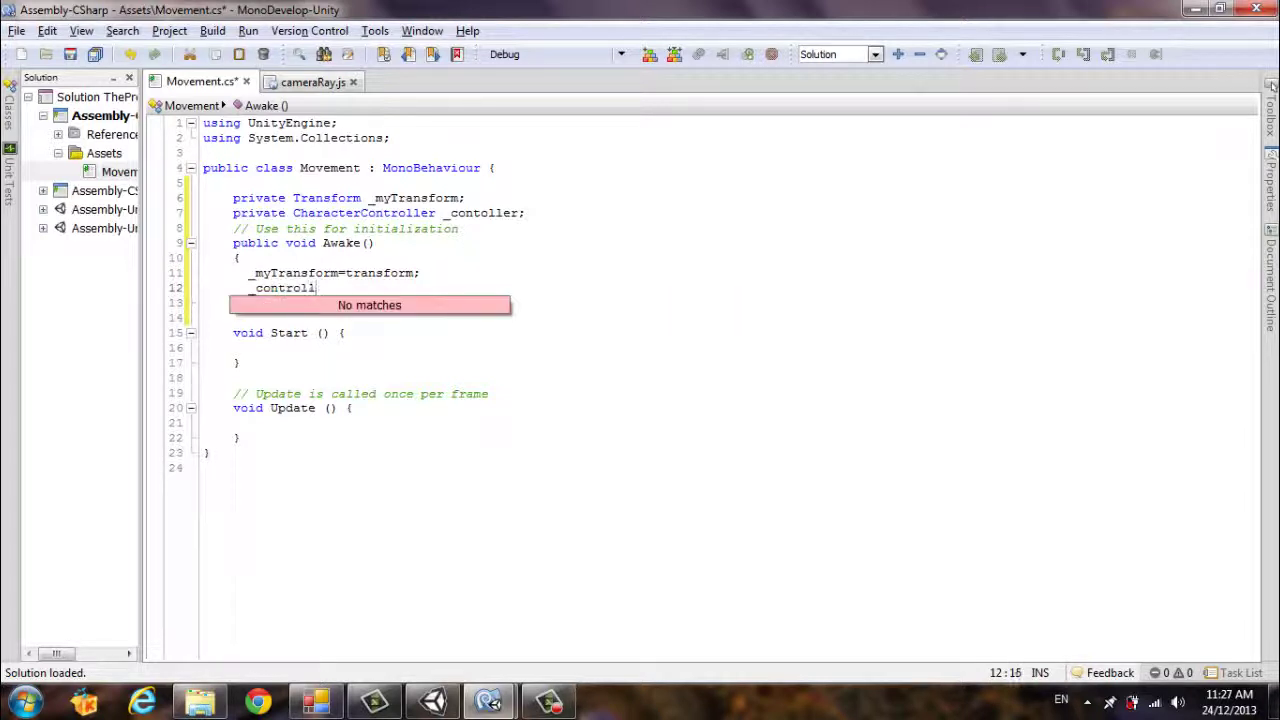
type("er=")
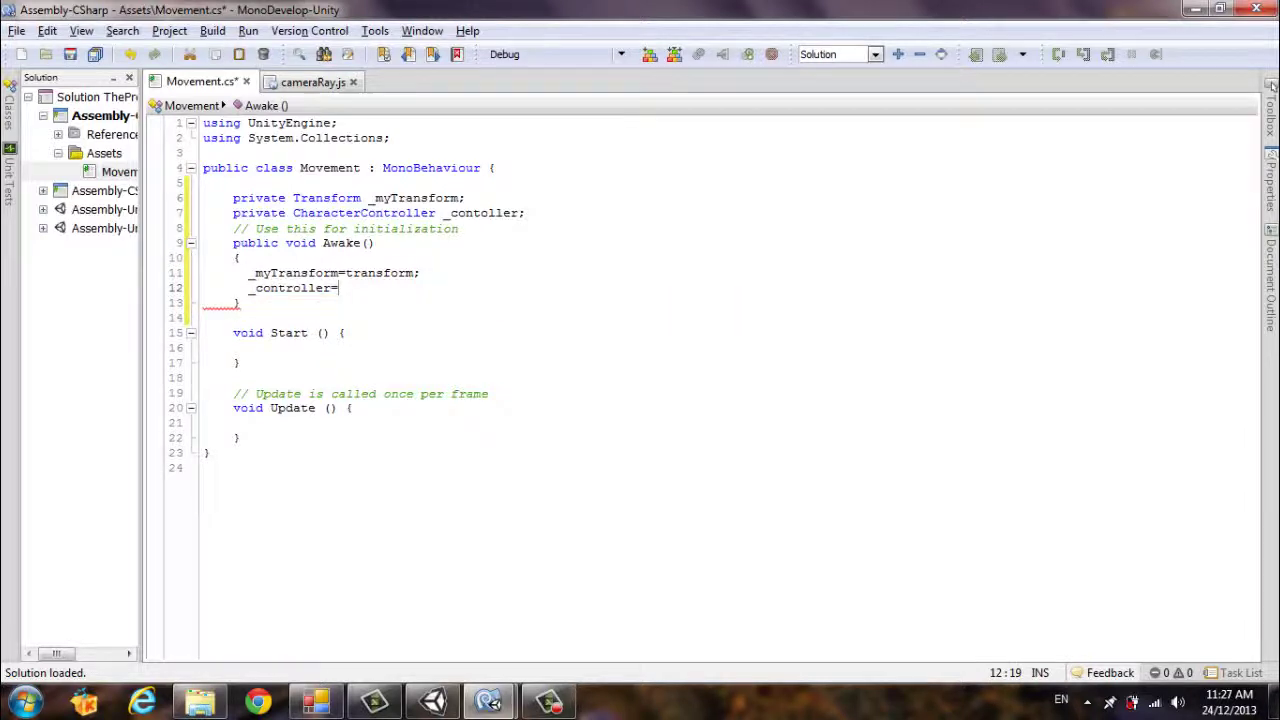
type("GetC")
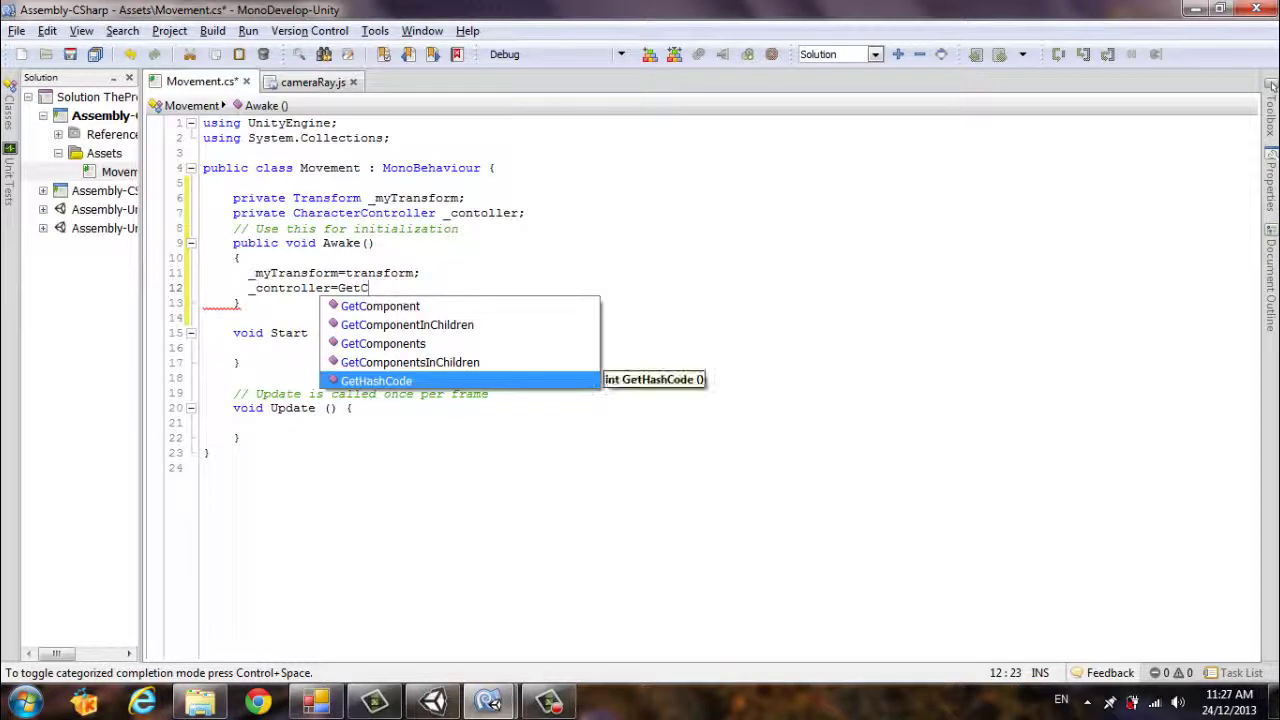
key("Up")
key("Up")
key("Up")
key("Up")
key("Return")
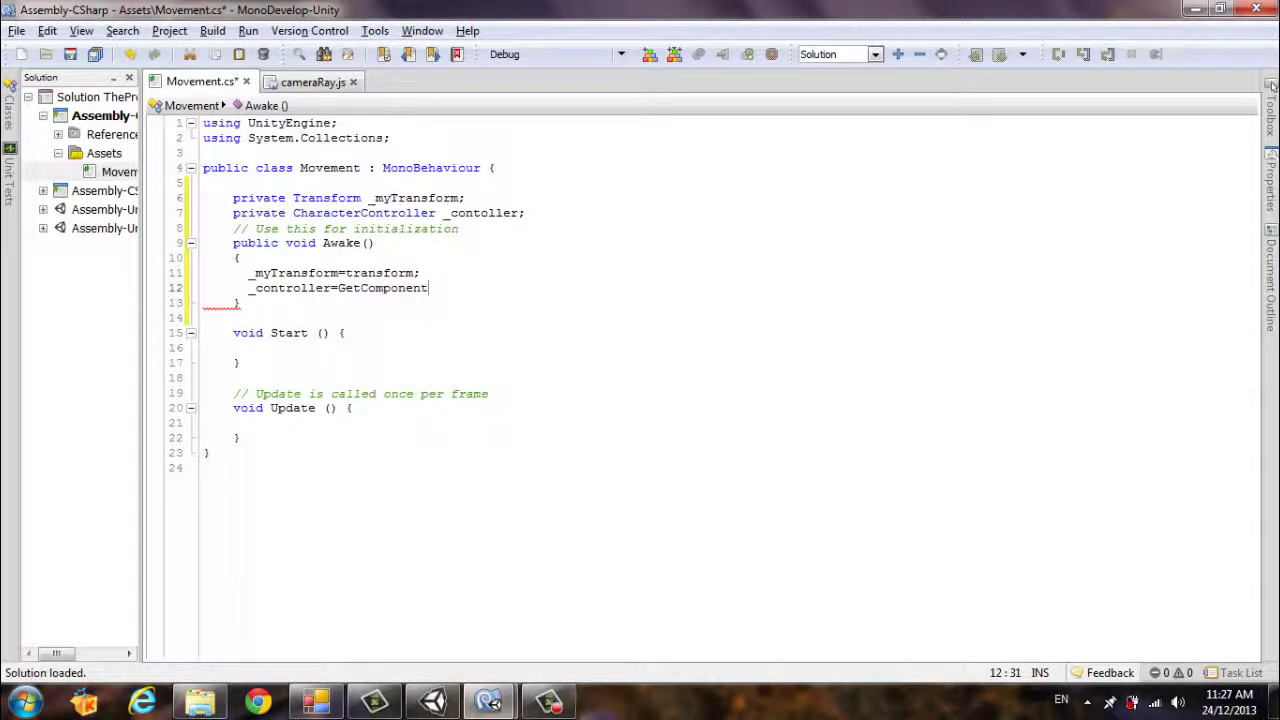
type("<Cha")
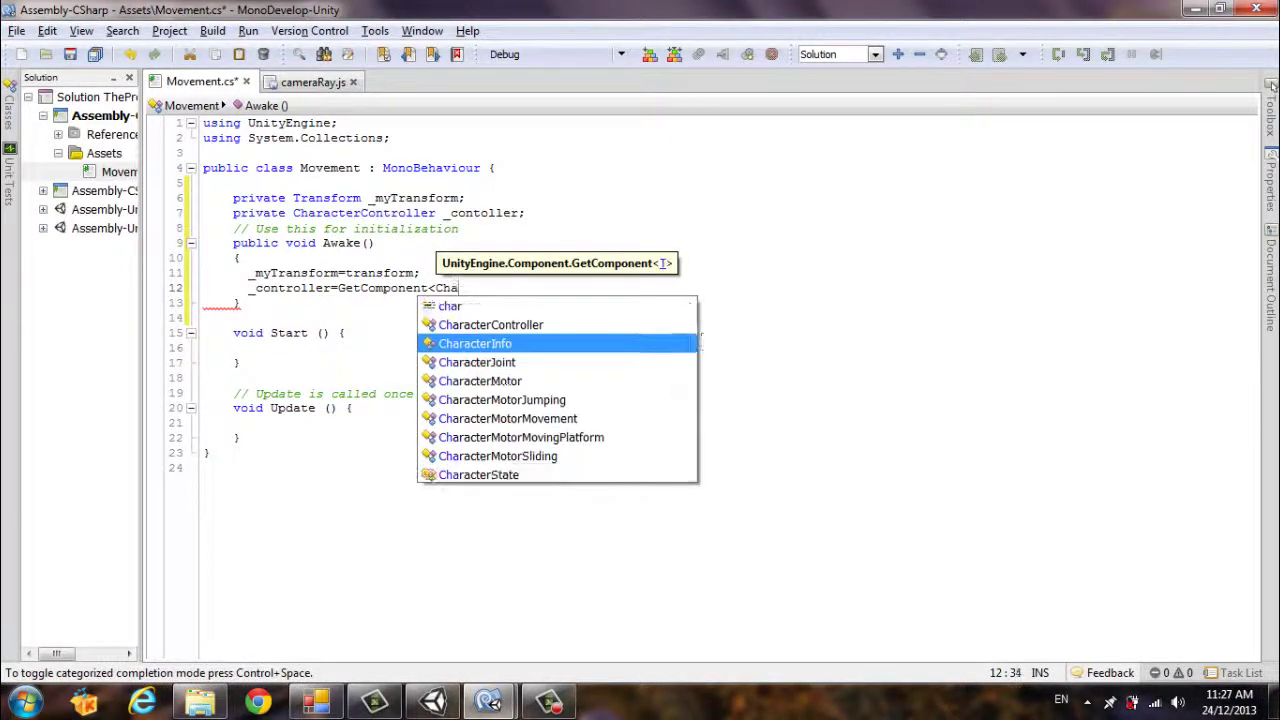
key("Up")
key("Return")
type(">")
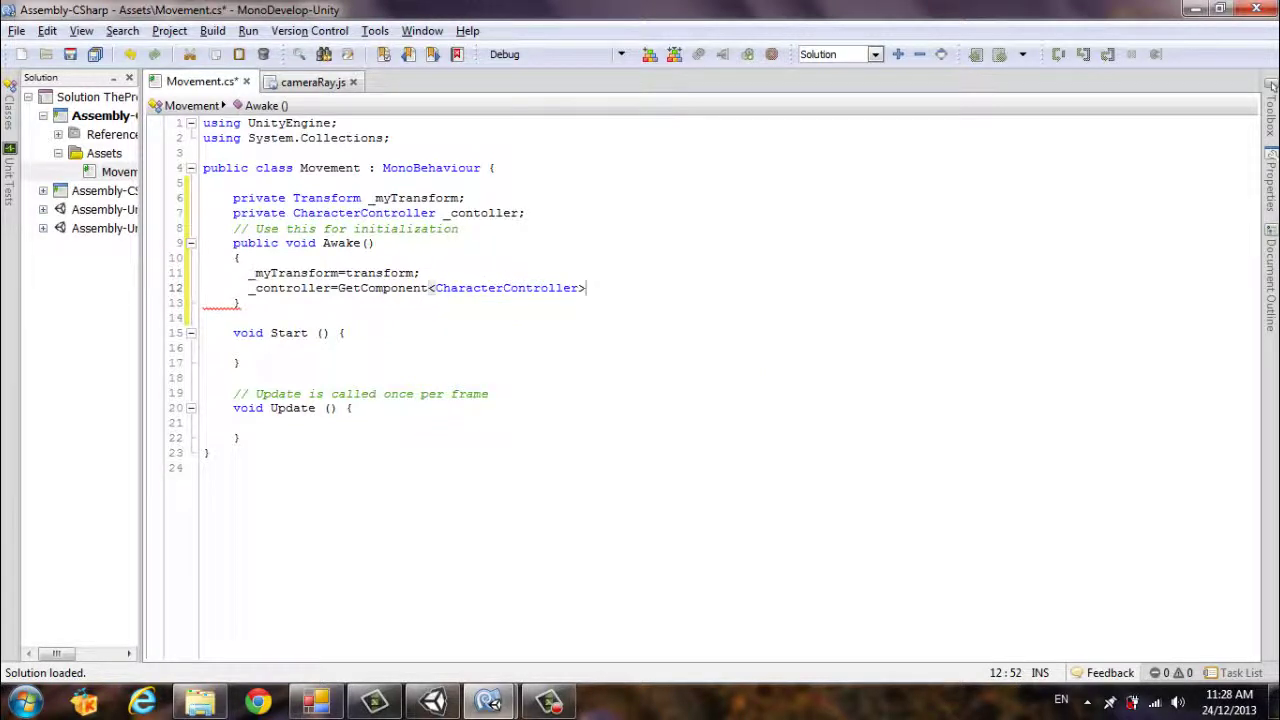
type("();")
Step: Insert a public float movement field set to 5 above the private fields
left_click(265, 186)
key("Return")
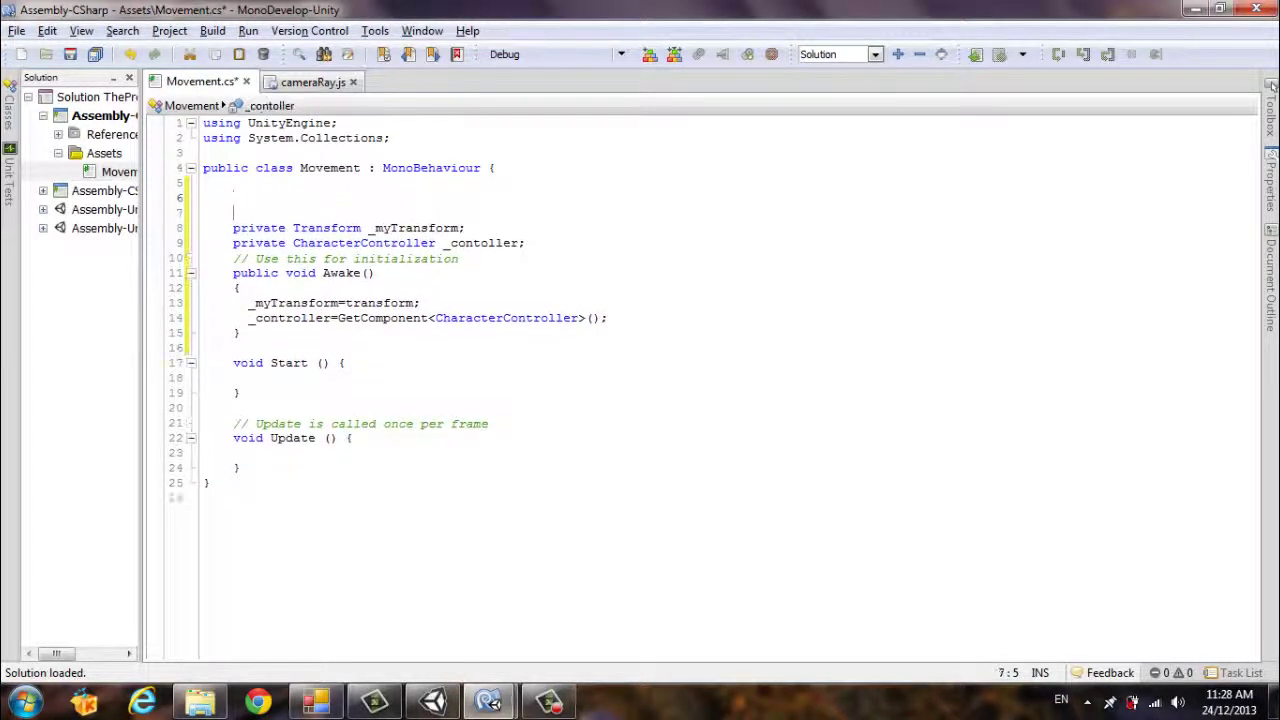
key("Return")
type("public ")
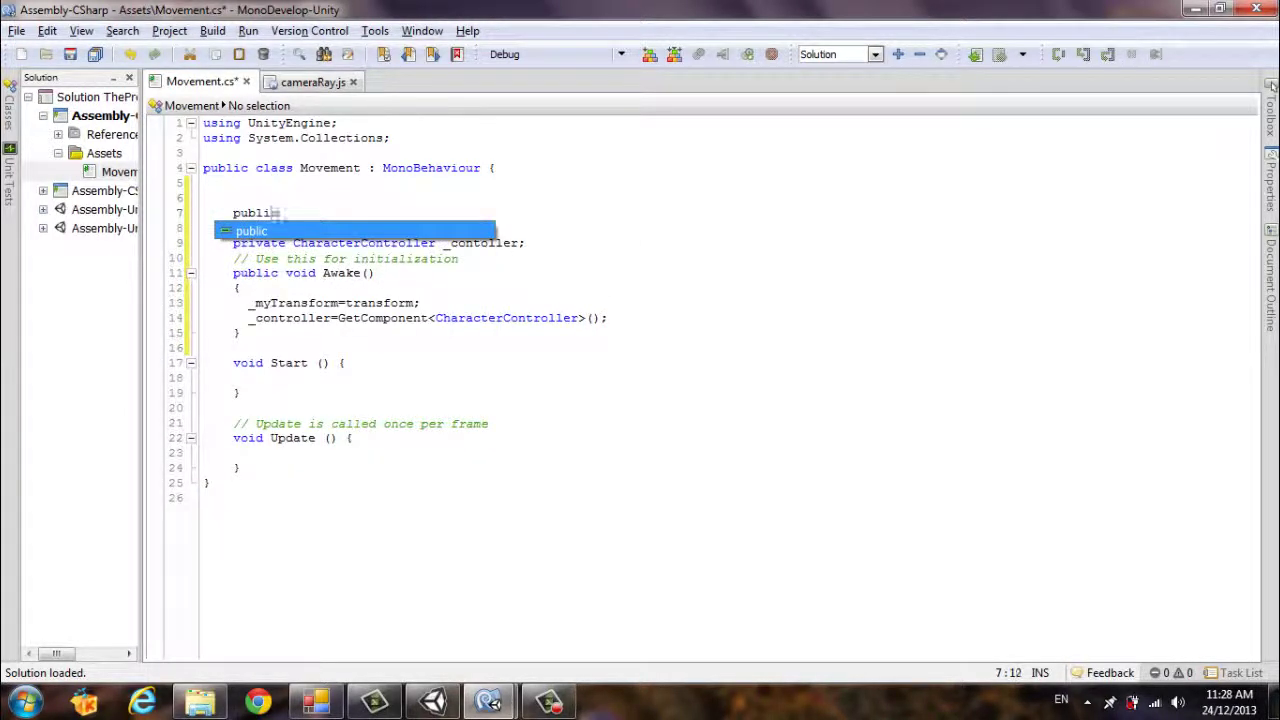
type("floa")
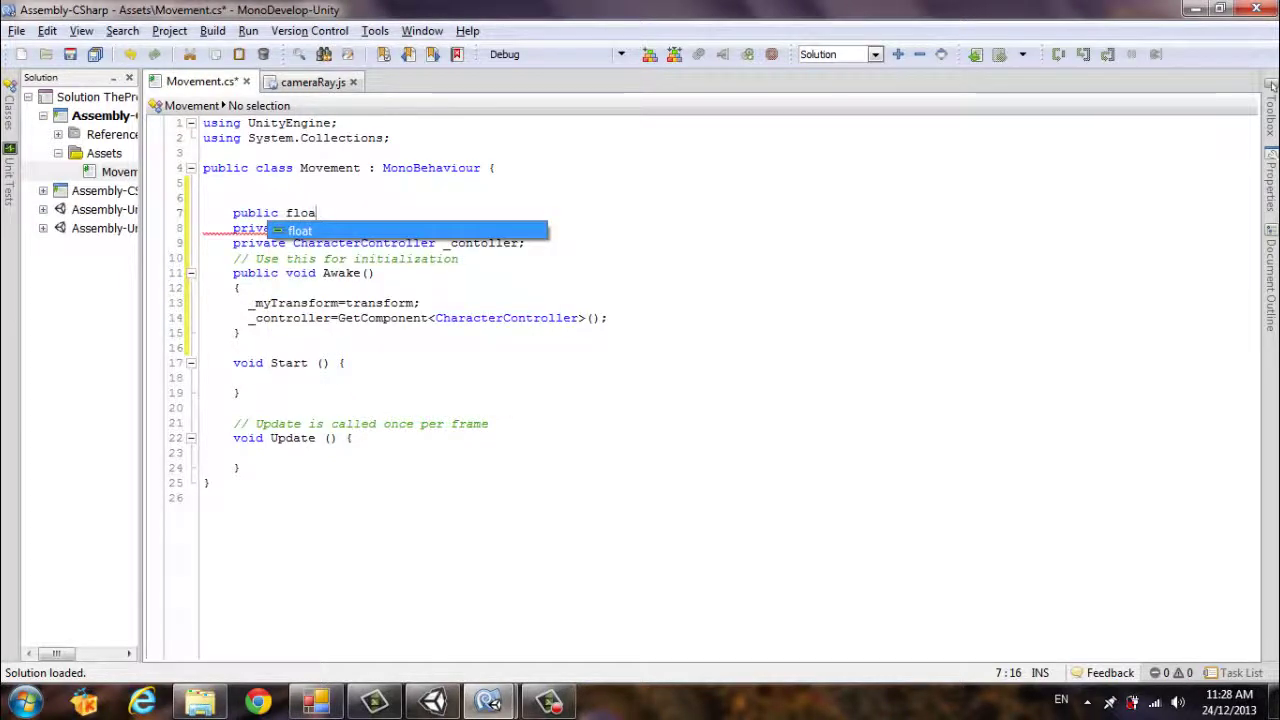
type("t move")
type("mveme")
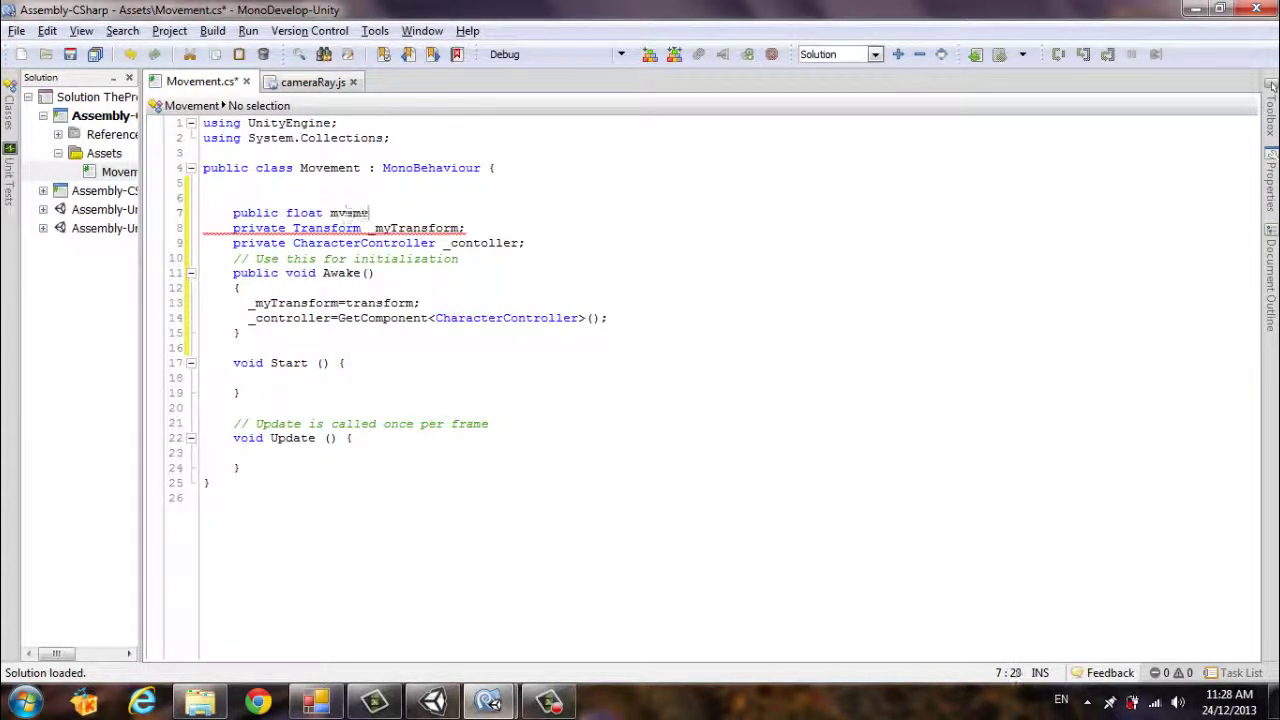
type("o")
type("vement")
type("=5;")
Step: Add the public float rotateSpeed field and rename the first field to movementSpeed
key("Return")
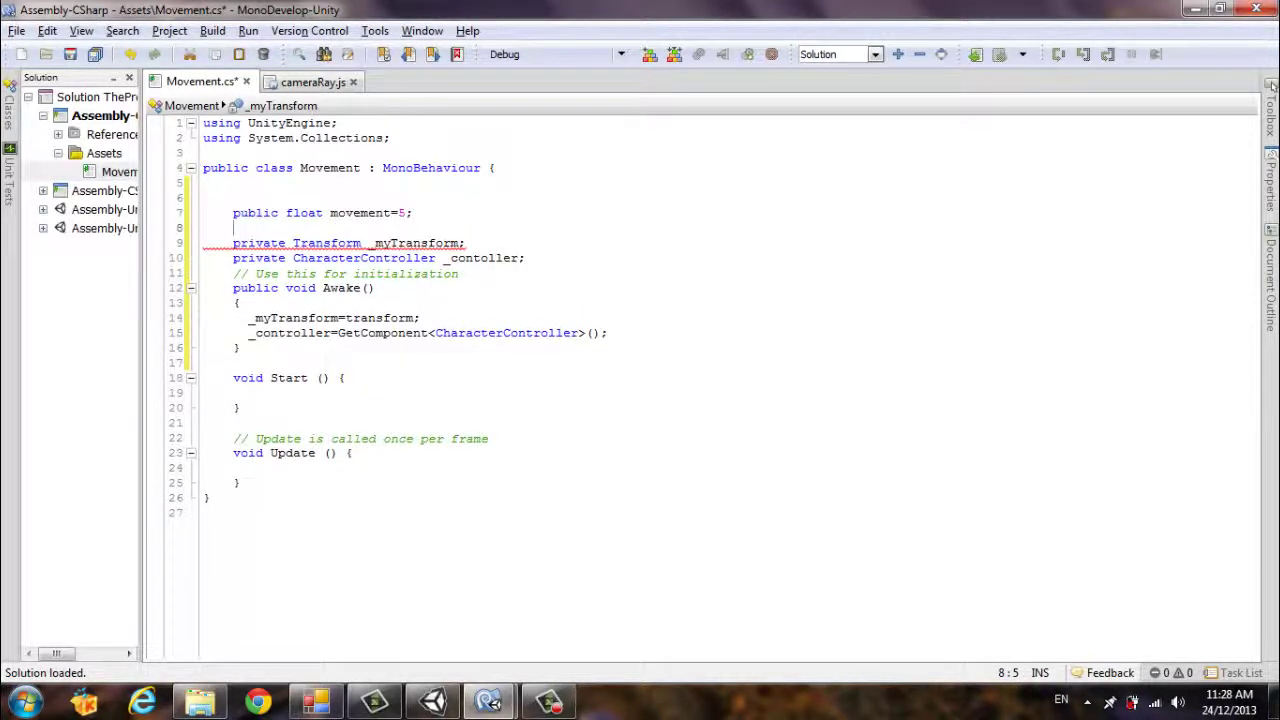
type("public flo")
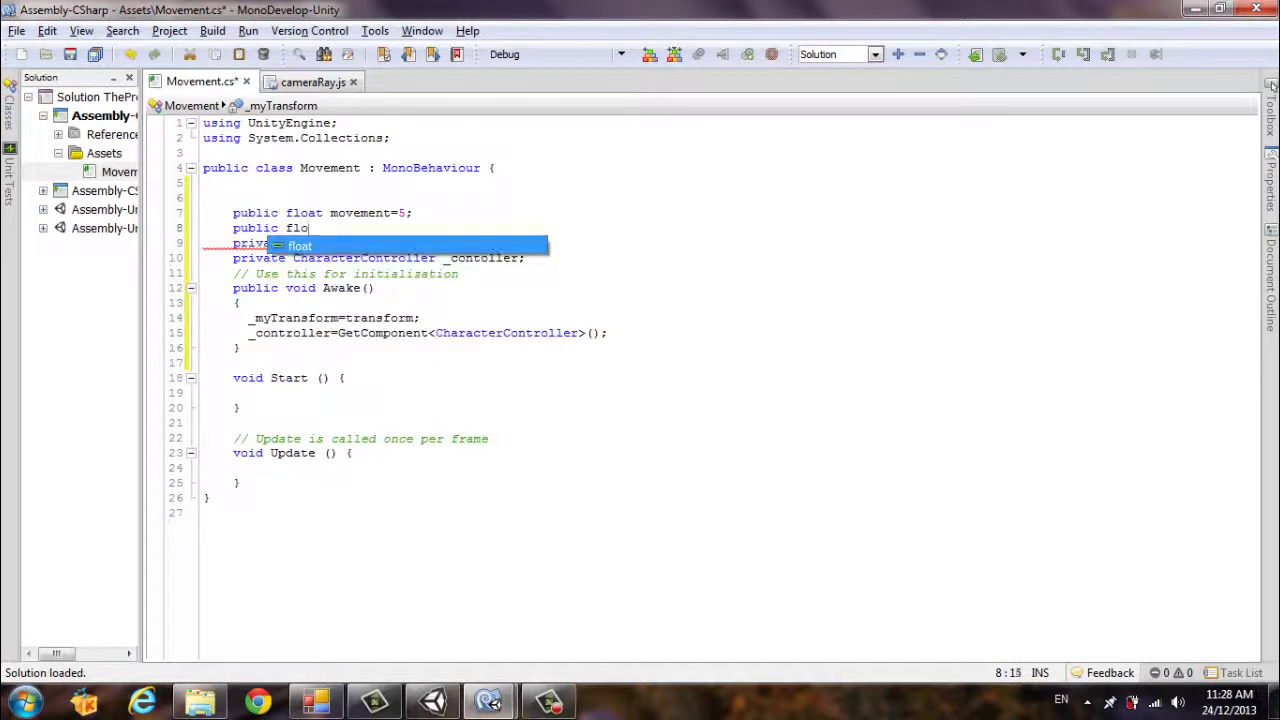
type("at r")
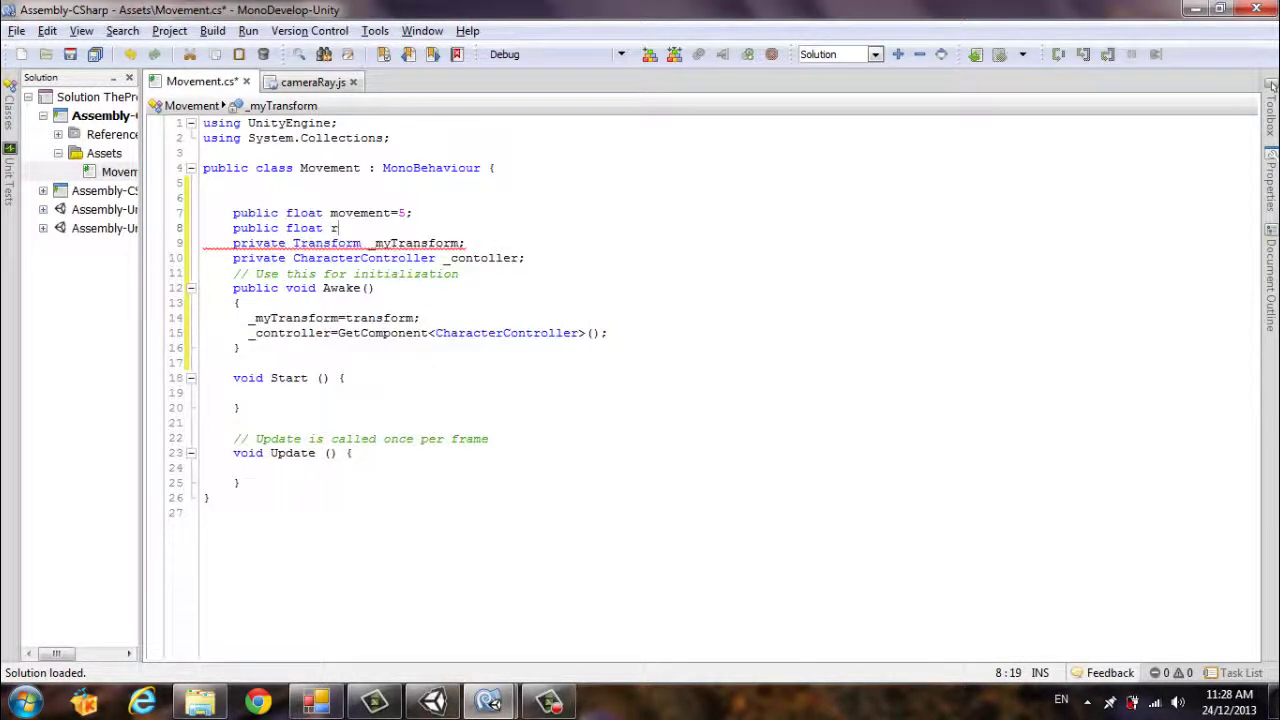
type("otat")
type("e")
key("Up")
key("Right")
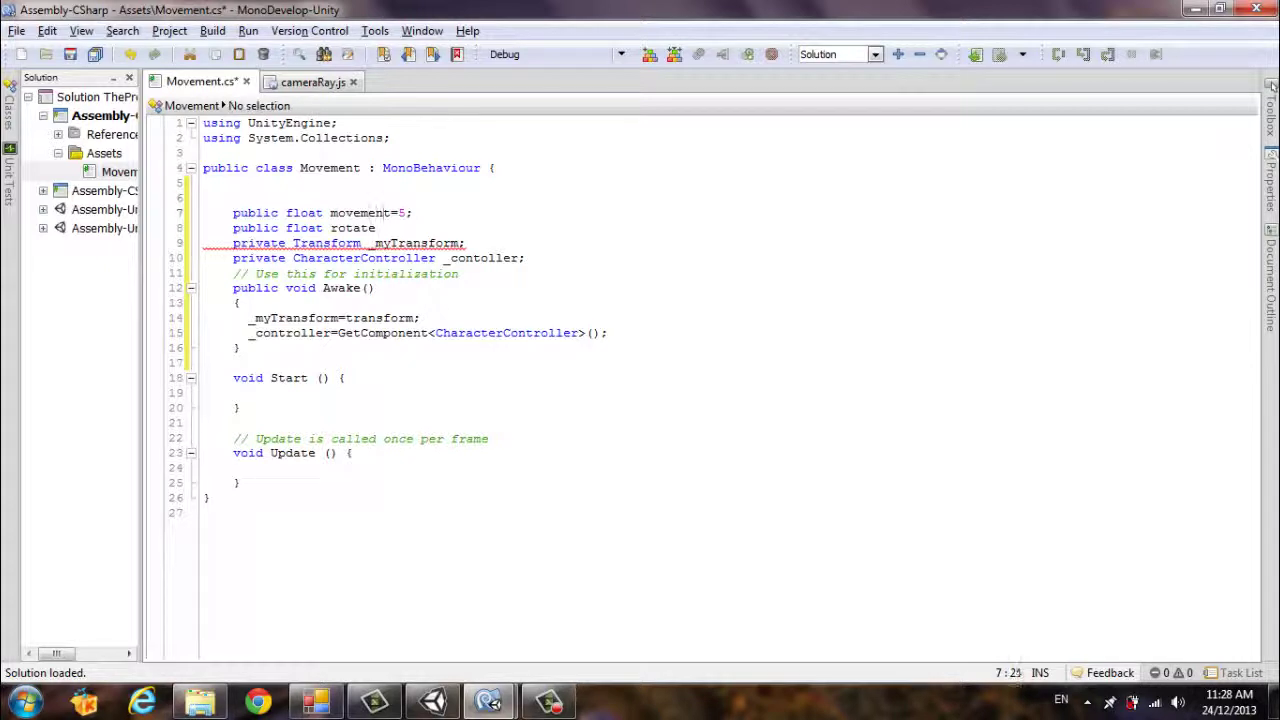
key("Right")
type("Speed")
key("Down")
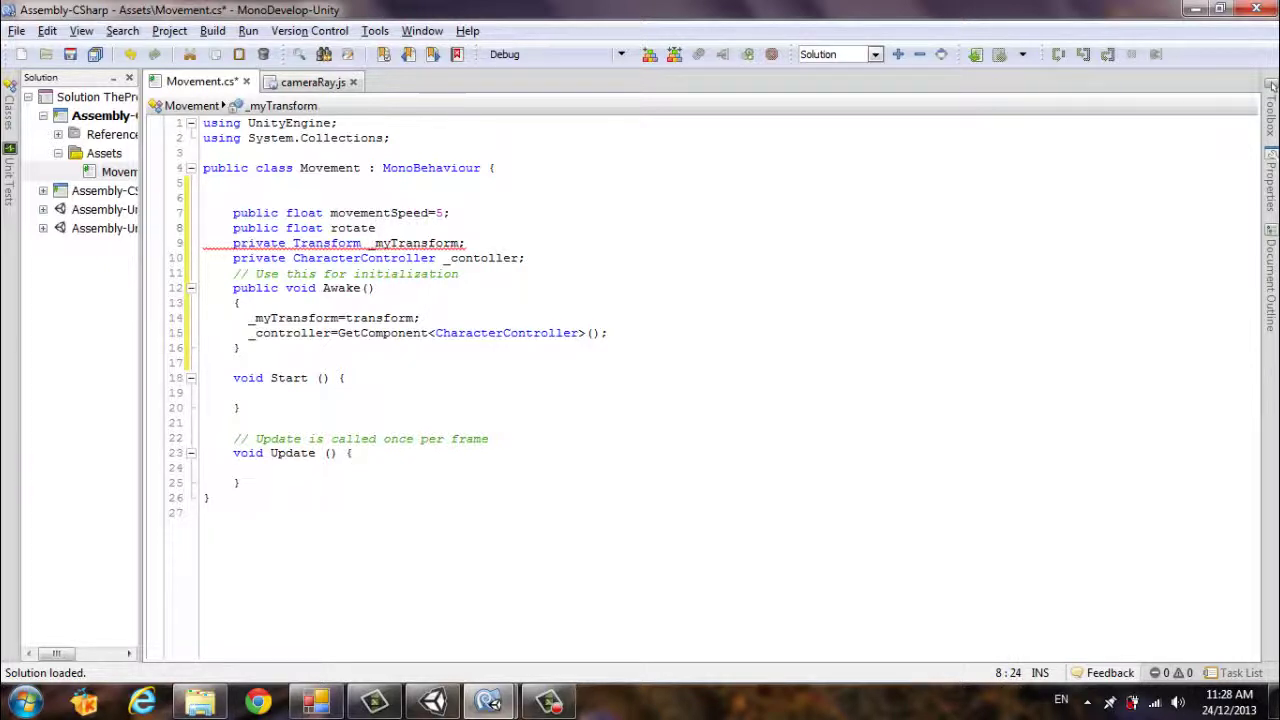
type("Speed=10;")
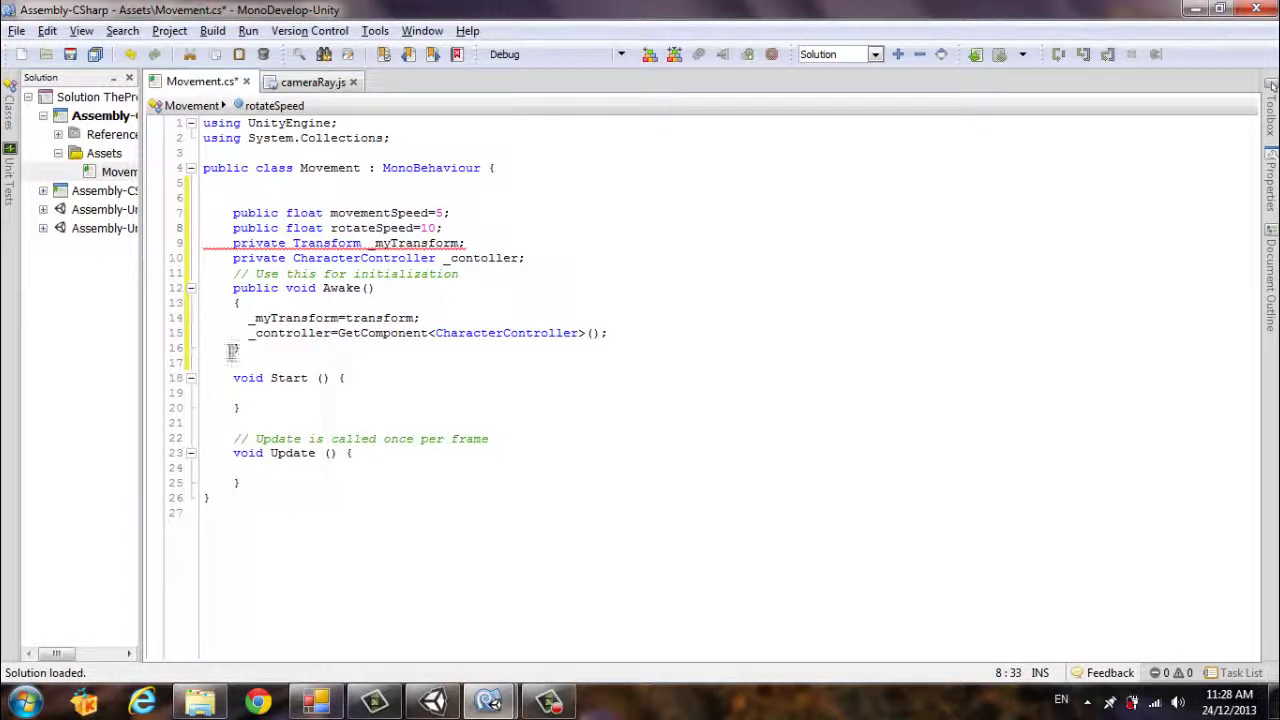
left_click(276, 399)
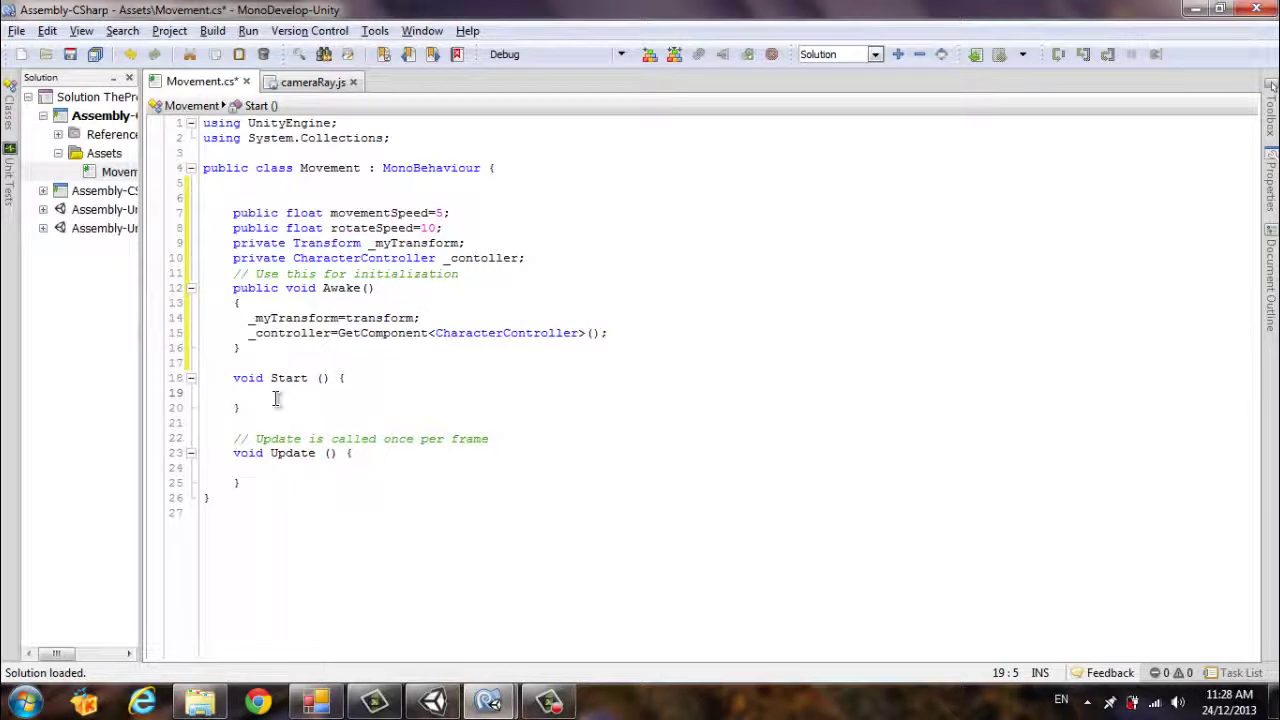
left_click(292, 472)
Step: Add a new public void turning() method with an empty body below Update
left_click(255, 483)
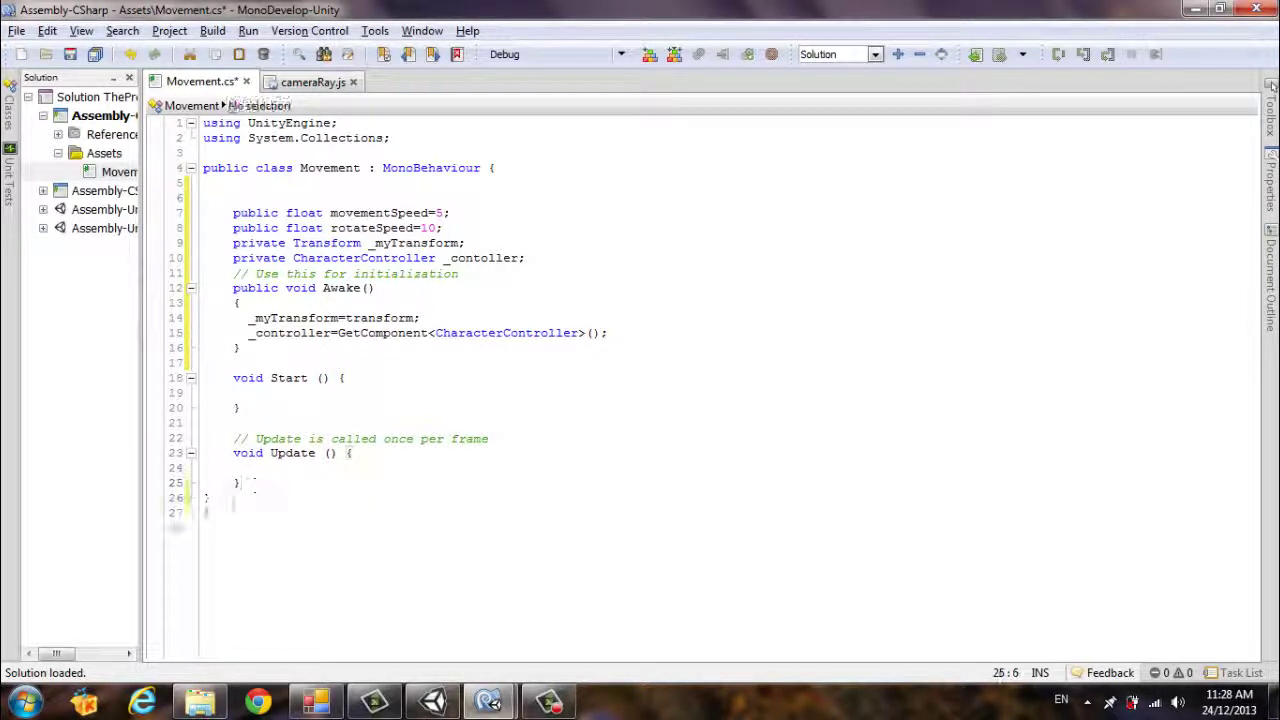
key("Return")
key("Return")
type("public ")
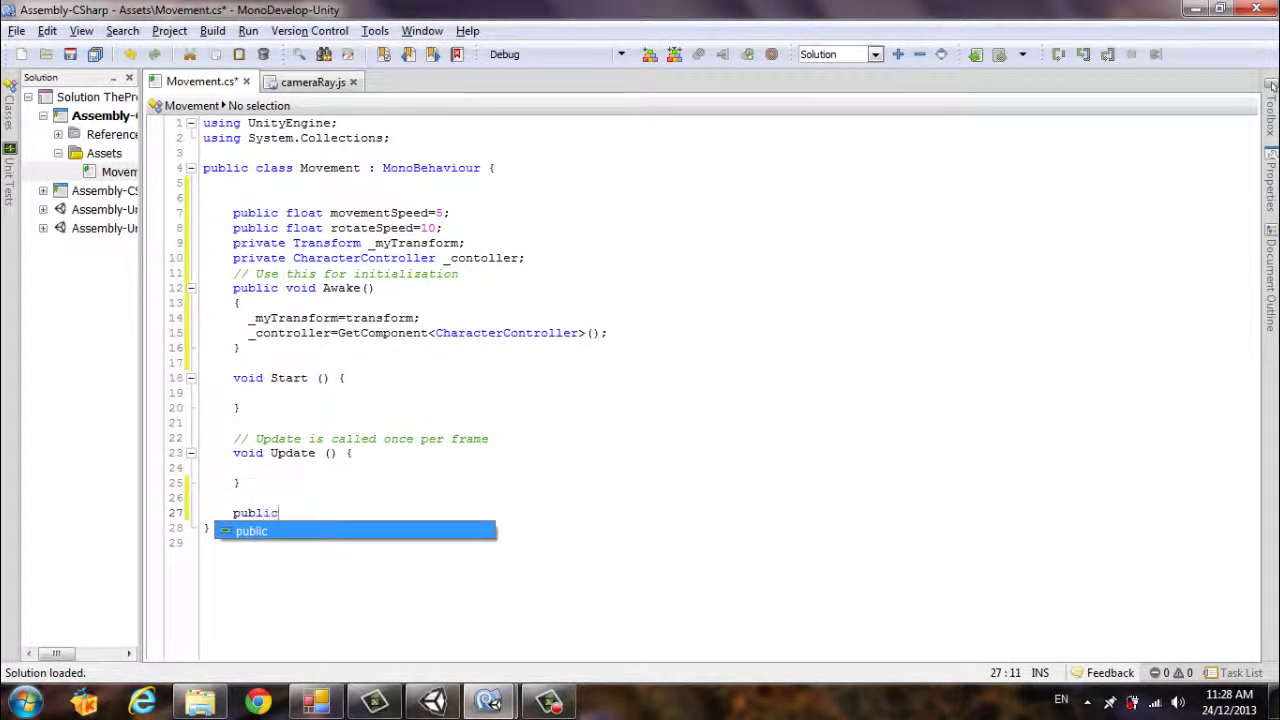
type("void turning")
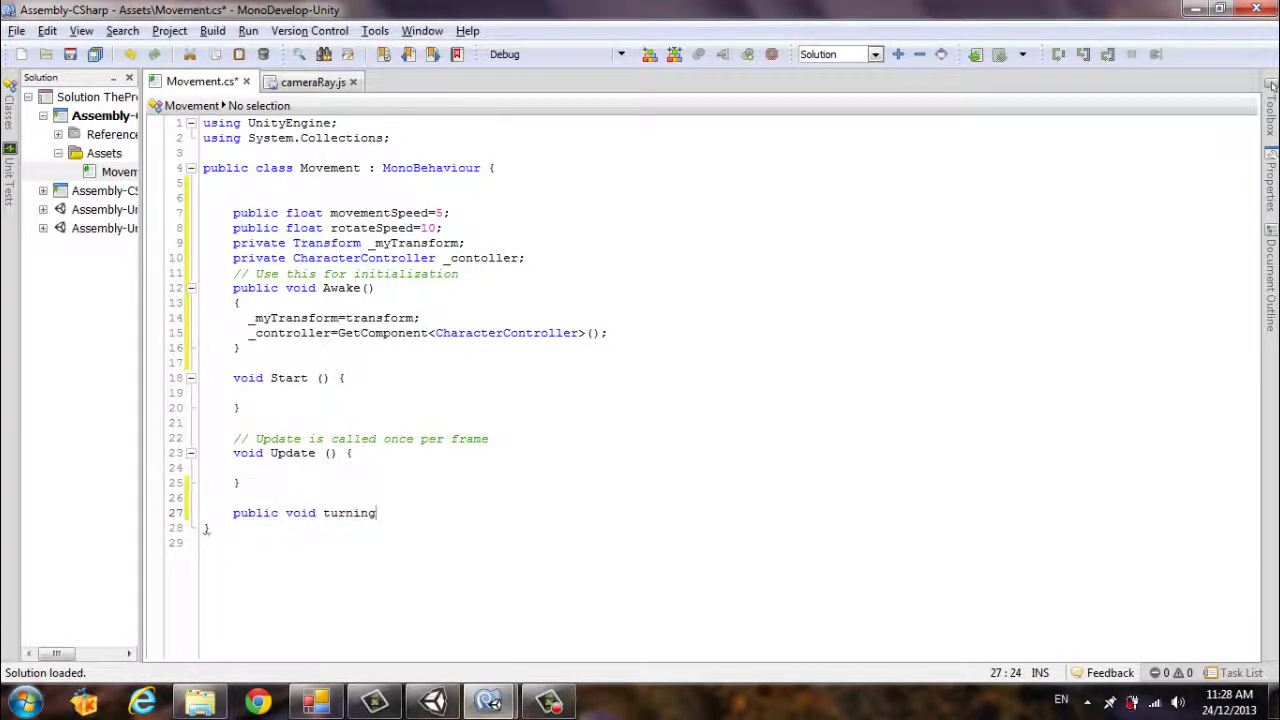
key("Return")
type("{")
key("Return")
key("Return")
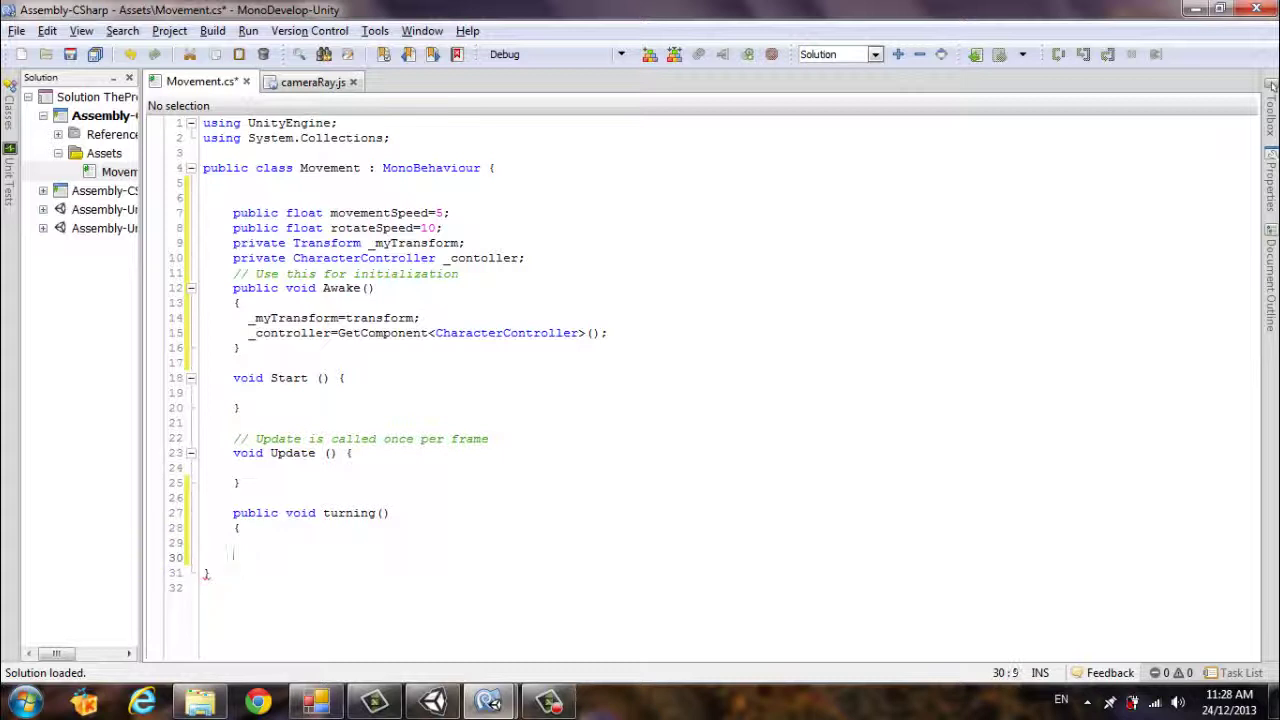
type("}")
key("Up")
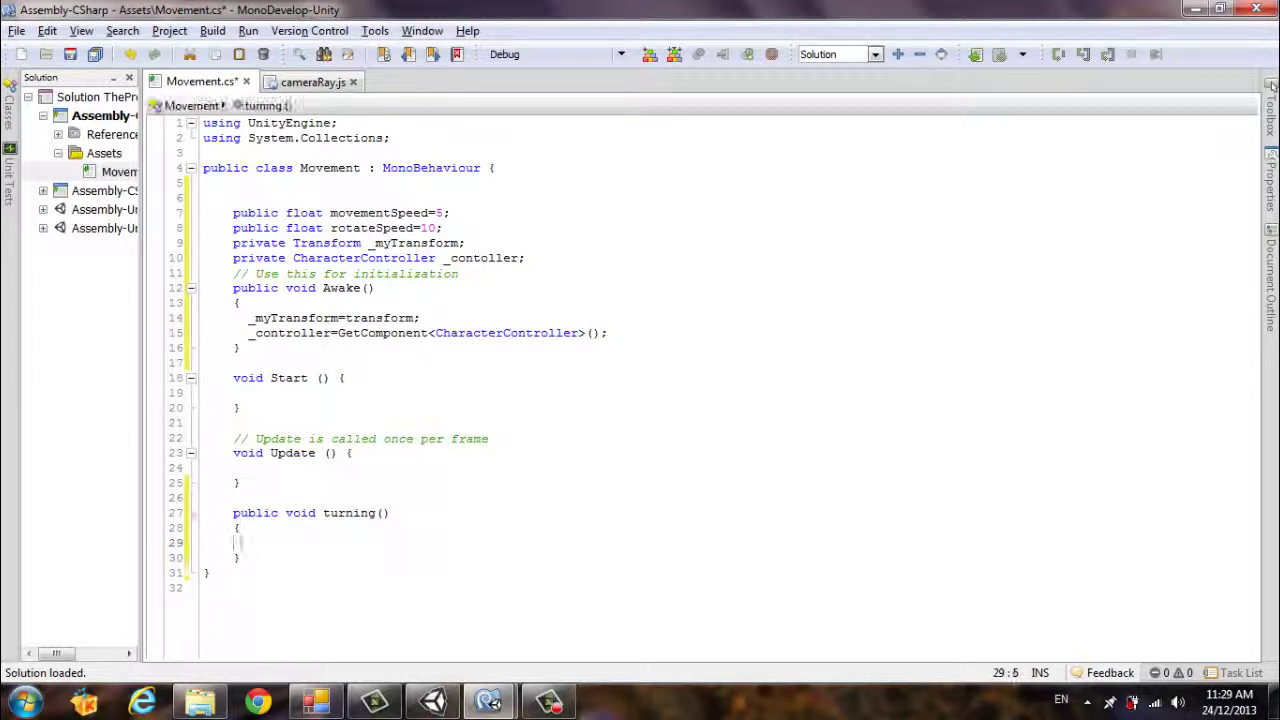
Step: Begin turning's condition as if(Mathf.Abs(Input.GetAxis("Horizontal")
type("if")
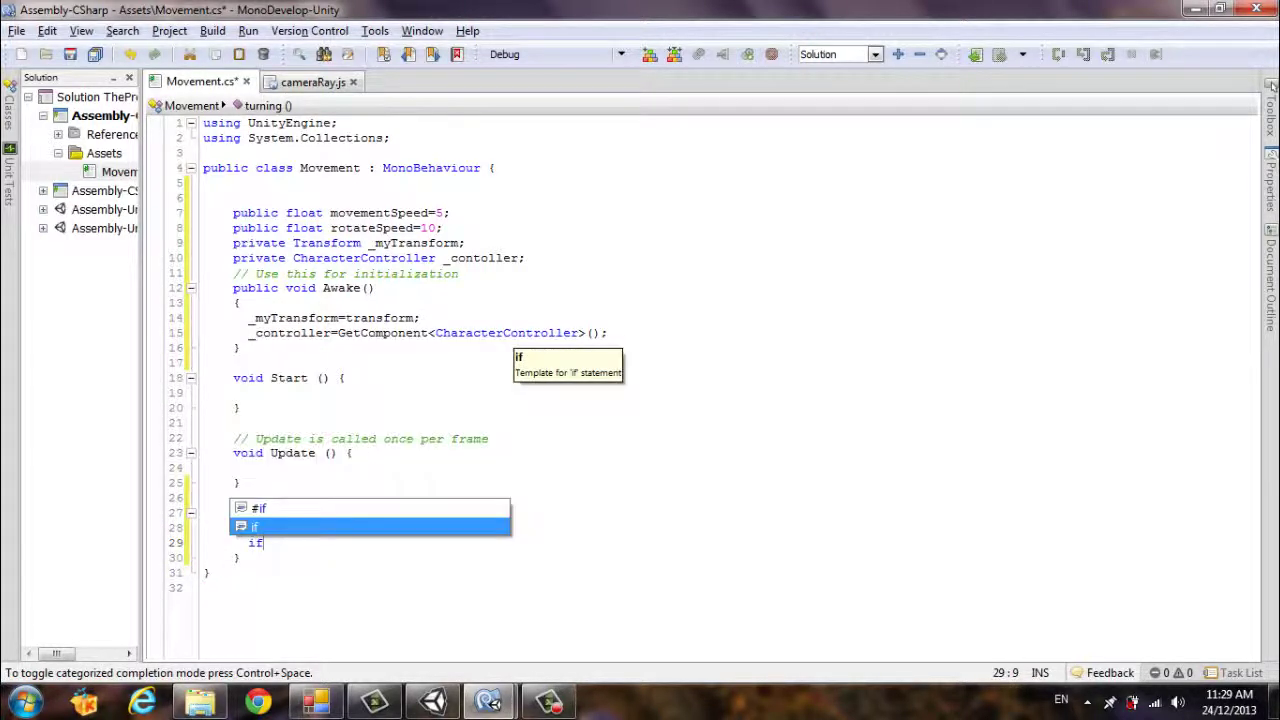
type("(Math")
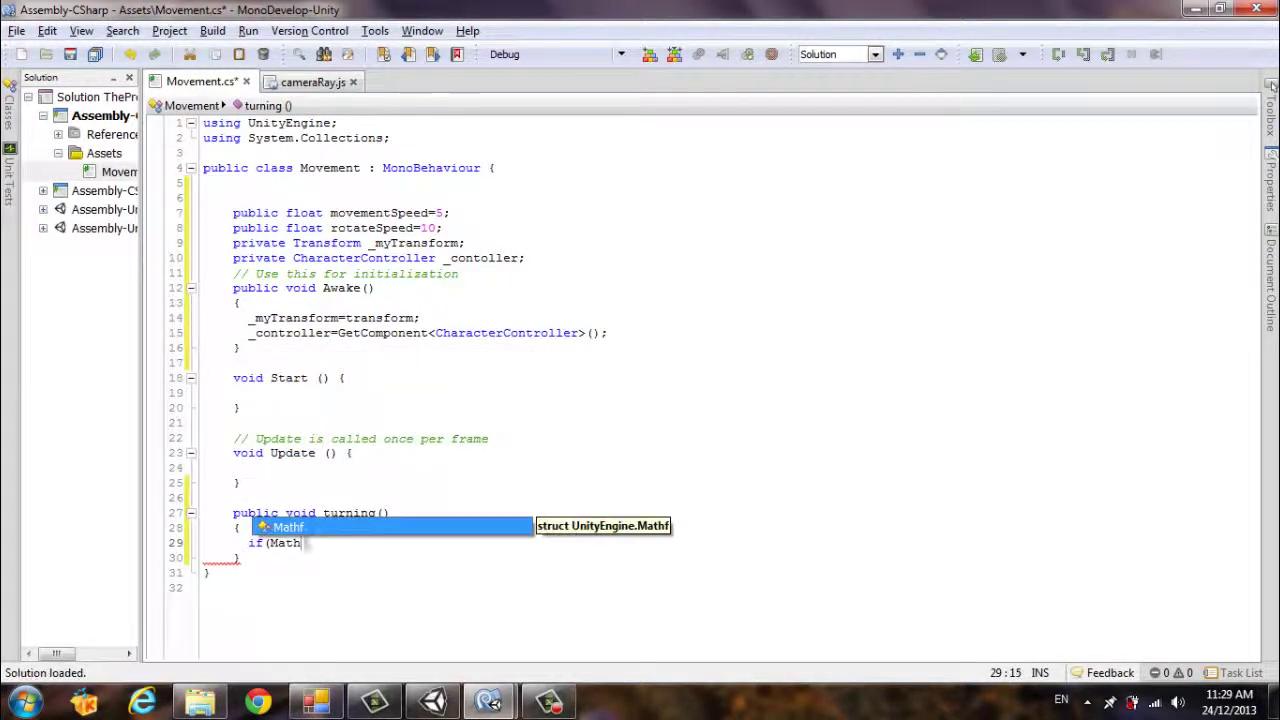
type("f.a")
key("Return")
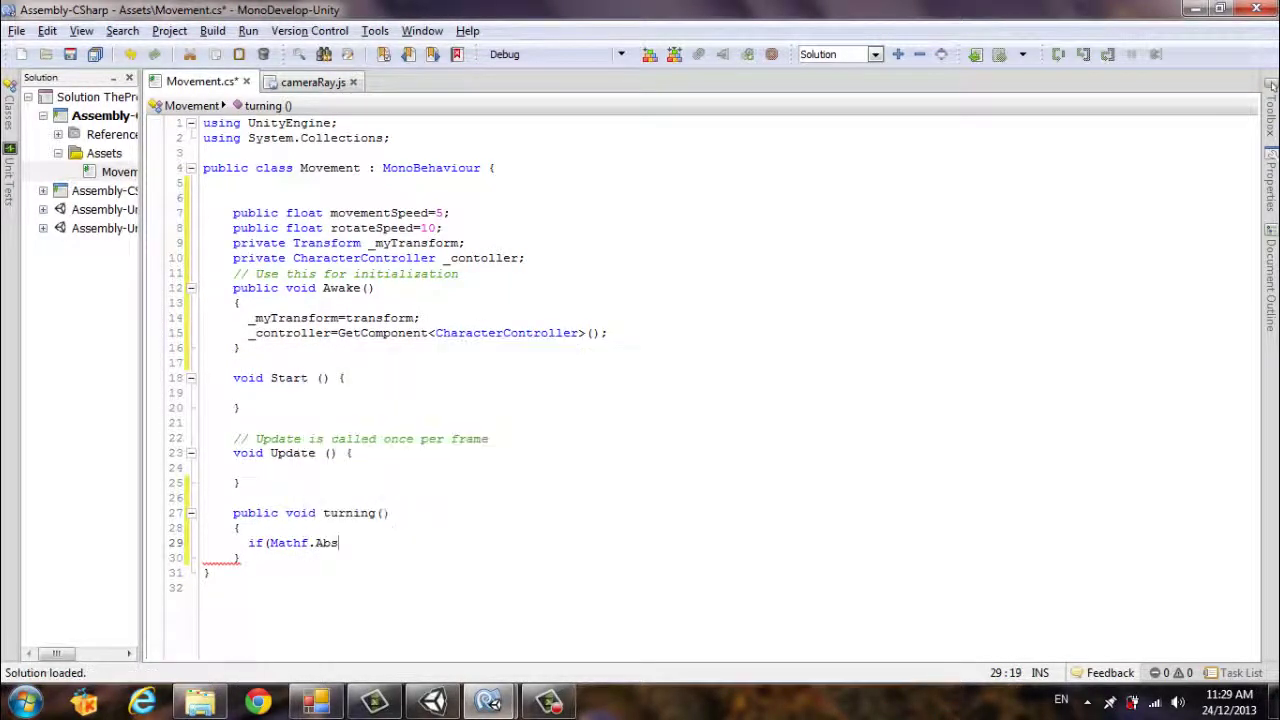
type("(")
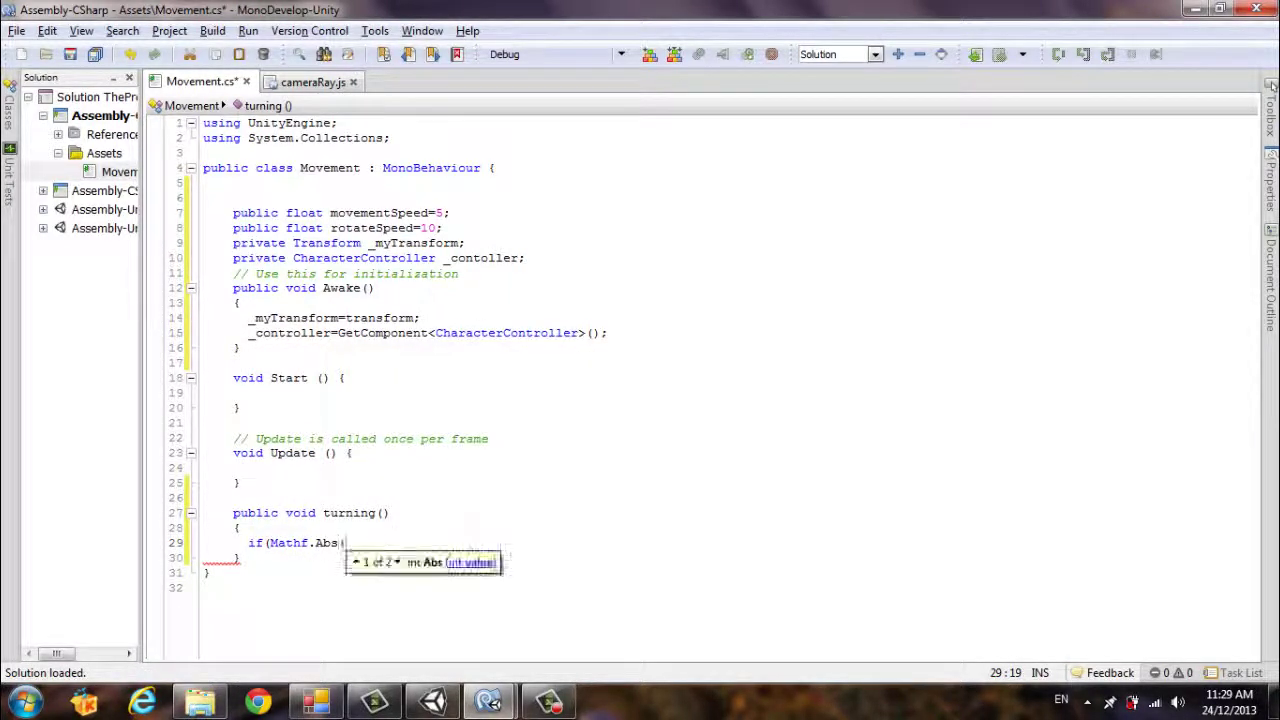
type("Inpo")
key("BackSpace")
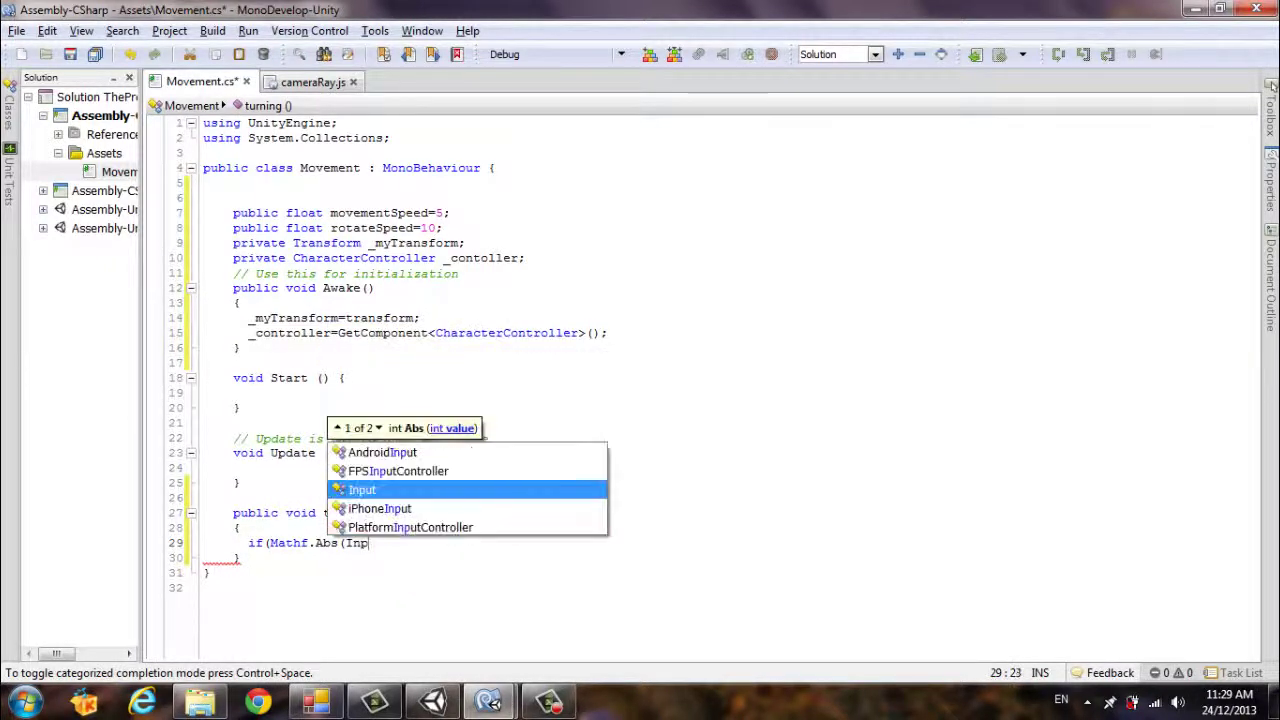
type("ut")
key("Return")
type(".")
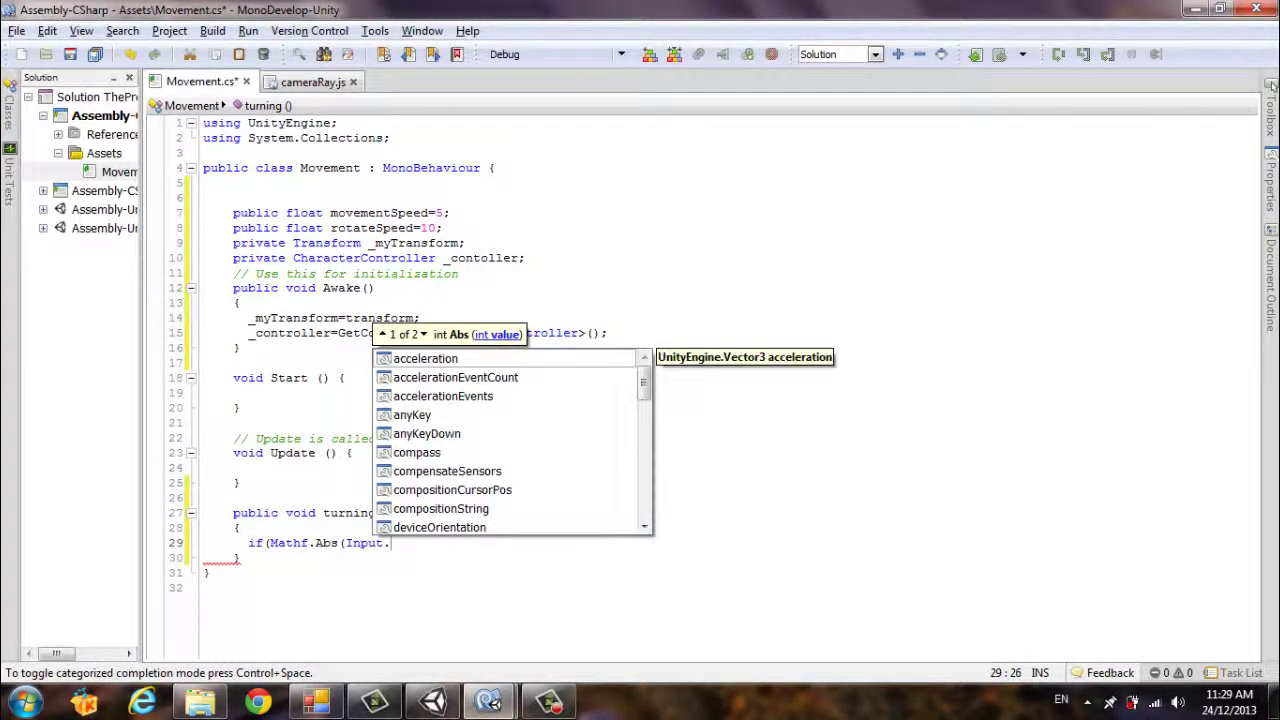
type("geta")
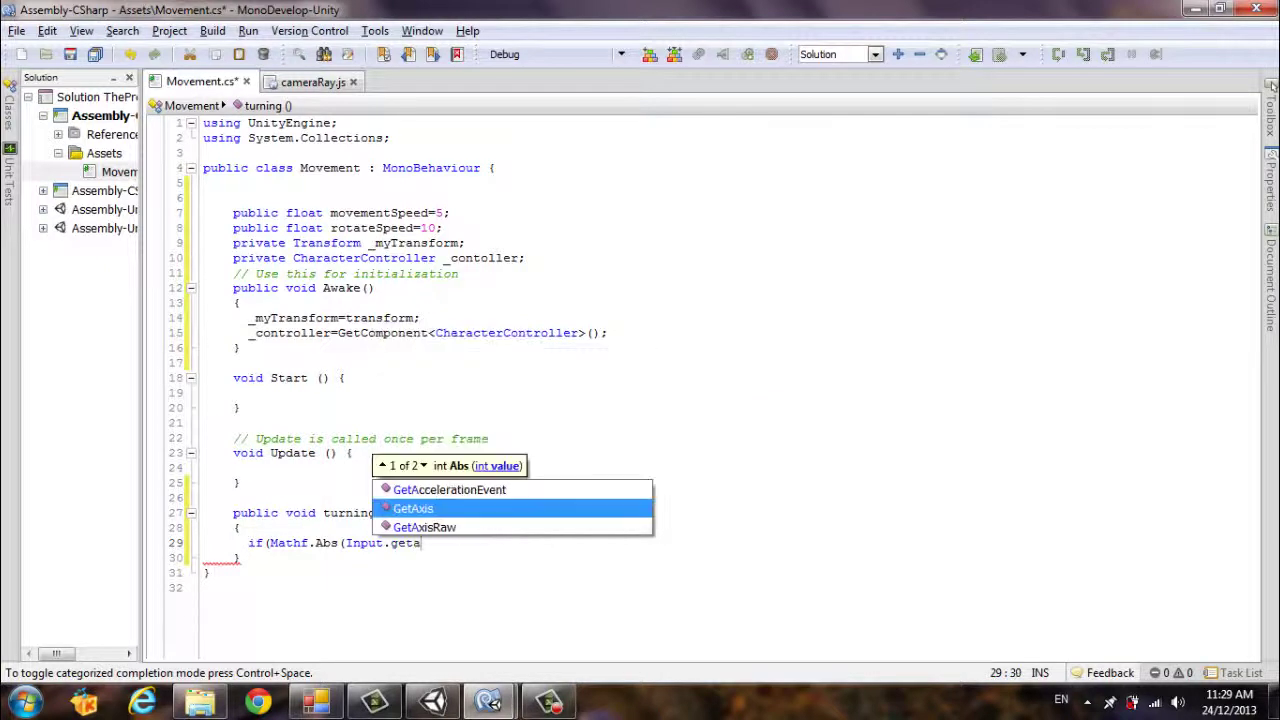
key("Return")
type("()")
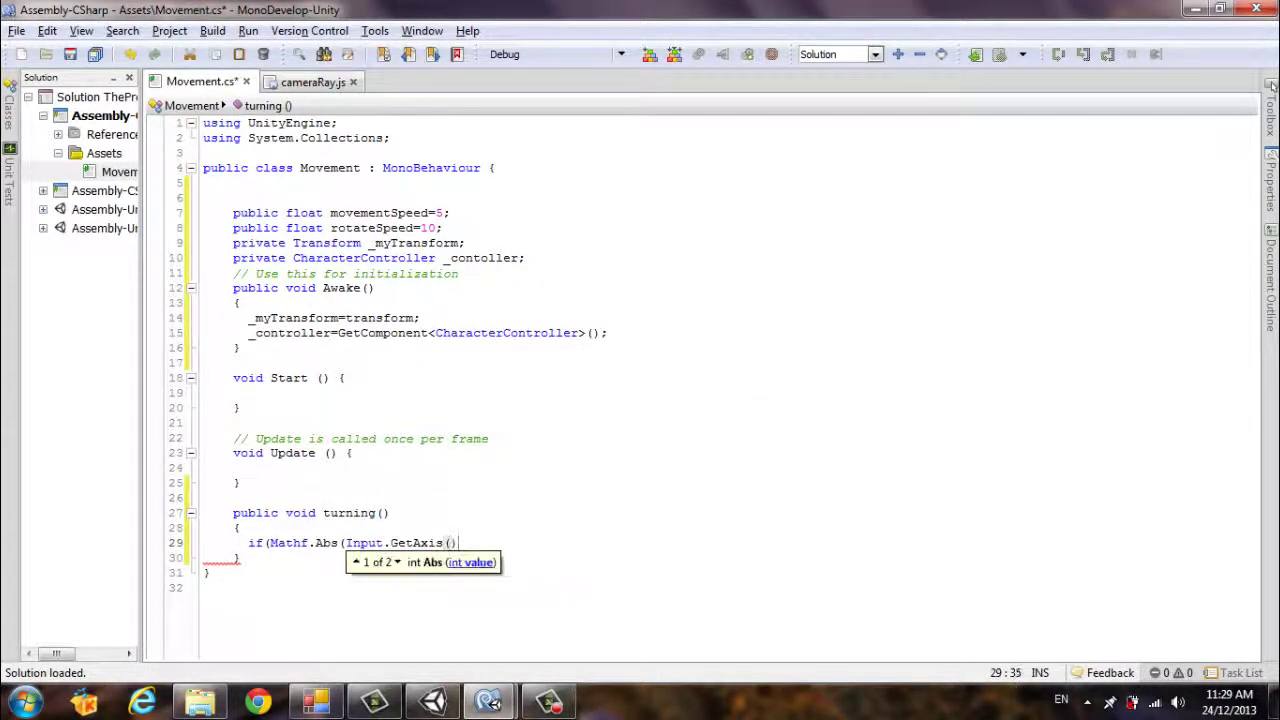
key("Escape")
key("Right")
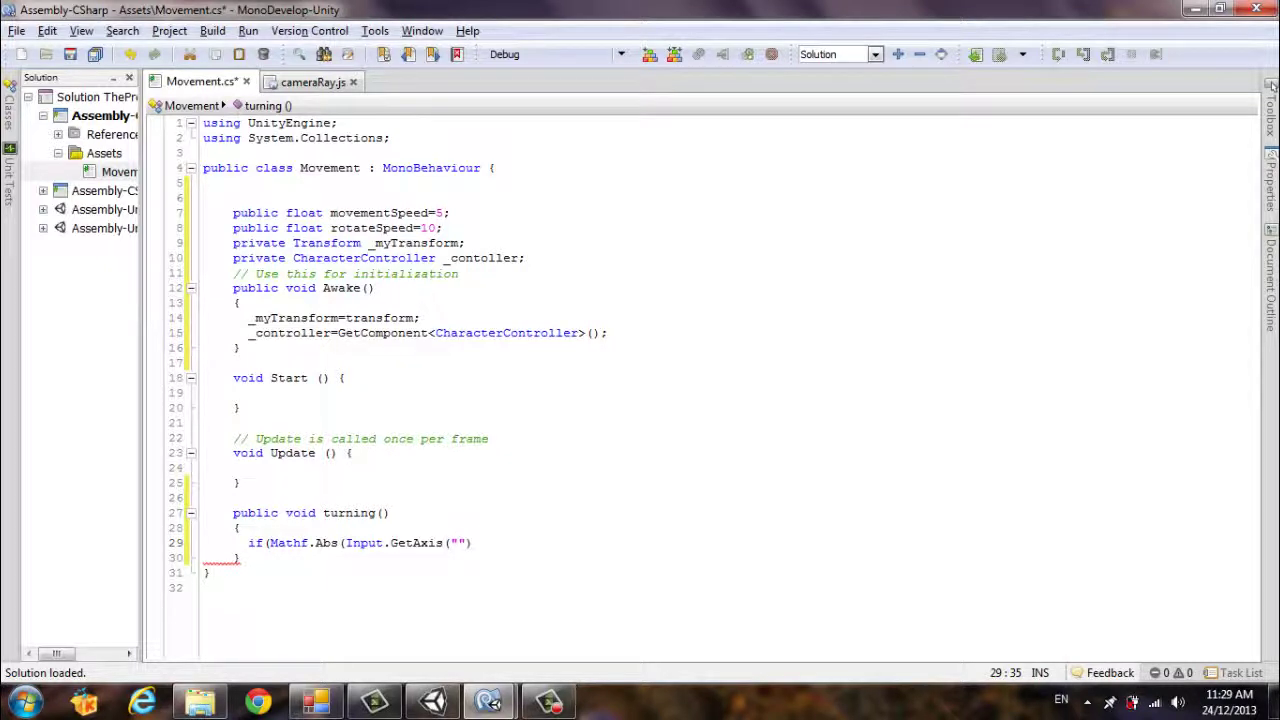
type("Horizontal")
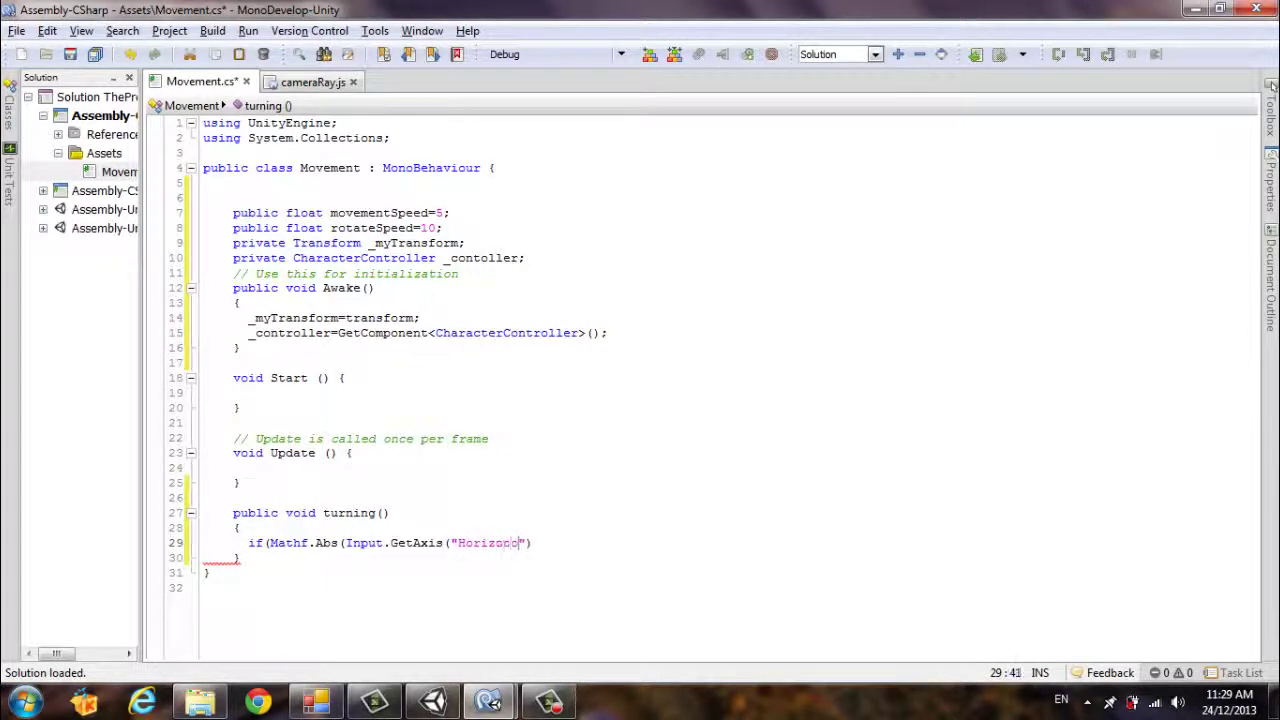
left_click(432, 701)
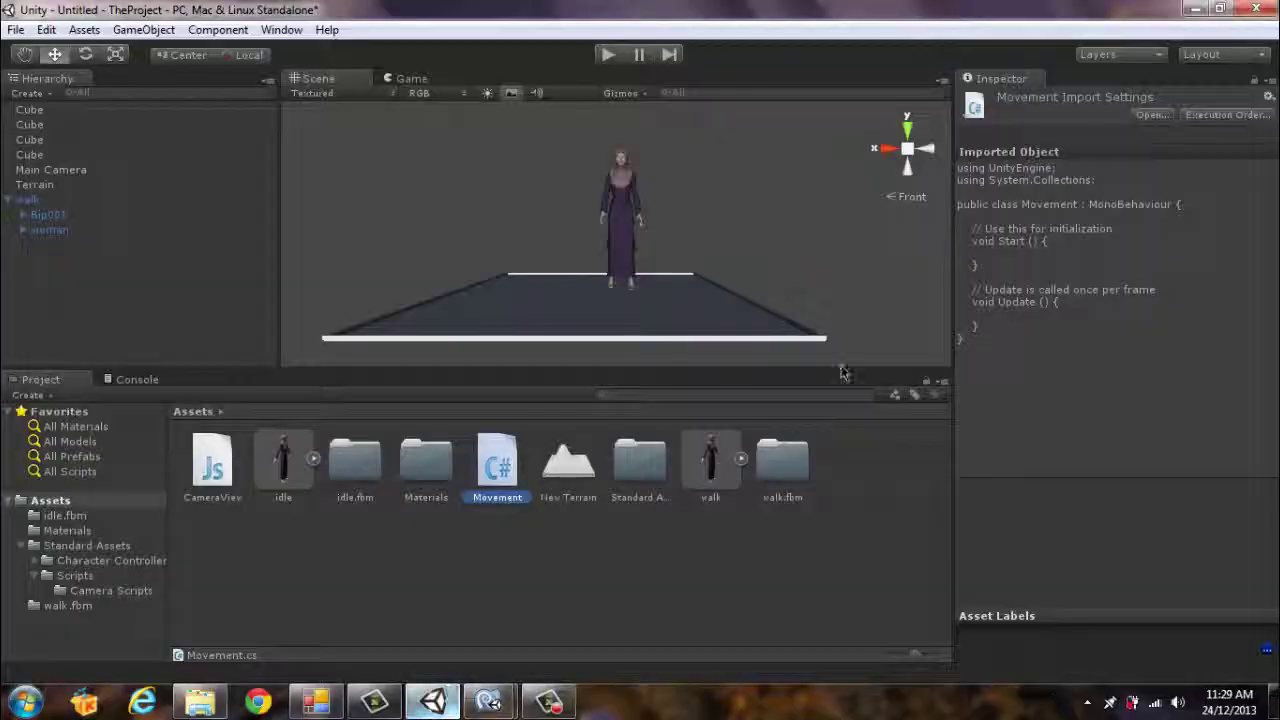
Step: Open Edit > Project Settings > Input and review the Horizontal axis definition in the InputManager
left_click(46, 29)
mouse_move(138, 441)
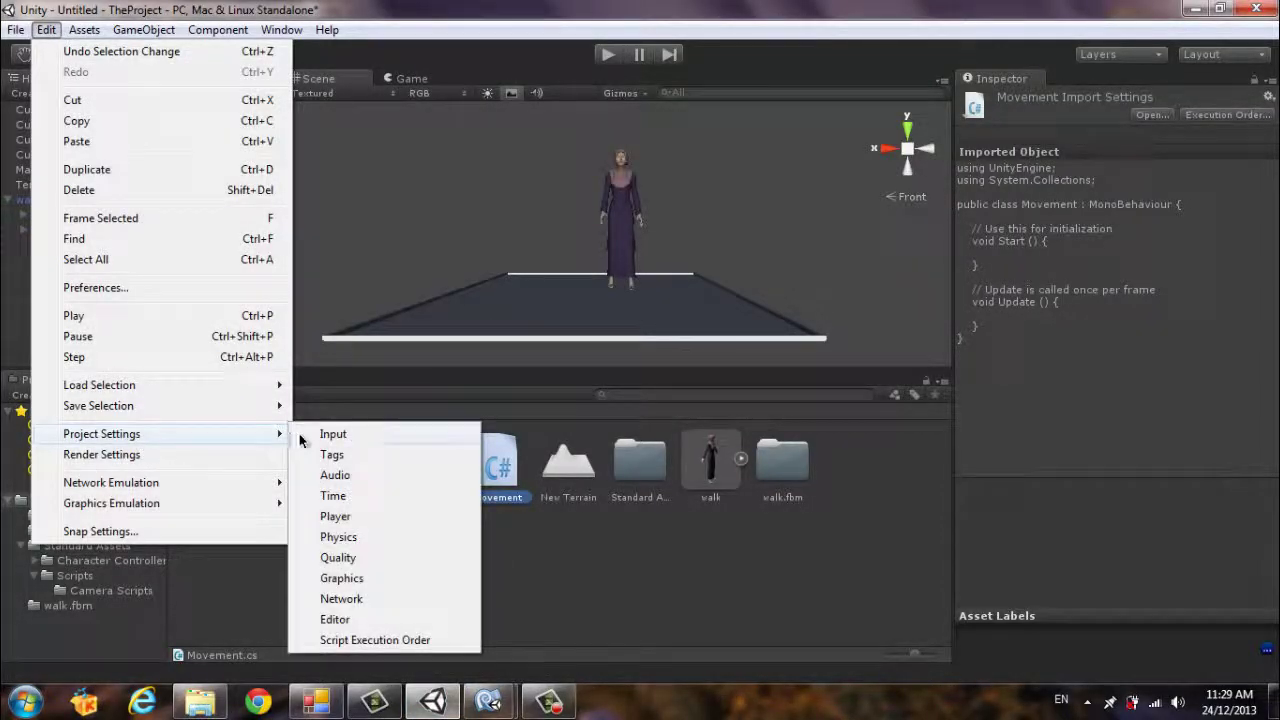
left_click(322, 433)
left_click(978, 172)
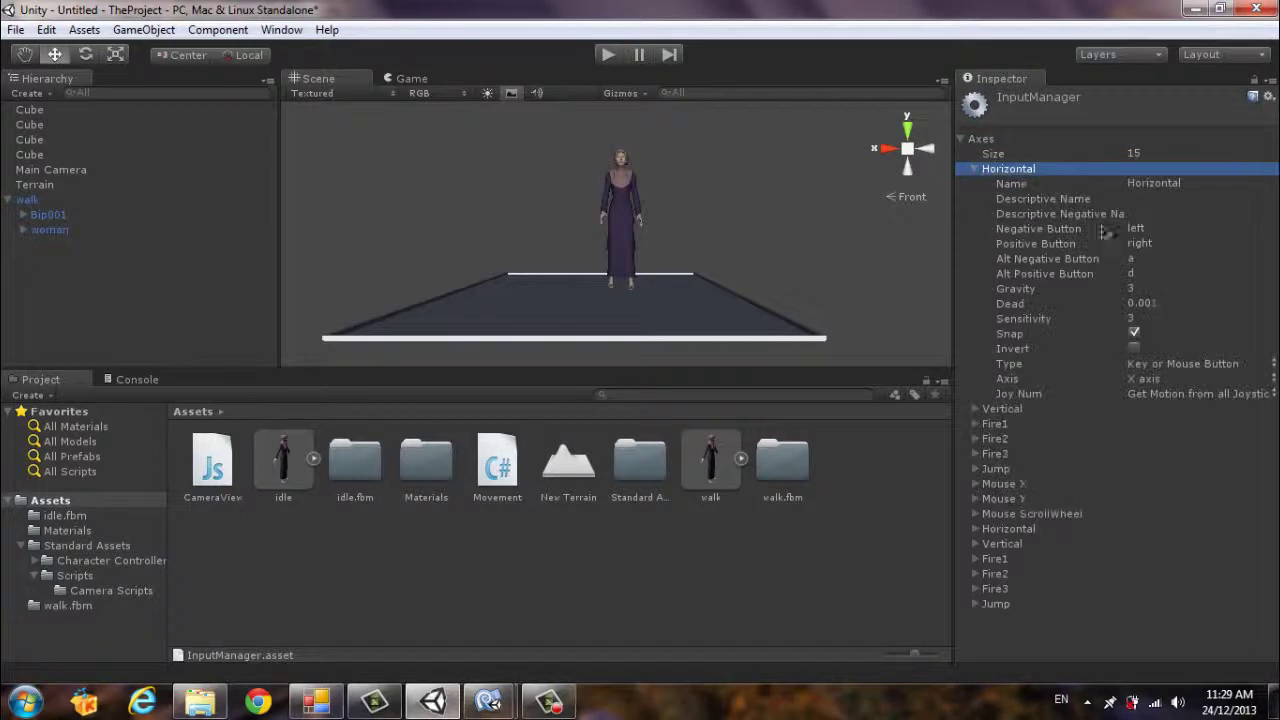
left_click(978, 169)
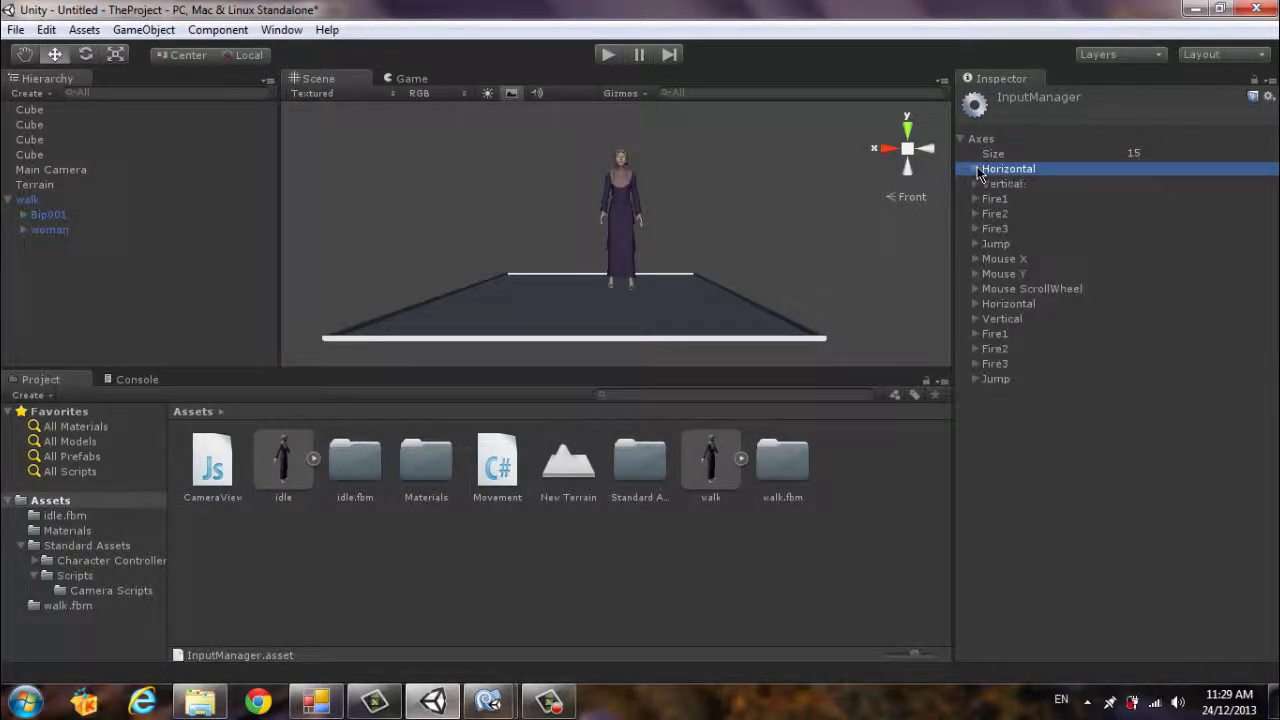
left_click(976, 169)
left_click(975, 169)
Step: Back in Movement.cs, close the cameraRay.js tab and finish line 29's Mathf.Abs Horizontal check with > 0
mouse_move(495, 705)
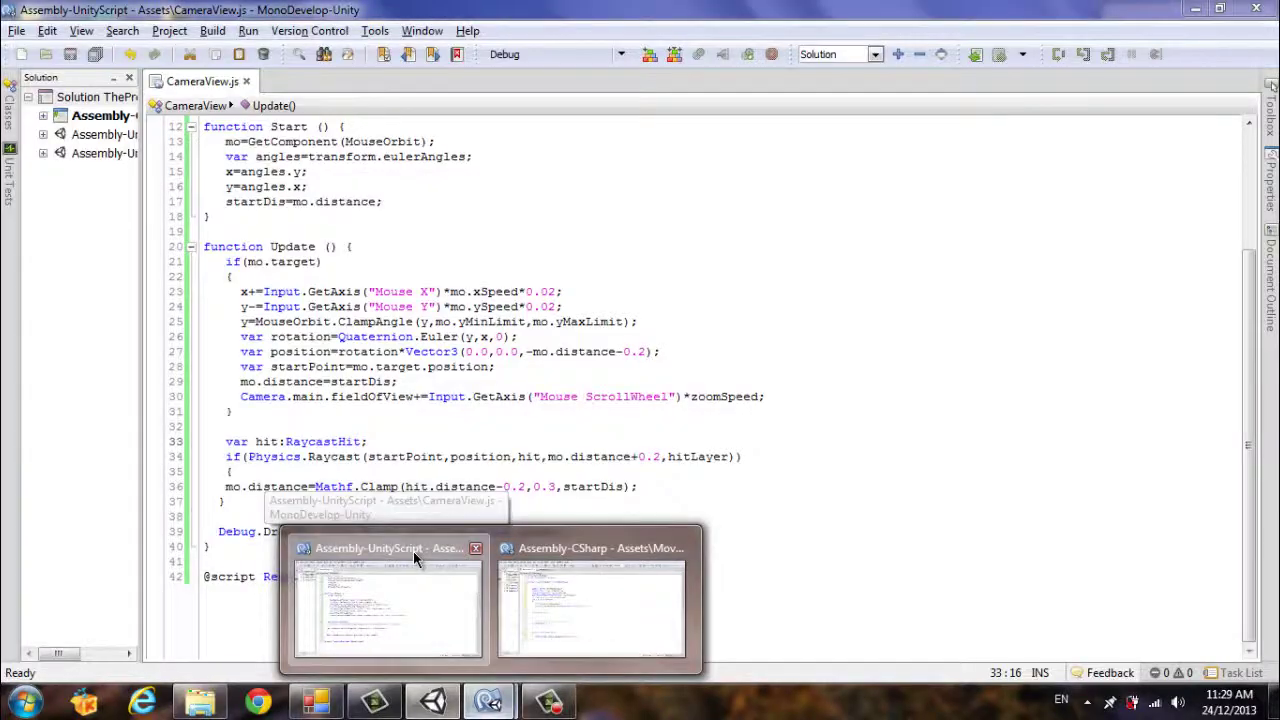
left_click(413, 551)
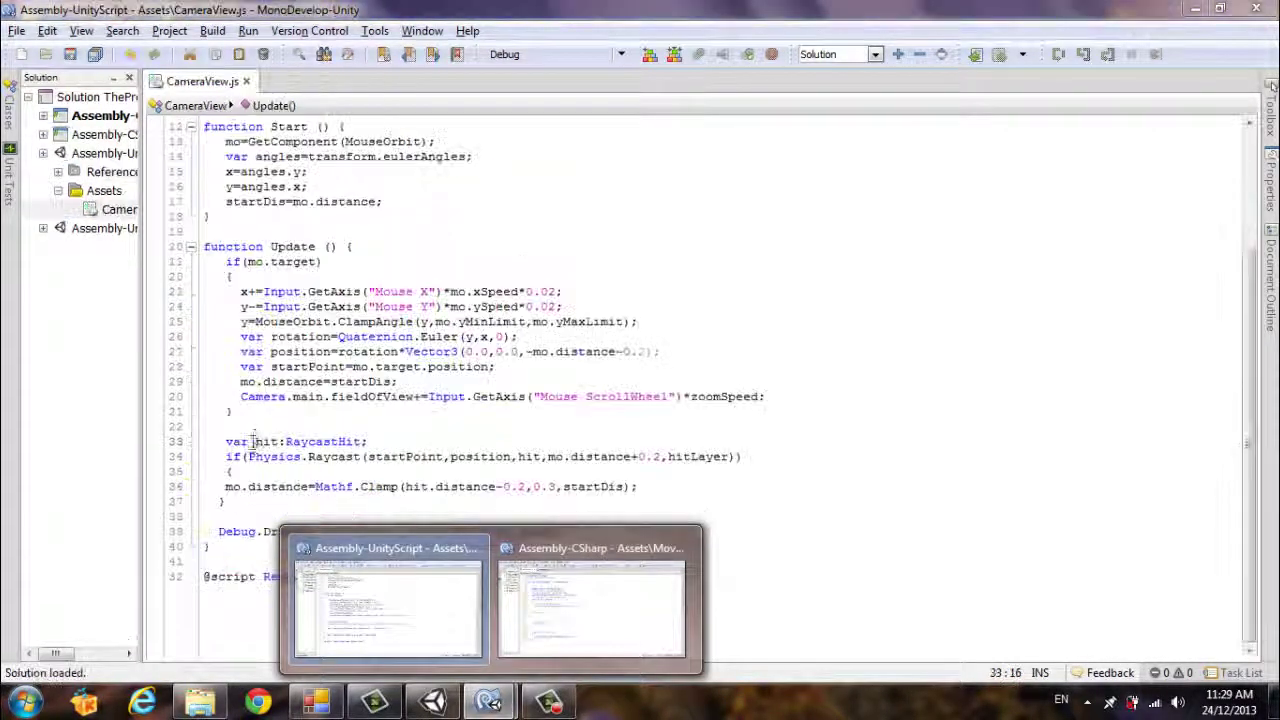
left_click(286, 441)
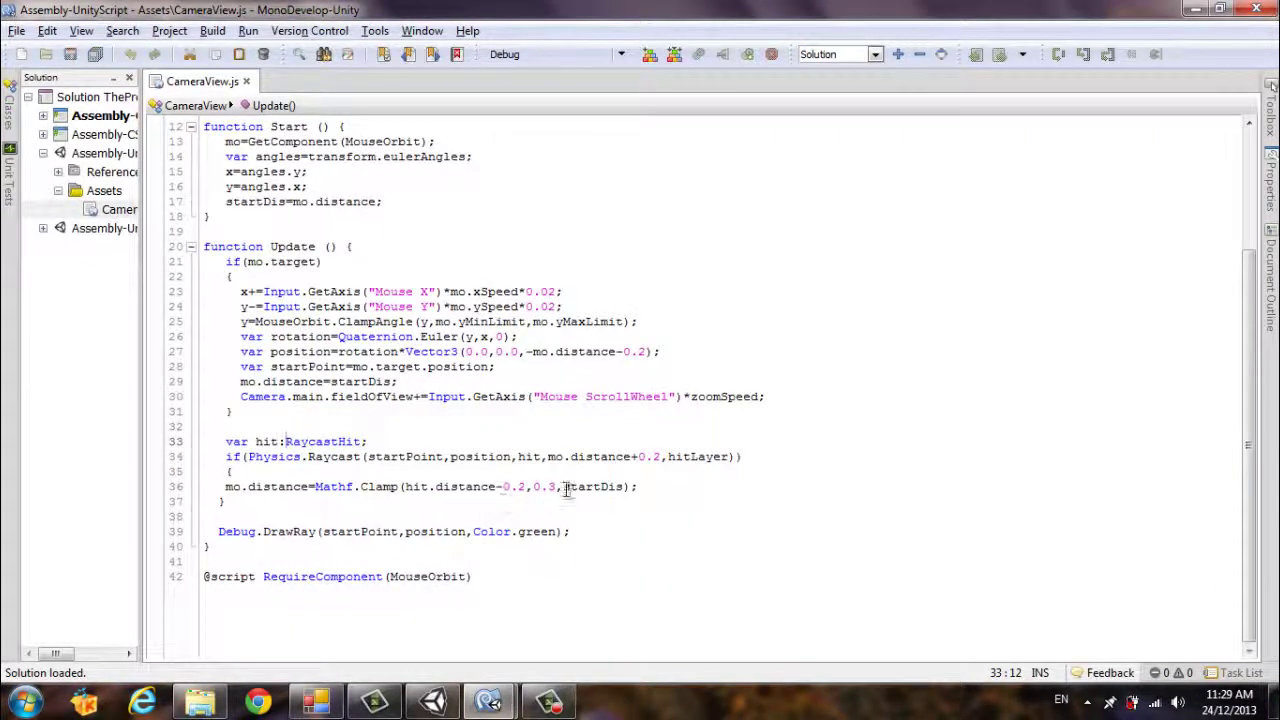
mouse_move(482, 690)
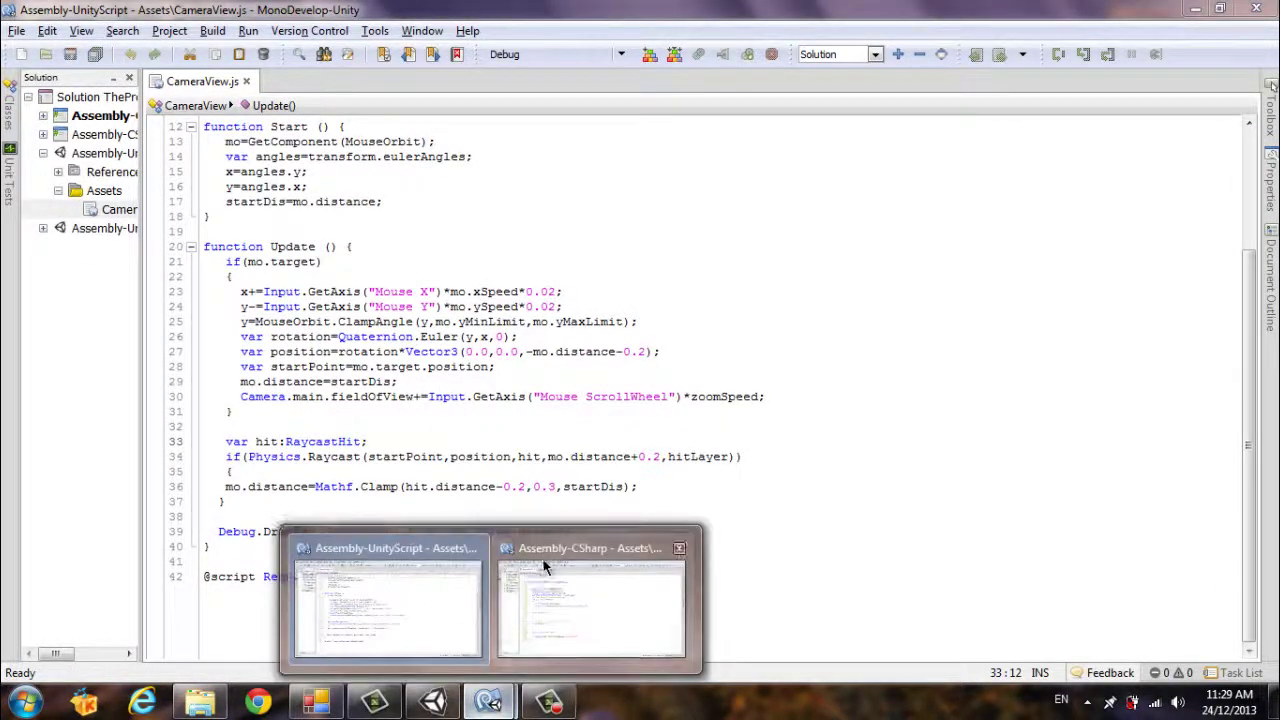
left_click(545, 553)
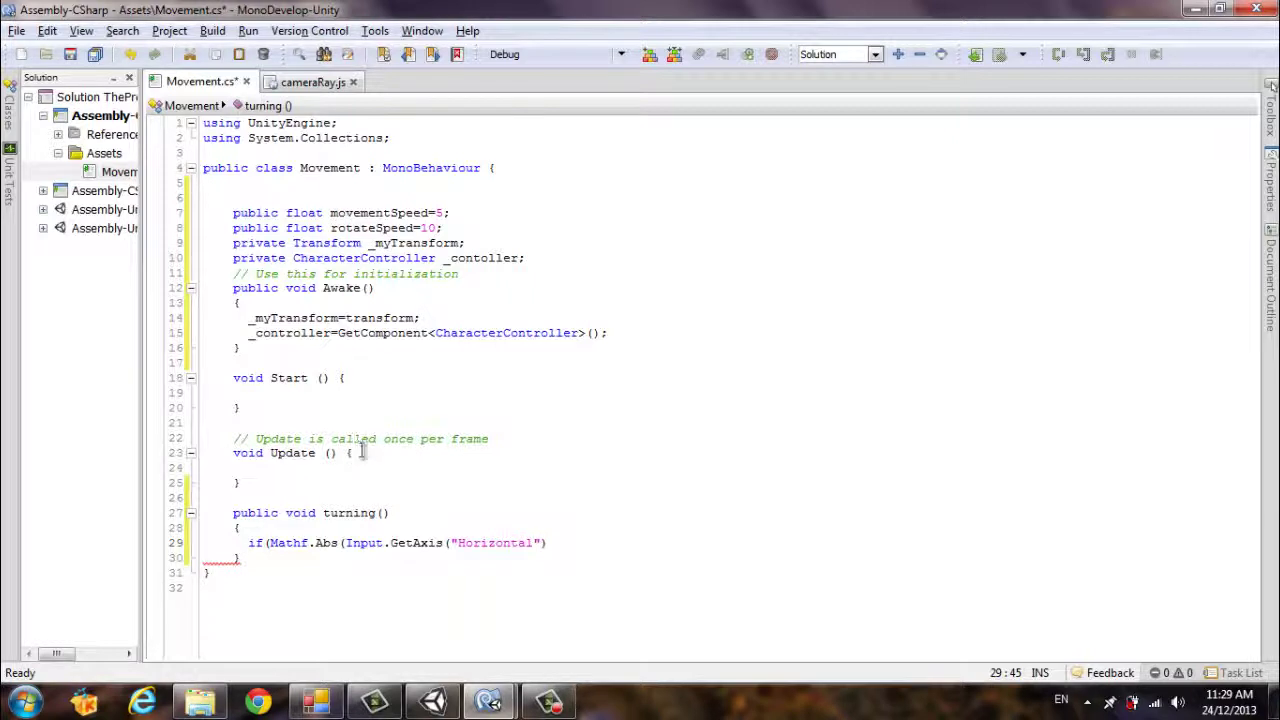
left_click(352, 82)
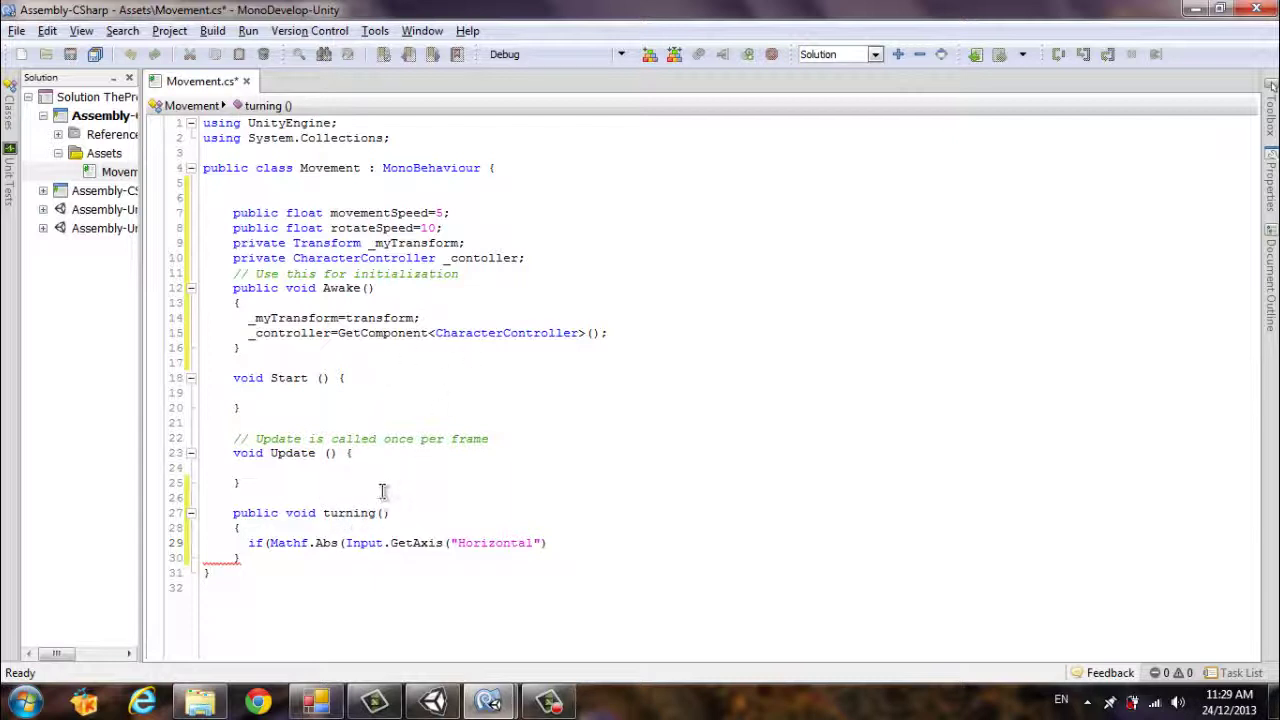
left_click(563, 540)
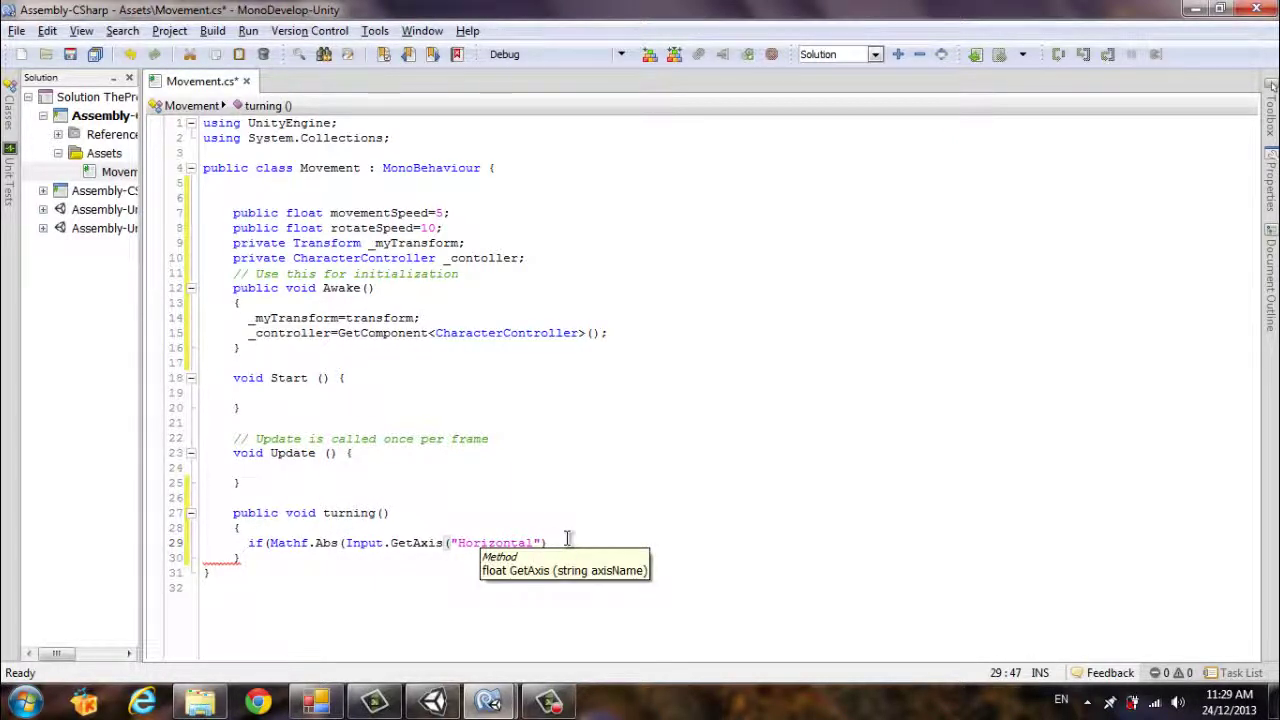
type(")")
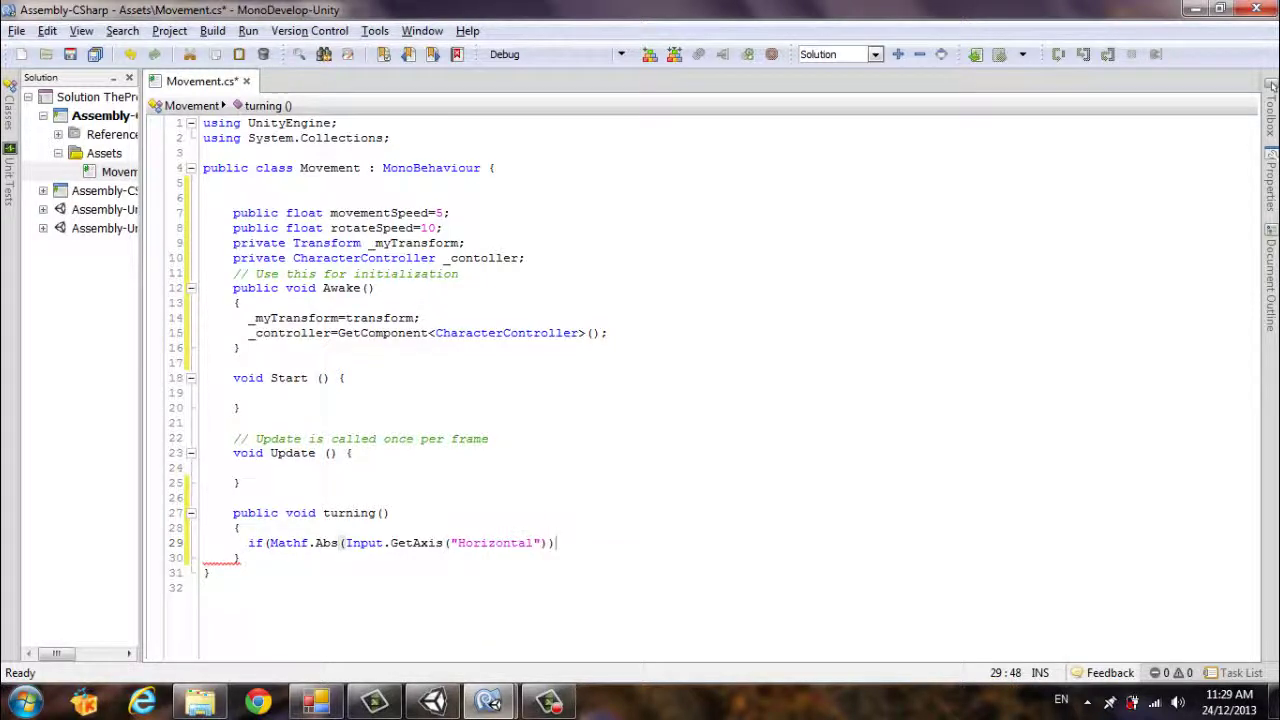
type(">0")
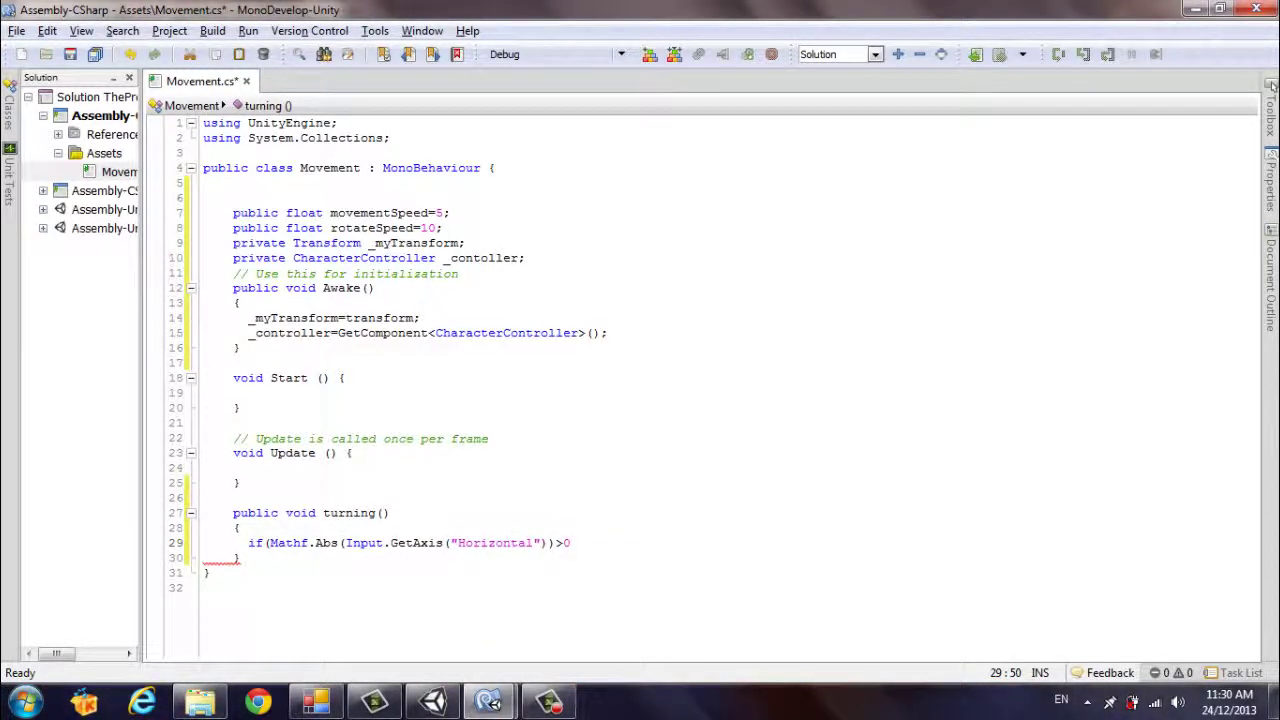
type(")")
Step: Add braces for the if body and start a _myTransform.Rotate call inside it
key("Return")
type("{")
key("Return")
key("Return")
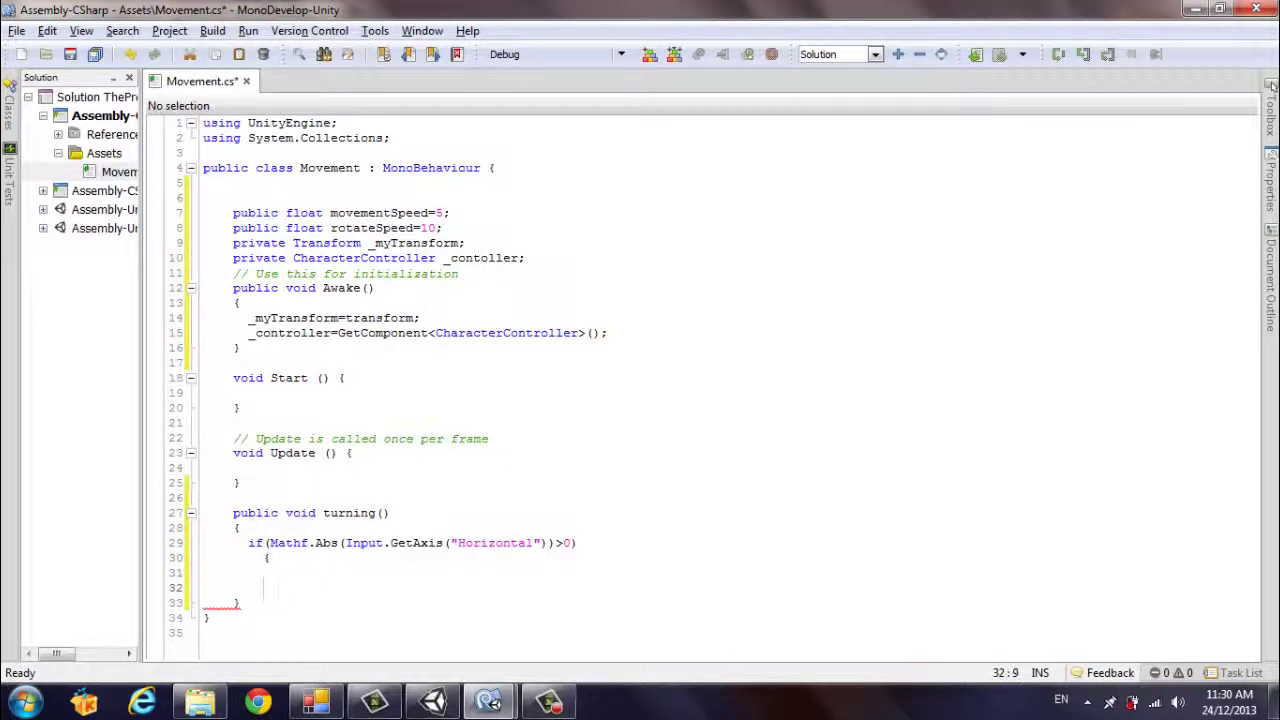
type("}")
key("Up")
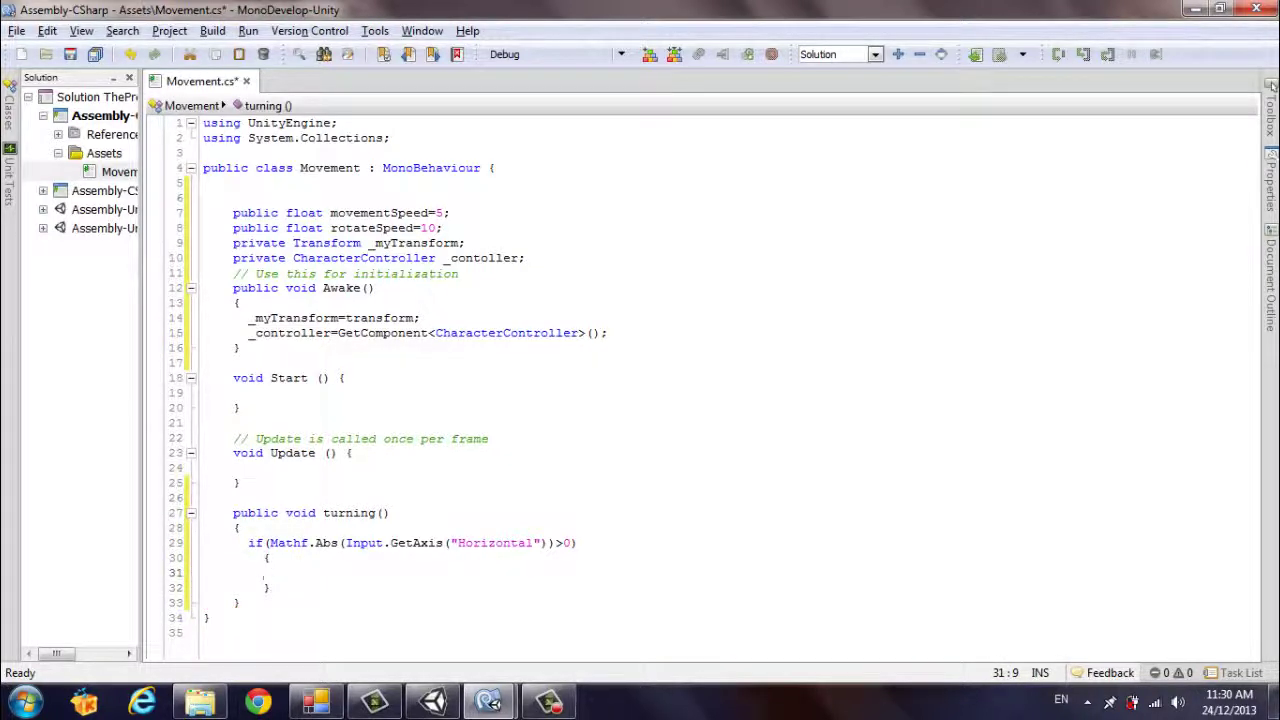
type("_my")
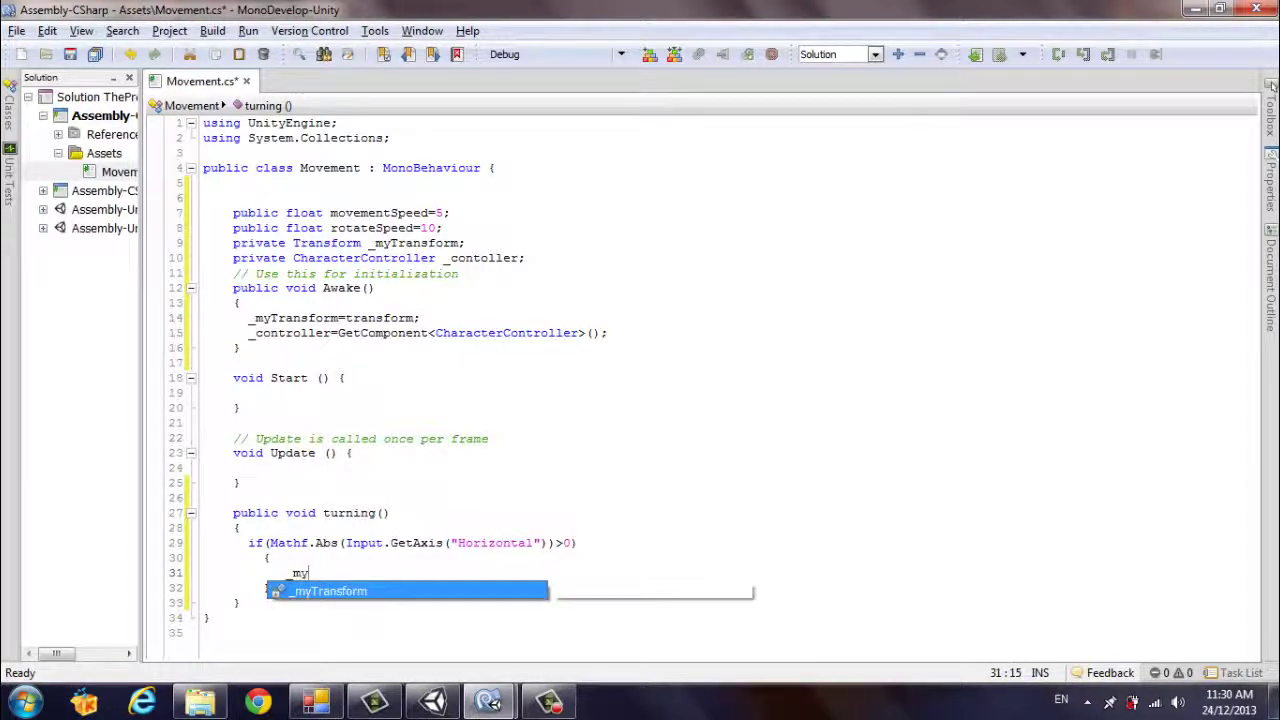
key("Return")
type(".")
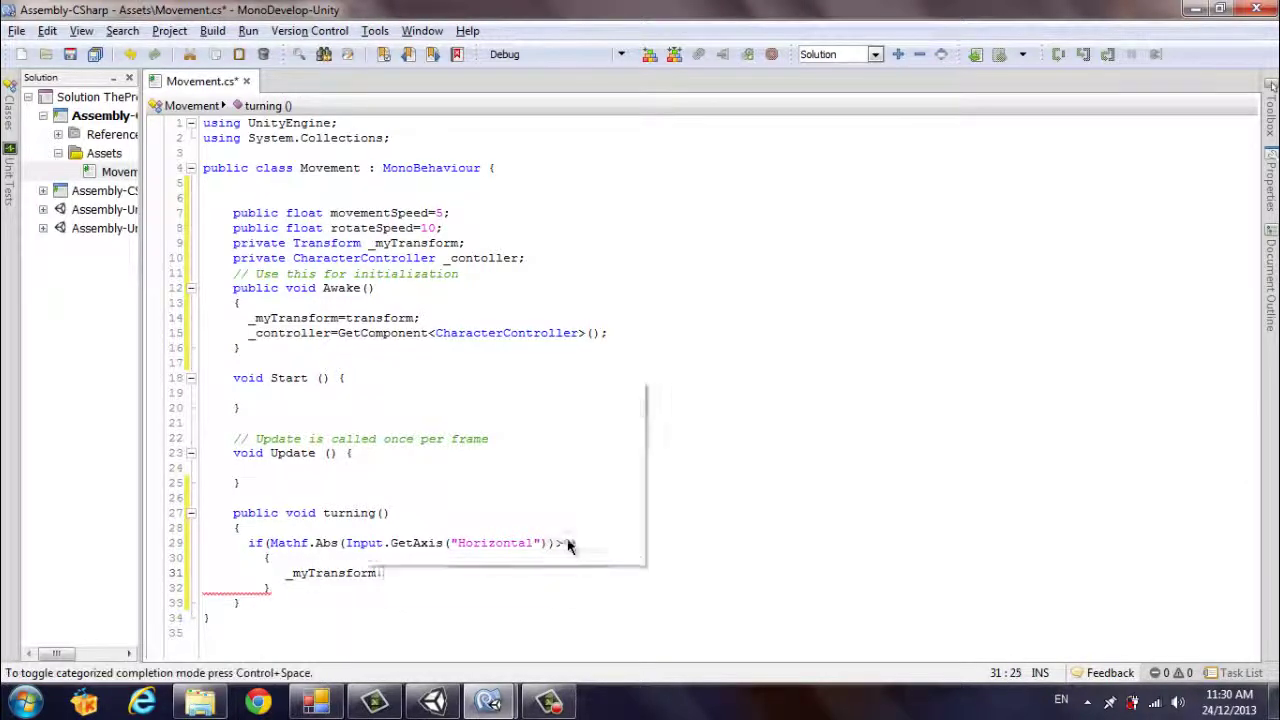
type("Rota")
key("Return")
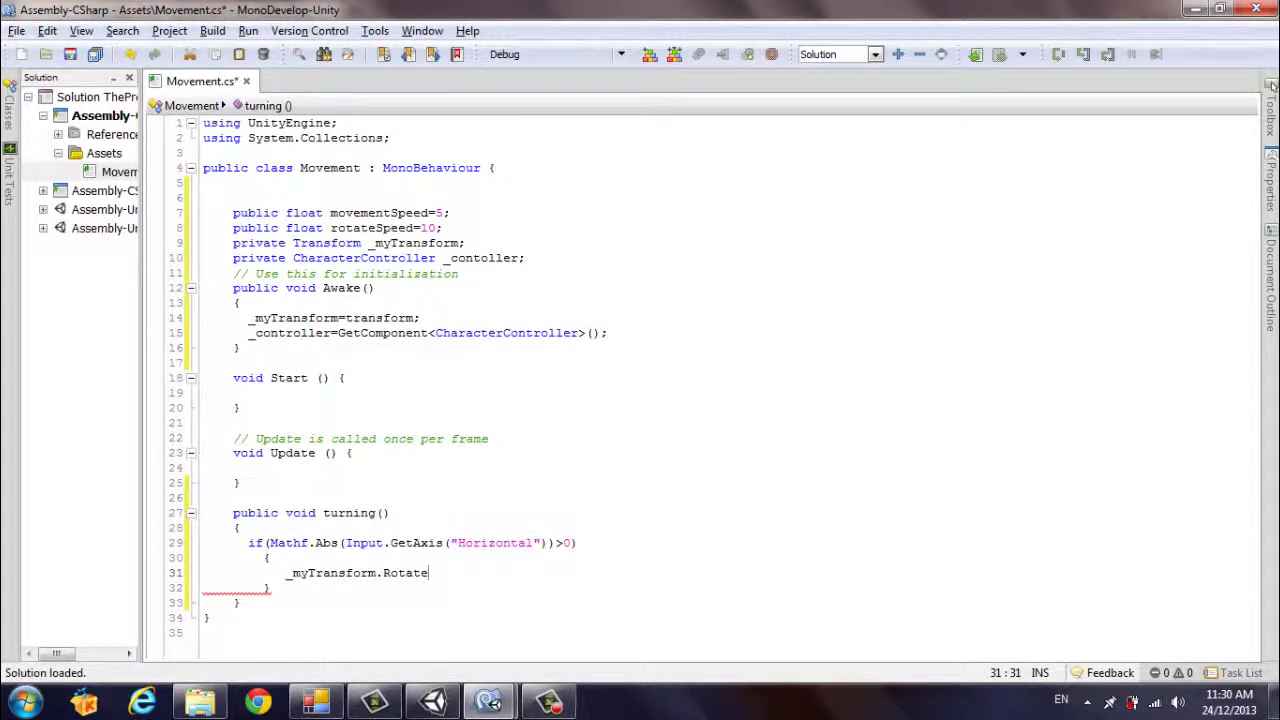
Step: Give Rotate the arguments 0, Input.GetAxis("Horizontal")*Time.deltaTime*rotateSpeed, 0
type("(0")
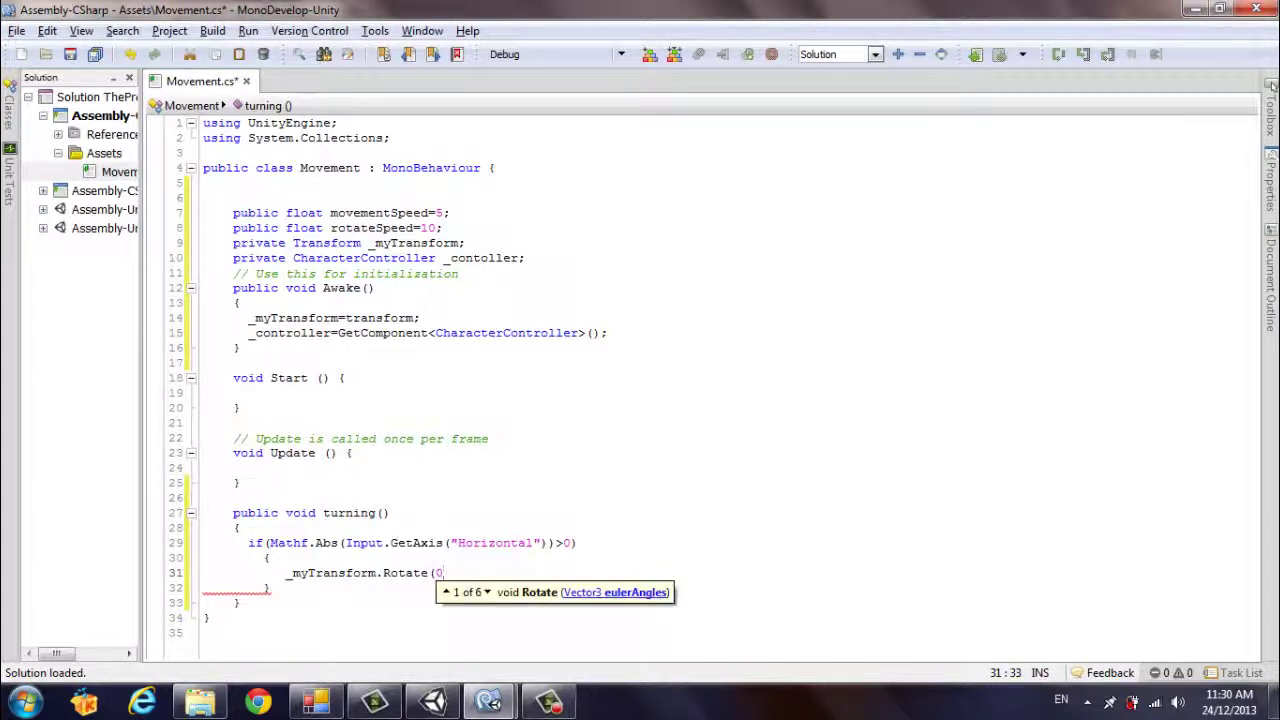
type(",Input")
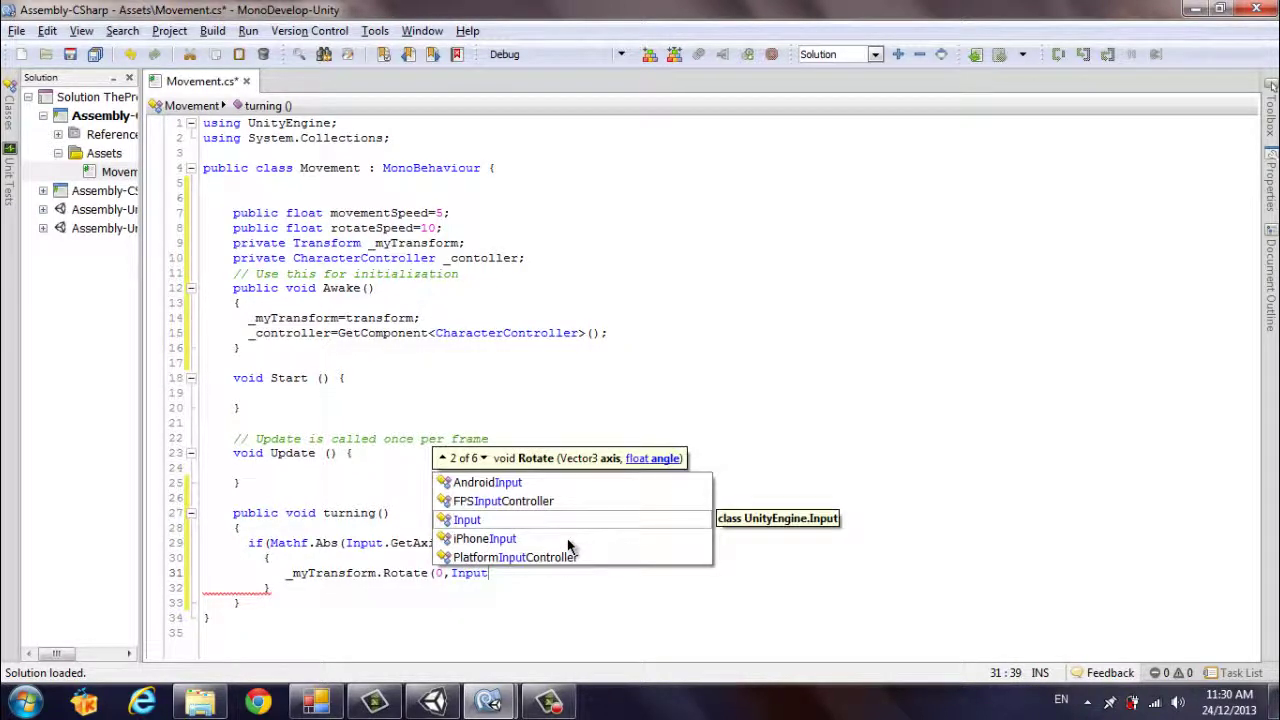
type(".get")
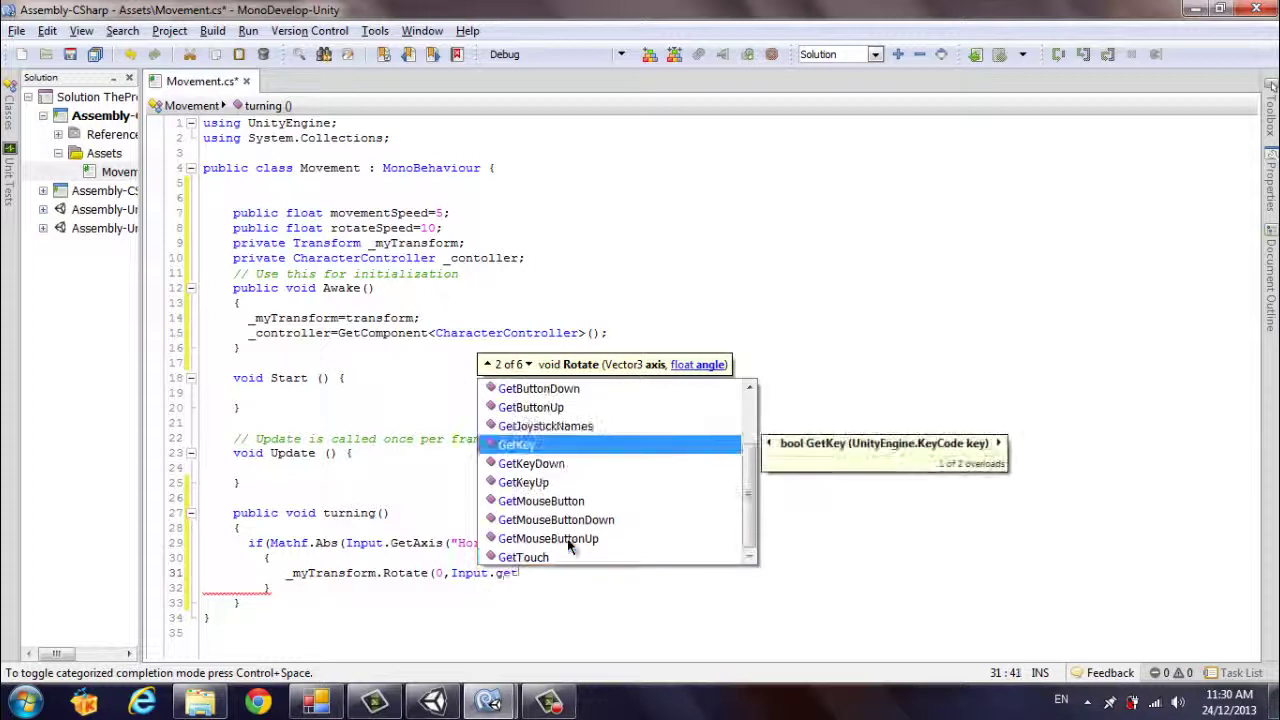
type("a")
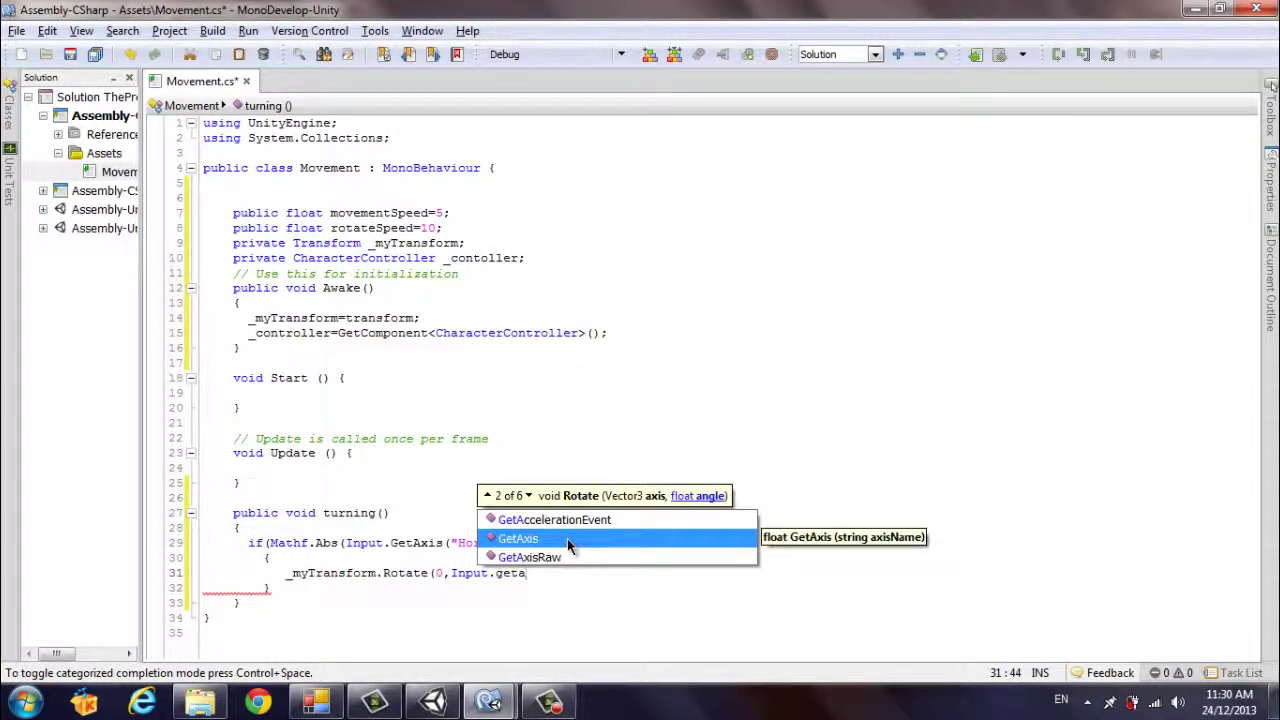
key("Return")
type("()")
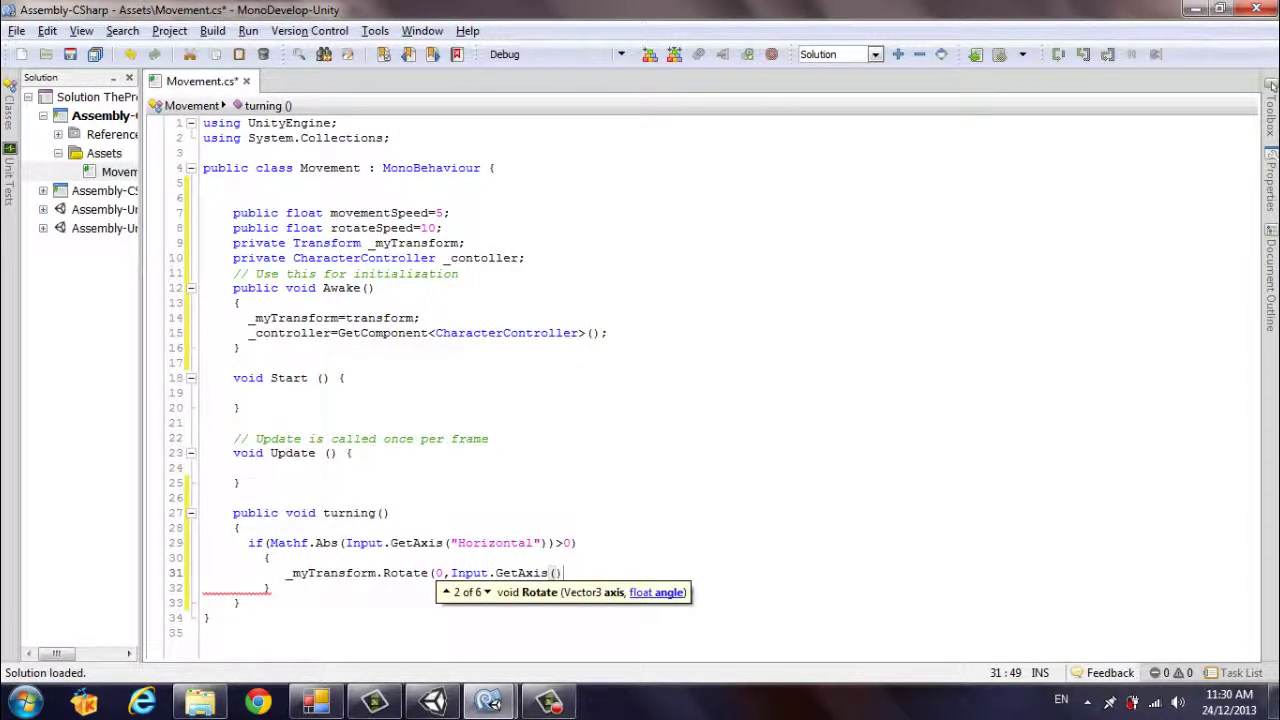
key("Left")
type("\"\"")
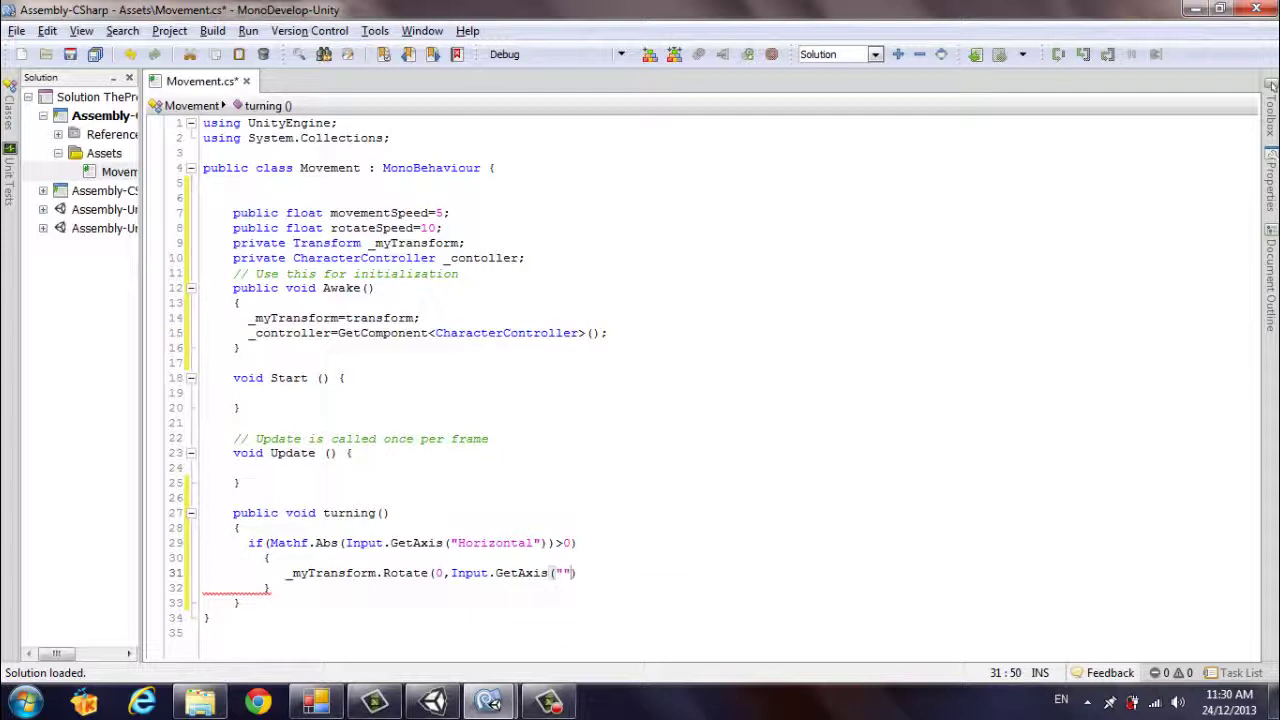
type("Horizontal")
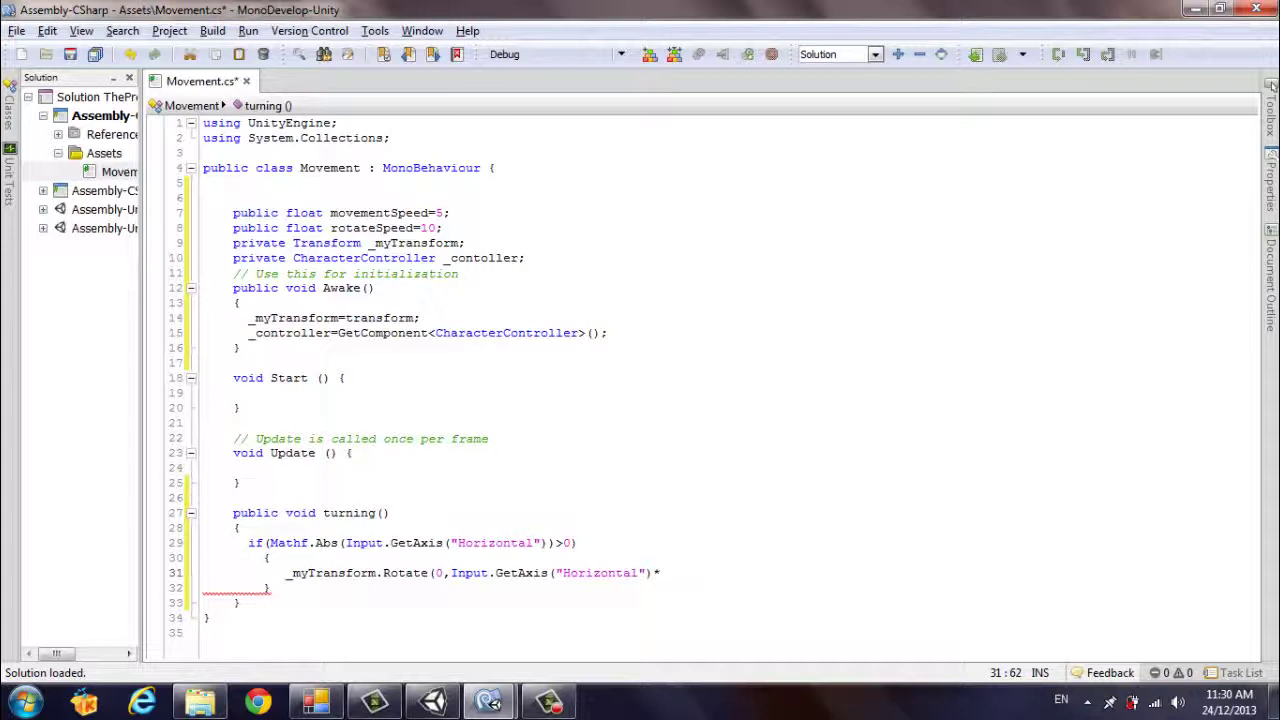
type("T")
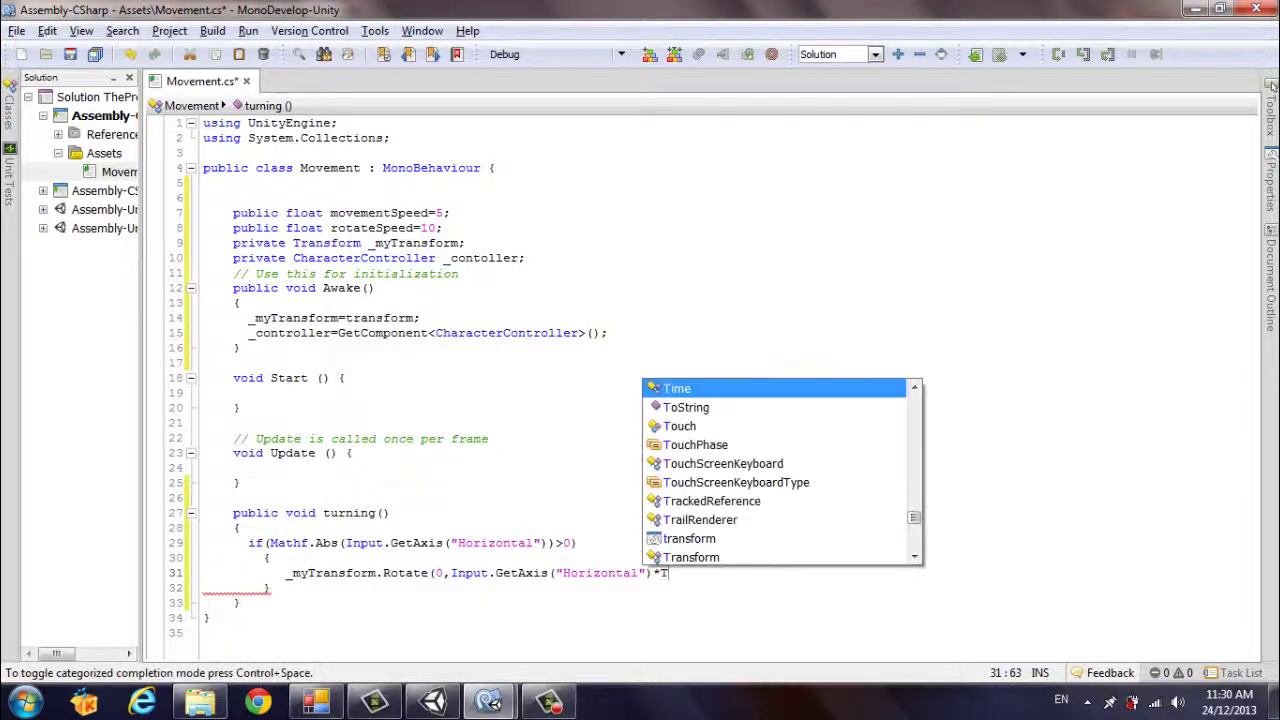
type("ime.d")
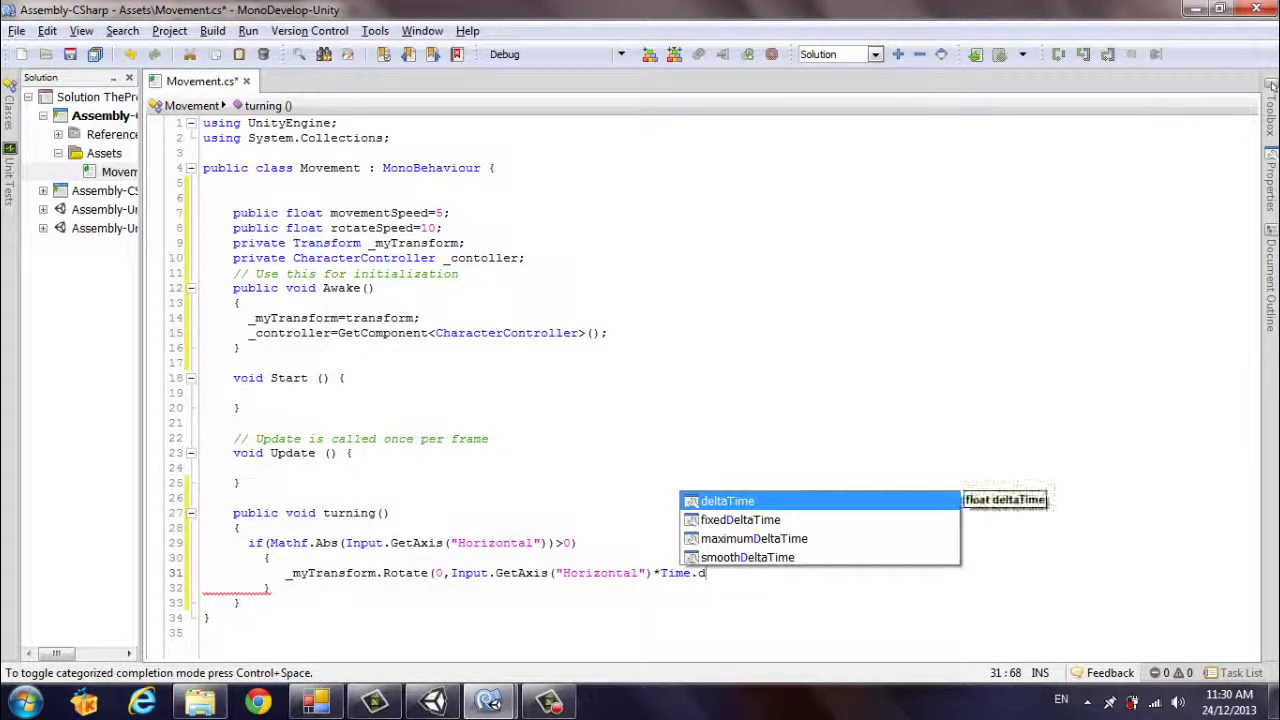
key("Return")
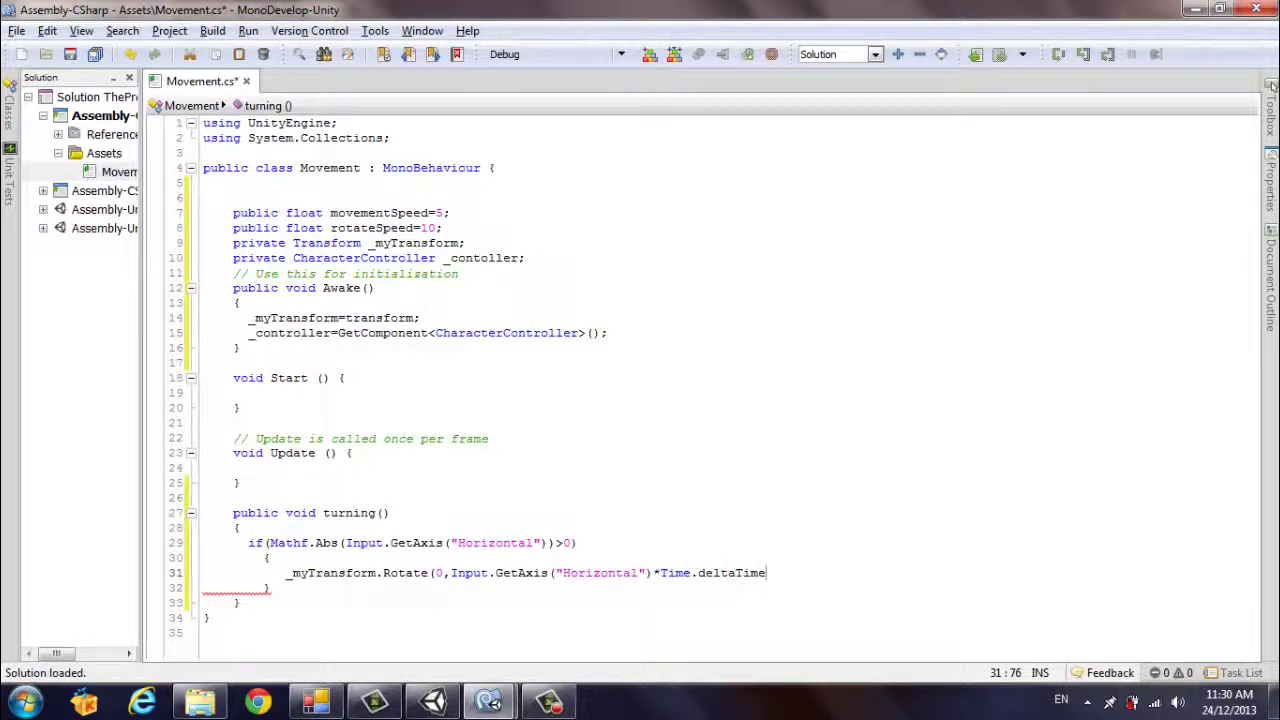
type("*r")
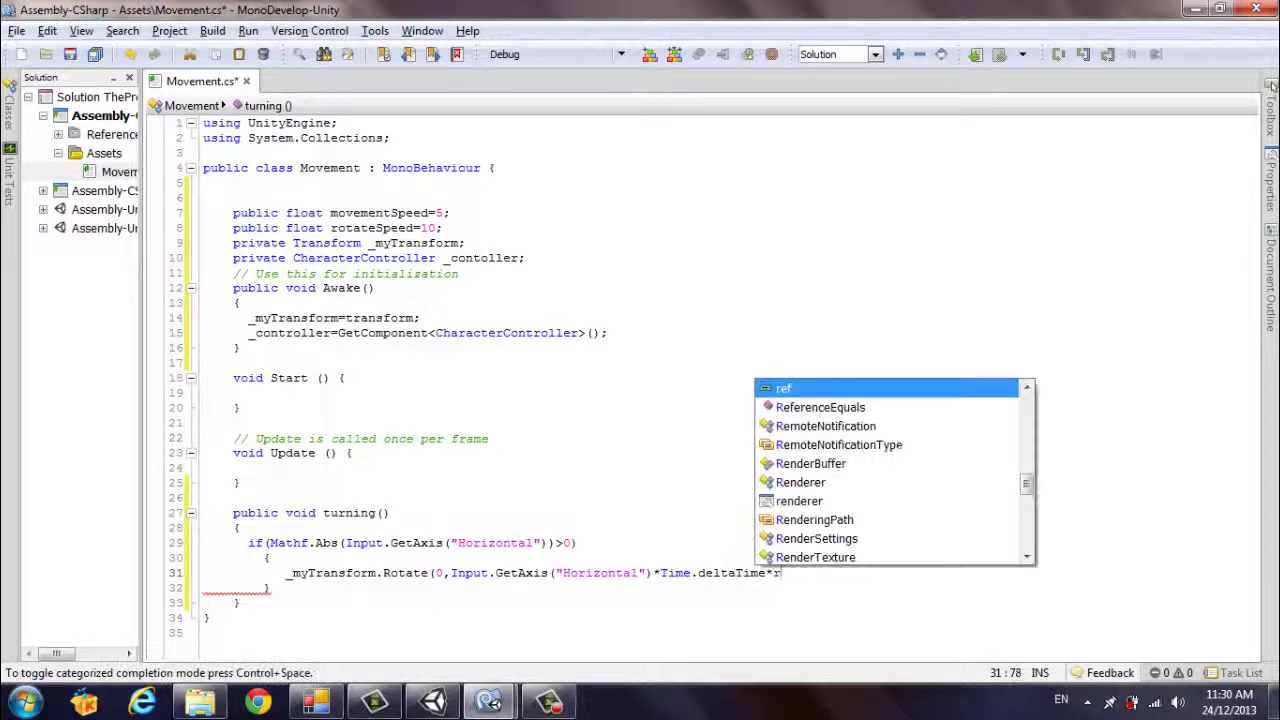
type("oa")
key("BackSpace")
key("BackSpace")
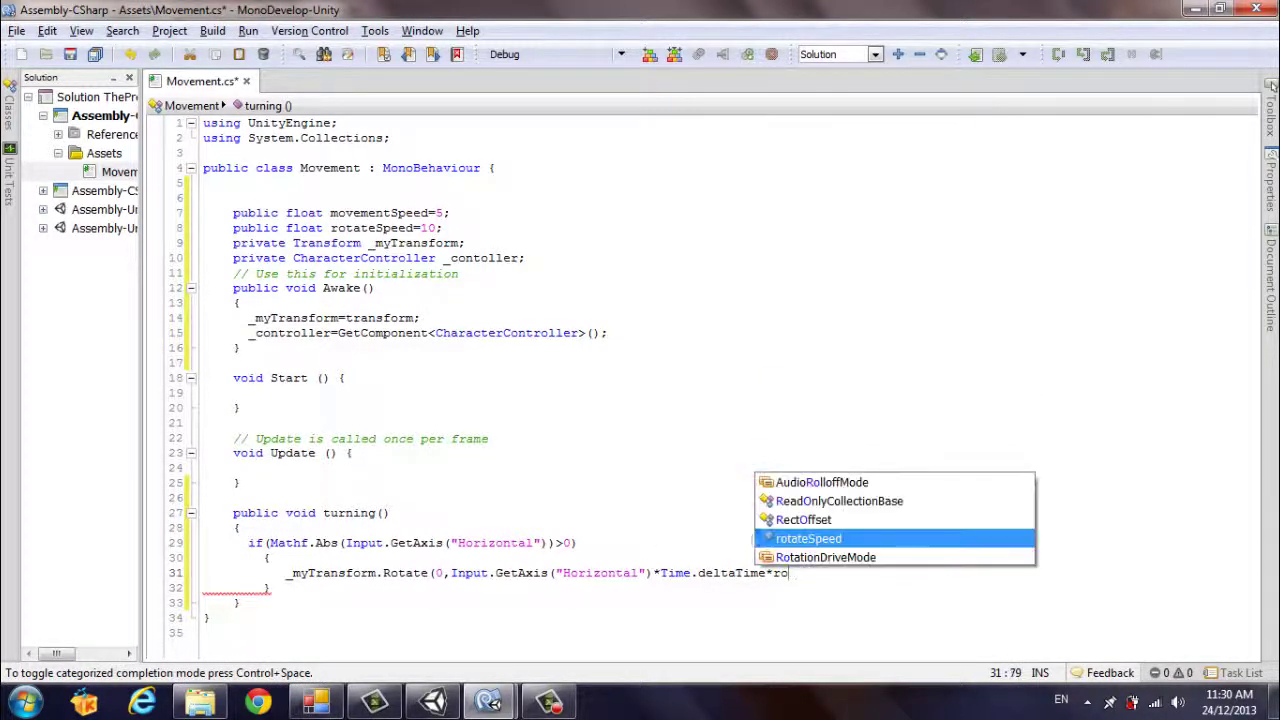
type("t")
key("Return")
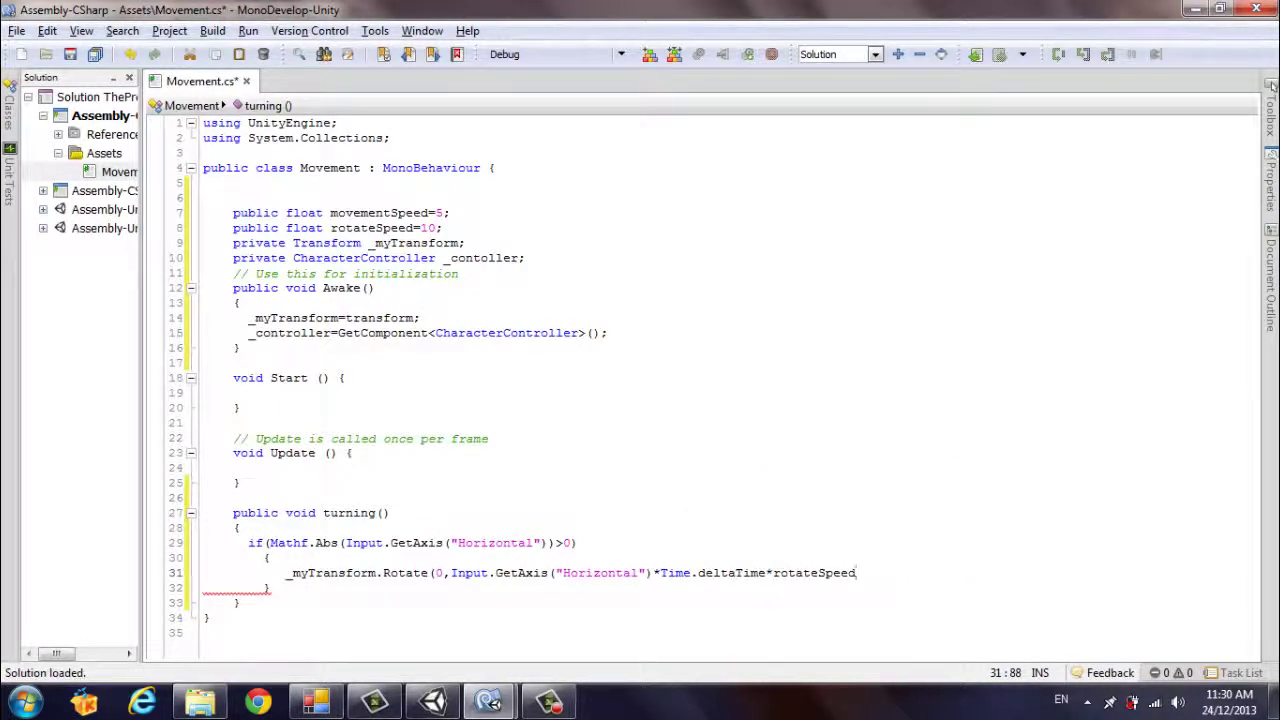
type(",")
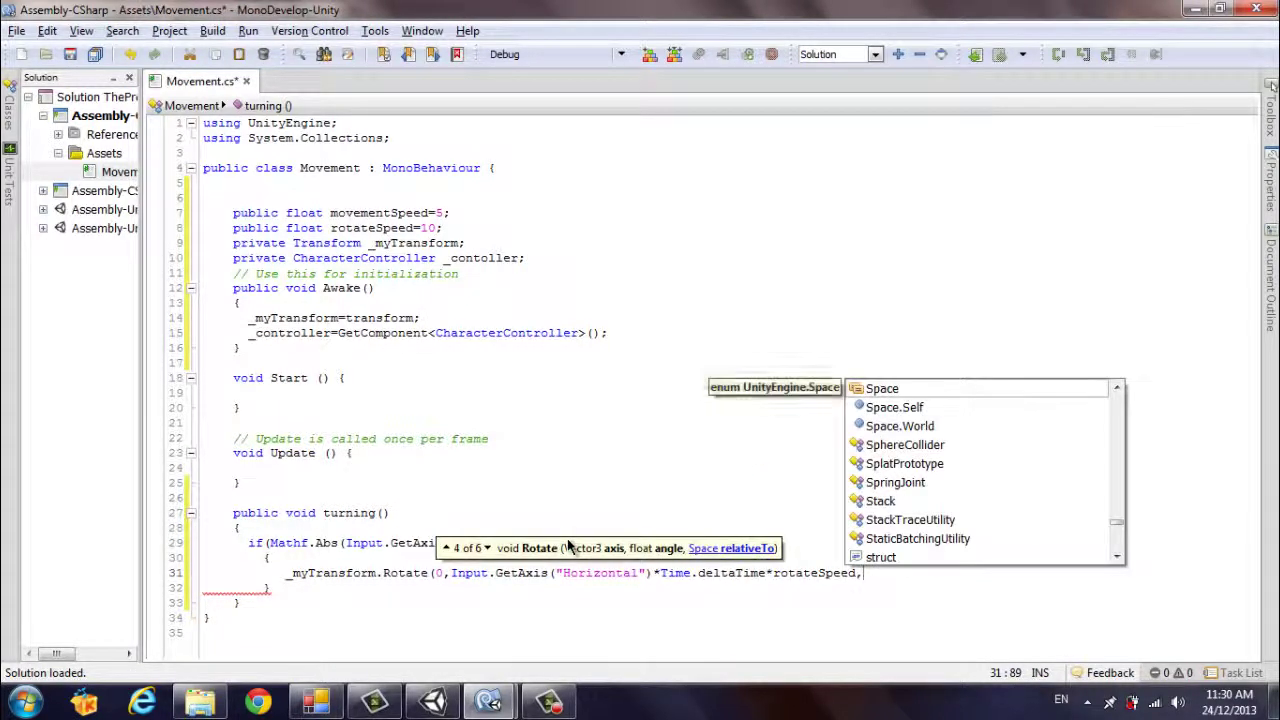
type("0);")
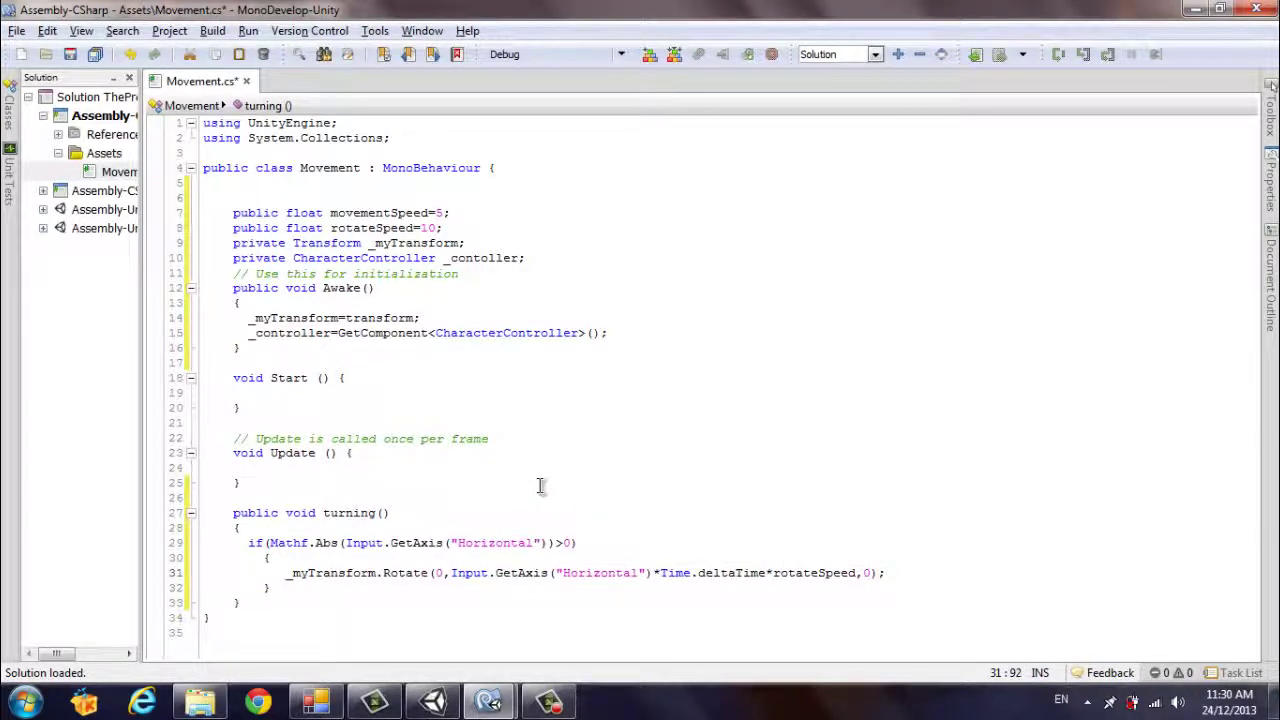
left_click(286, 468)
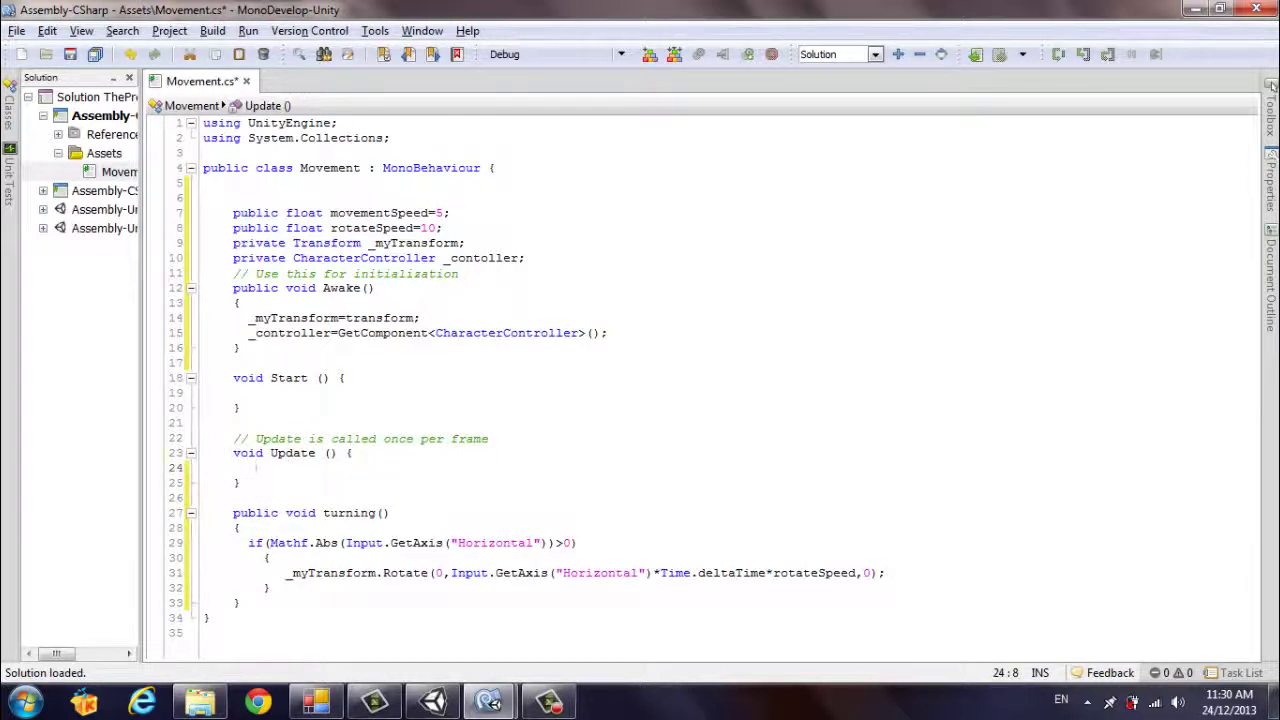
Step: Call turning(); from Update() and save Movement.cs
type("turning")
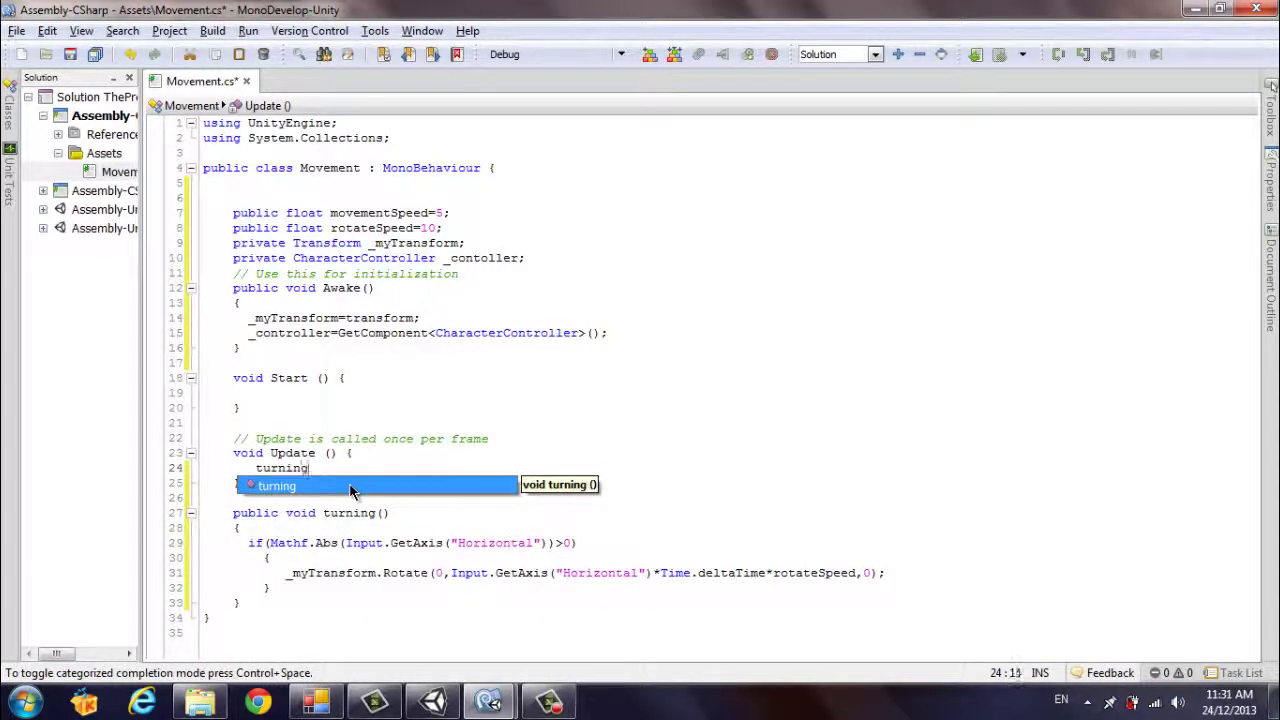
key("Escape")
type("();")
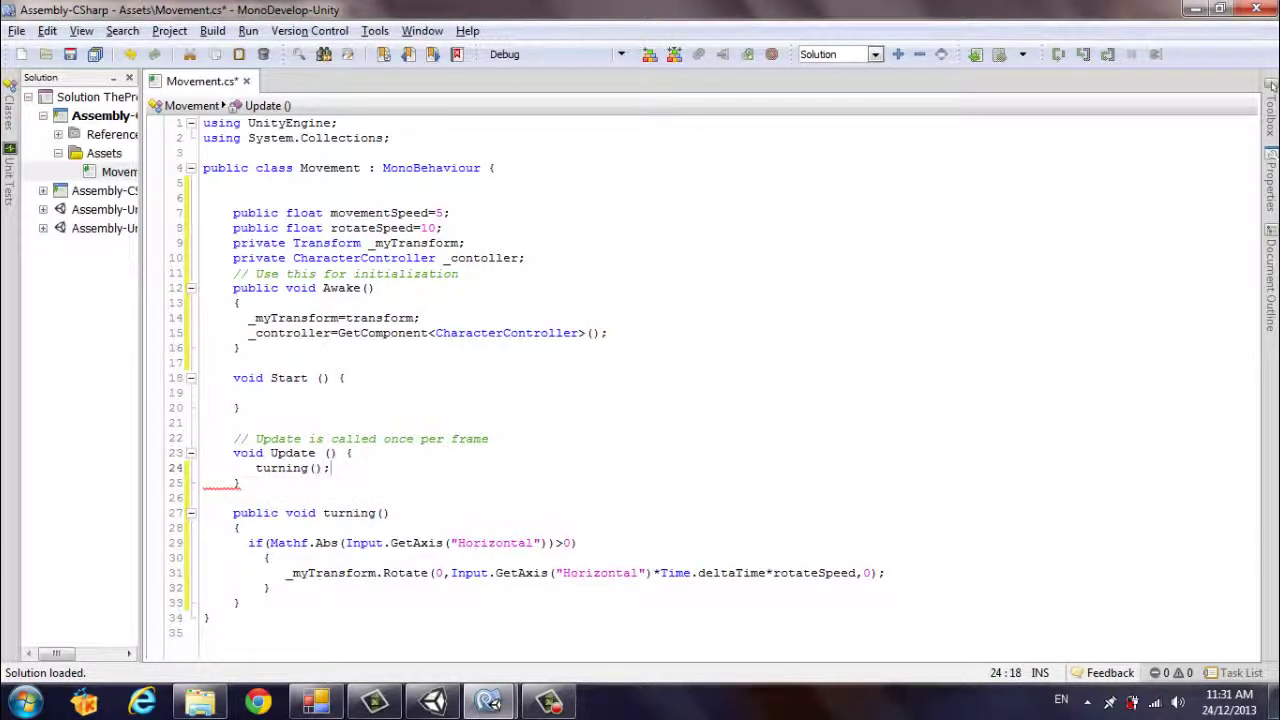
key("ctrl+s")
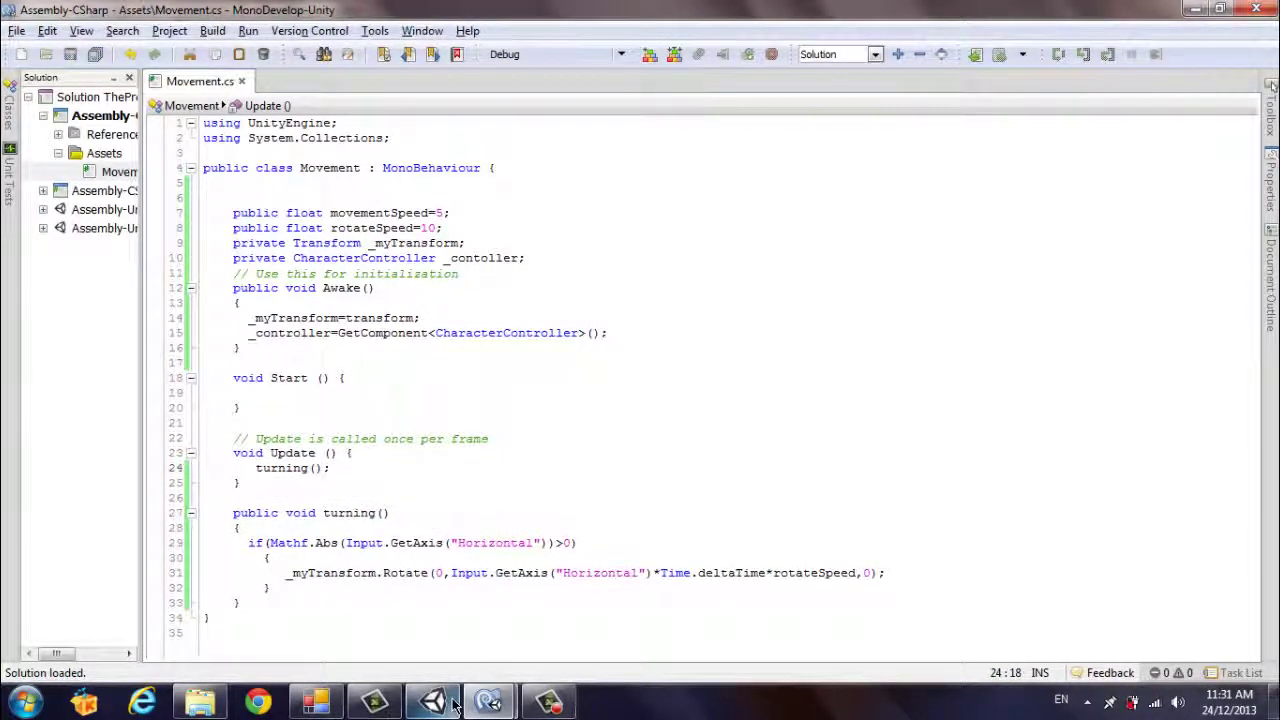
Step: Fix the _contoller typo on line 10 to _controller, then go back to Unity
left_click(455, 705)
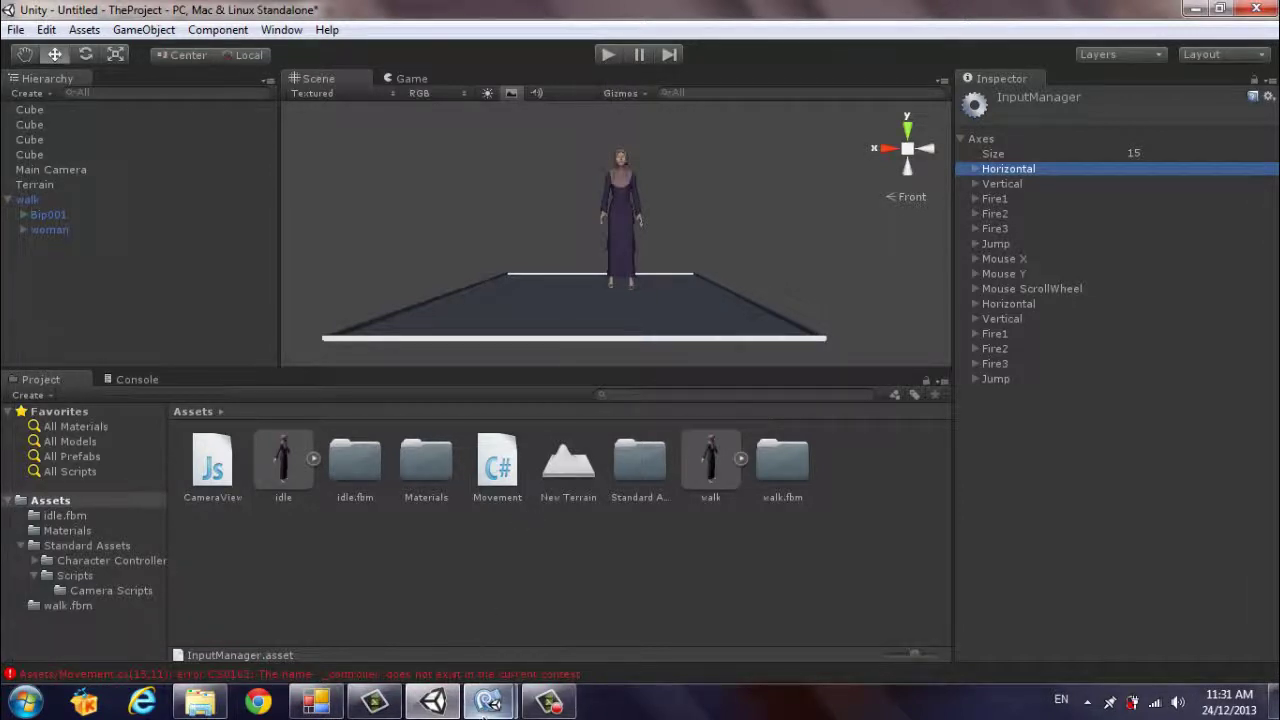
mouse_move(487, 705)
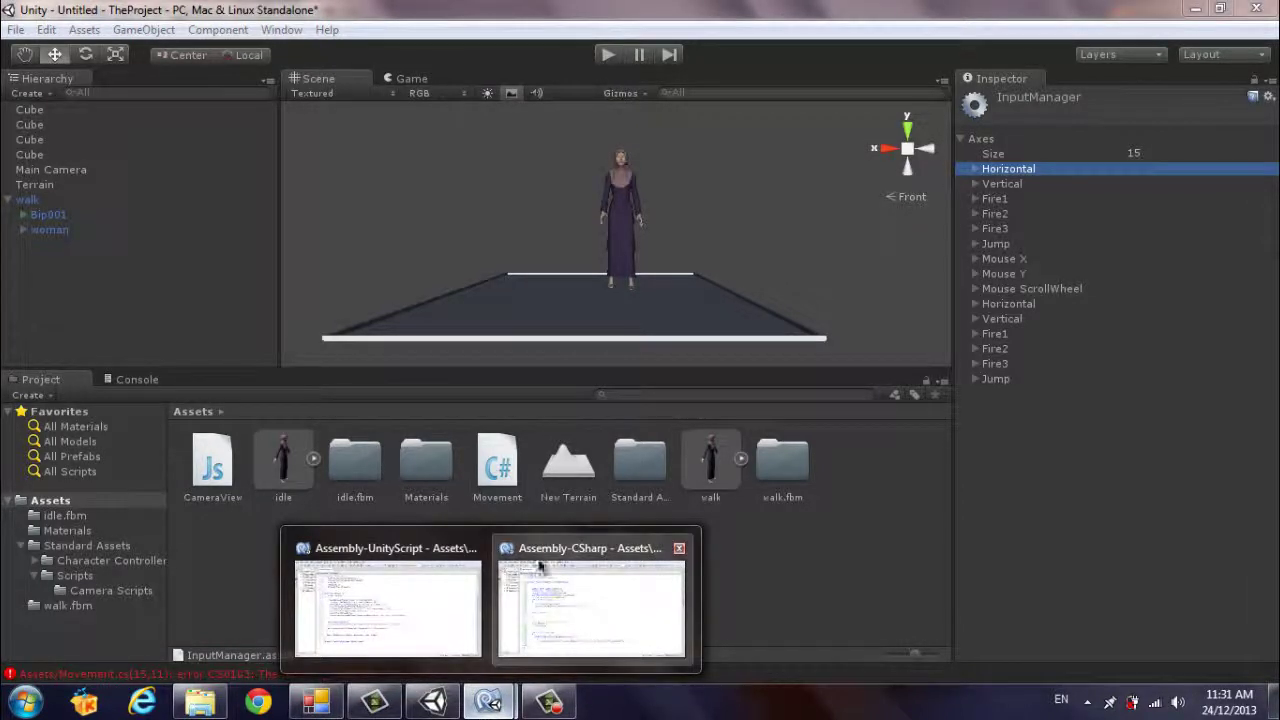
left_click(540, 590)
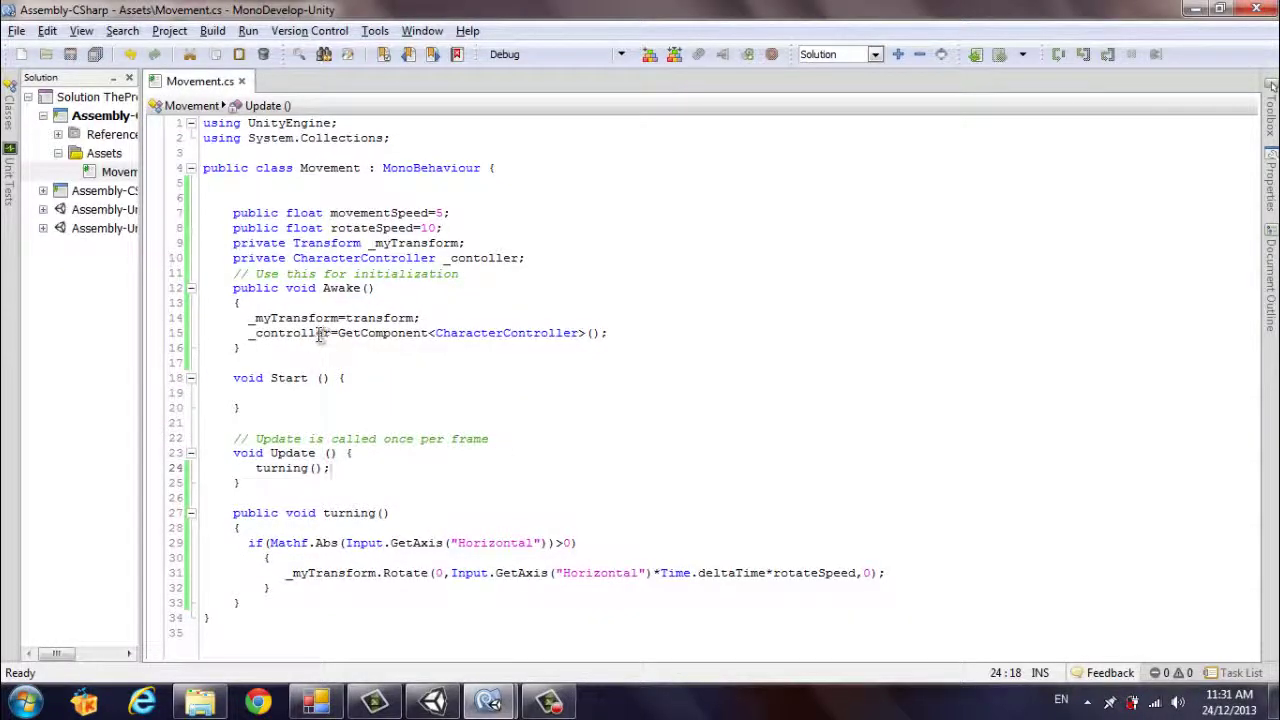
left_click(479, 258)
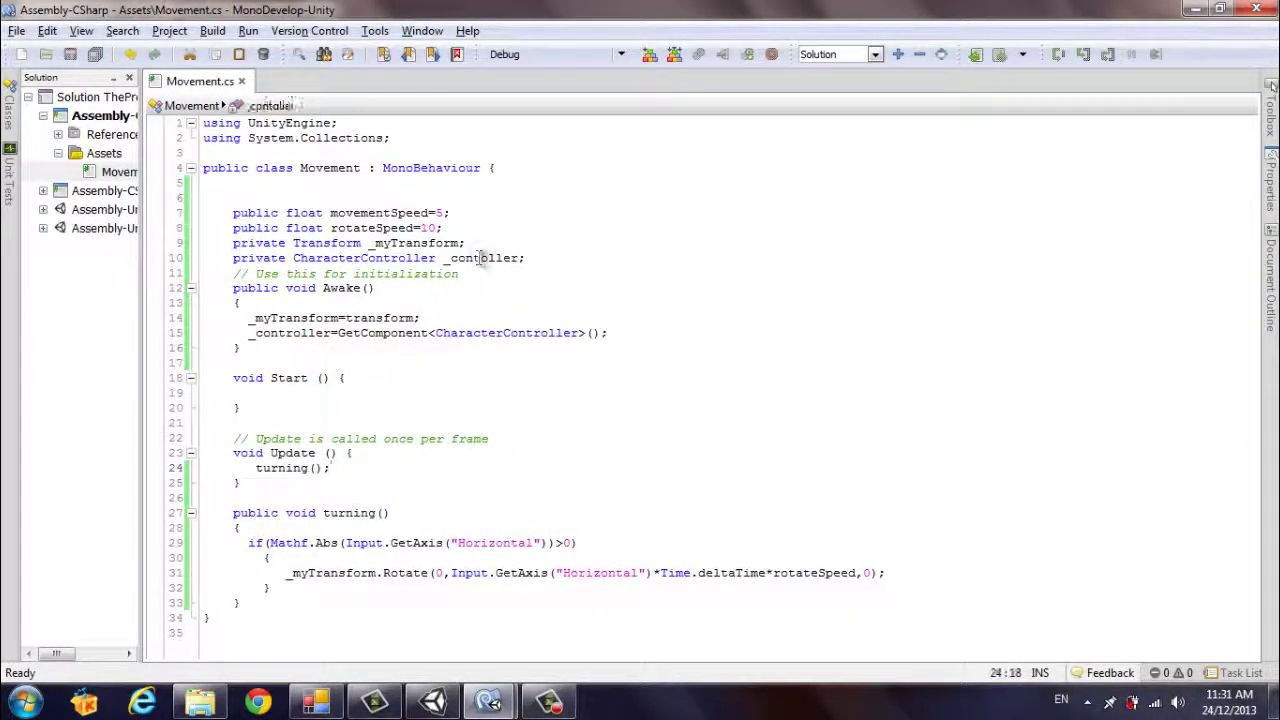
type("r")
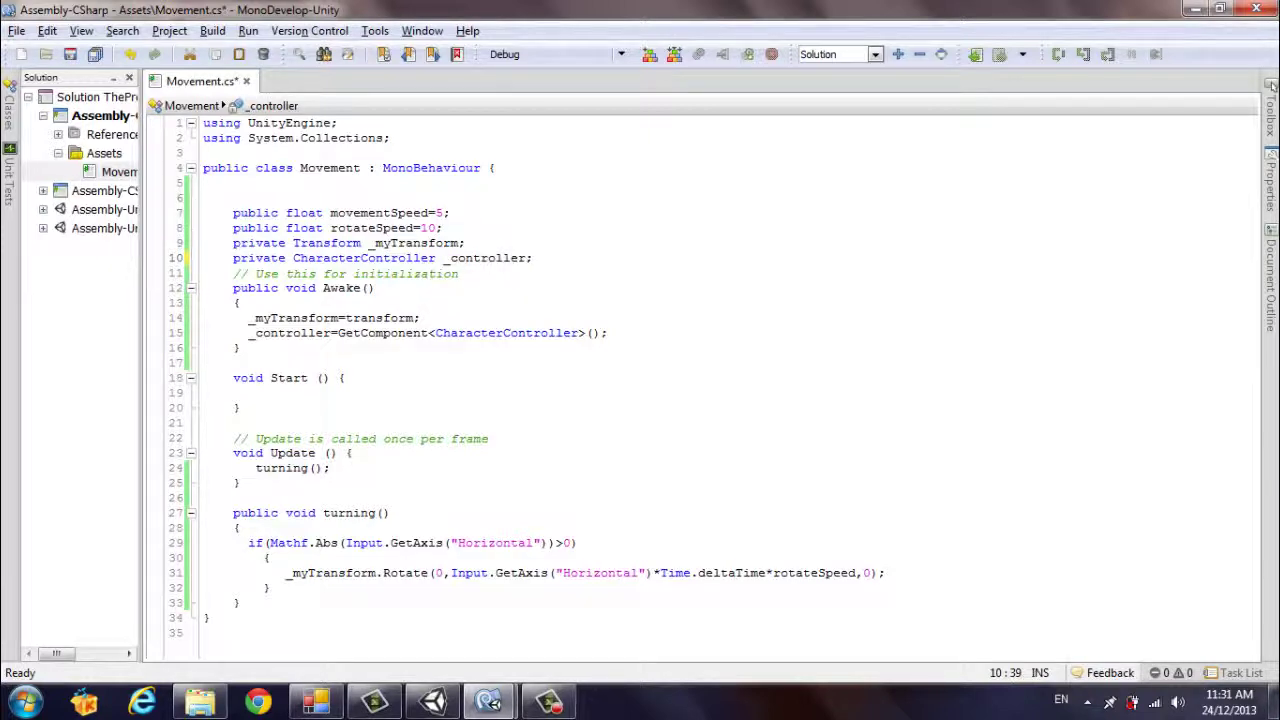
left_click(436, 700)
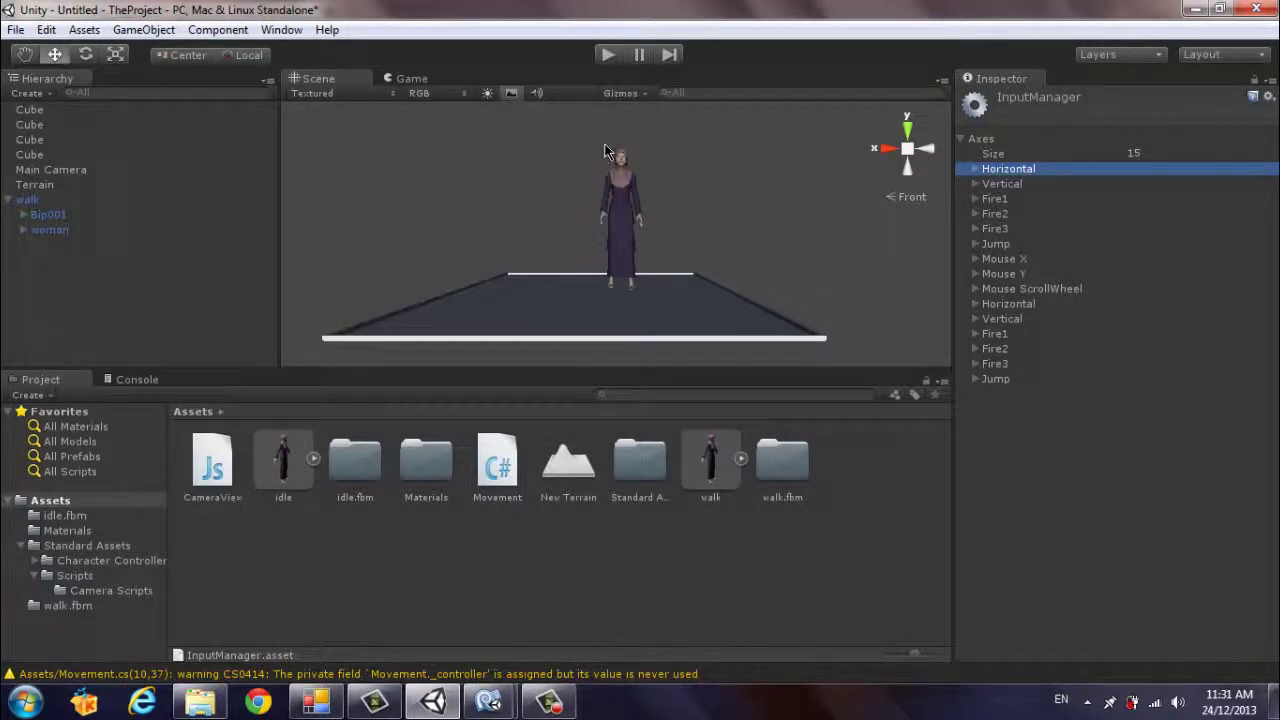
Step: Play the scene, turn the woman with the arrow keys, stop, and bring Movement.cs back up
left_click(608, 57)
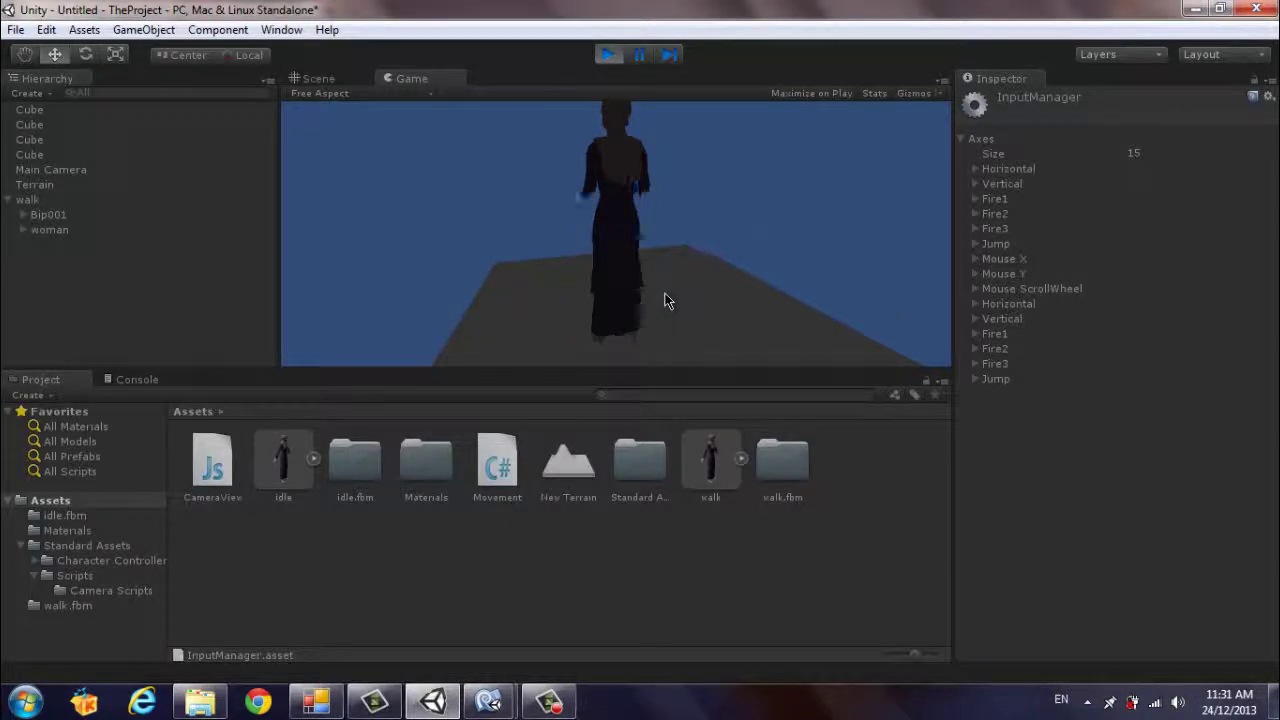
key("Right")
key("Up")
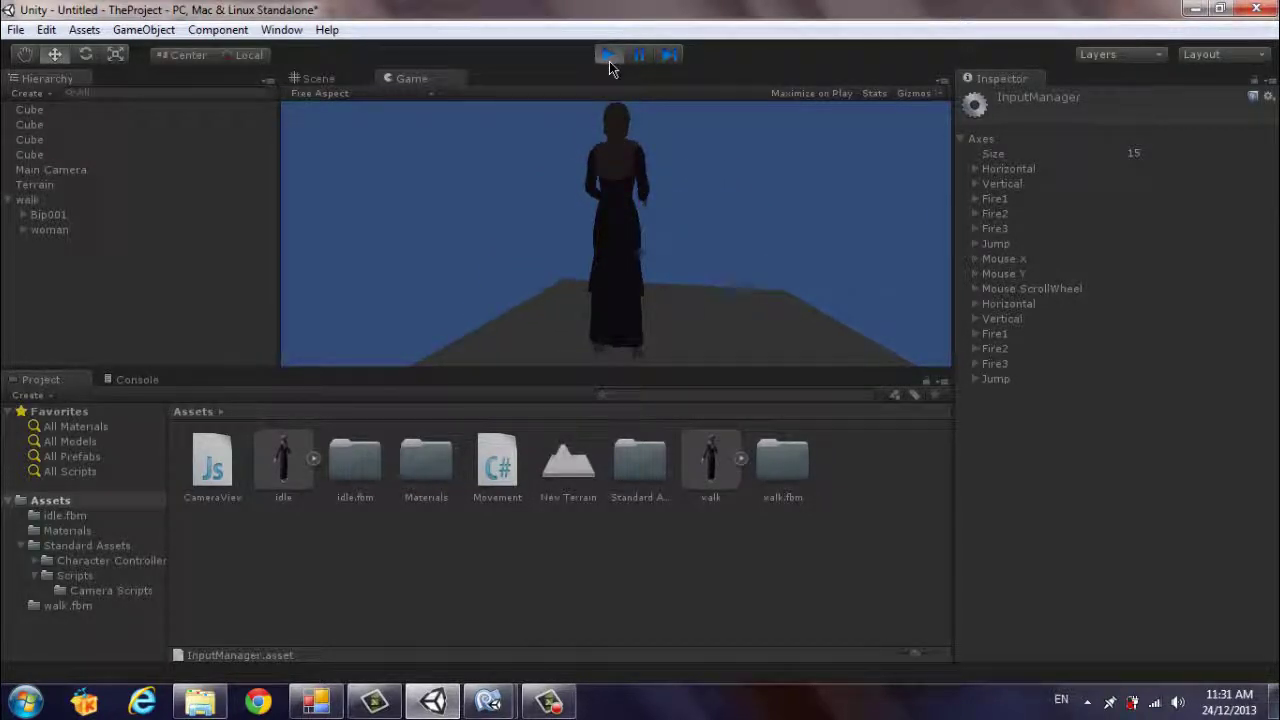
left_click(609, 61)
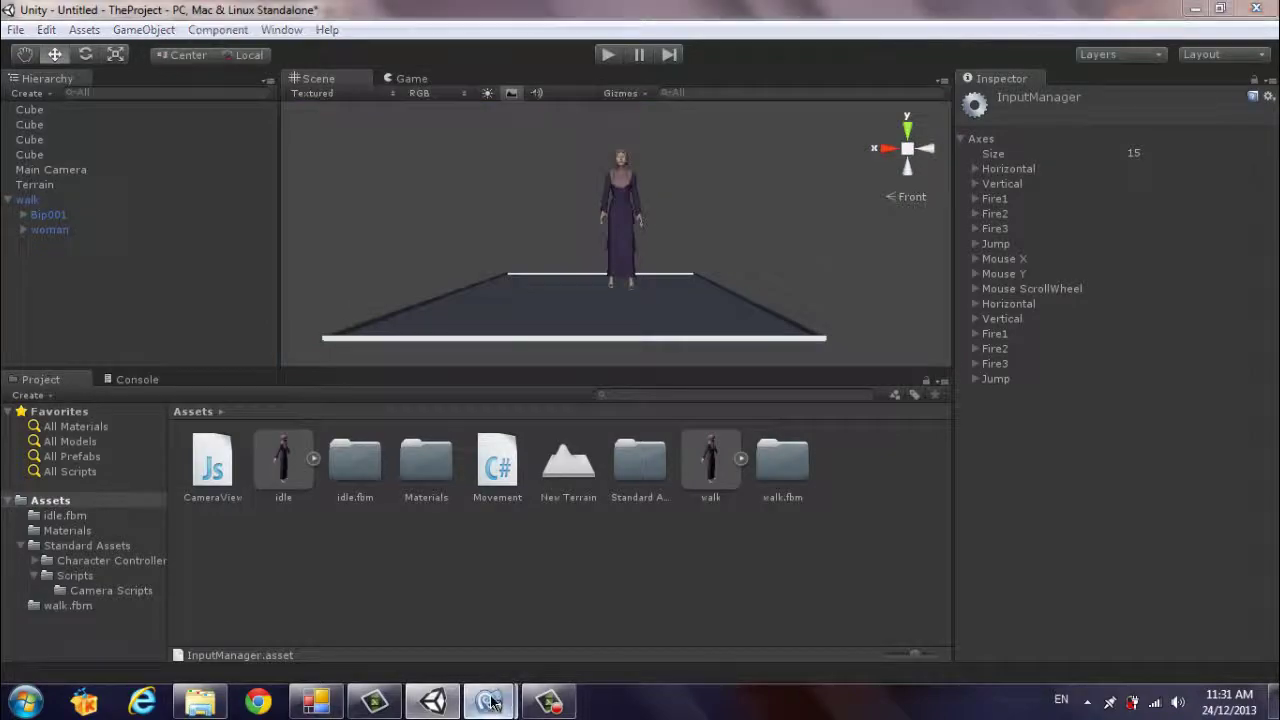
mouse_move(490, 703)
mouse_move(531, 550)
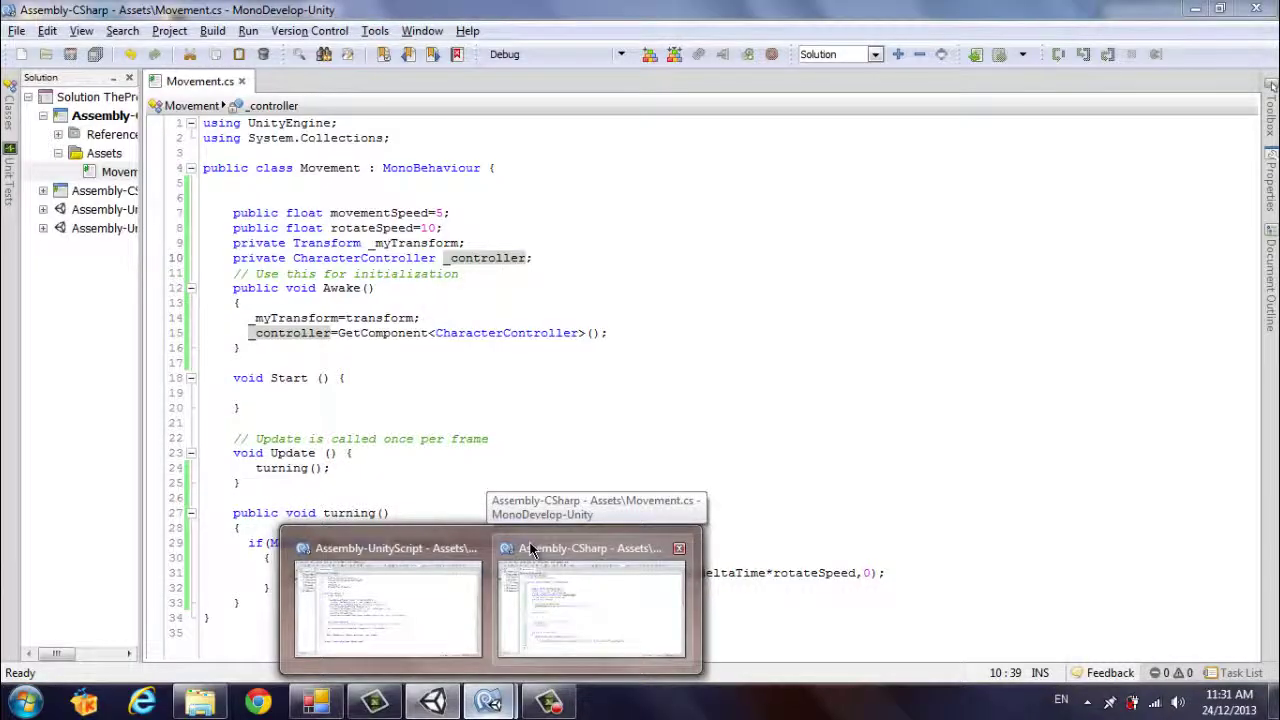
left_click(531, 550)
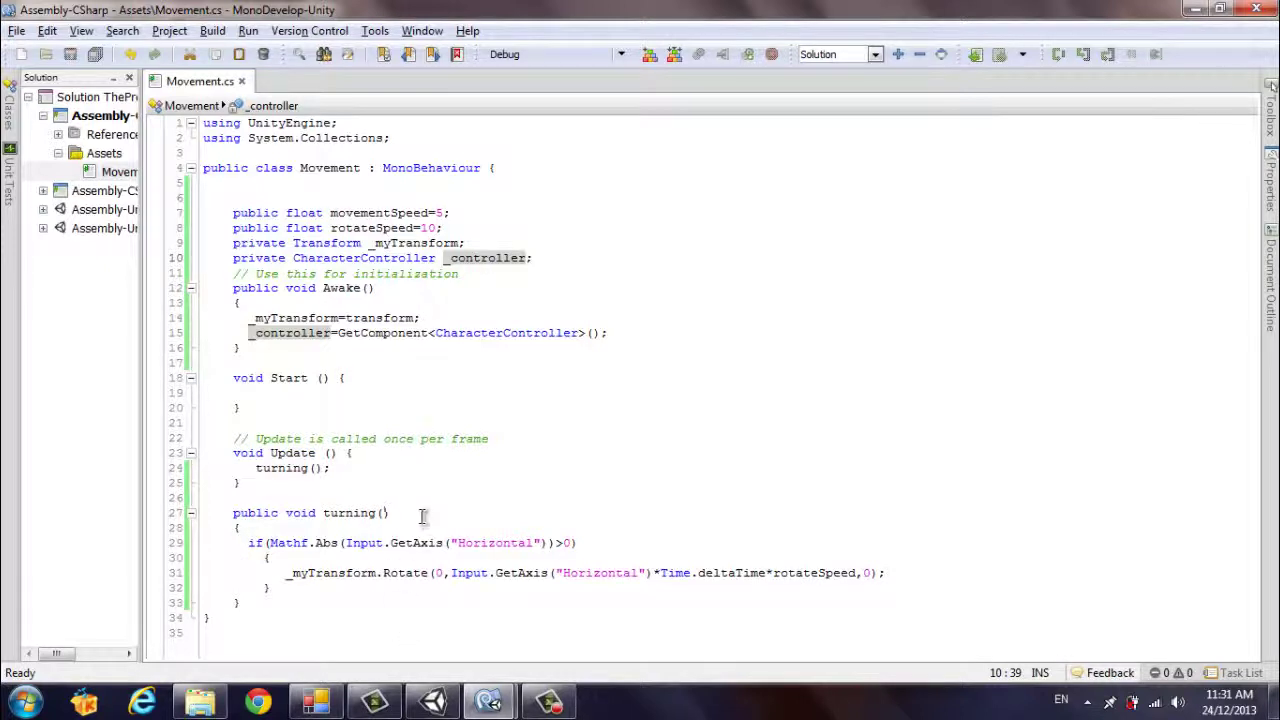
Step: Attach the Movement script to the walk character and play-test turning left and right
left_click(432, 700)
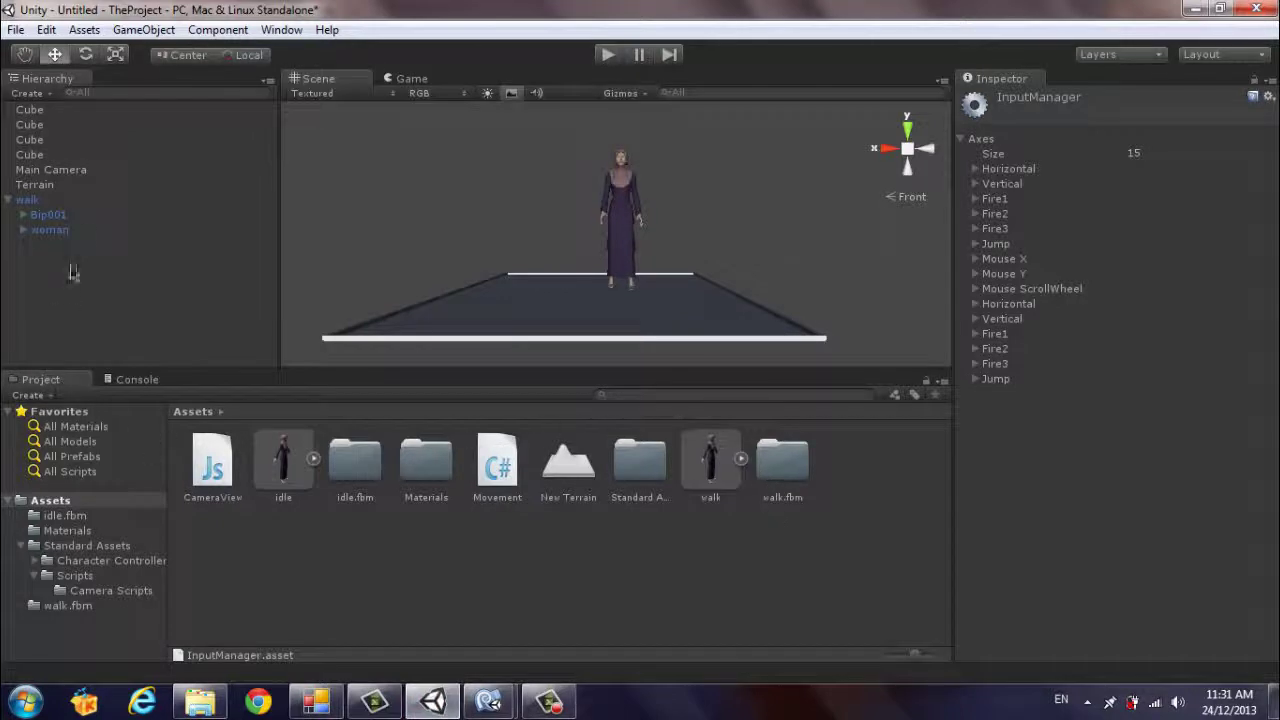
left_click(33, 203)
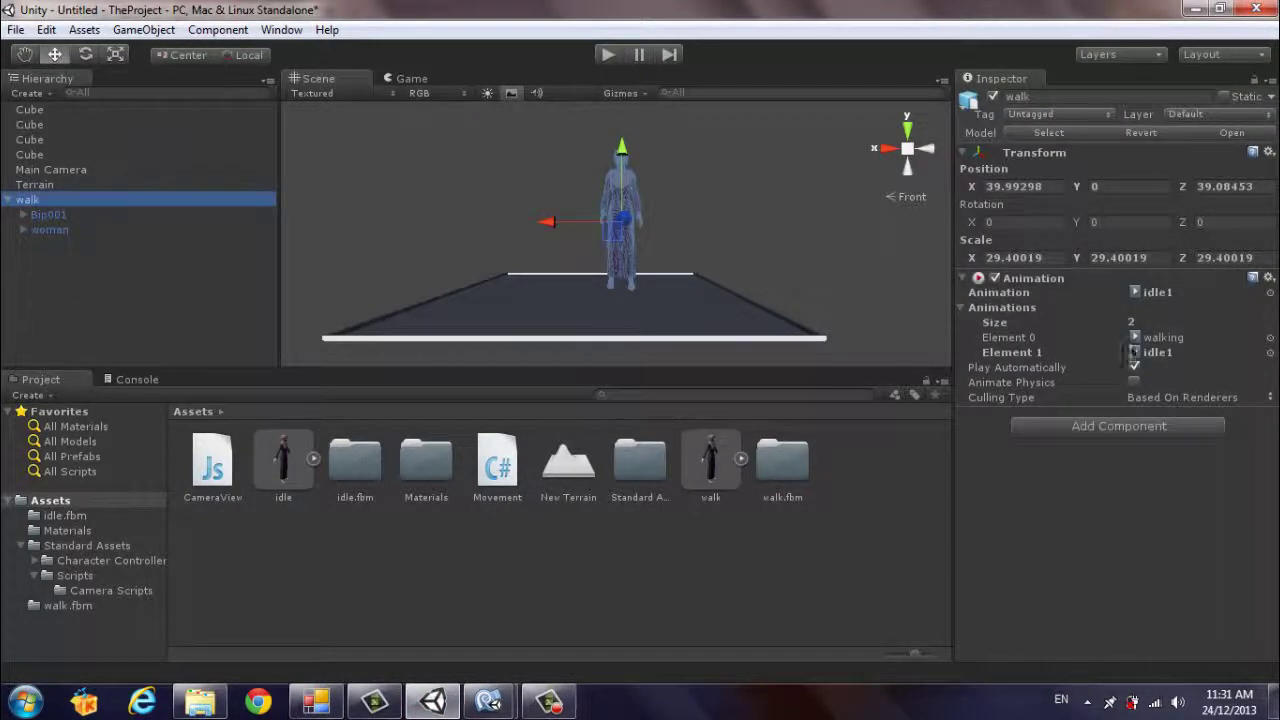
mouse_move(497, 462)
left_mouse_down()
mouse_move(200, 368)
mouse_move(55, 203)
left_mouse_up()
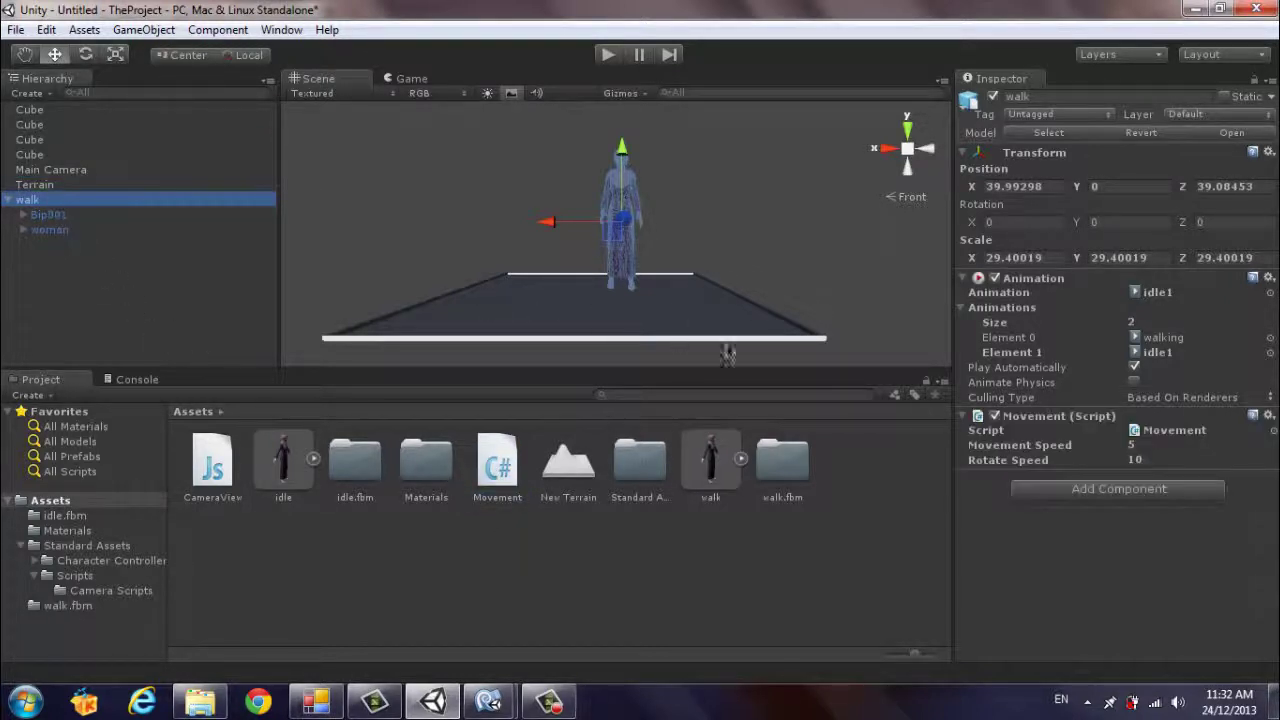
left_click(609, 58)
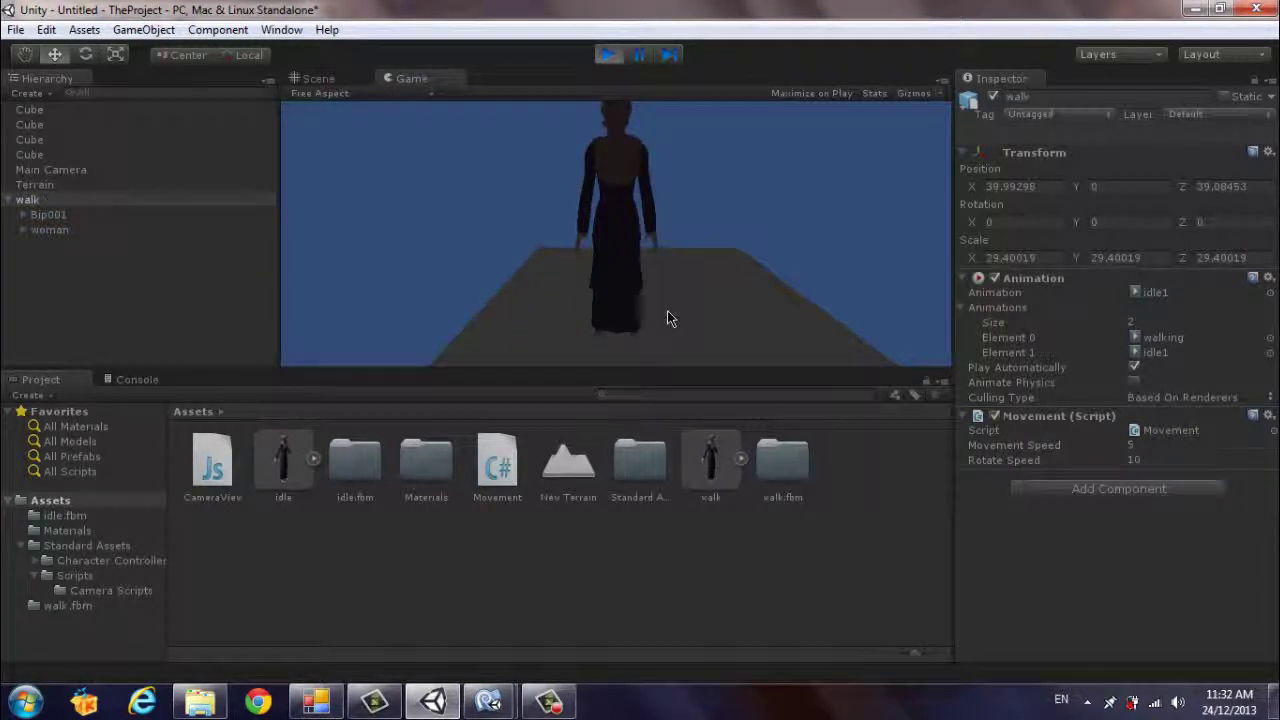
key("Left")
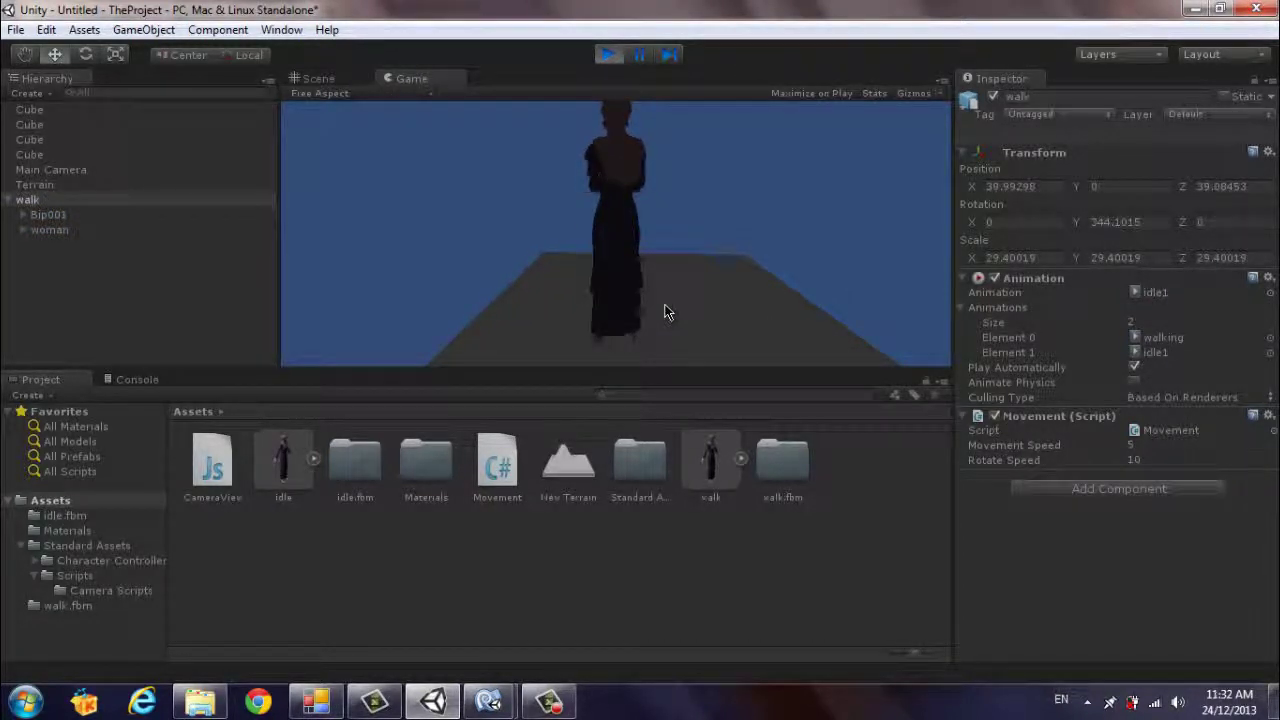
key("Right")
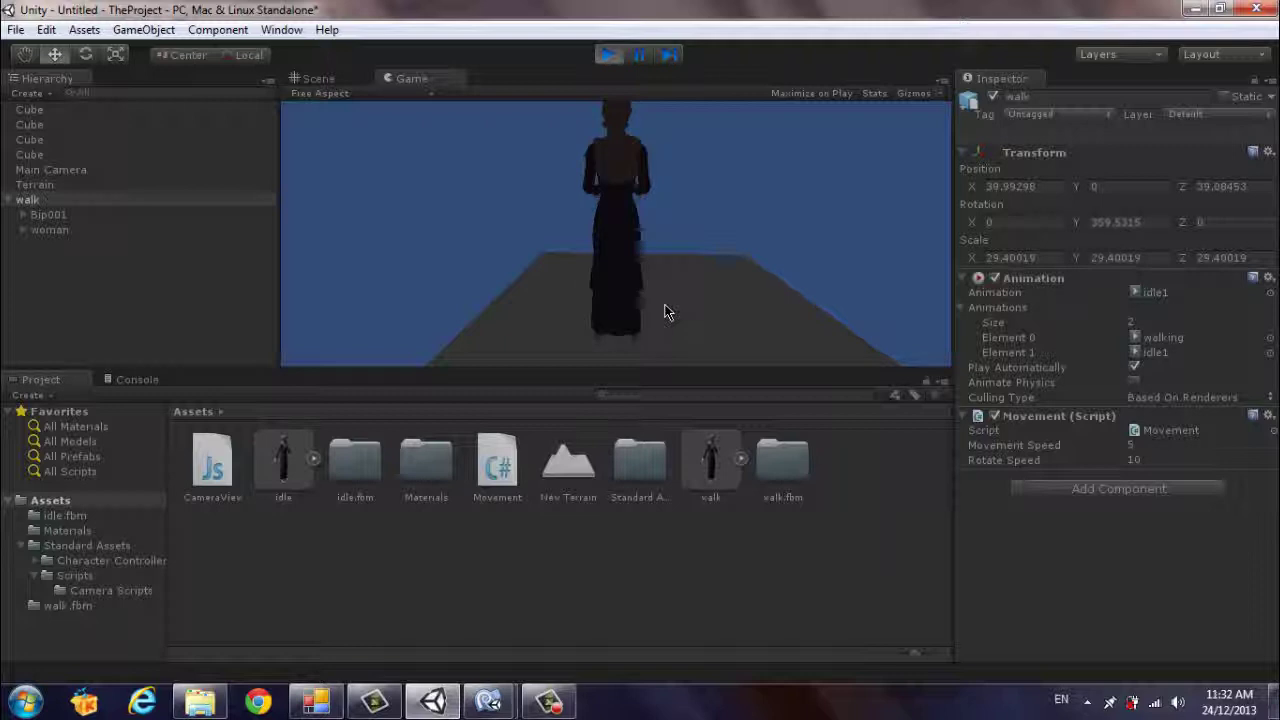
key("Right")
left_click(610, 55)
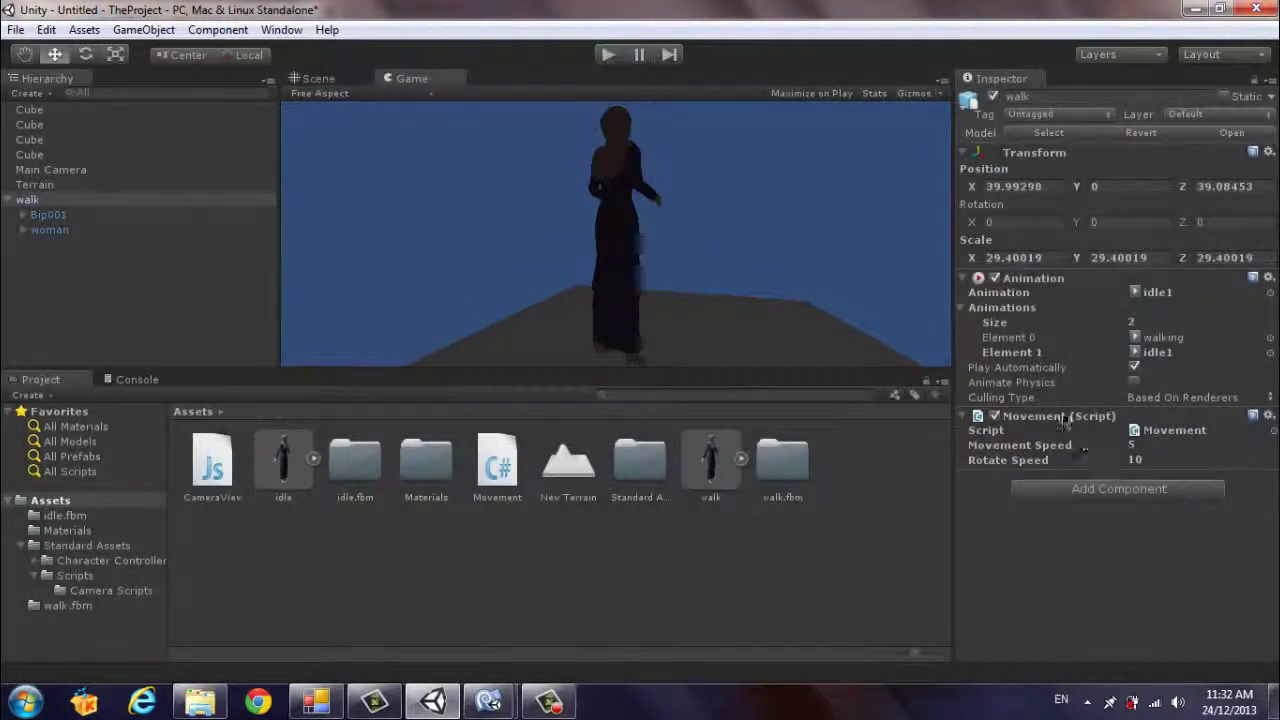
Step: Set Movement Speed to 20 and play-test the character's turning
left_click(1168, 444)
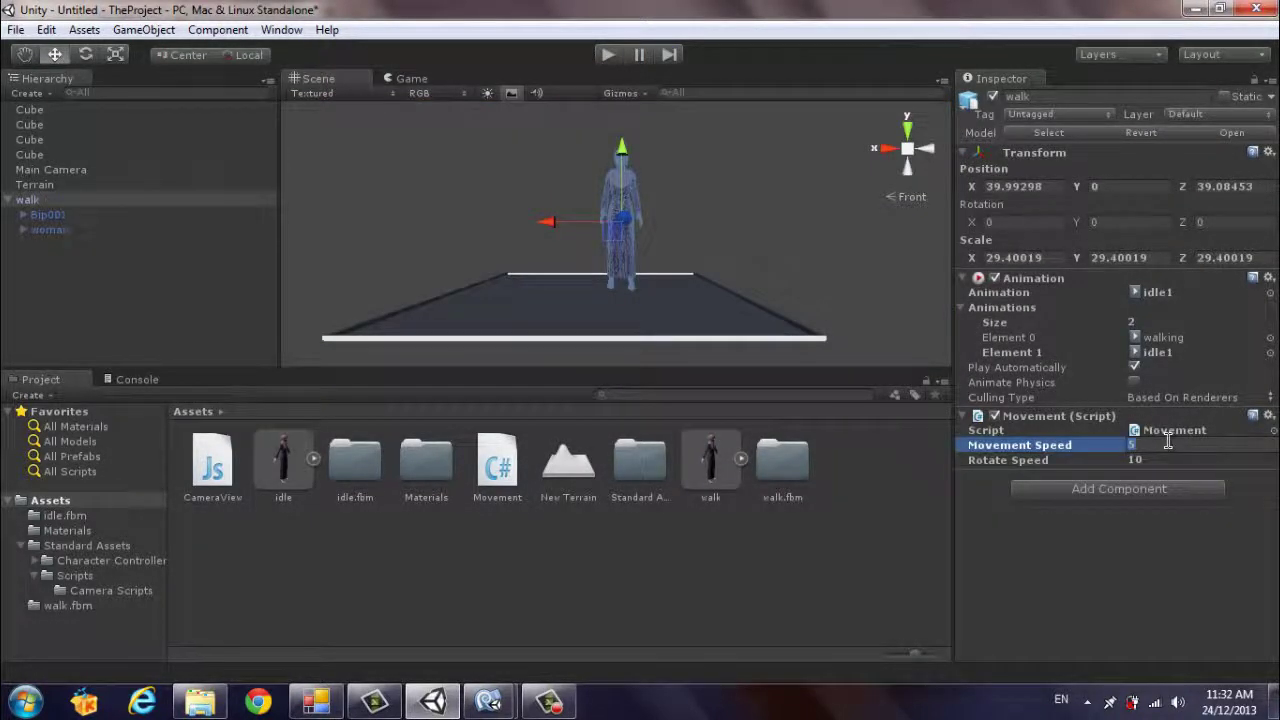
type("20")
key("Return")
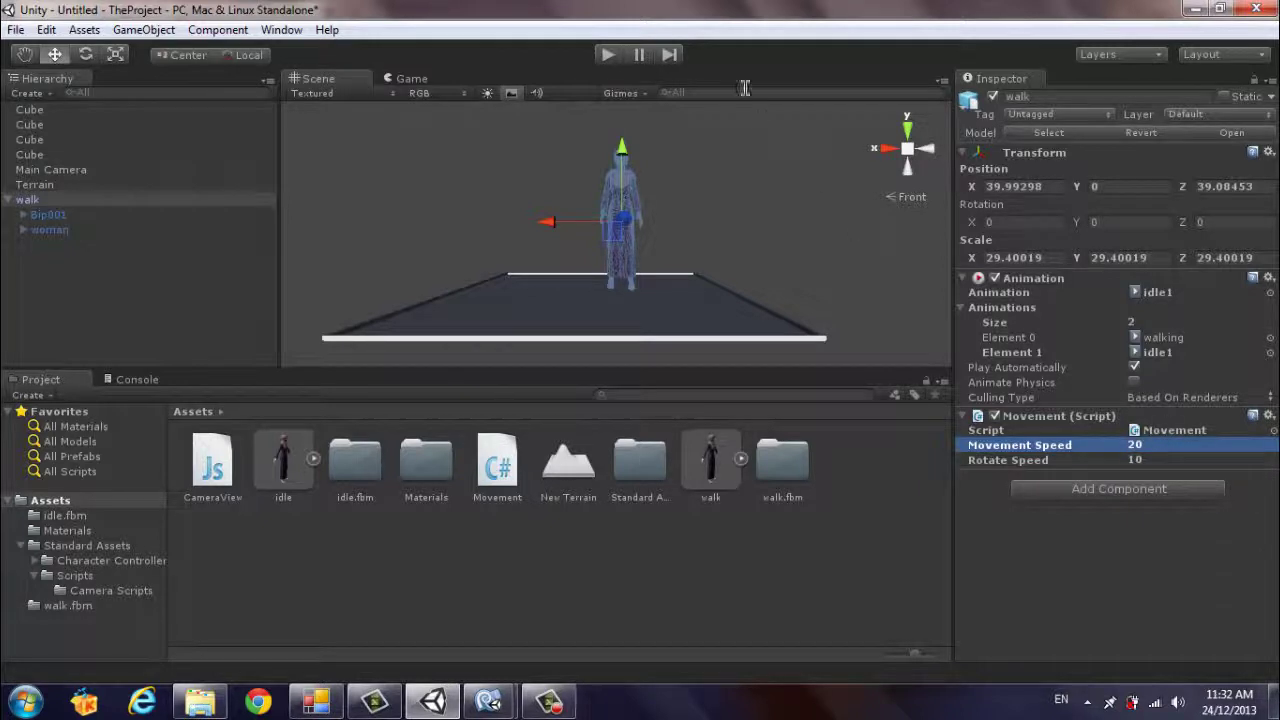
left_click(608, 55)
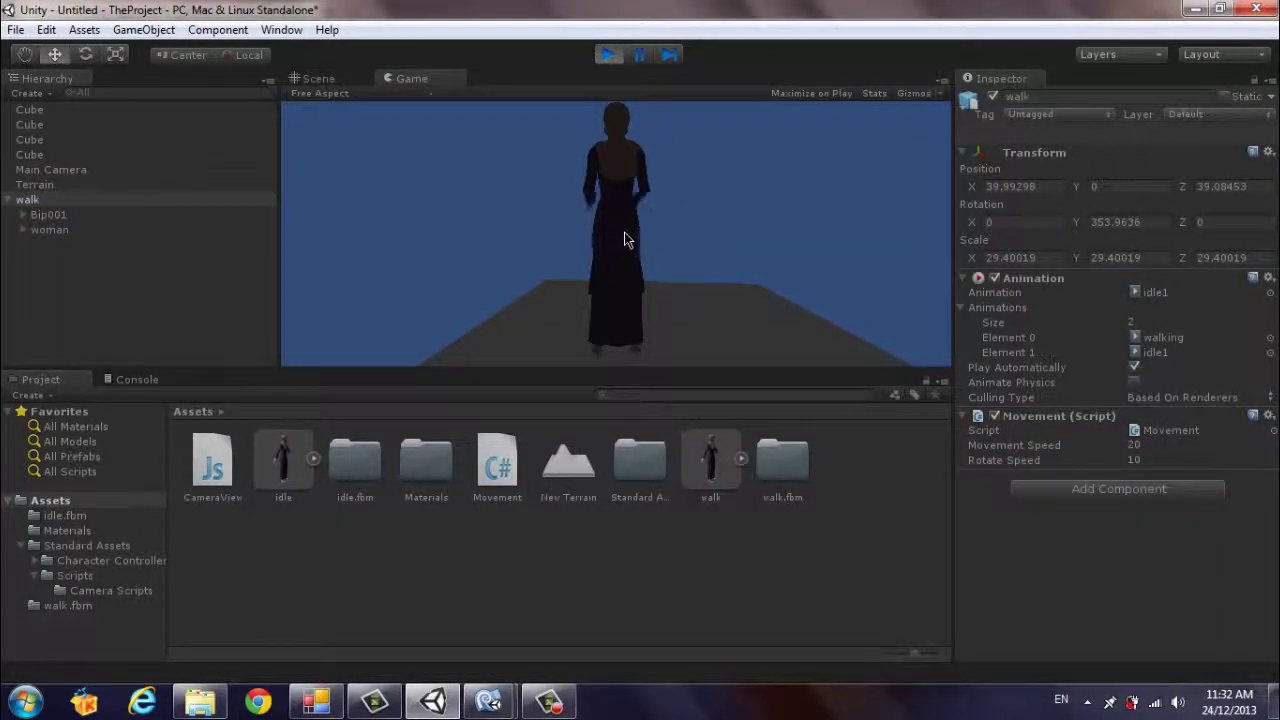
key("Right")
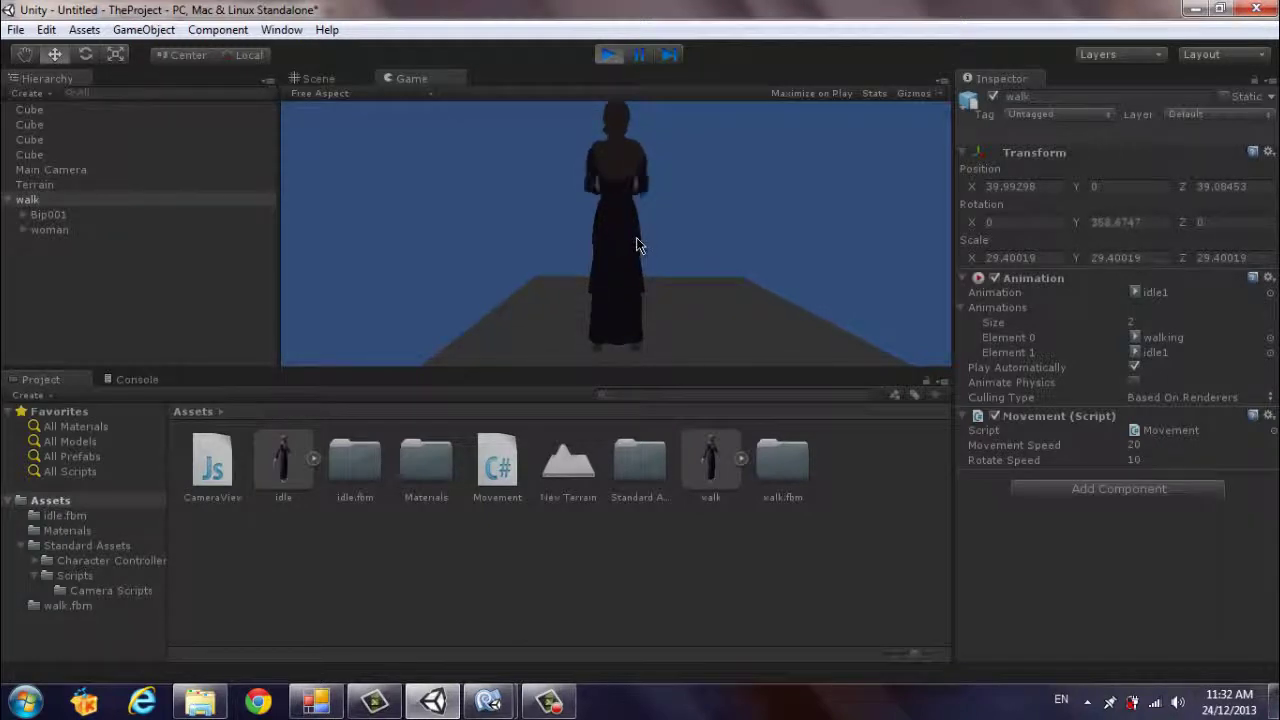
left_click(608, 55)
Step: Raise Movement Speed to 50 and play-test turning right and left again
left_click(1150, 444)
type("50")
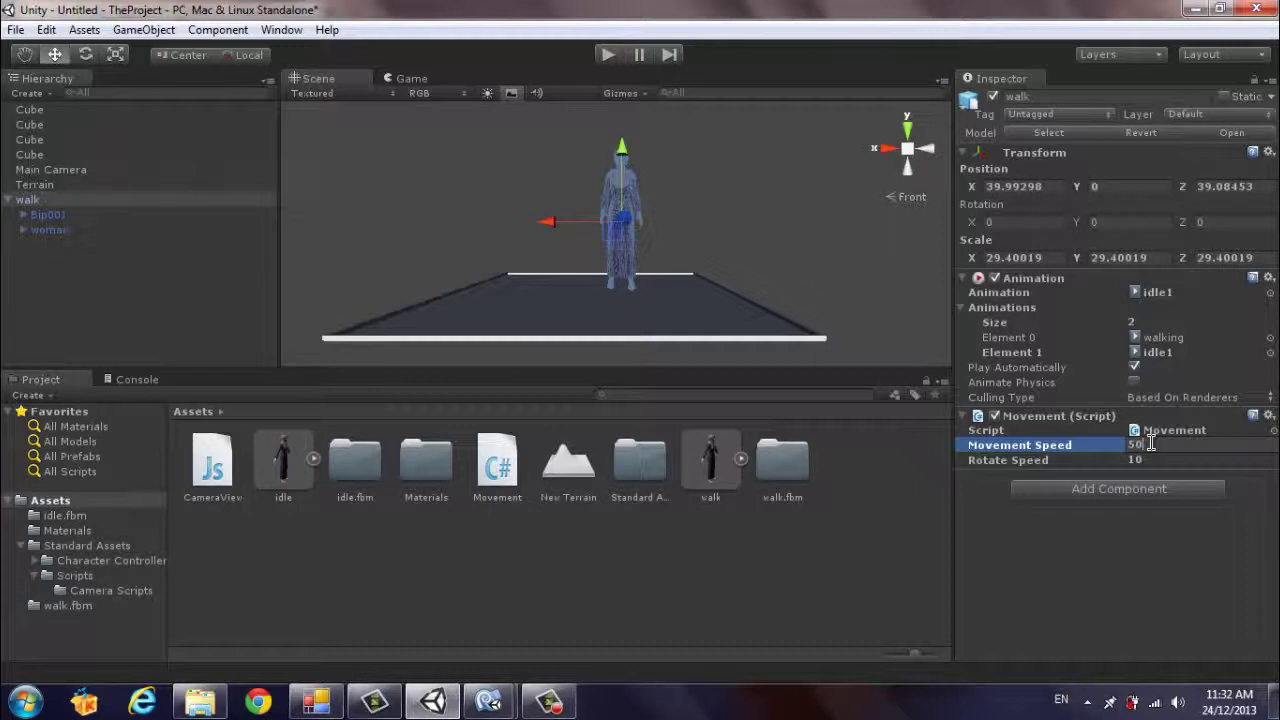
left_click(607, 54)
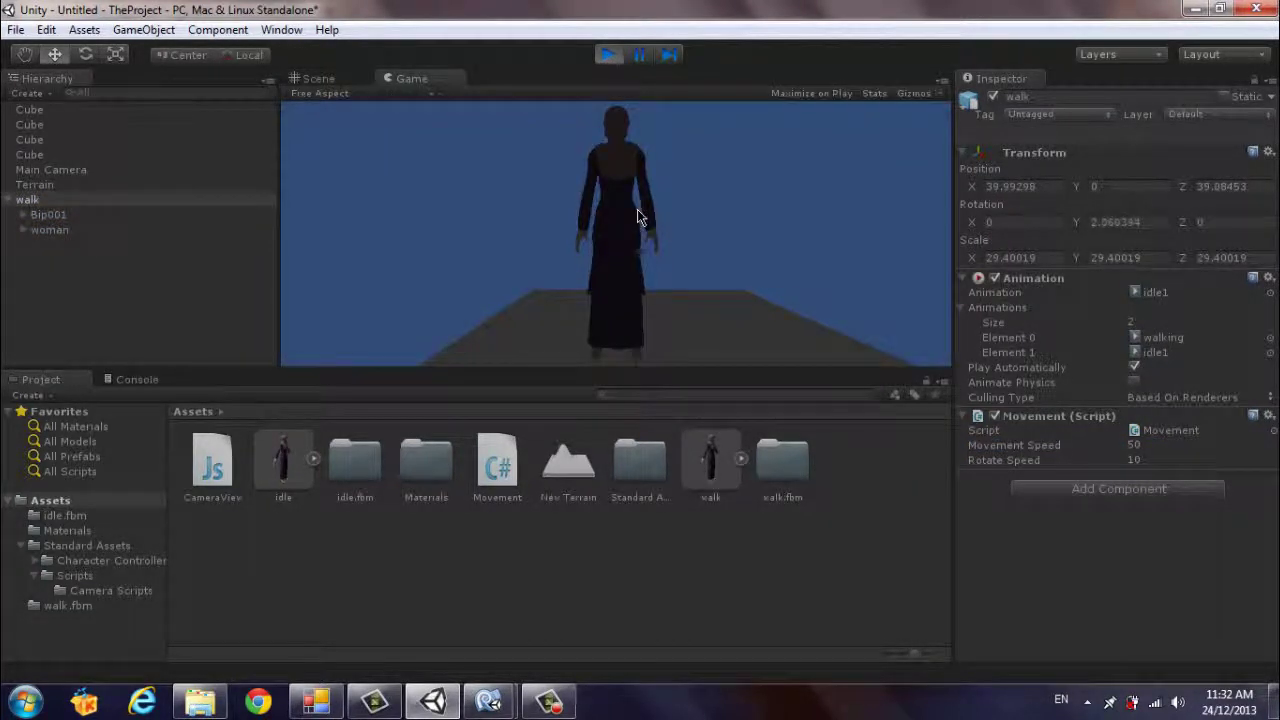
key("Right")
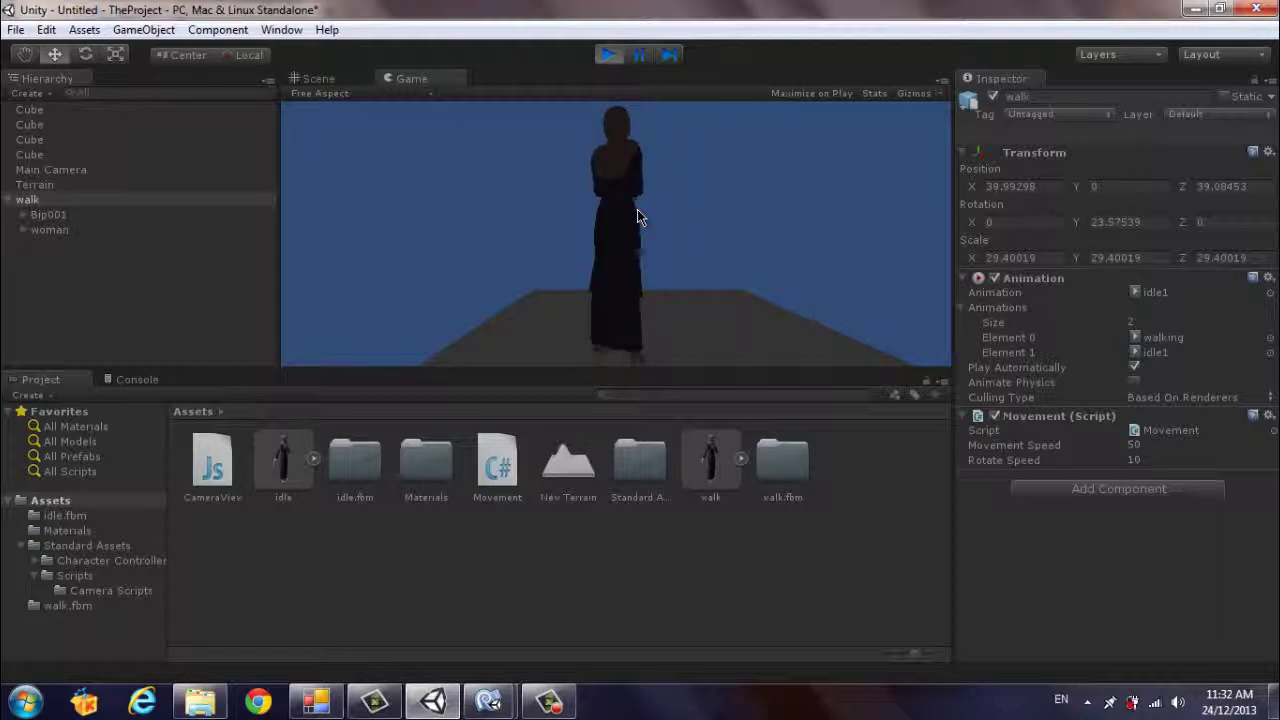
key("Left")
key("Left")
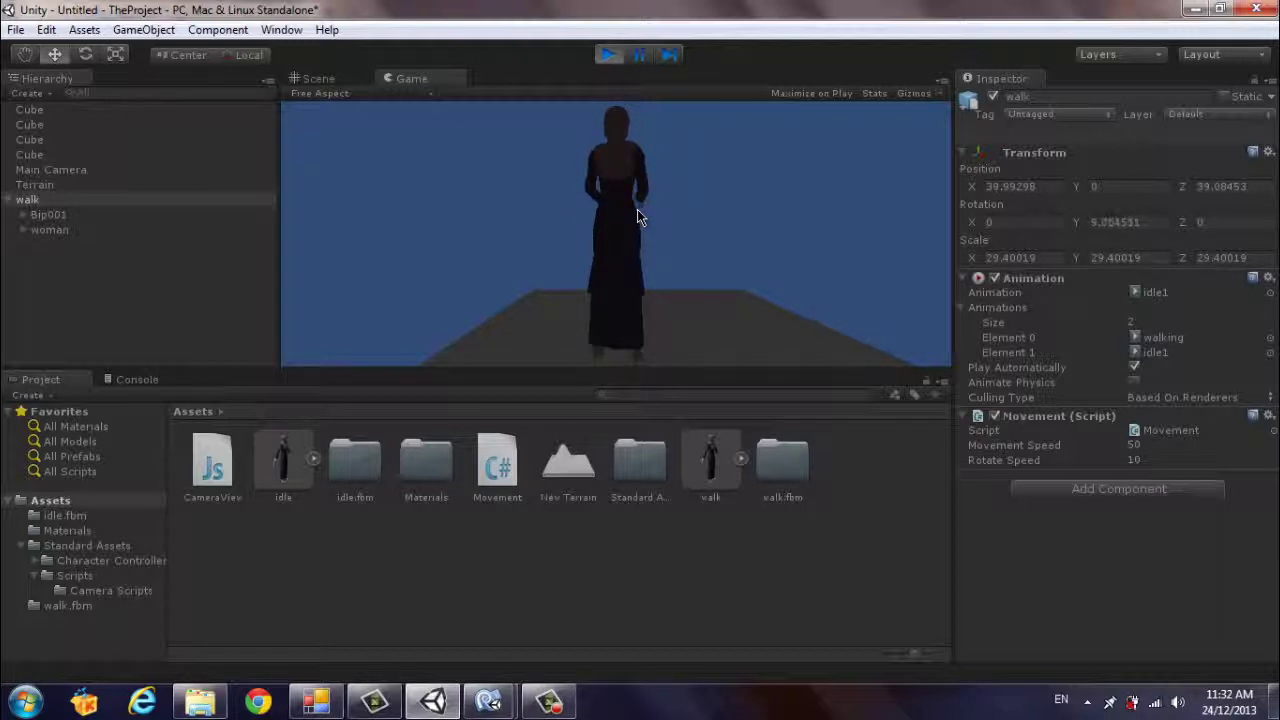
key("Left")
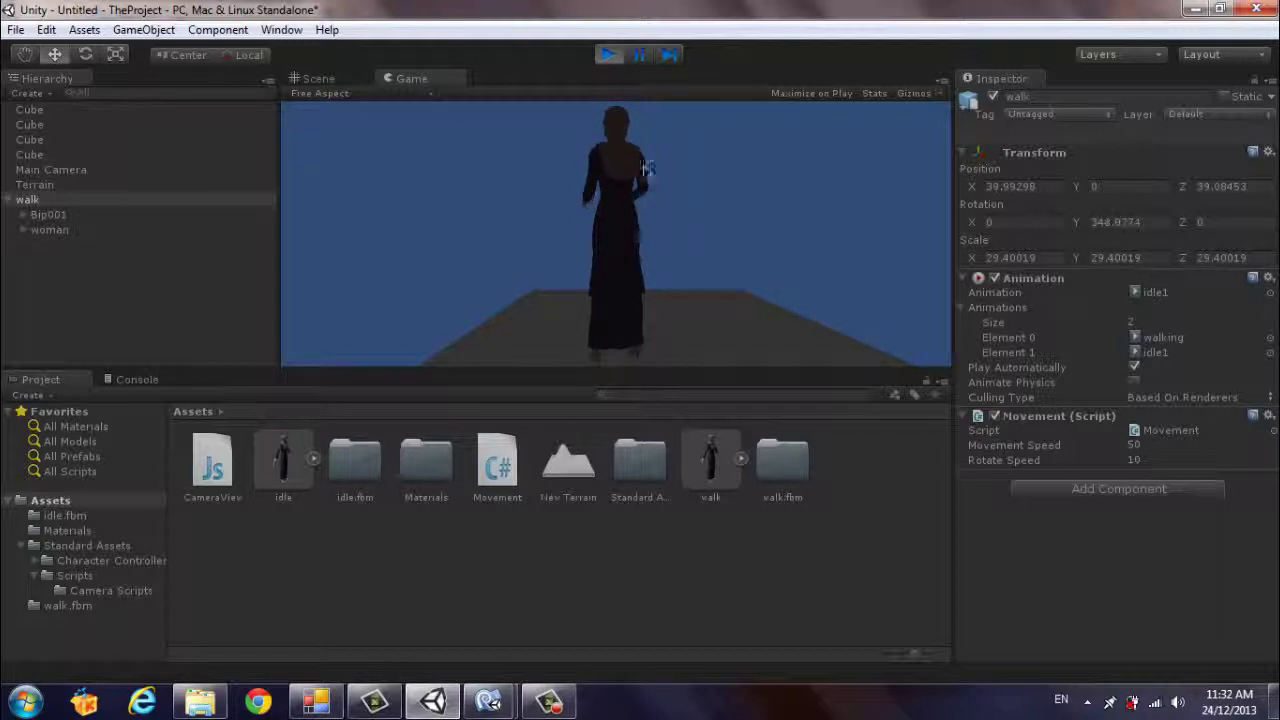
key("Right")
left_click(610, 57)
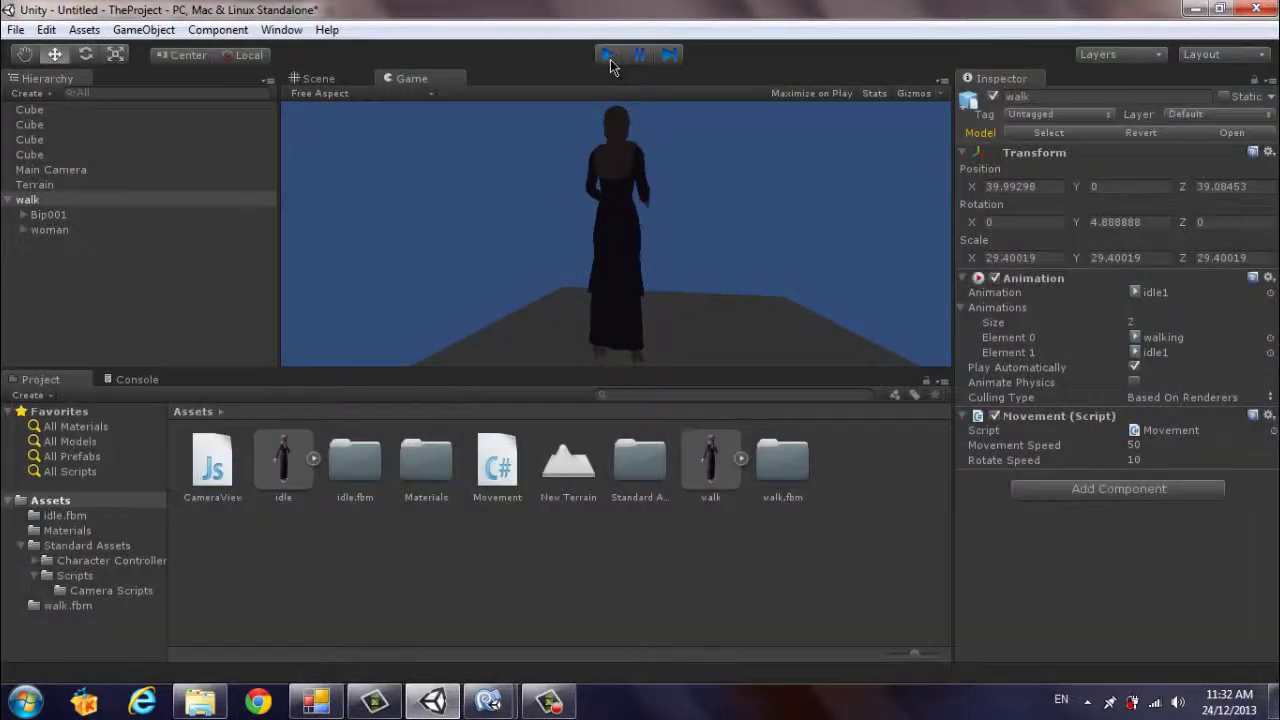
mouse_move(490, 703)
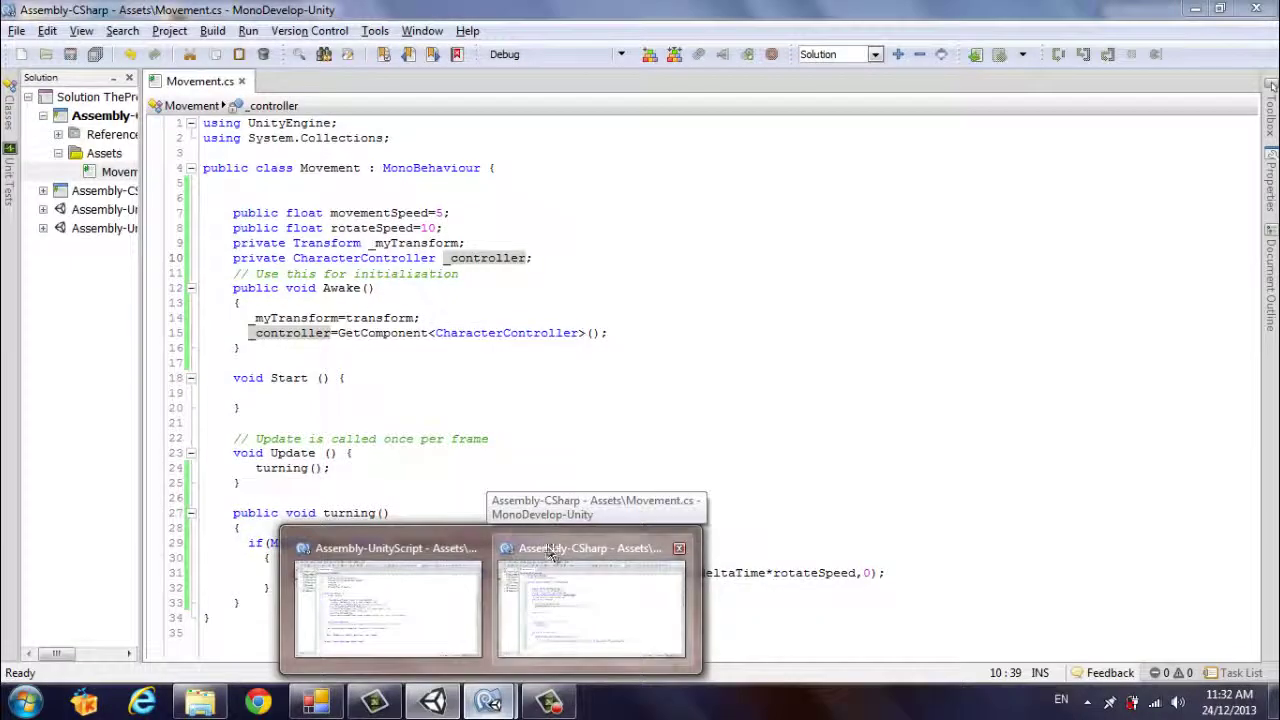
Step: Add a public void walking() method with an empty body below turning()
left_click(550, 555)
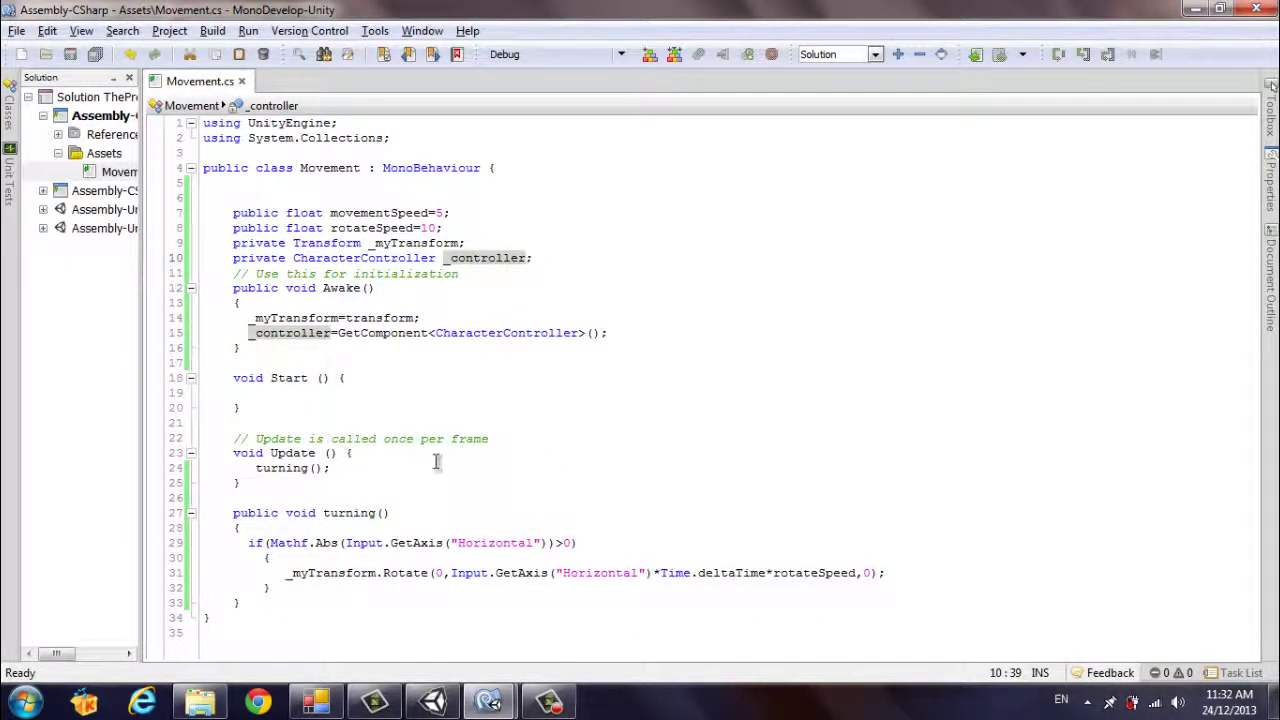
left_click(266, 602)
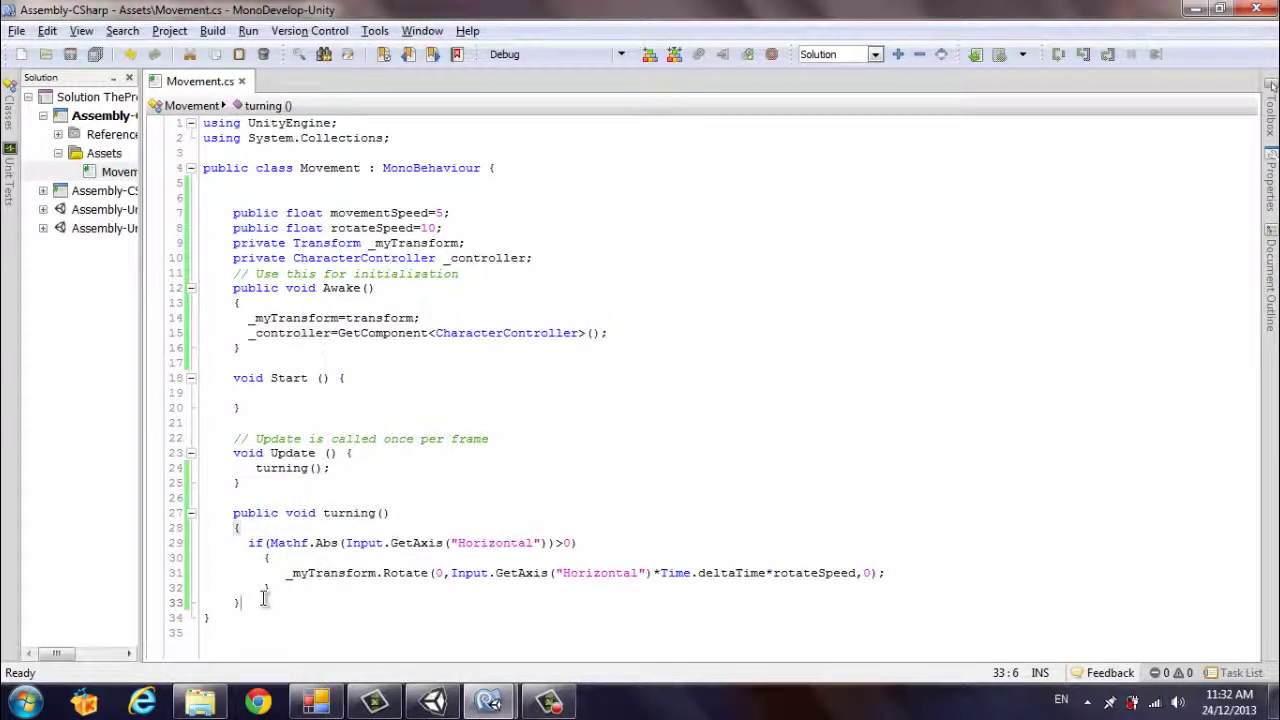
key("Return")
key("Return")
type("pu")
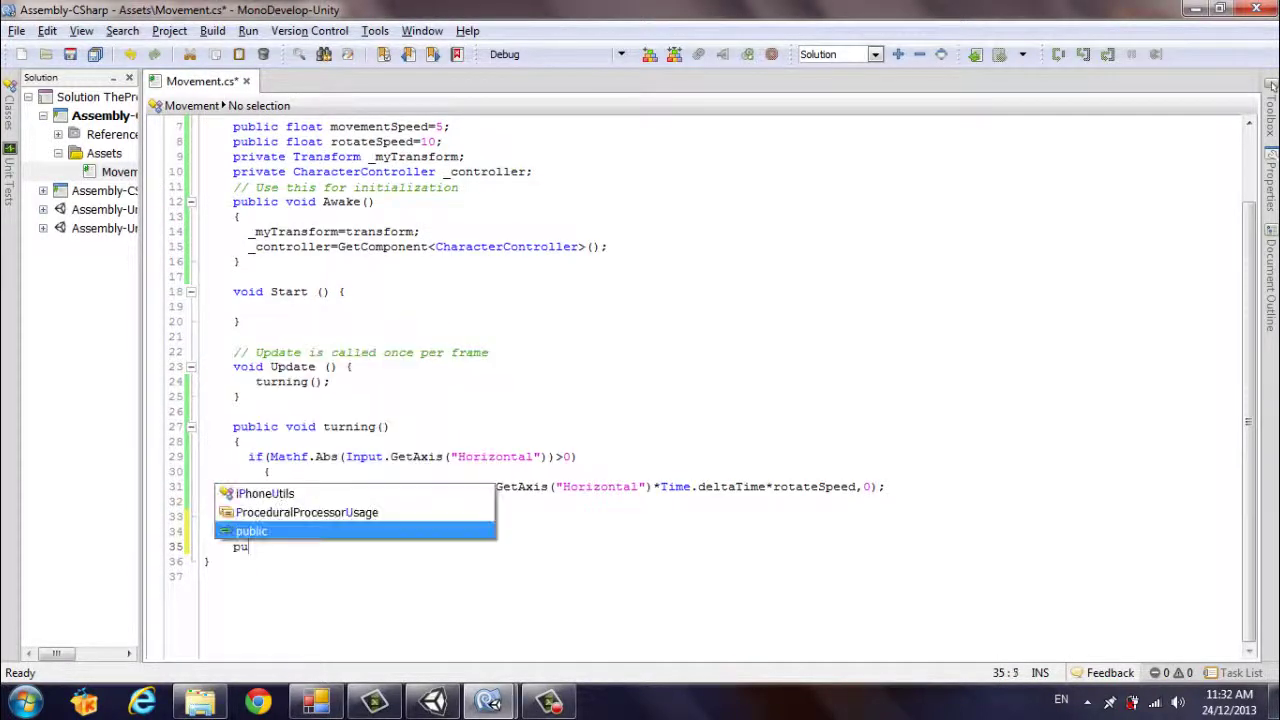
type("blic void walking(")
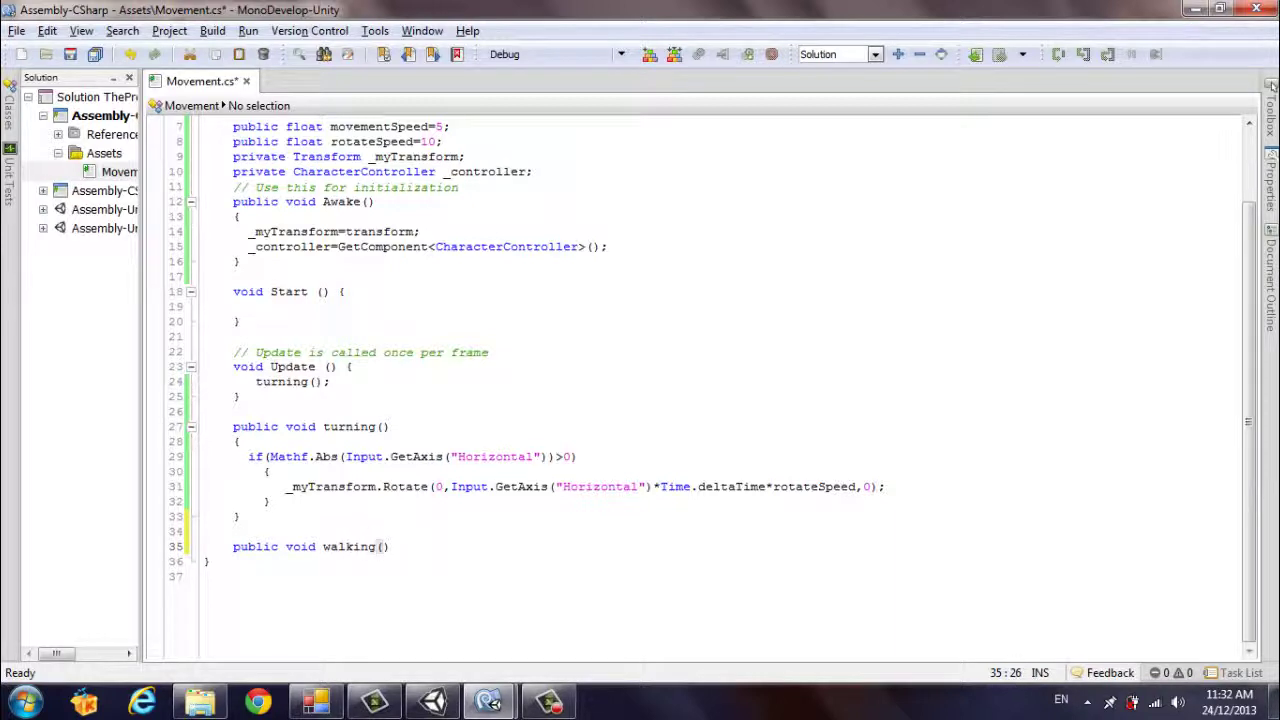
key("Return")
type("{")
key("Return")
key("Return")
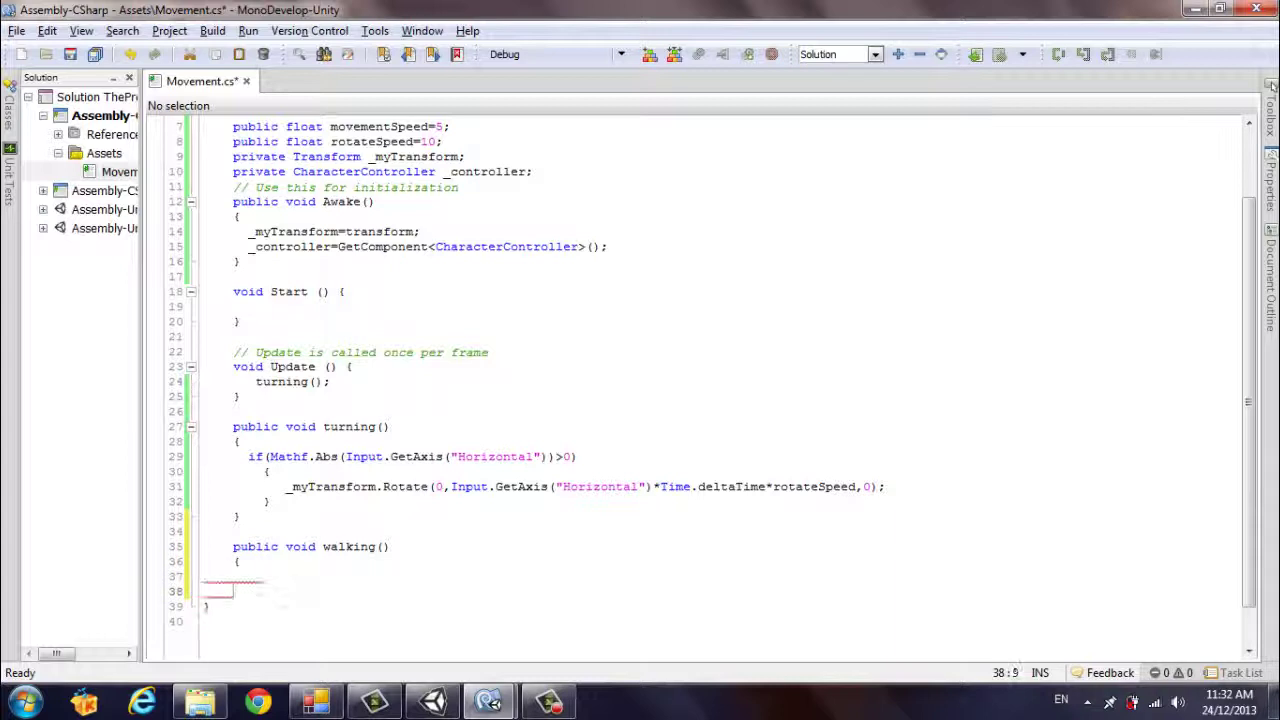
type("}")
key("Up")
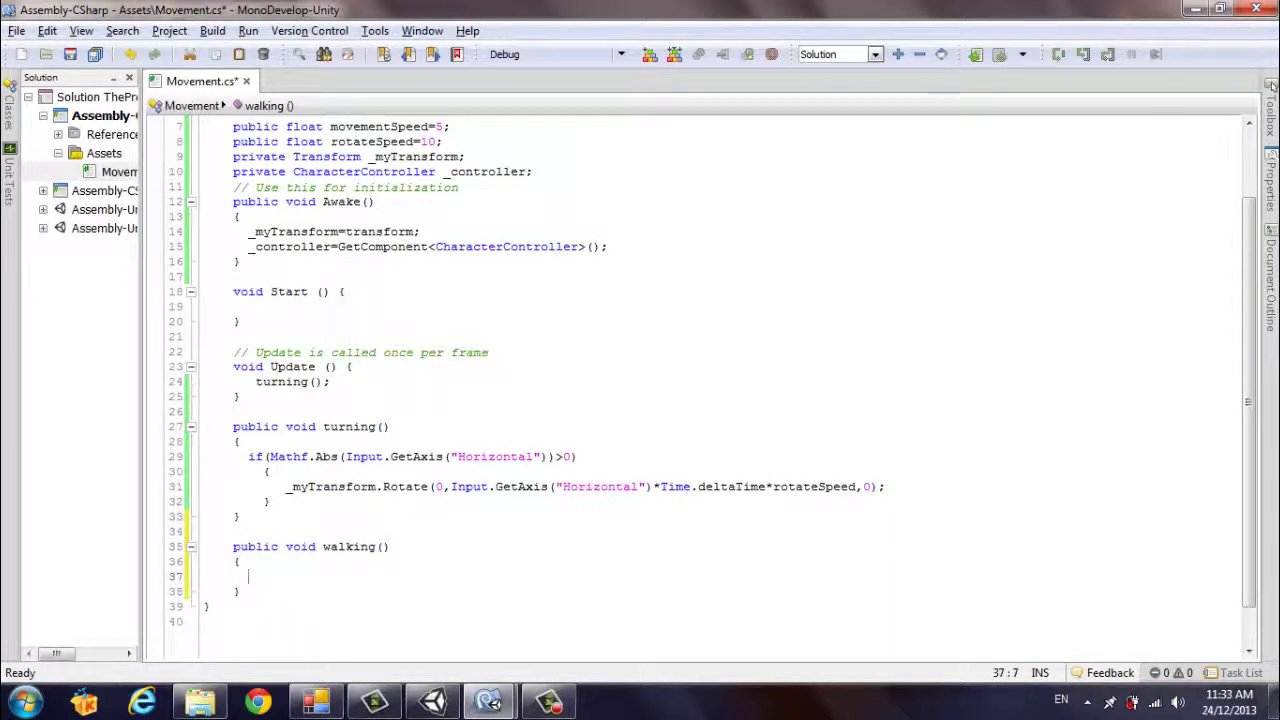
Step: Inside walking(), add an if block testing Mathf.Abs(Input.GetAxis("Vertical")) > 0
type("if(Math")
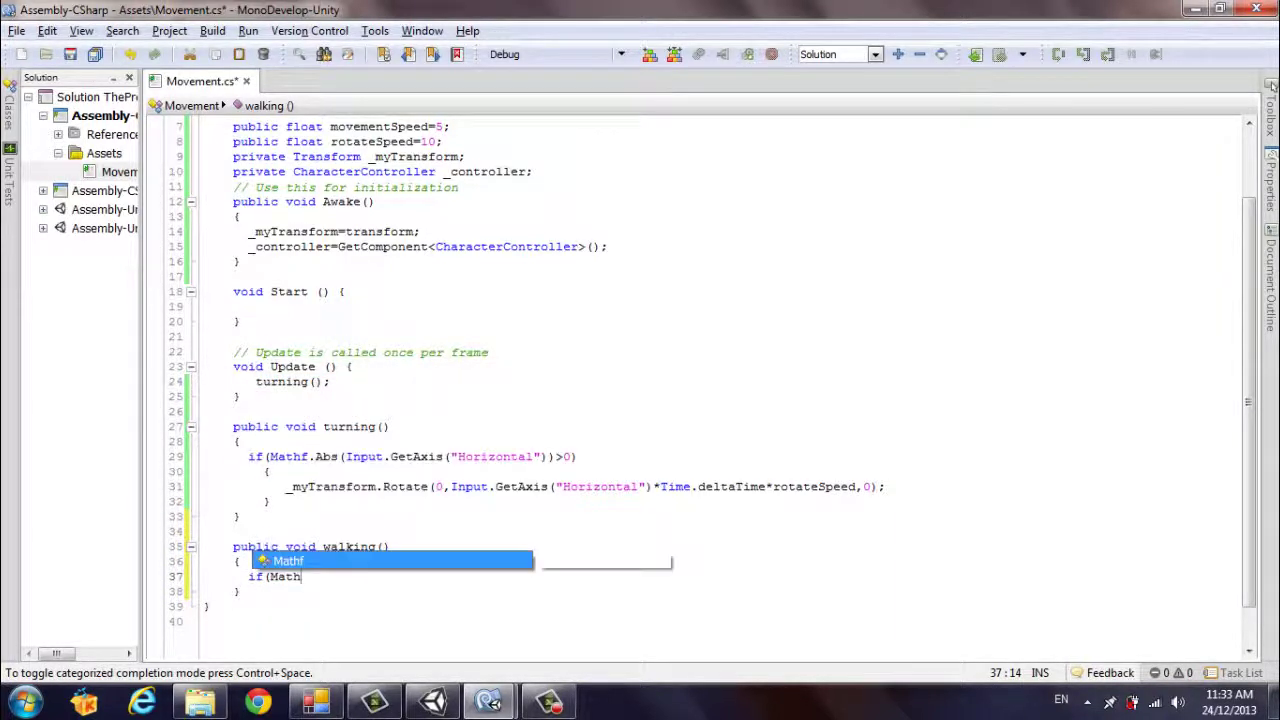
type("f.A")
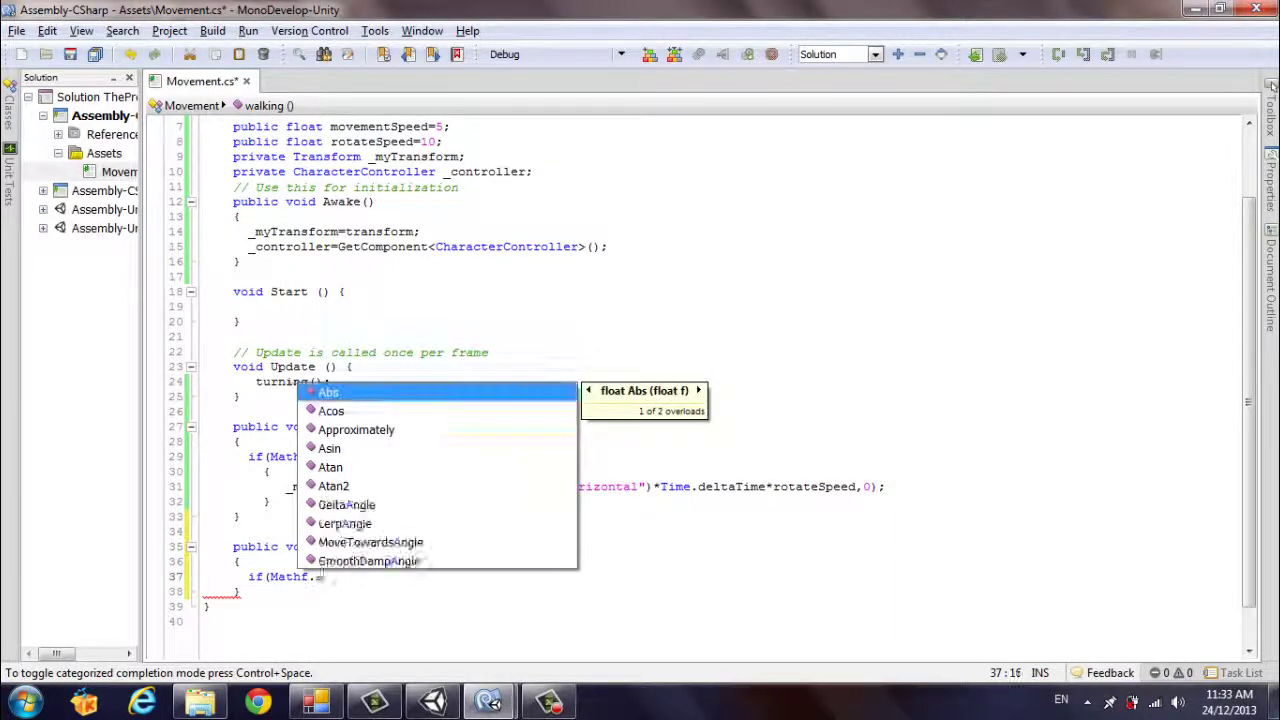
type("bs(")
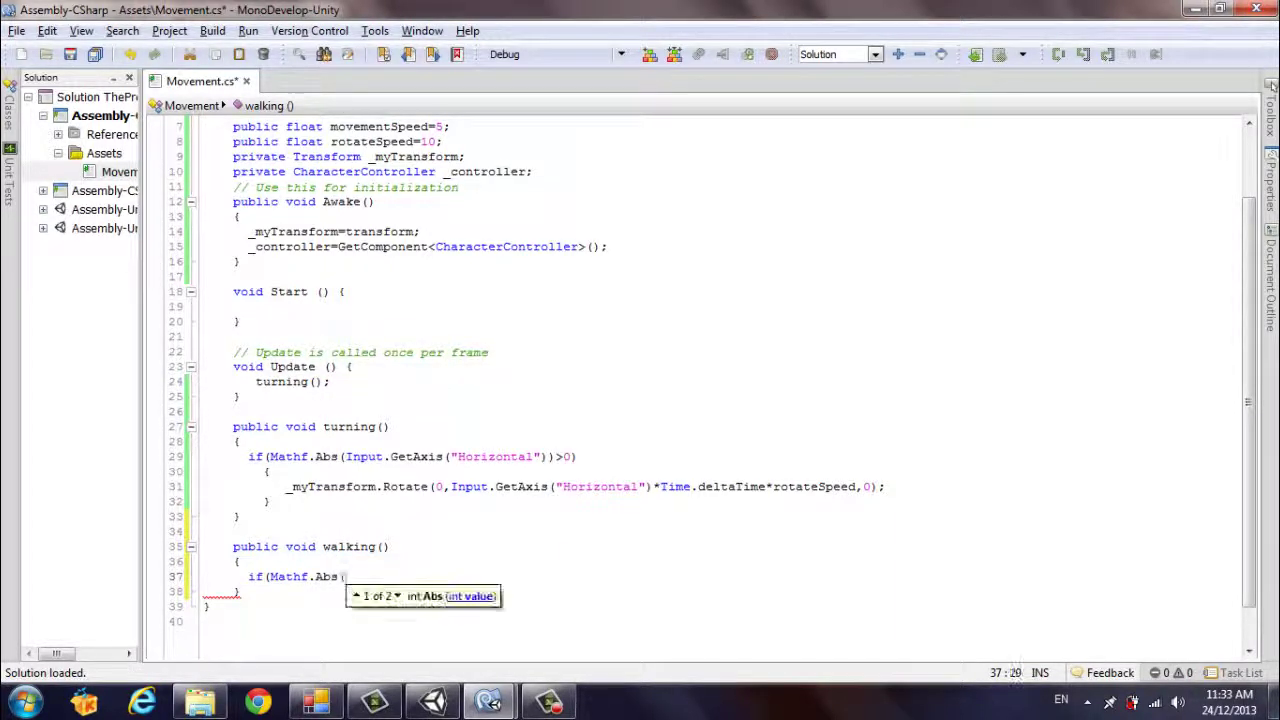
type("Inout")
key("BackSpace")
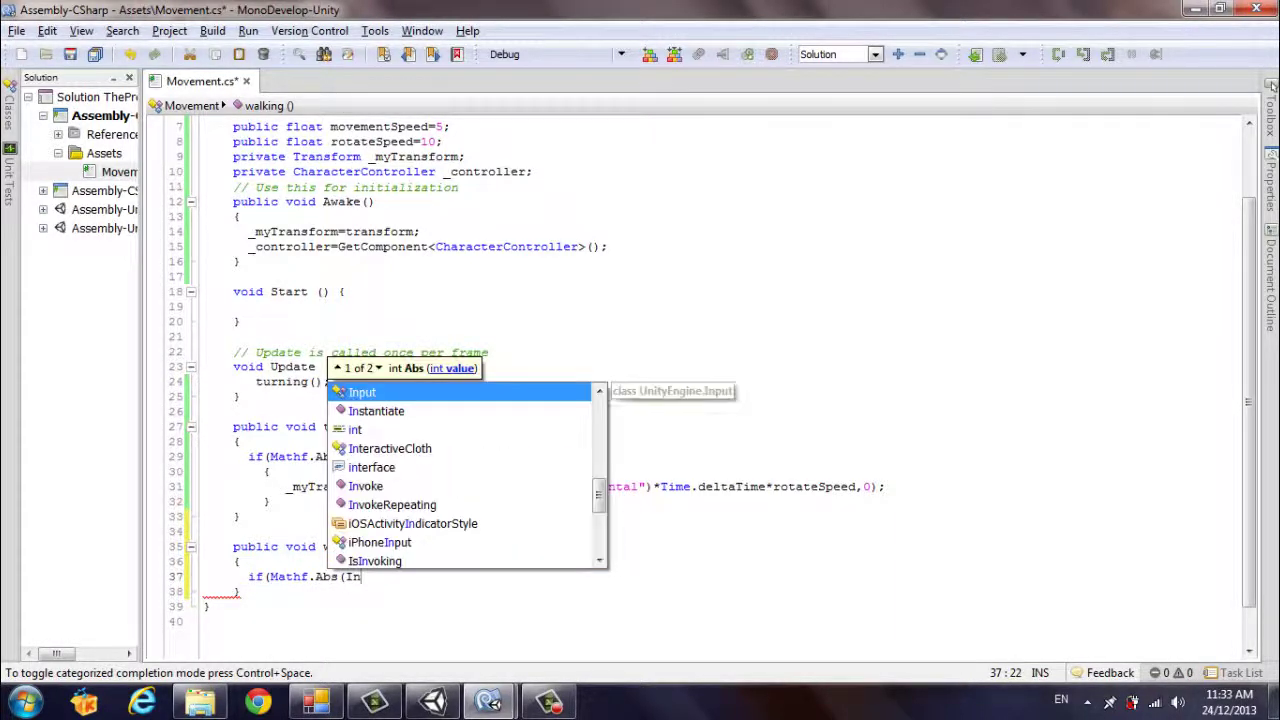
type("po")
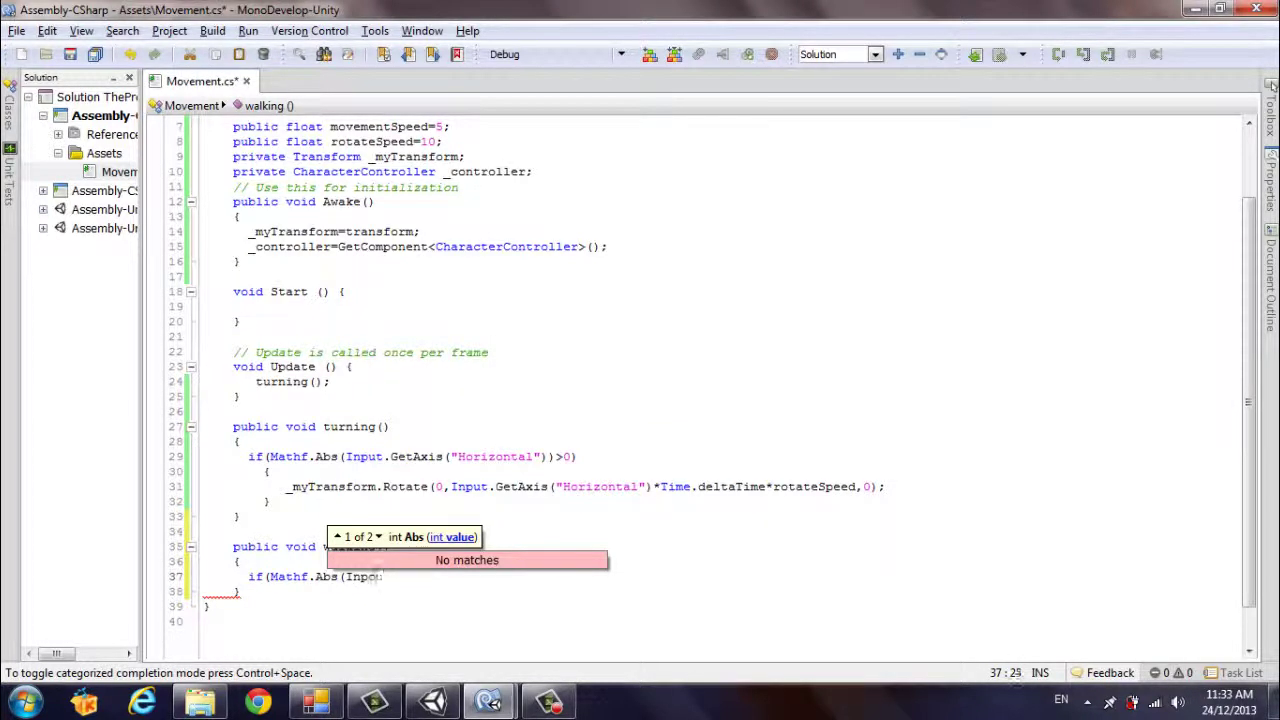
type("utut.g")
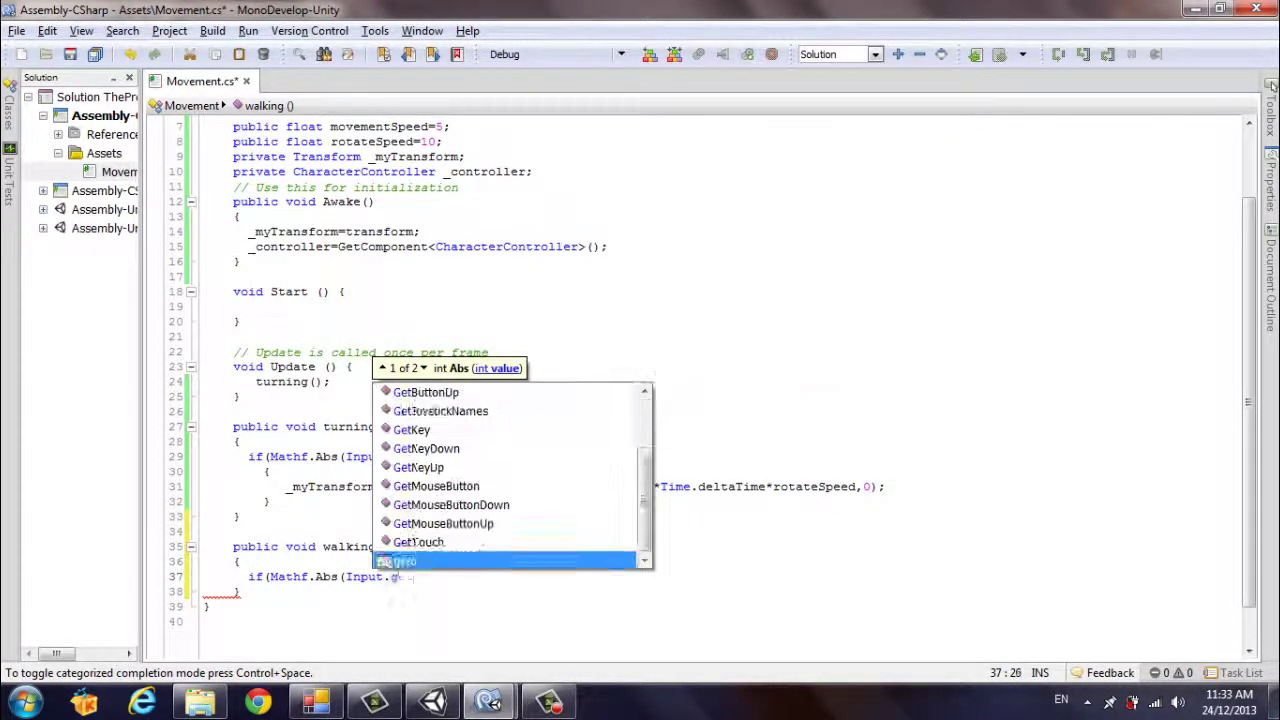
type("etAxis")
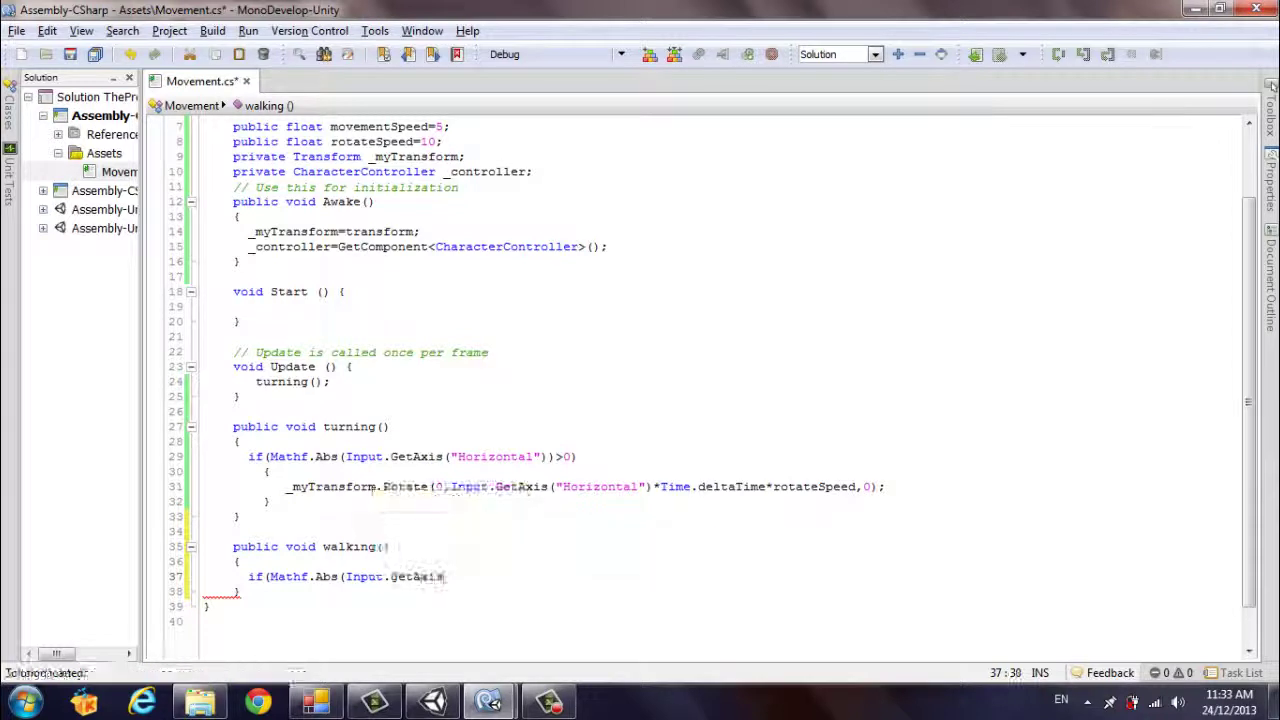
type("(")
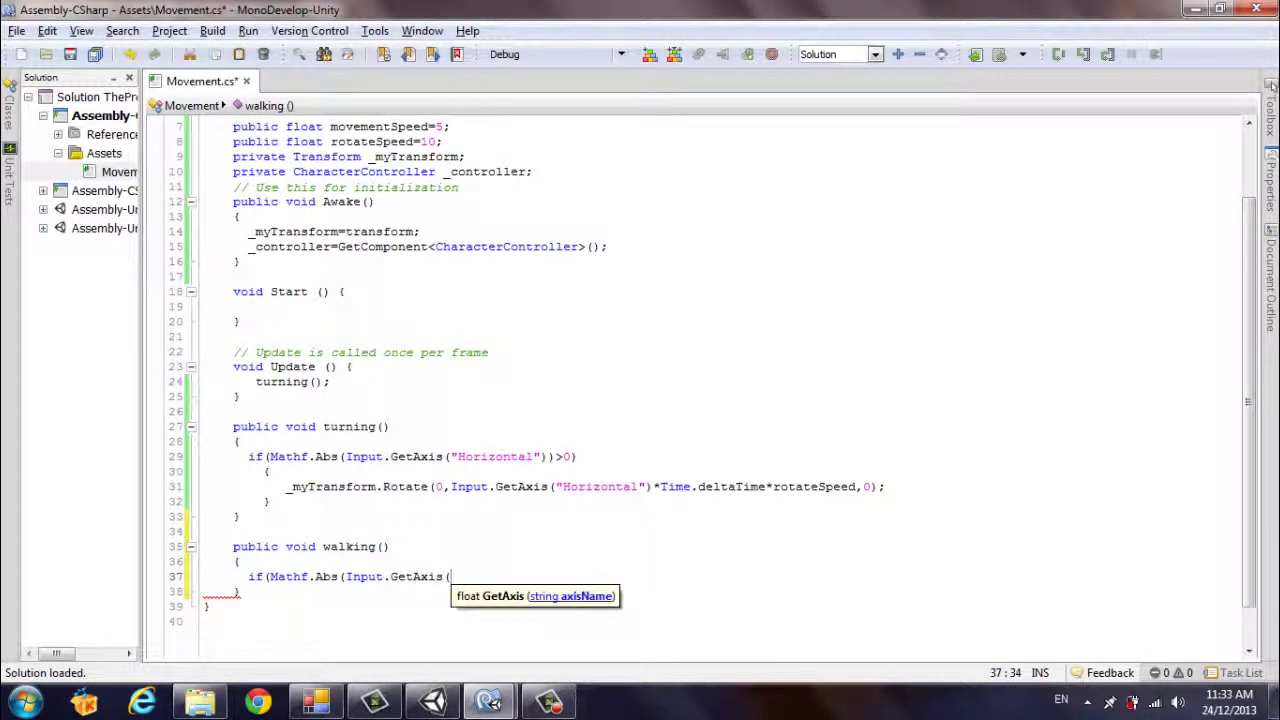
type("\"Vert")
type("ical")
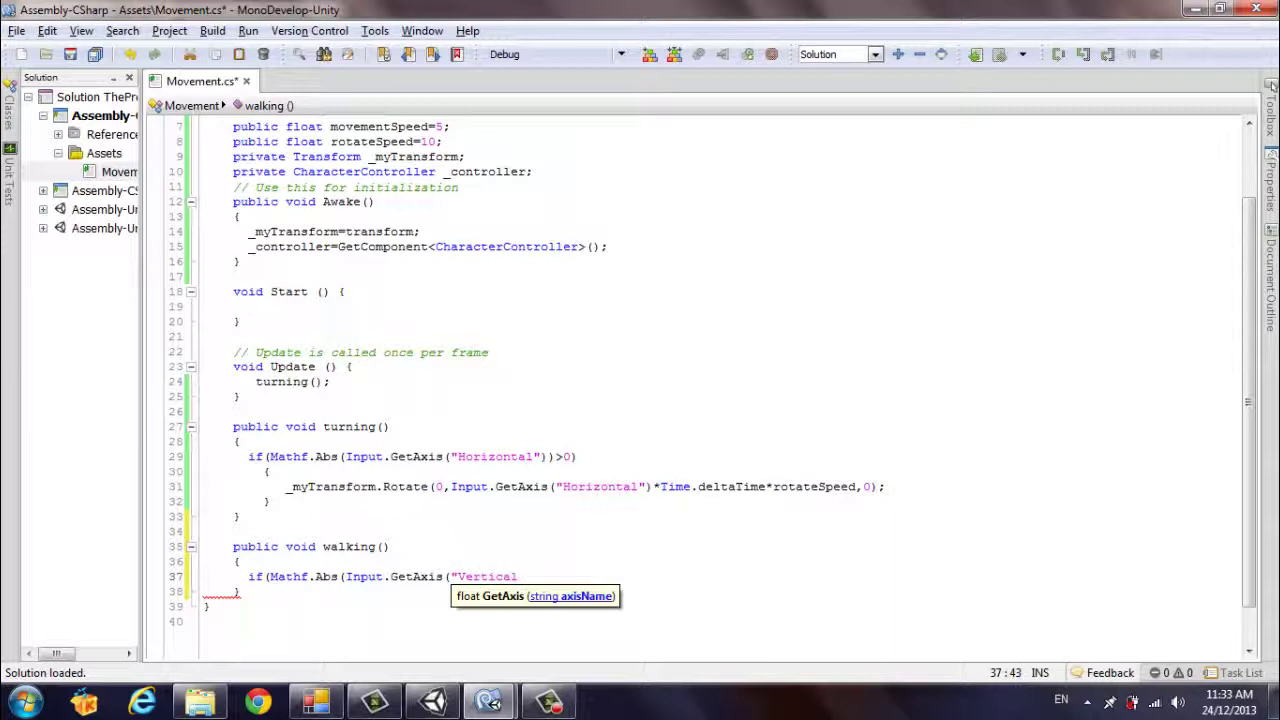
type("\"))>0")
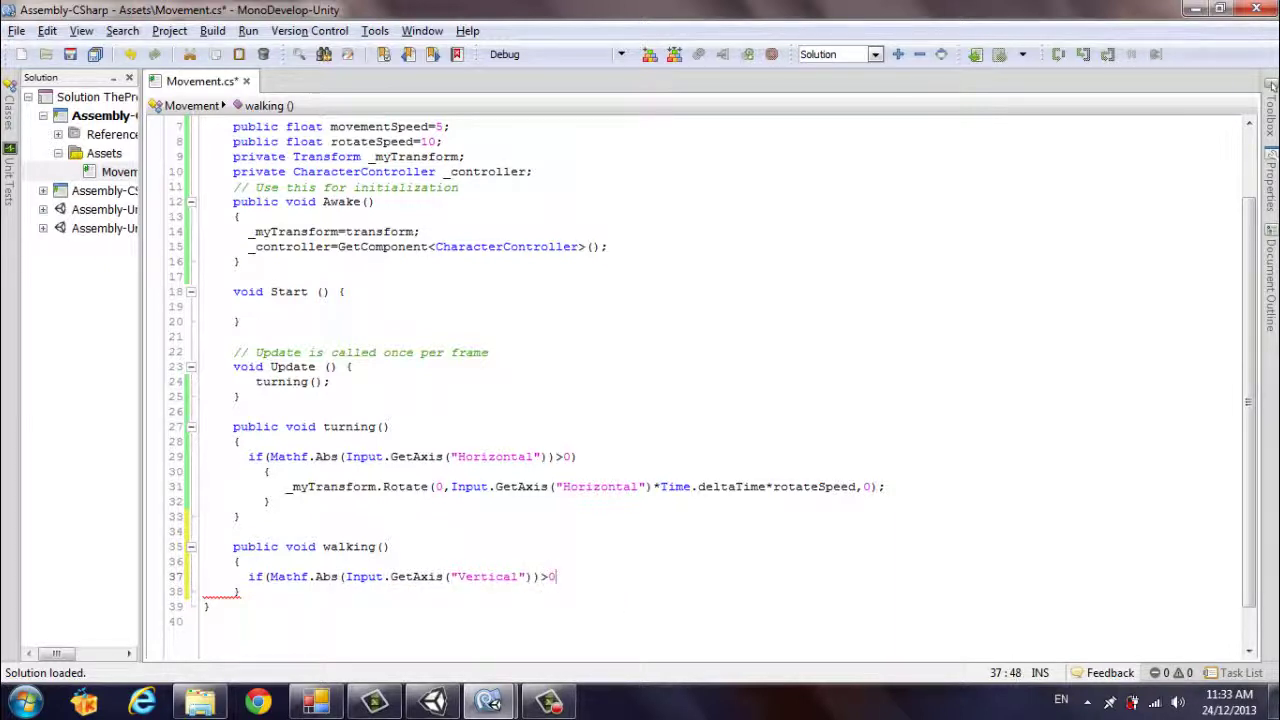
type(")")
key("Return")
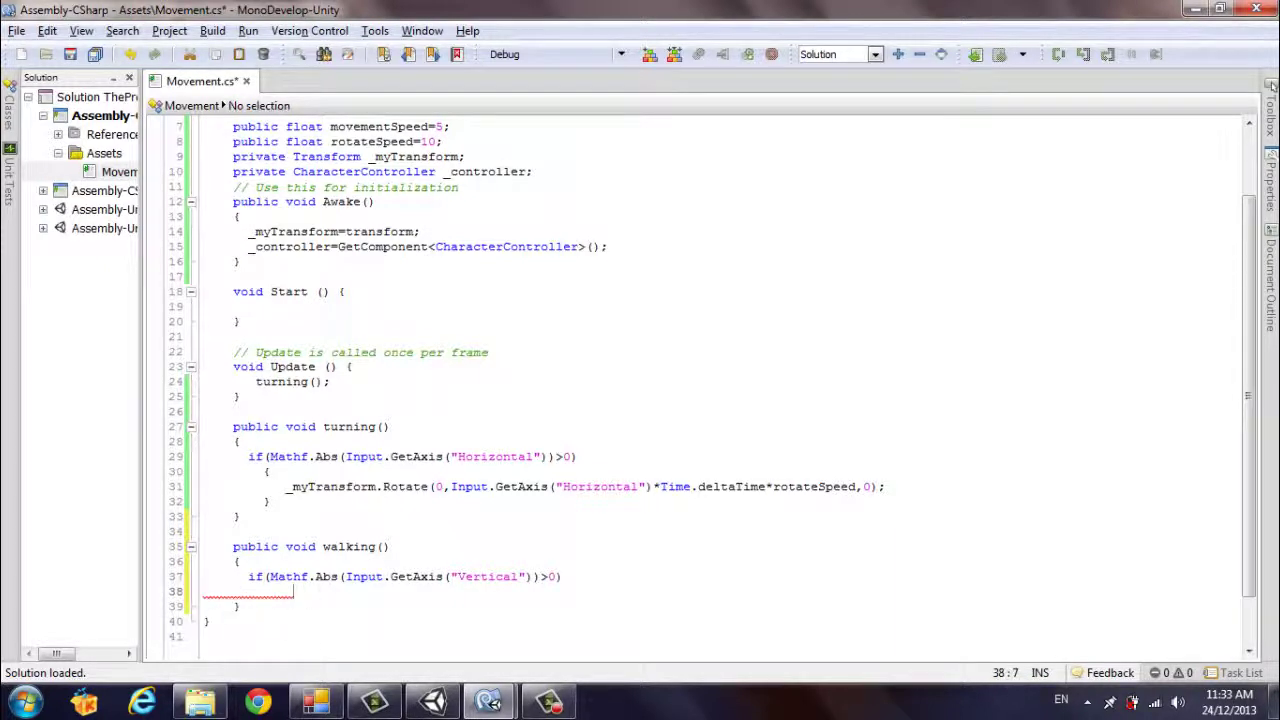
type("{")
key("Return")
key("Return")
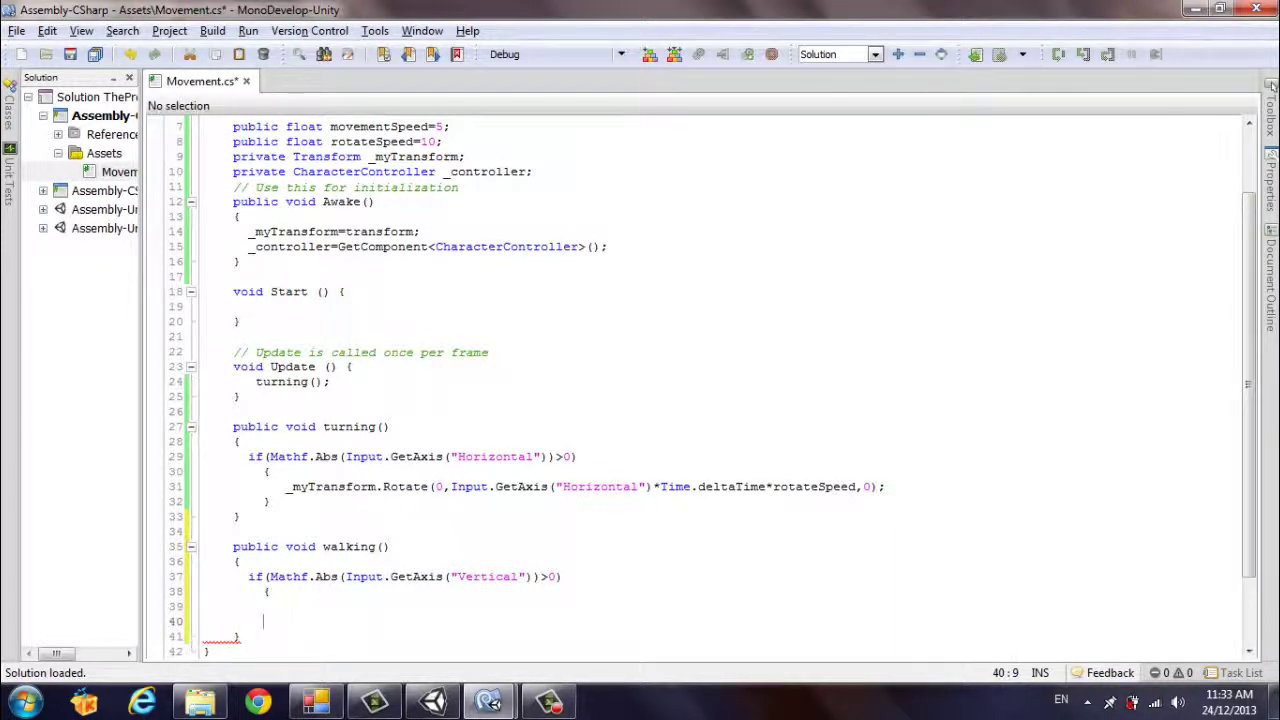
type("}")
key("Up")
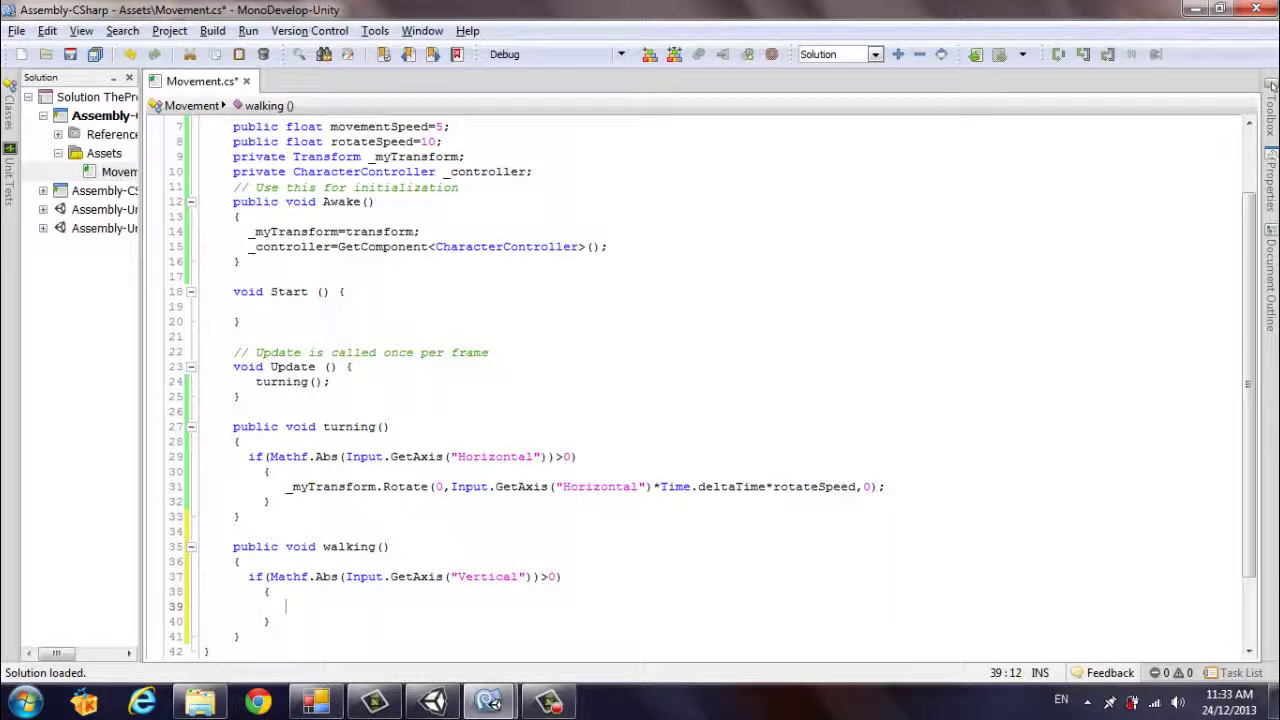
Step: Write animation.CrossFade("walking"); inside the Vertical input if block
type("an")
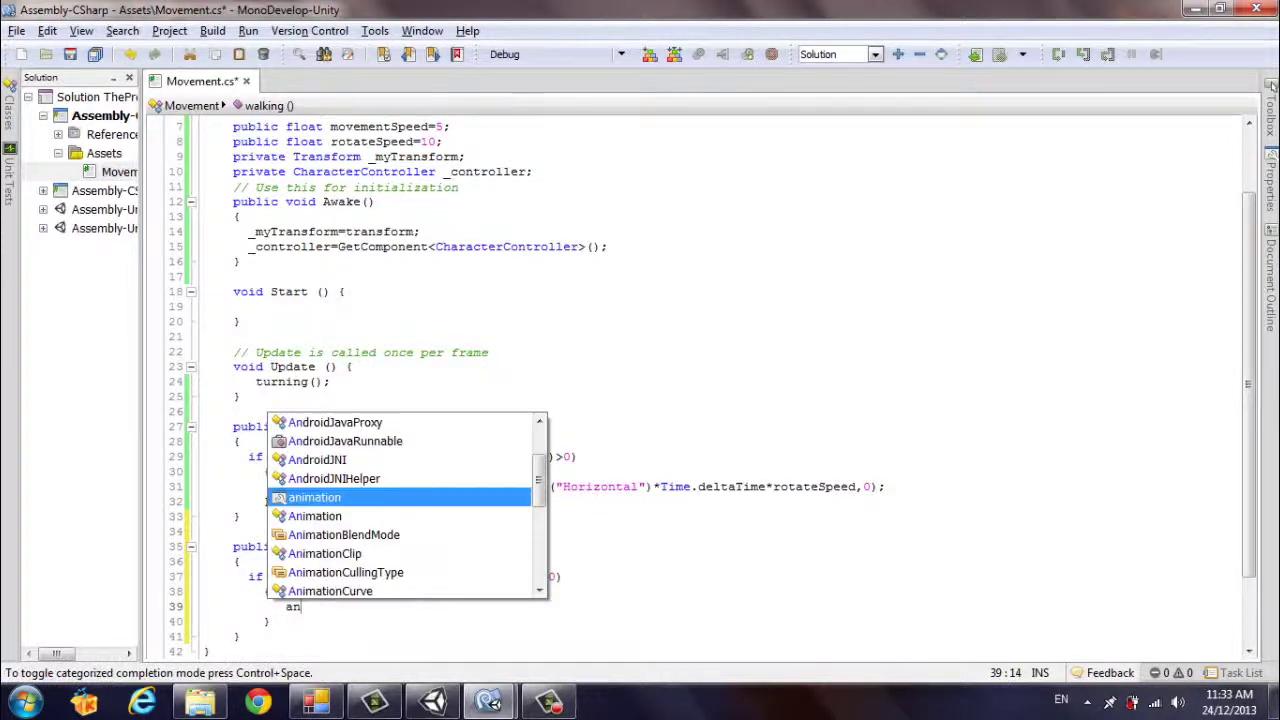
type("im")
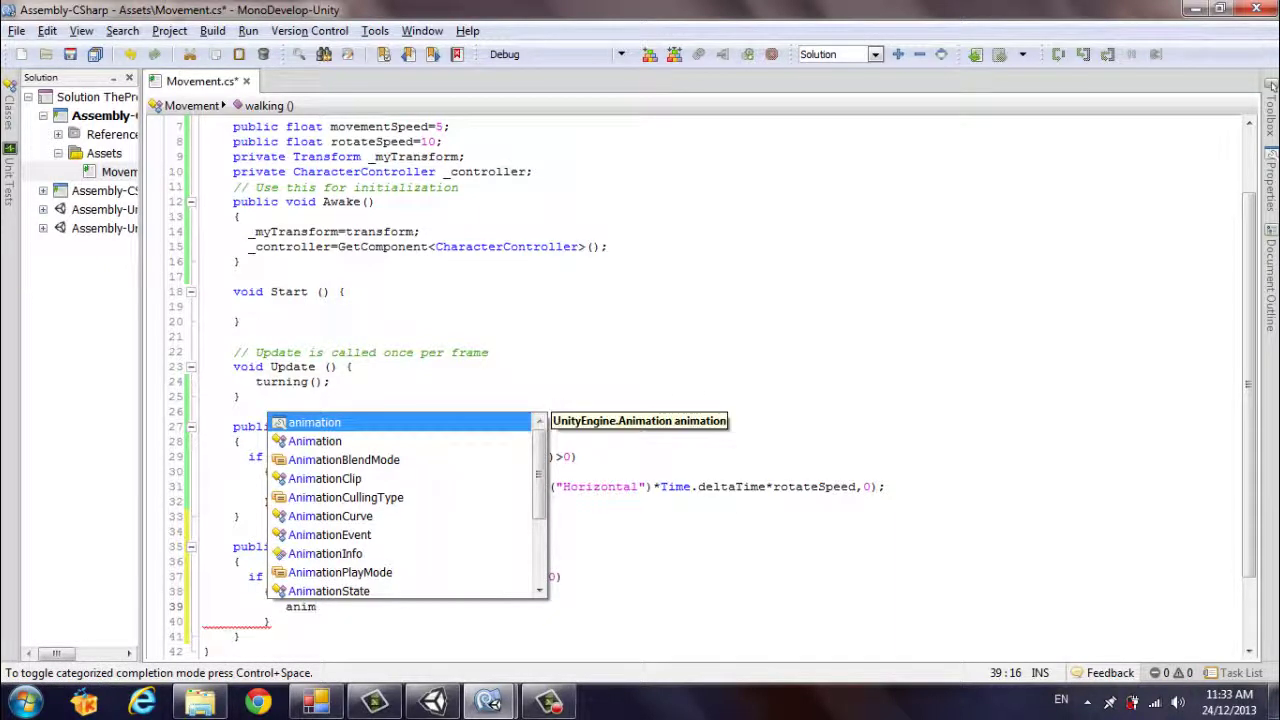
key("Return")
type(".")
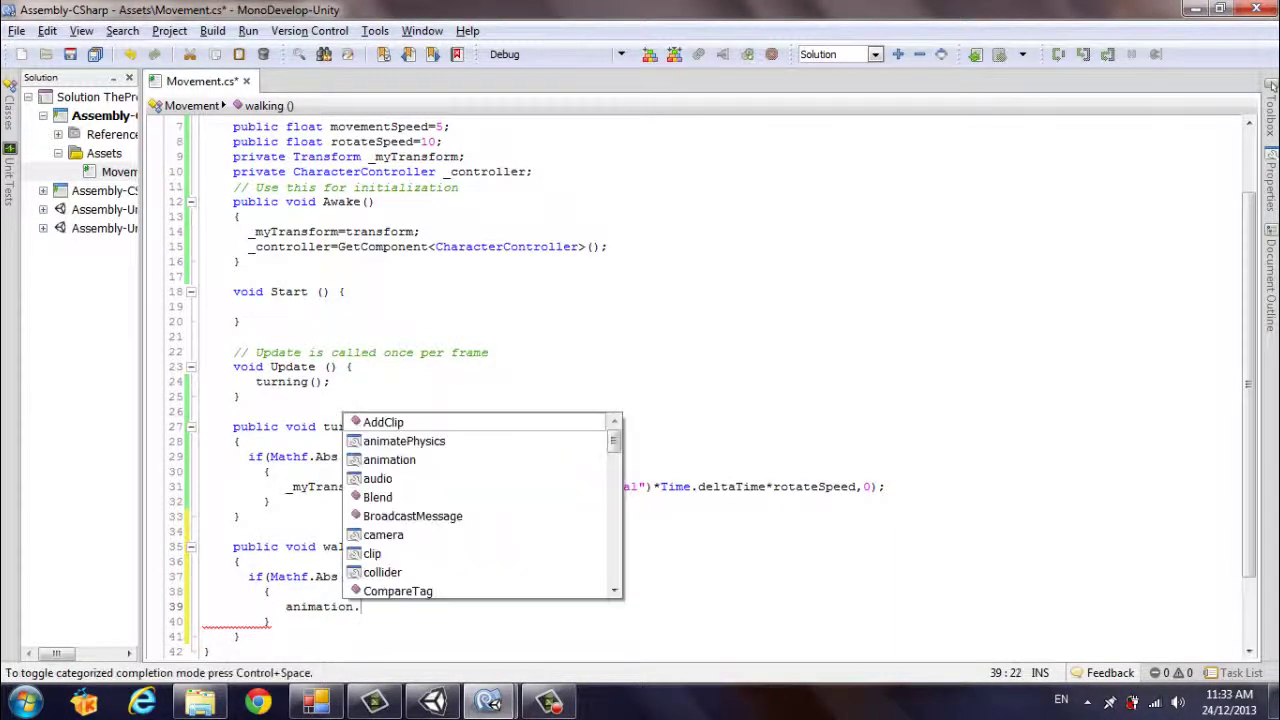
type("C")
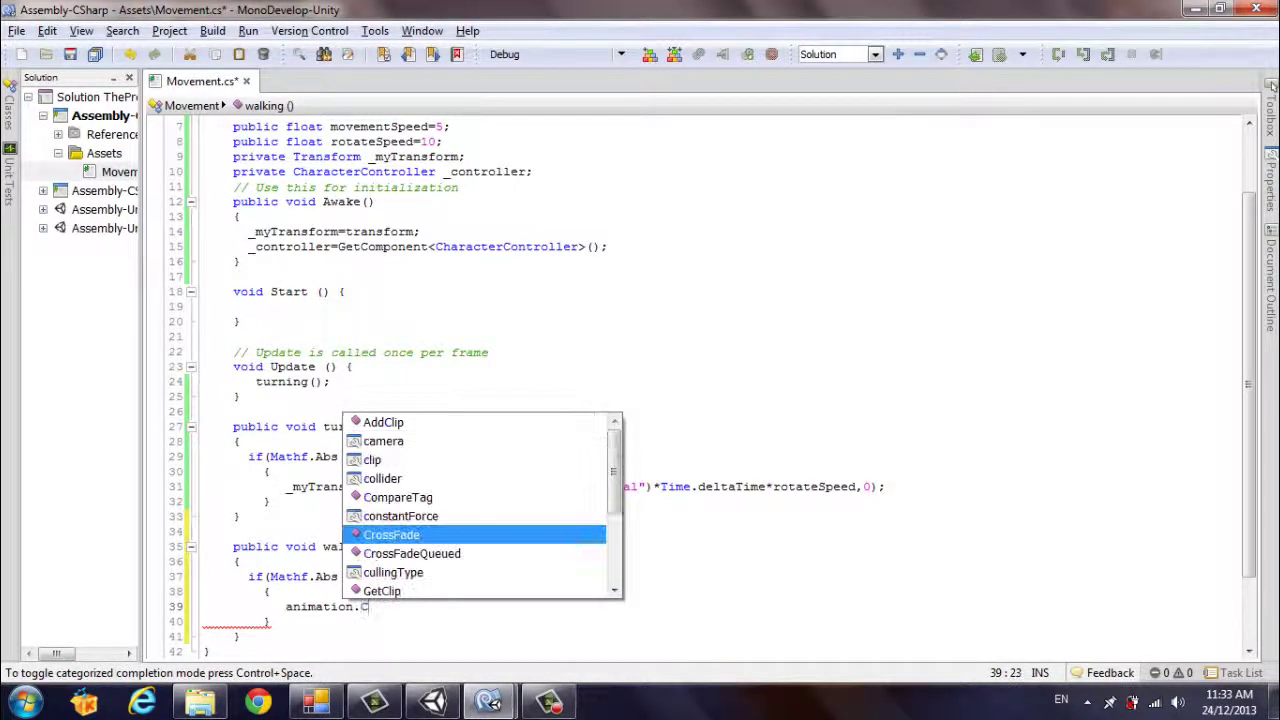
type("ros")
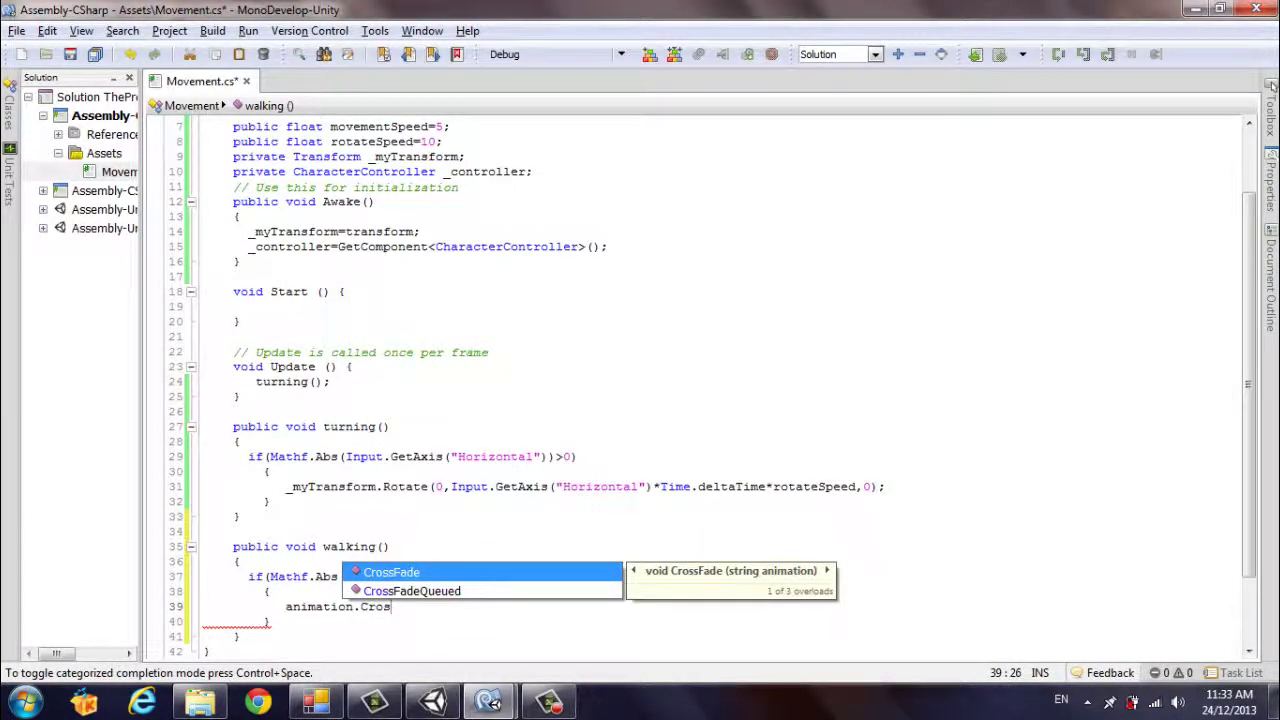
key("Return")
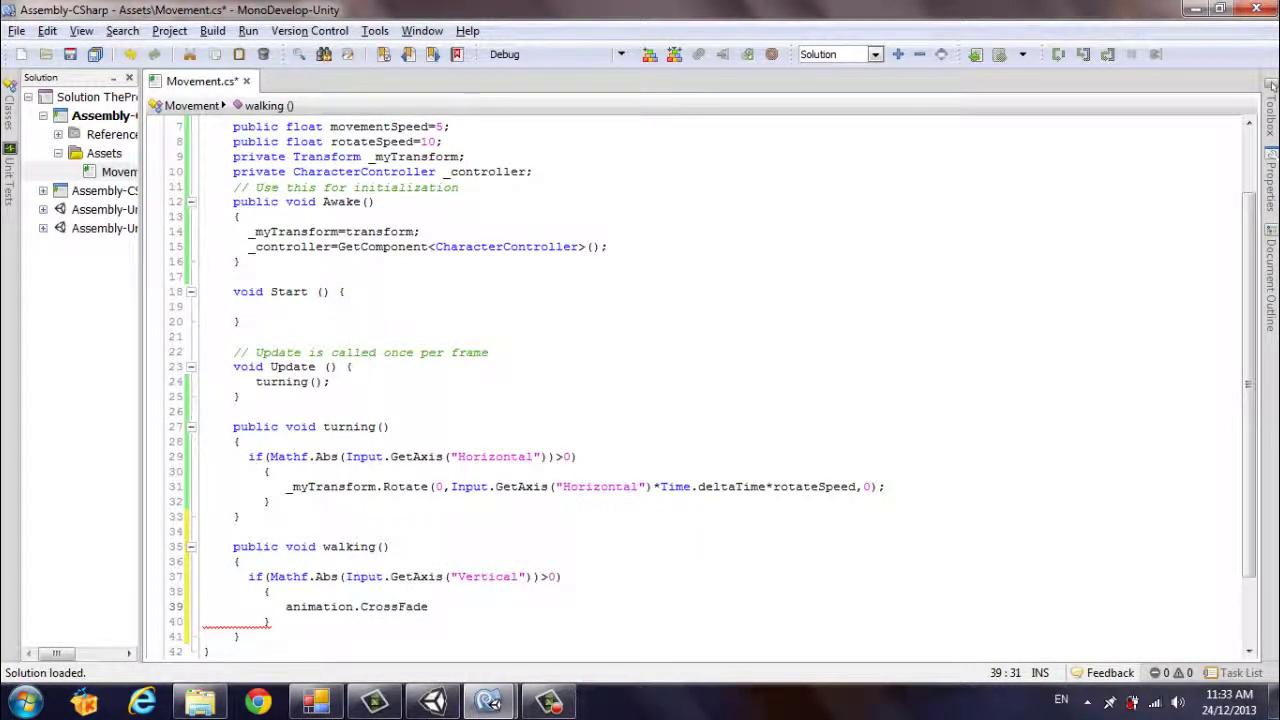
type("(\"wa")
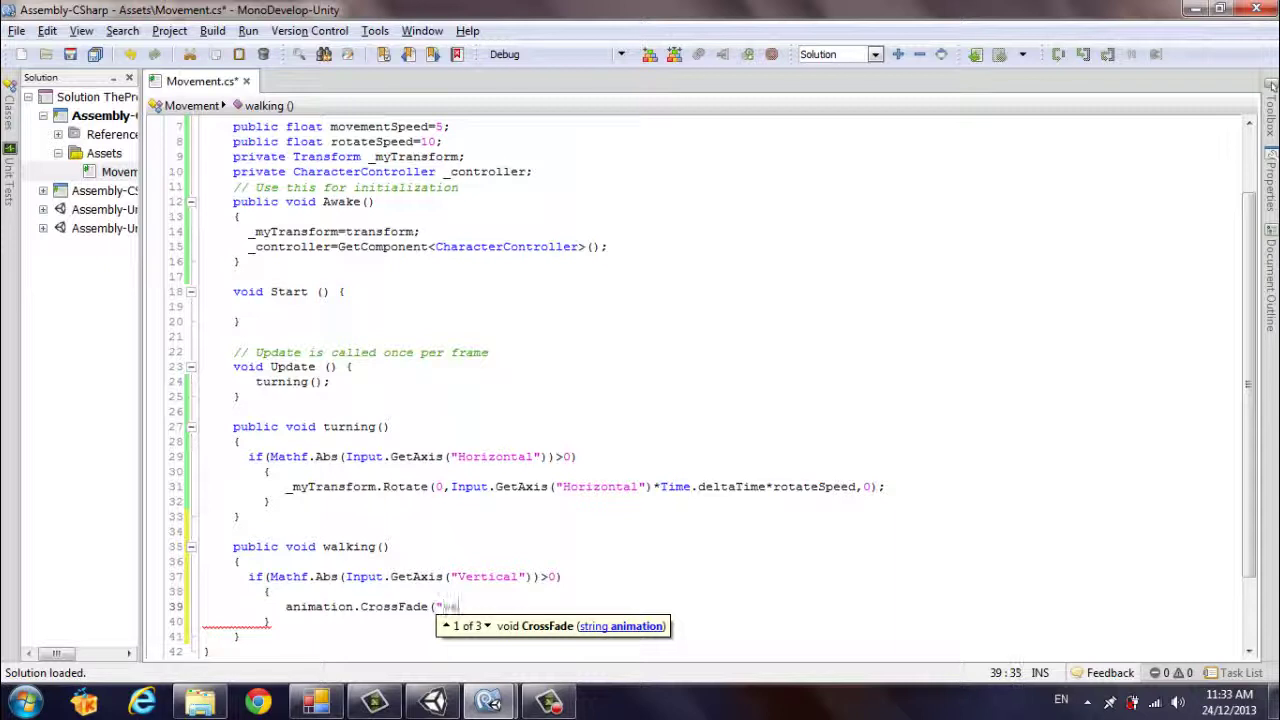
type("lking\"")
type(")")
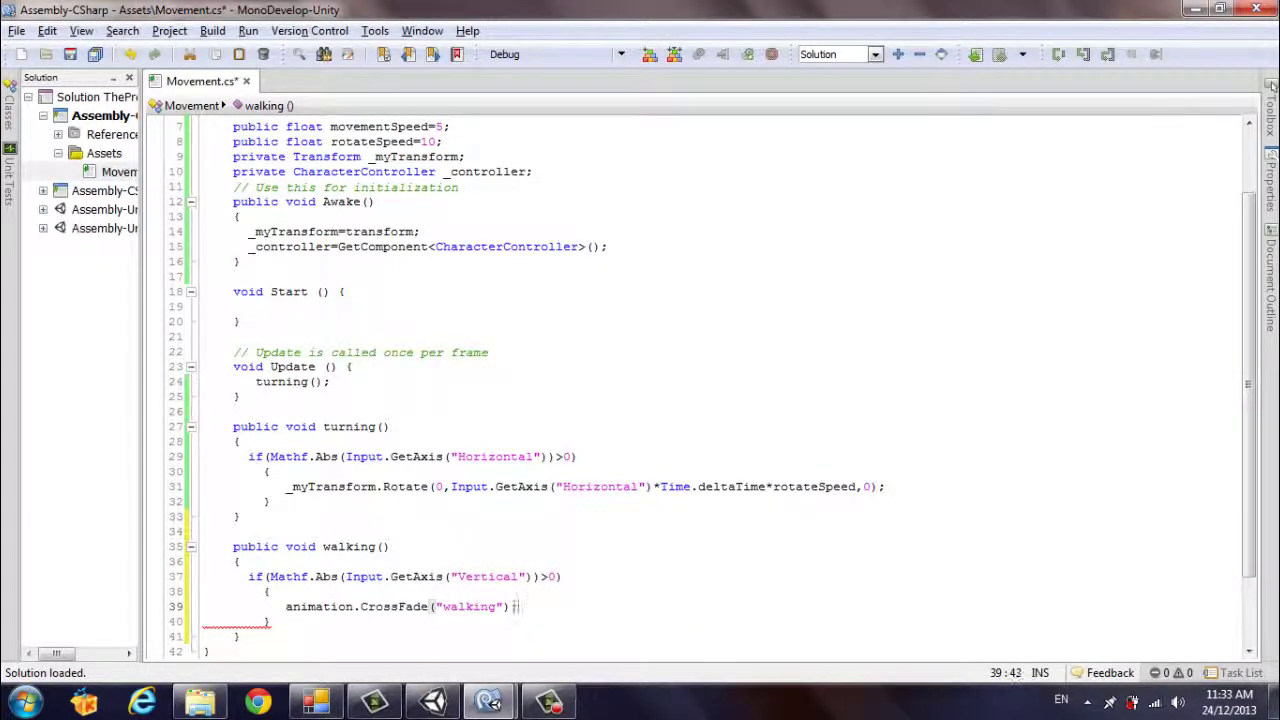
type(";")
key("Return")
Step: Remove the stray underscore and begin _controller.SimpleMove(_myTransform.TransformDirection in walking()
type("_")
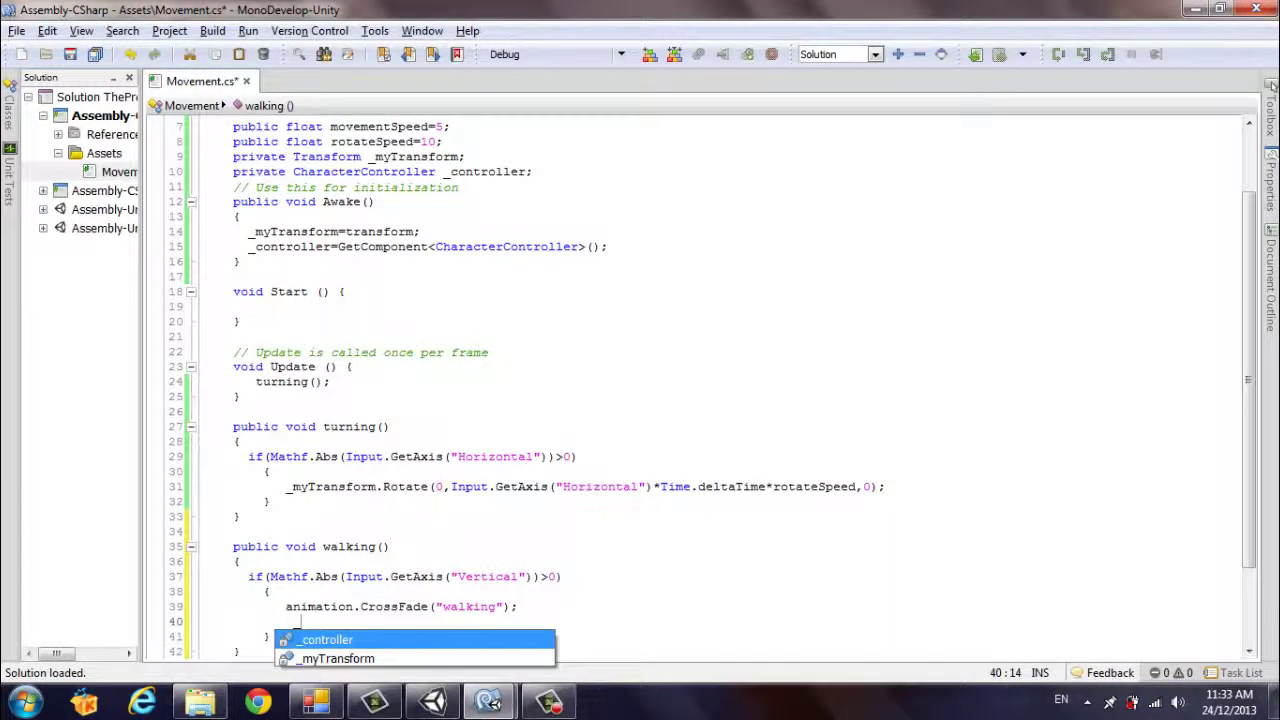
key("BackSpace")
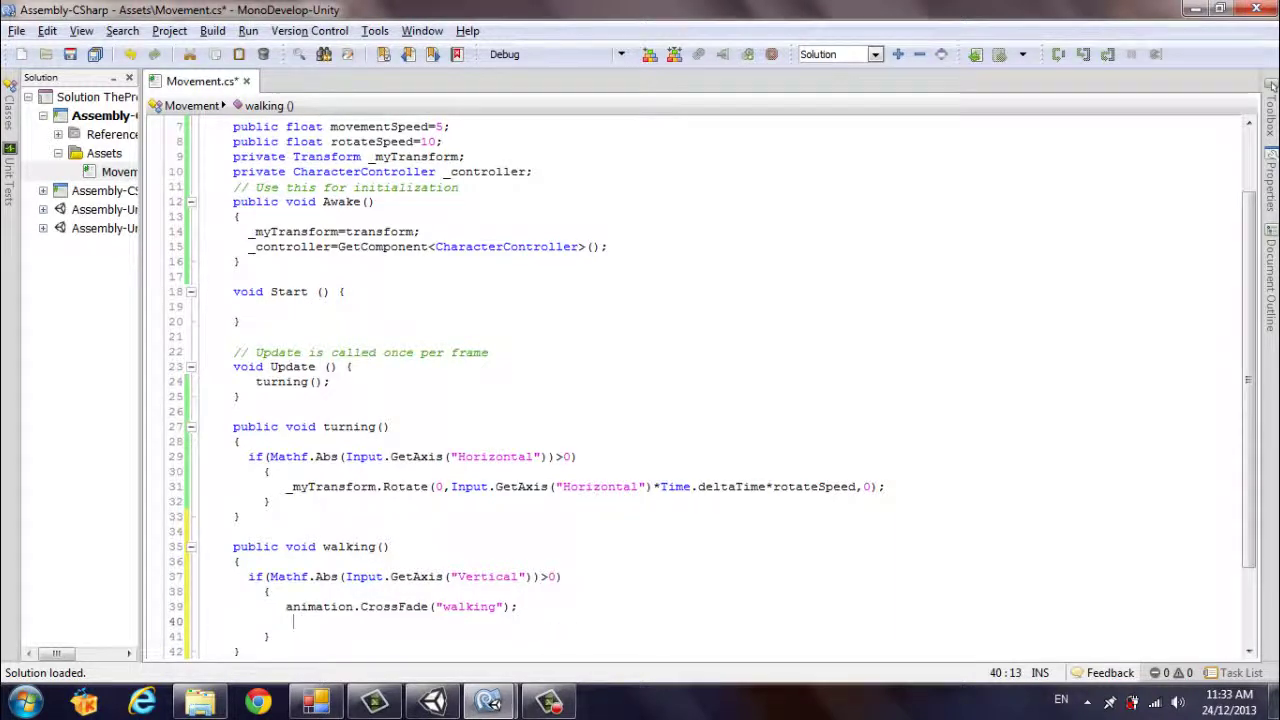
key("BackSpace")
key("BackSpace")
type("_")
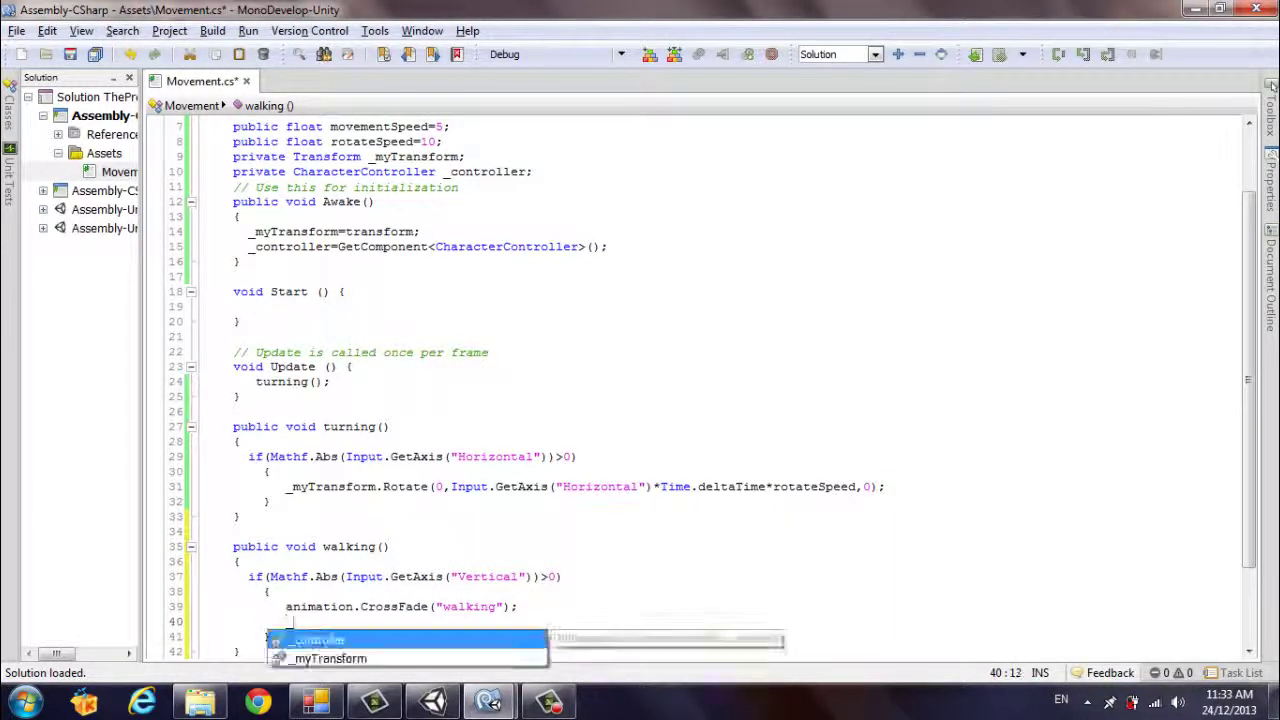
type("c")
key("Return")
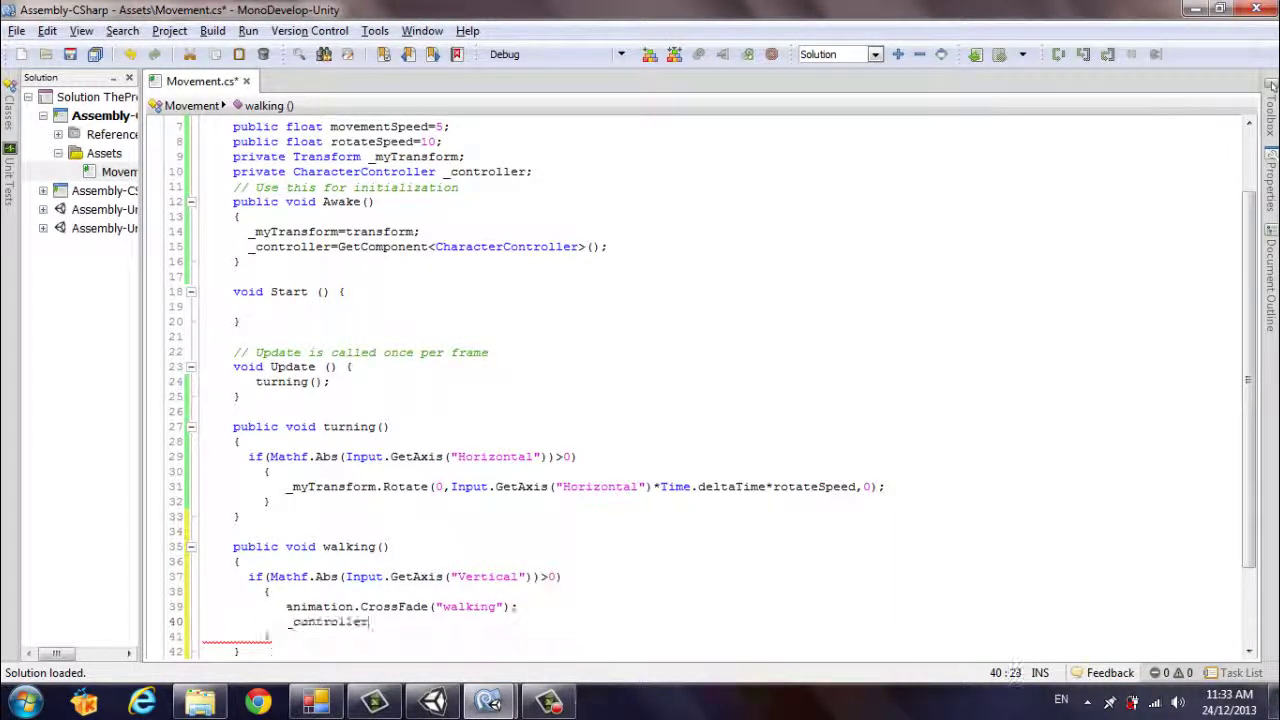
type(".Si")
key("Return")
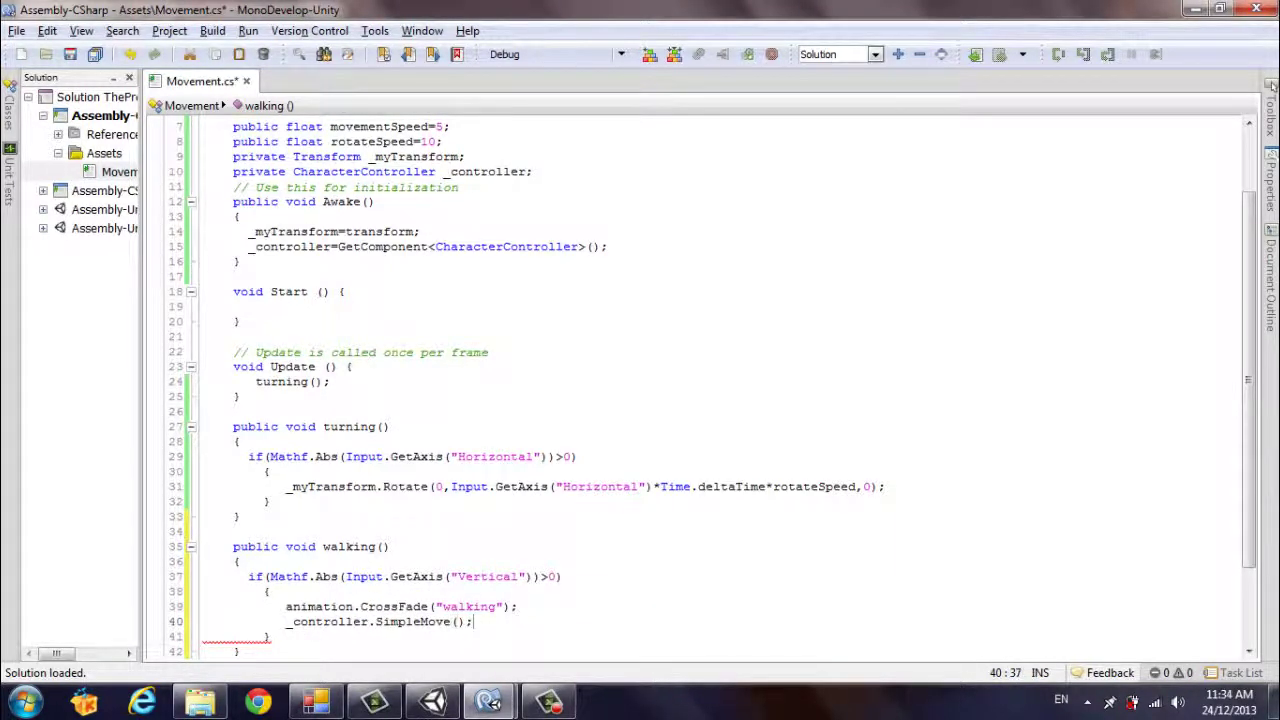
type("_")
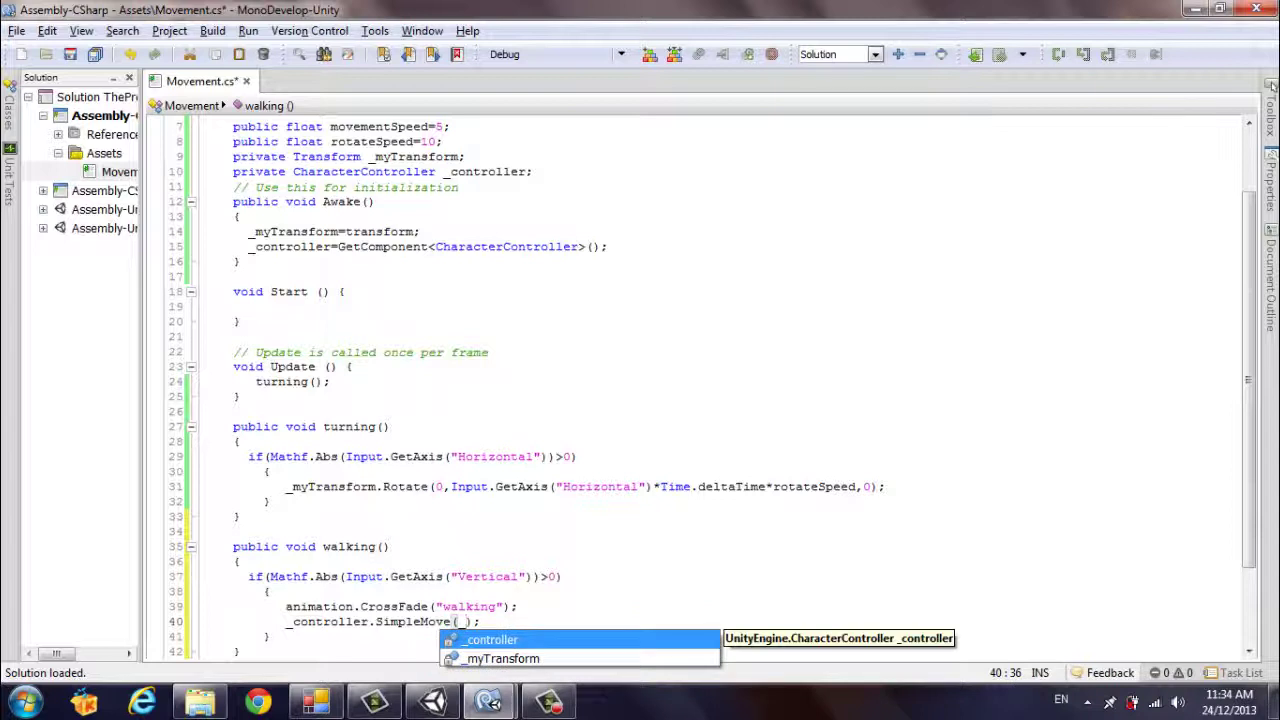
key("Down")
key("Return")
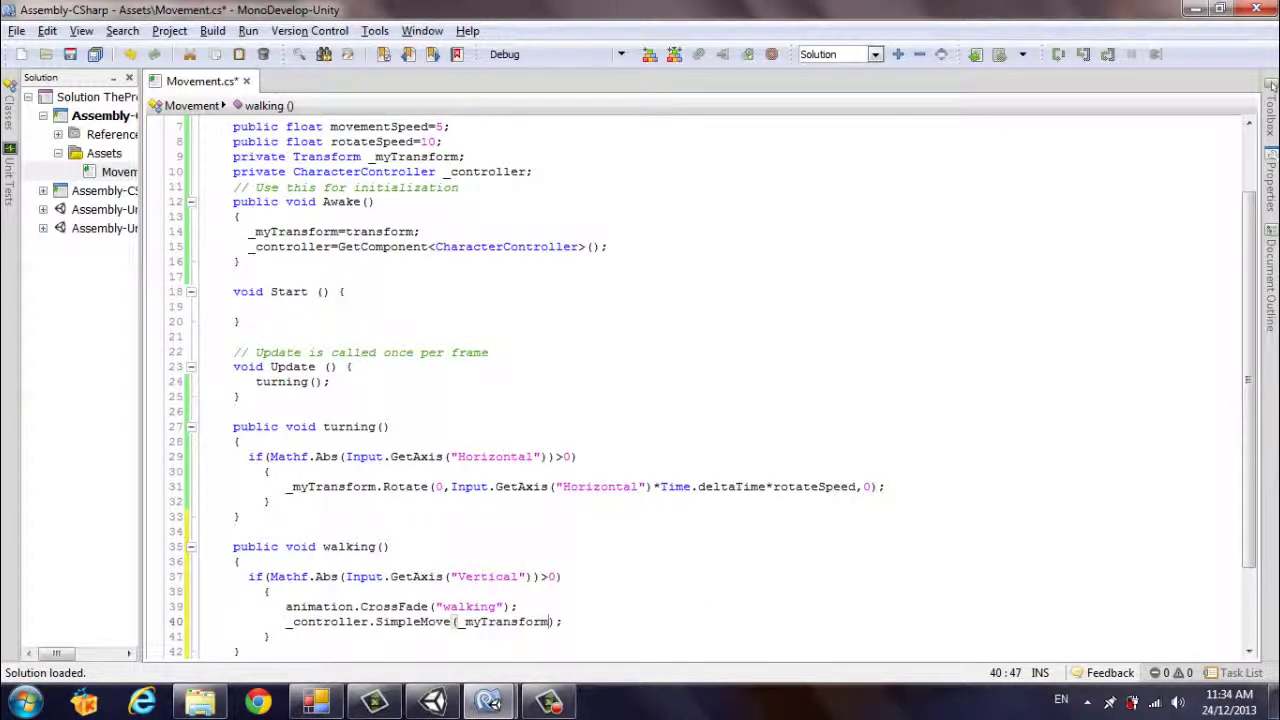
type(".tr")
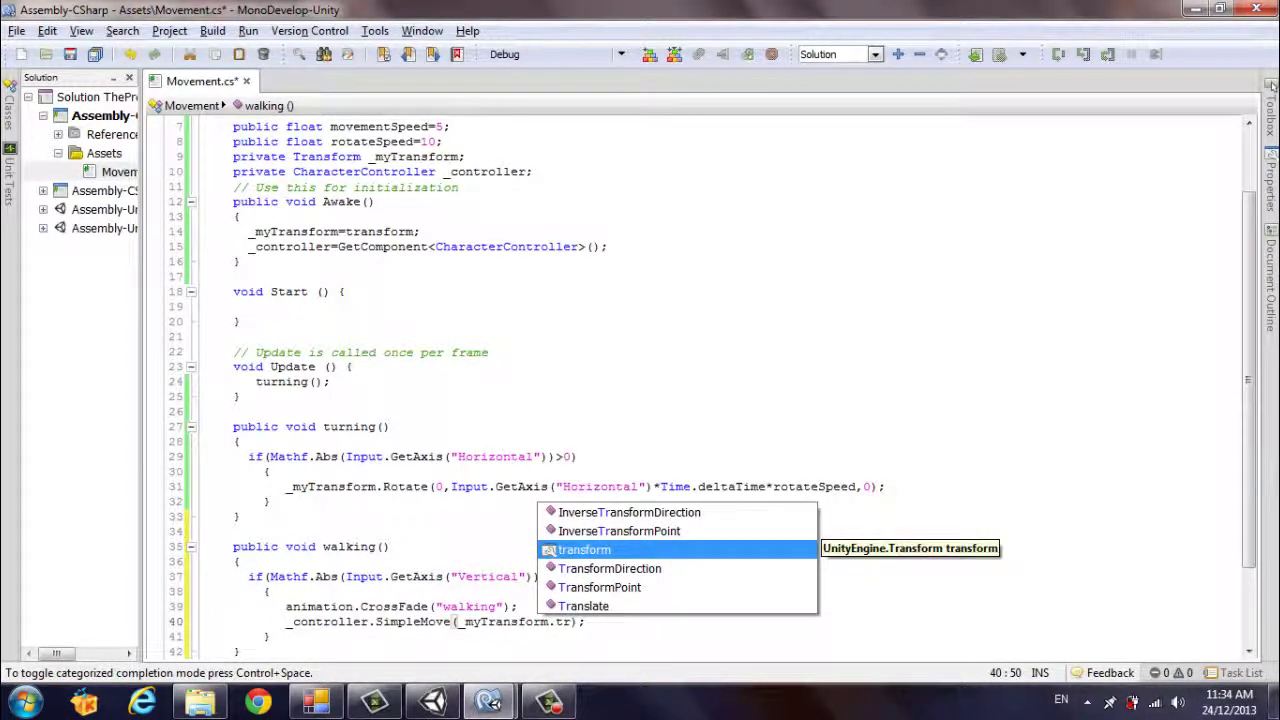
key("Down")
key("Return")
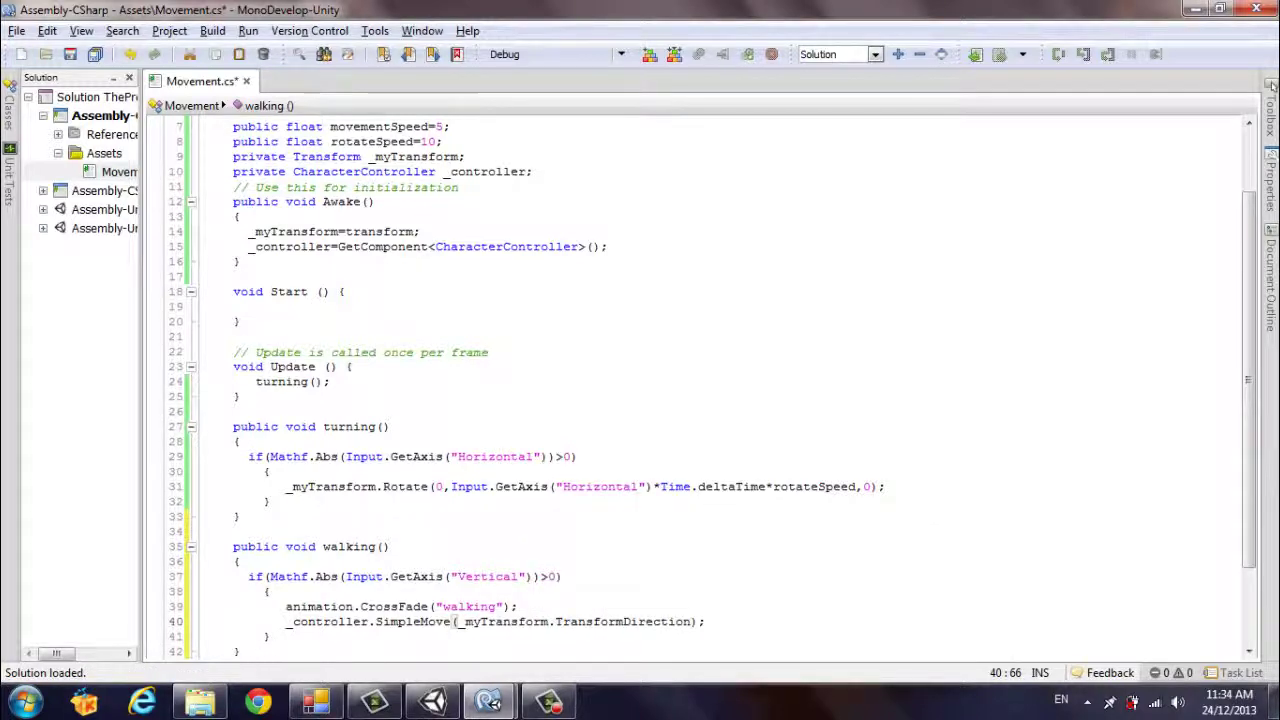
Step: Move along Vector3.forward * Input.GetAxis("Vertical") * movementSpeed in the SimpleMove call
left_click(25, 703)
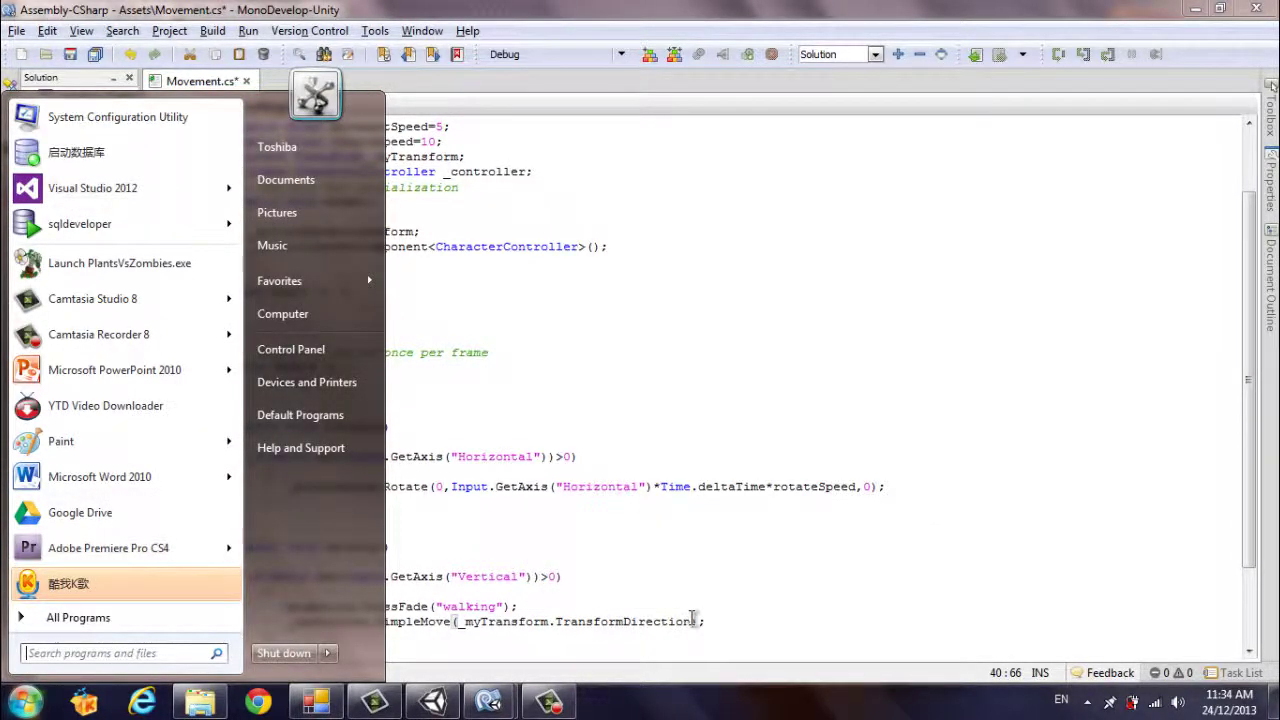
left_click(778, 609)
type("()")
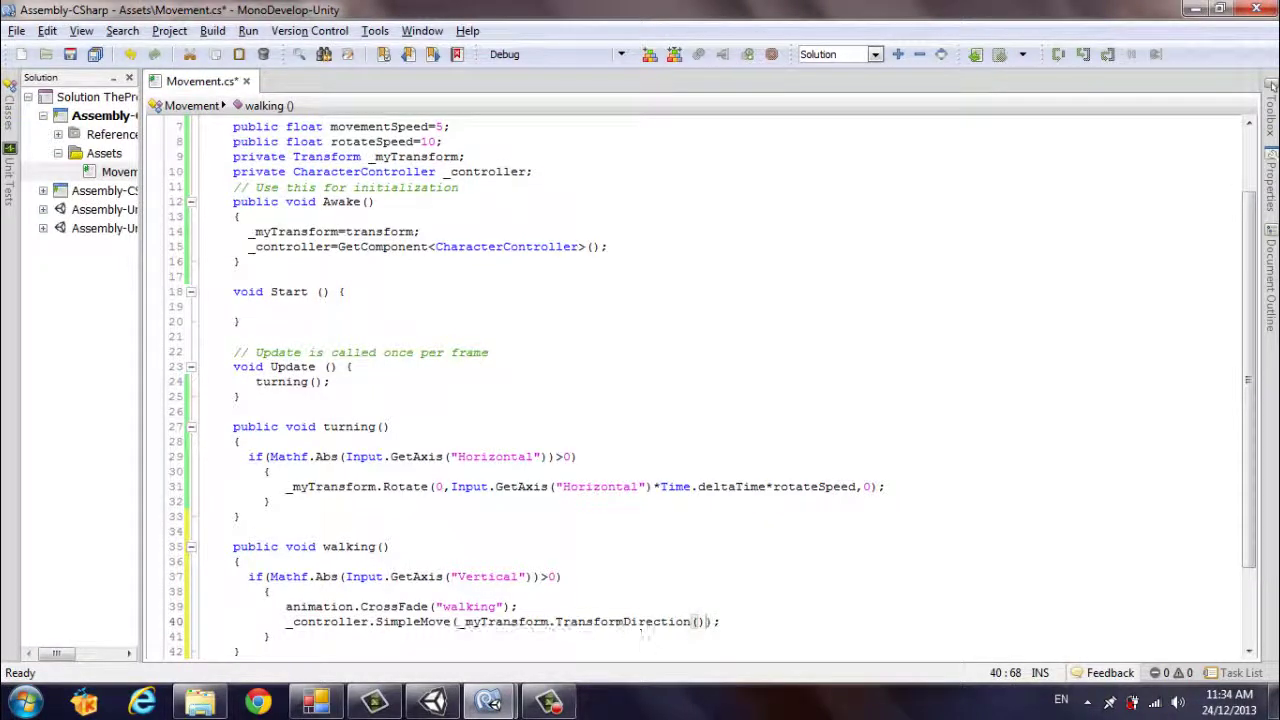
type("Ve")
key("Down")
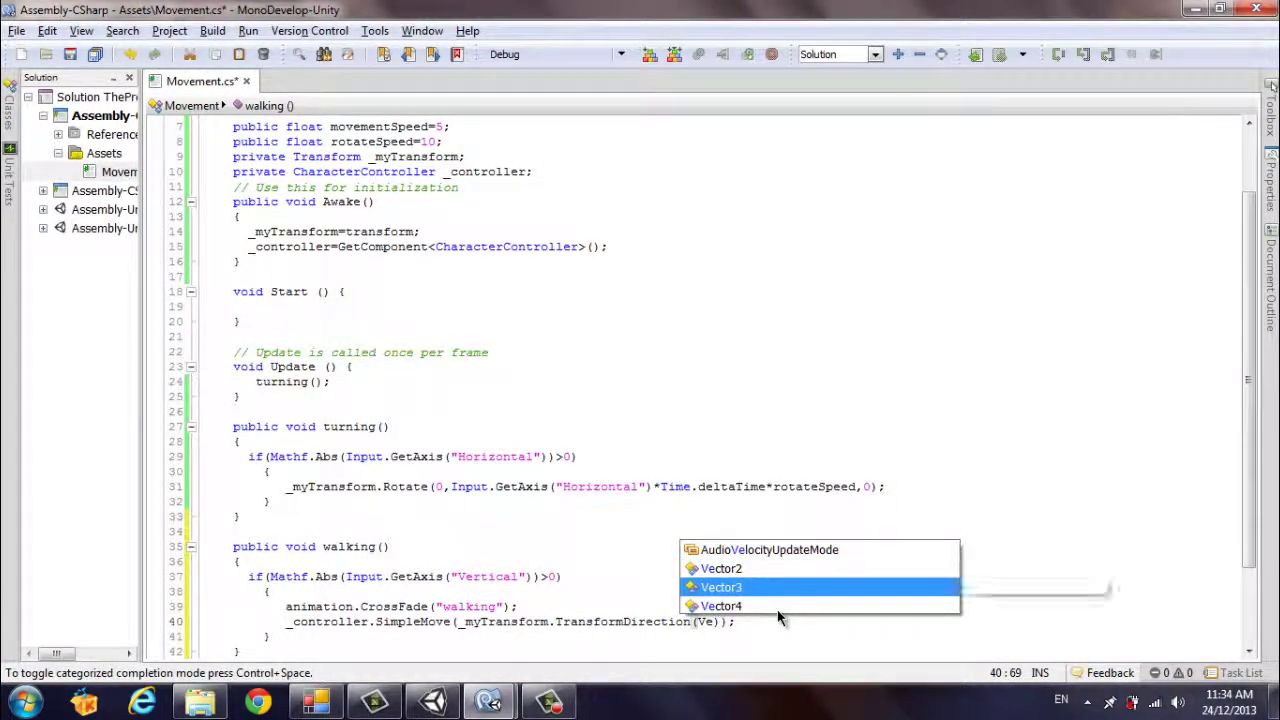
key("Return")
type(".f")
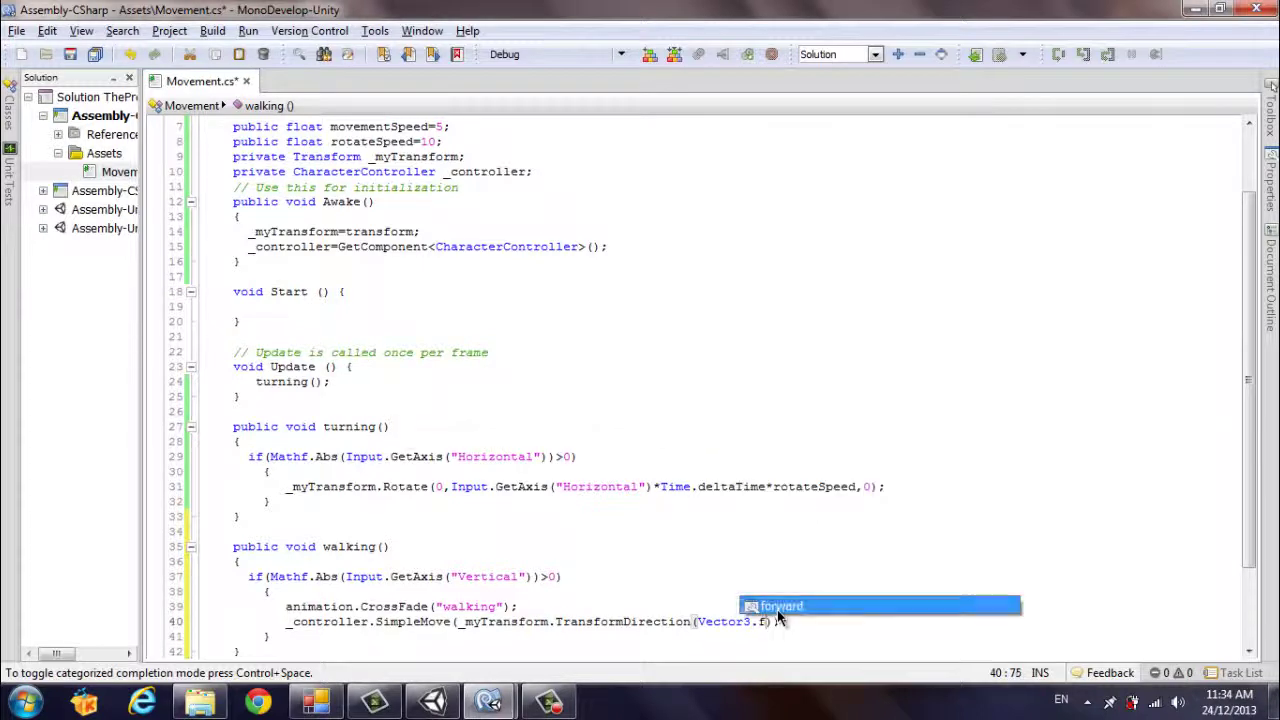
key("Return")
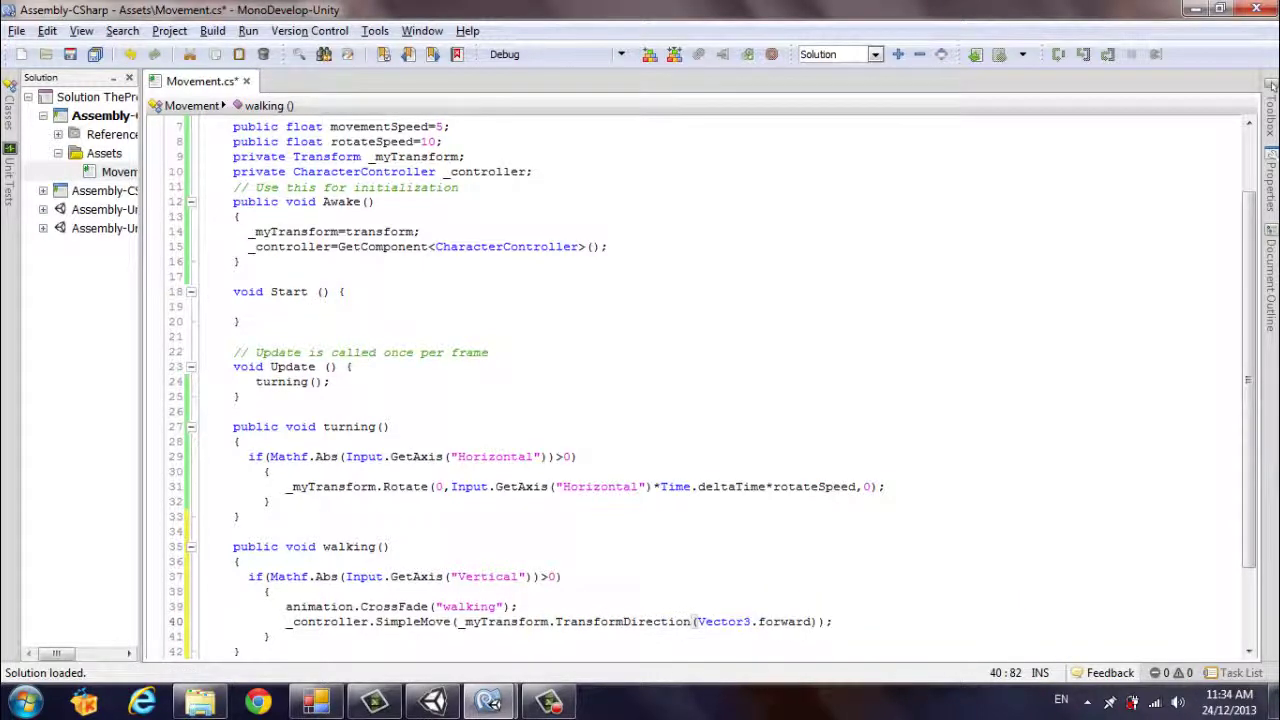
type("*")
type("Inp")
key("Return")
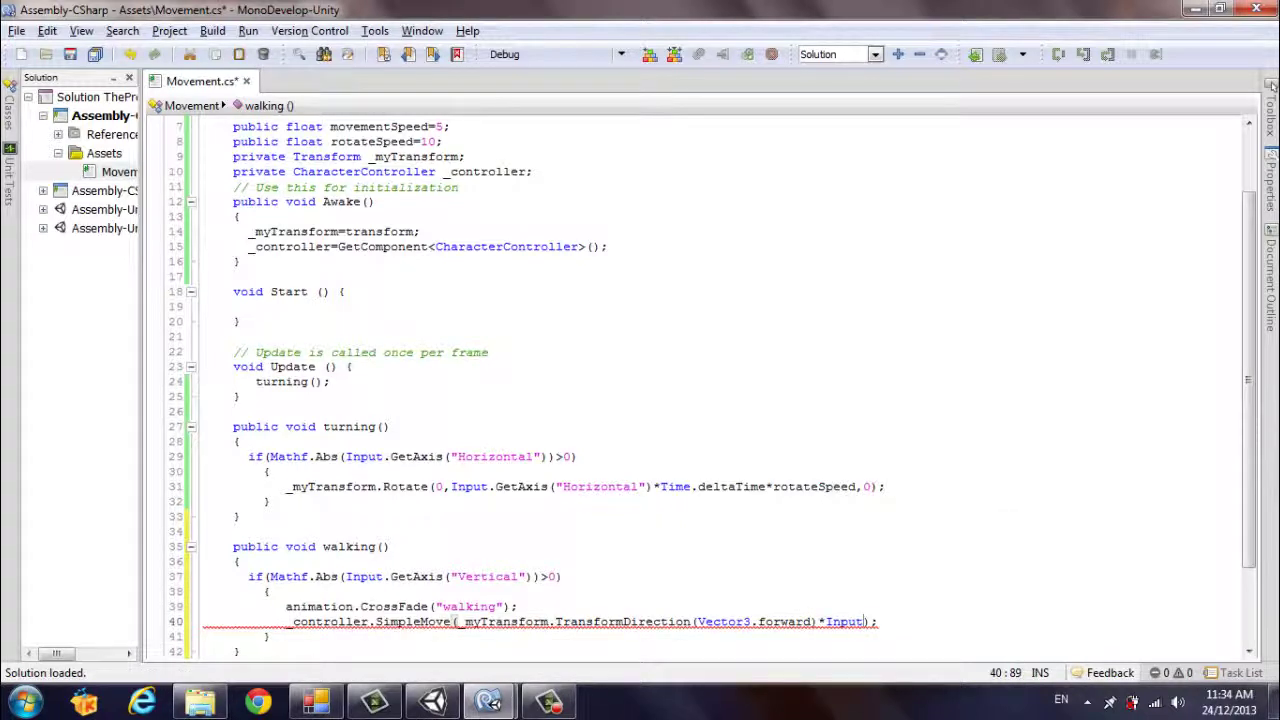
type(".")
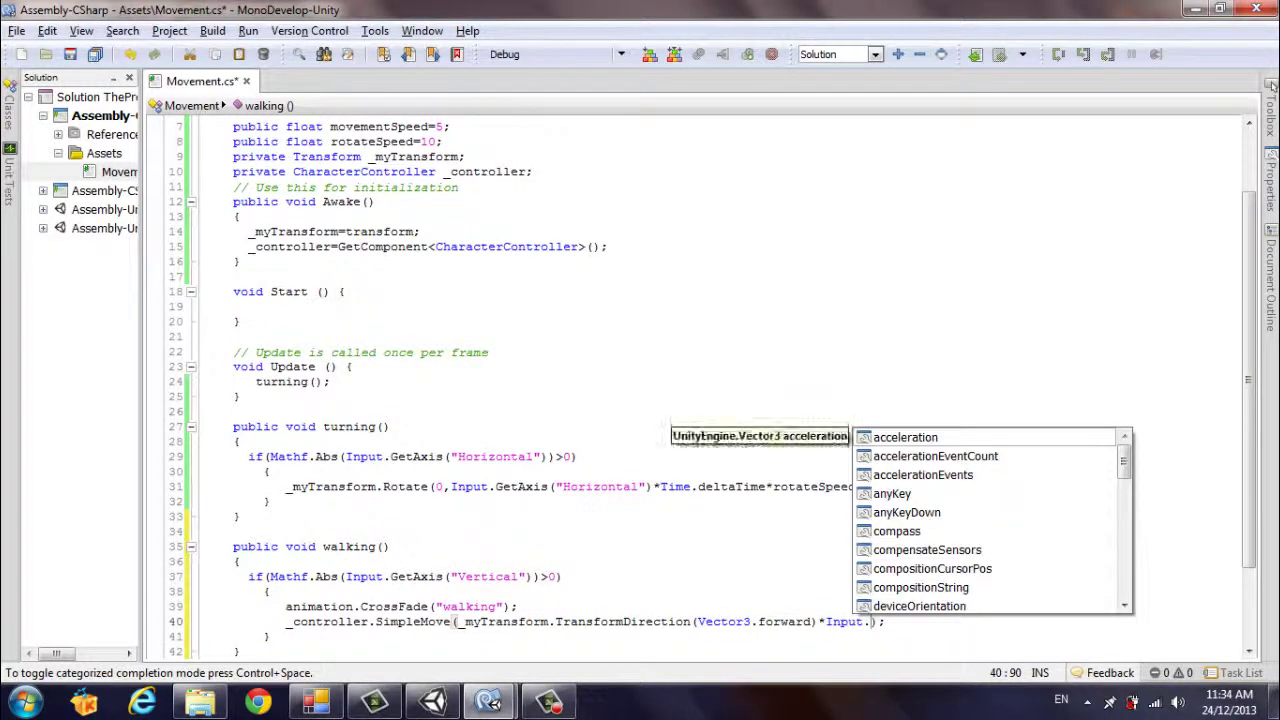
type("get")
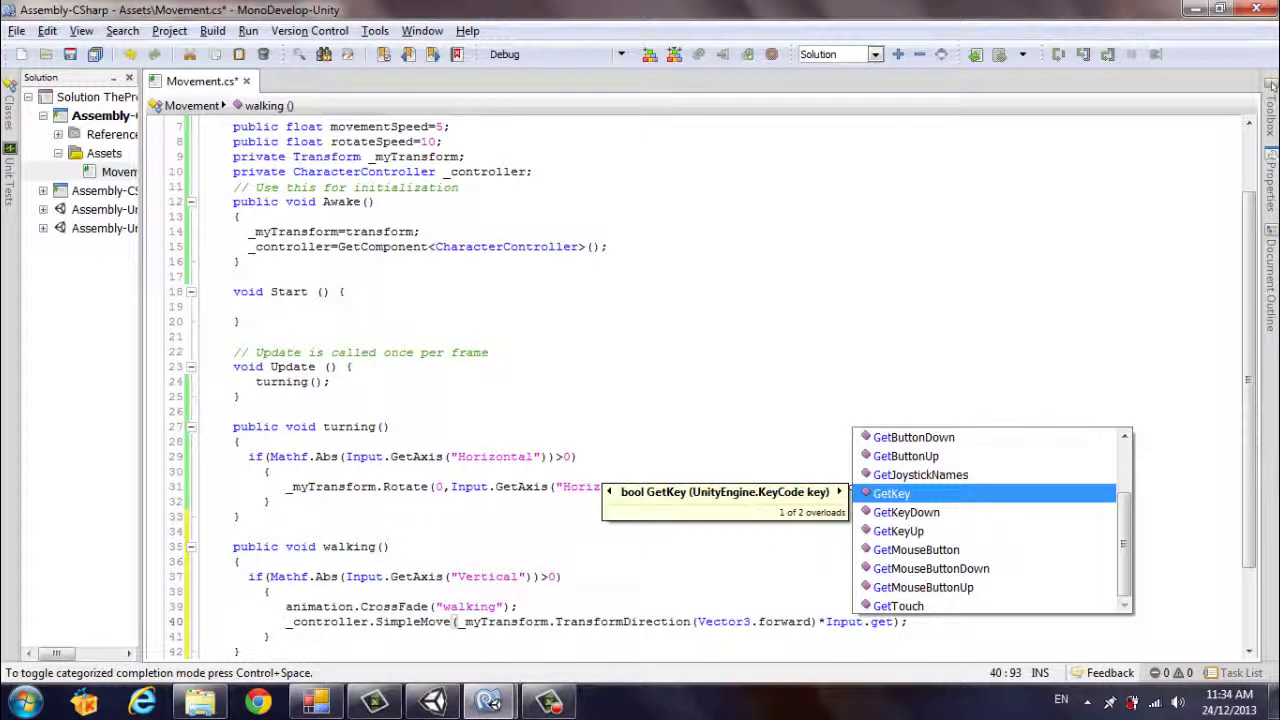
type("a")
key("Return")
type("(")
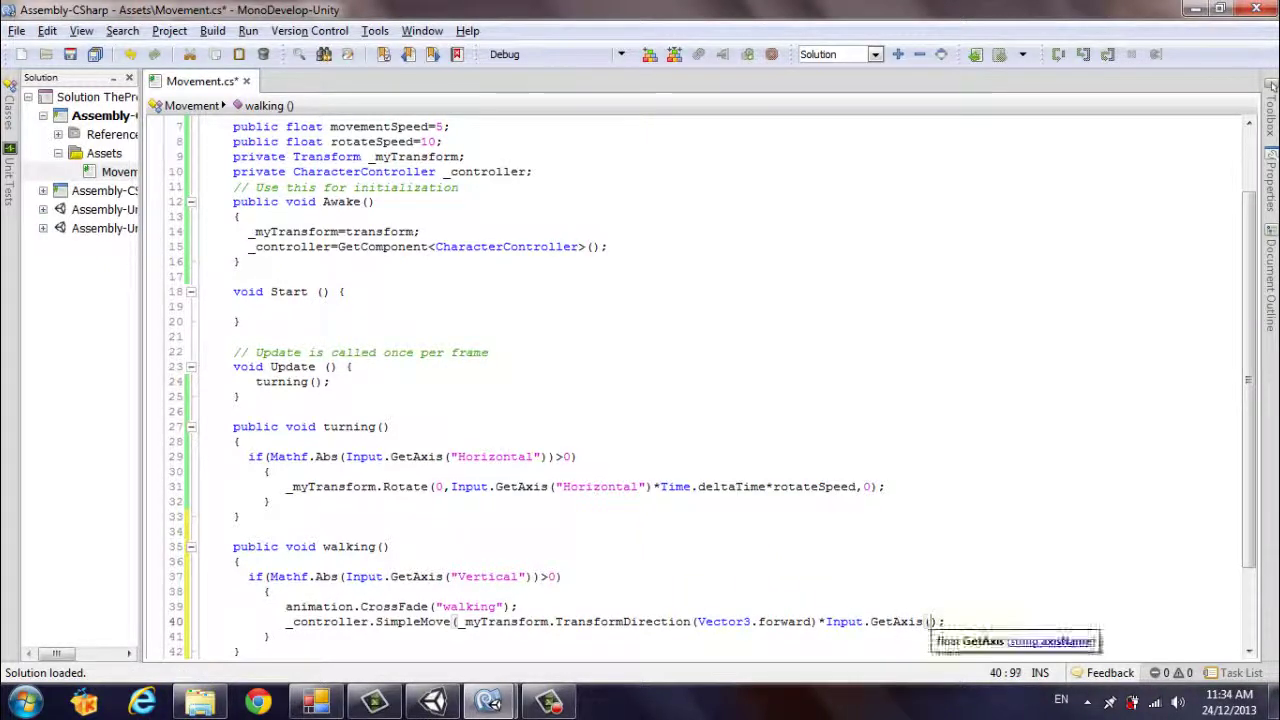
type(")")
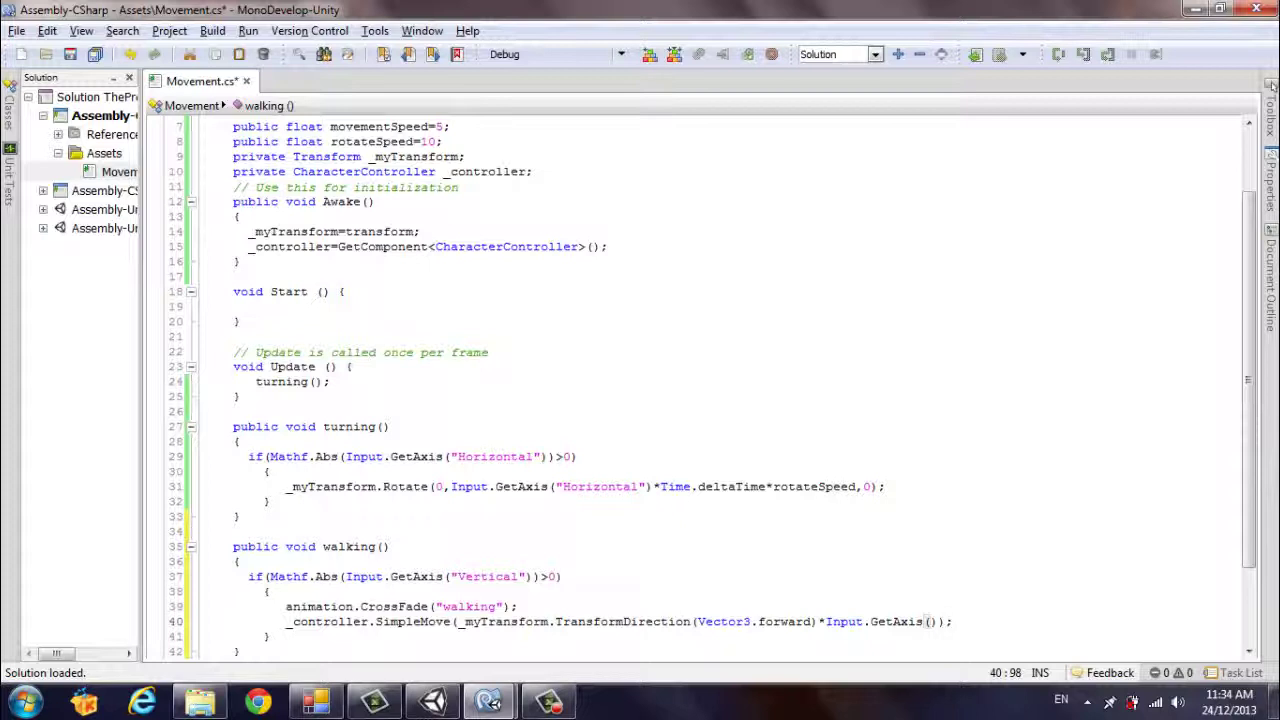
type("\"")
type("Vertical")
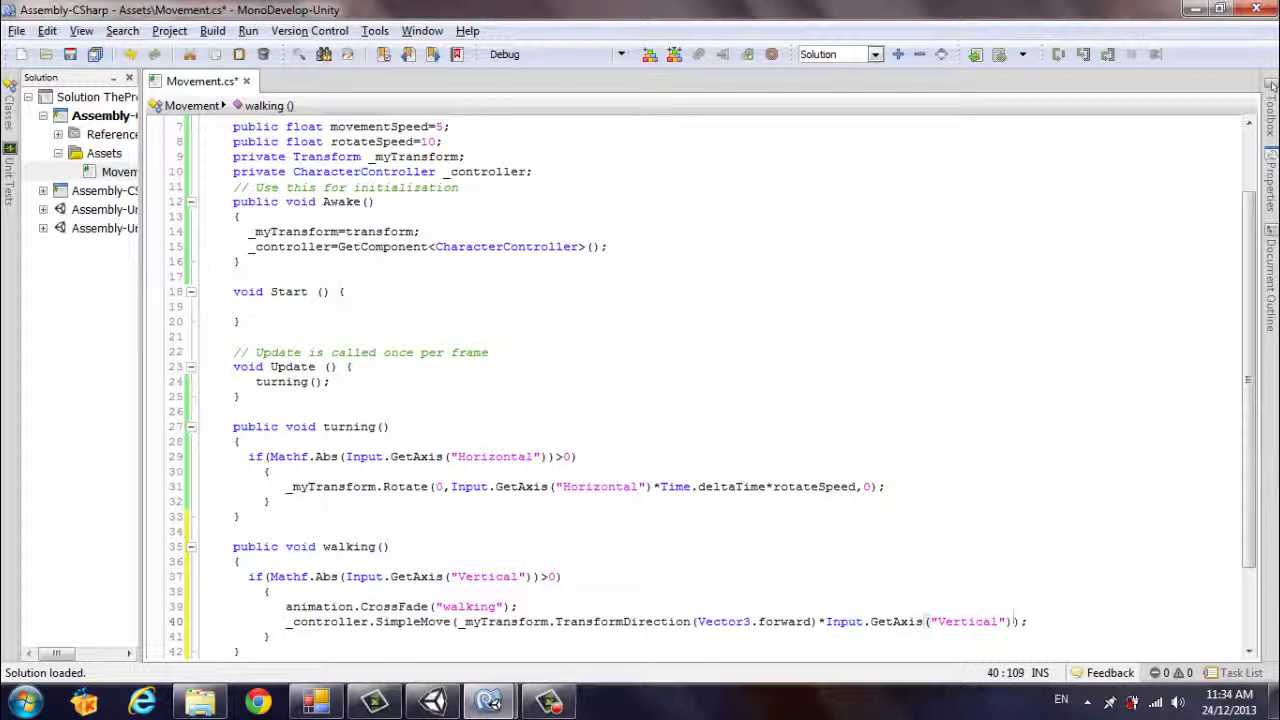
type("*move")
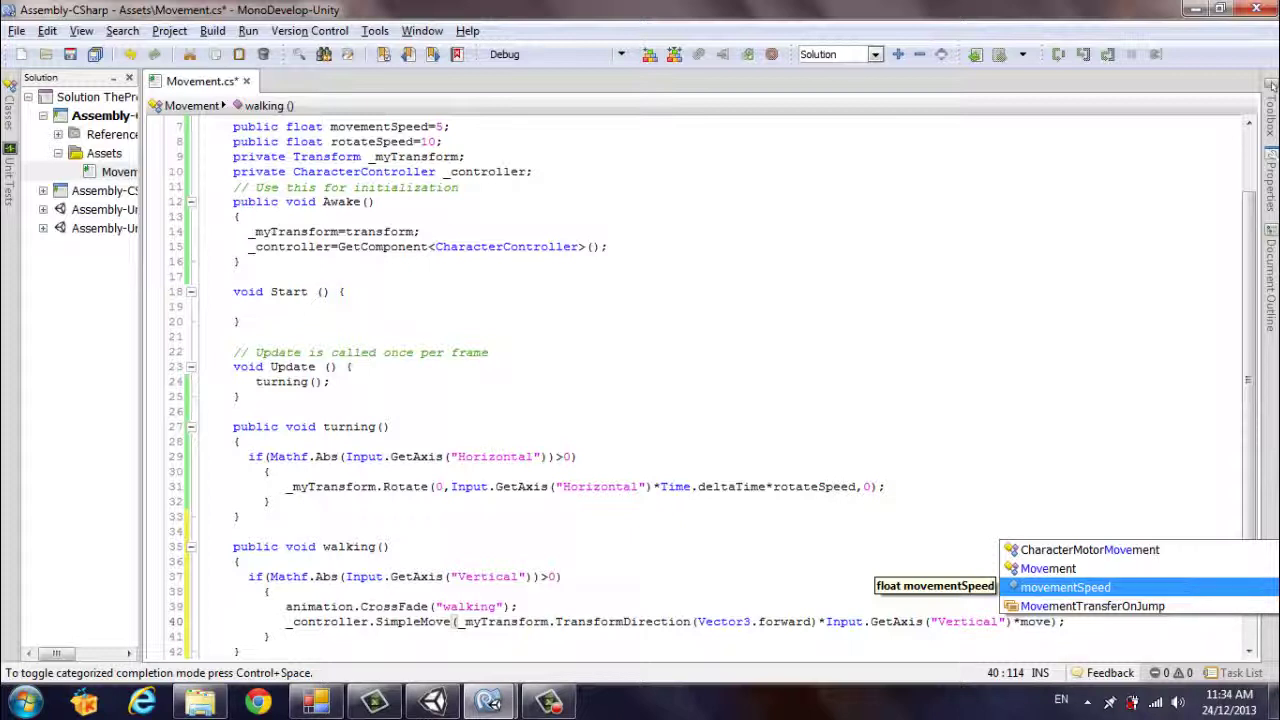
key("Return")
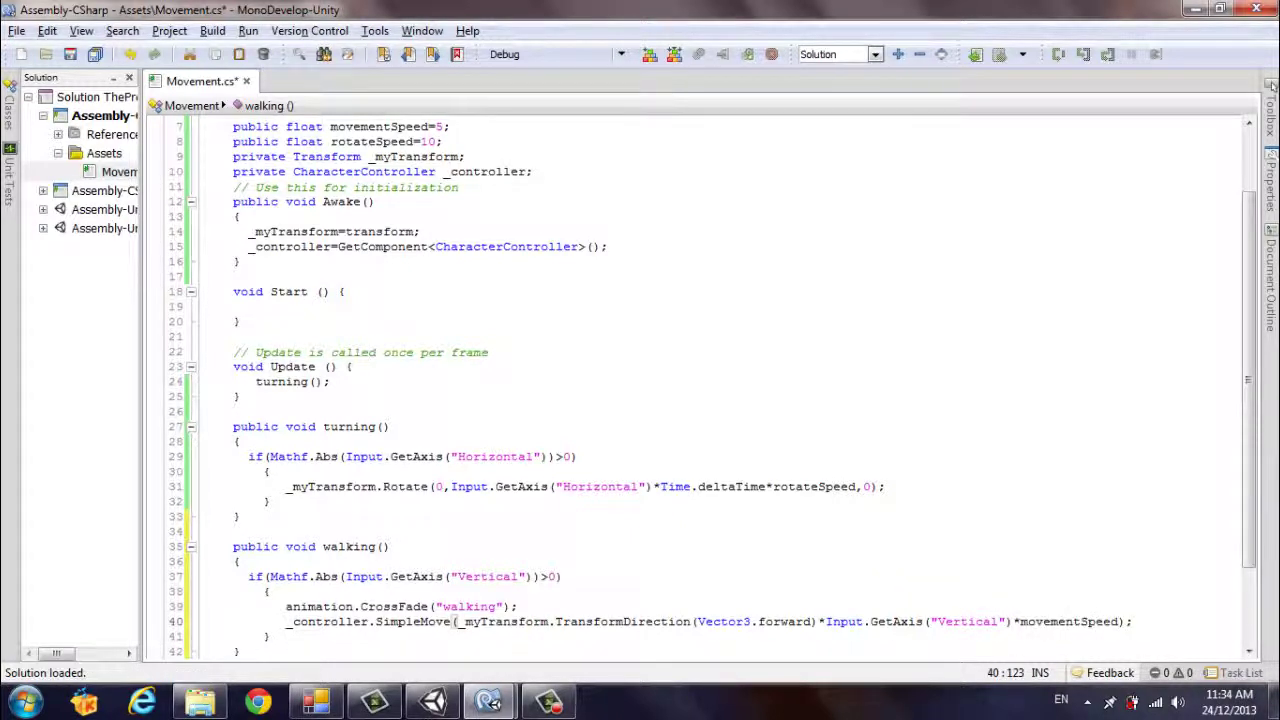
Step: Call walking(); right after turning() in Update and save Movement.cs
scroll(503, 537, "down", 2)
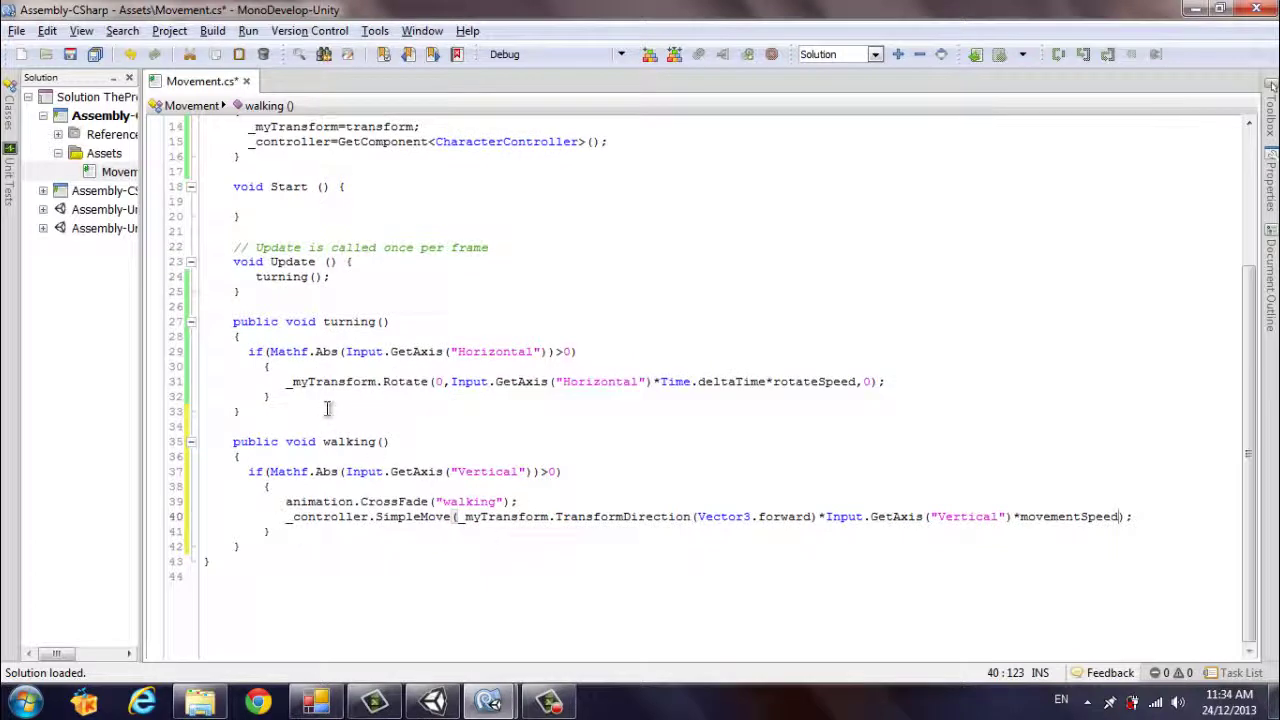
scroll(348, 424, "up", 1)
left_click(287, 345)
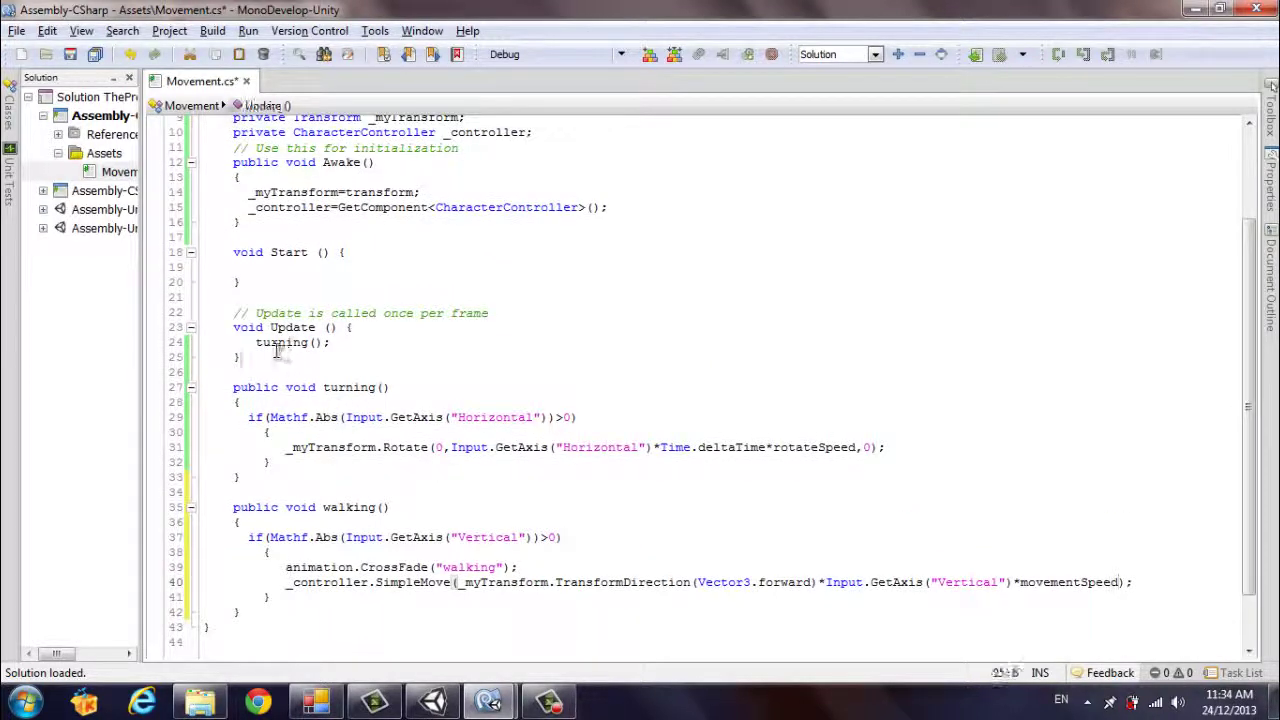
left_click(354, 342)
key("Return")
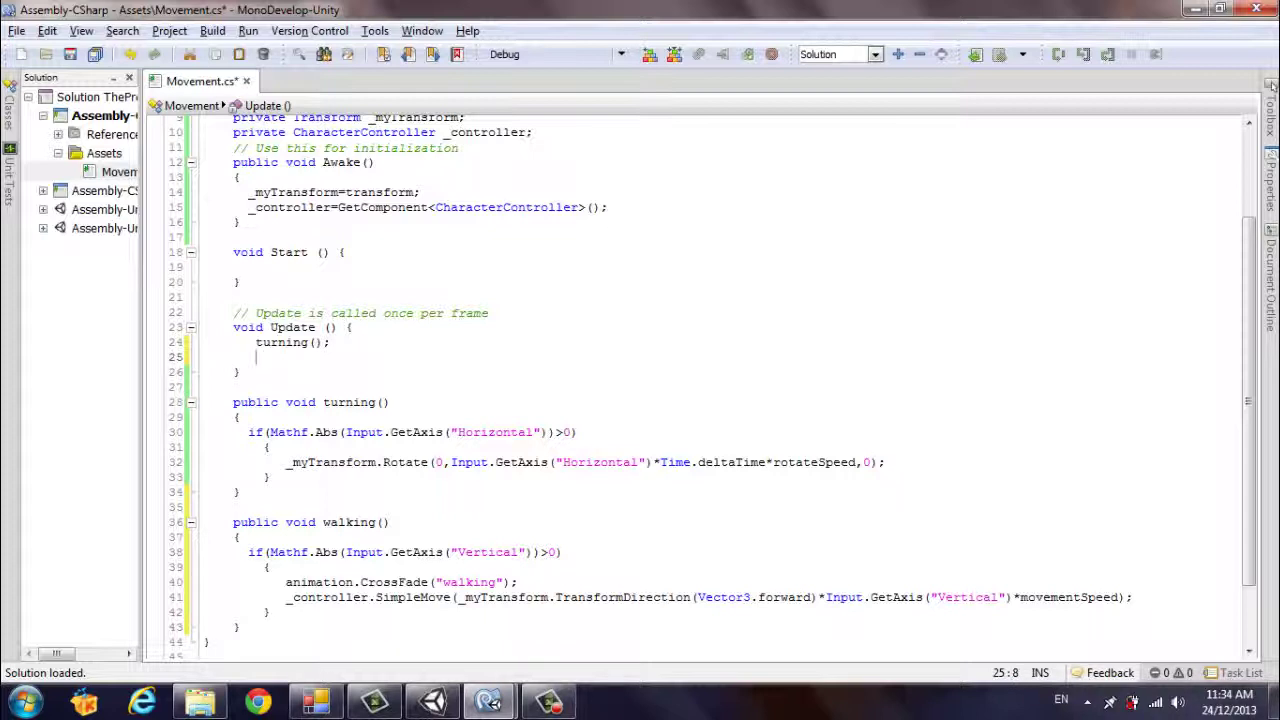
type("wa")
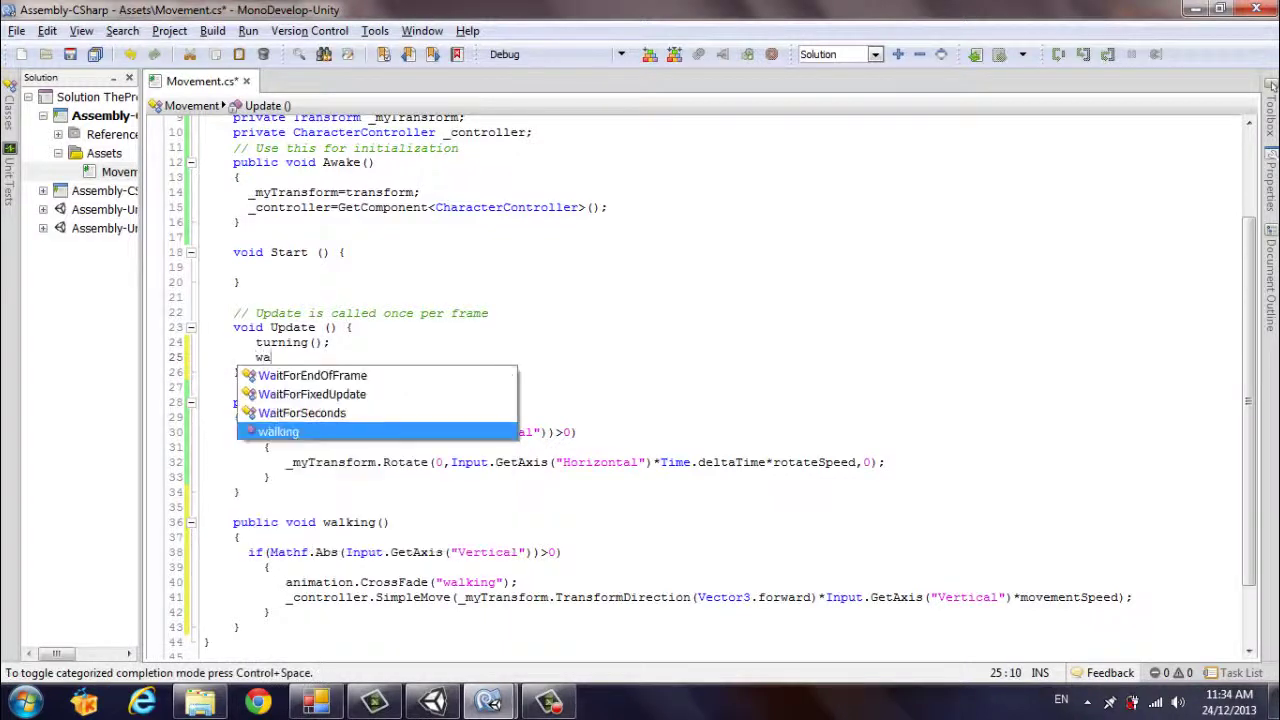
type("lk")
key("Return")
type("(")
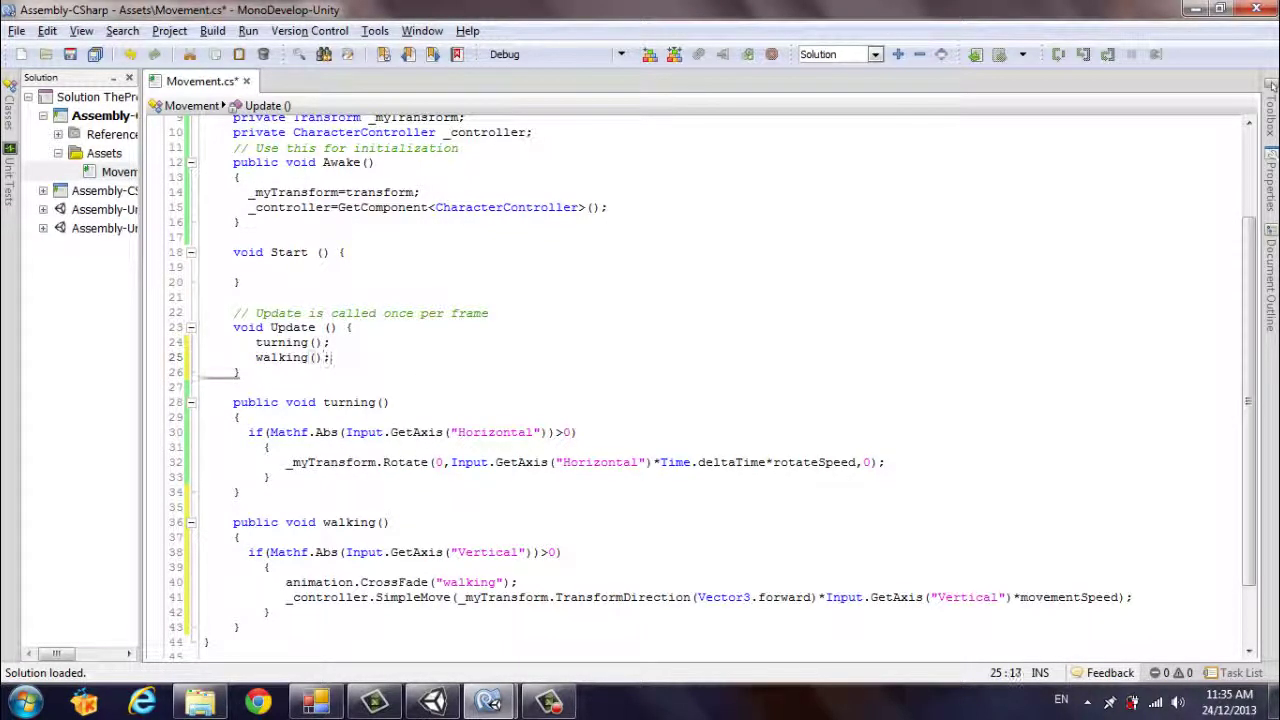
type(");")
key("ctrl+s")
Step: Play-test the walk character, turning it with the Left arrow, then stop the game
left_click(467, 704)
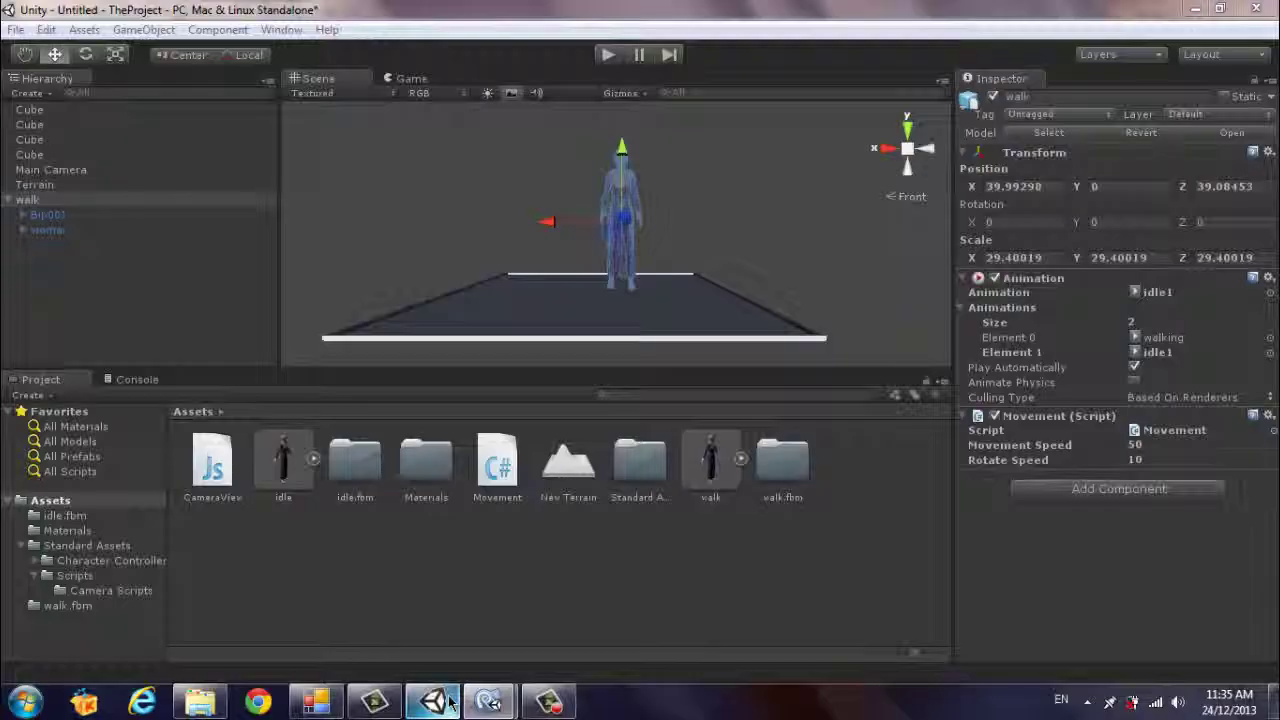
left_click(604, 56)
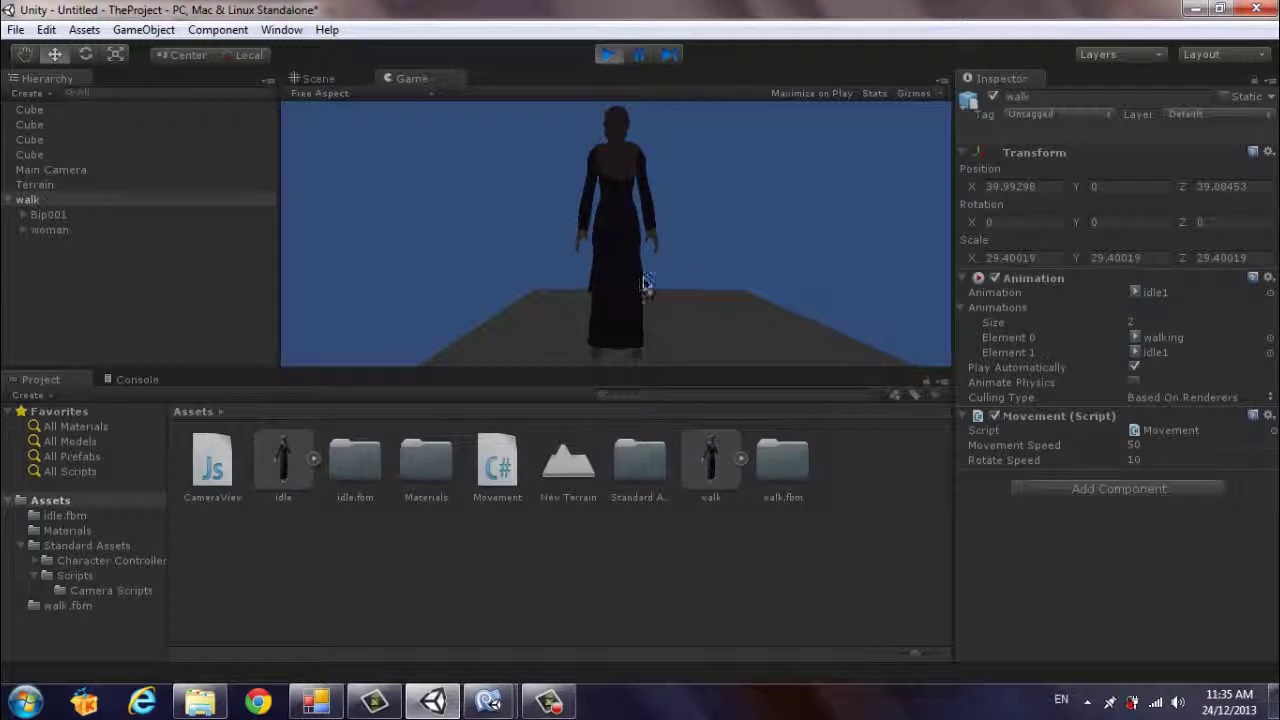
key("Left")
key("ctrl+p")
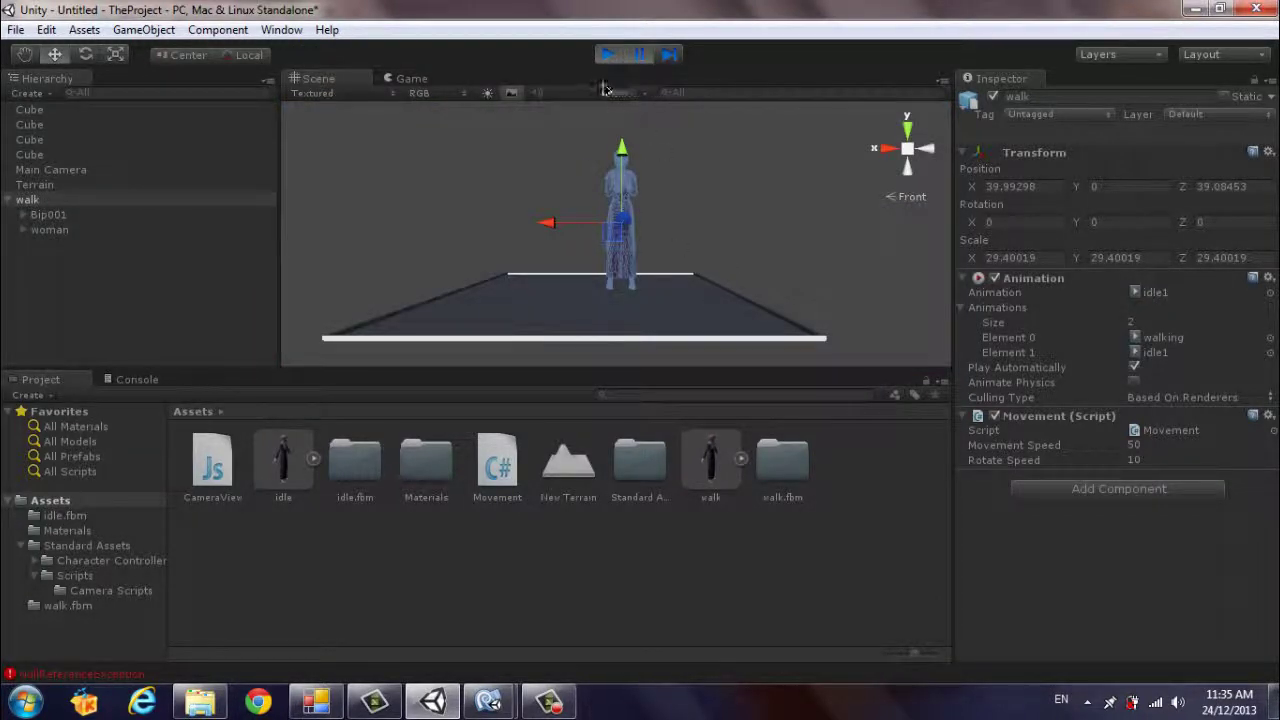
left_click(607, 54)
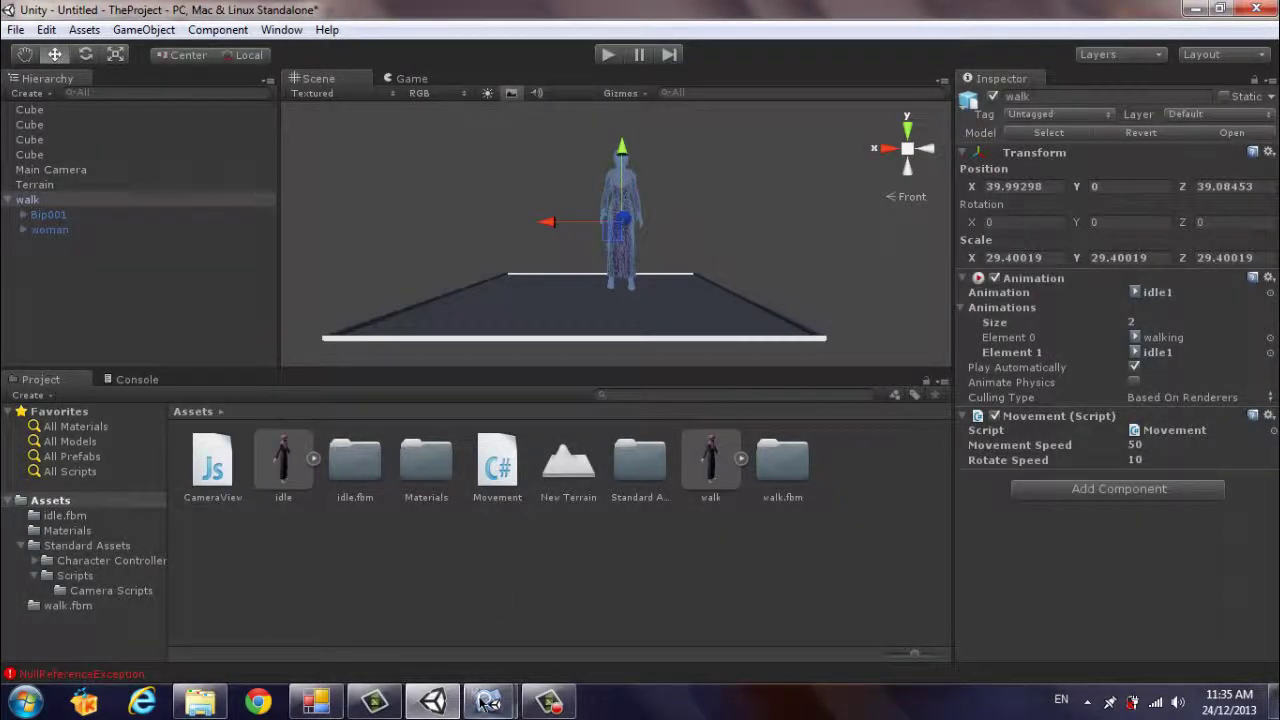
Step: Glance at the Movement script, then check the walk model's walking clip settings on its Animations tab
mouse_move(489, 700)
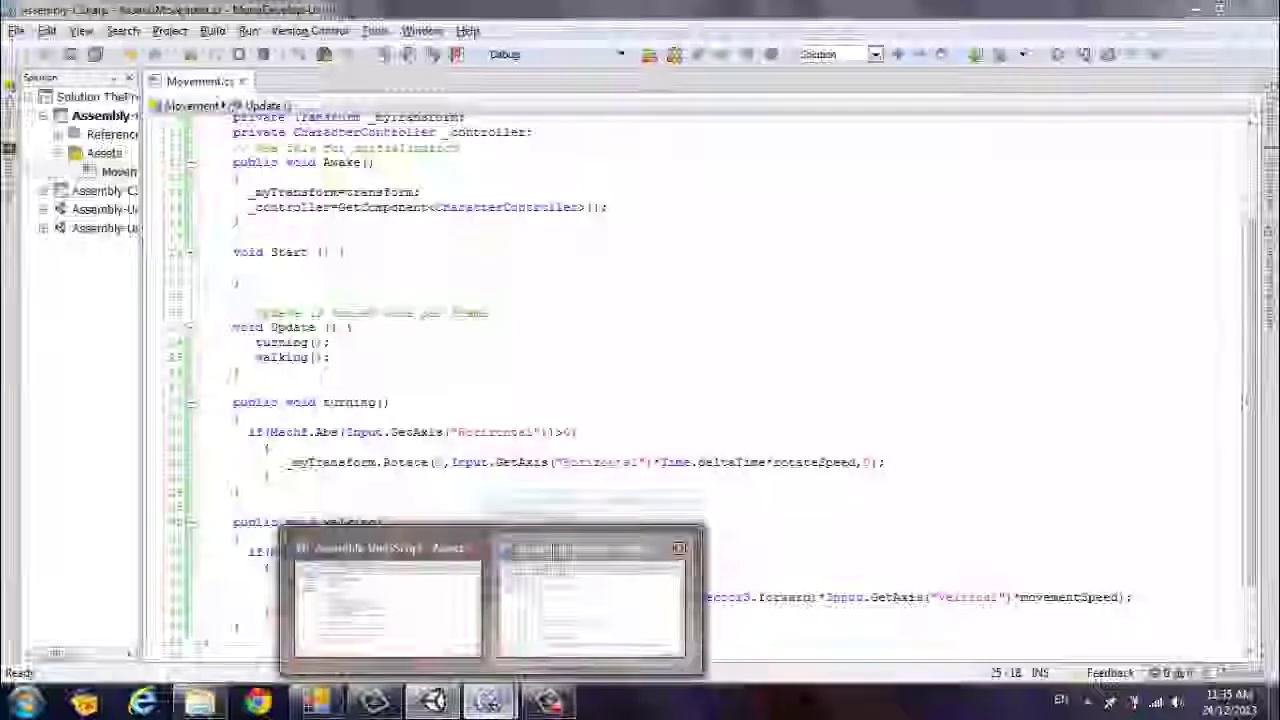
left_click(592, 605)
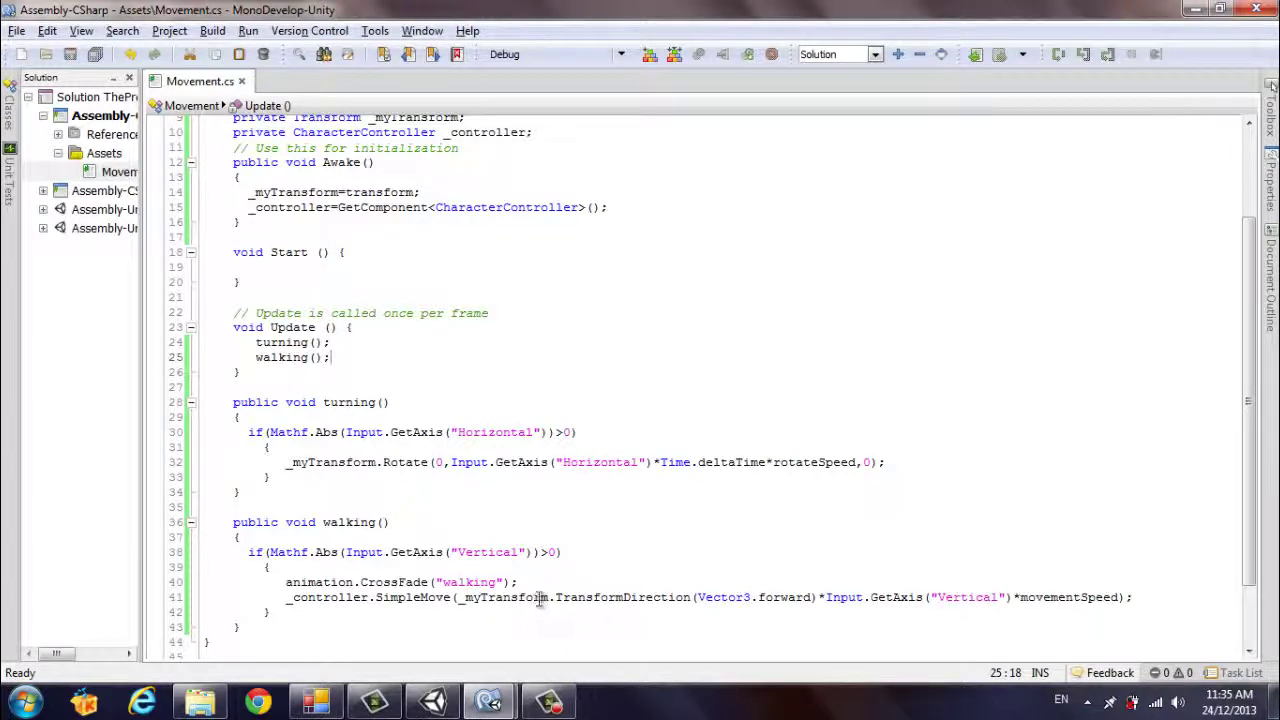
left_click(455, 697)
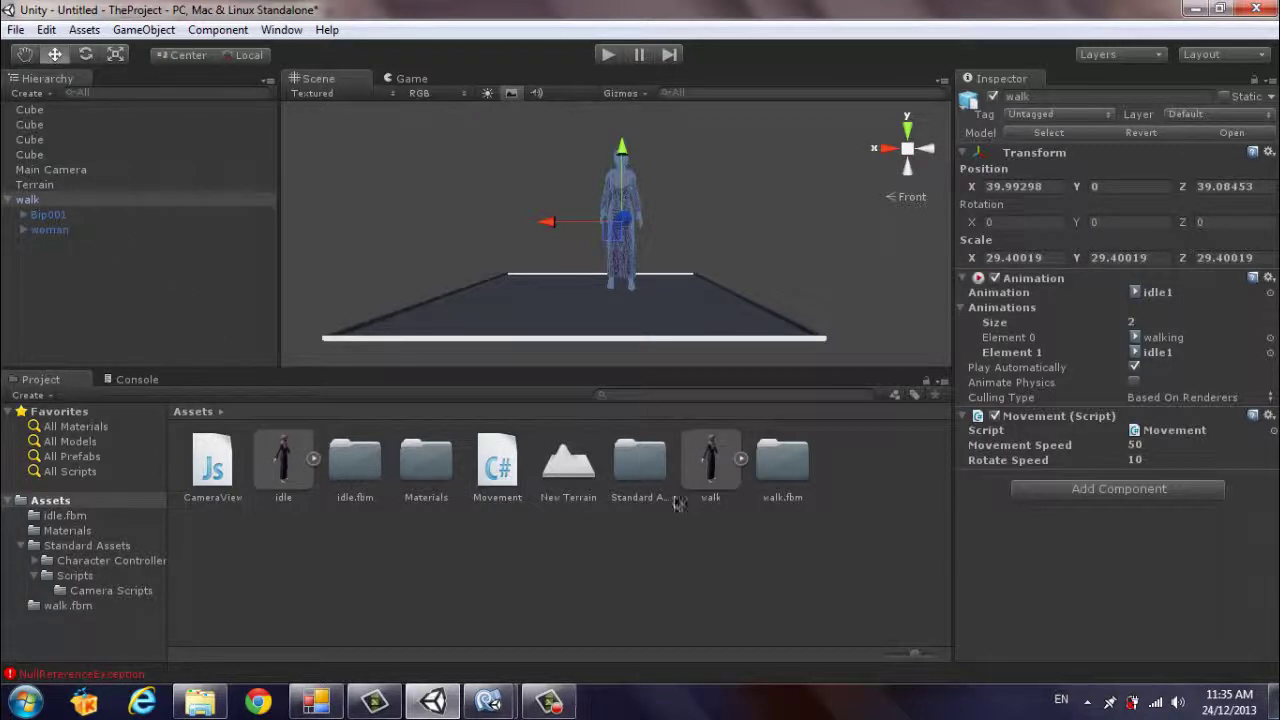
left_click(712, 462)
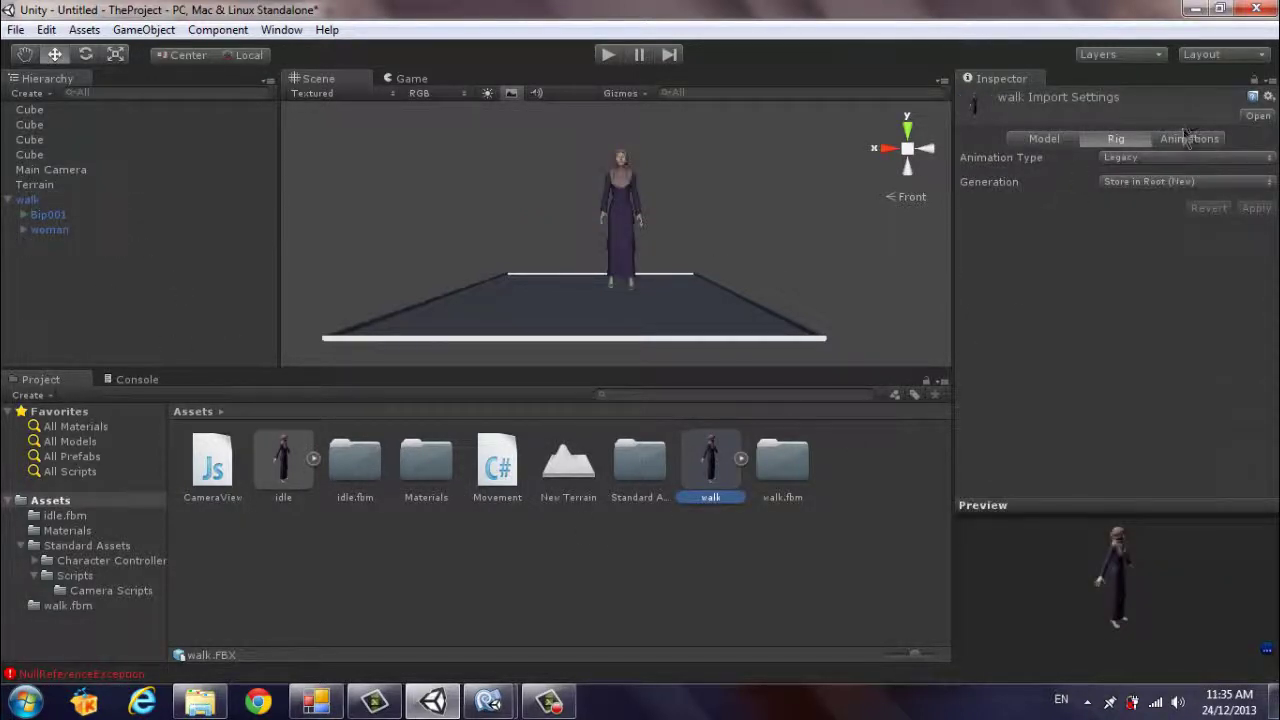
left_click(1189, 139)
scroll(1177, 393, "down", 3)
scroll(1177, 393, "down", 1)
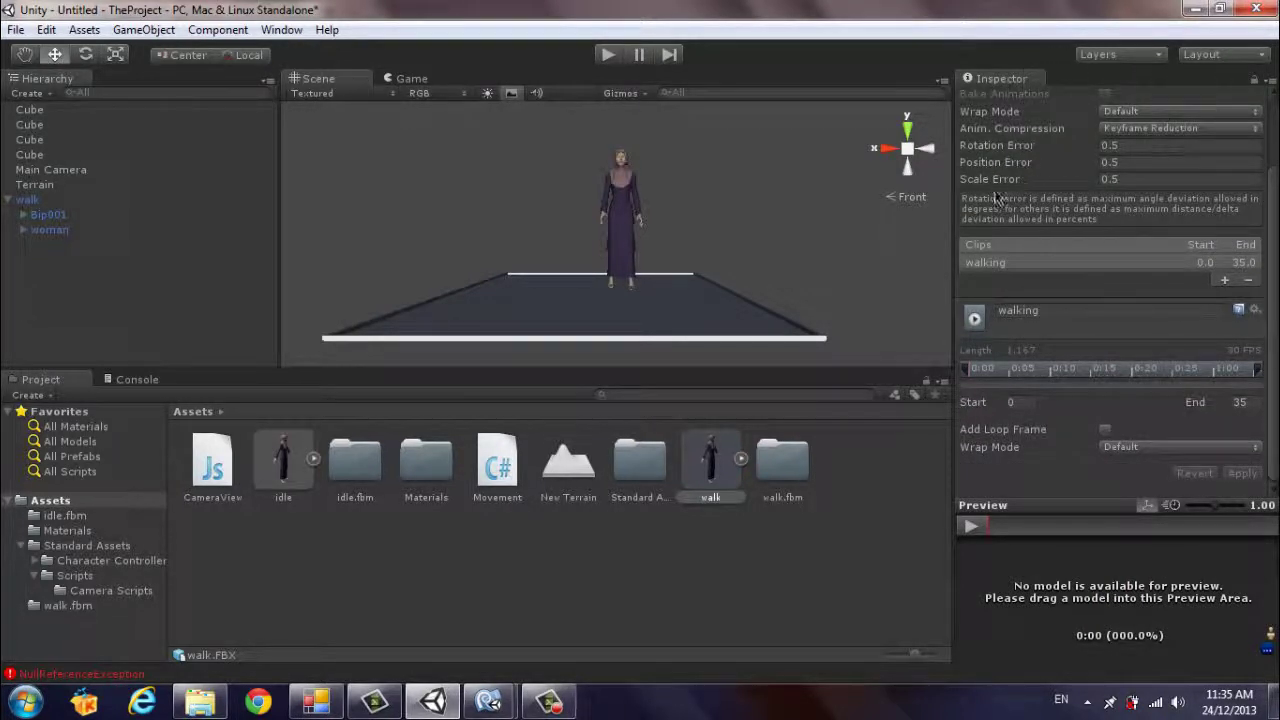
Step: Select the walk object and bring the Movement.cs window back up in MonoDevelop
left_click(30, 200)
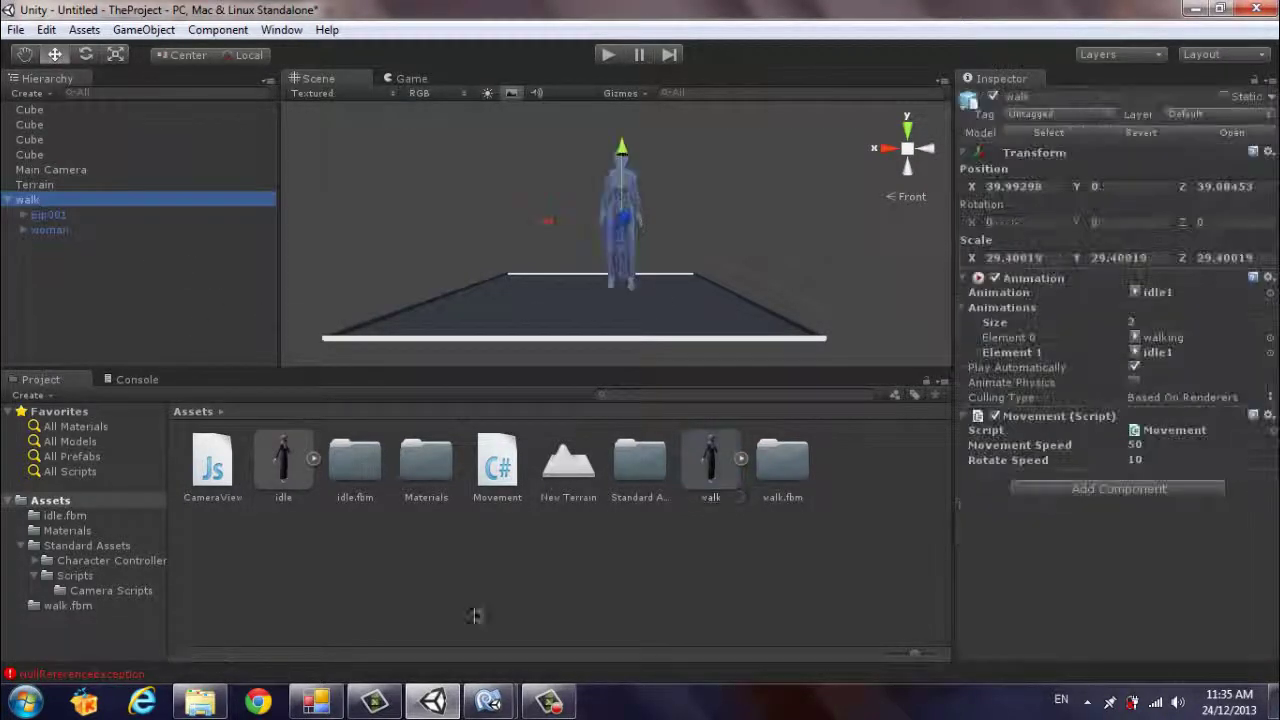
mouse_move(488, 700)
left_click(580, 600)
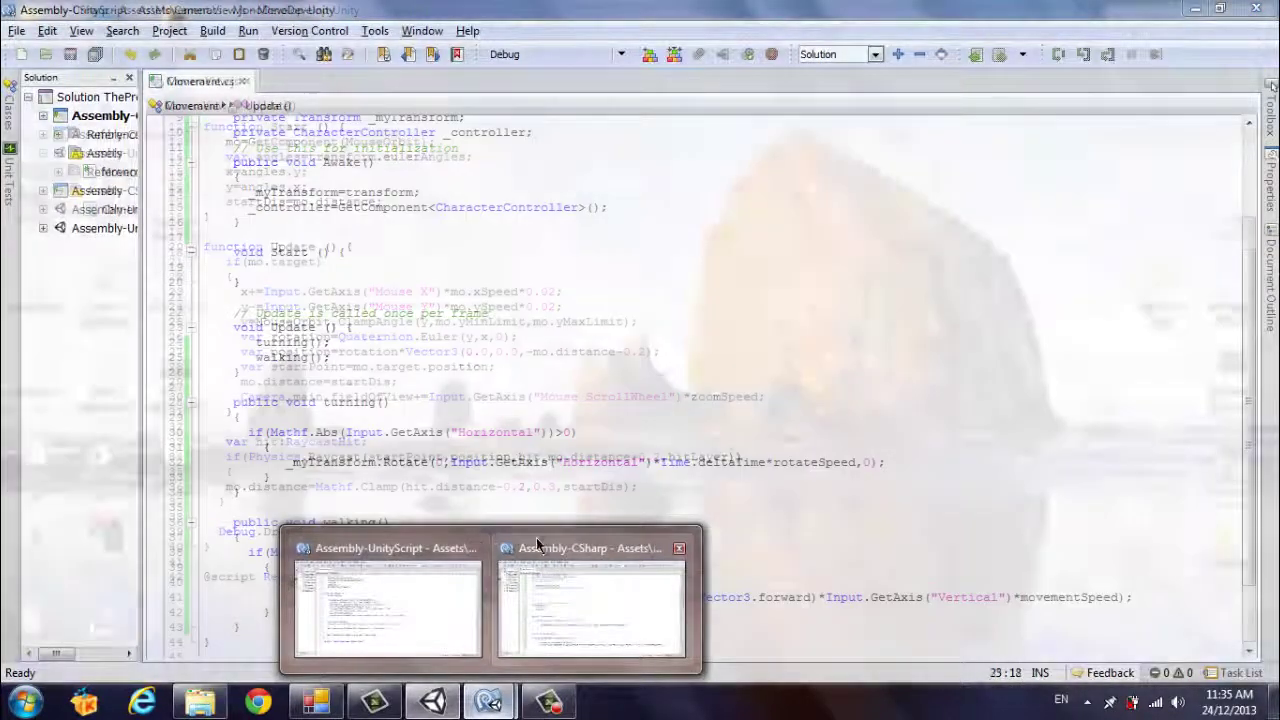
left_click(538, 548)
scroll(563, 547, "down", 2)
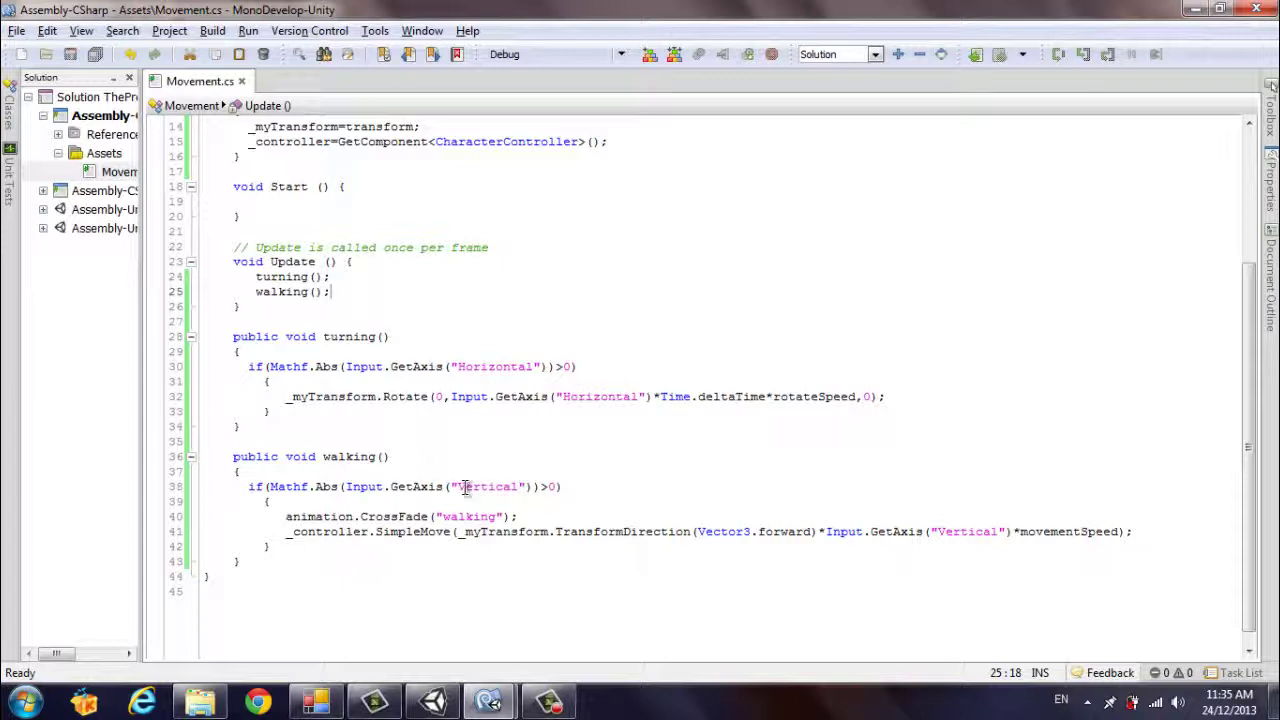
Step: Inspect the animation.CrossFade("walking") call in walking(), then return to the Unity editor
left_click(287, 516)
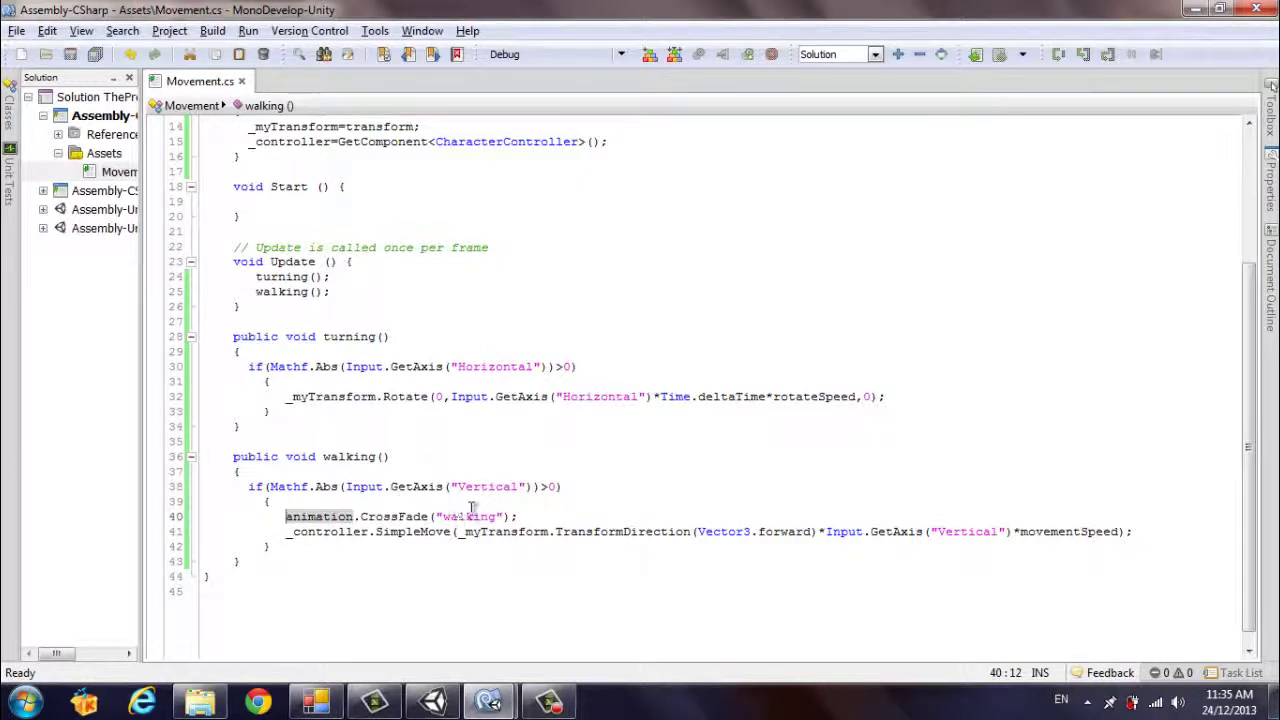
mouse_move(503, 514)
left_click(435, 702)
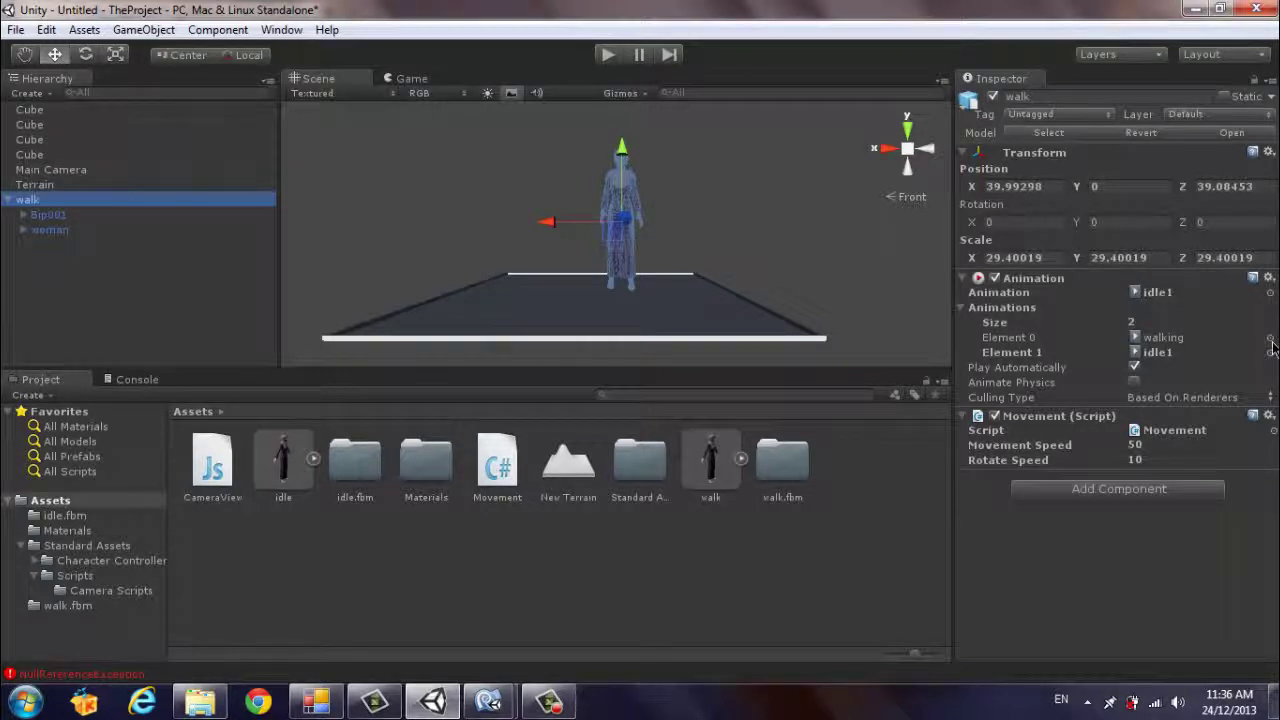
Step: Add a Character Motor, with its Character Controller, to the walk object via Component > Character
mouse_move(490, 708)
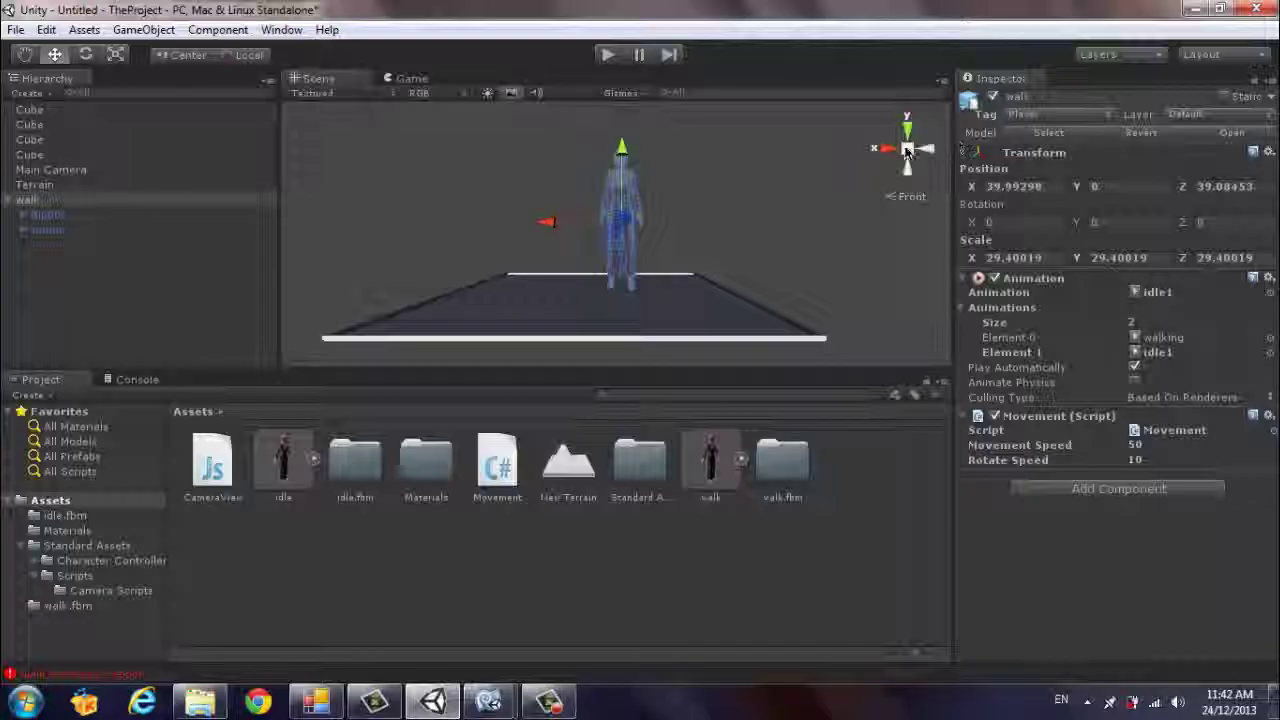
left_click(40, 200)
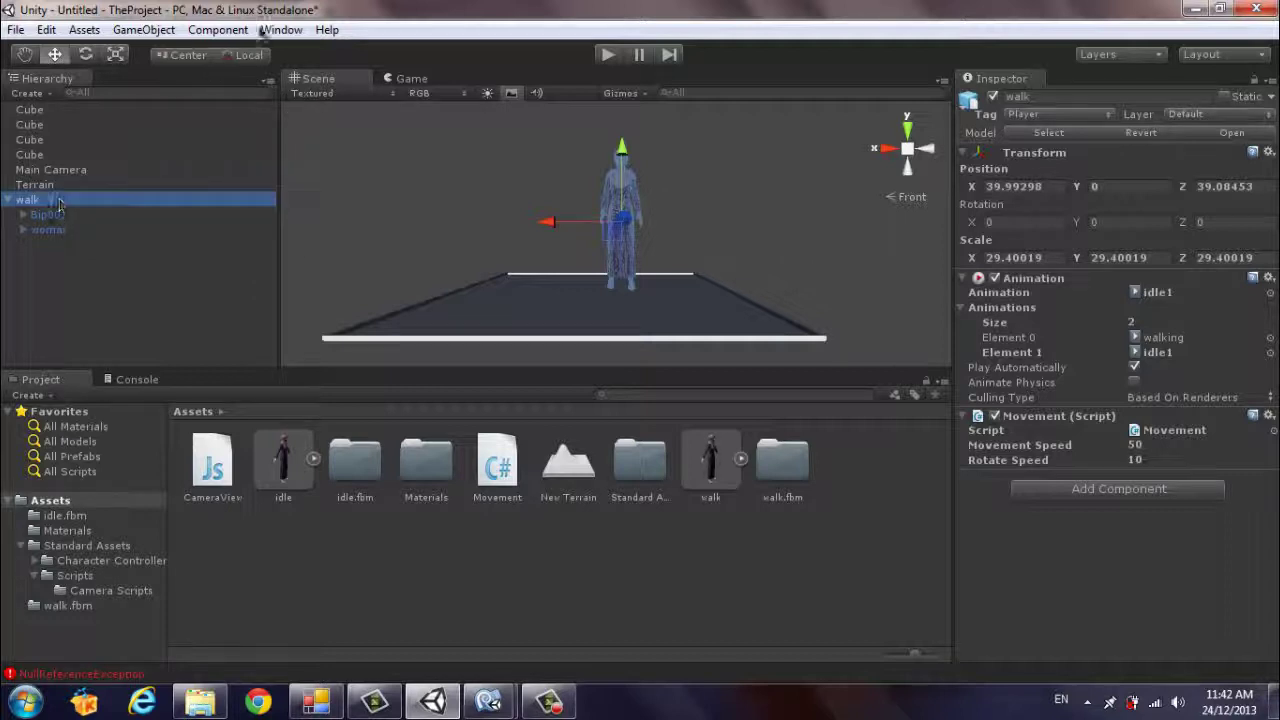
left_click(218, 29)
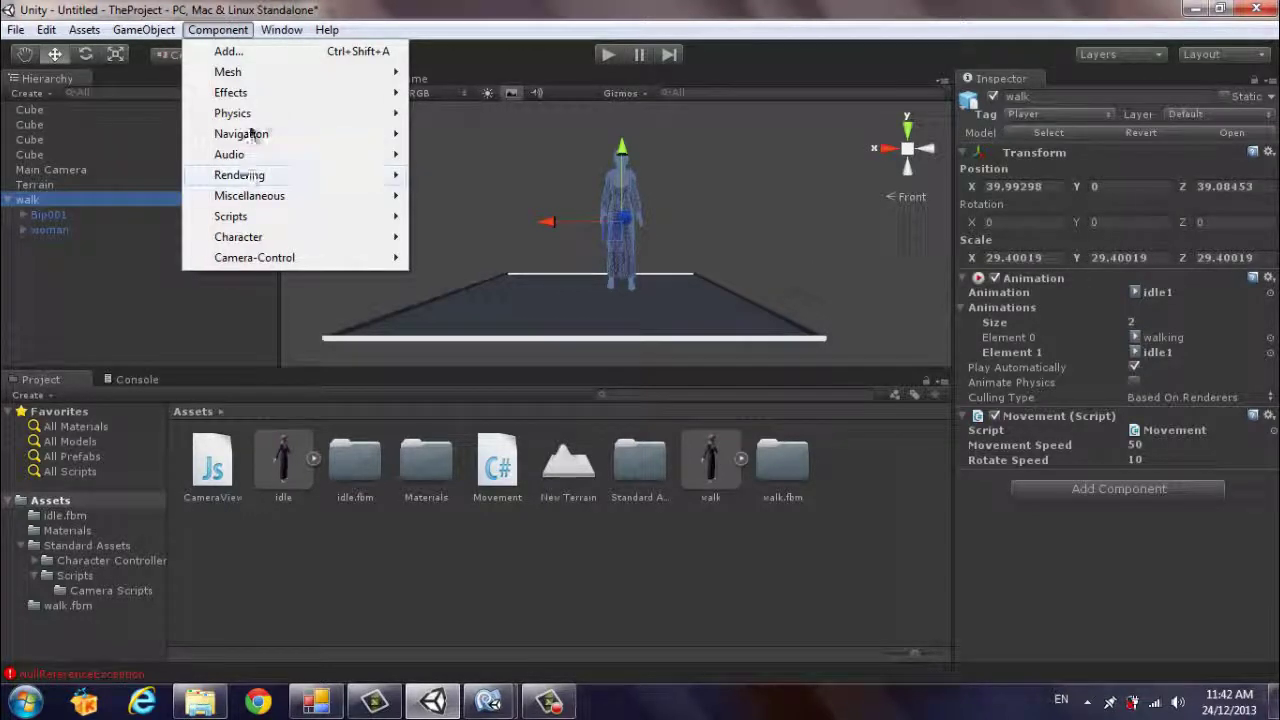
mouse_move(345, 236)
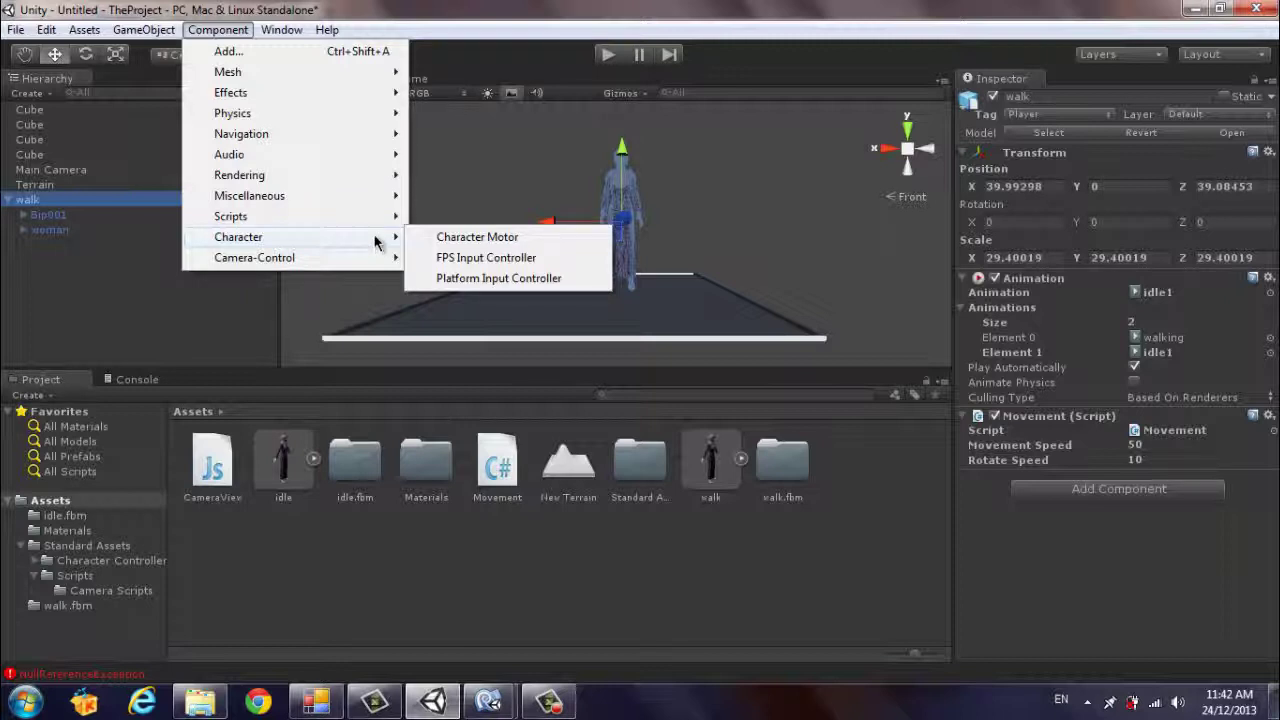
mouse_move(363, 260)
left_click(479, 241)
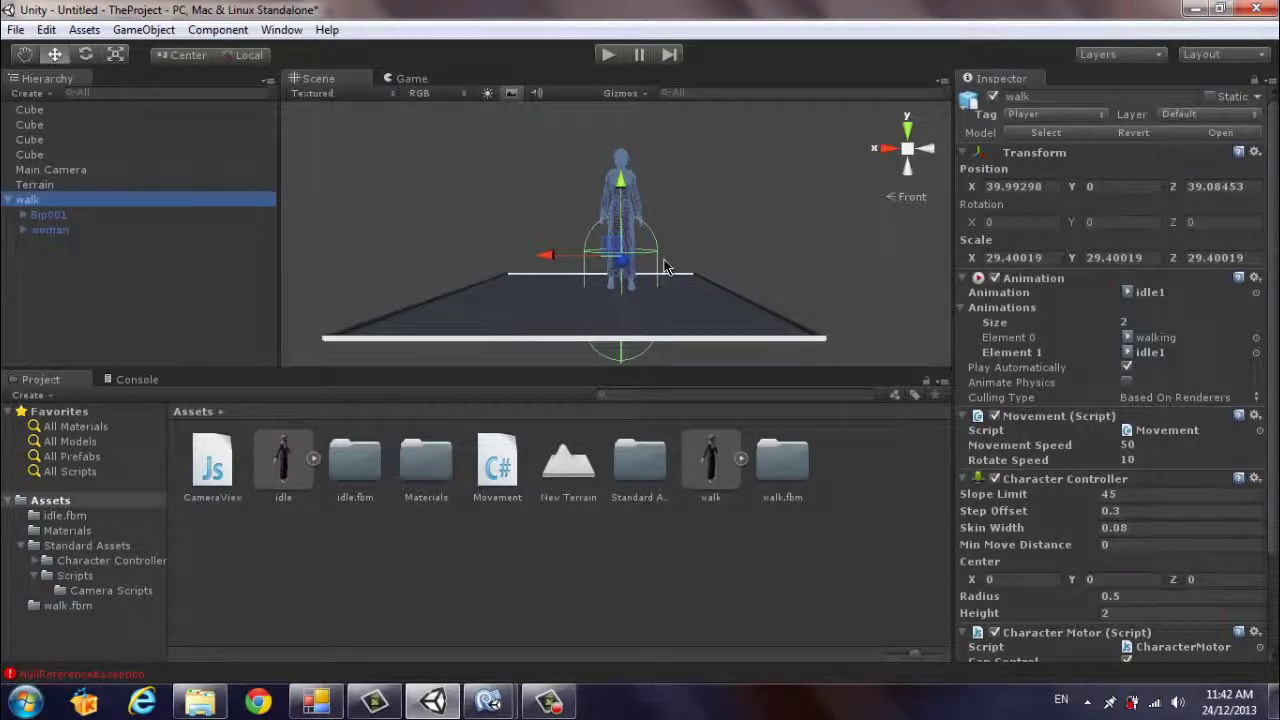
Step: Set the Character Controller's Center Y to 0.92 and narrow its Radius to 0.32
mouse_move(665, 267)
middle_mouse_down()
mouse_move(651, 277)
mouse_move(660, 284)
middle_mouse_up()
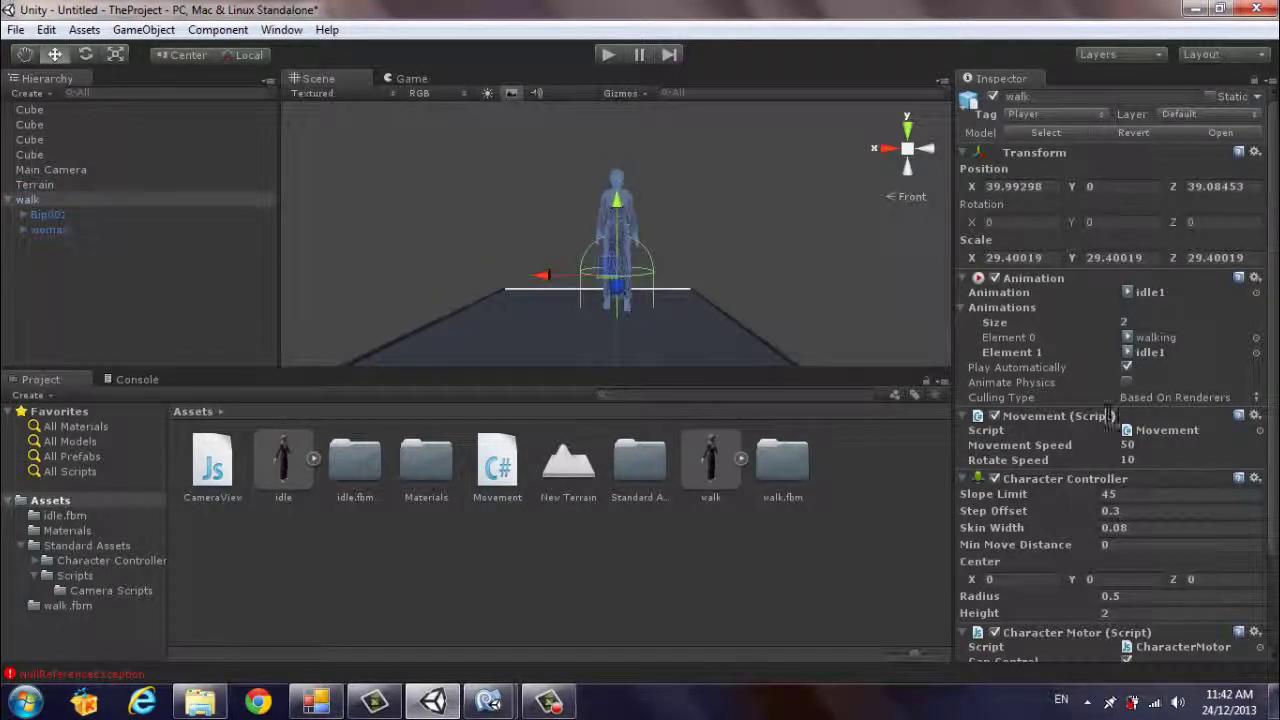
scroll(1020, 430, "down", 3)
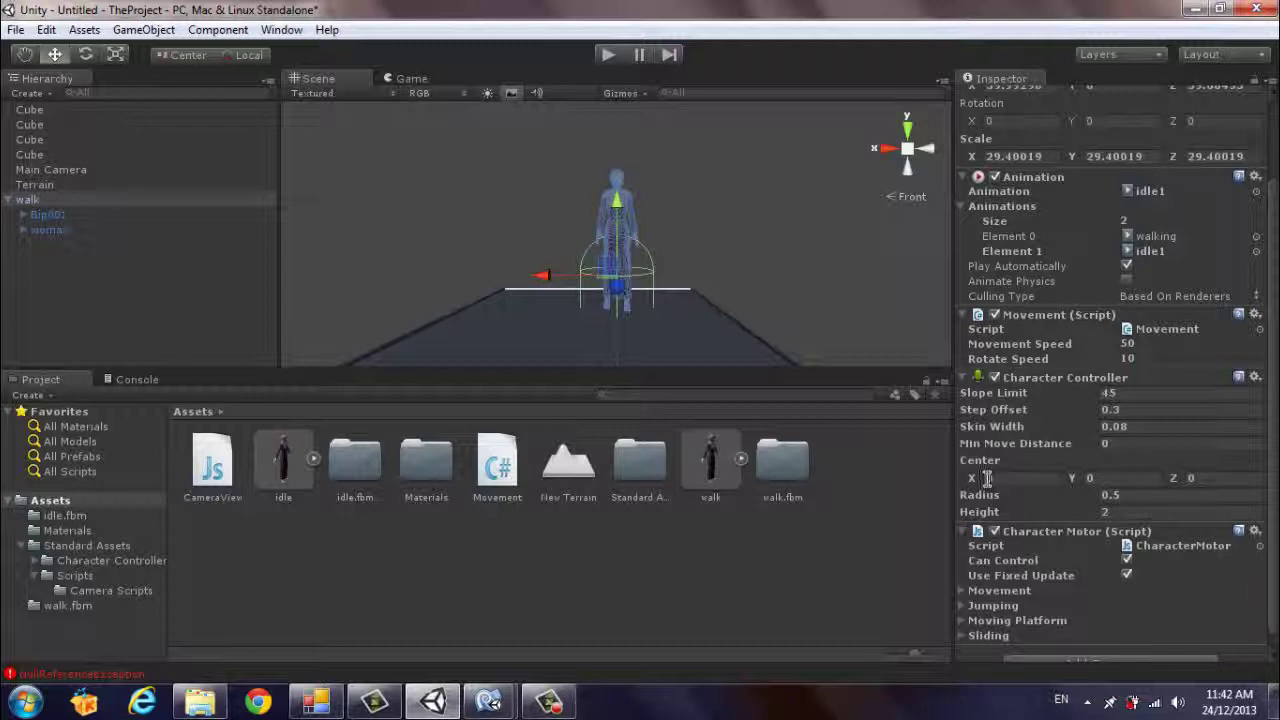
left_click_drag(1072, 478, 1112, 480)
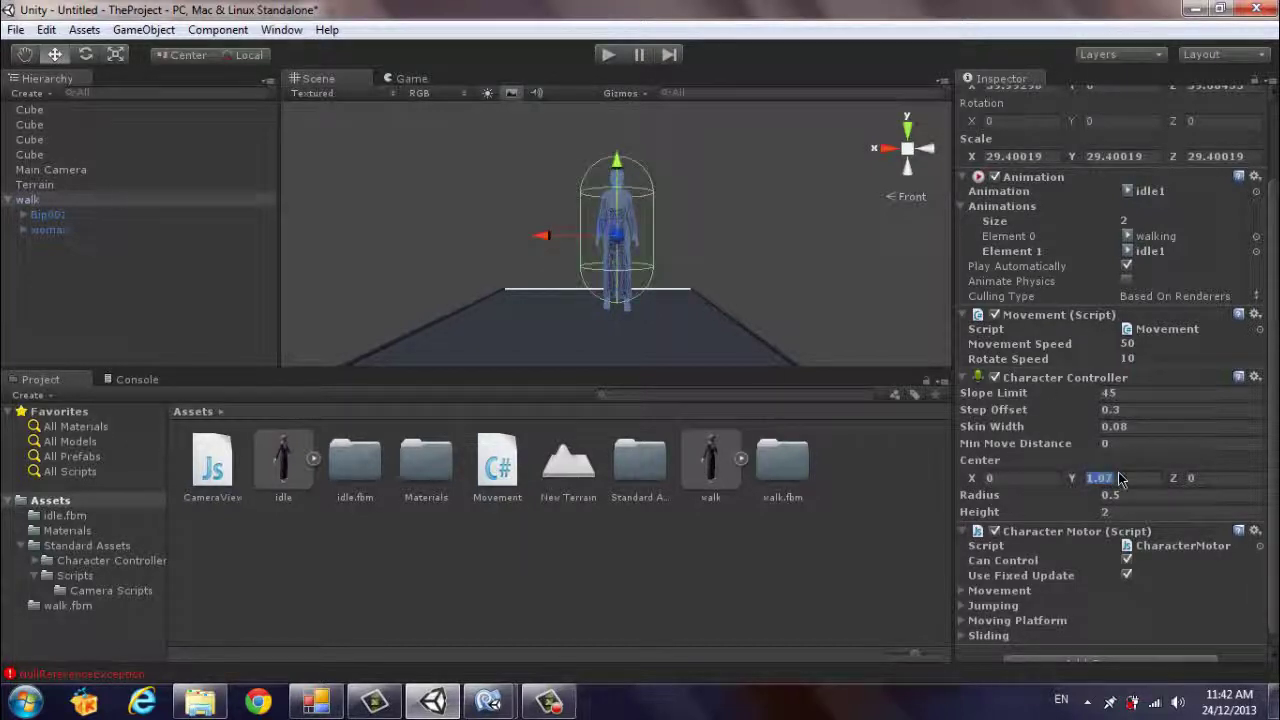
type("0.92")
key("Return")
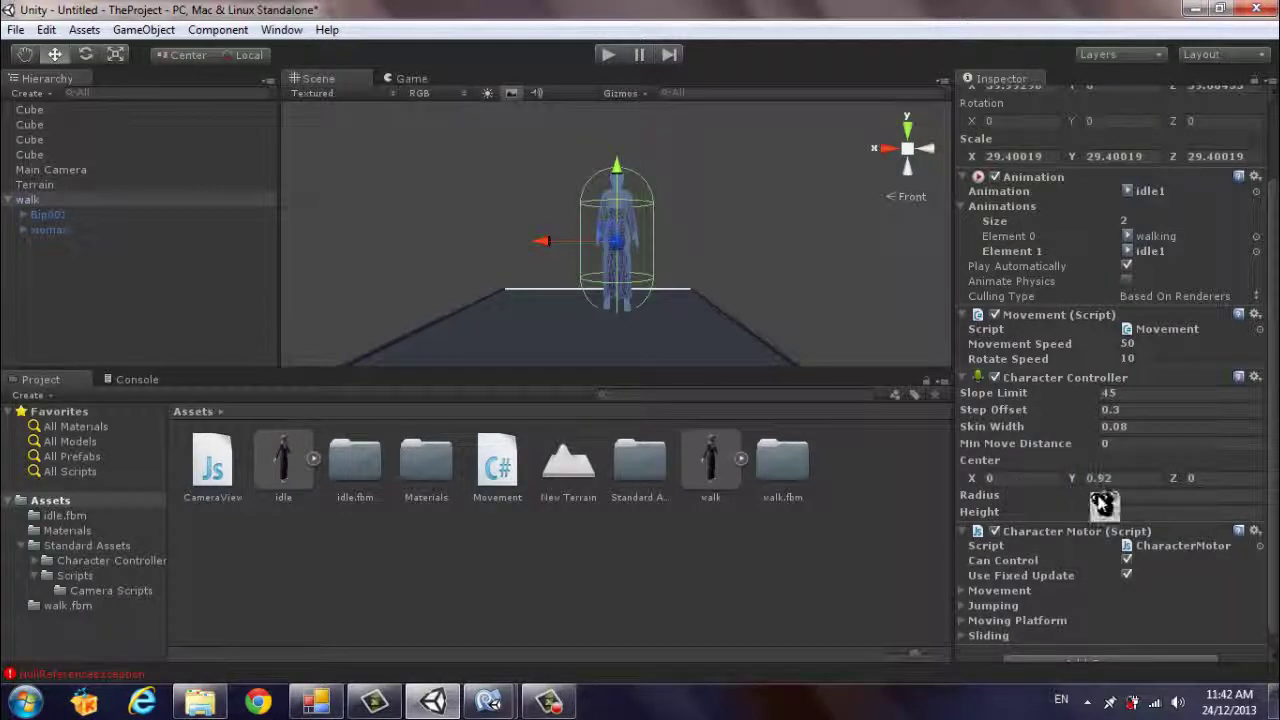
left_click_drag(1100, 503, 1096, 496)
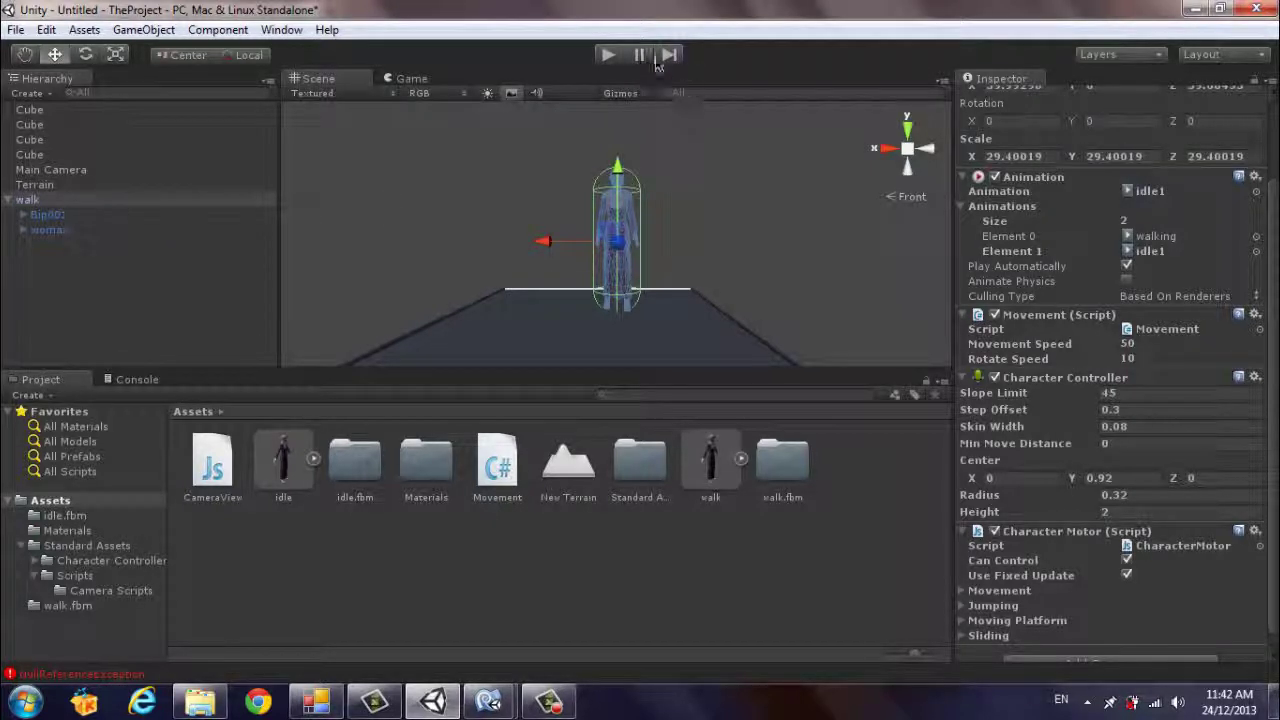
Step: Test-play briefly, then turn off Use Fixed Update on the Character Motor
left_click(605, 55)
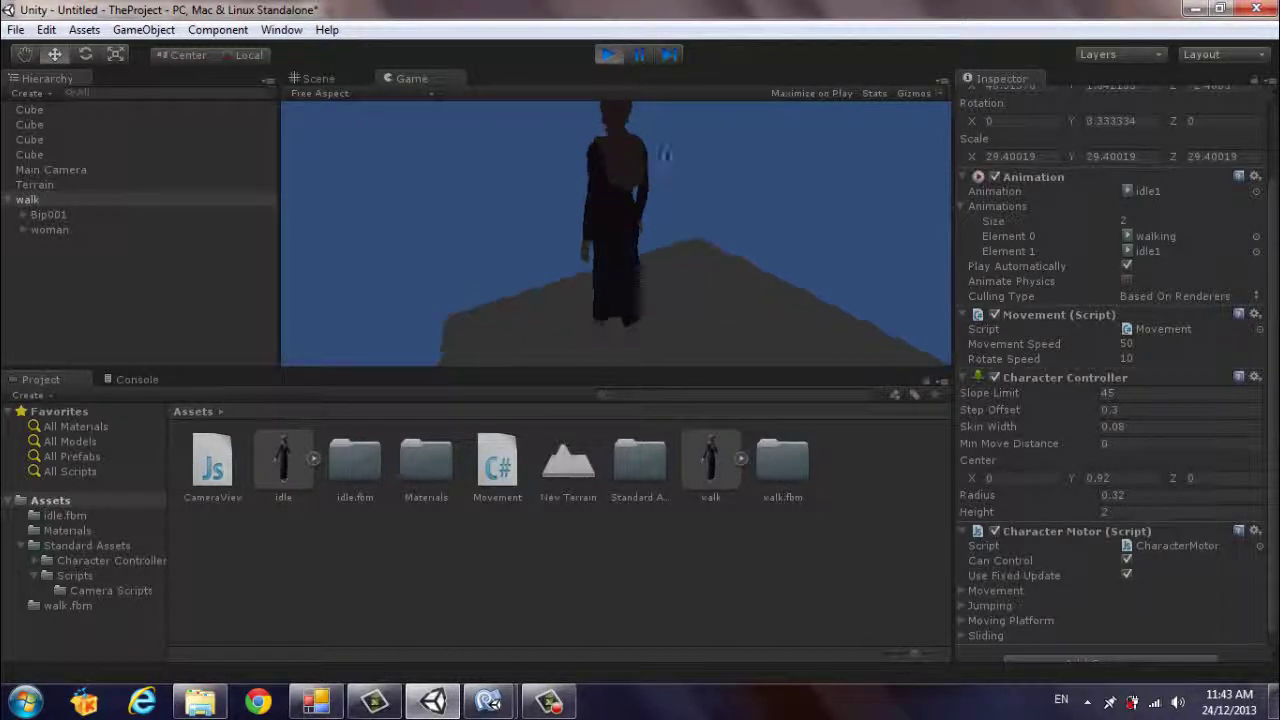
left_click(608, 57)
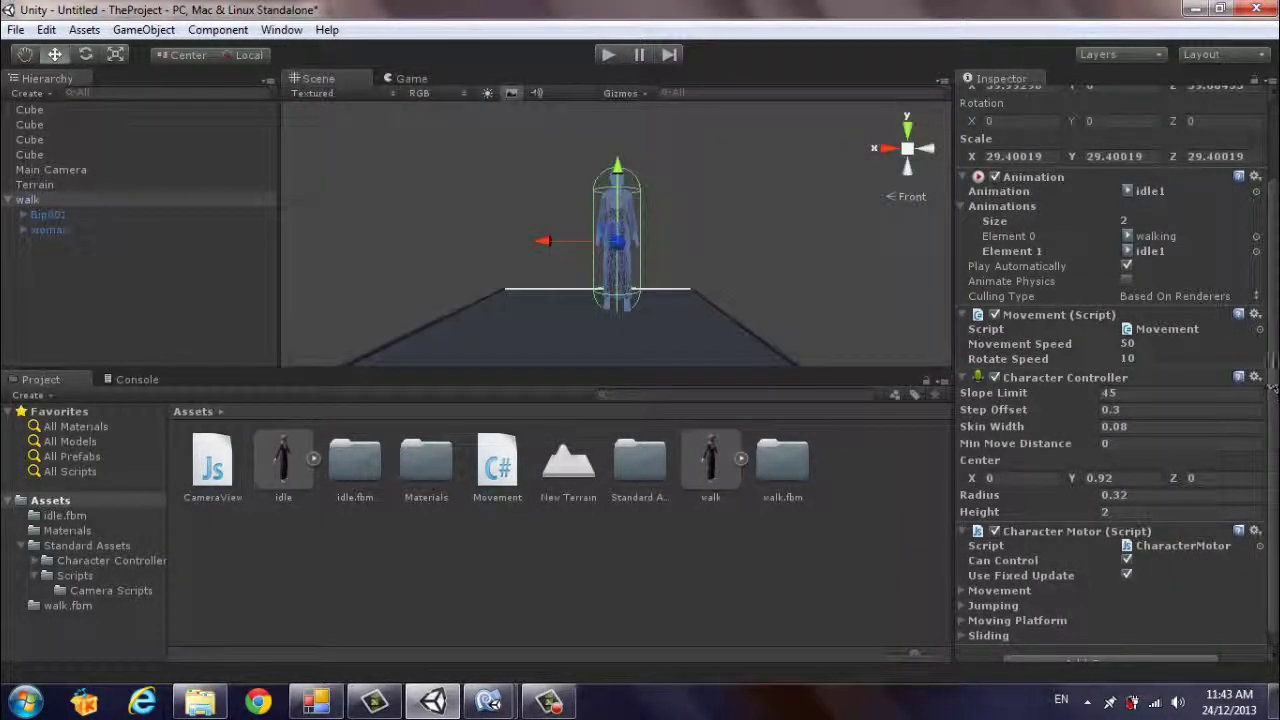
scroll(1275, 376, "down", 2)
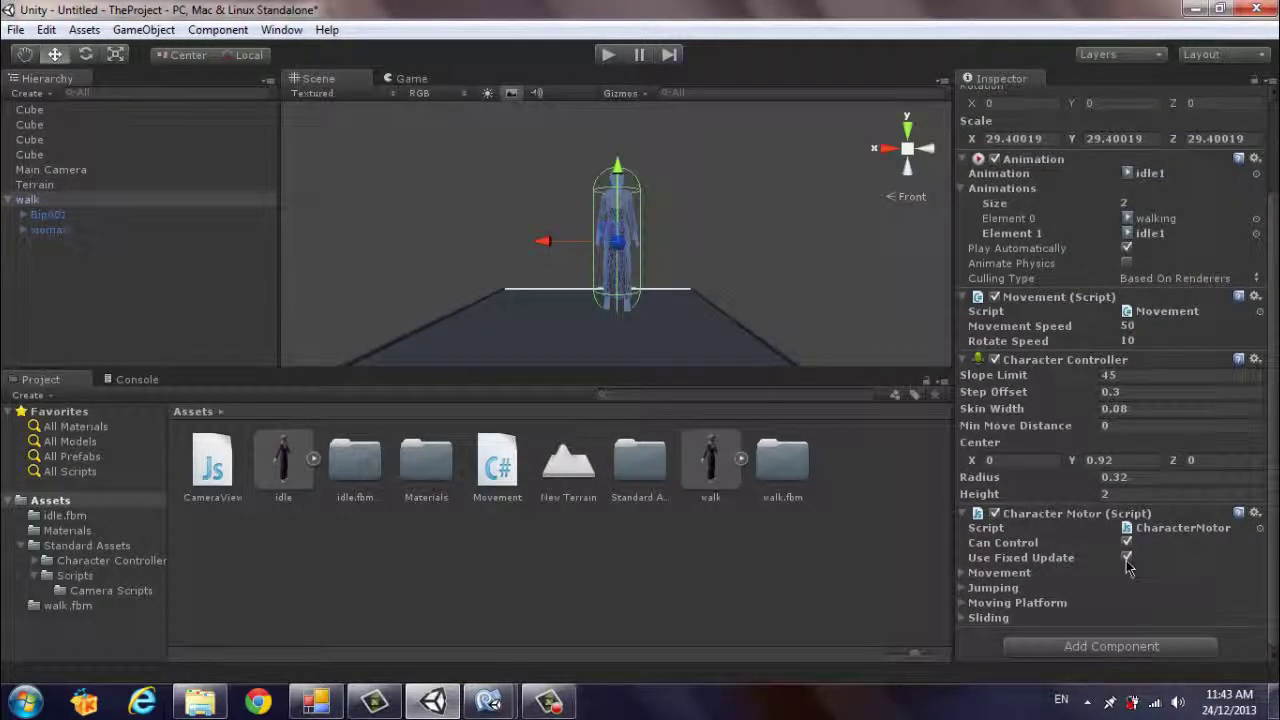
left_click(1127, 558)
Step: Play-test again, walking the character with the Up arrow, then stop play mode
left_click(607, 56)
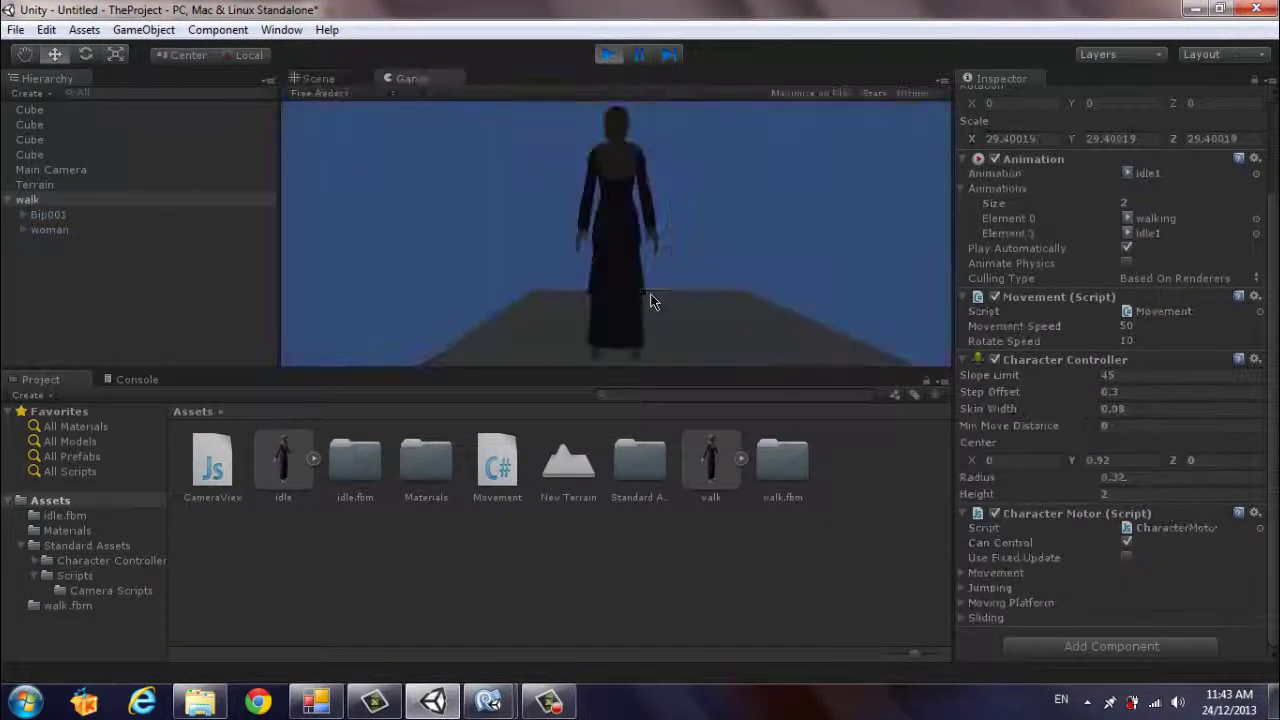
key("Up")
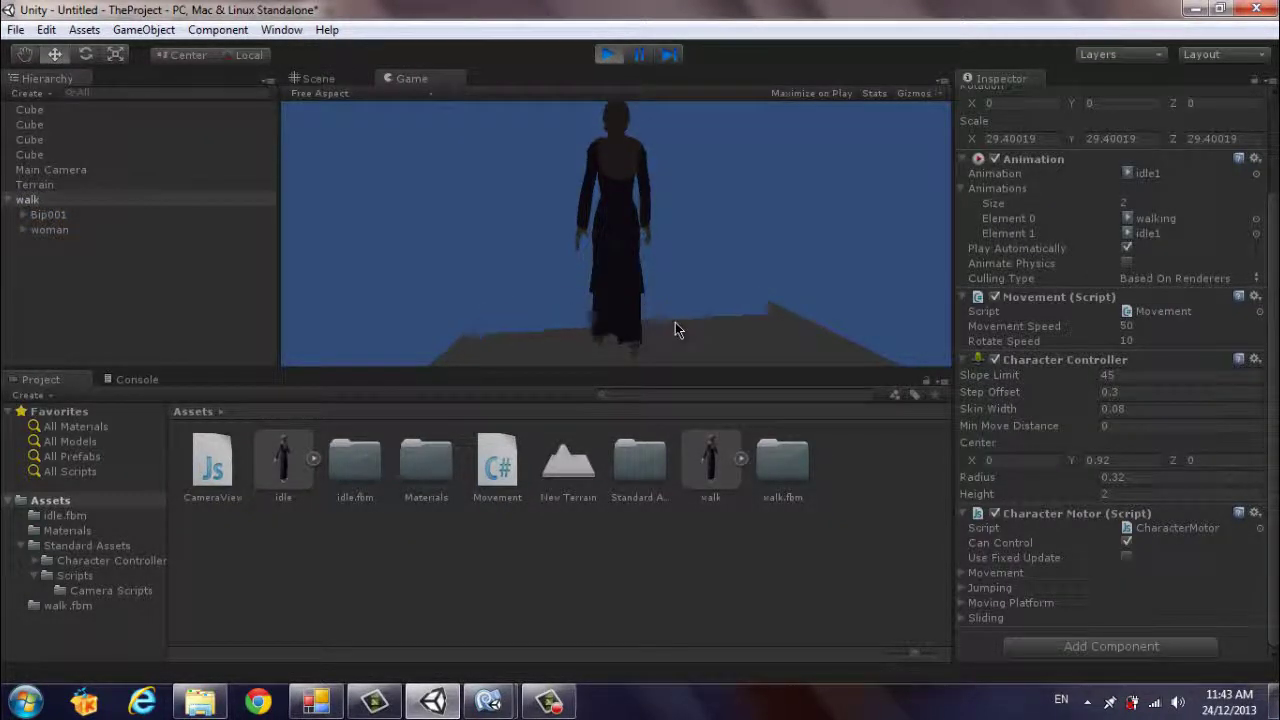
left_click(606, 60)
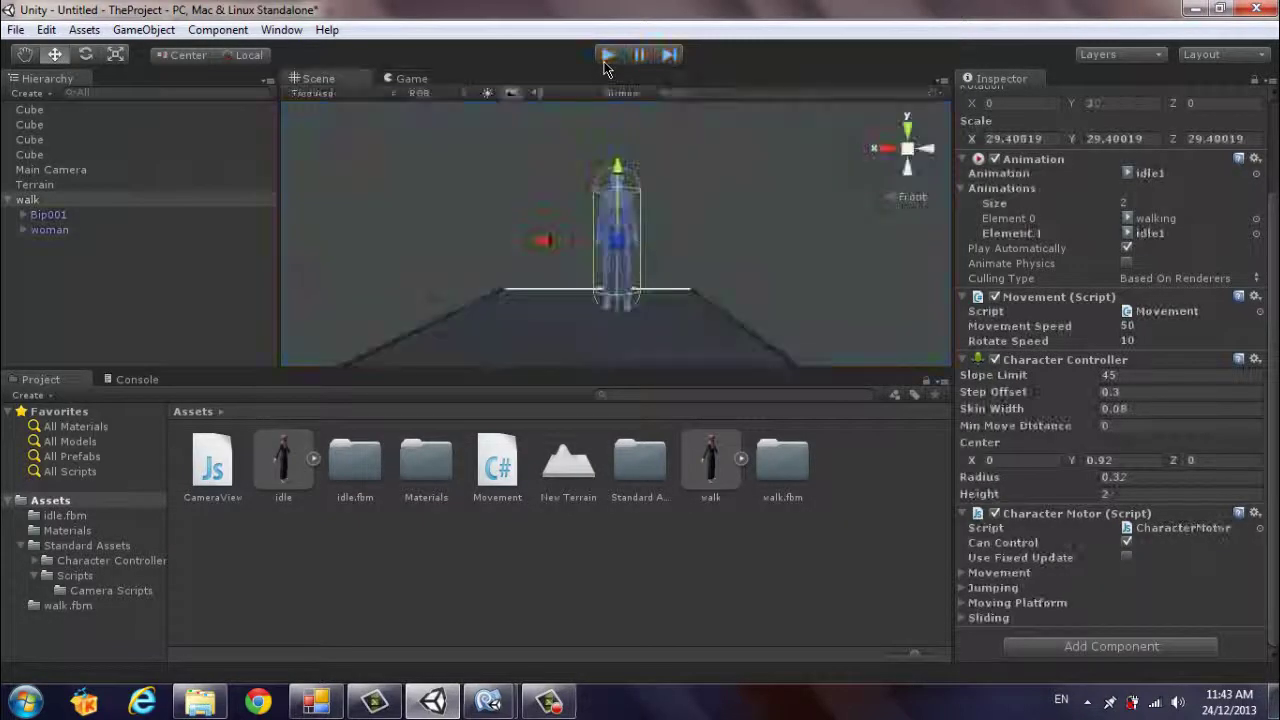
Step: Select all four cube walls and scale them up to Y 3.824996
left_click(42, 110)
left_click(45, 155, "shift")
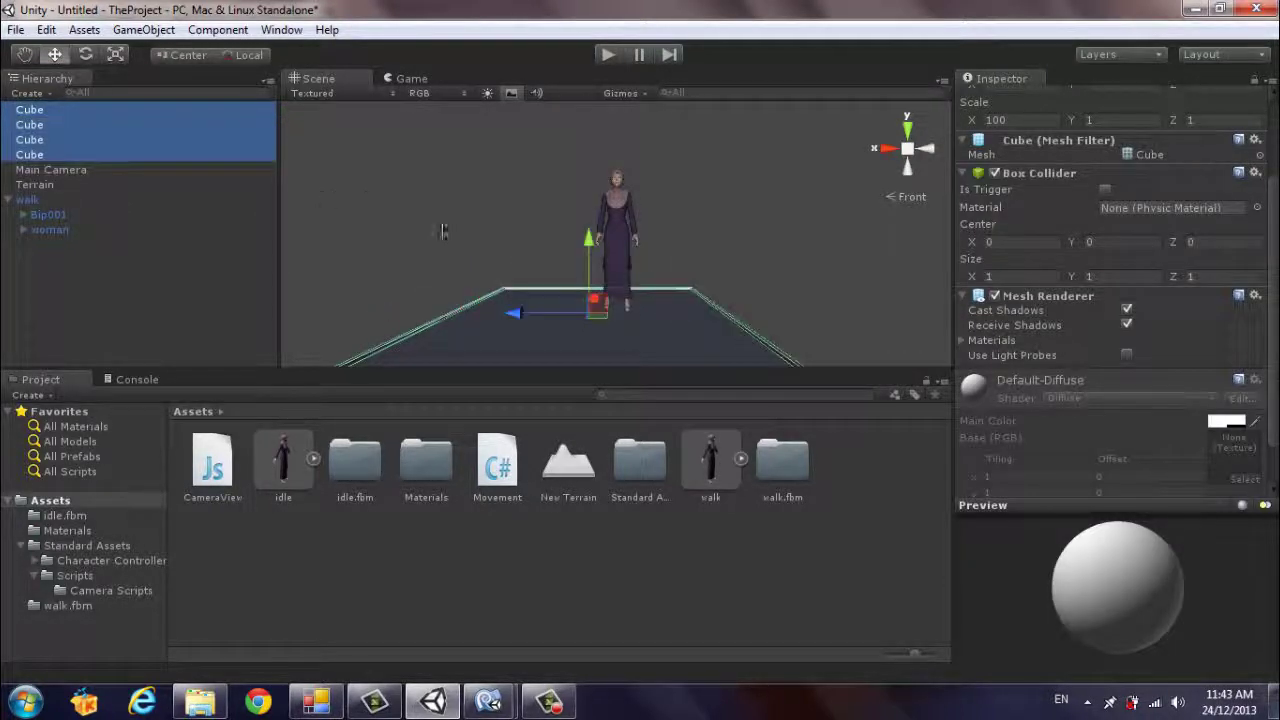
left_click(116, 55)
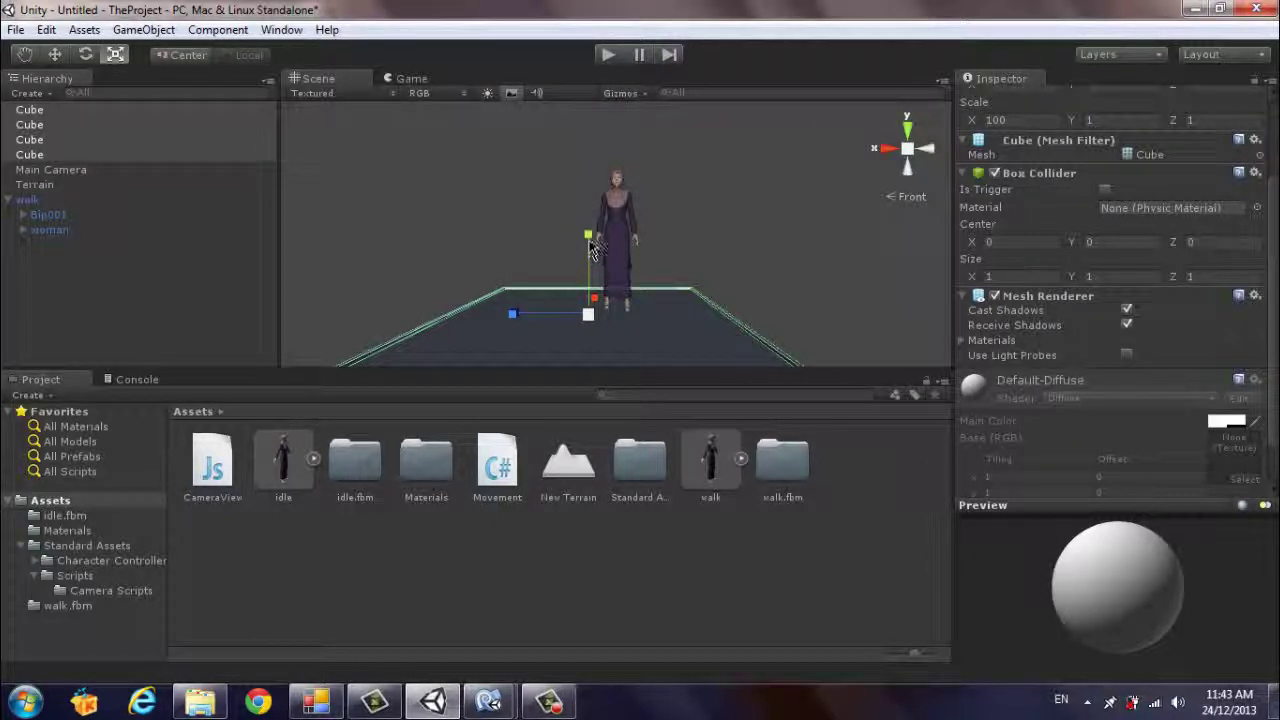
left_click_drag(590, 243, 625, 57)
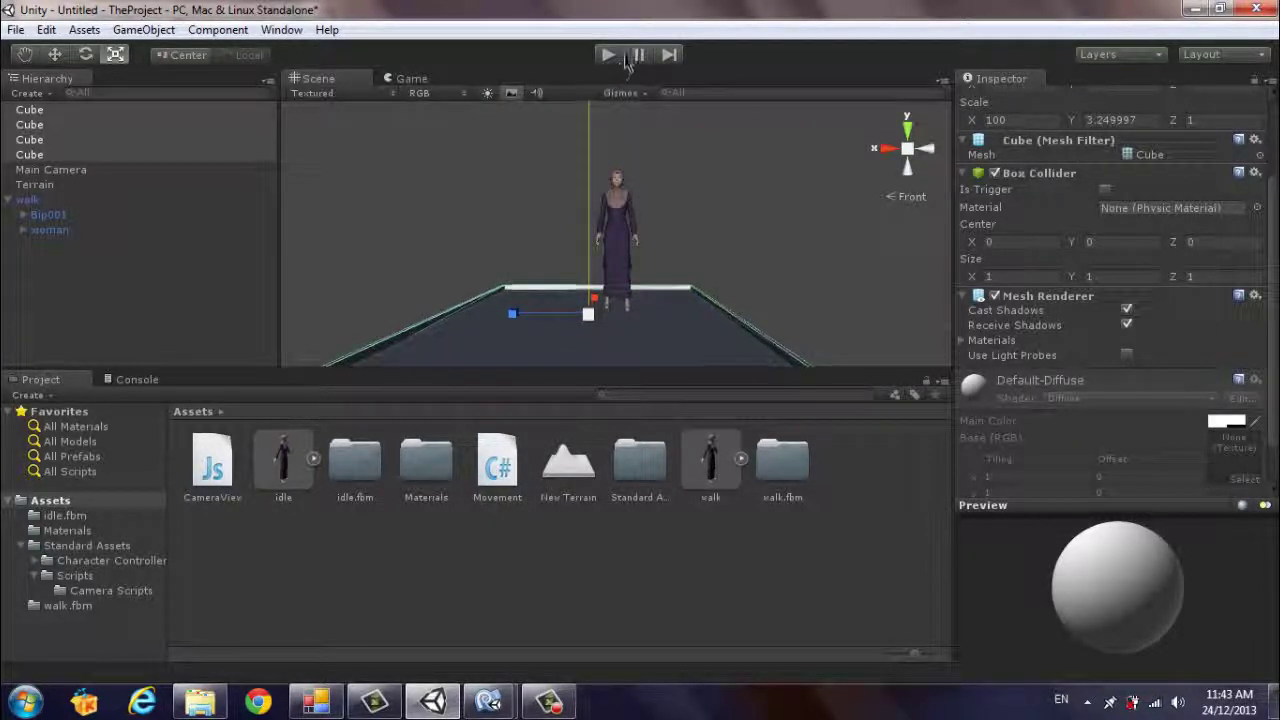
left_click_drag(627, 60, 622, 60)
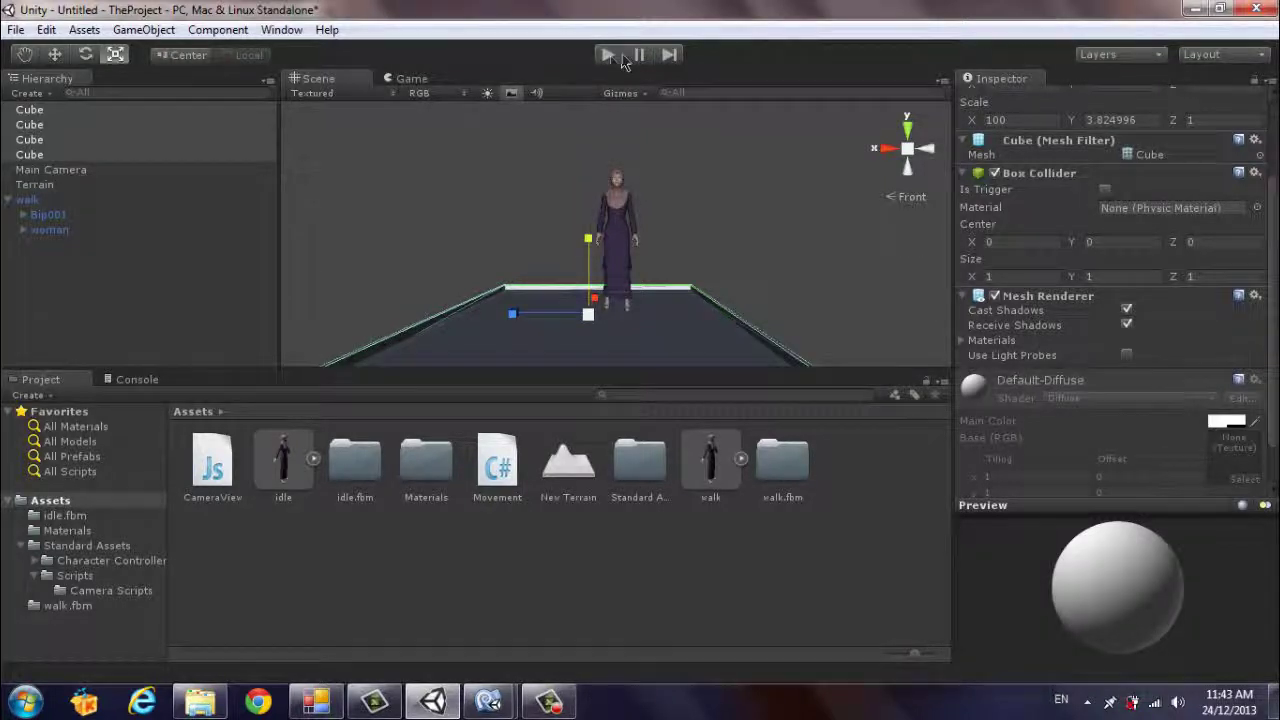
Step: Test-play the scene, enable Is Trigger on the walls' Box Collider, and test-play again
left_click(609, 55)
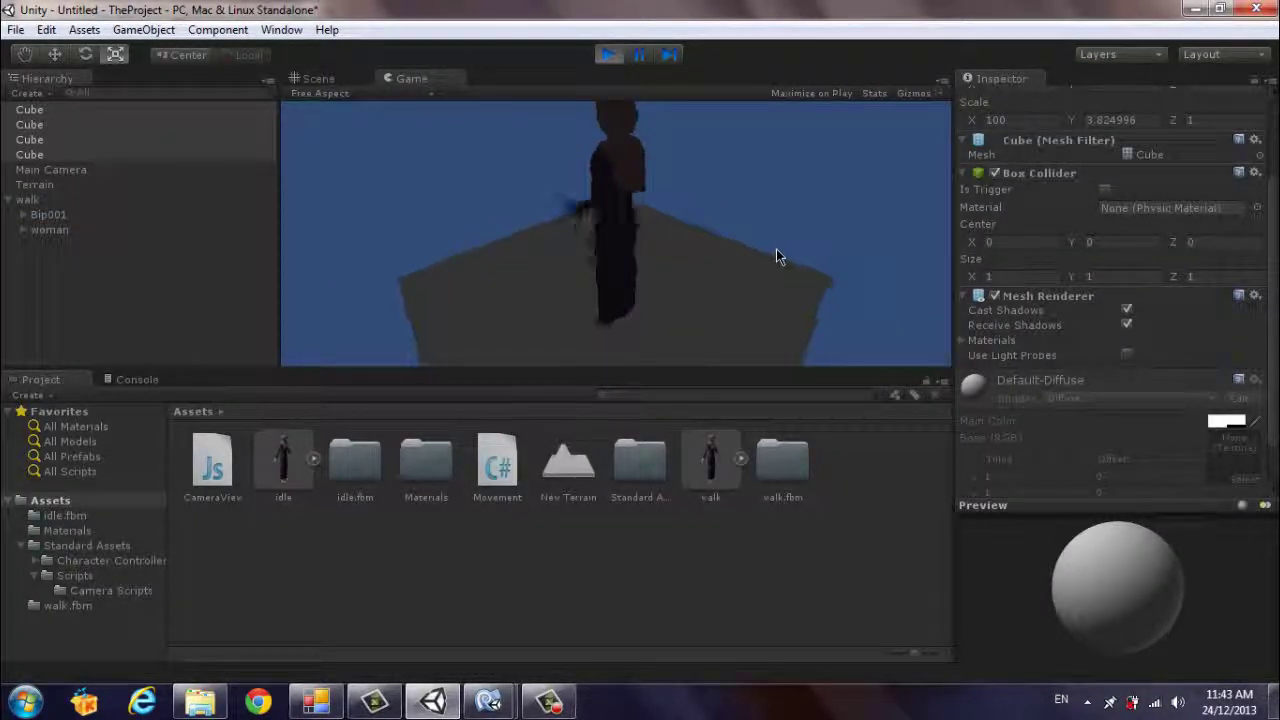
left_click(605, 60)
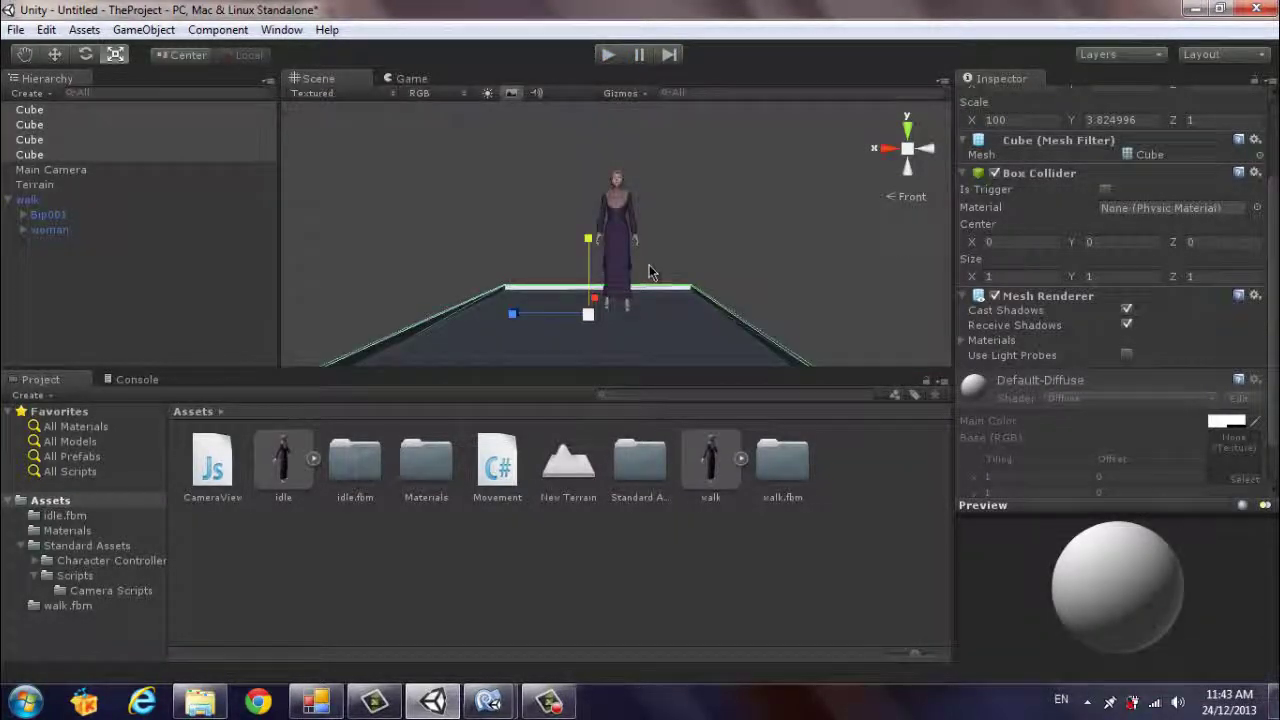
scroll(711, 263, "down", 3)
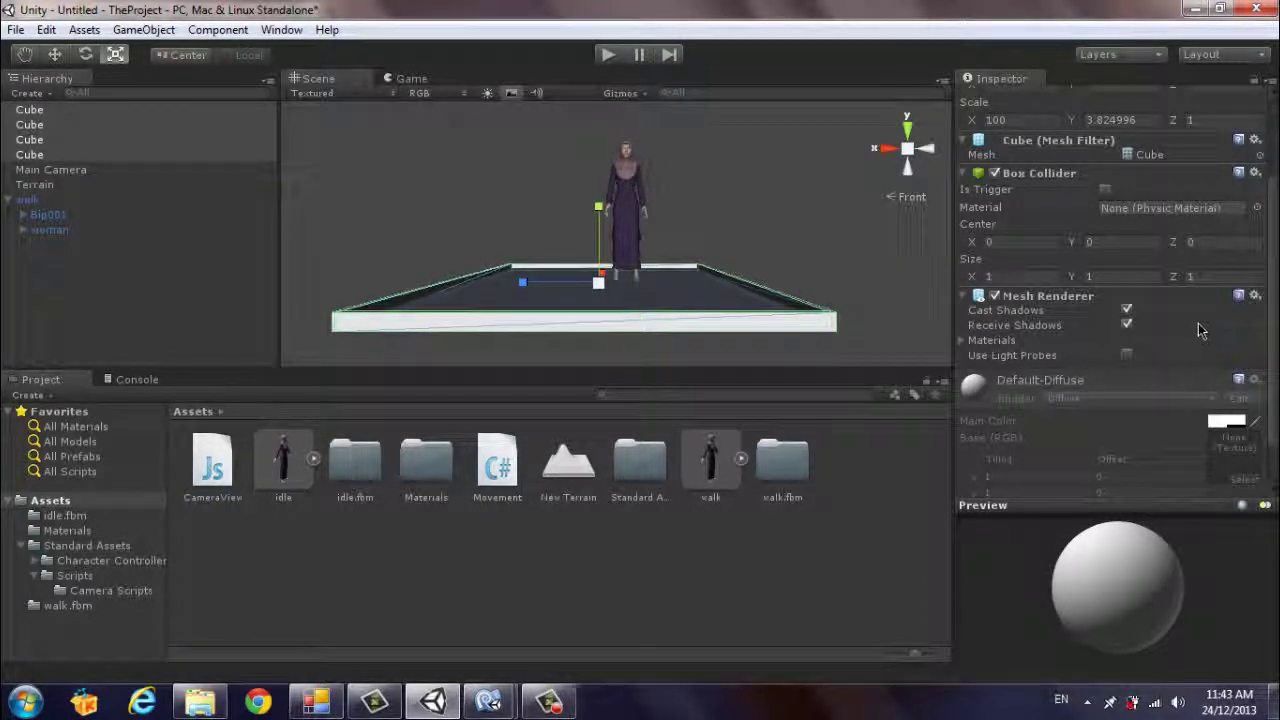
scroll(1174, 310, "up", 1)
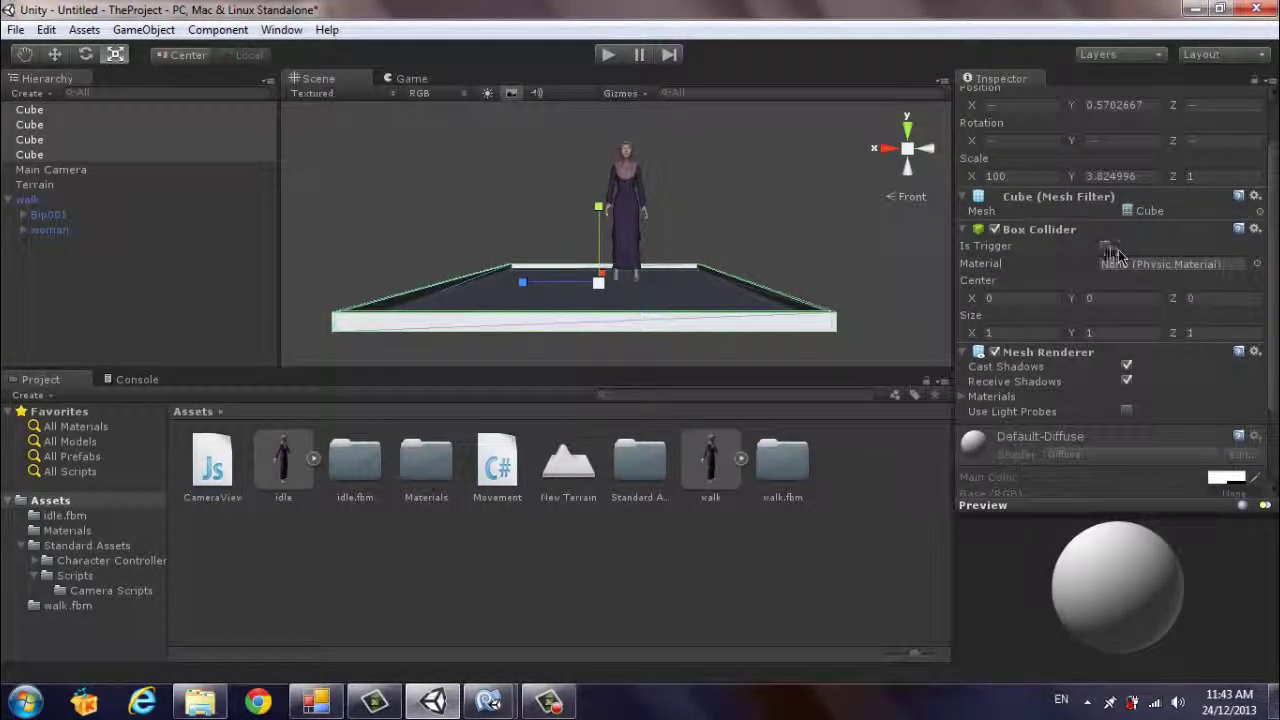
left_click(1105, 245)
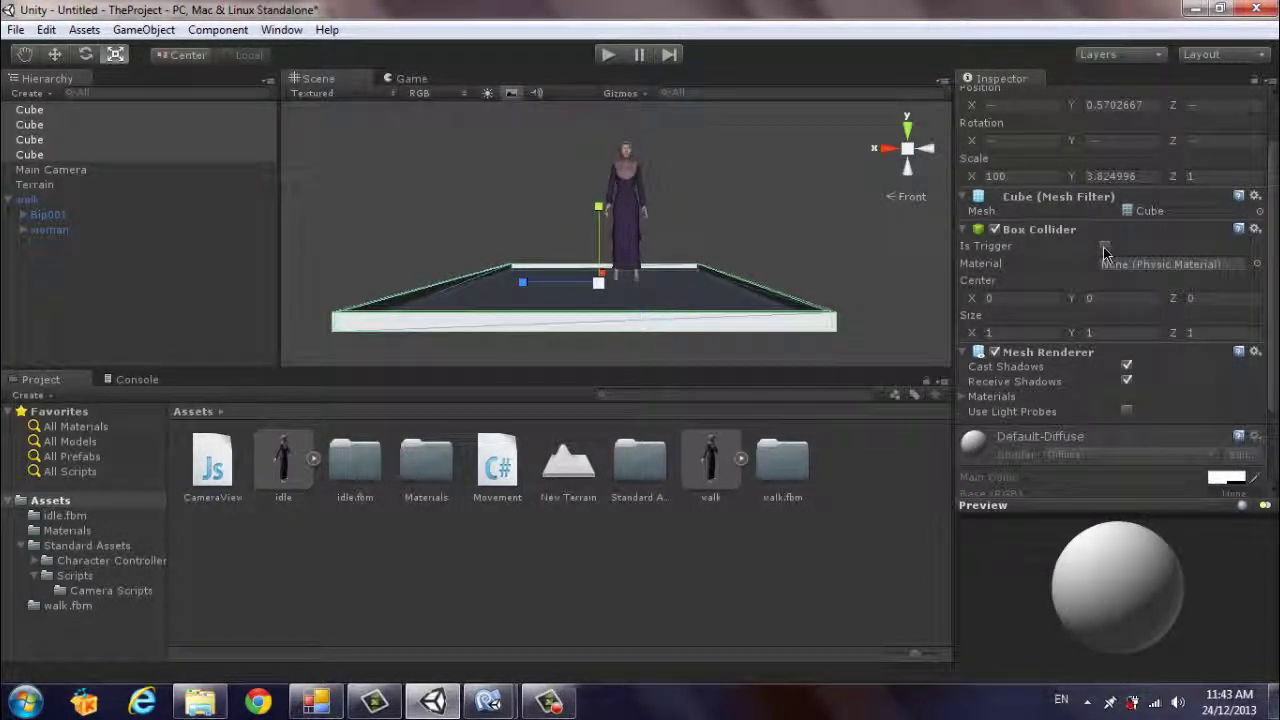
left_click(606, 55)
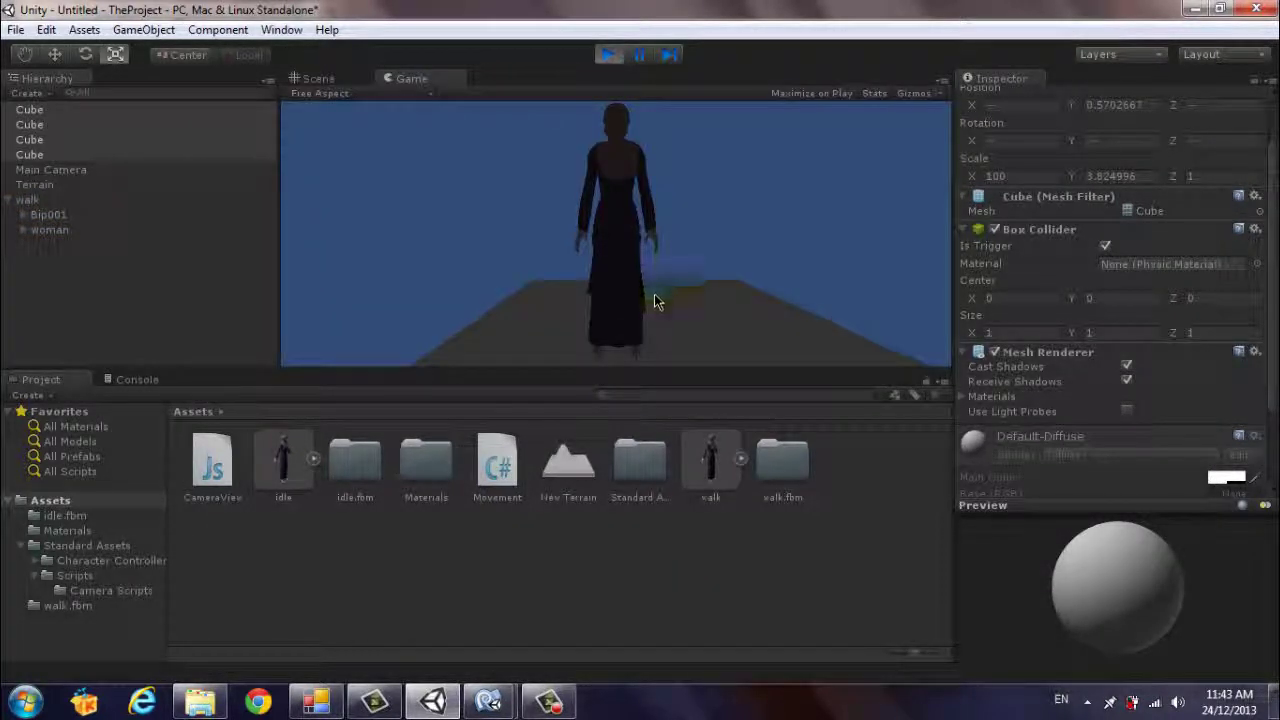
left_click(607, 55)
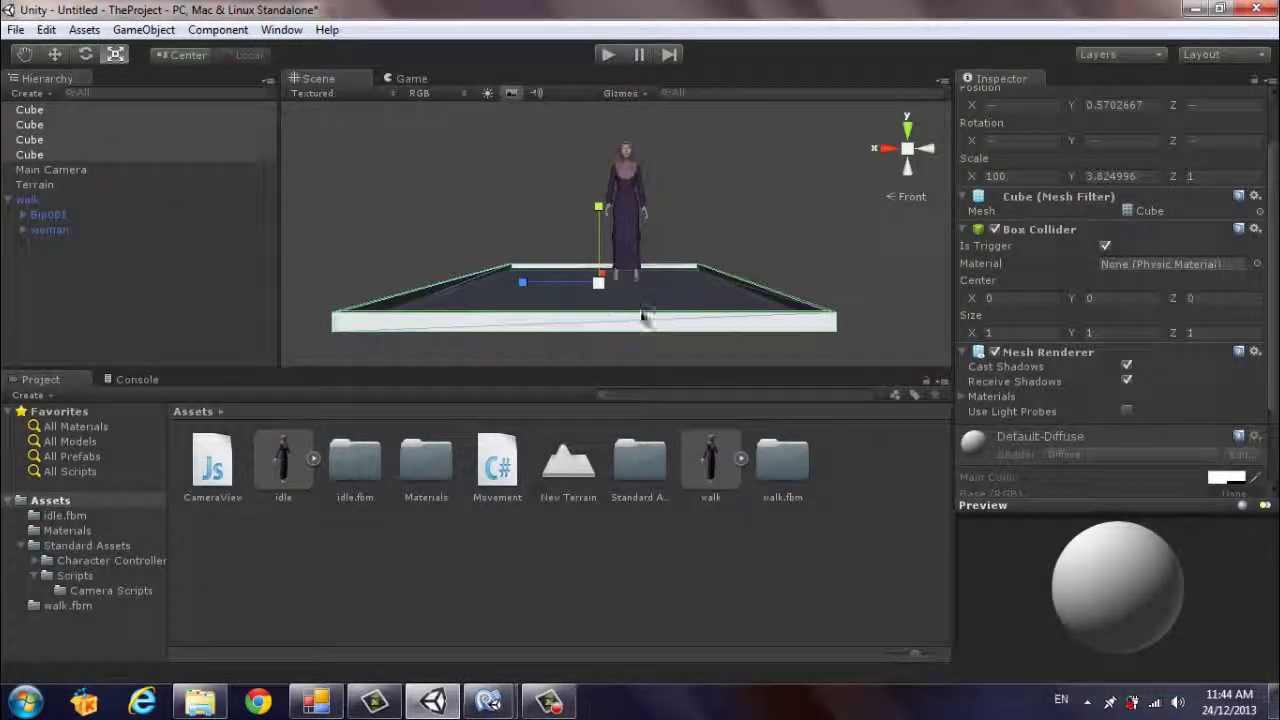
Step: Untick Is Trigger on the cube walls' Box Collider
mouse_move(750, 262)
left_mouse_down("alt")
mouse_move(775, 387)
mouse_move(749, 300)
left_mouse_up("alt")
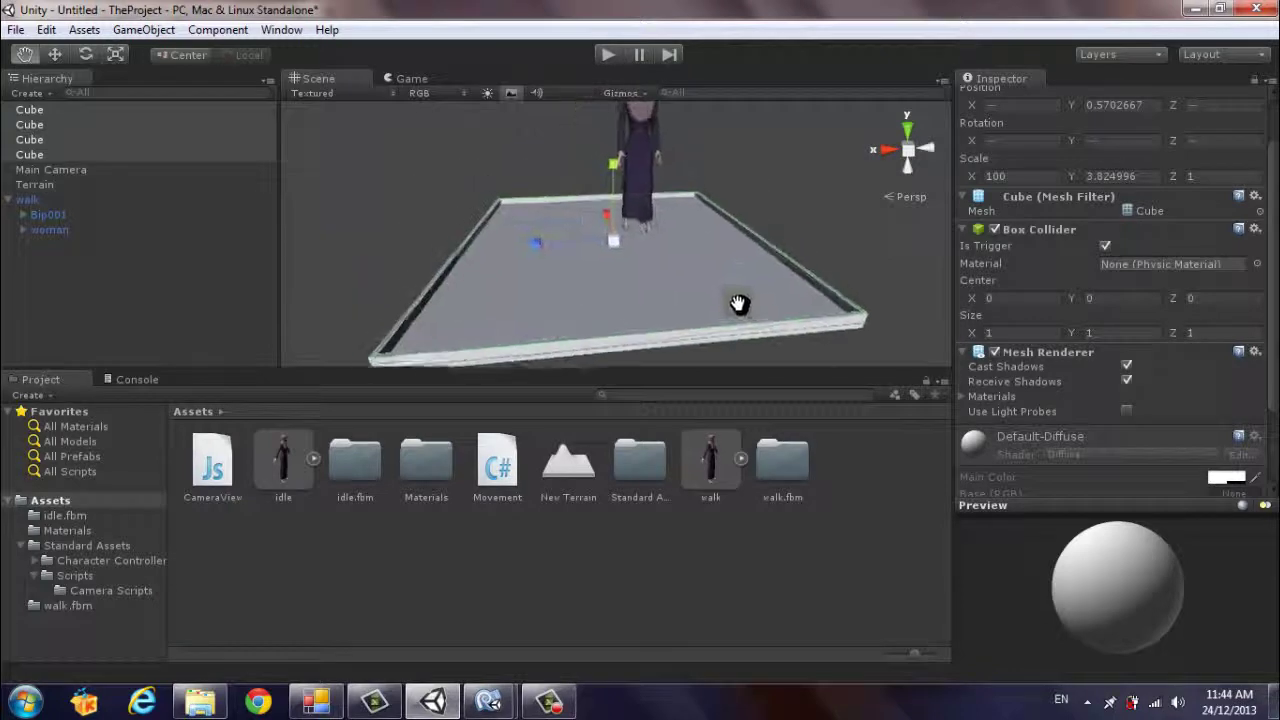
scroll(1198, 390, "down", 1)
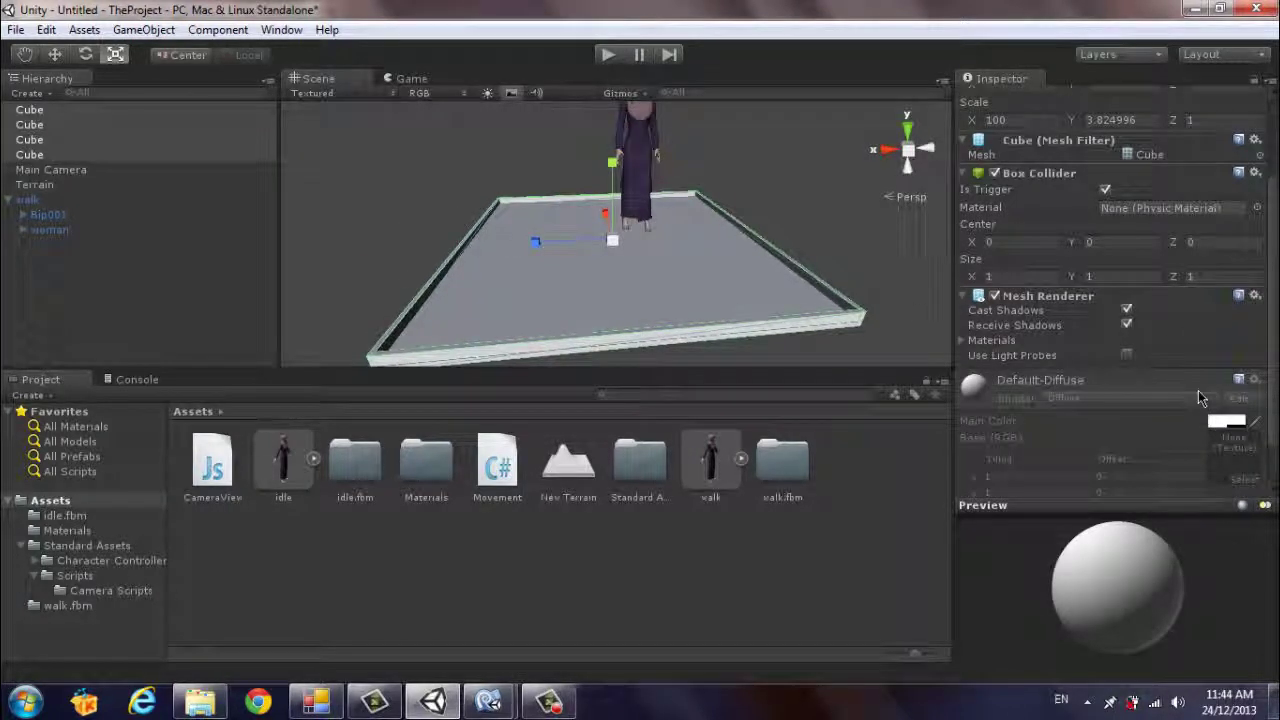
scroll(1198, 390, "down", 1)
scroll(1198, 390, "up", 3)
scroll(1198, 390, "up", 1)
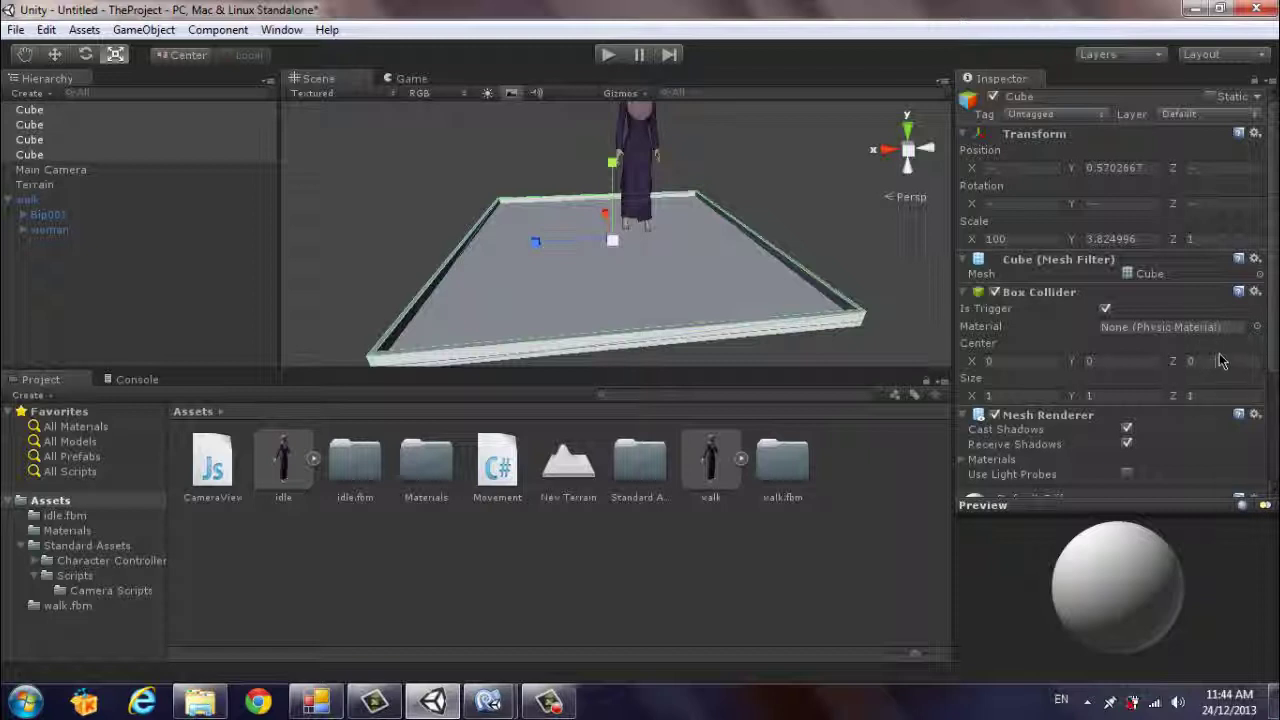
scroll(1145, 360, "down", 1)
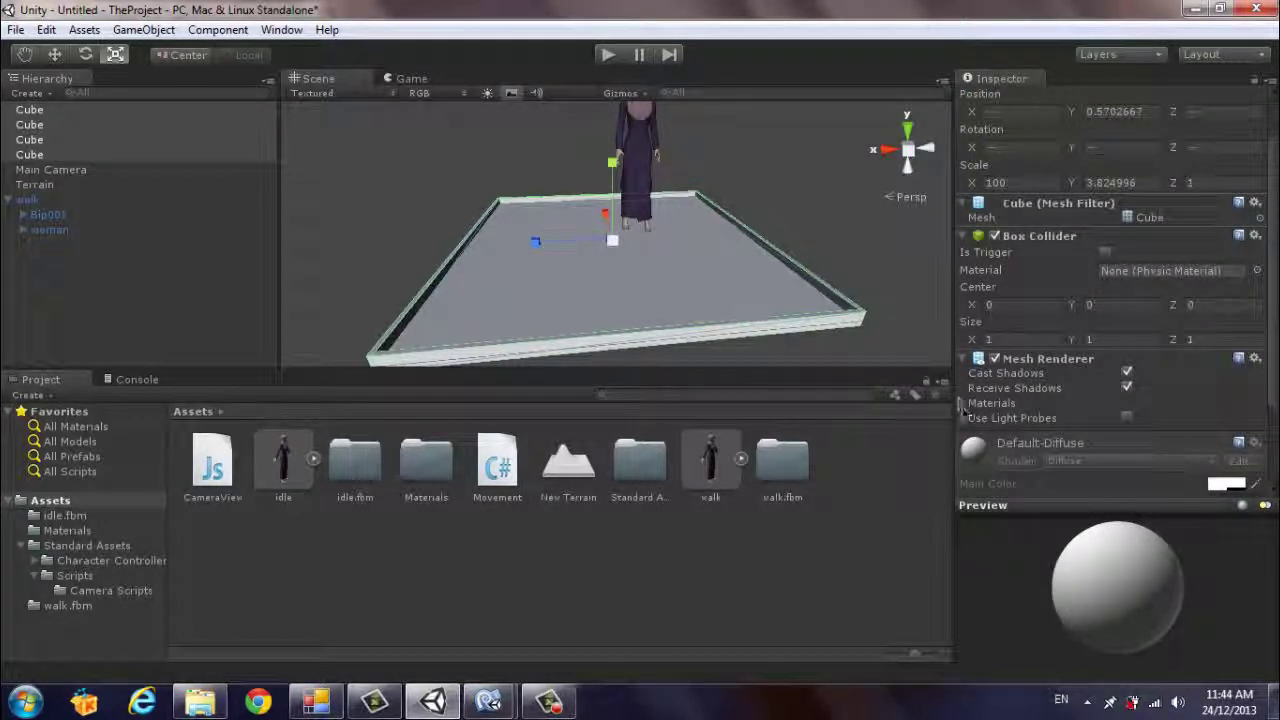
left_click(964, 405)
Step: Scale the walls to Y 19.32111 and Z -2.510278, then start play mode
scroll(1088, 425, "up", 1)
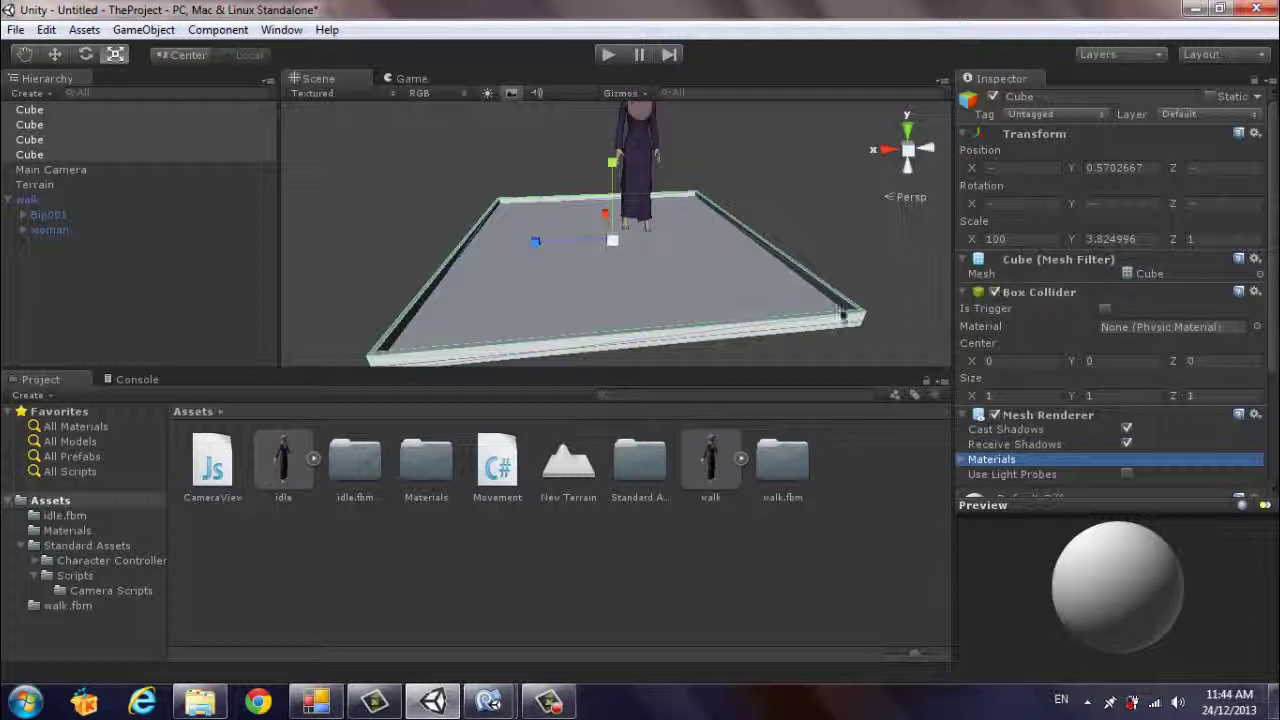
middle_click_drag(634, 323, 679, 301)
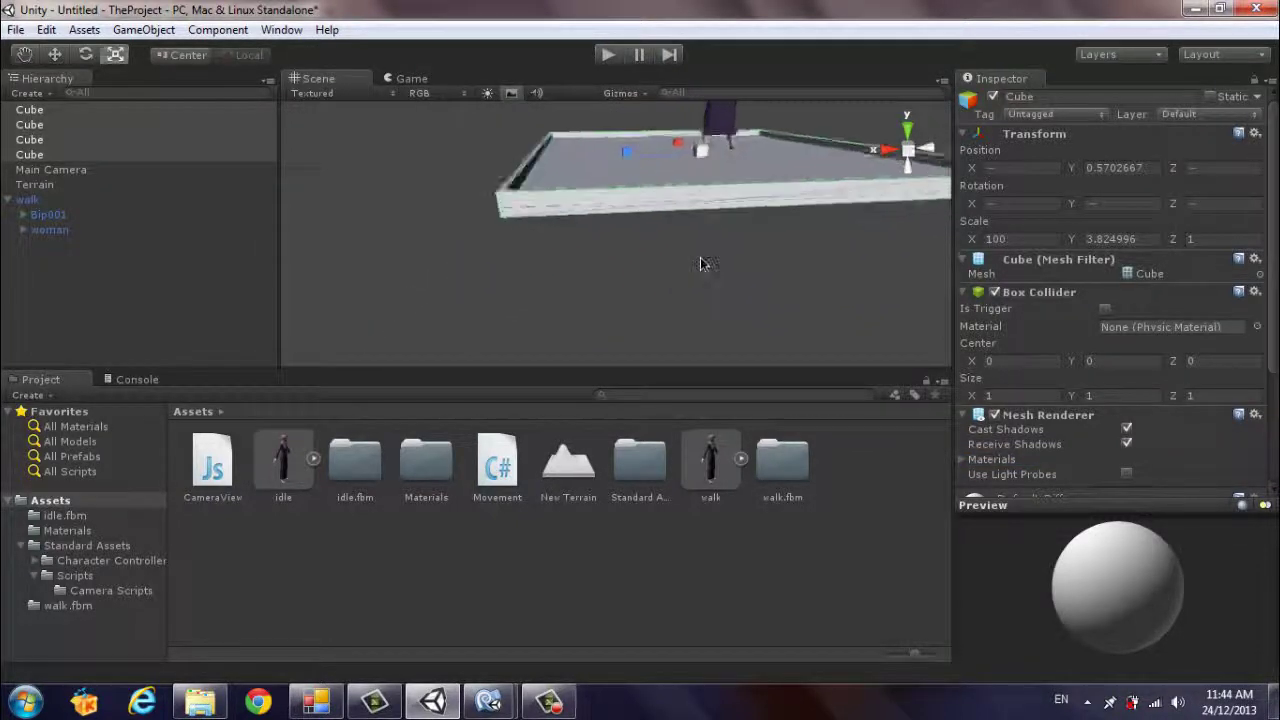
left_click_drag(679, 301, 626, 333, "alt")
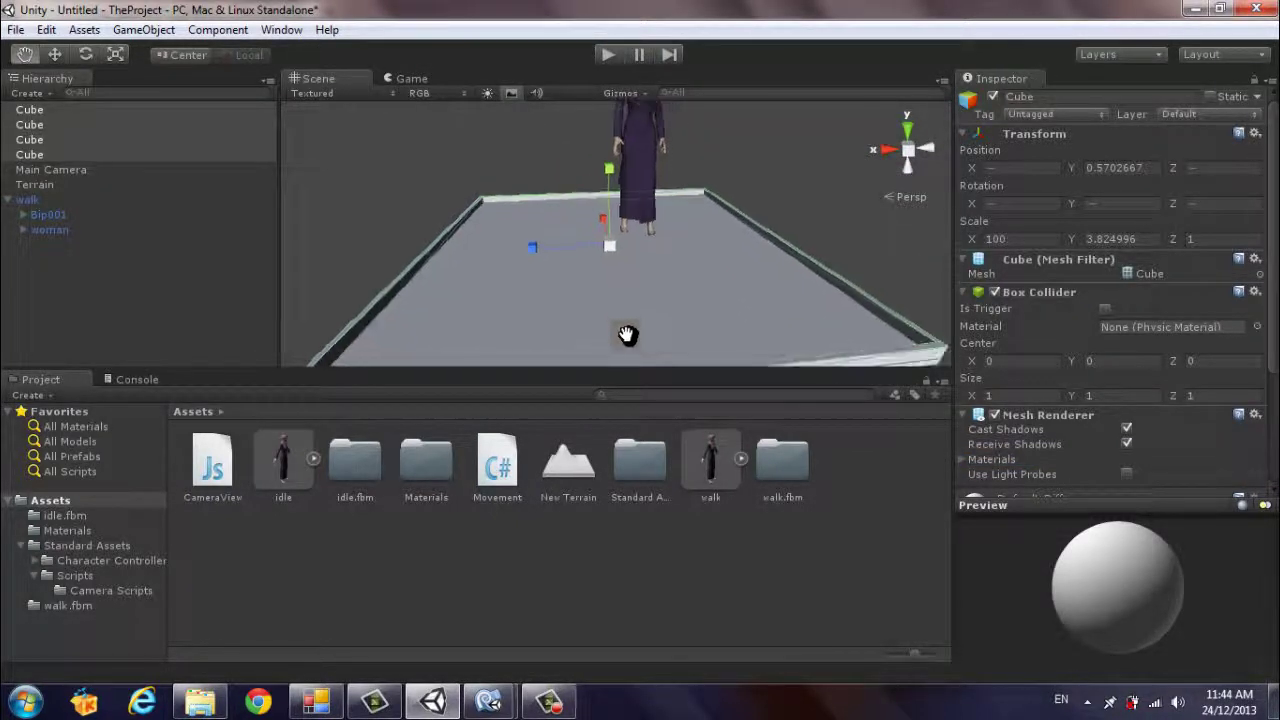
scroll(626, 333, "down", 2)
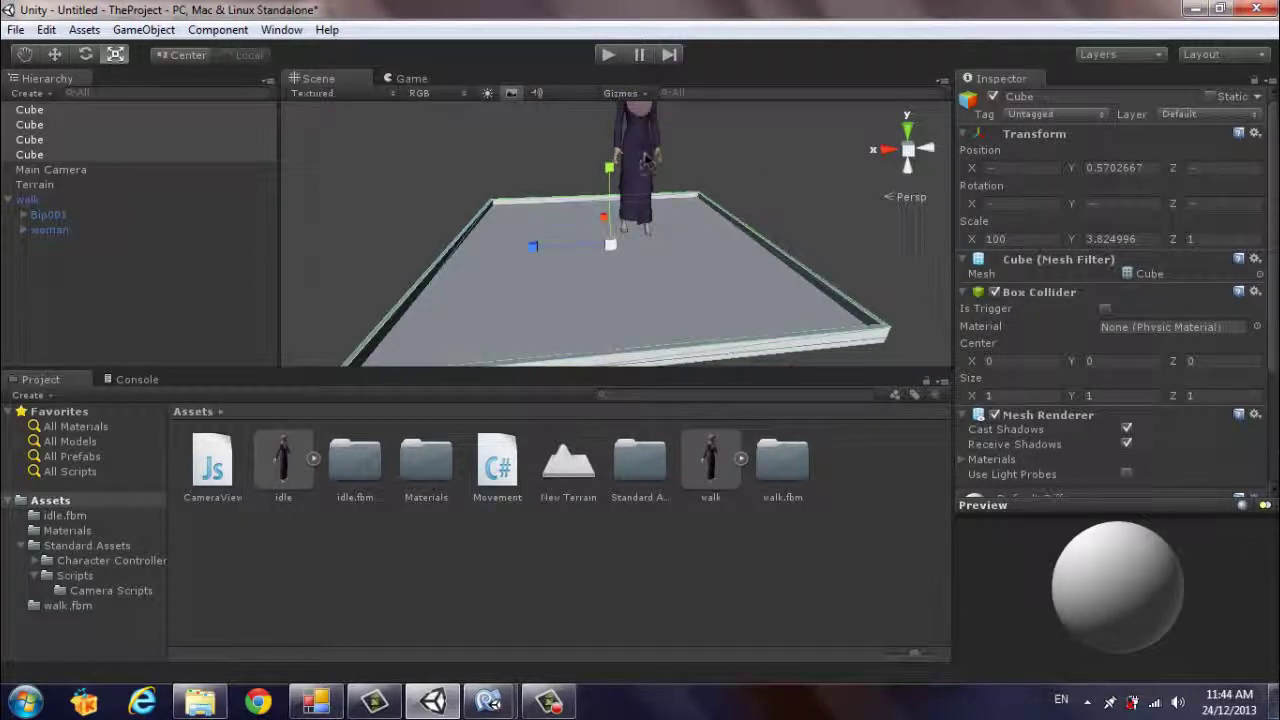
mouse_move(609, 167)
left_mouse_down()
mouse_move(644, 23)
mouse_move(616, 355)
left_mouse_up()
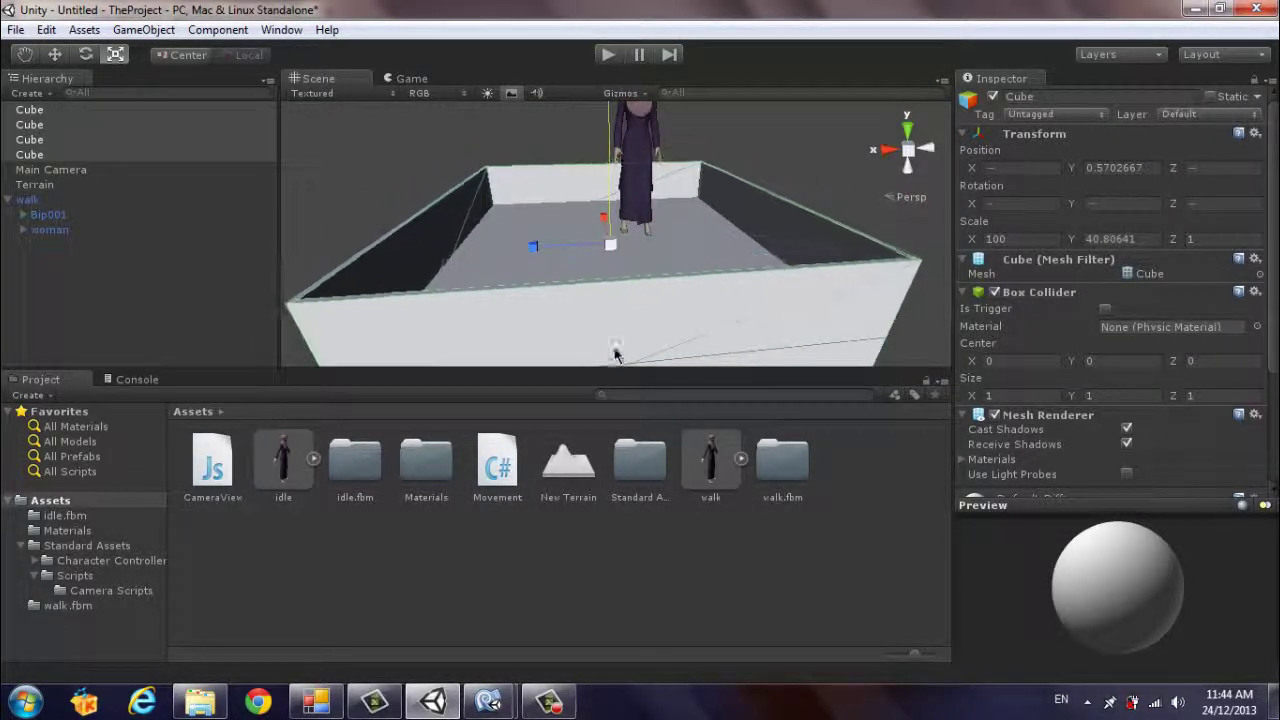
left_click_drag(616, 355, 664, 596)
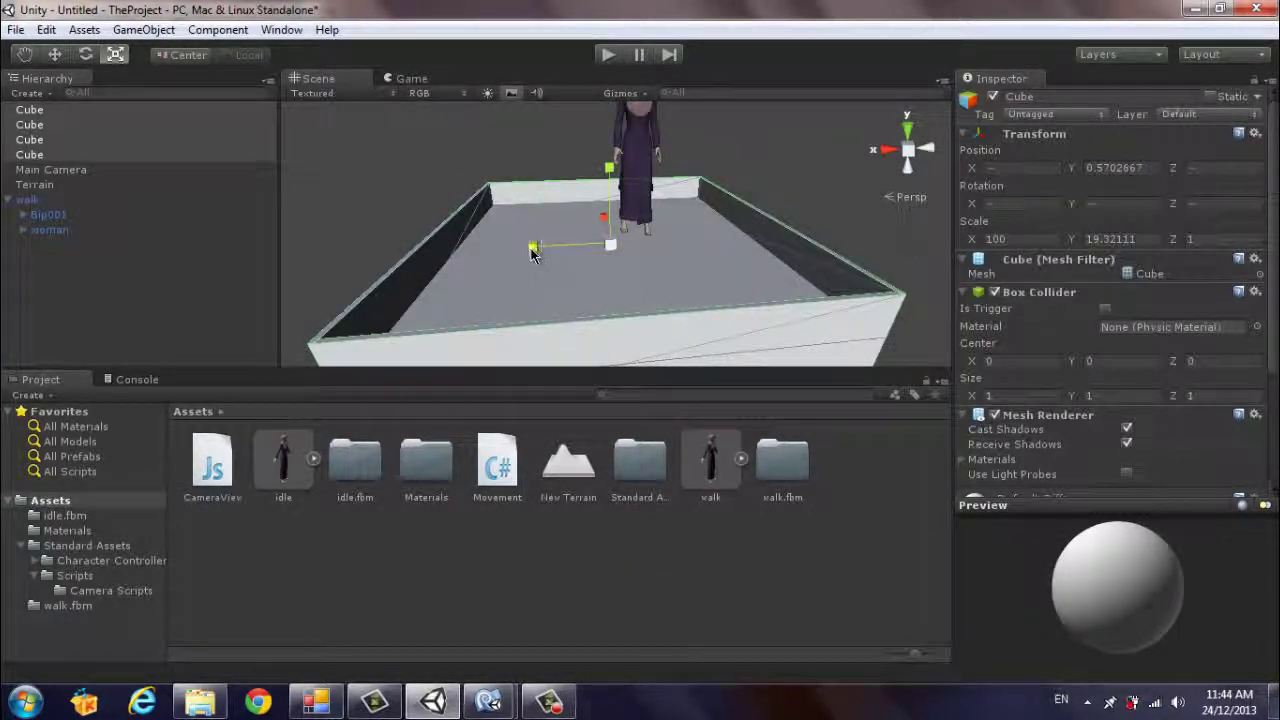
left_click_drag(531, 250, 798, 226)
left_click(607, 55)
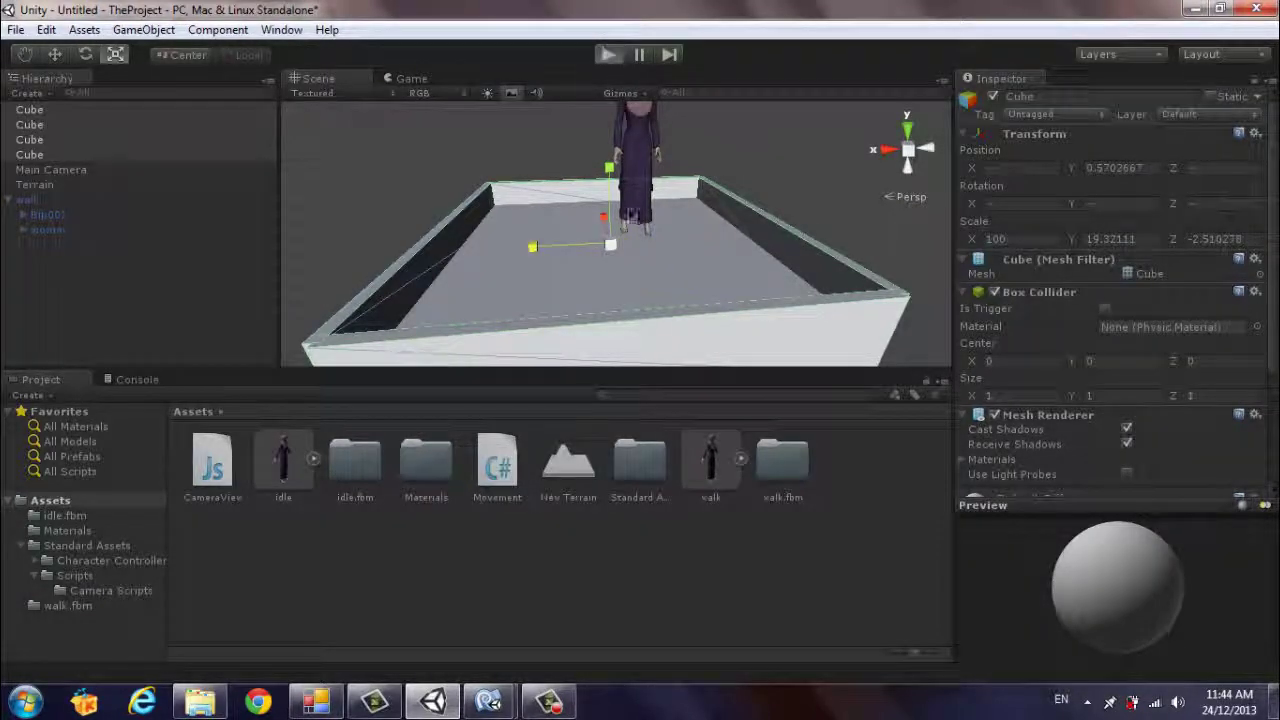
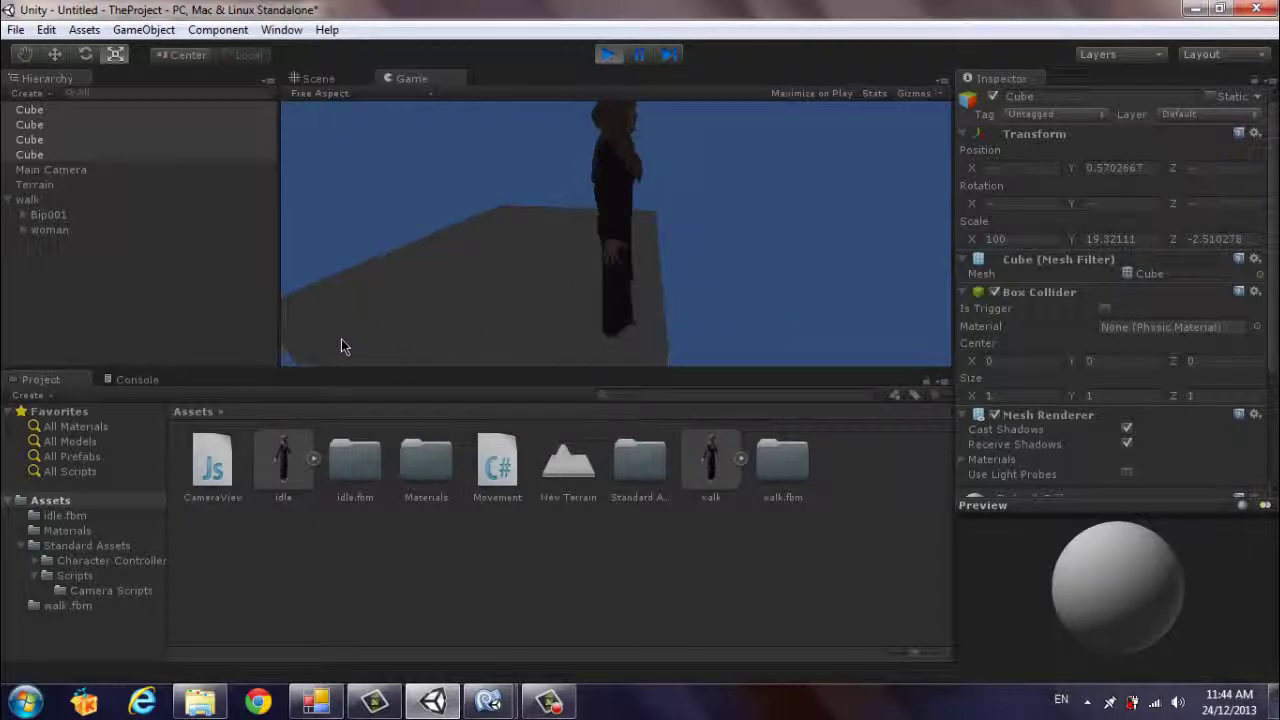
Step: Exit play mode to end the walking test of the woman character
left_click(607, 56)
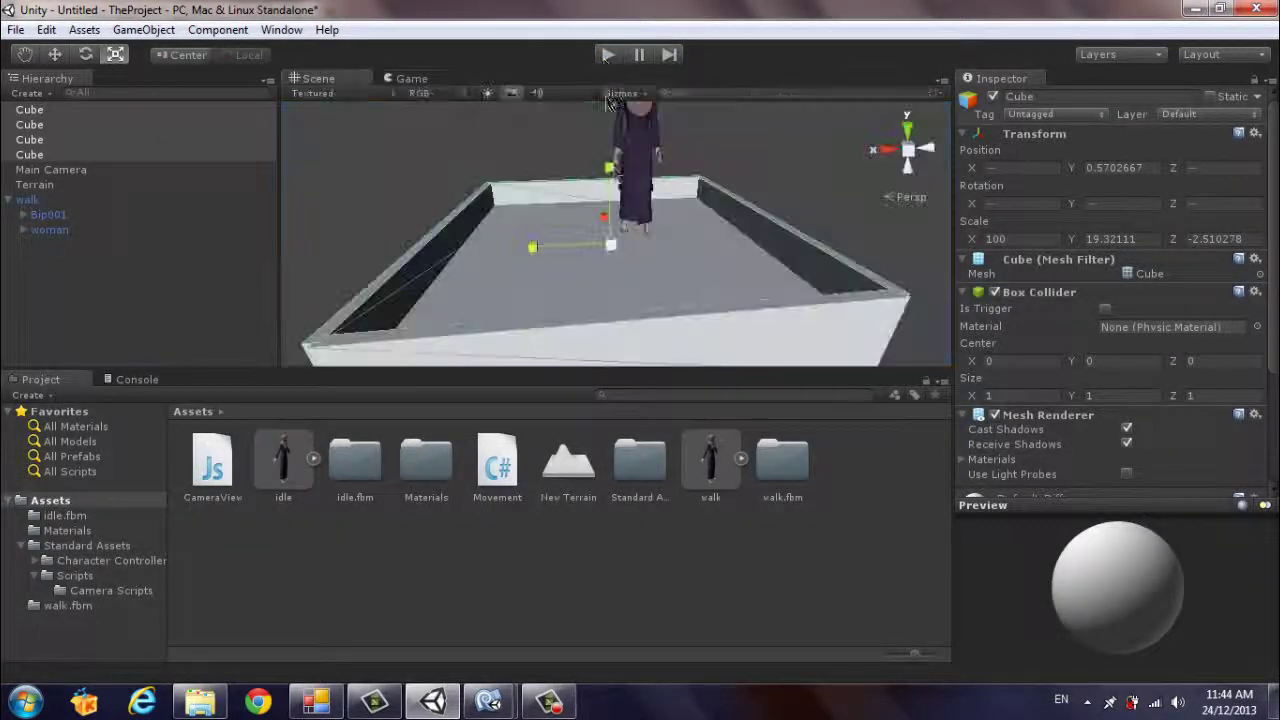
Step: Add animation["walking"].speed=0.5f; below the CrossFade line in walking(), then return to Unity
mouse_move(497, 708)
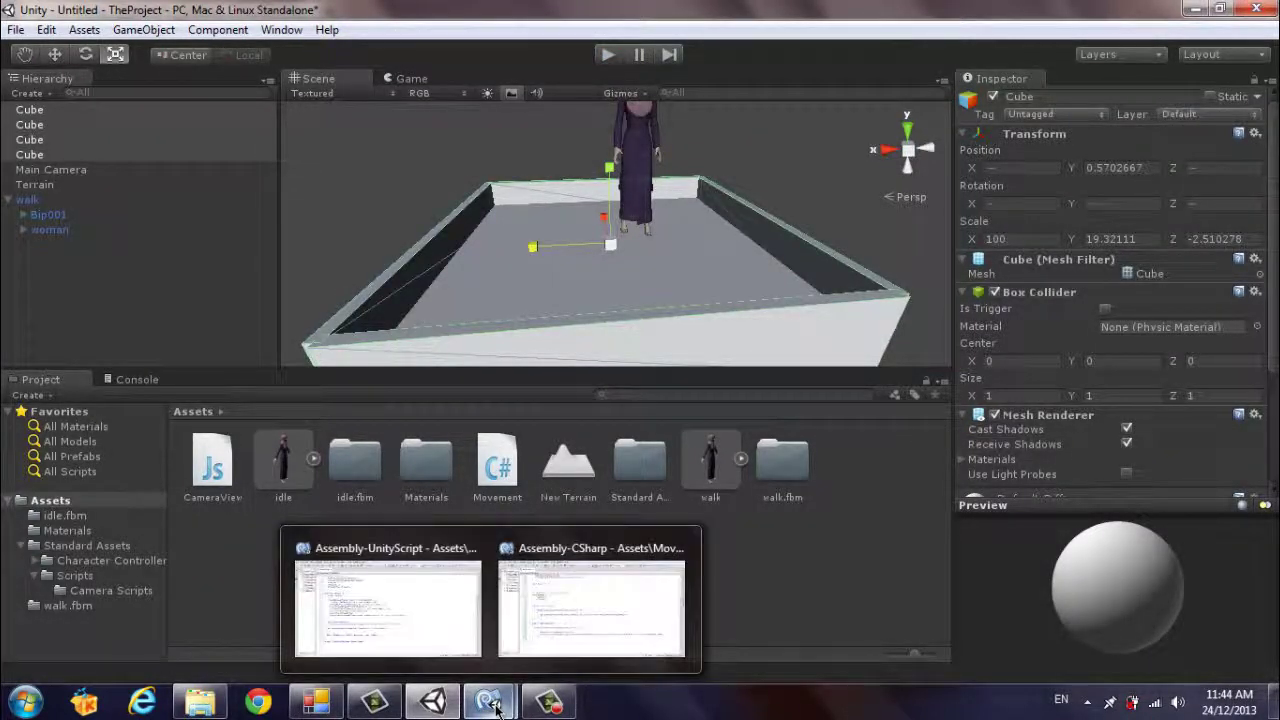
left_click(557, 548)
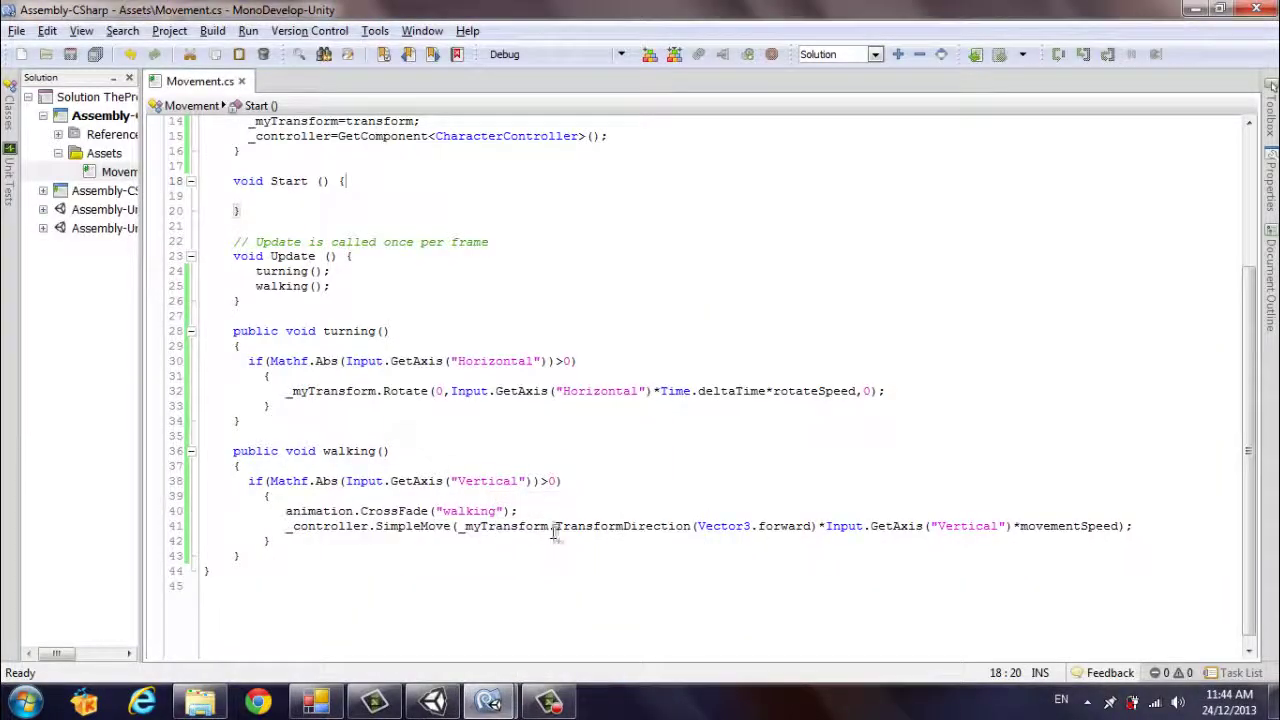
left_click(540, 510)
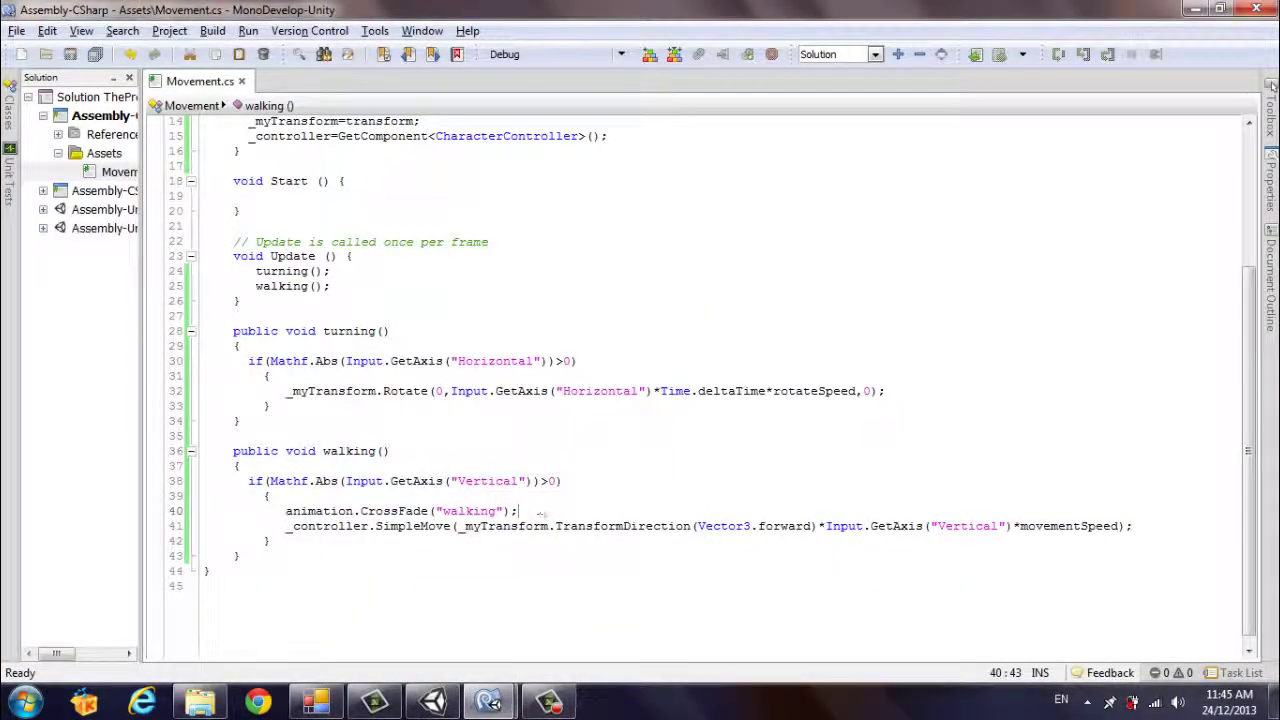
key("Return")
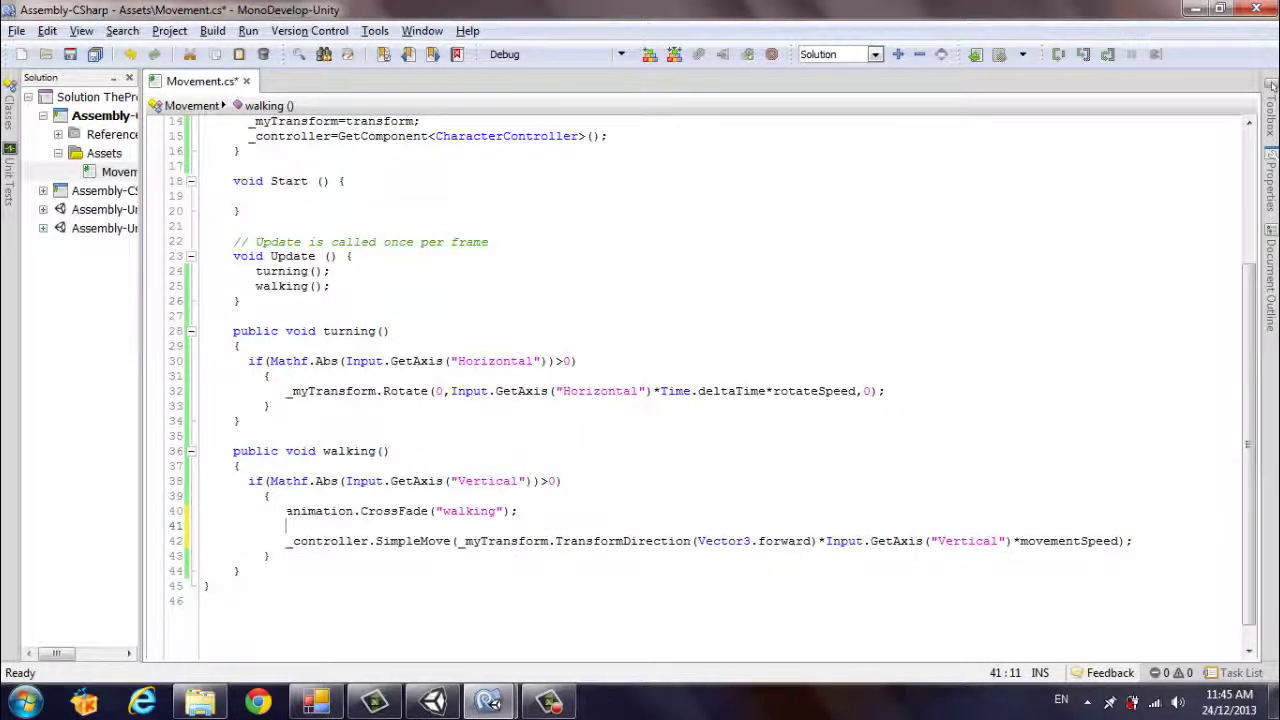
type("anim")
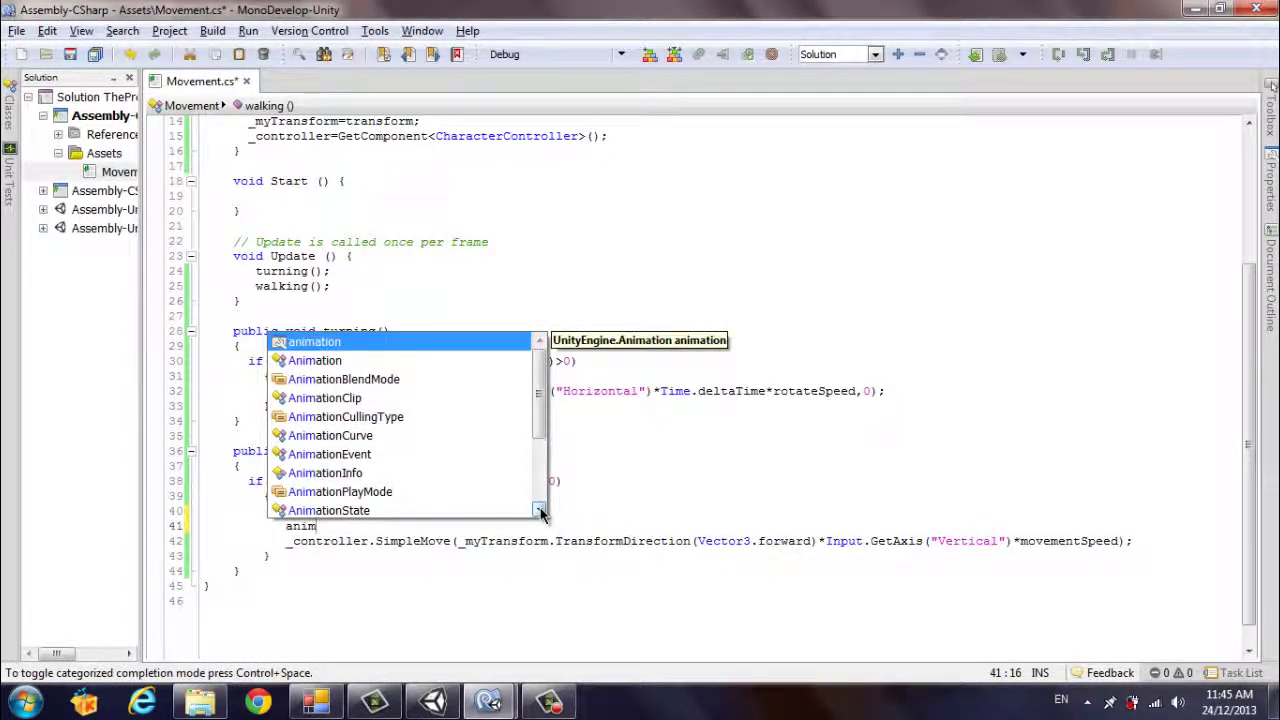
key("Return")
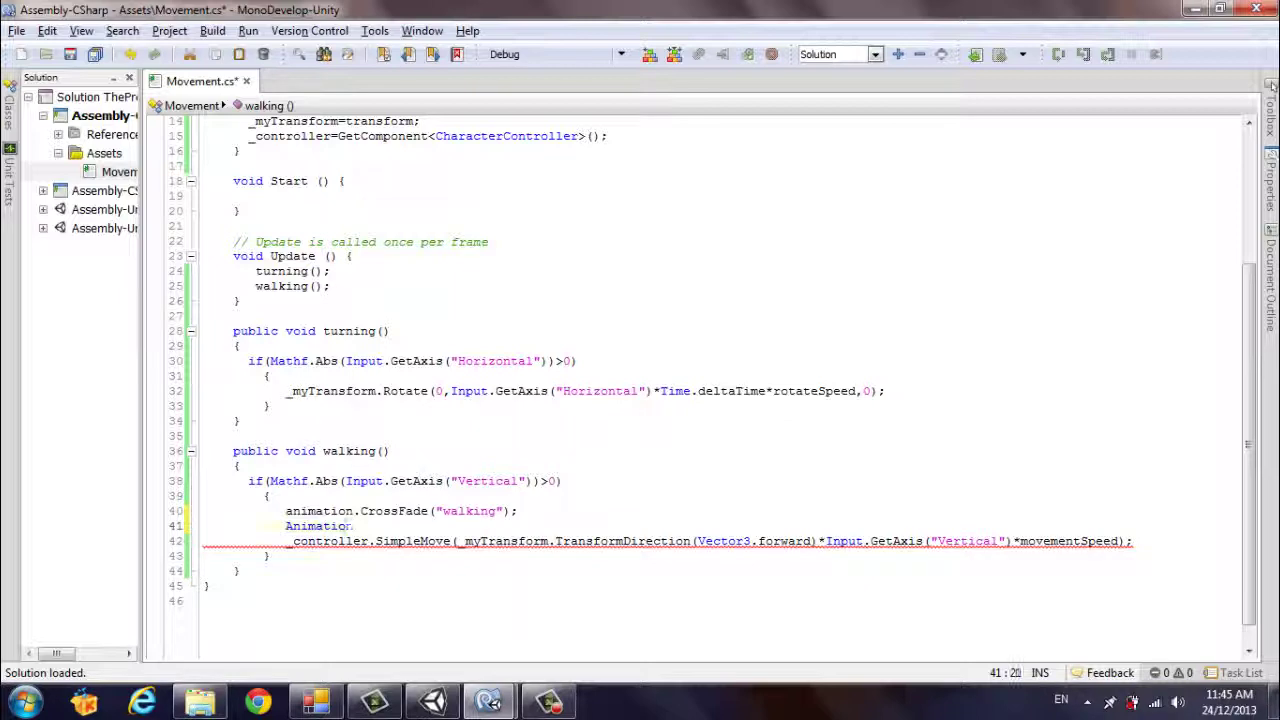
type("ani")
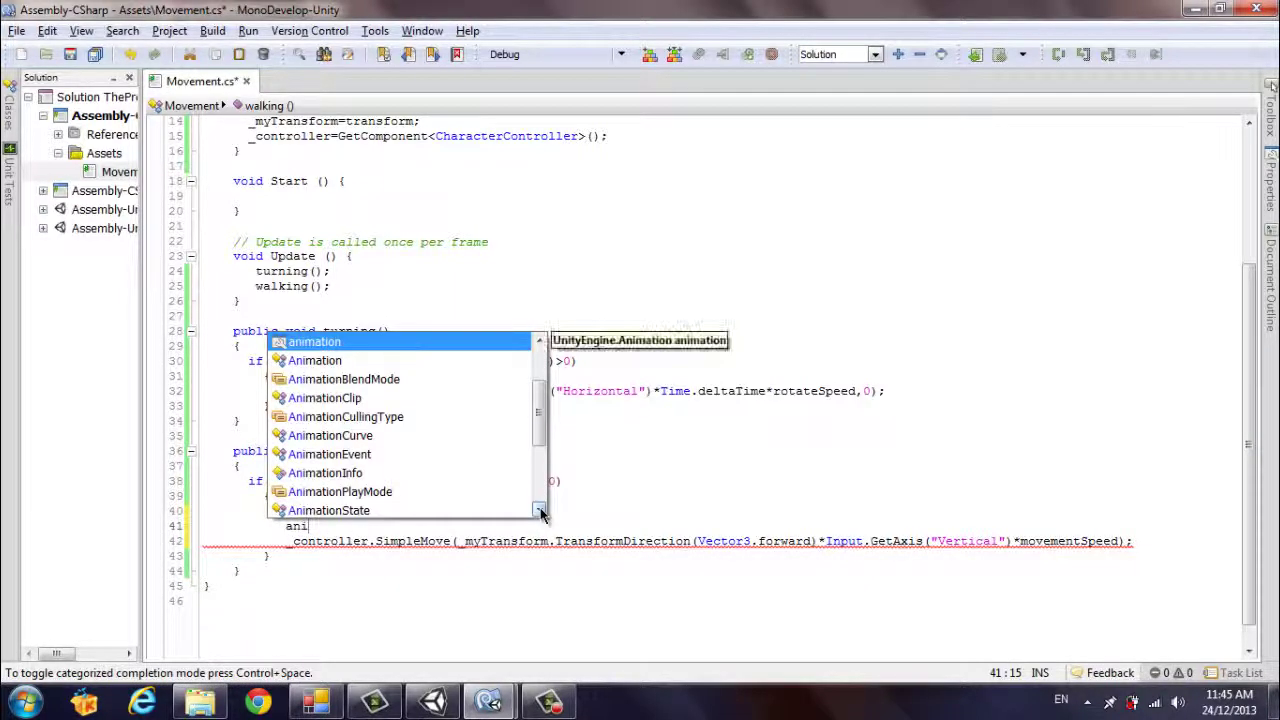
type("mation.sp")
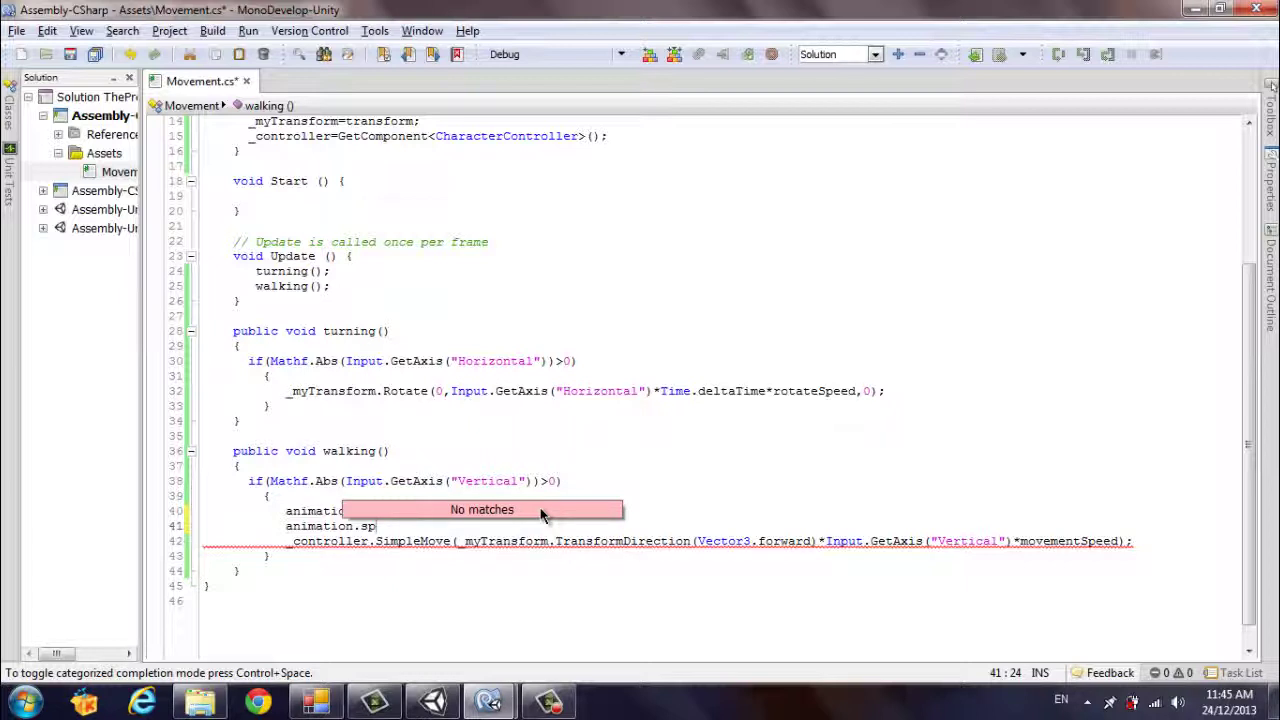
key("BackSpace")
key("BackSpace")
key("BackSpace")
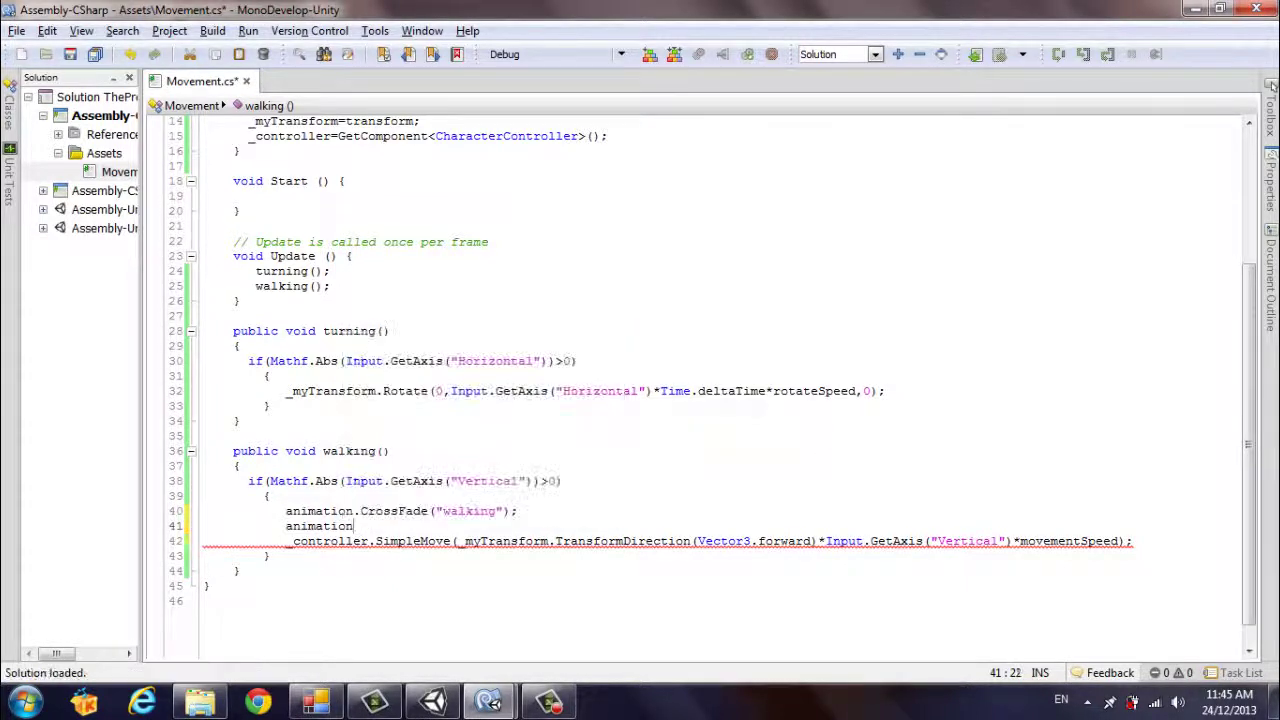
type("[]")
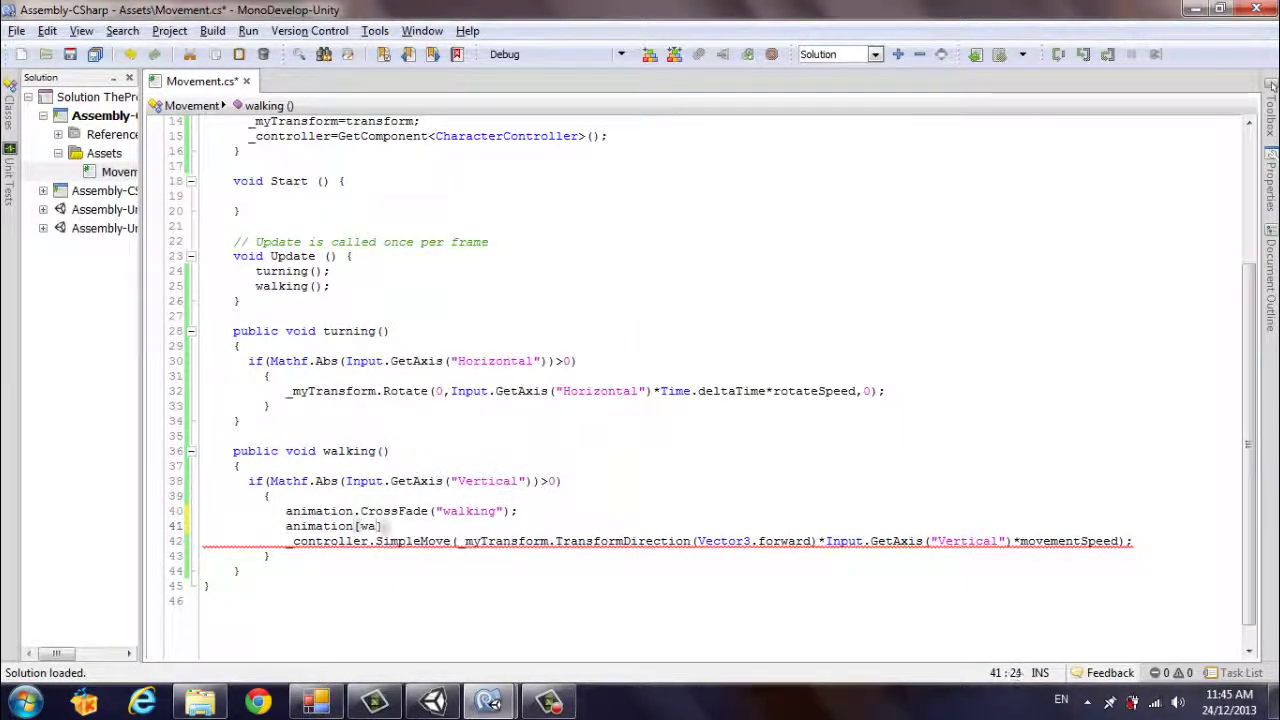
type("alking")
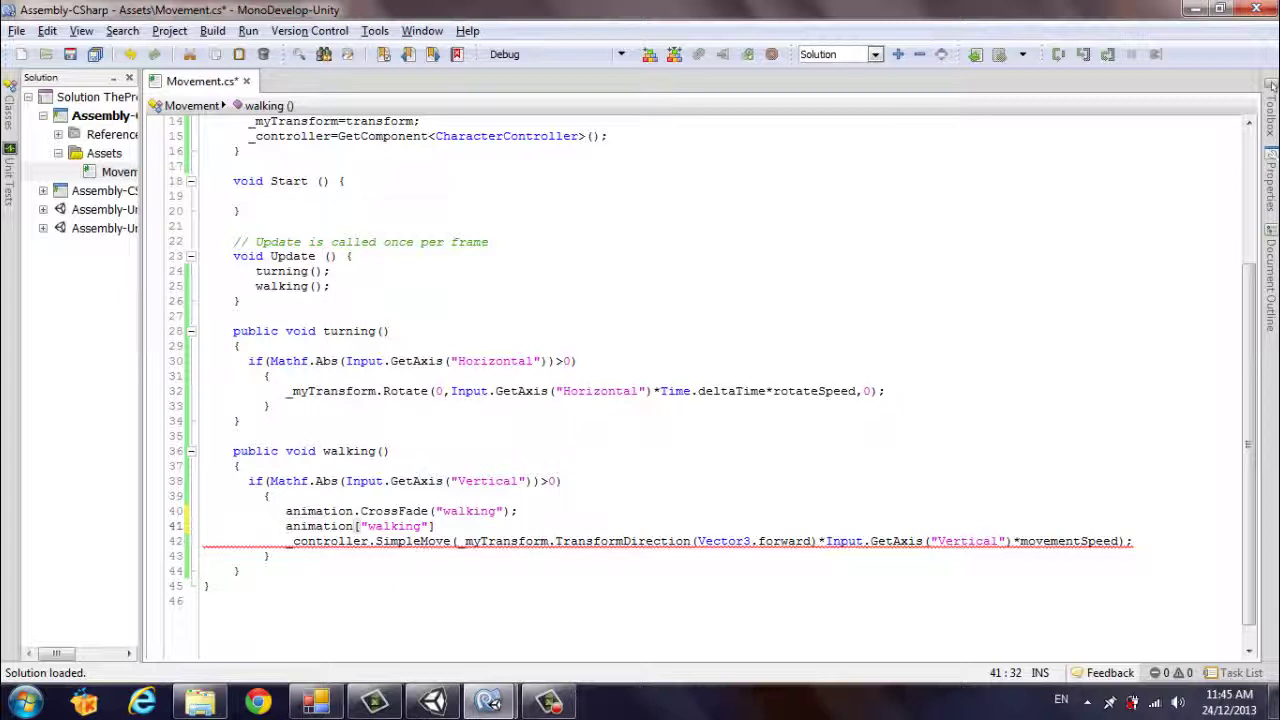
type(".spe")
key("Return")
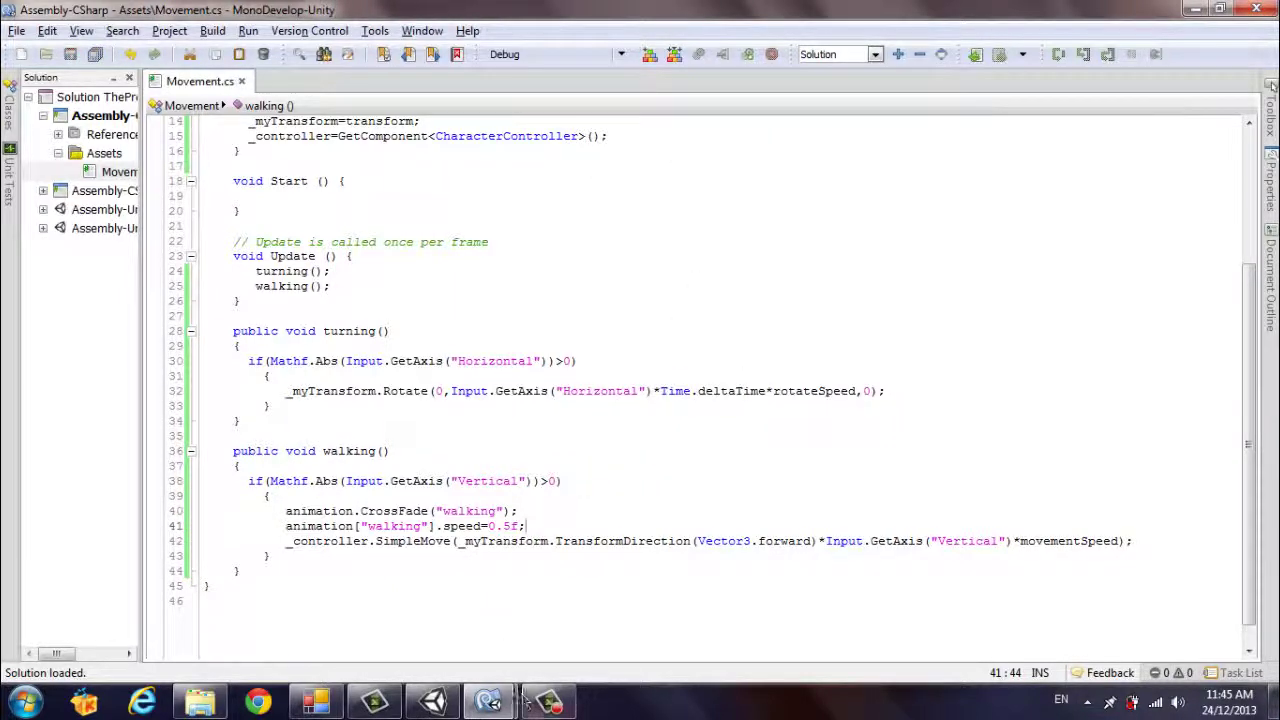
left_click(432, 700)
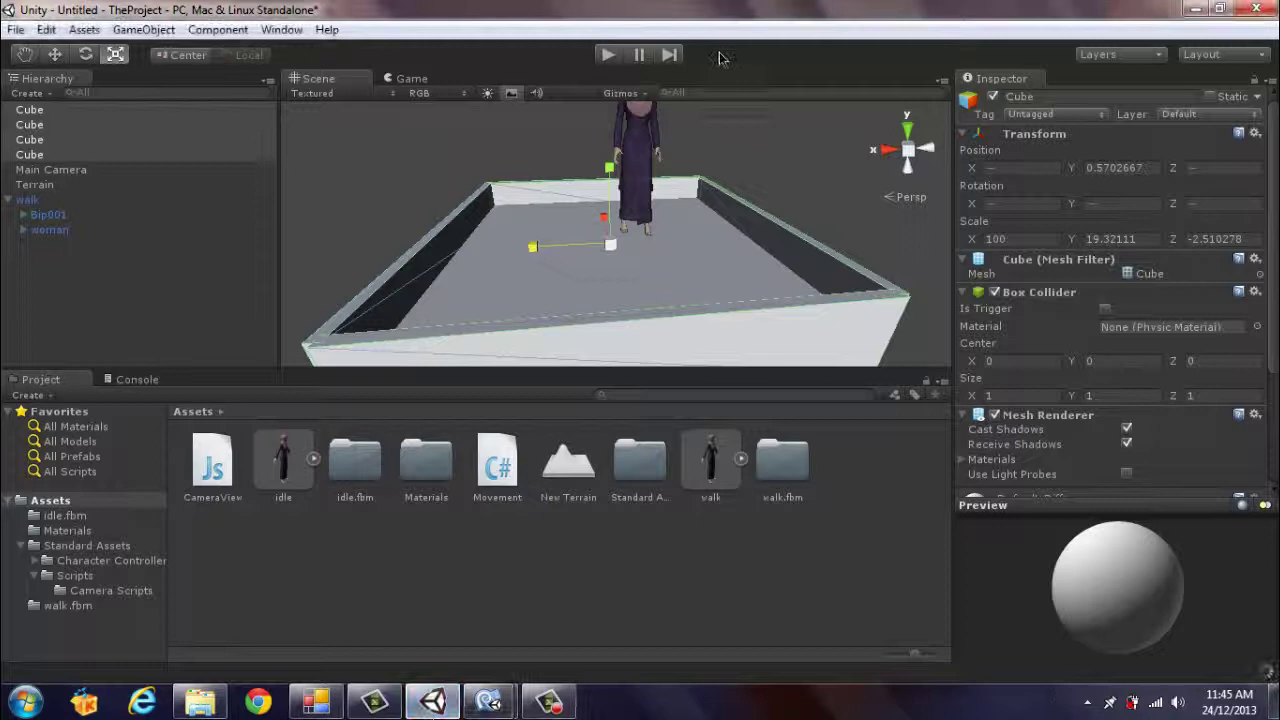
left_click(608, 54)
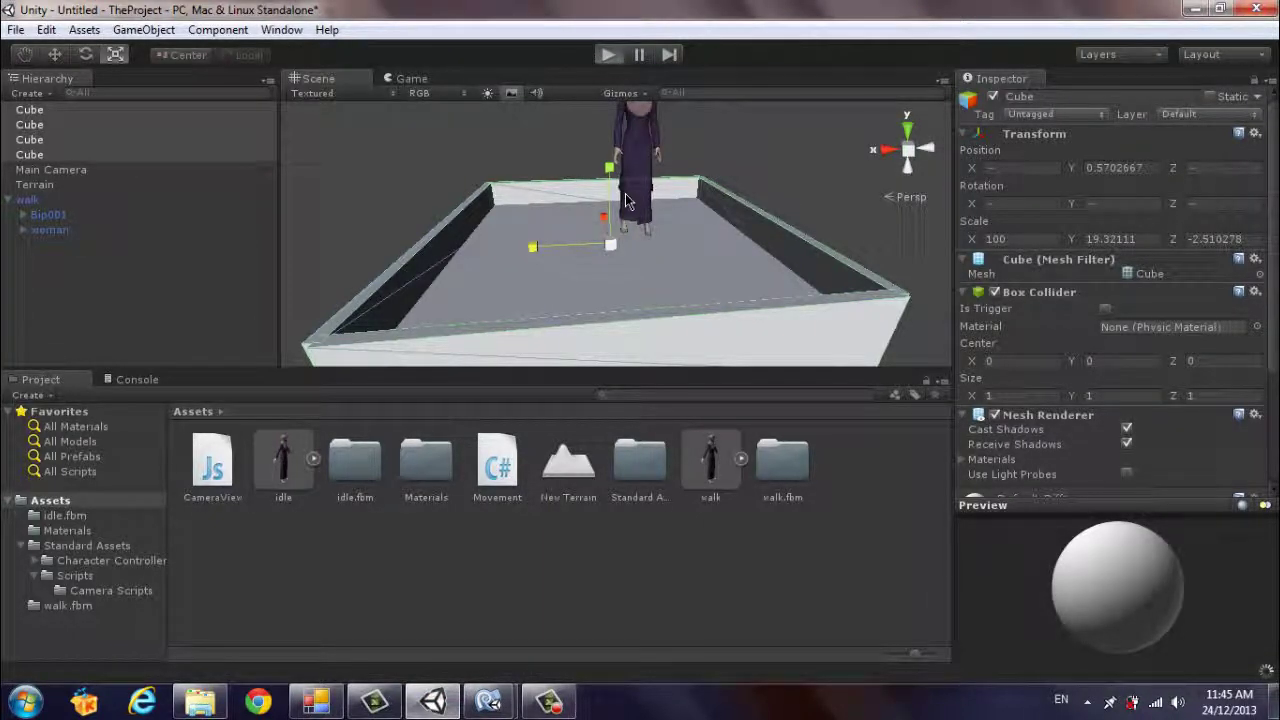
key("a")
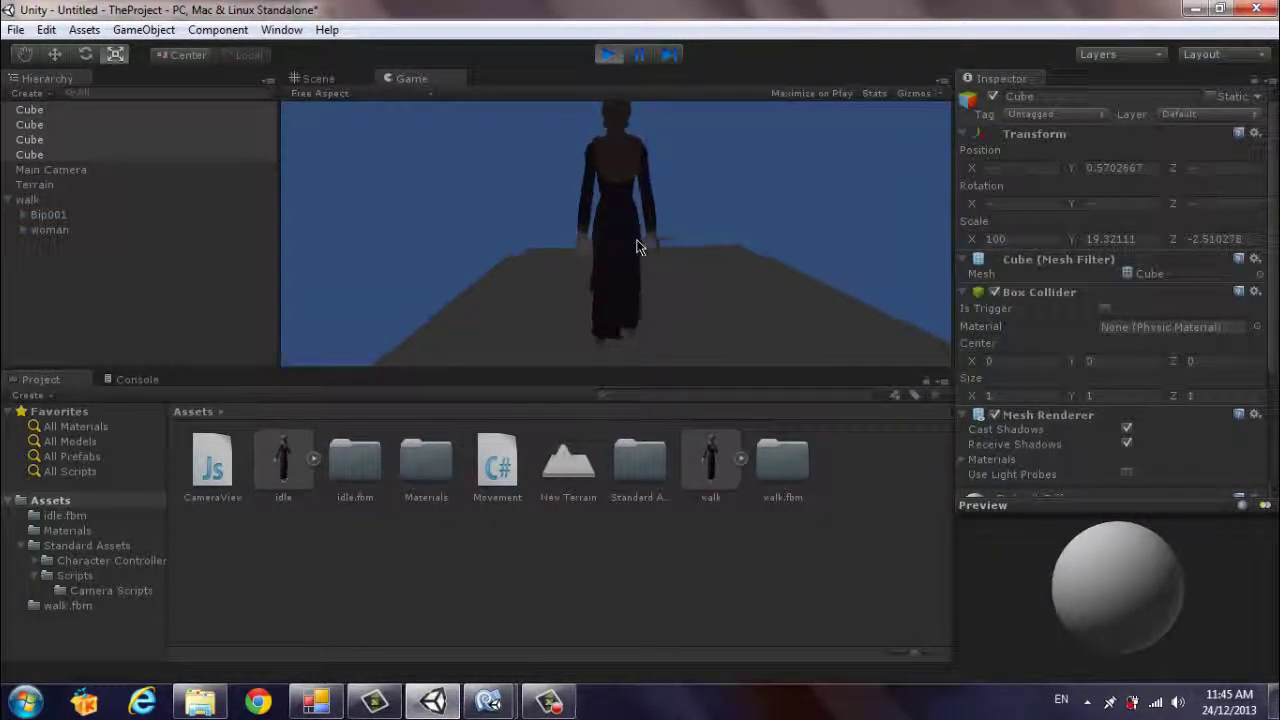
key("w")
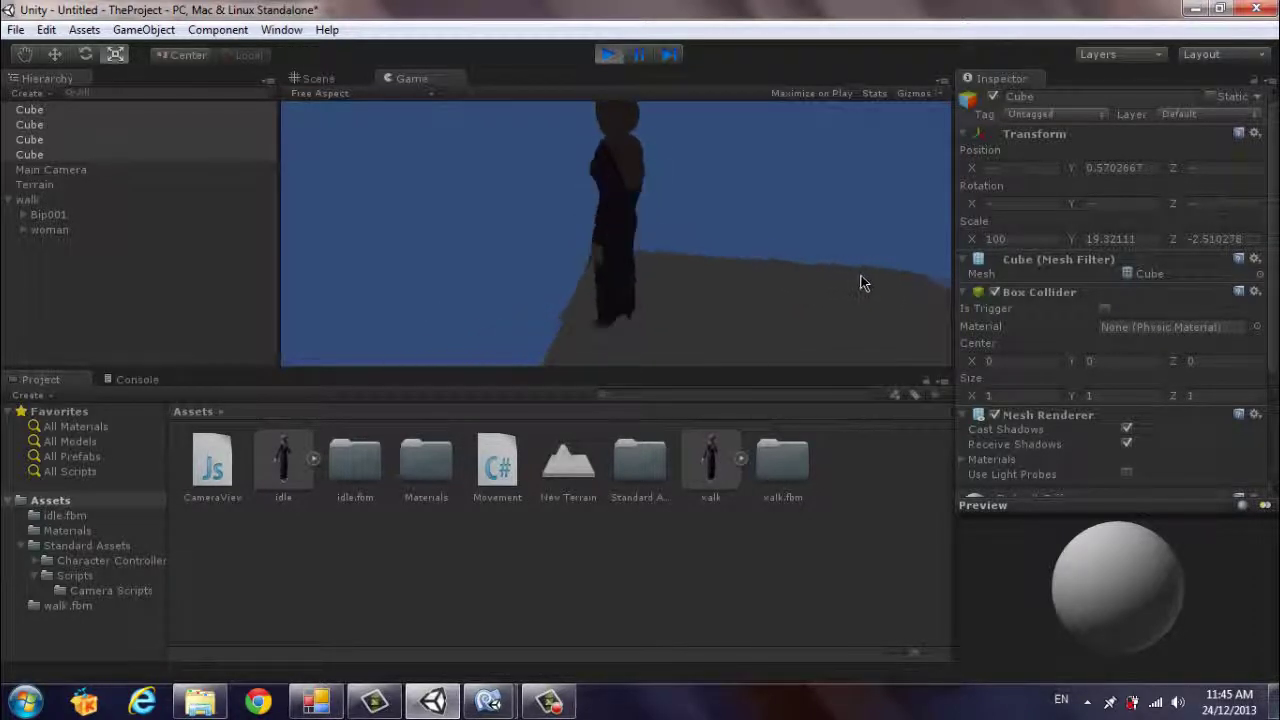
key("a")
key("a")
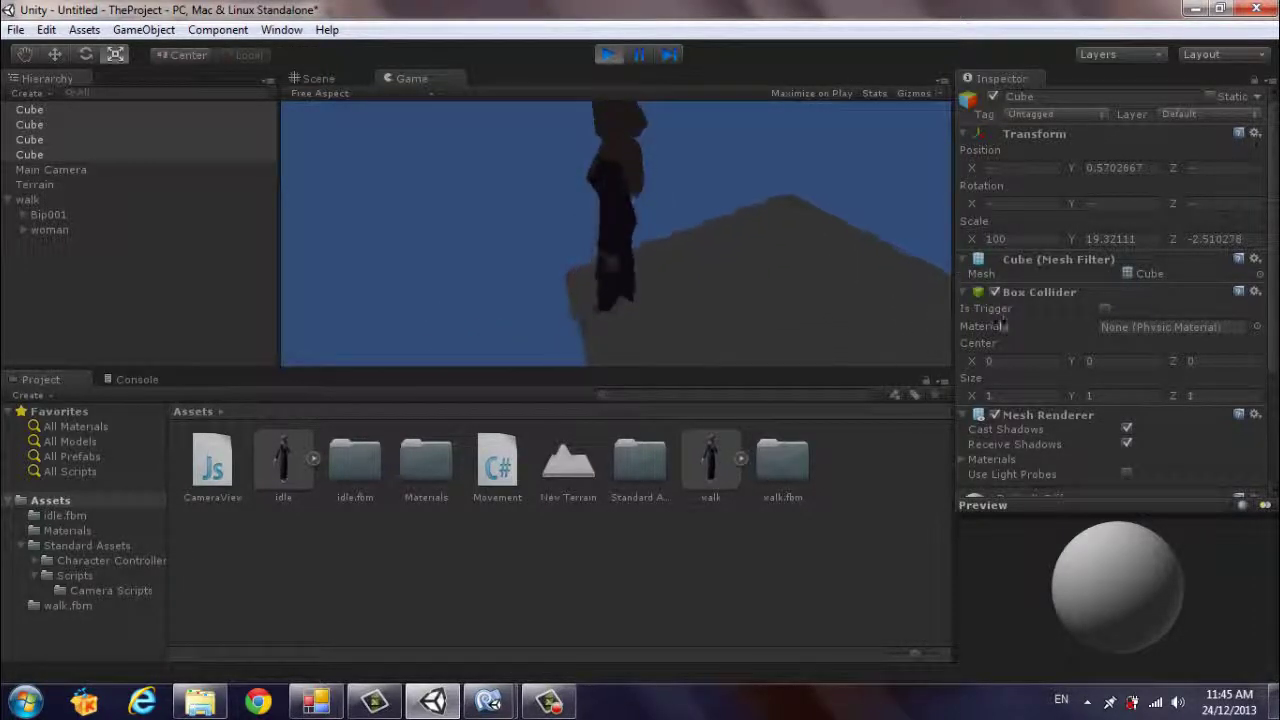
key("a")
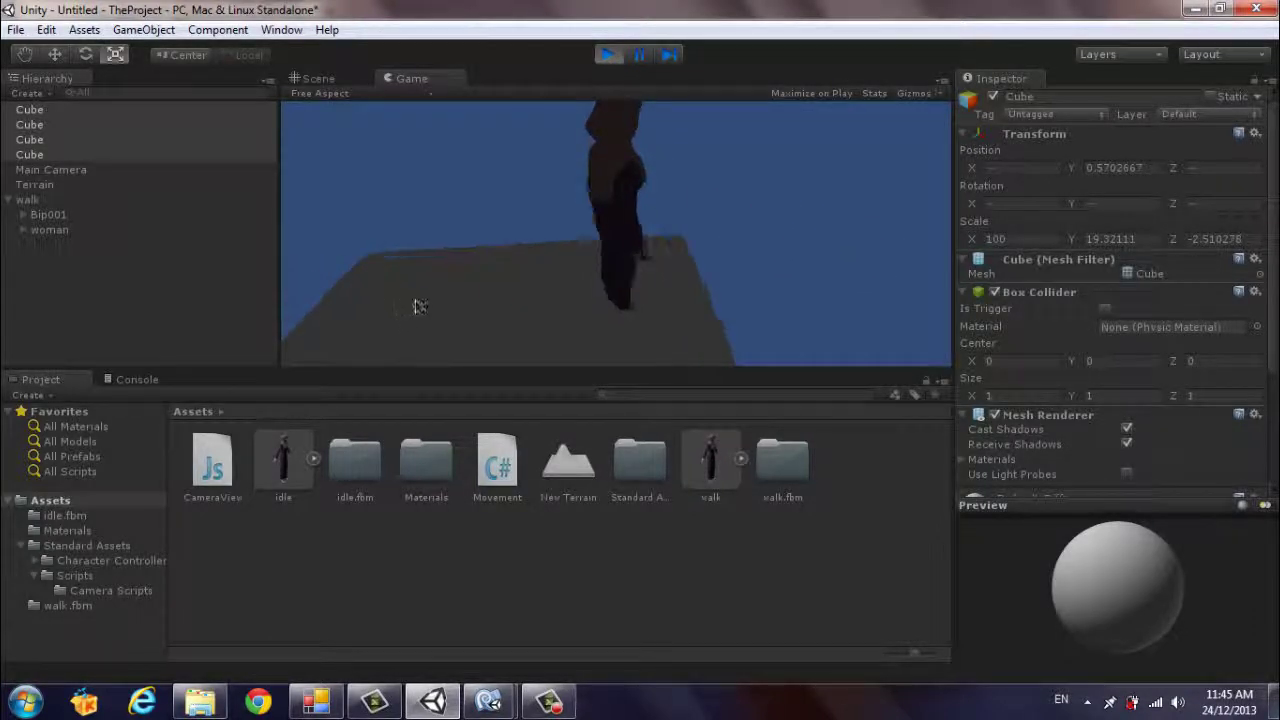
key("a")
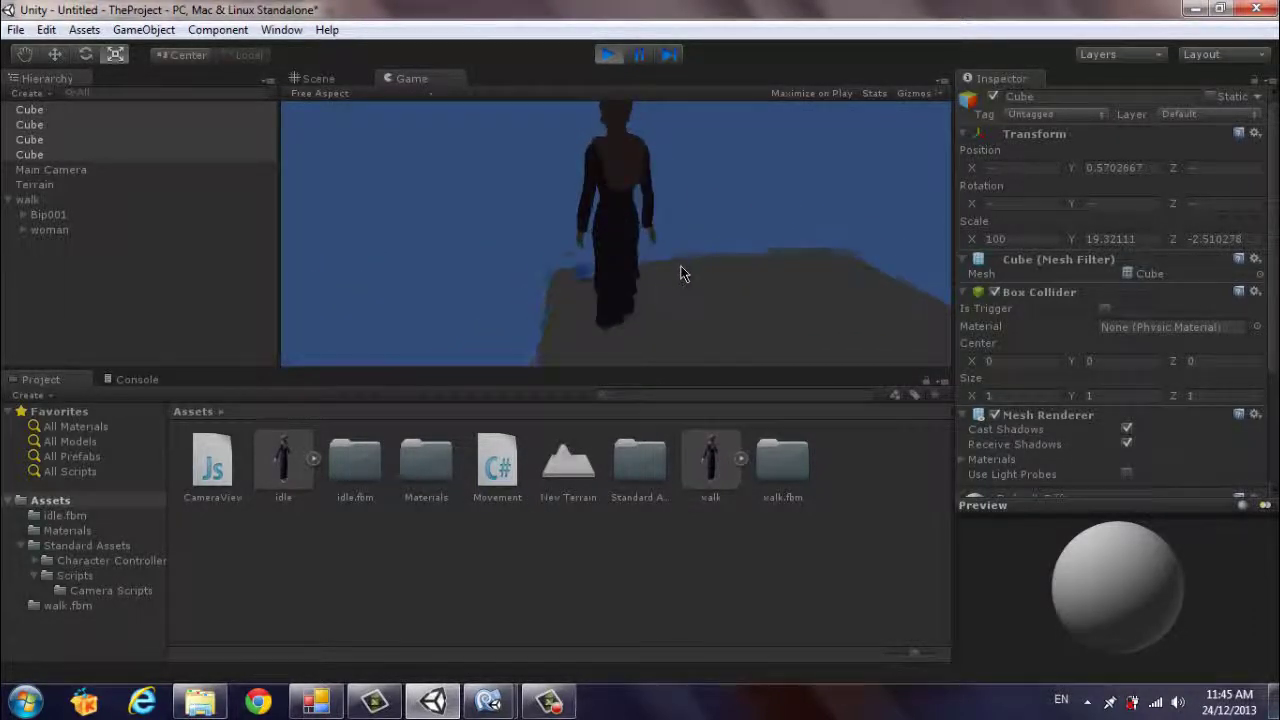
key("a")
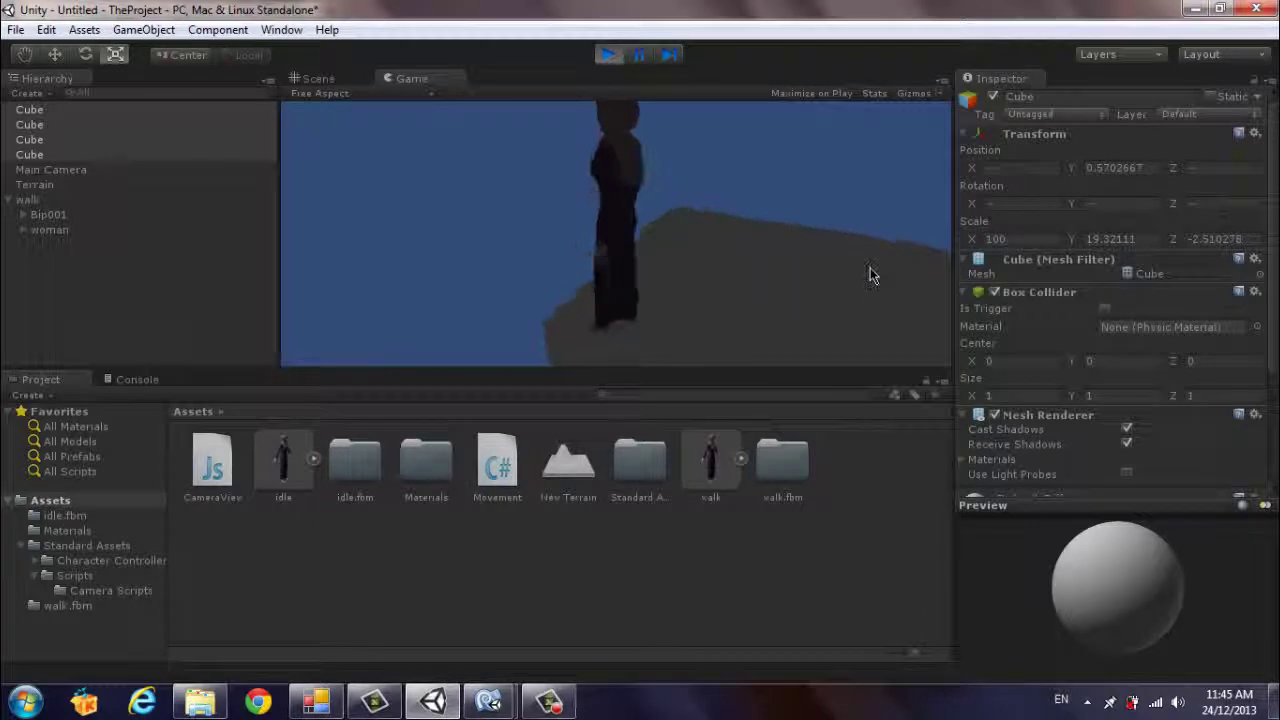
left_click(608, 54)
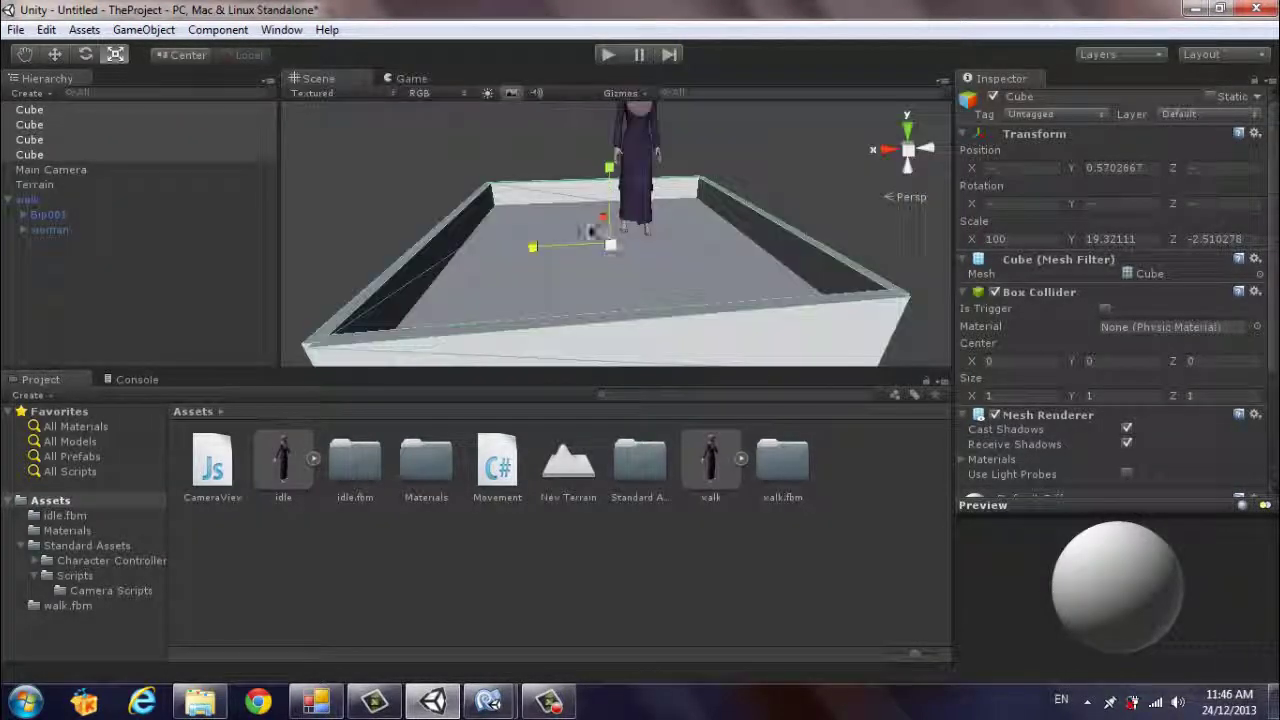
mouse_move(491, 690)
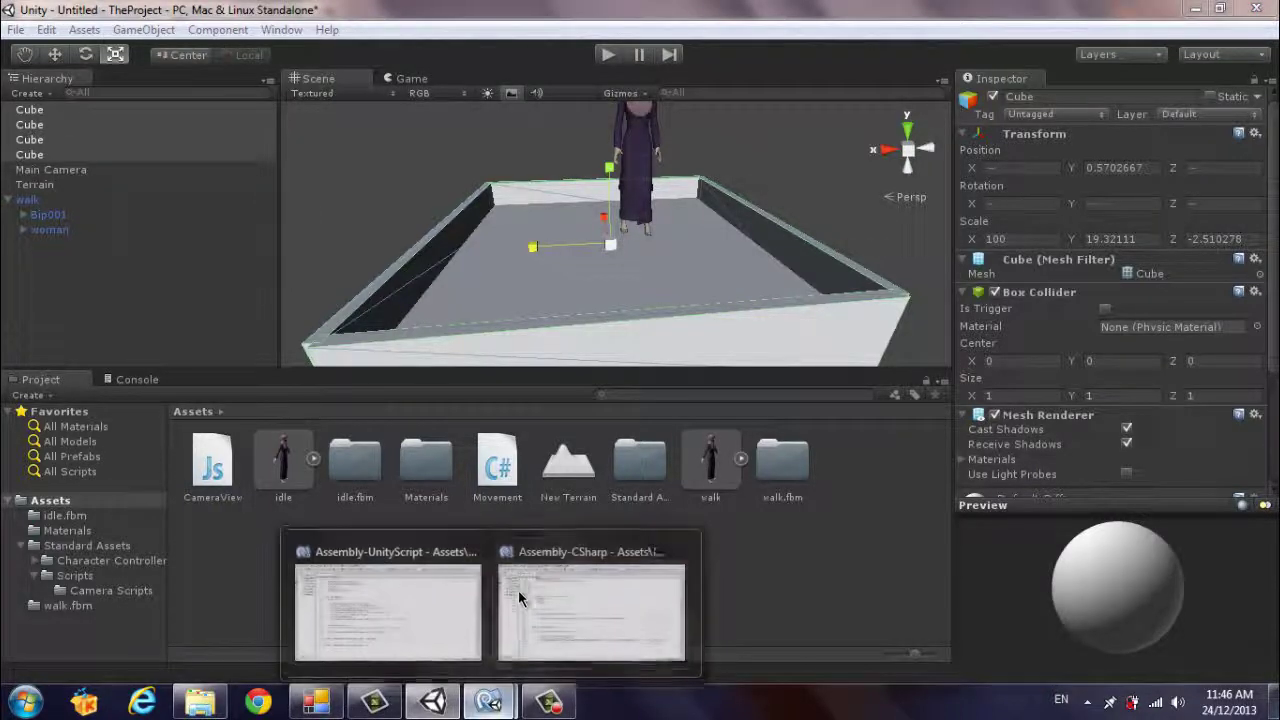
Step: Add animation.wrapMode=WrapMode.Loop; inside the Movement script's Start() method
left_click(536, 554)
scroll(540, 476, "down", 1)
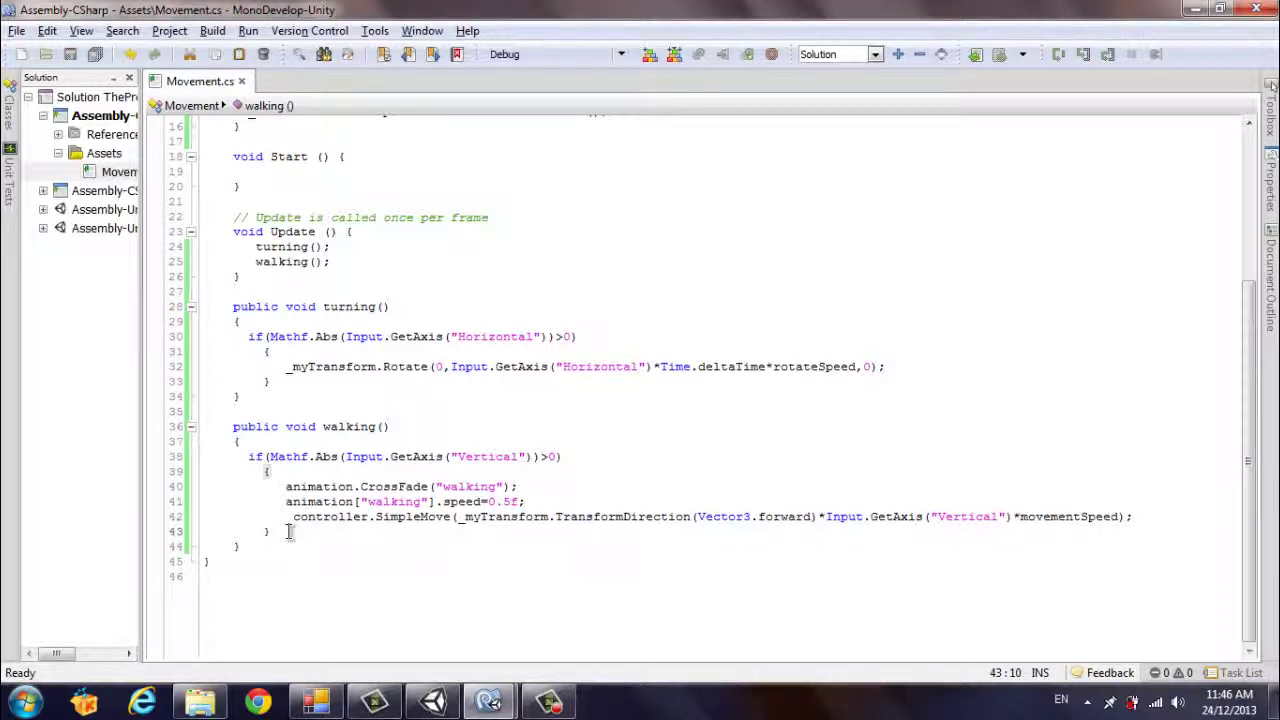
scroll(331, 233, "up", 2)
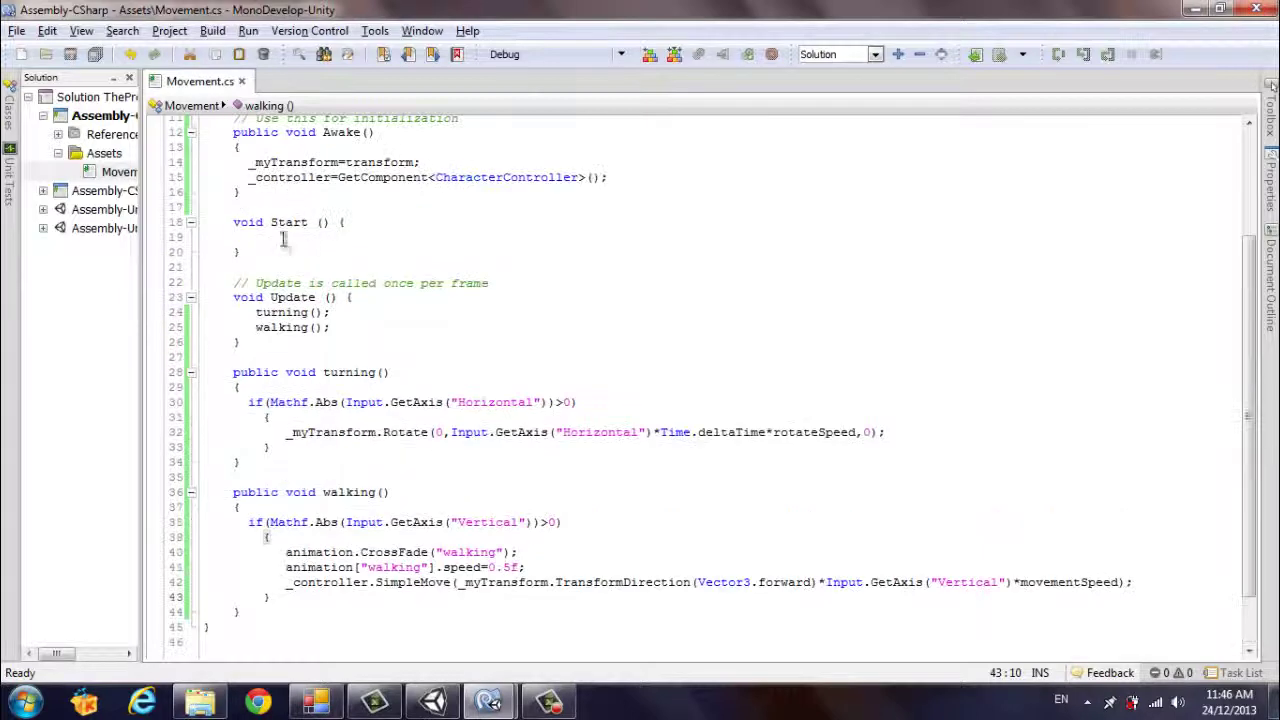
left_click(284, 241)
type("anim")
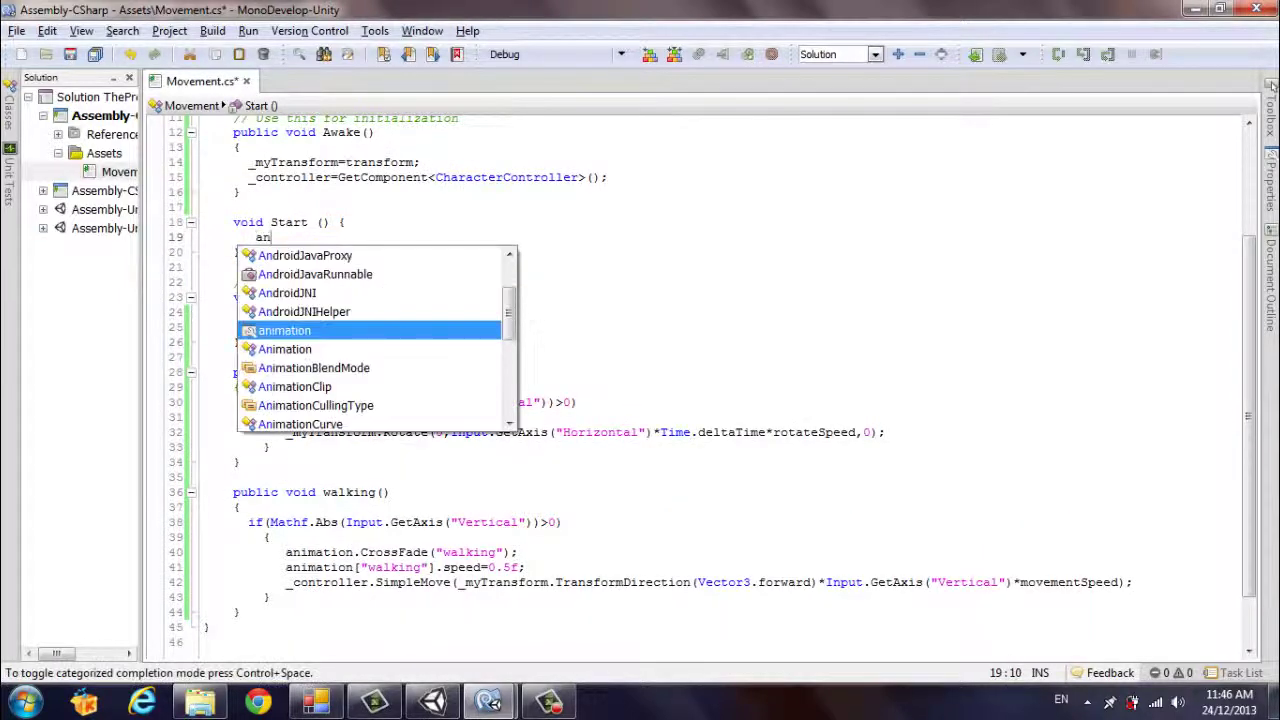
key("Return")
type(".w")
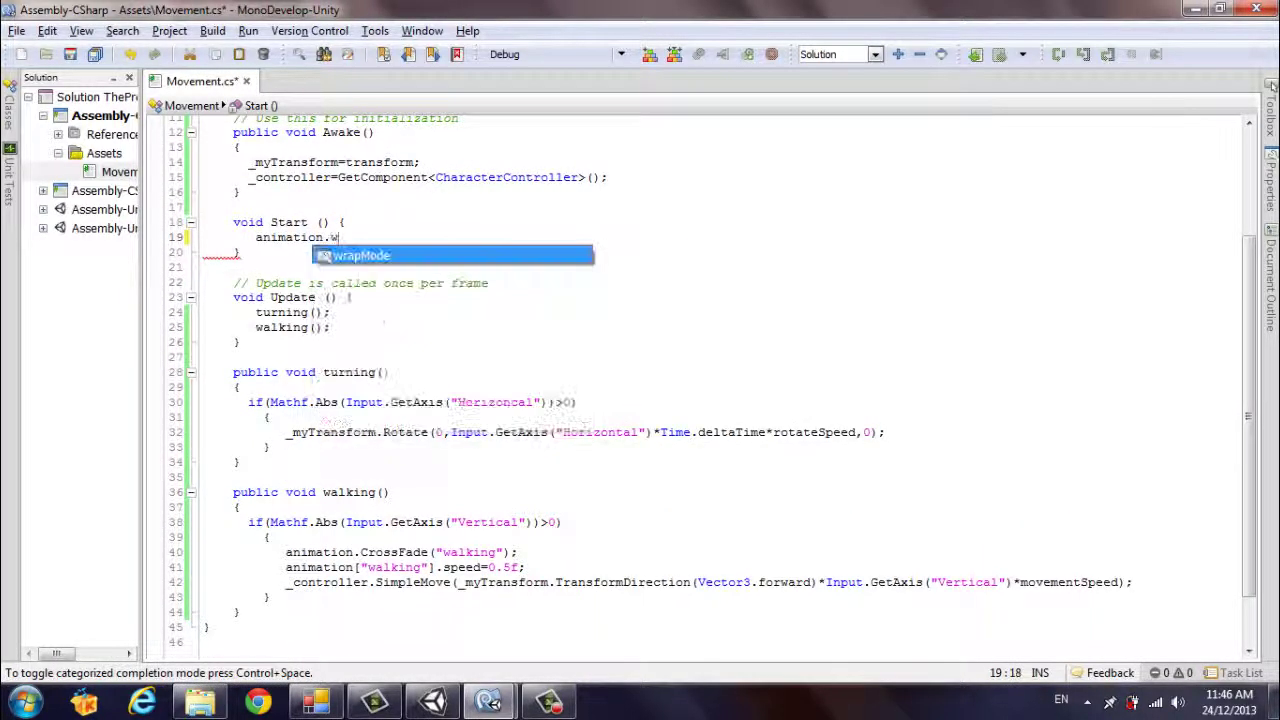
key("Return")
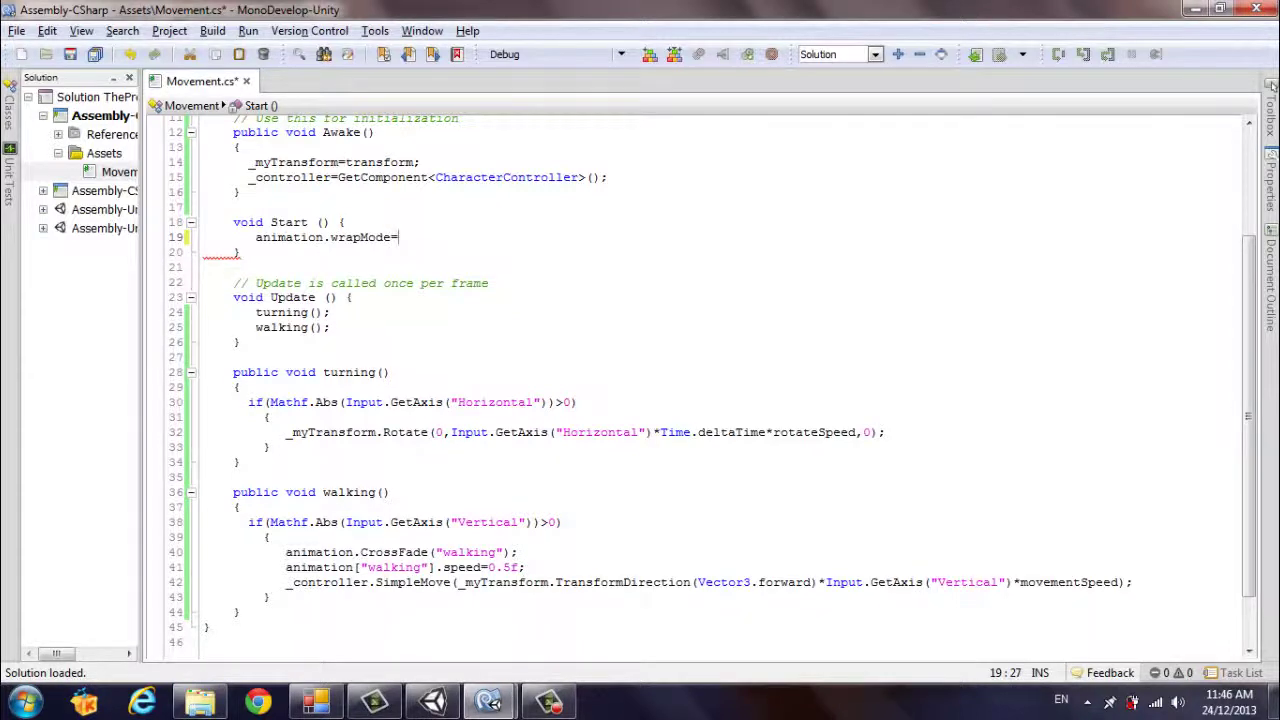
type("wrap")
key("Return")
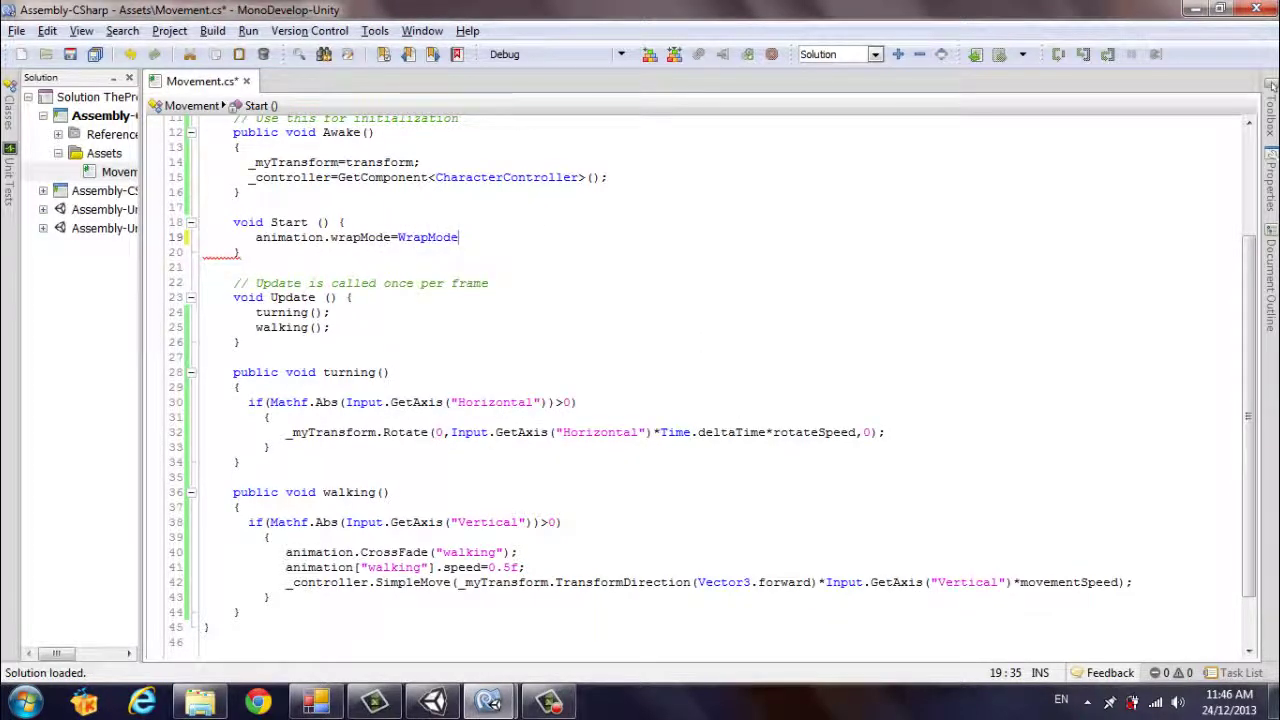
type(".loo")
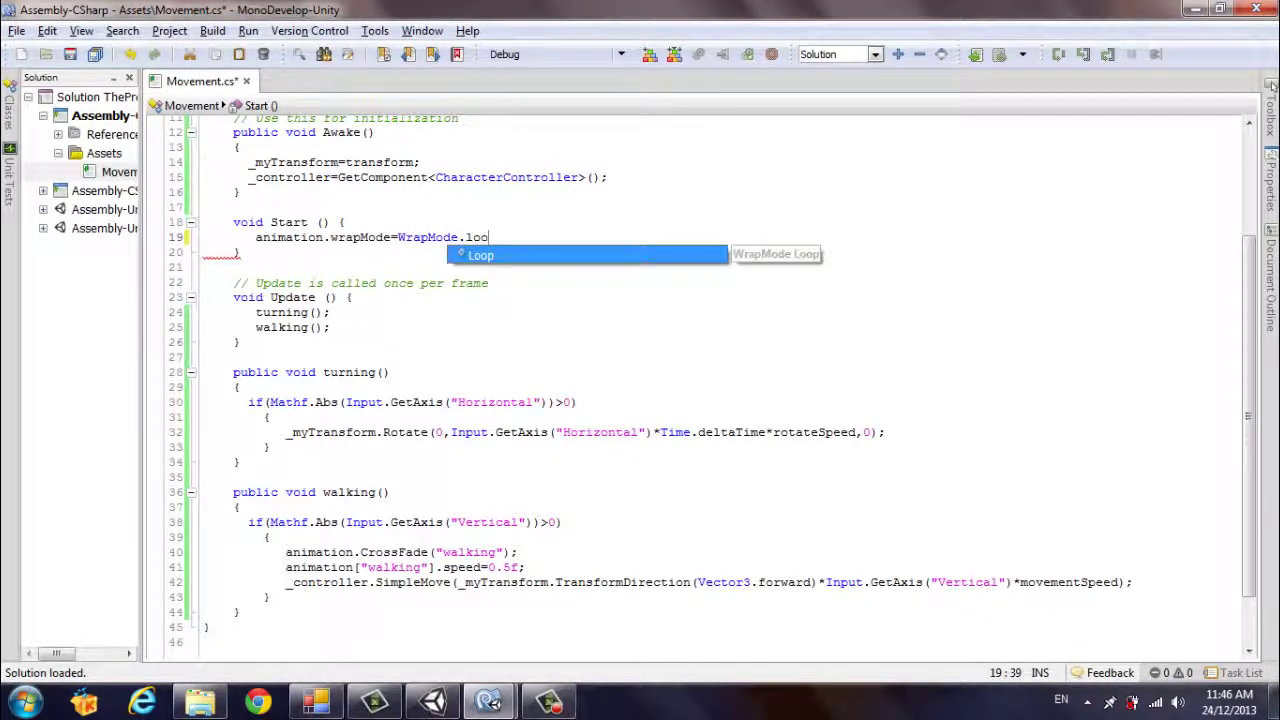
key("Return")
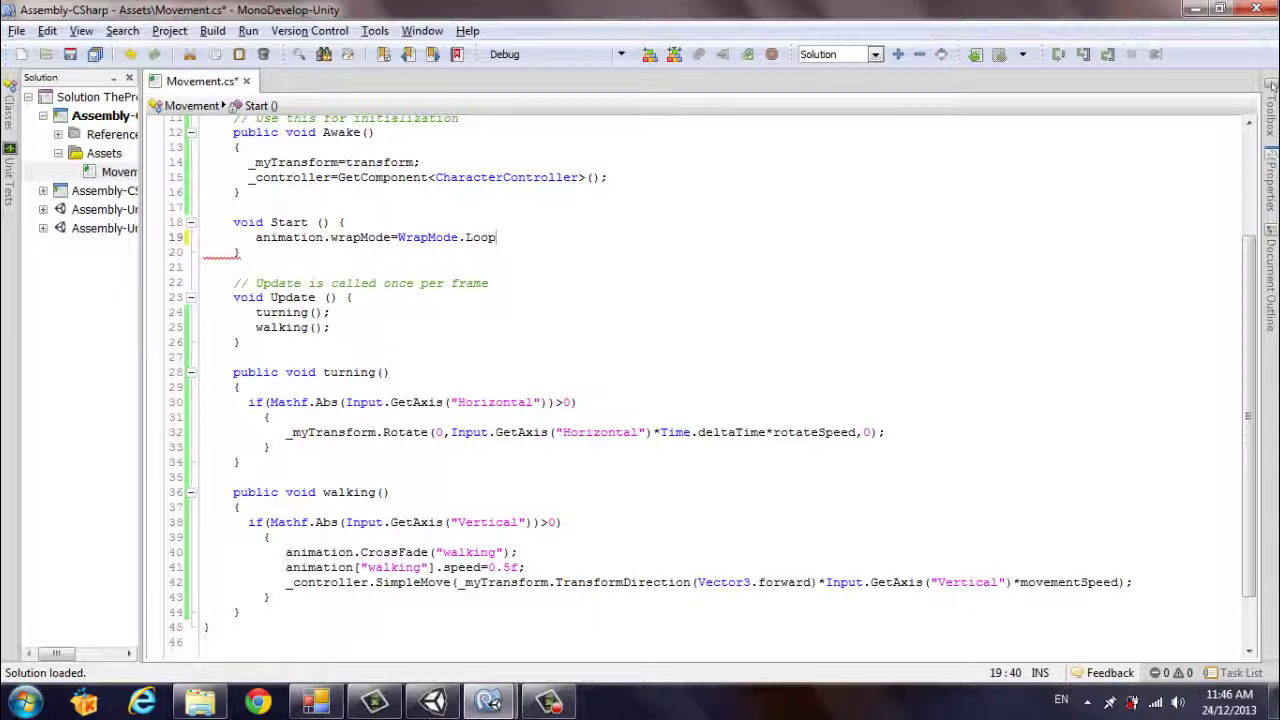
type(";")
scroll(408, 413, "down", 2)
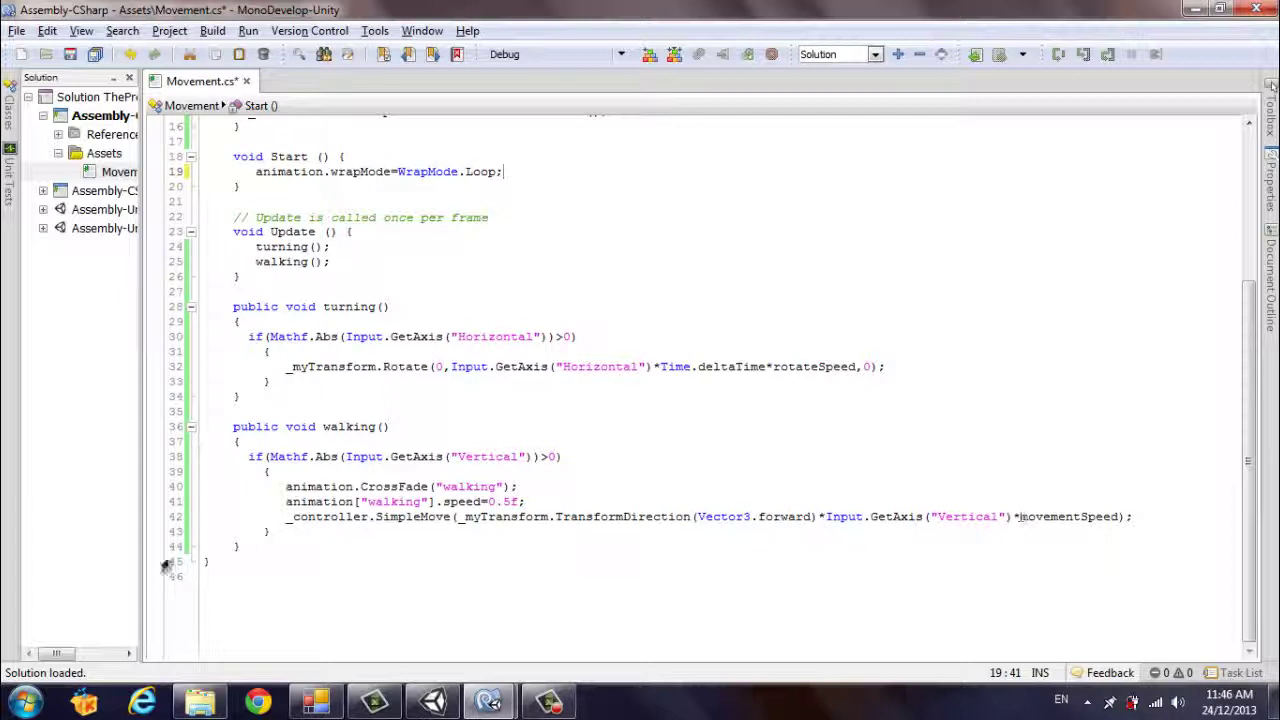
Step: Add an empty else block after the if block in walking()
left_click(285, 532)
key("Return")
key("Return")
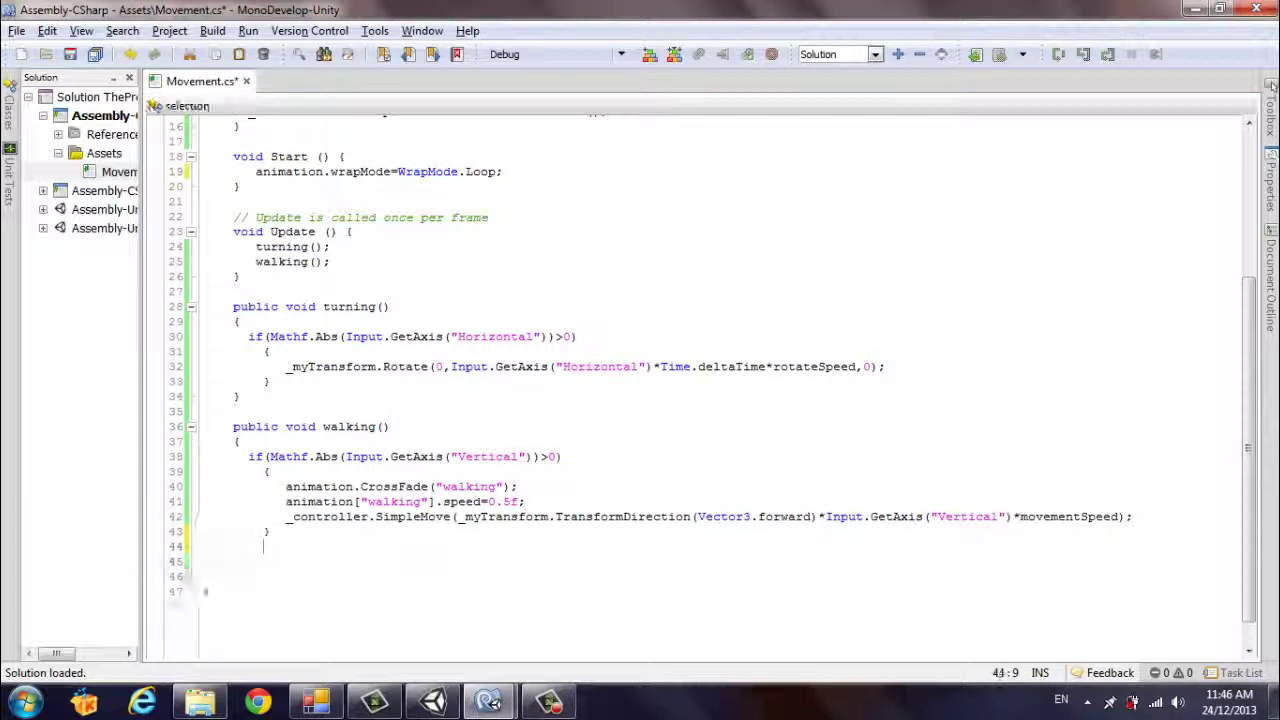
type("else")
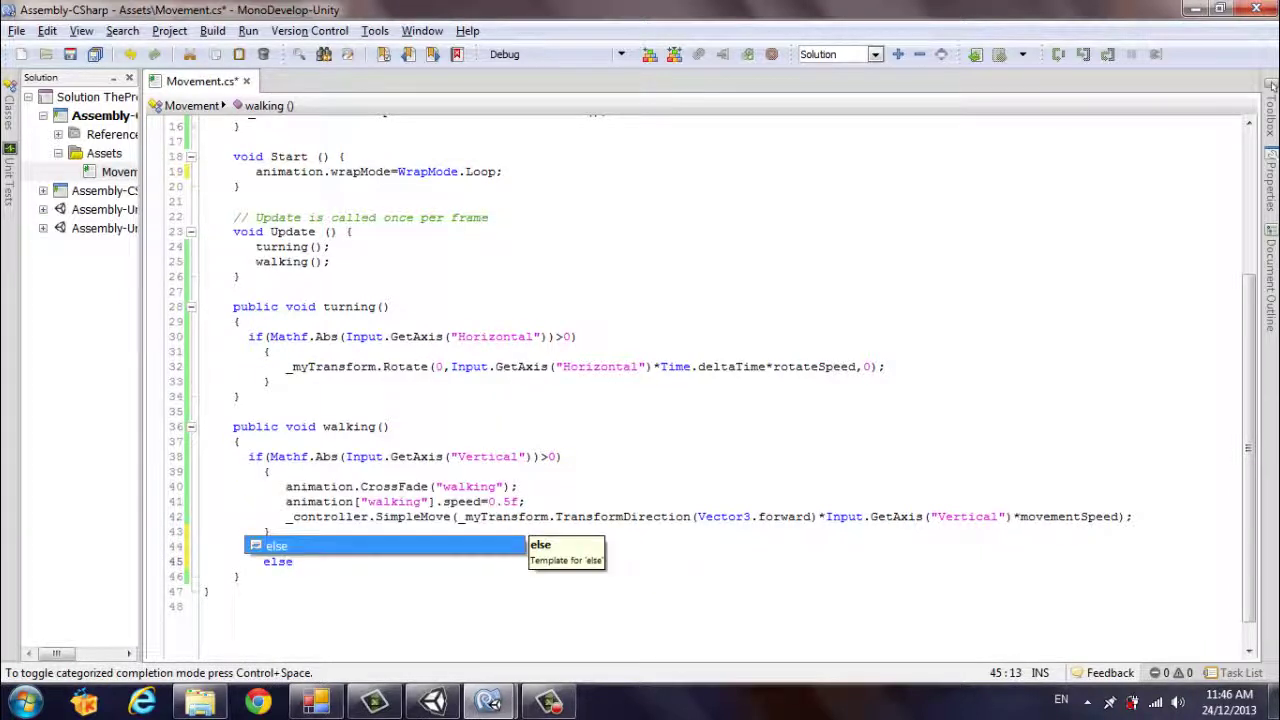
key("Escape")
key("Return")
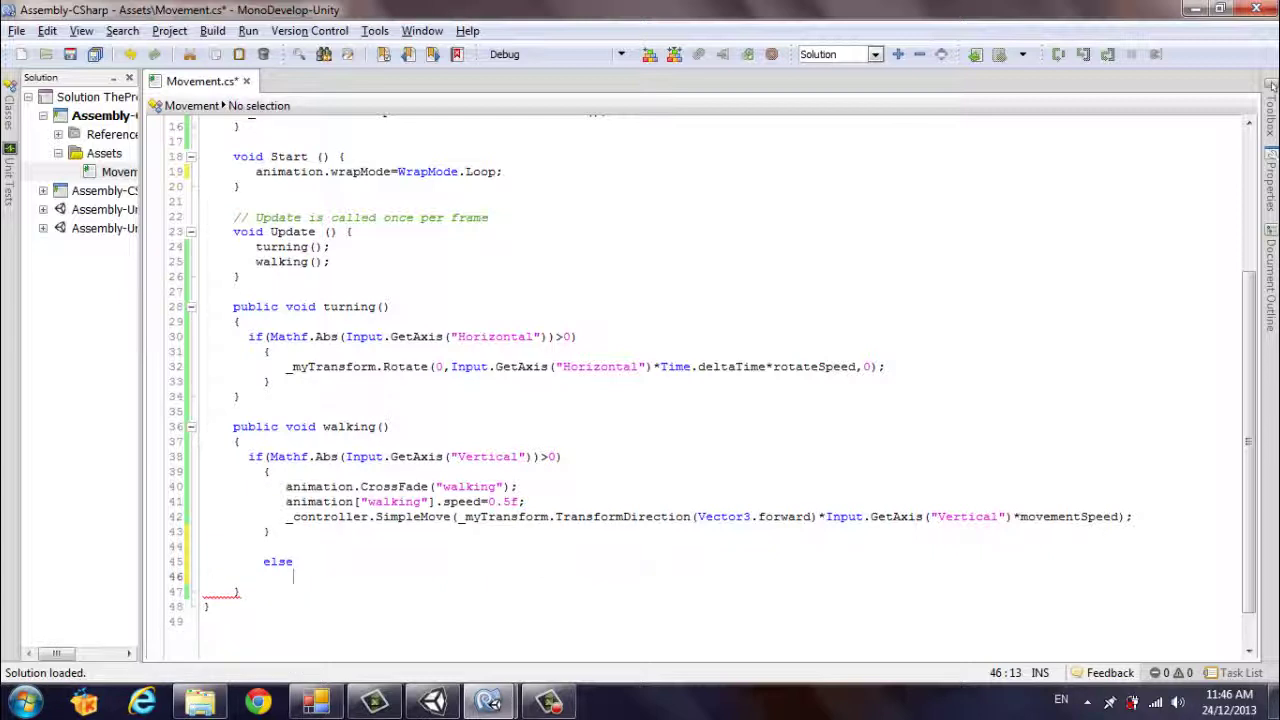
type("{")
key("Return")
key("Return")
key("Up")
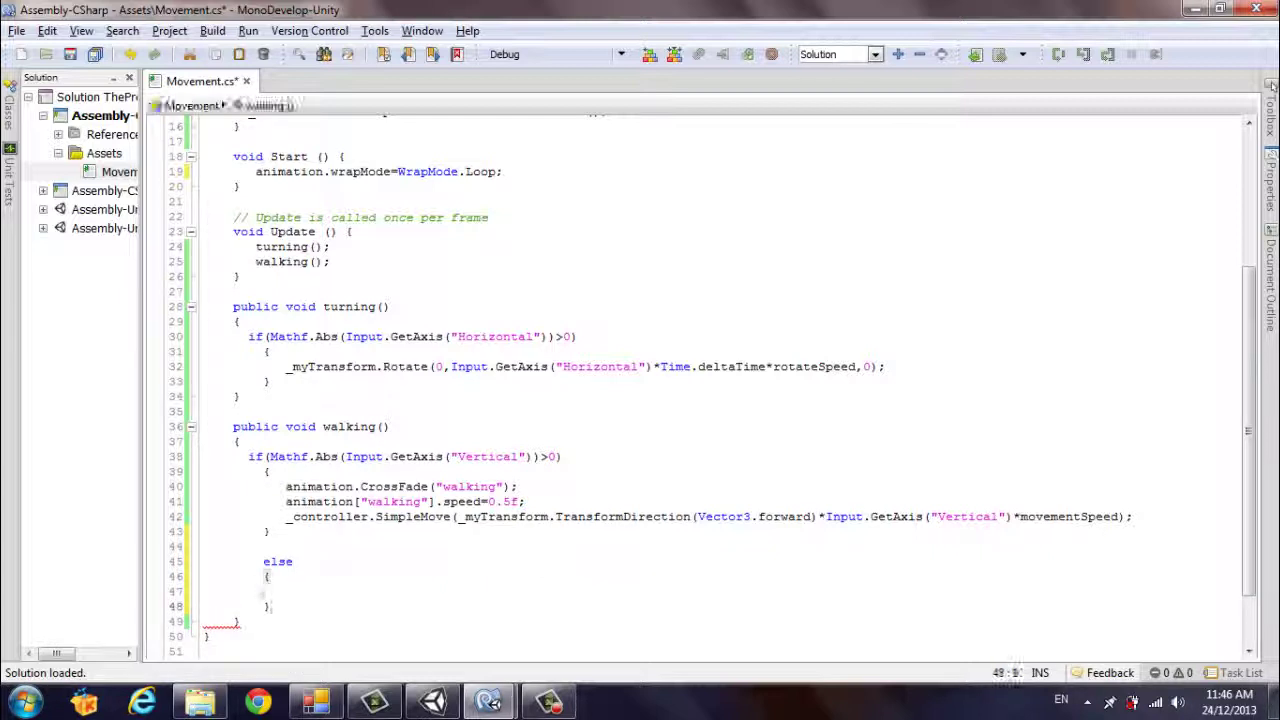
Step: Inside the else block, call animation.CrossFade("idle1") and save Movement.cs
type("anim")
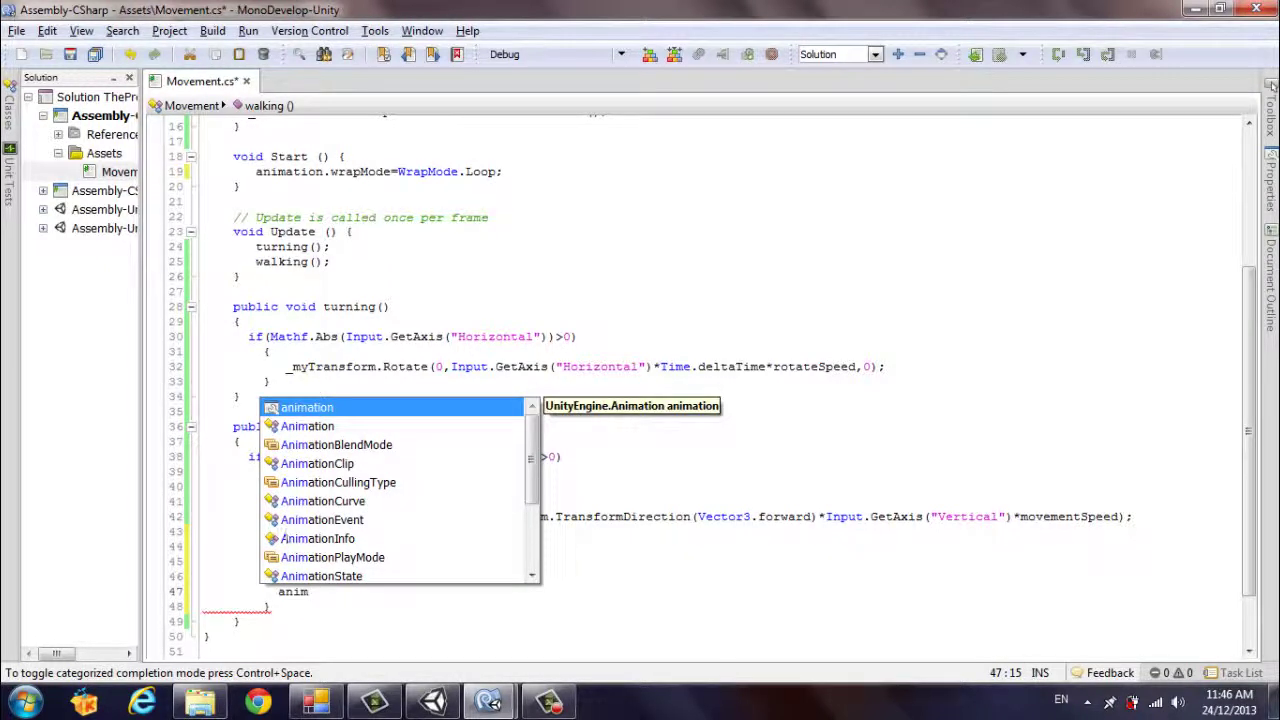
key("Return")
type(".c")
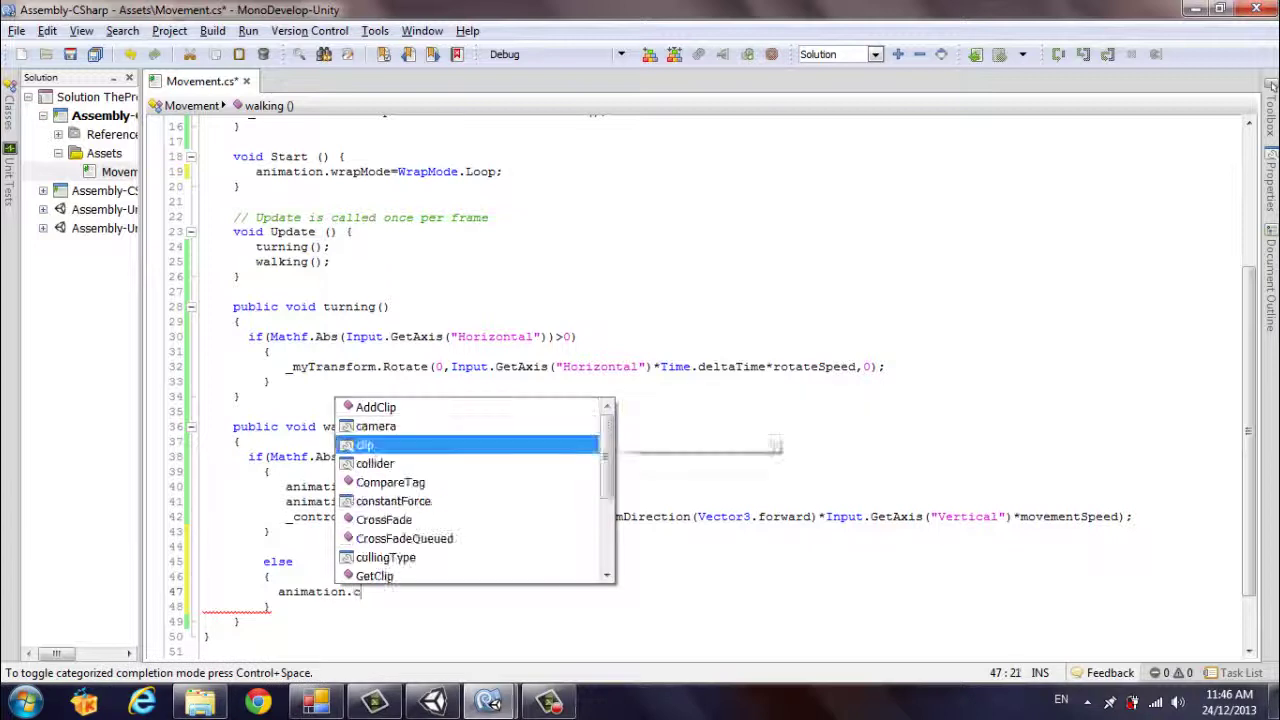
type("r")
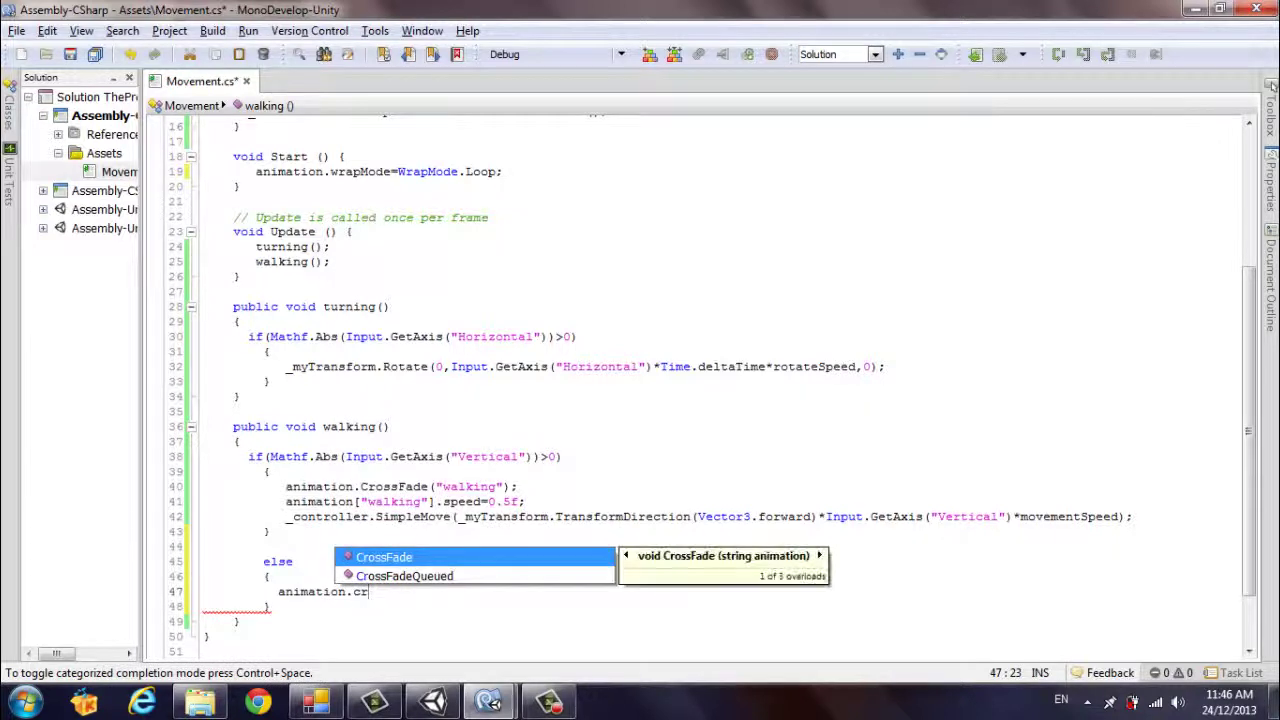
key("Return")
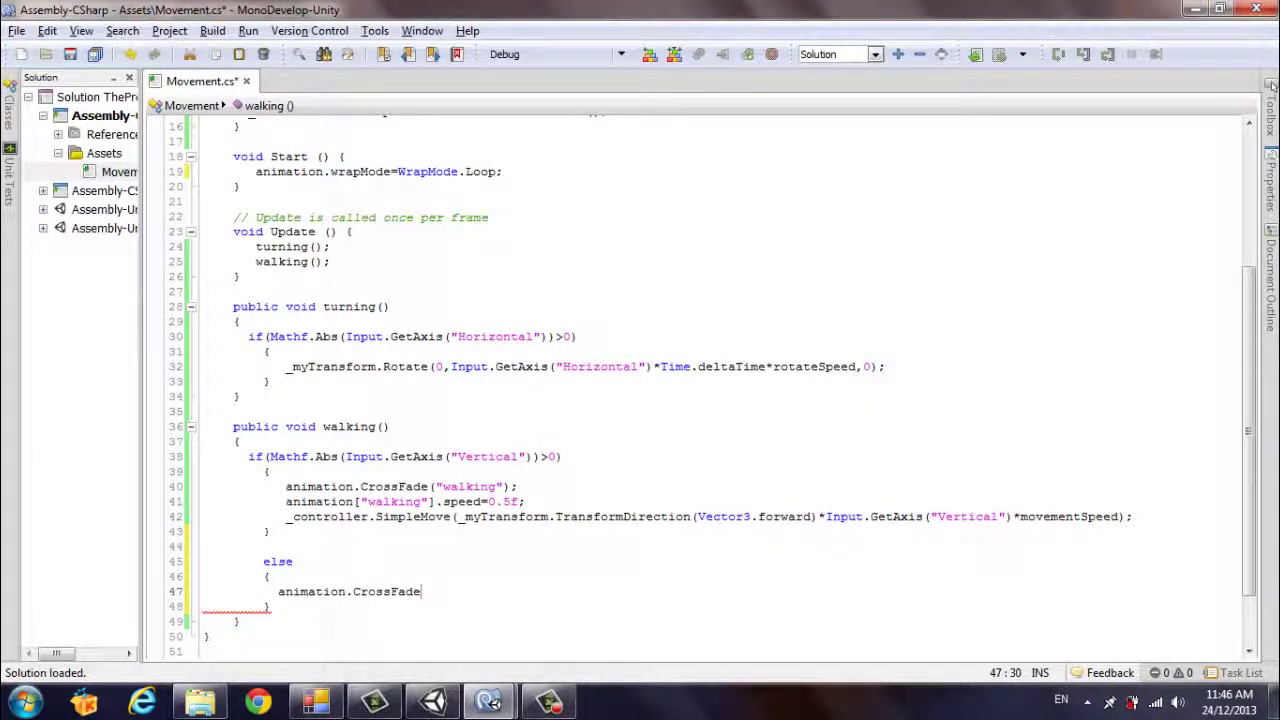
type("(\"idle1\");")
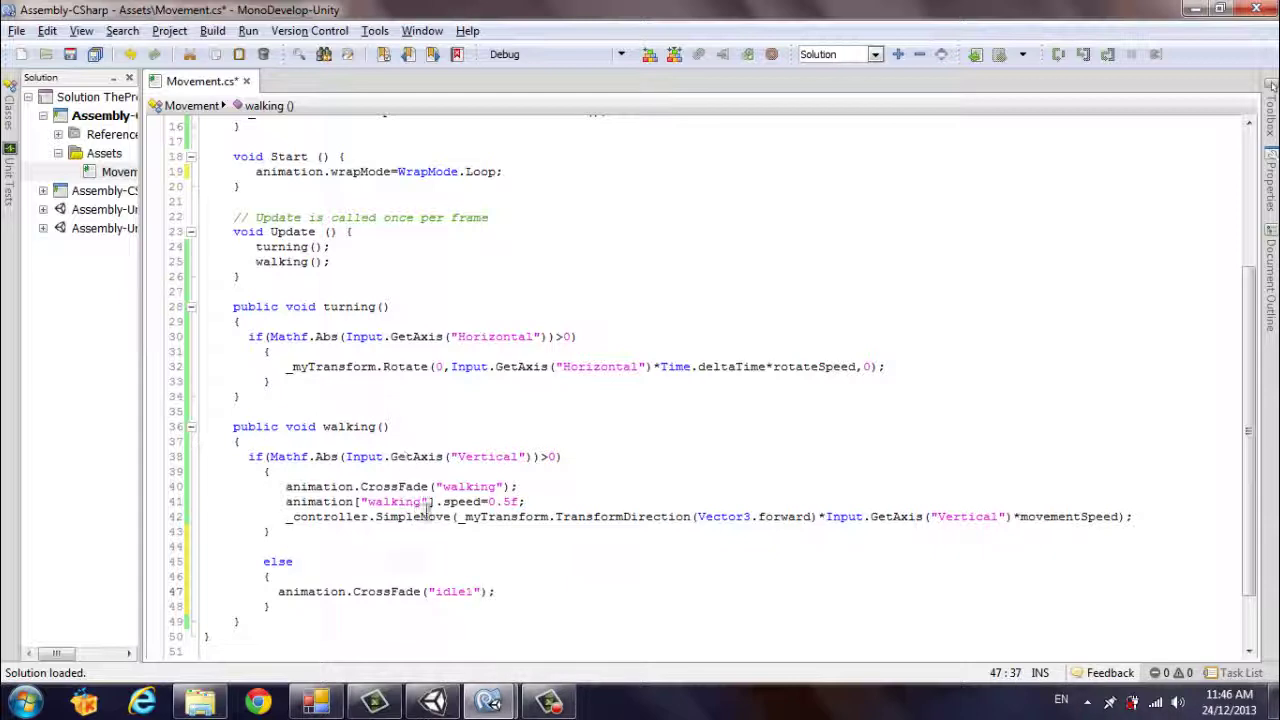
key("ctrl+s")
Step: Back in Unity, run a quick play test of the character and stop it
left_click(433, 700)
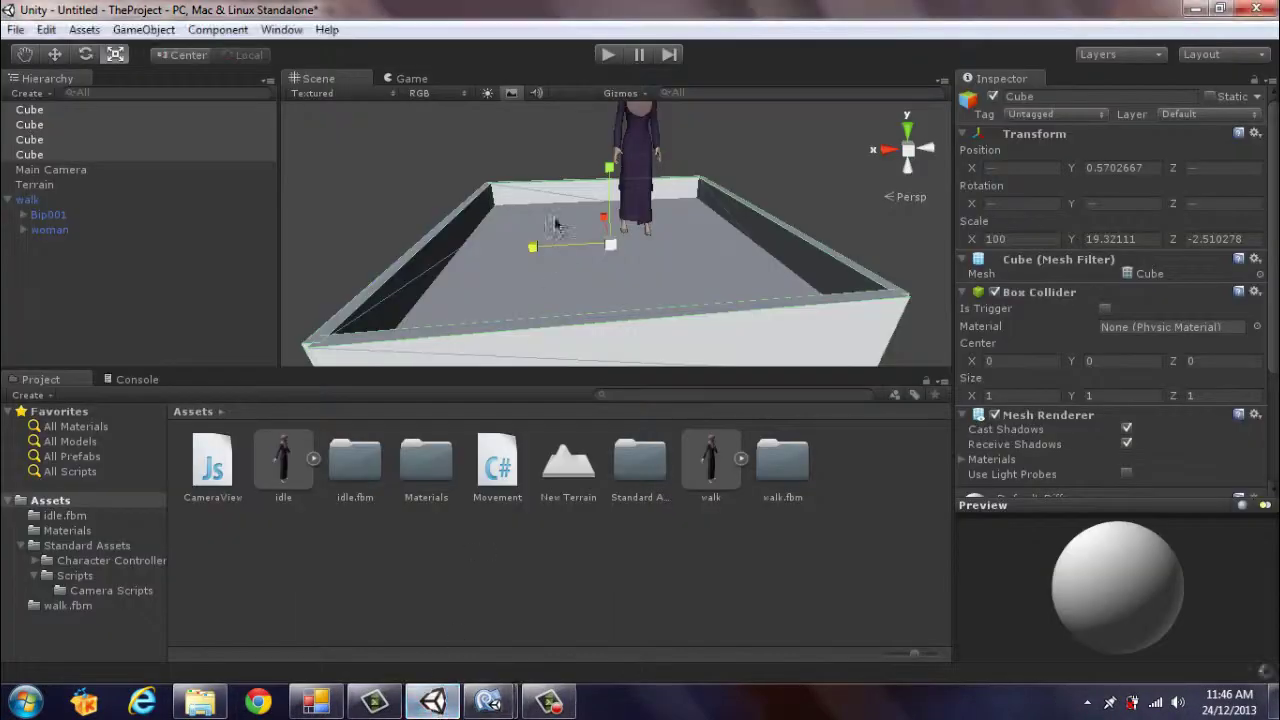
left_click(605, 58)
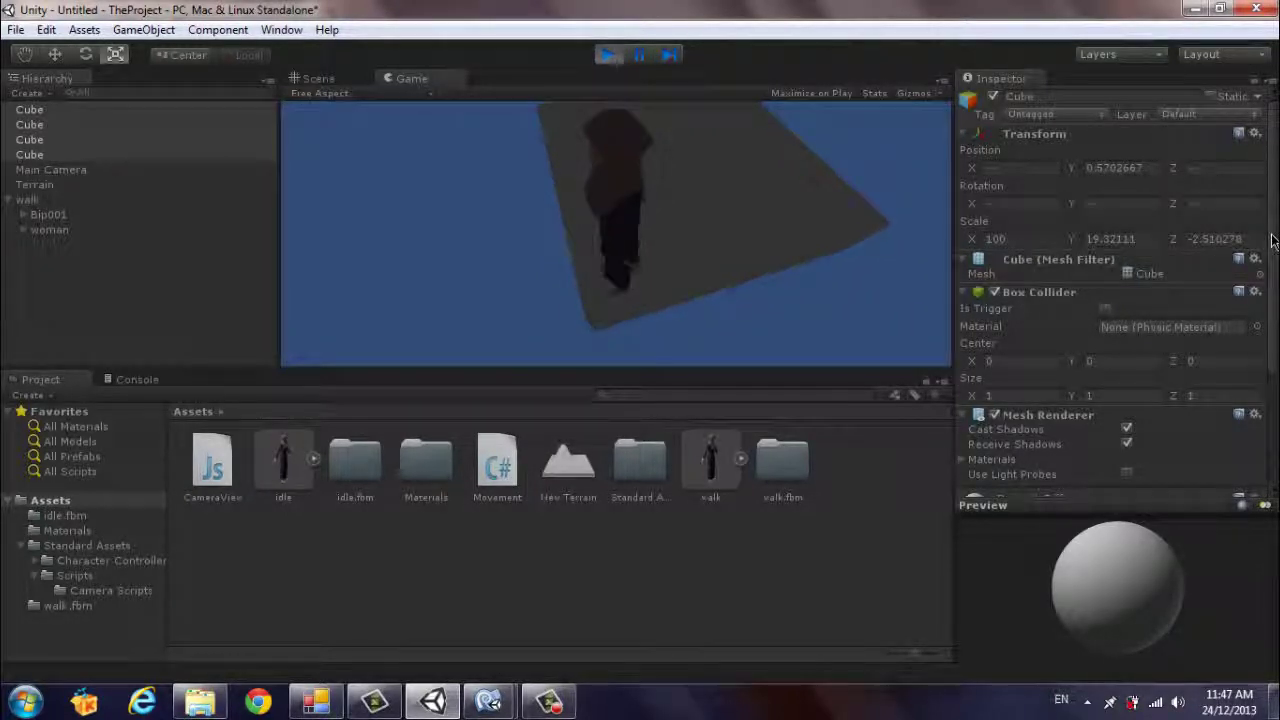
left_click(608, 55)
Step: Set the walk character's Movement (Script) Rotate Speed to 100
left_click(35, 200)
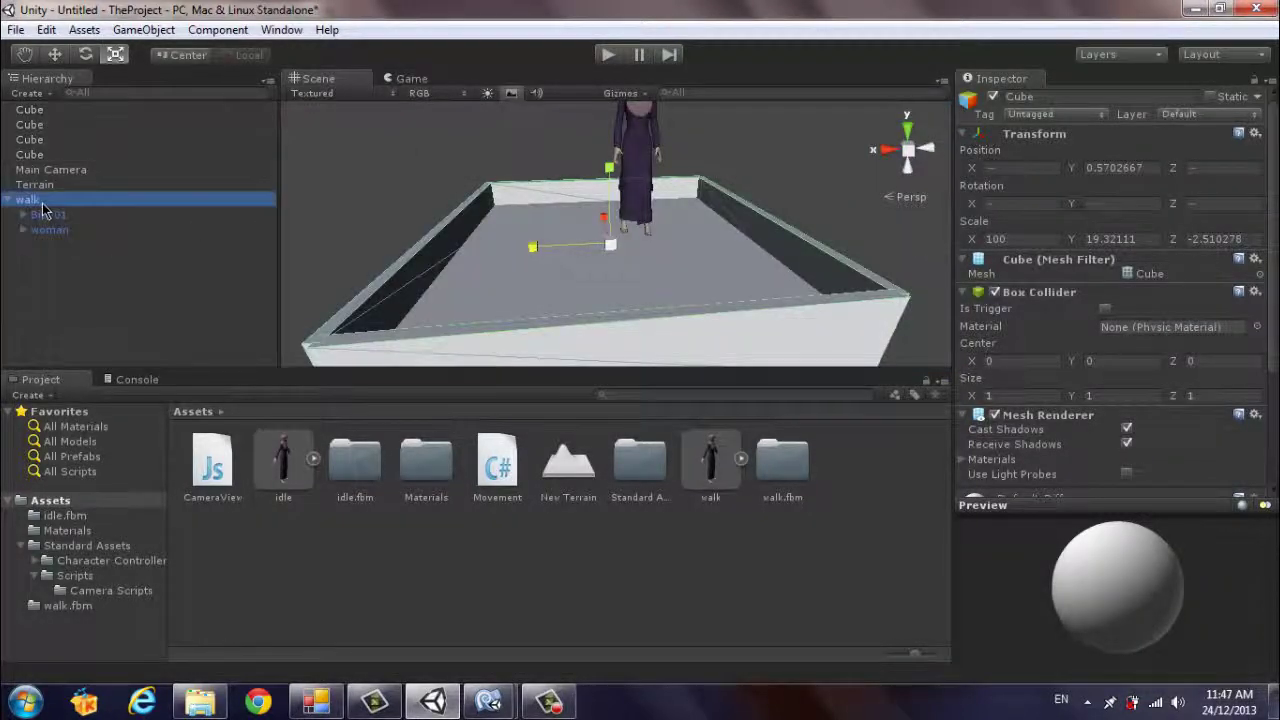
scroll(1210, 535, "down", 5)
scroll(1213, 530, "up", 3)
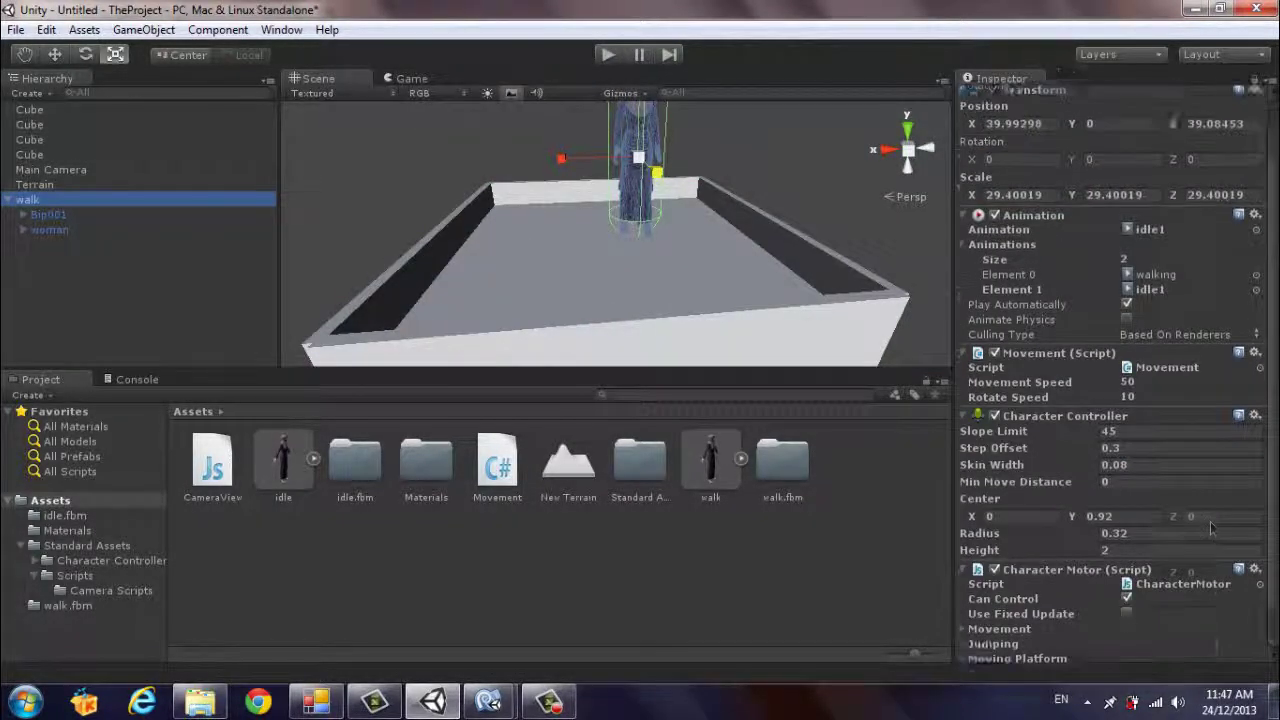
scroll(1213, 530, "up", 2)
left_click(1130, 438)
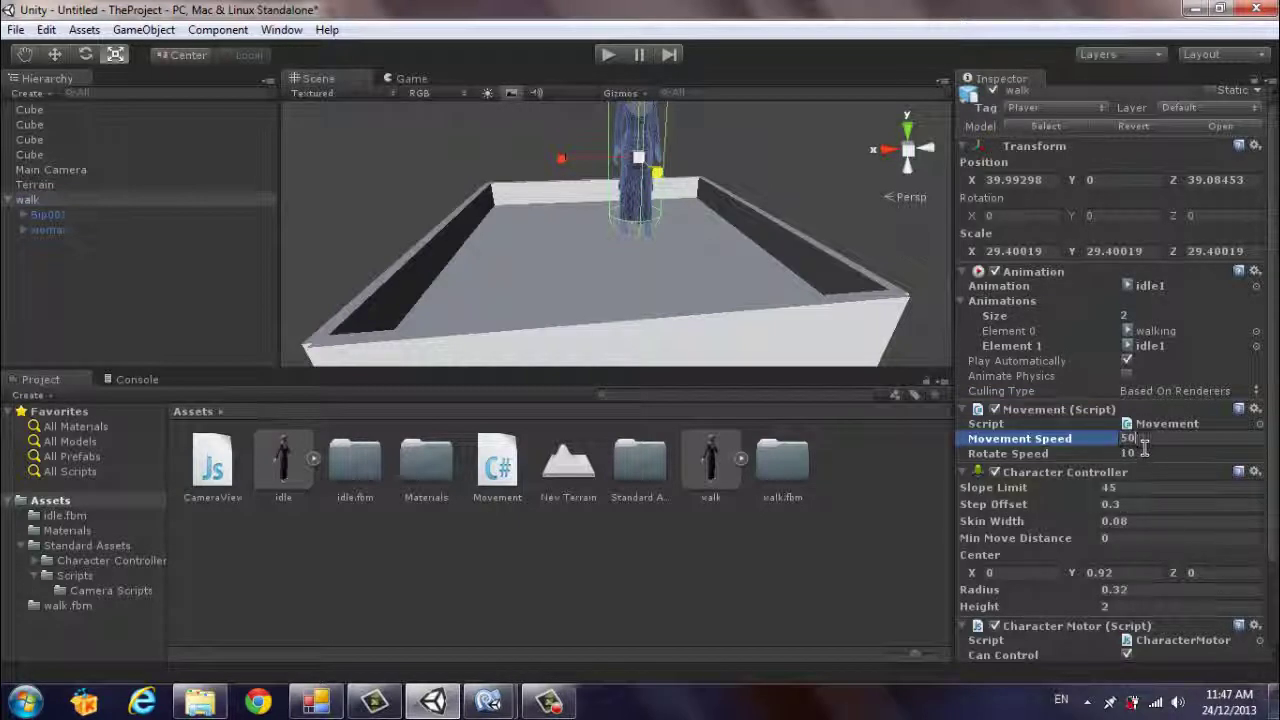
left_click(1145, 452)
type("0")
key("Return")
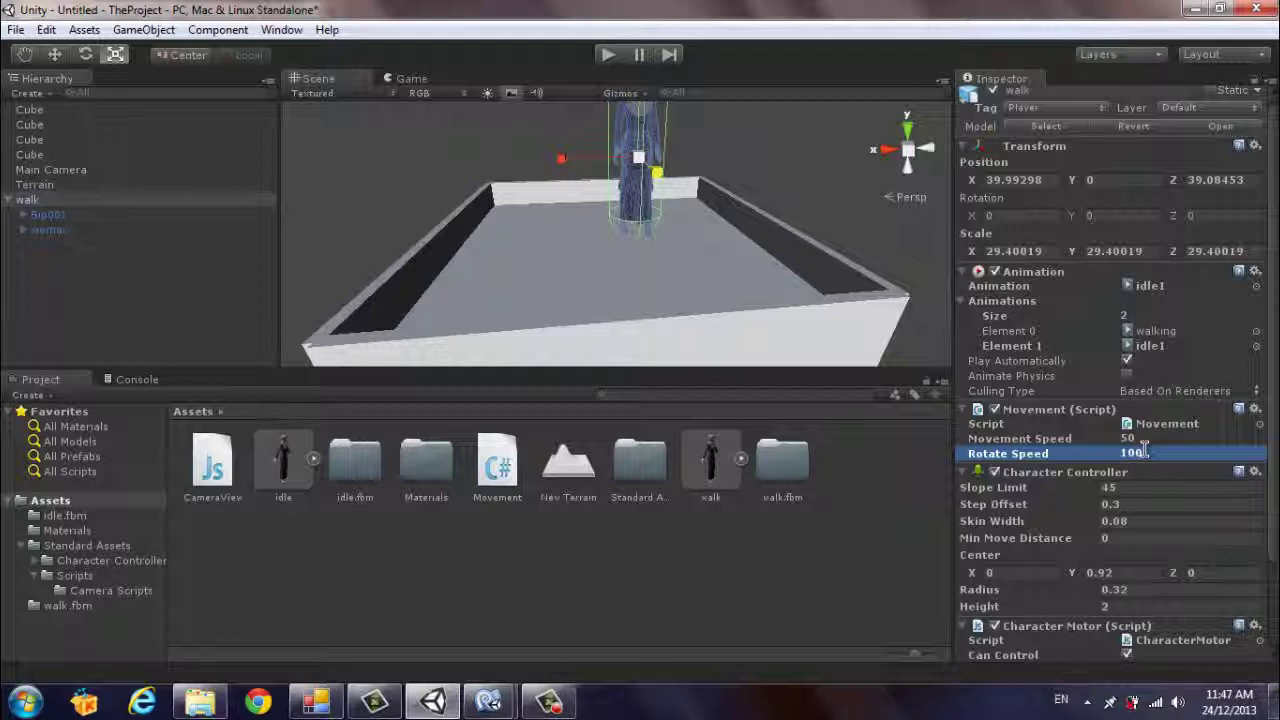
Step: In play mode, walk the character forward while turning right then left, then stop the game
left_click(608, 55)
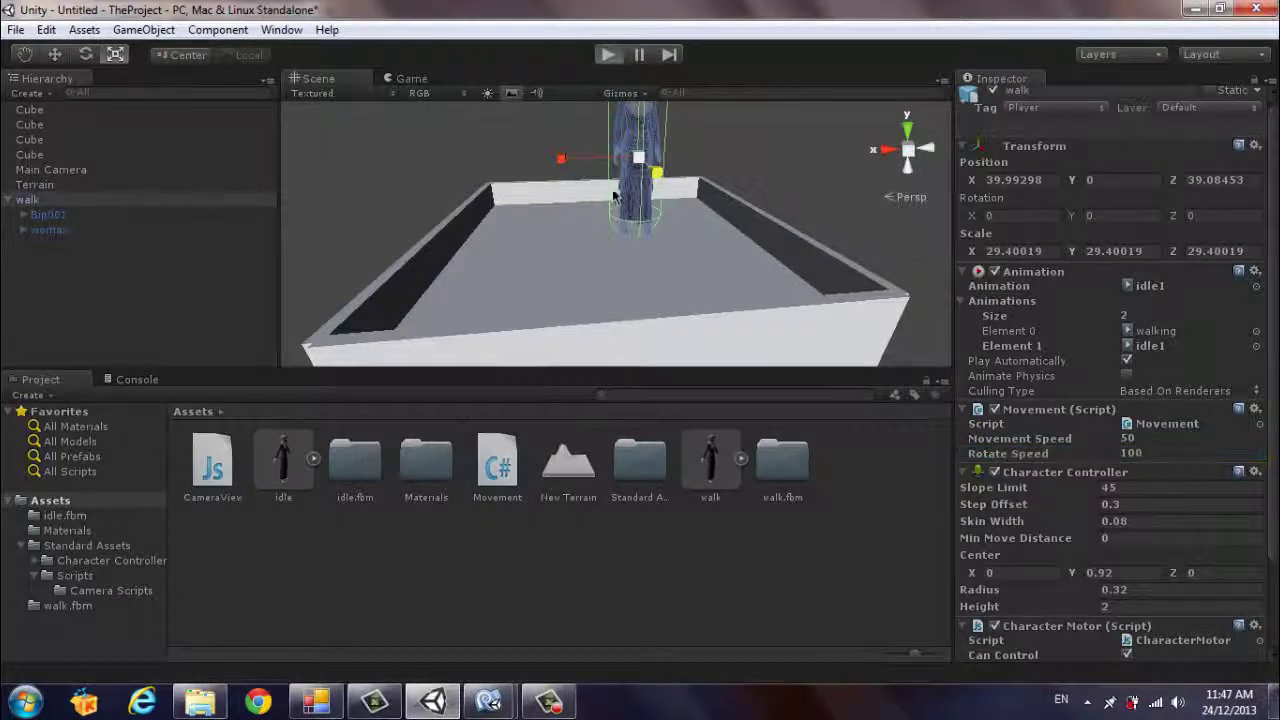
key("Up")
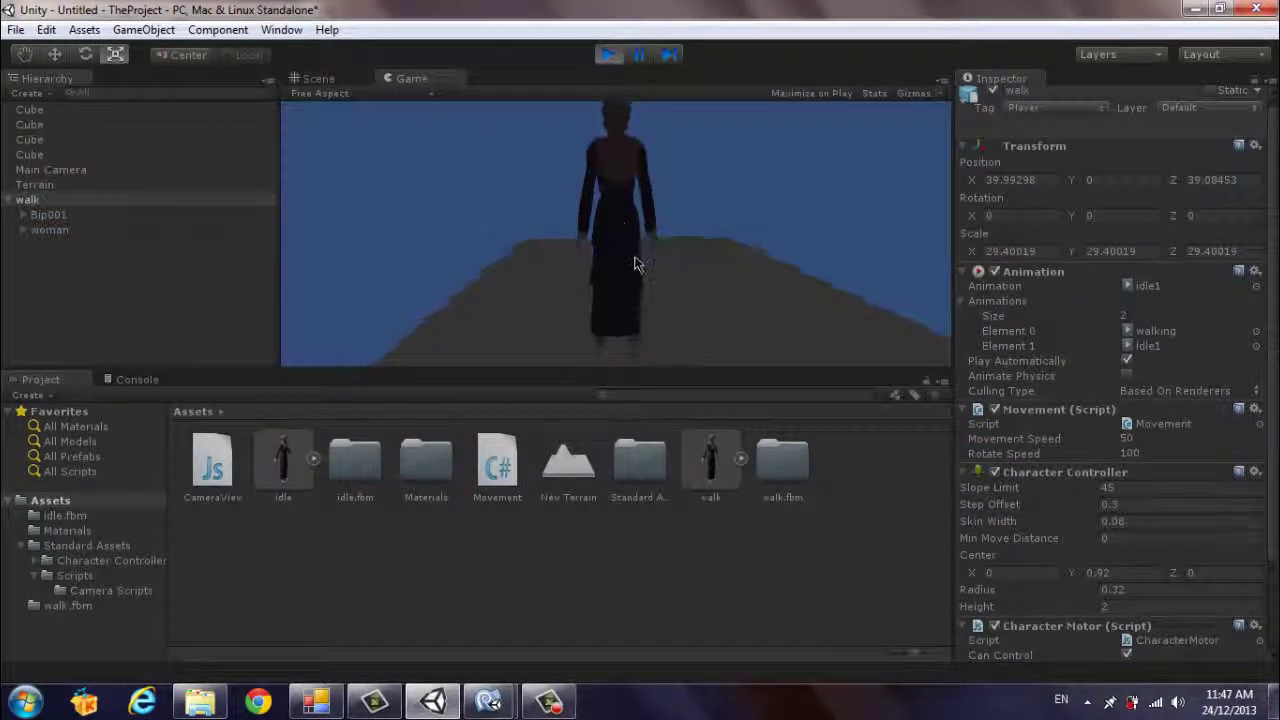
key("Right")
key("Up")
key("Right")
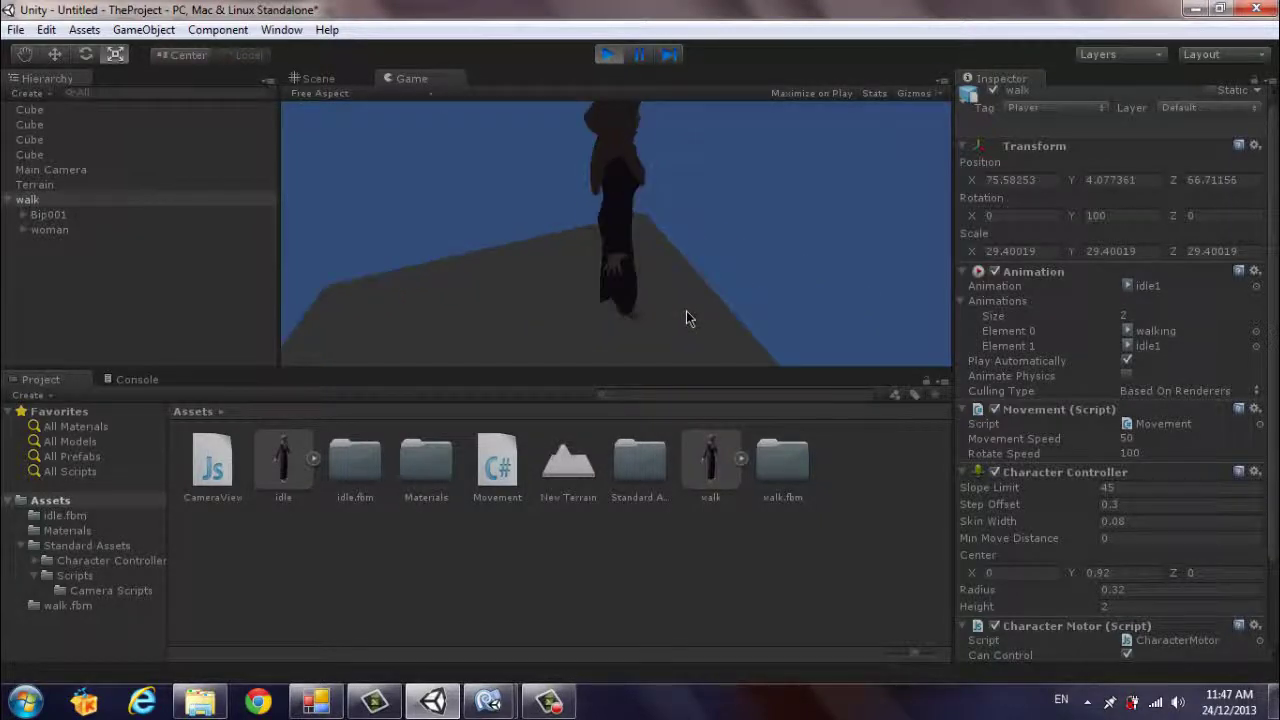
key("Up")
key("Right")
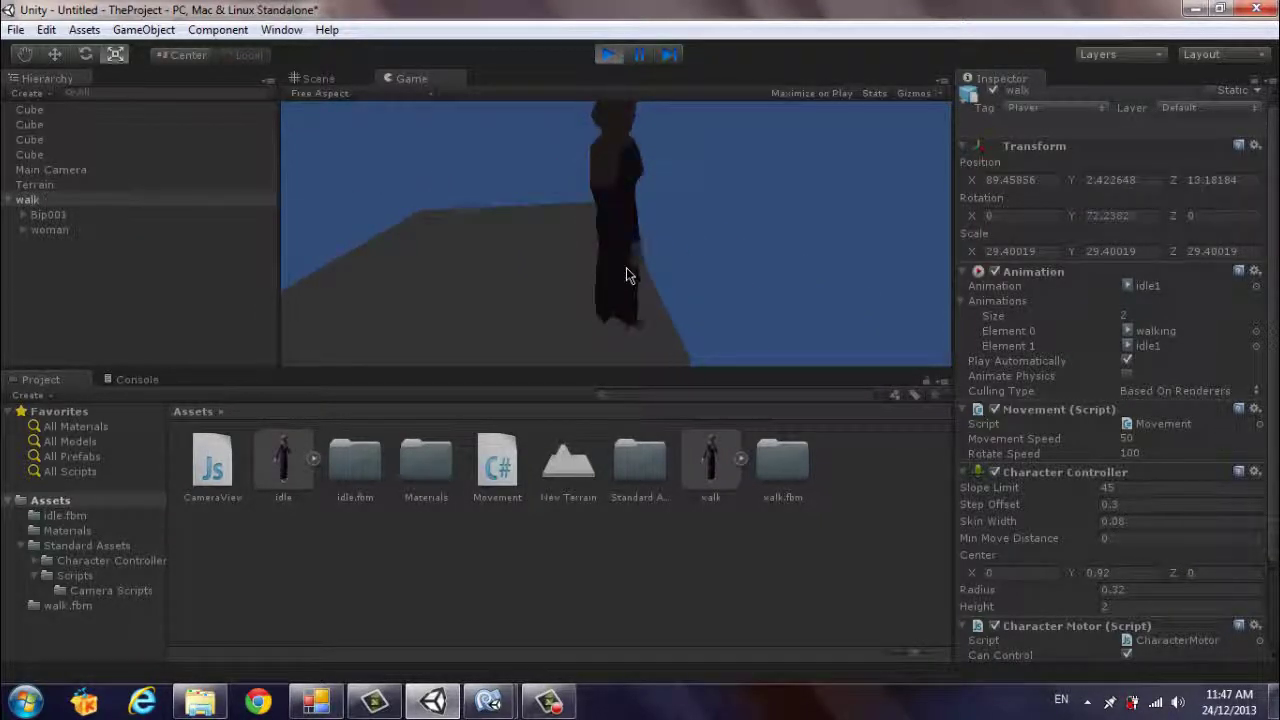
key("Up")
key("Left")
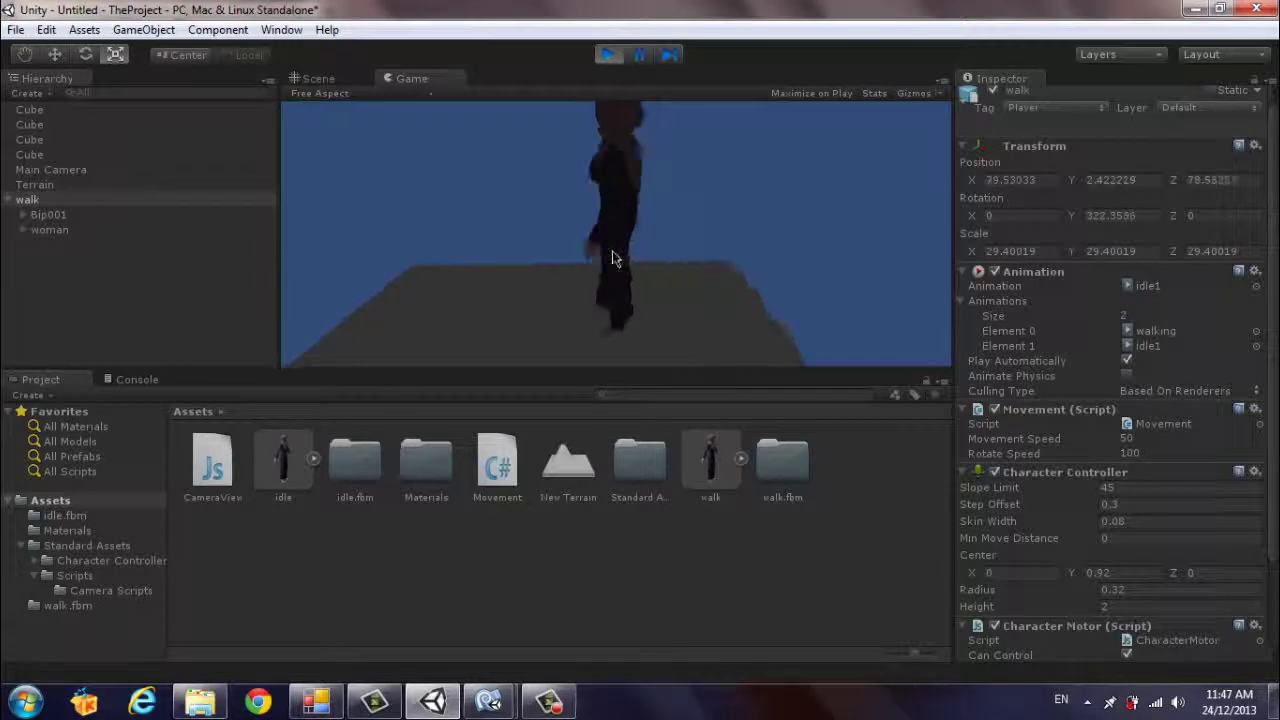
key("Up")
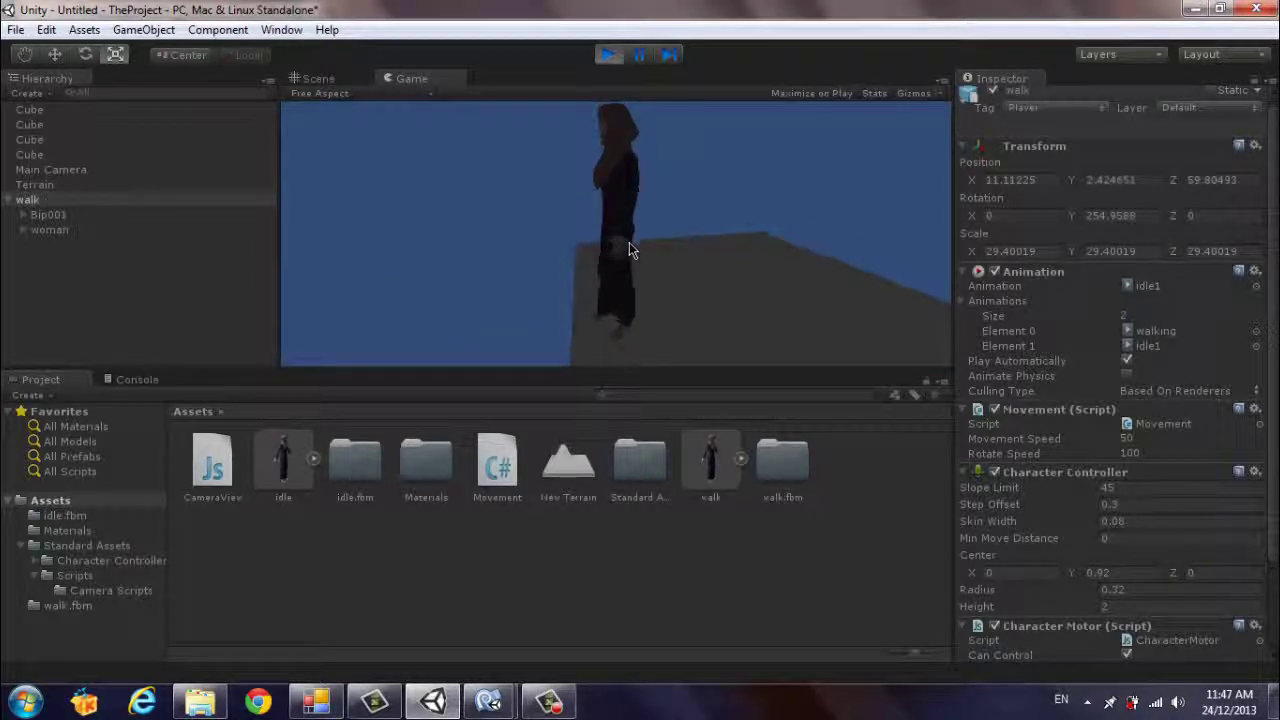
key("Up")
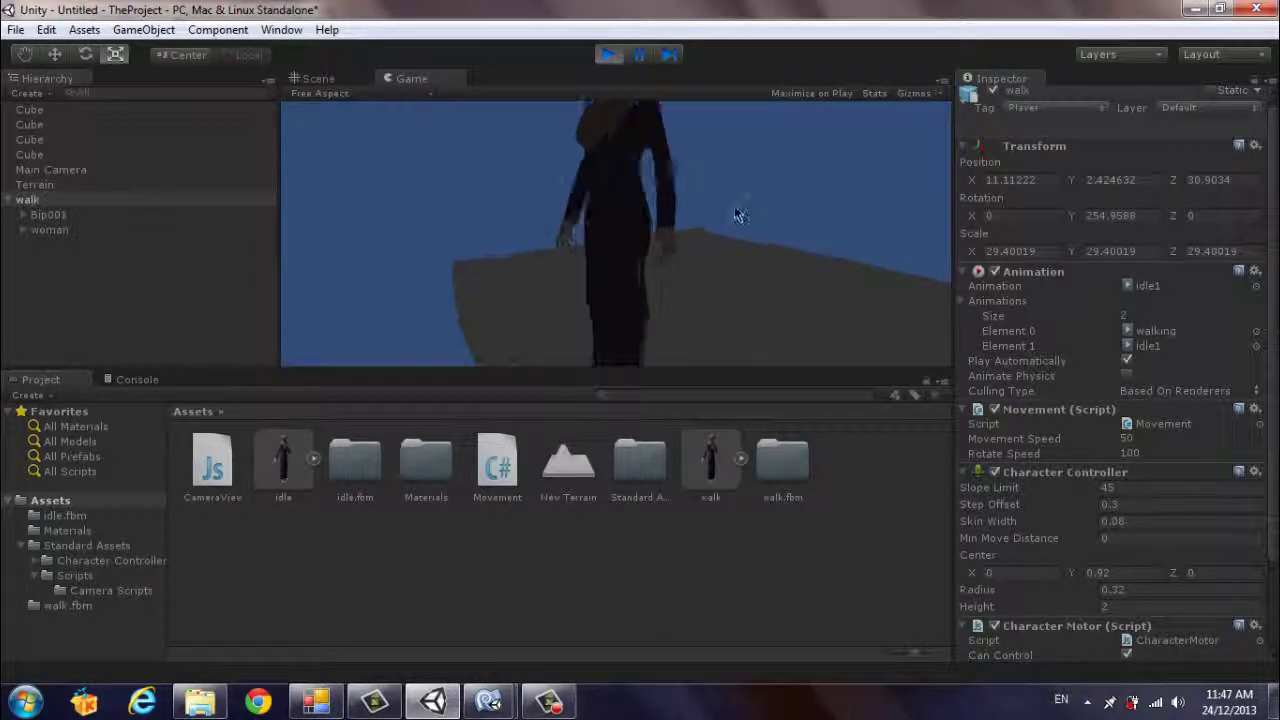
left_click(608, 54)
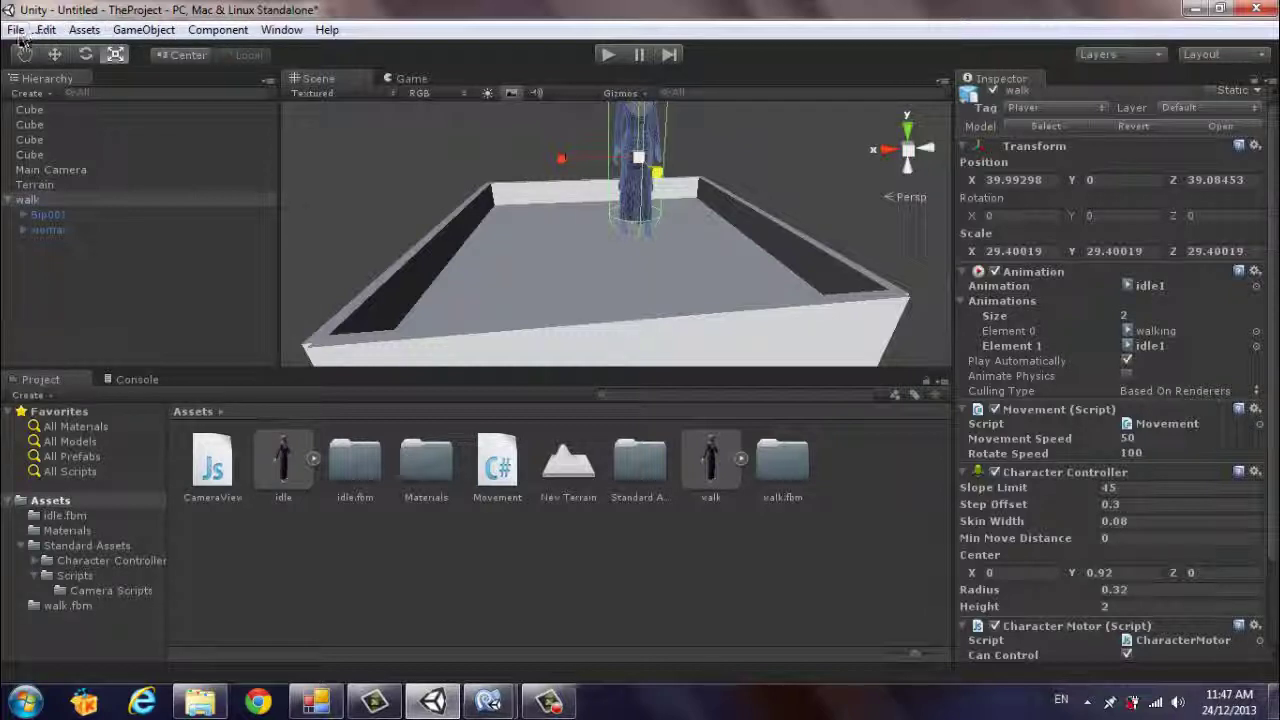
Step: Add a Directional Light to the scene from the Hierarchy's Create menu
left_click(60, 298)
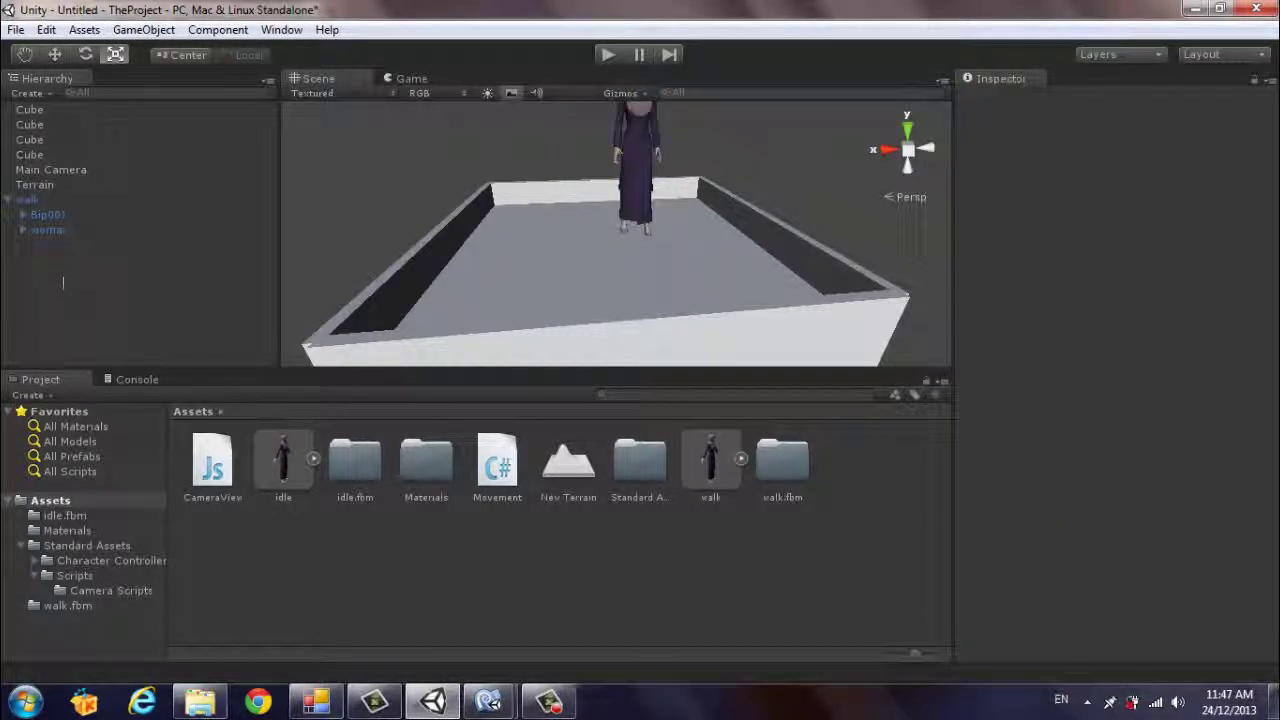
left_click(36, 91)
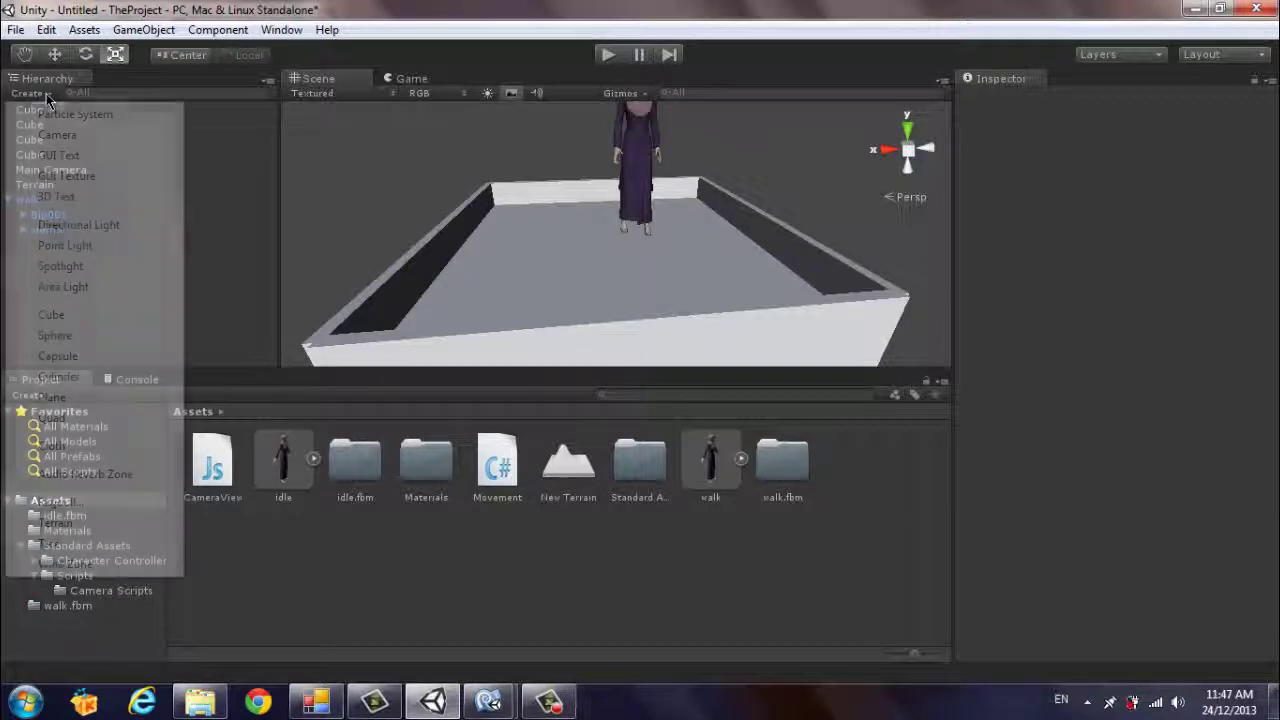
left_click(80, 230)
middle_click_drag(707, 258, 714, 300)
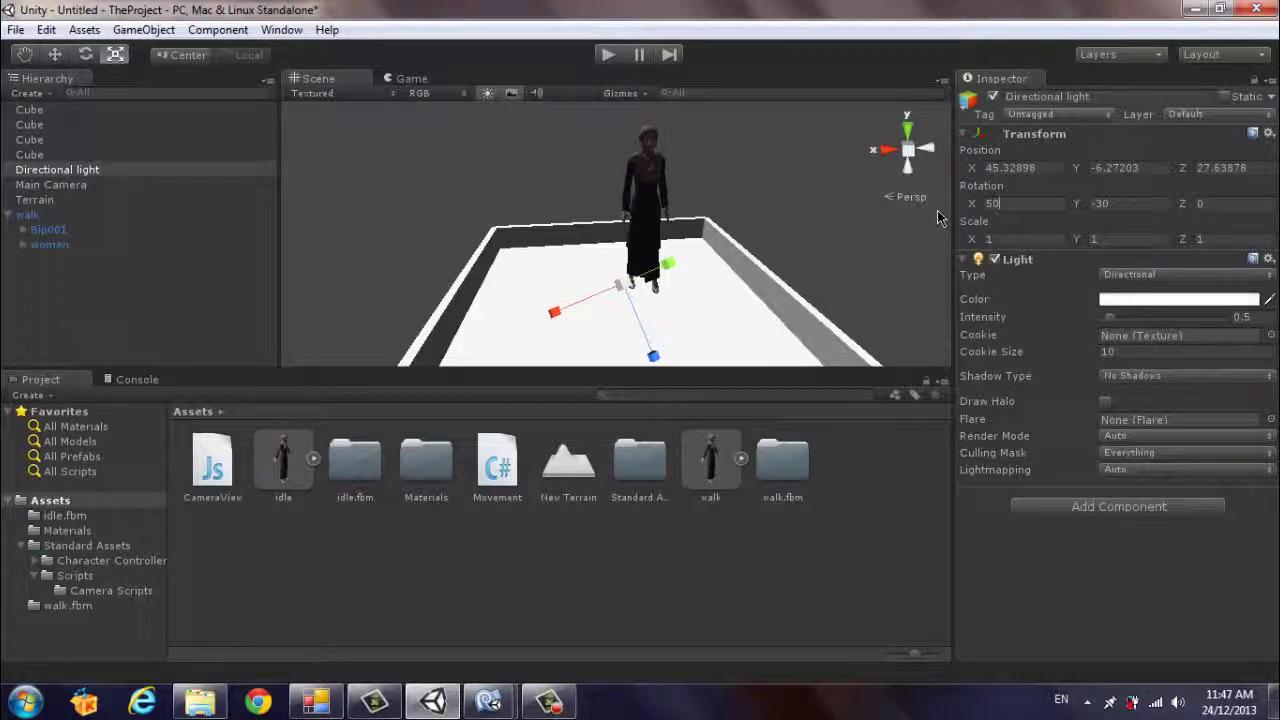
key("ctrl+z")
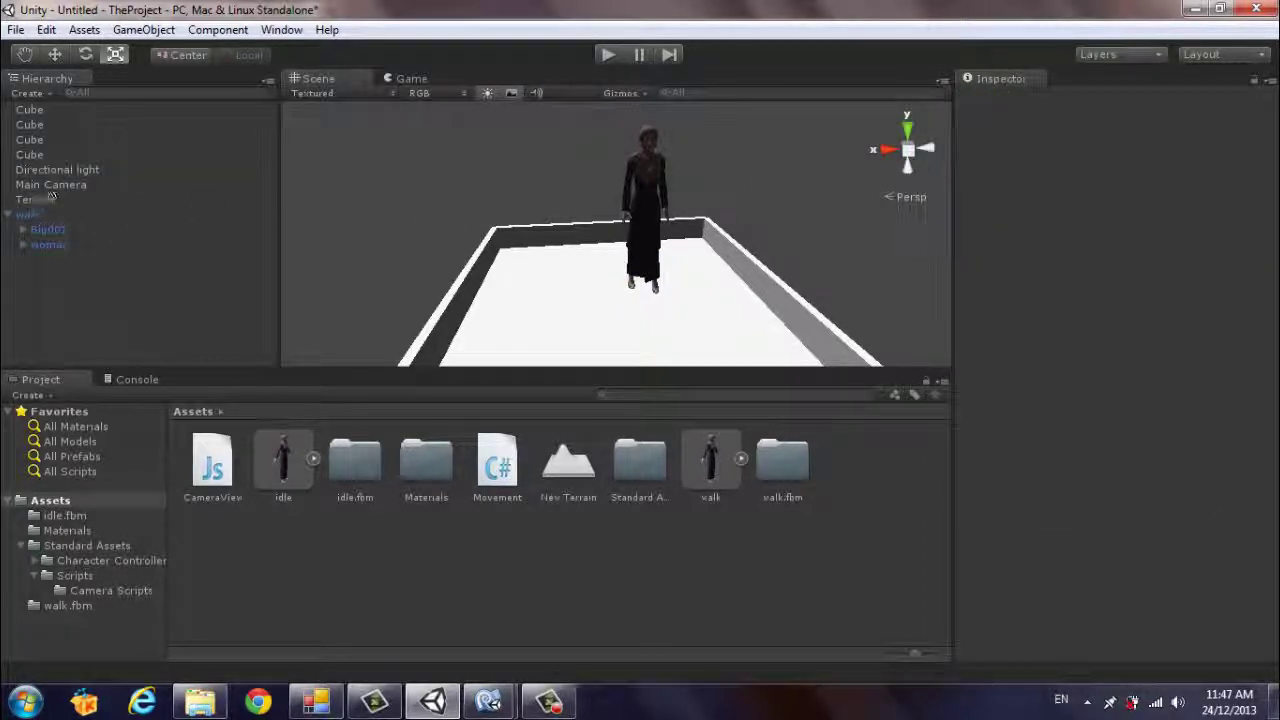
Step: Rotate the Directional light to X 90, Y 90, Z 0
left_click(55, 170)
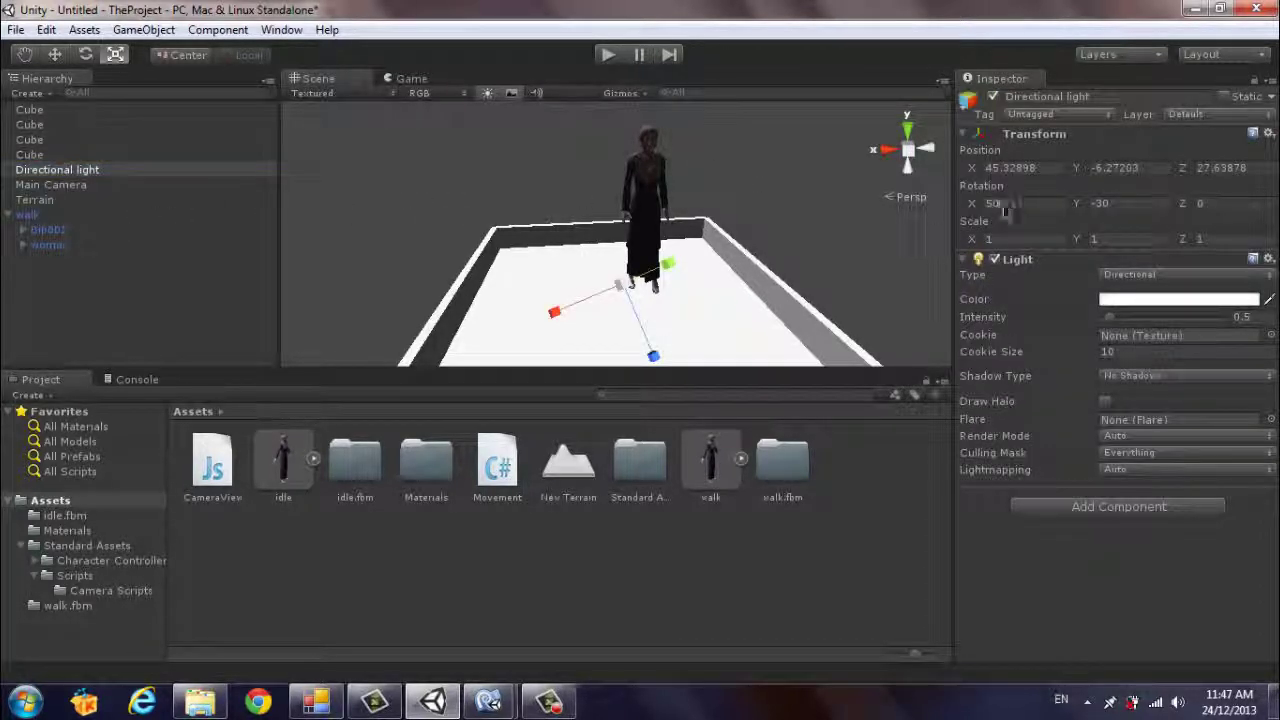
left_click_drag(972, 205, 975, 212)
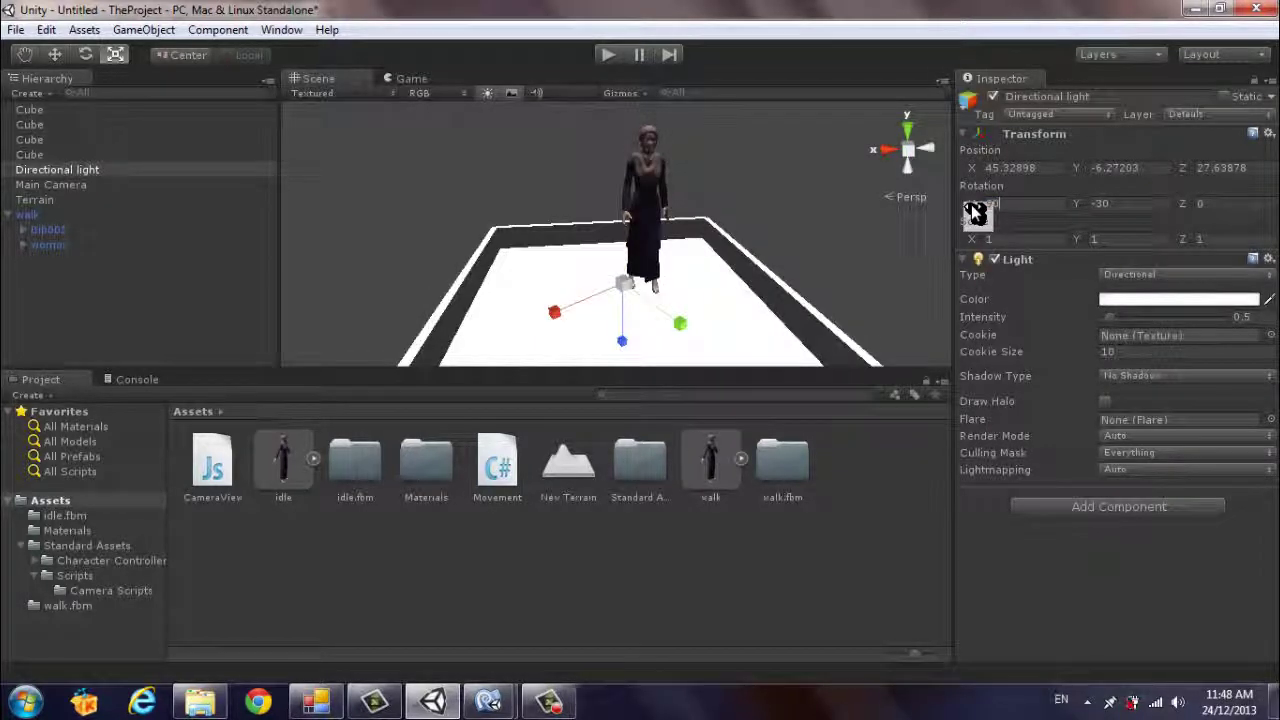
left_click(1137, 204)
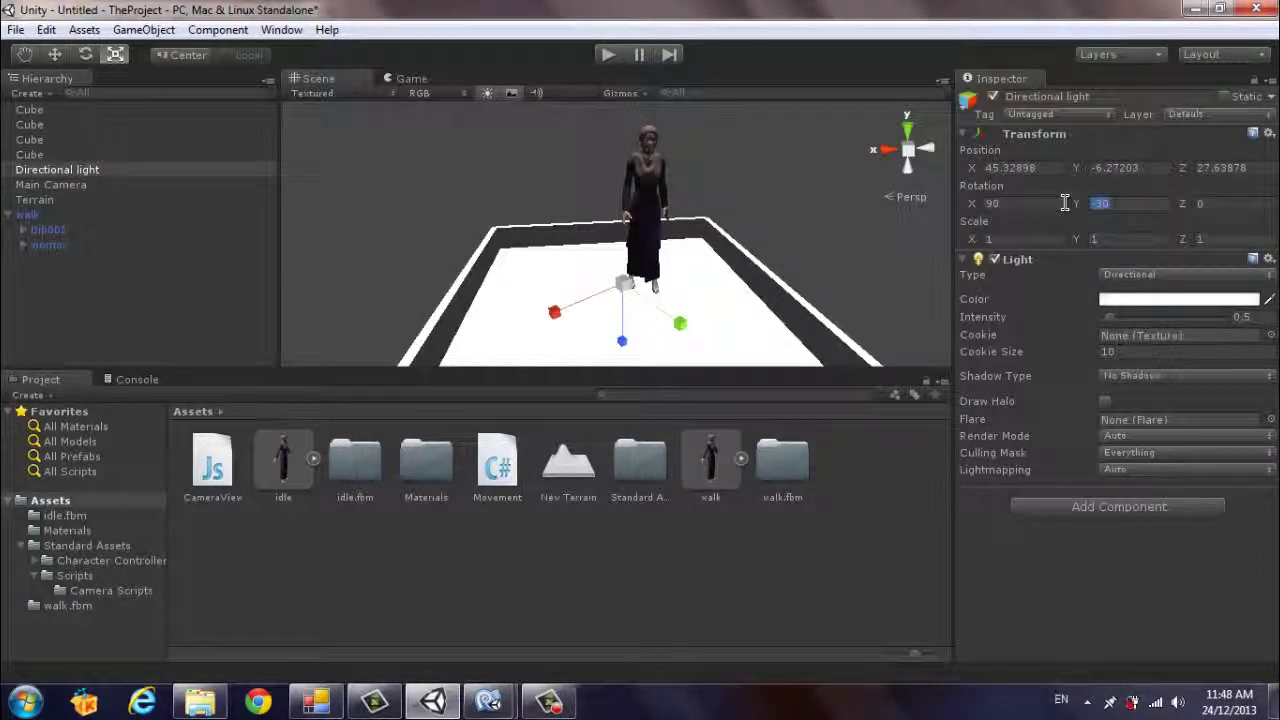
type("90")
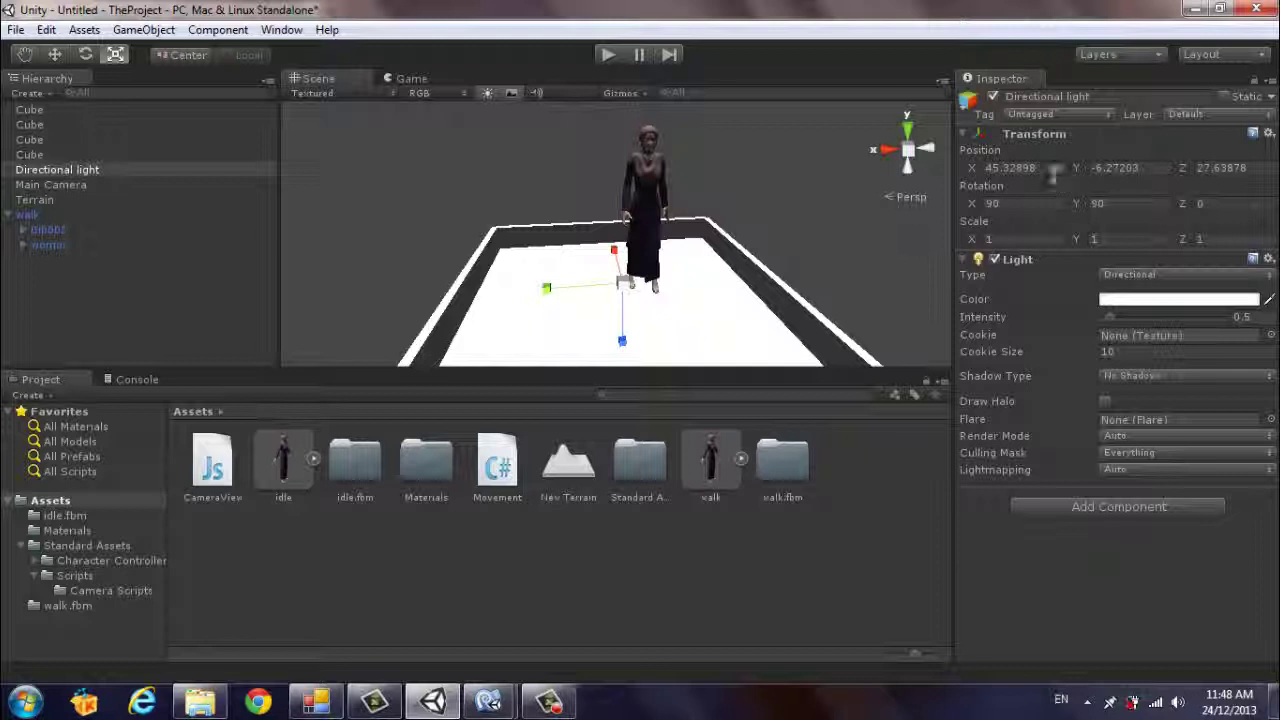
Step: Switch to a top-down scene view and zero the light's position
left_click(907, 168)
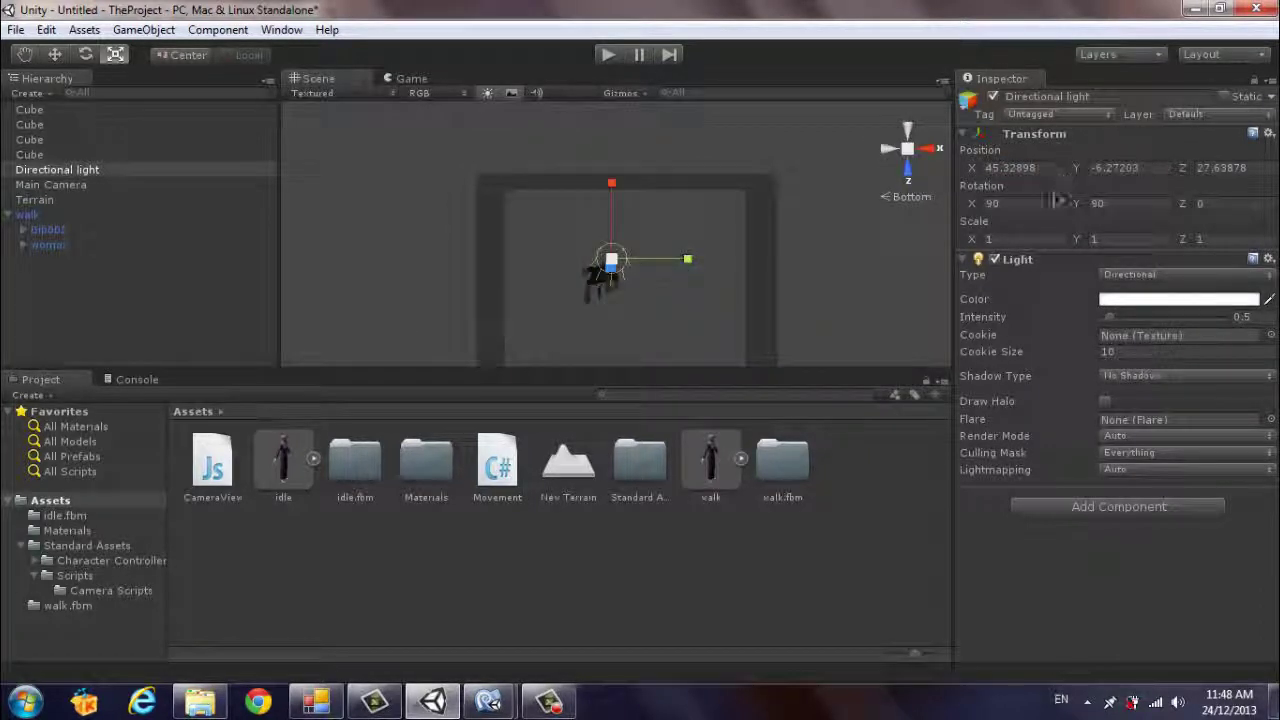
mouse_move(777, 269)
left_mouse_down("alt")
mouse_move(786, 290)
mouse_move(840, 250)
left_mouse_up("alt")
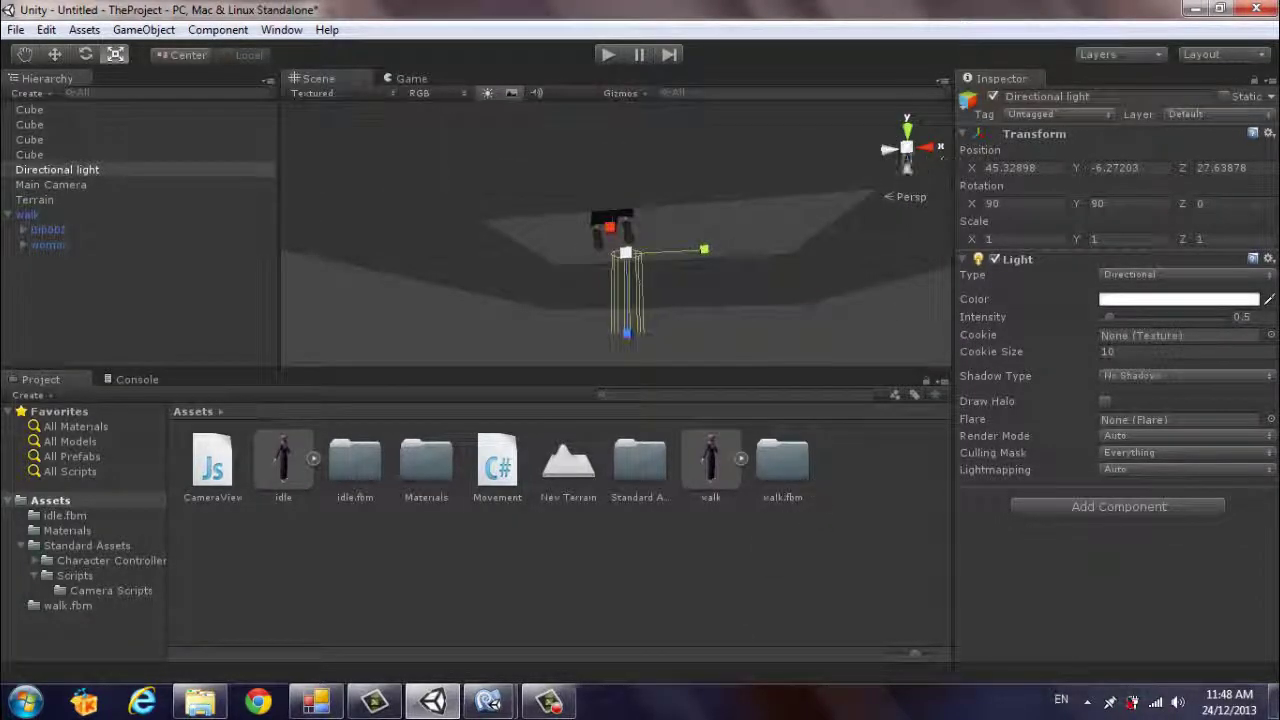
right_click(906, 151)
left_click(946, 205)
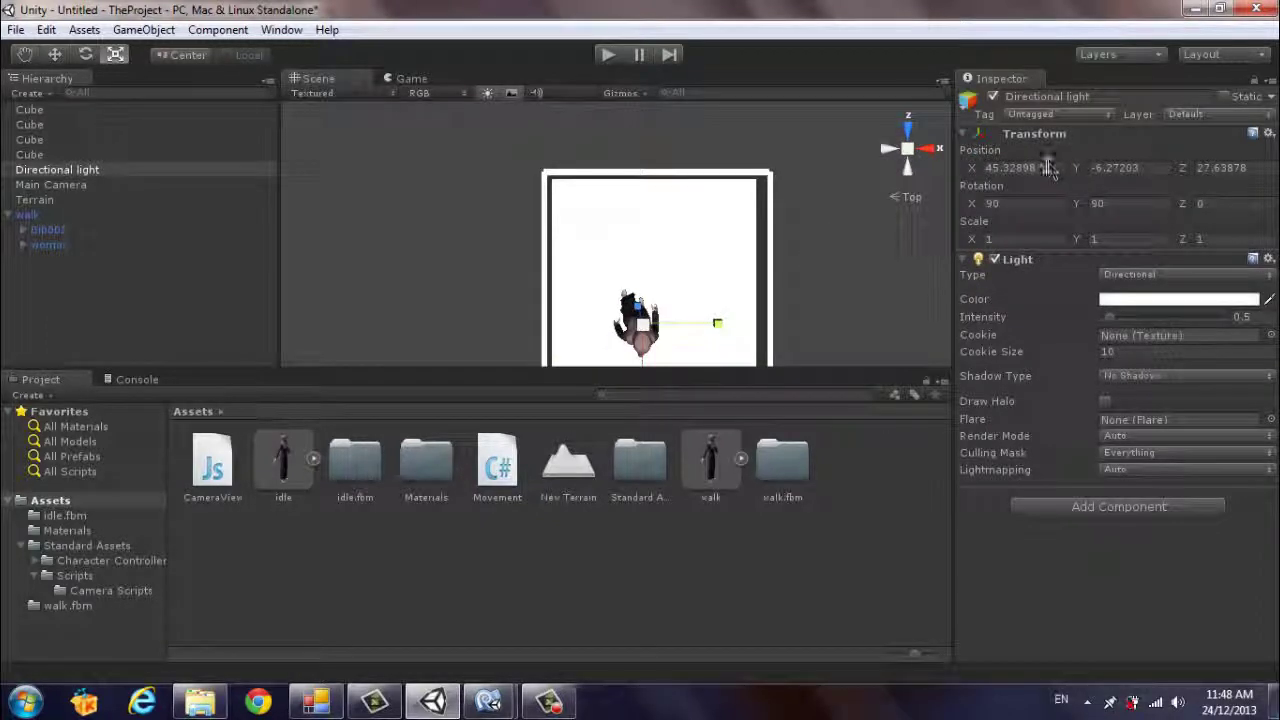
left_click(1047, 168)
type("0")
key("Tab")
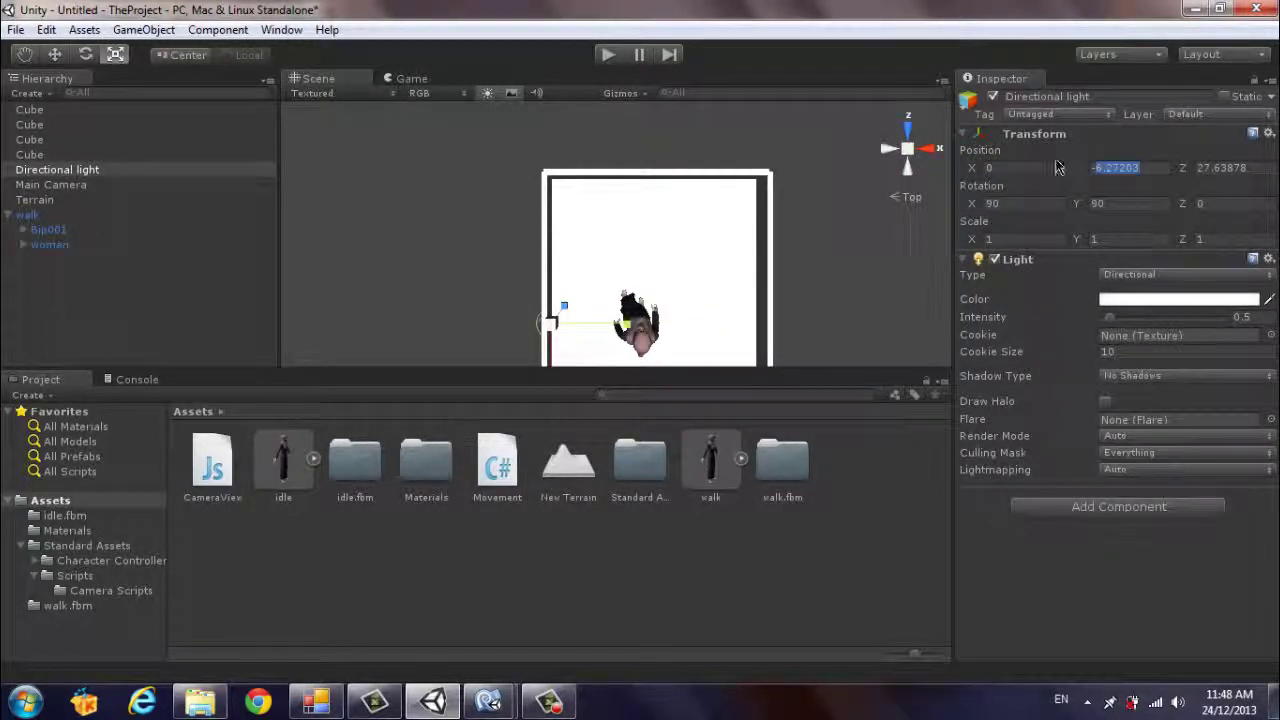
type("0")
key("Tab")
type("0")
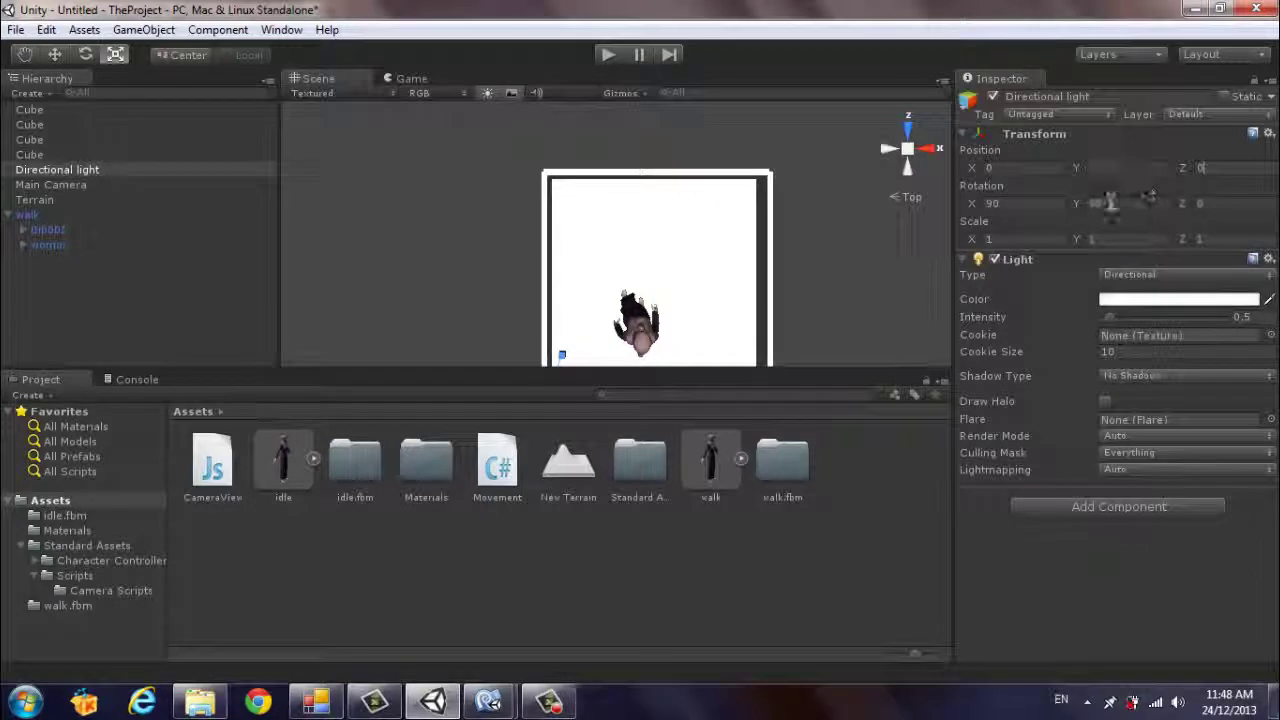
type("w")
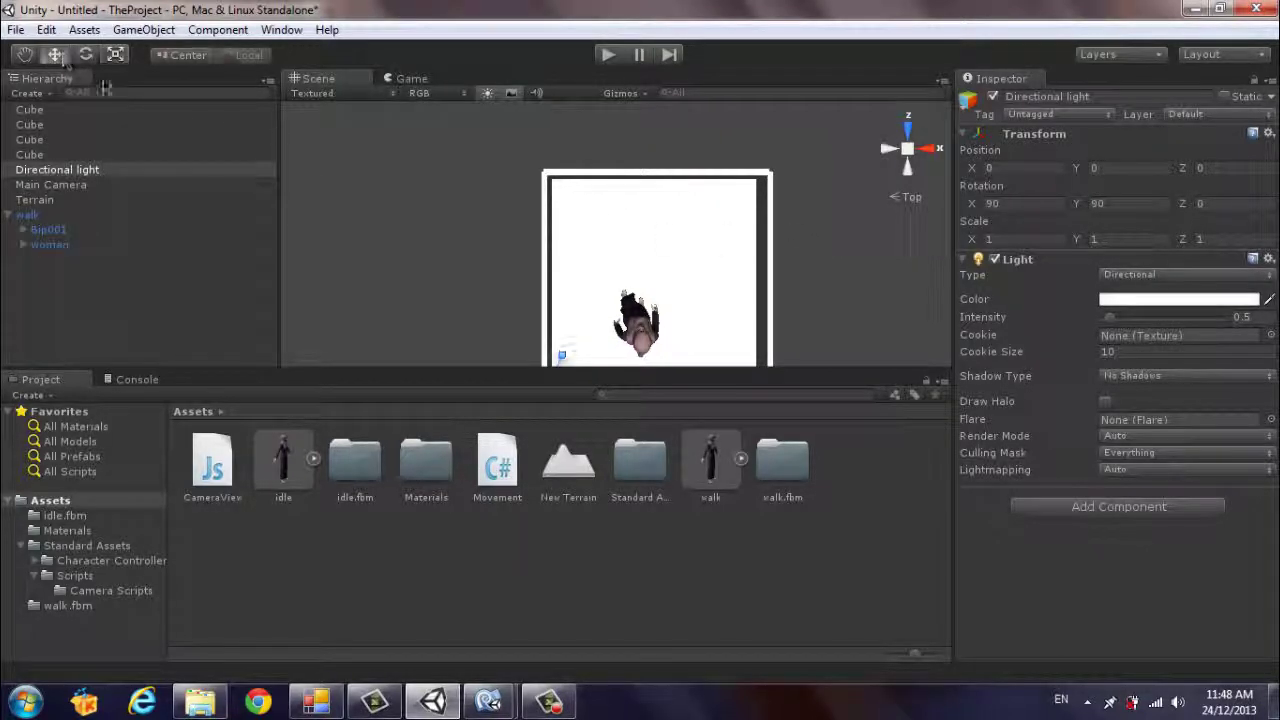
Step: Move the light along X and Z until it sits over the character
middle_click_drag(641, 365, 657, 317)
left_click_drag(642, 336, 748, 326)
middle_click_drag(748, 326, 745, 285)
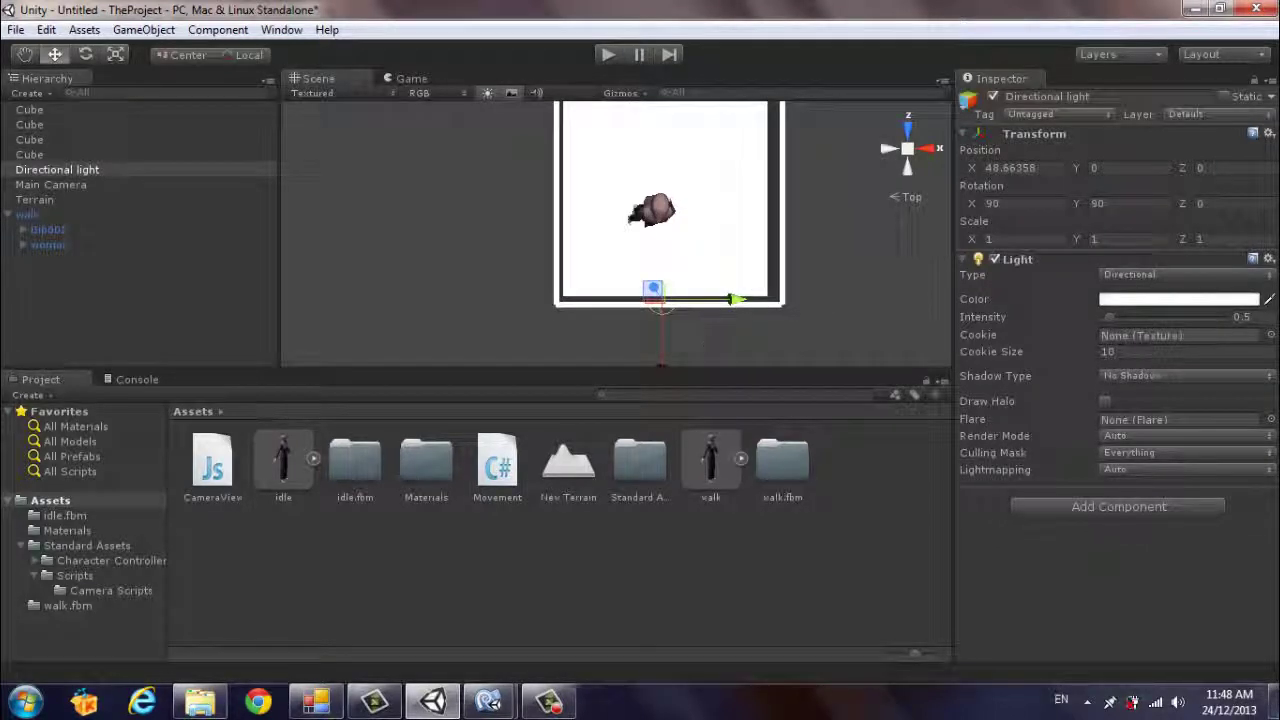
left_click_drag(700, 238, 693, 250)
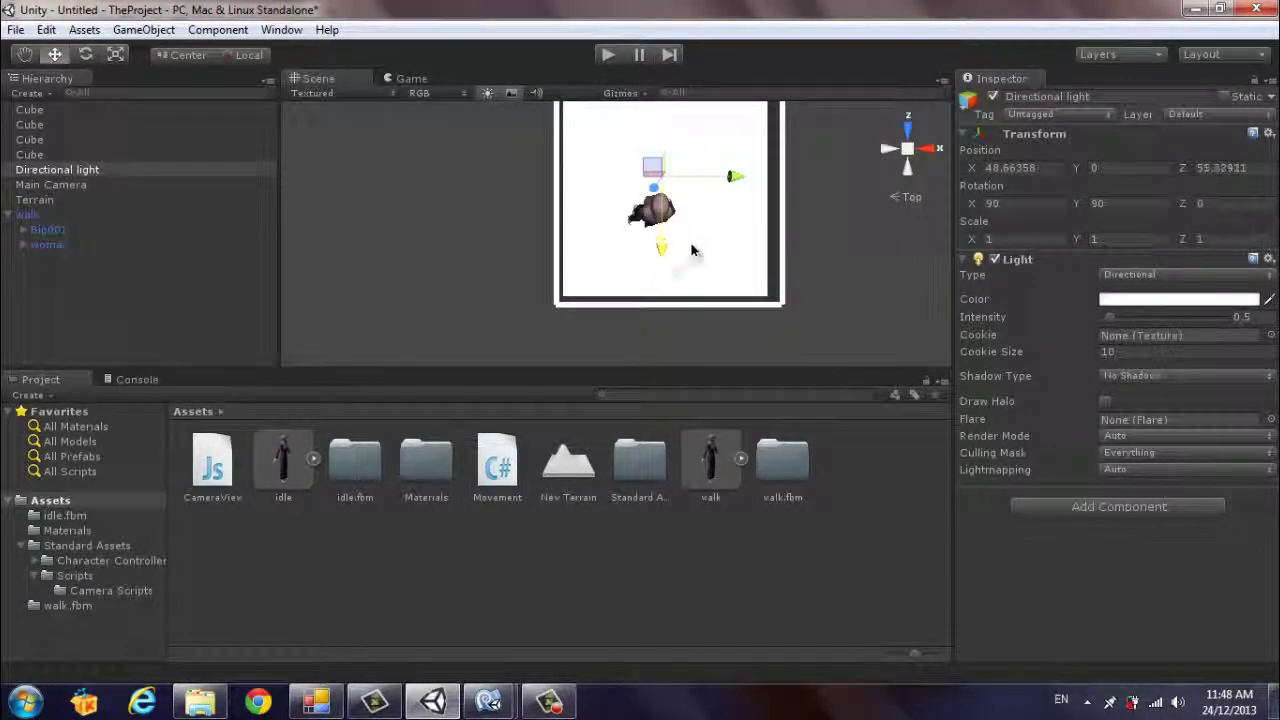
Step: From the front view, raise the light high above the character to about Y 74.75
right_click(907, 148)
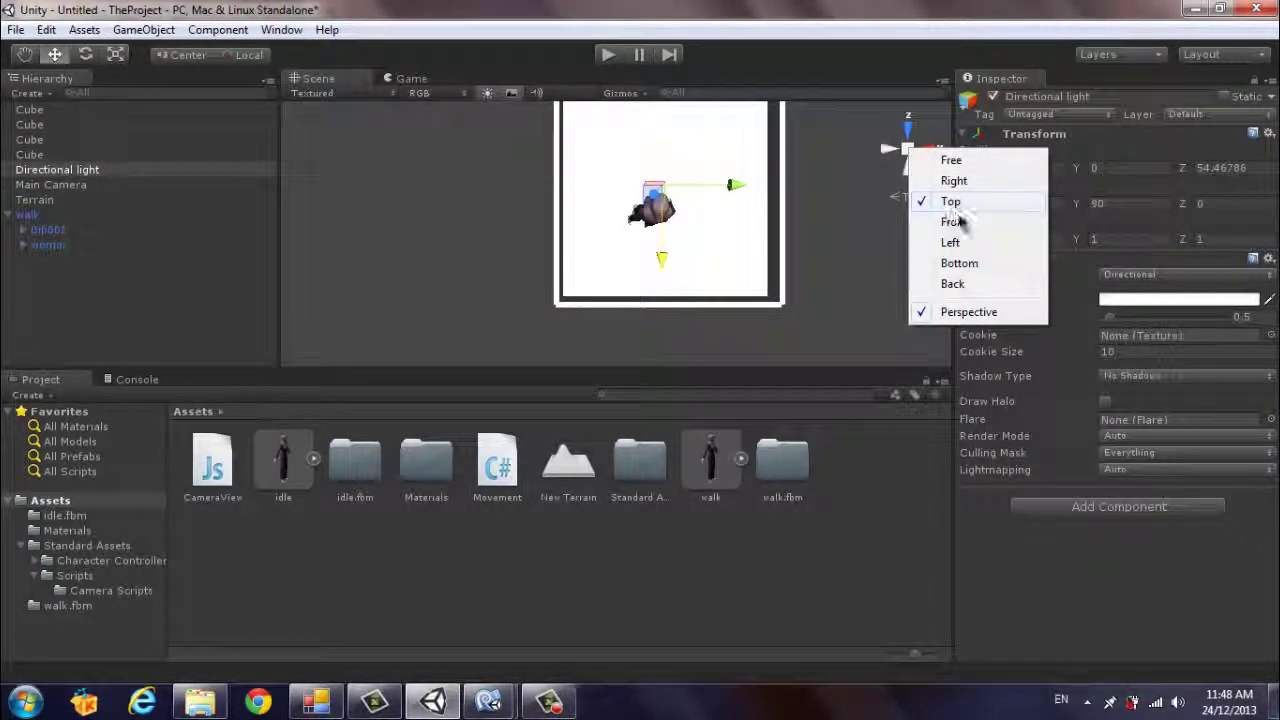
left_click(953, 224)
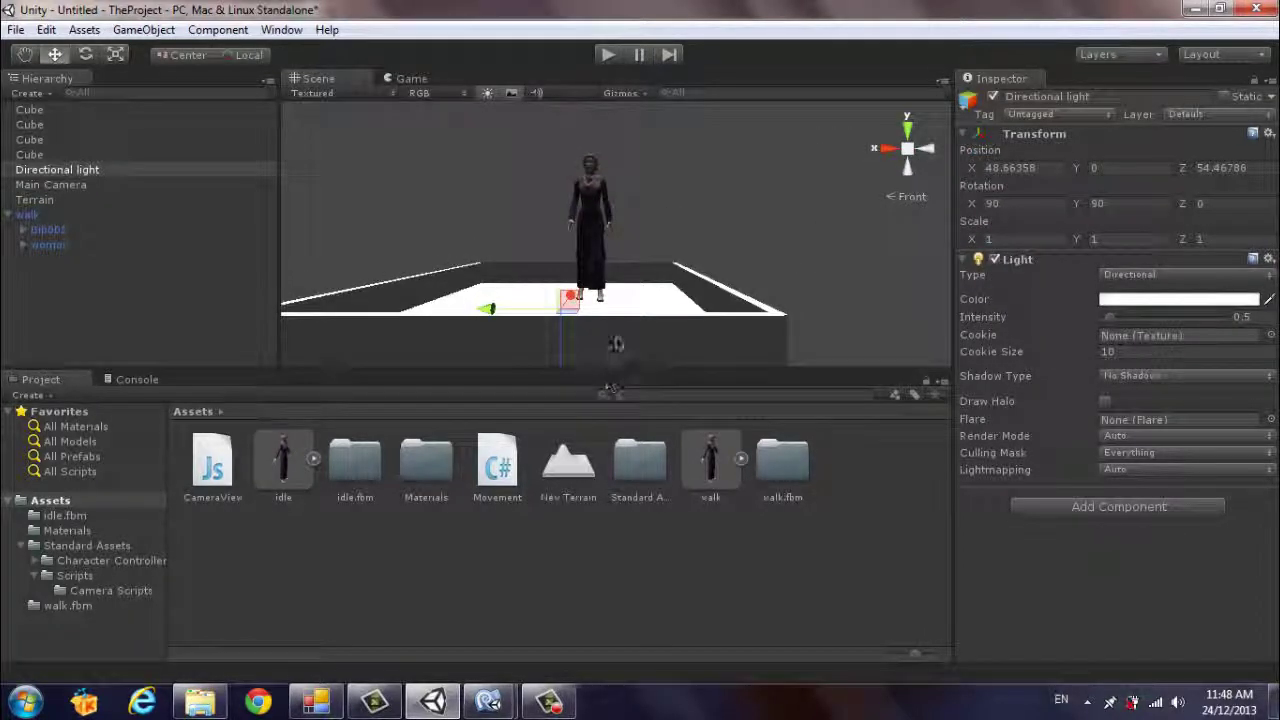
key("f")
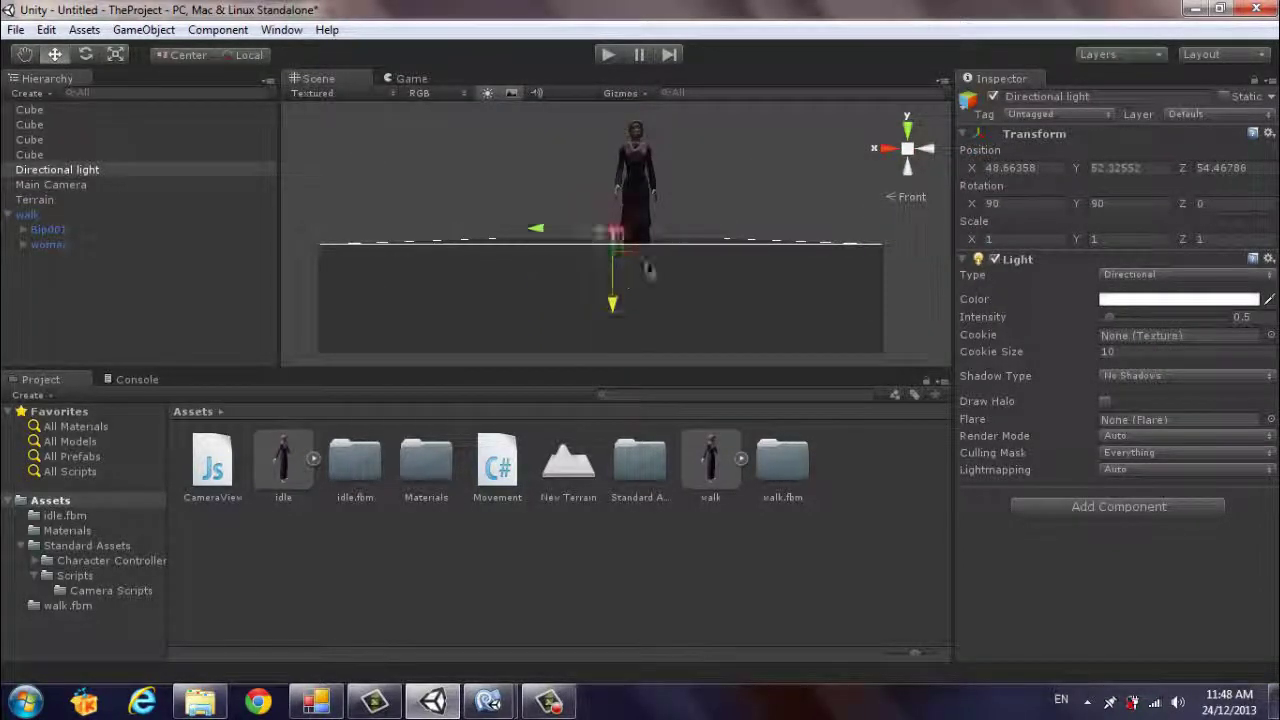
scroll(663, 132, "down", 3)
left_click_drag(615, 160, 622, 207)
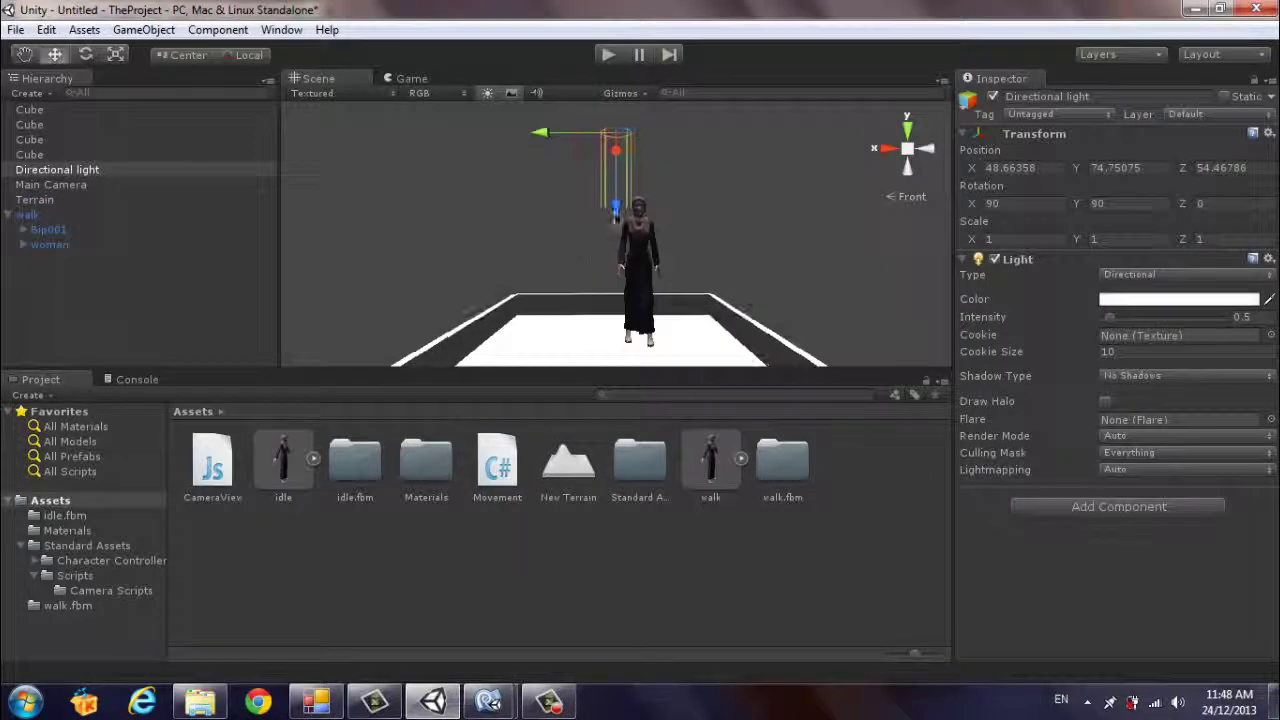
Step: Play the game, turn the lit character, and maximize the Game view to inspect it
left_click(610, 55)
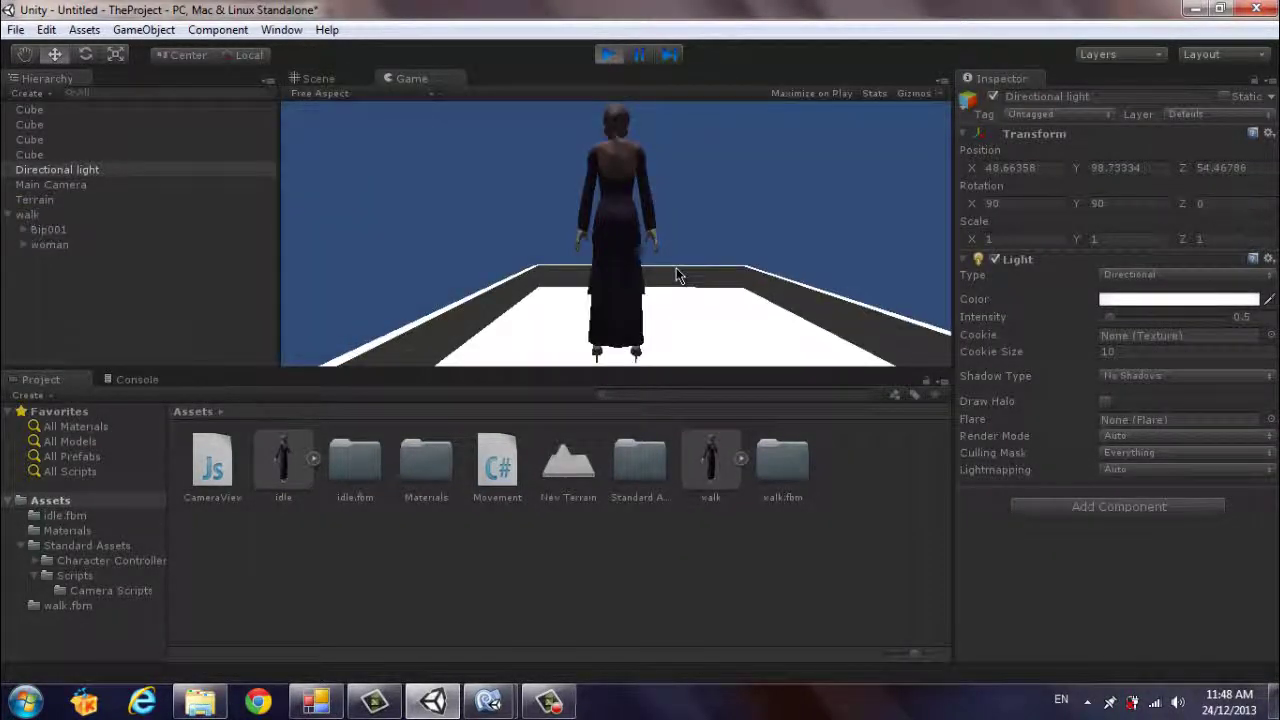
key("Left")
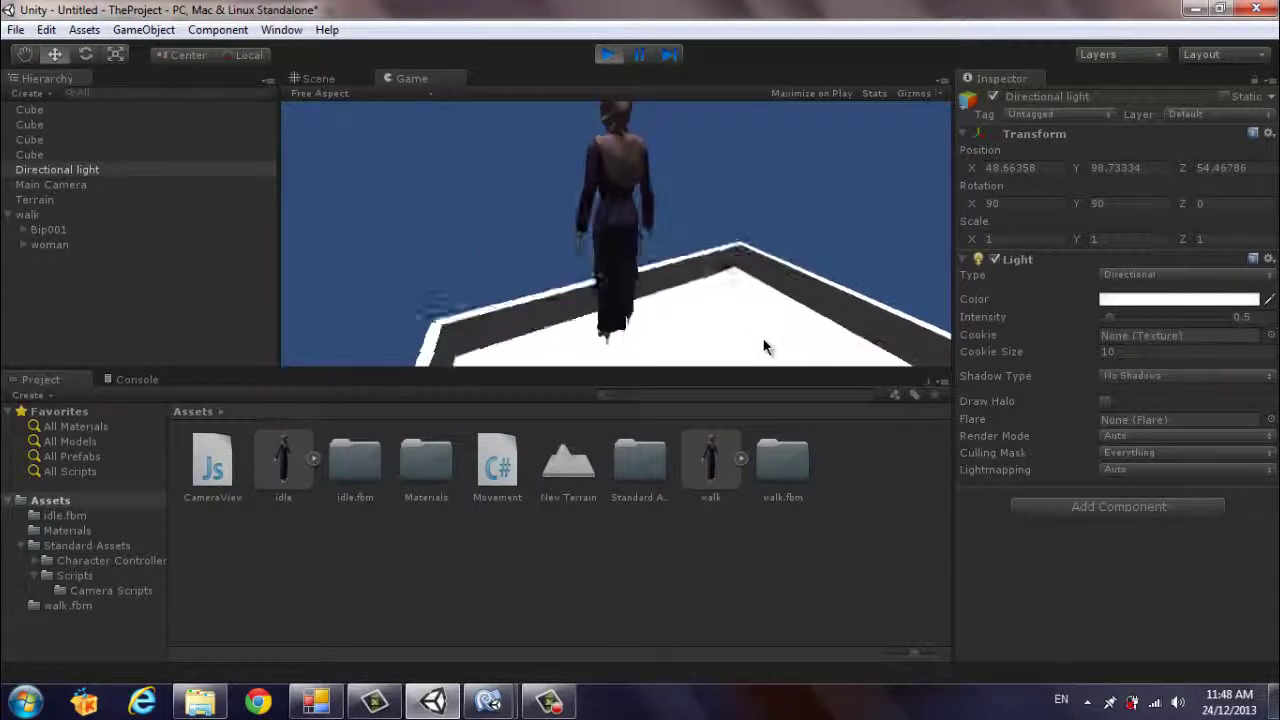
key("Left")
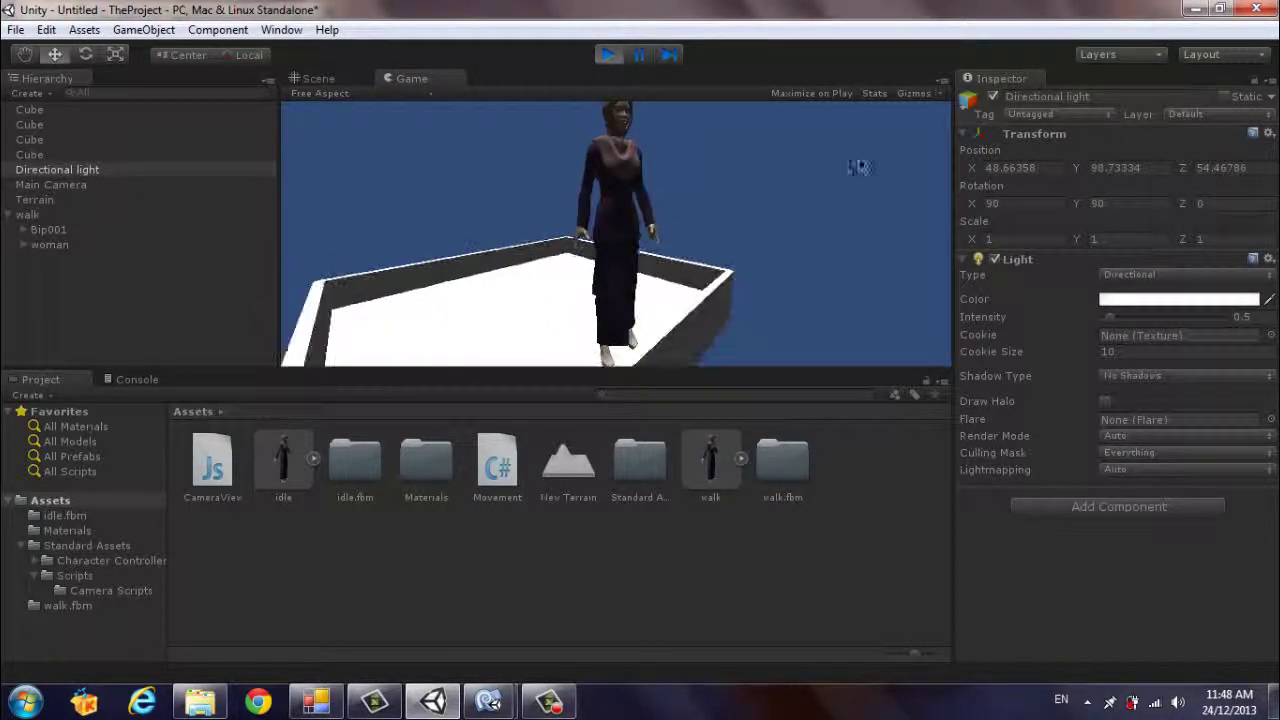
left_click(943, 81)
left_click(955, 101)
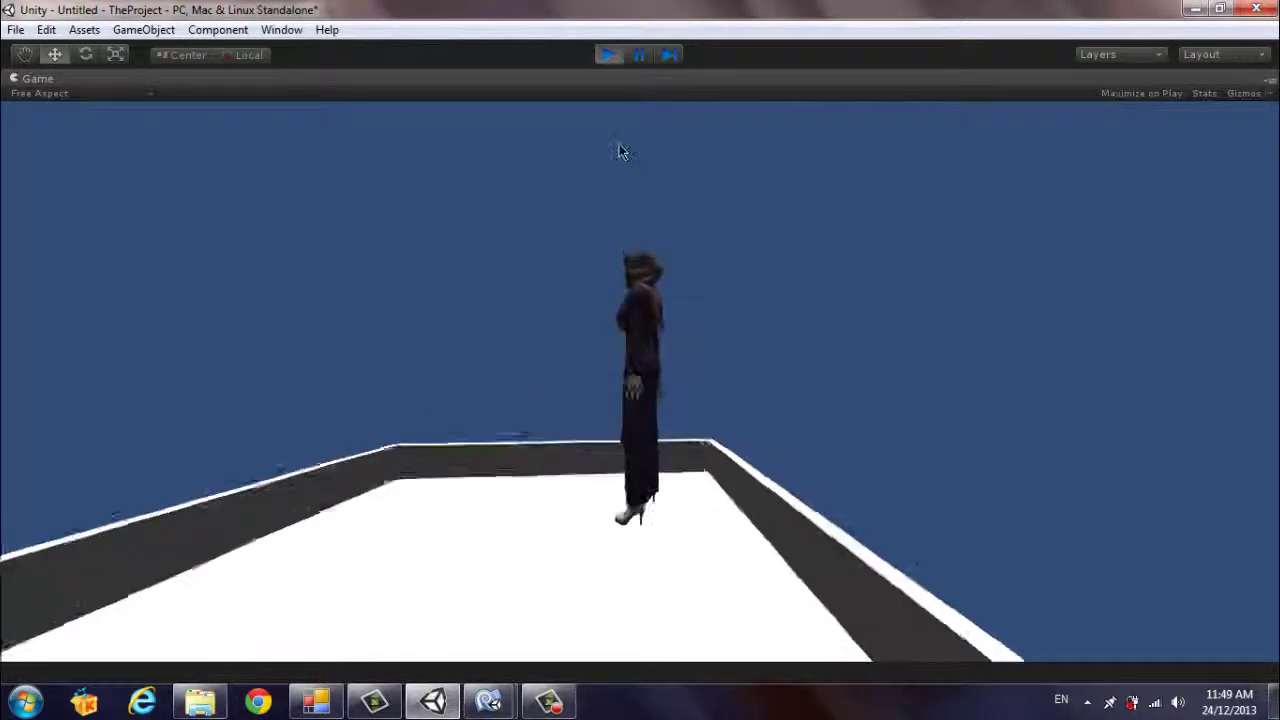
Step: Stop the game, set the walk character's Rotate Speed to 50, then select Main Camera
left_click(606, 58)
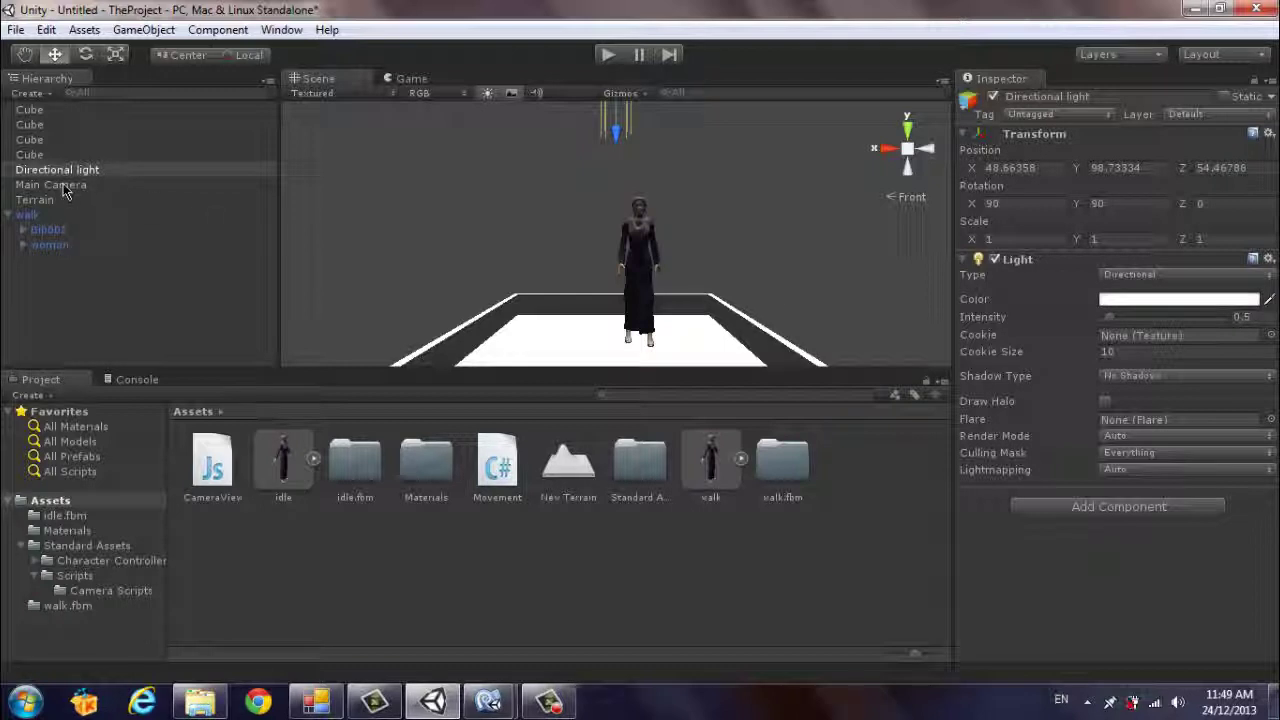
double_click(44, 218)
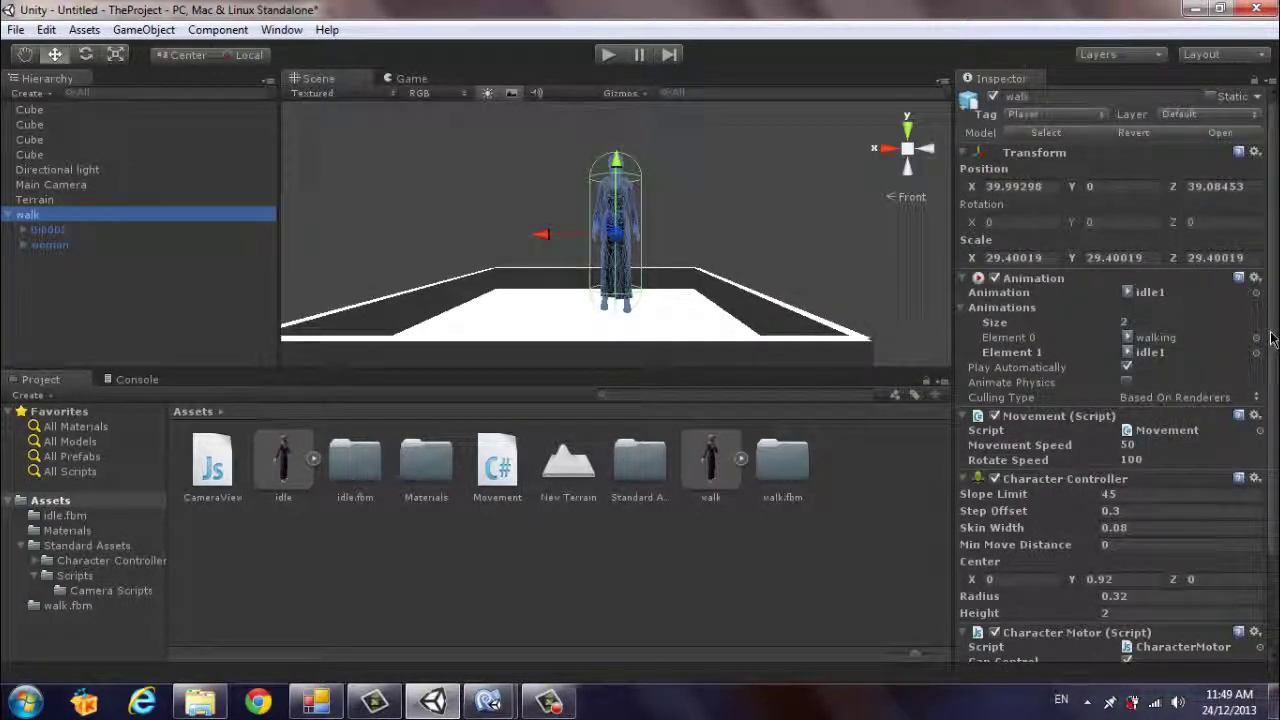
scroll(1236, 343, "down", 3)
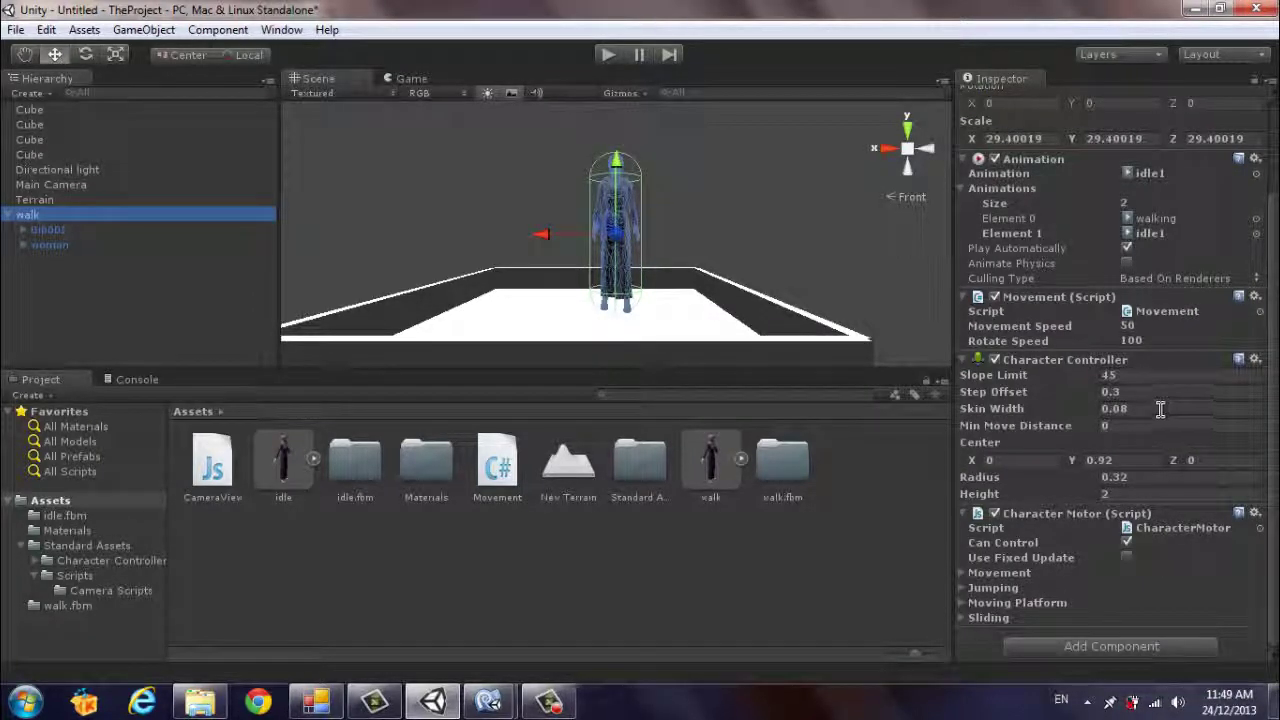
left_click(1147, 340)
type("50")
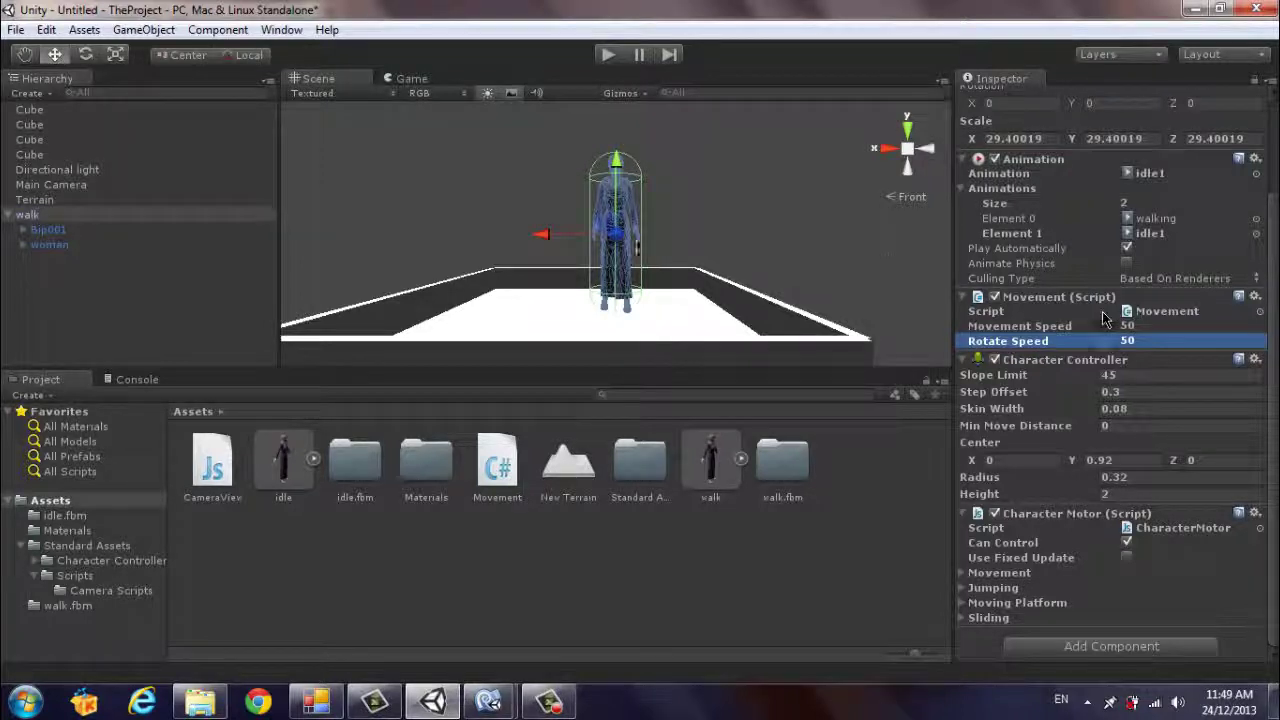
left_click(47, 185)
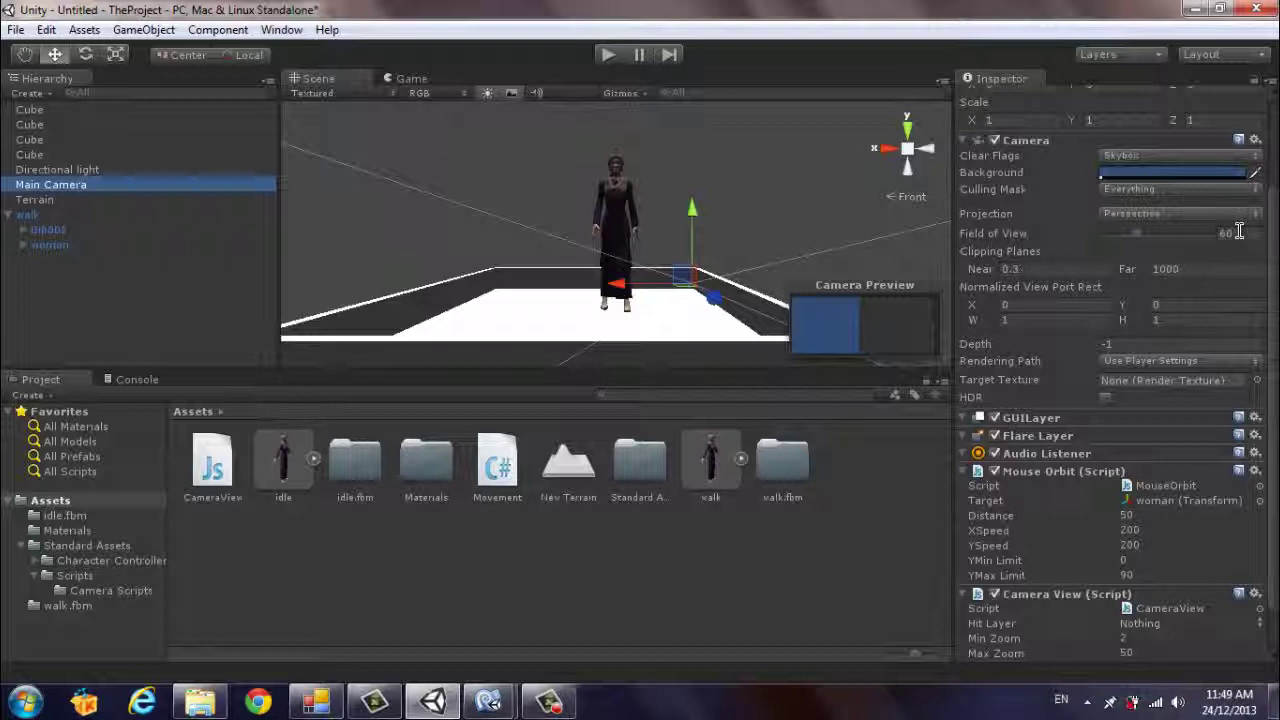
Step: Set the Main Camera's Field of View to 30 and test the scroll zoom in play mode
left_click(1205, 235)
type("30")
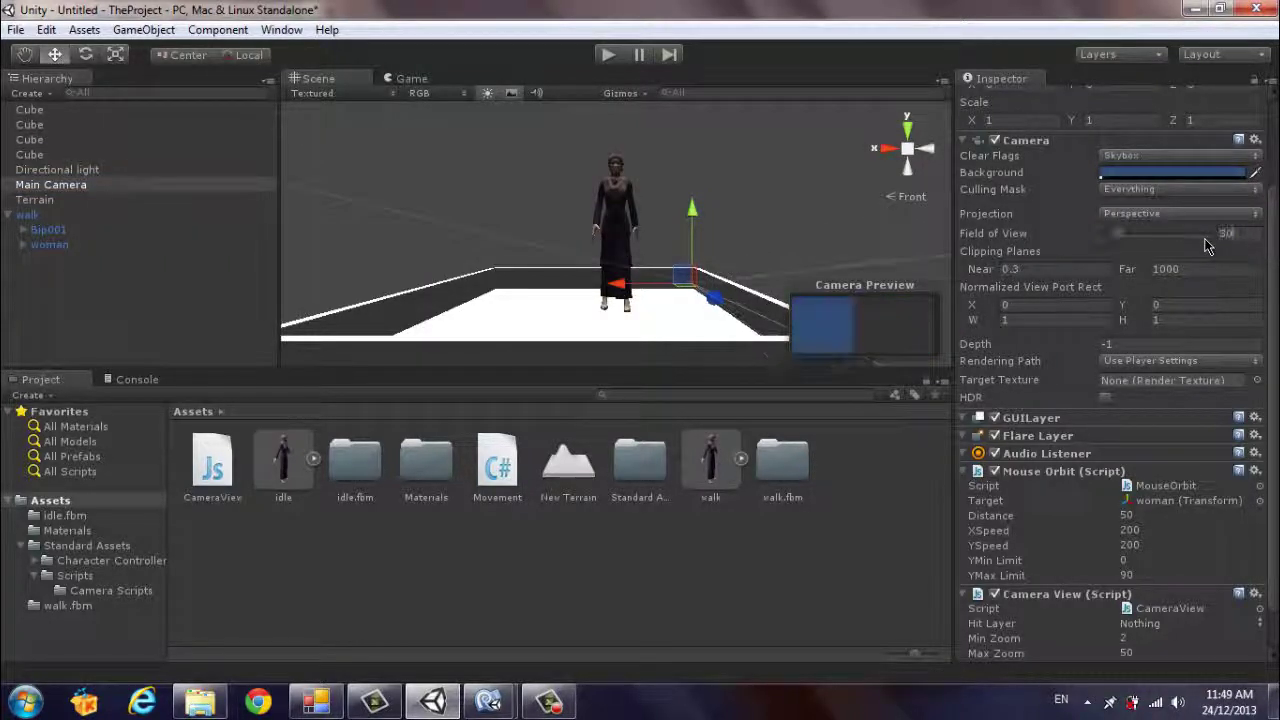
left_click(610, 54)
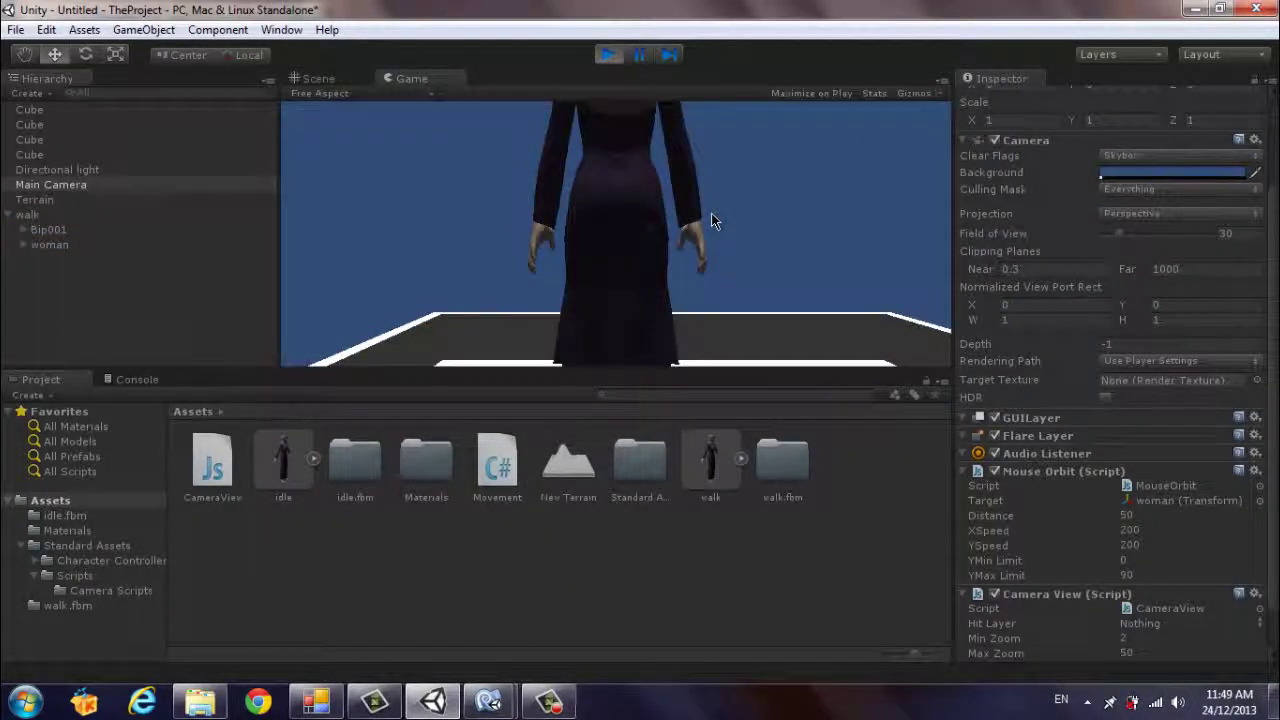
scroll(712, 220, "down", 5)
scroll(711, 213, "down", 4)
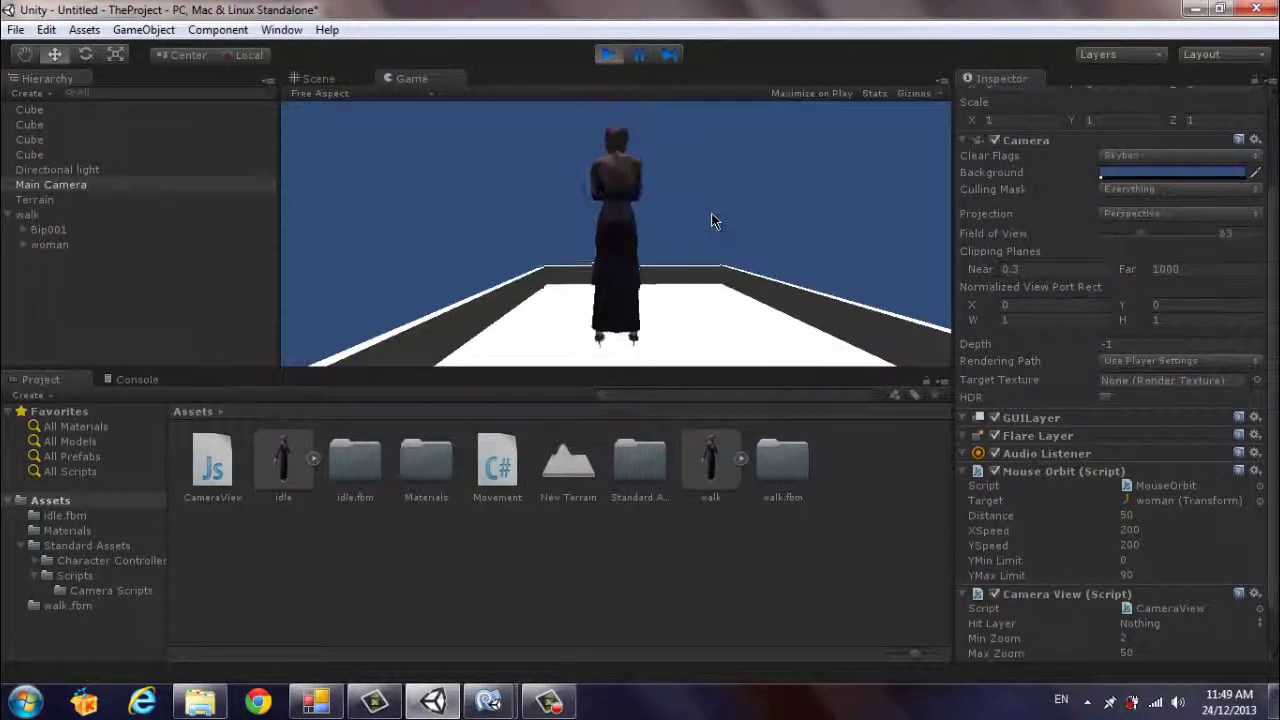
scroll(716, 240, "up", 2)
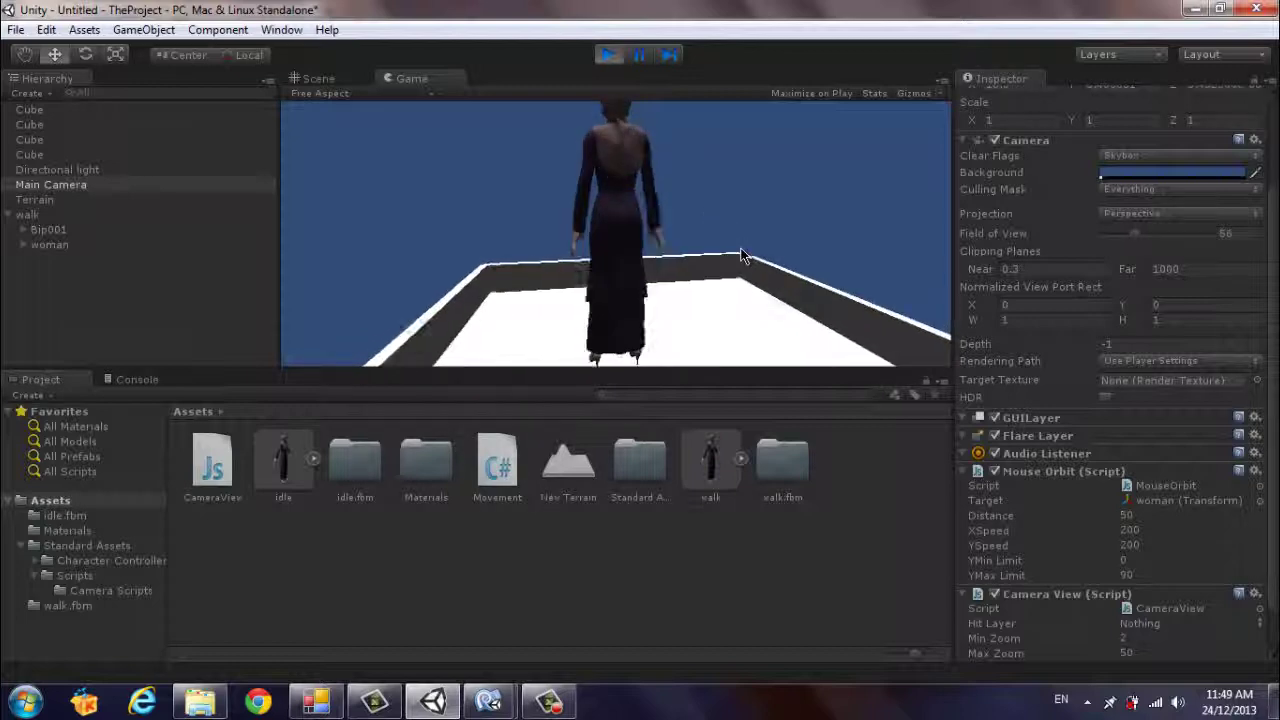
left_click(607, 57)
type("30")
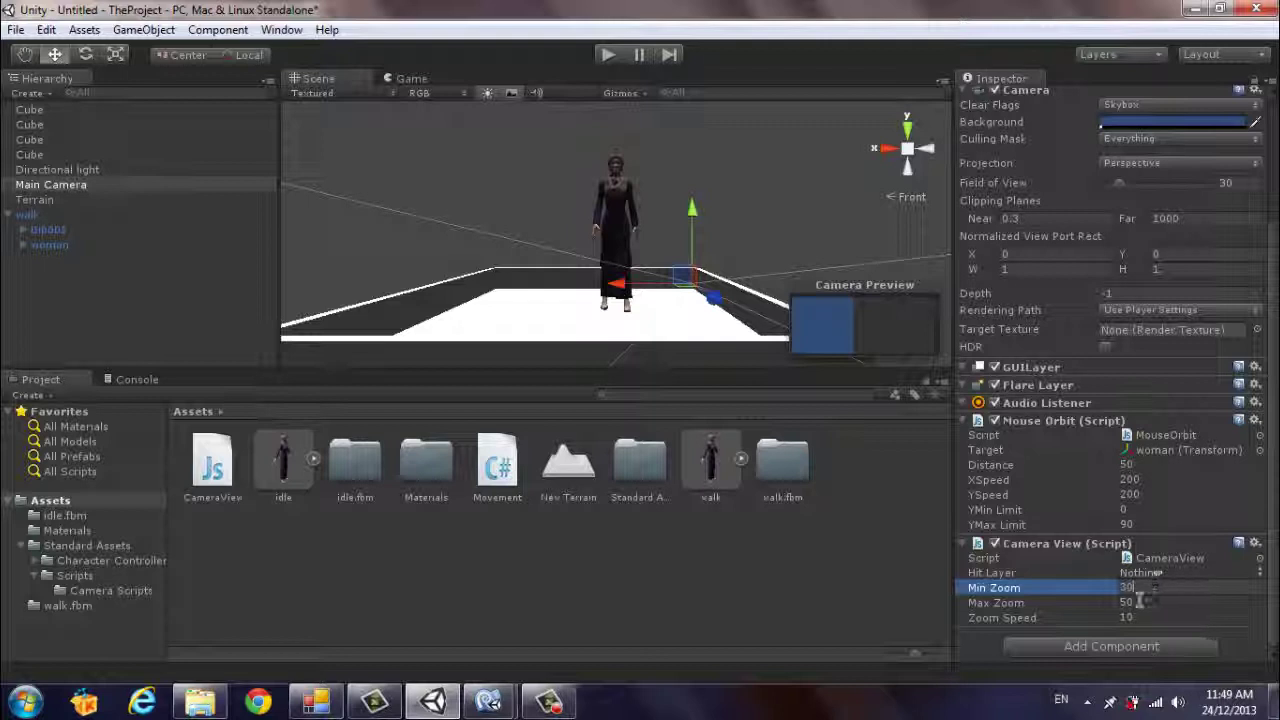
Step: Set Camera View Max Zoom to 80, run a quick play test, then set Min Zoom to 50
left_click(1137, 600)
type("80")
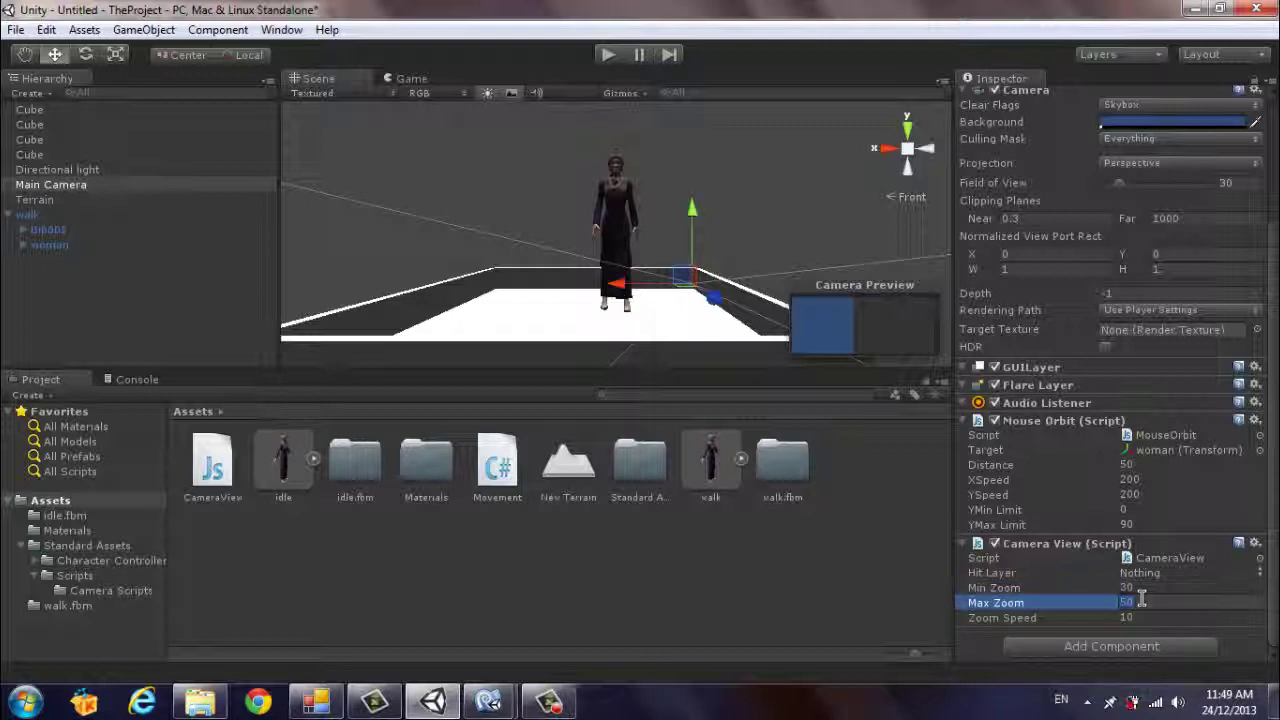
left_click(607, 57)
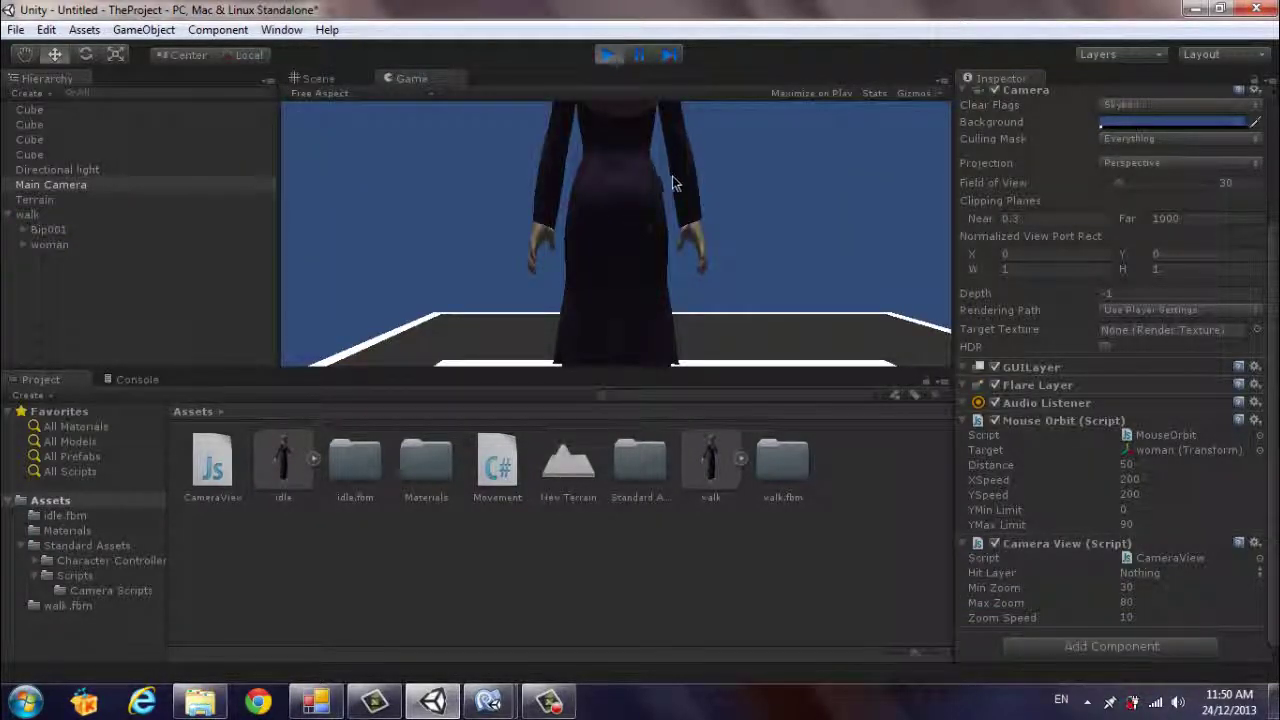
left_click(615, 57)
left_click(1141, 590)
type("50")
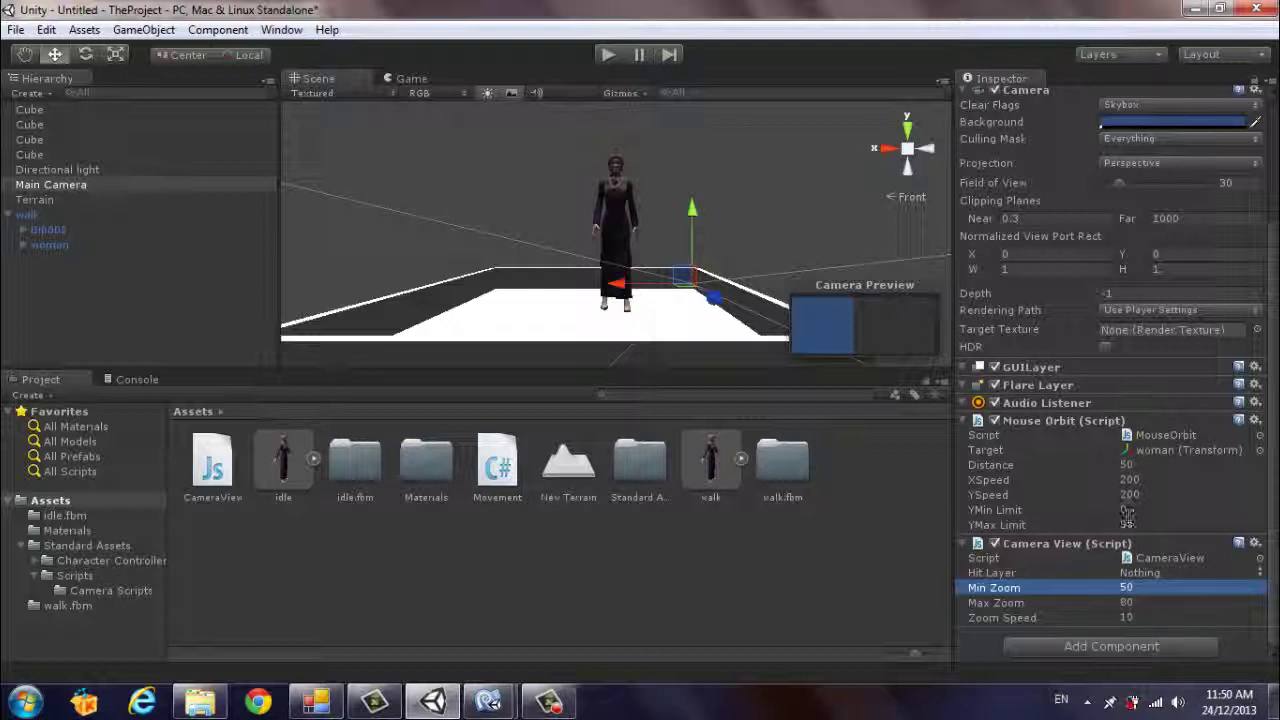
Step: Set the Main Camera's Field of View to 100 and start the game
left_click(1248, 184)
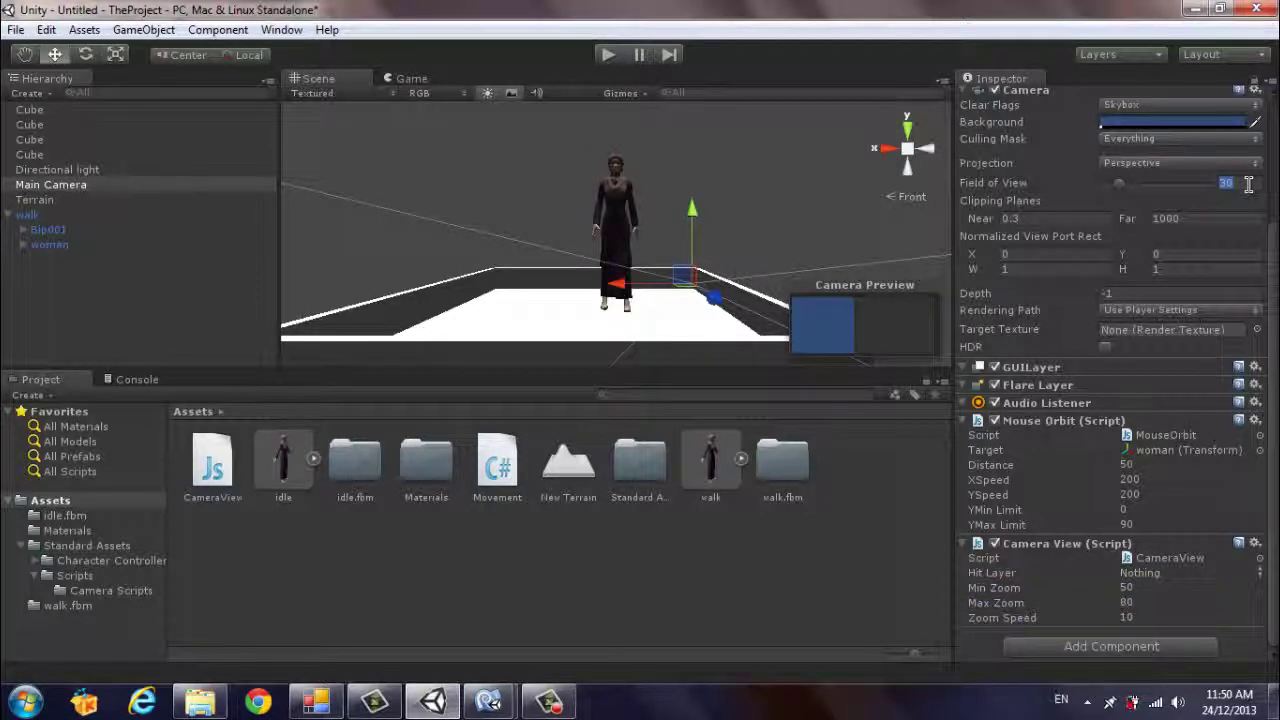
type("100")
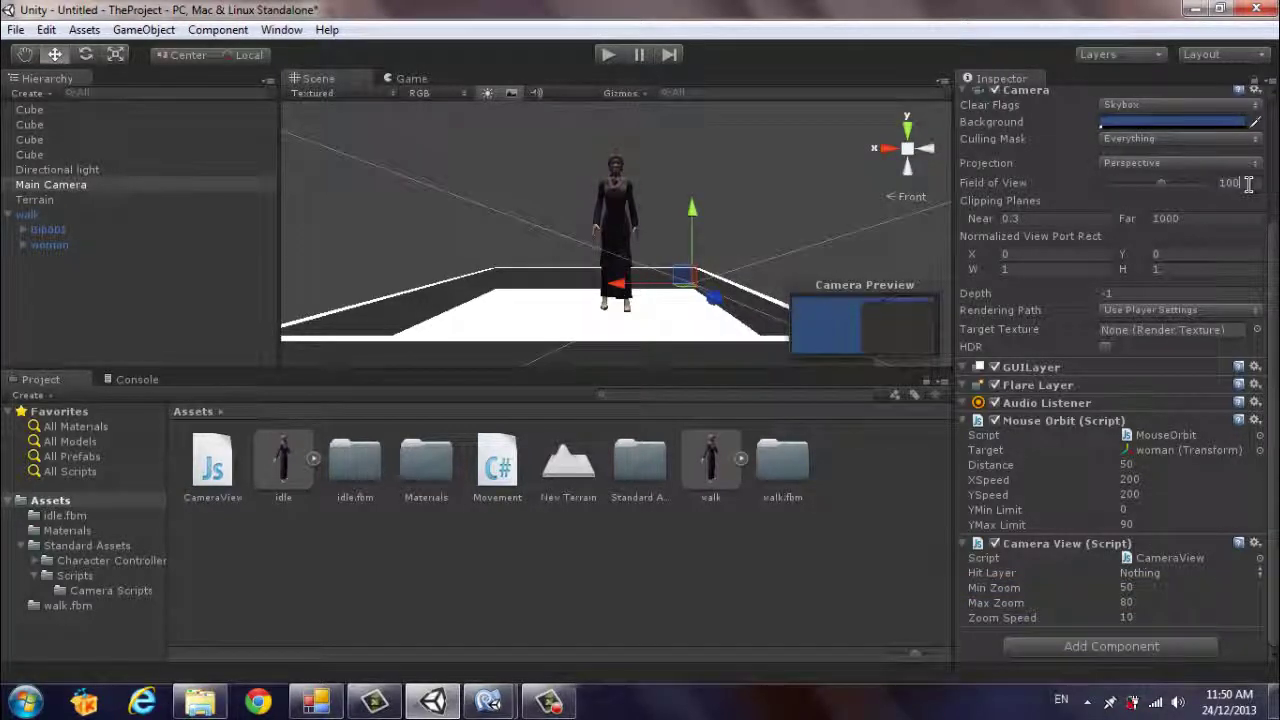
left_click(608, 55)
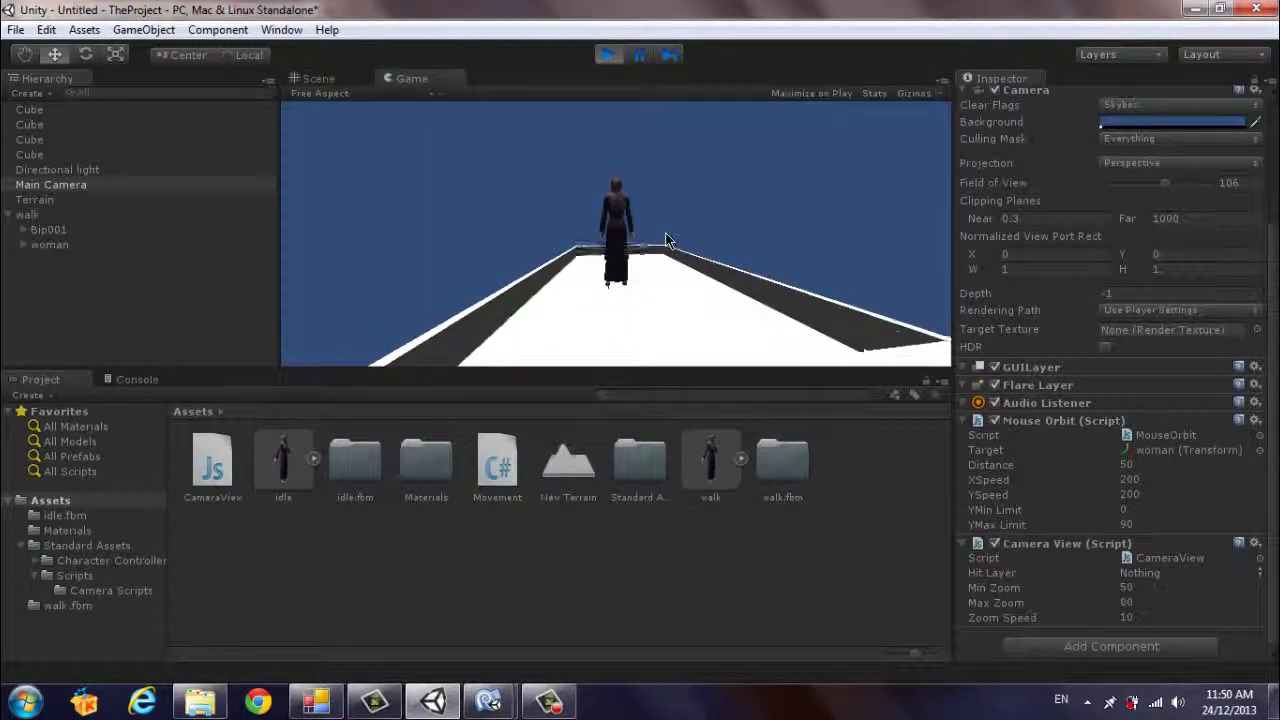
Step: Zoom in and out and orbit the camera around the woman on the platform
scroll(665, 240, "up", 5)
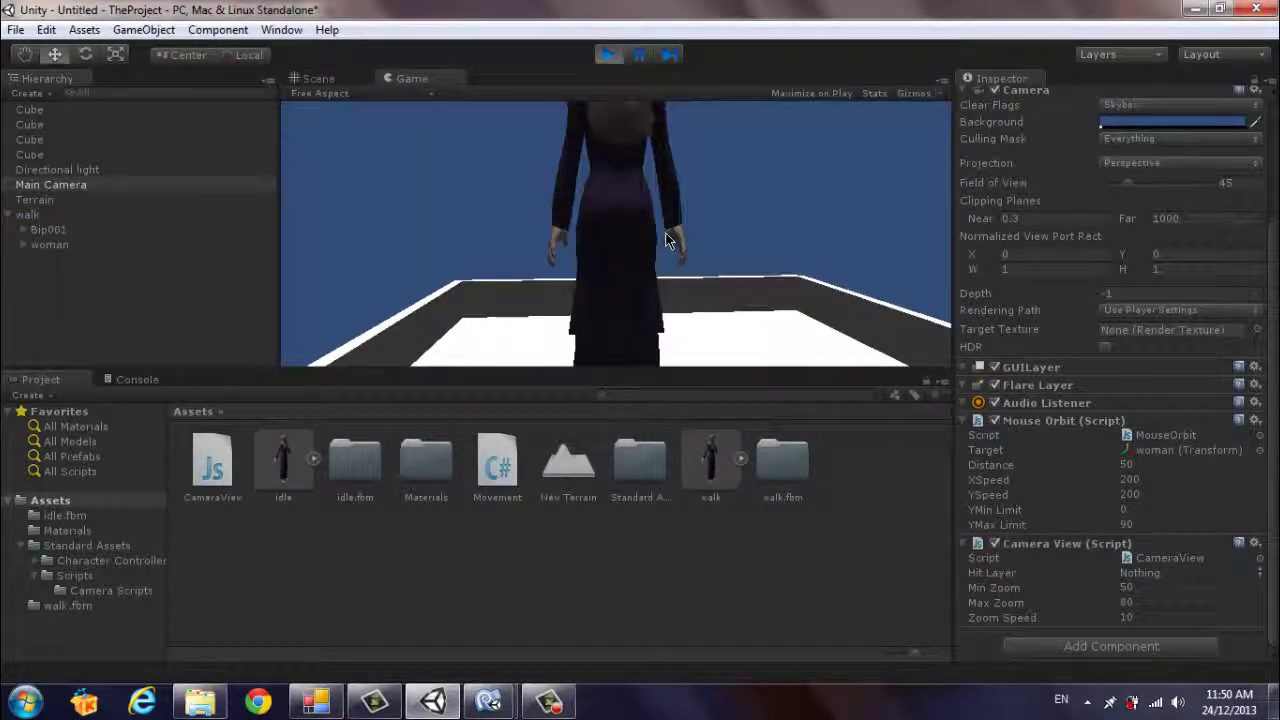
left_click_drag(668, 240, 866, 355)
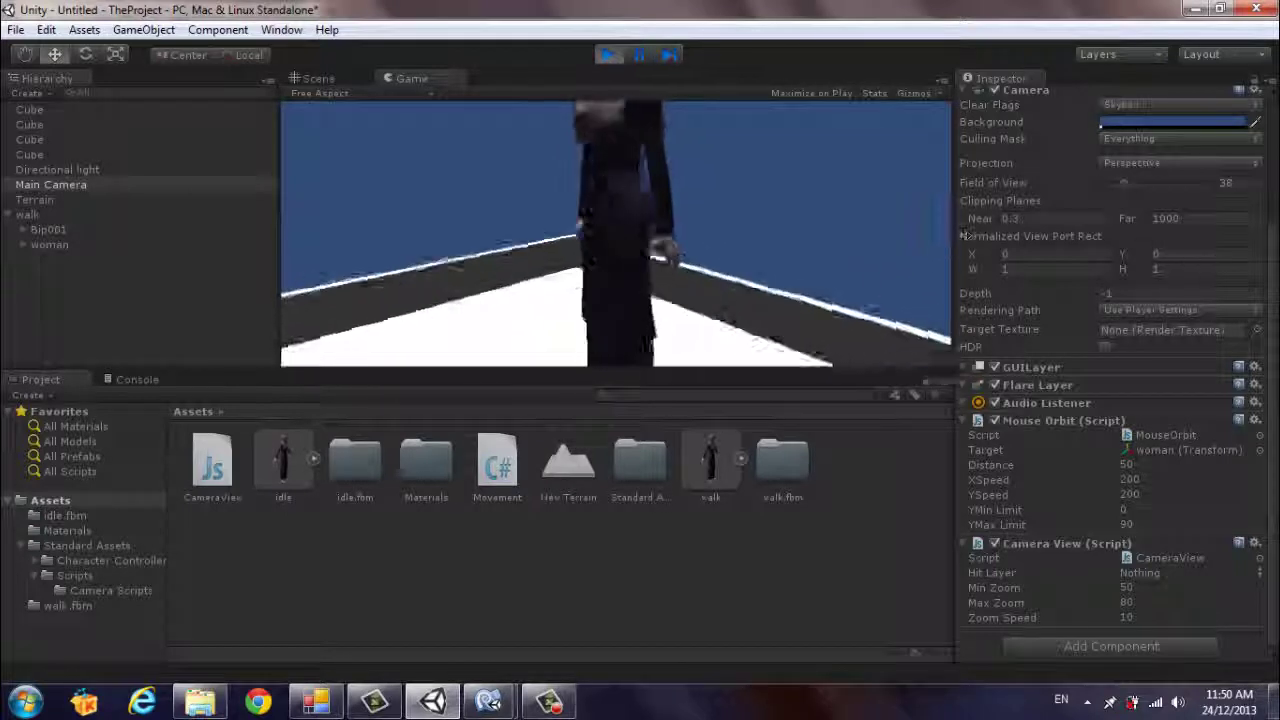
scroll(864, 344, "down", 3)
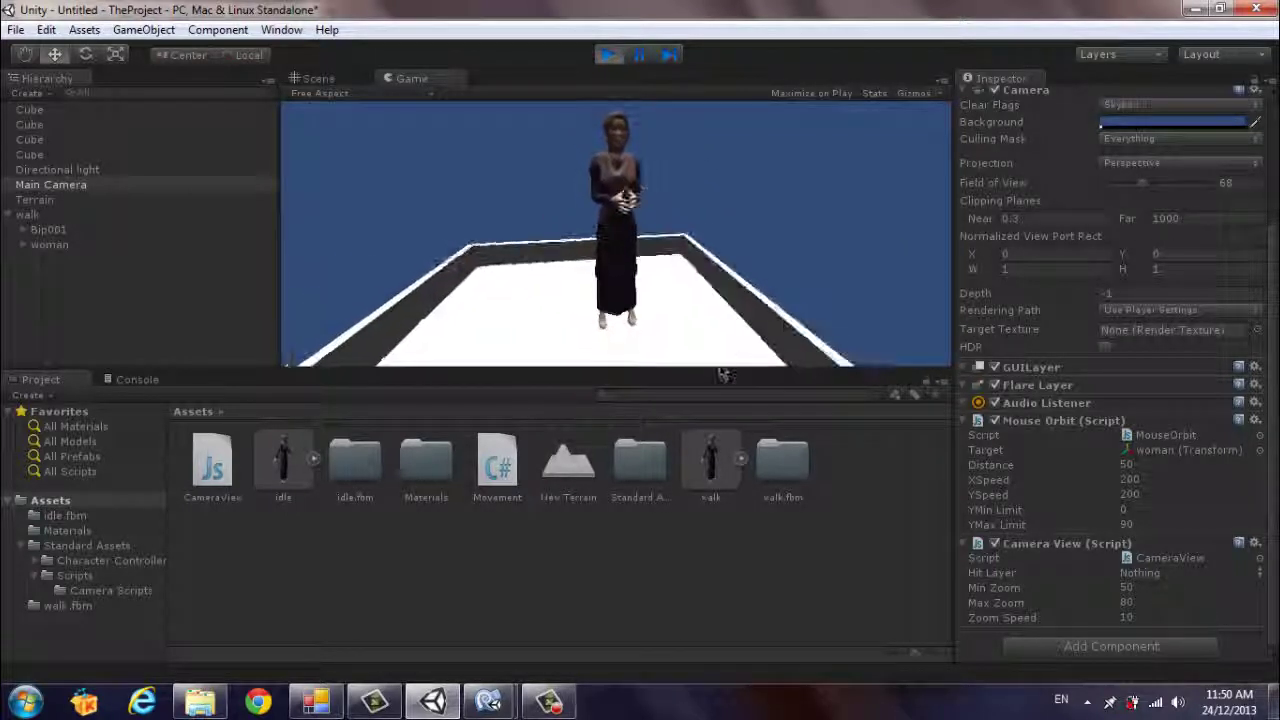
mouse_move(724, 375)
left_mouse_down()
mouse_move(705, 345)
mouse_move(940, 88)
left_mouse_up()
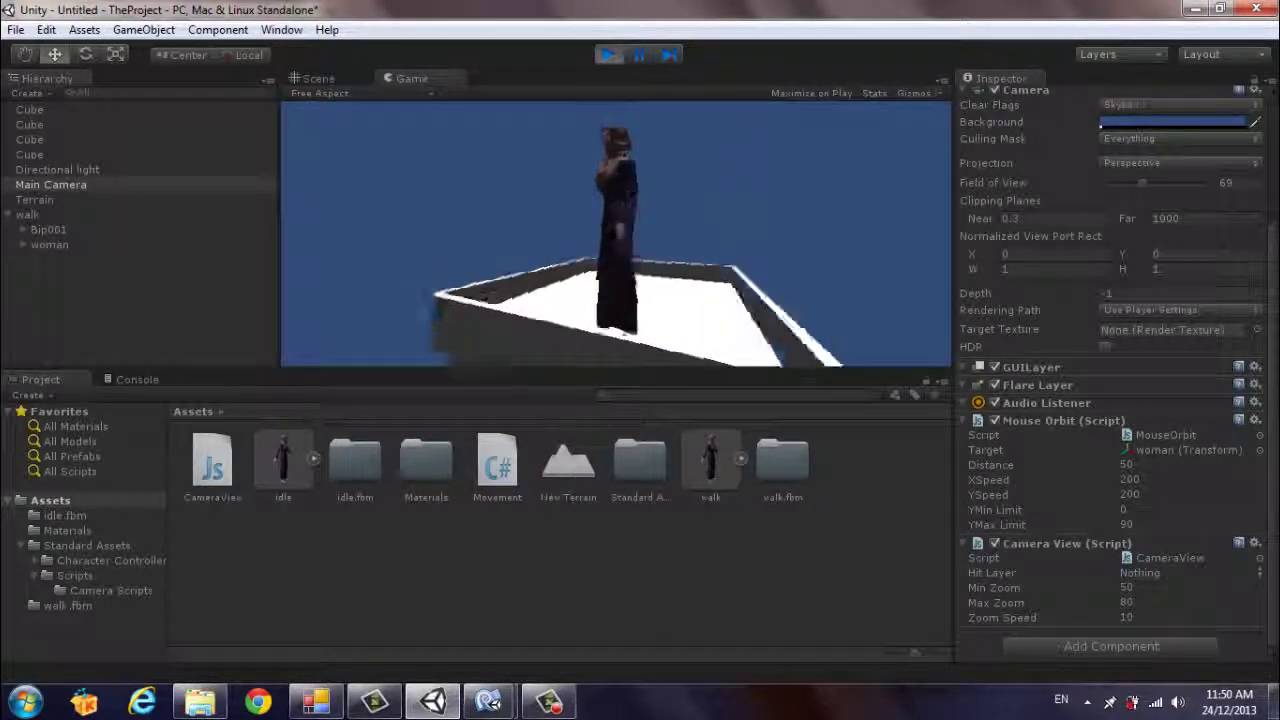
left_click(940, 84)
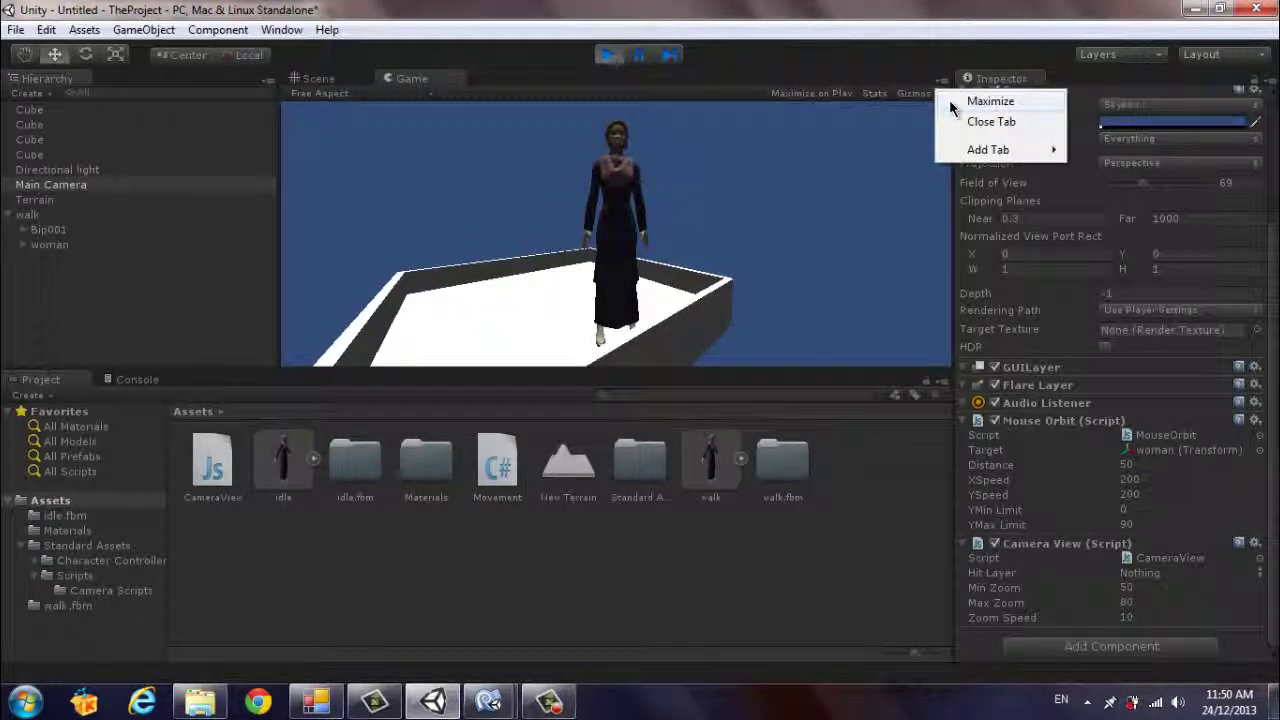
Step: Maximize the Game view, orbit the camera from the left and behind the woman, then stop play
left_click(975, 101)
left_click_drag(692, 288, 643, 323)
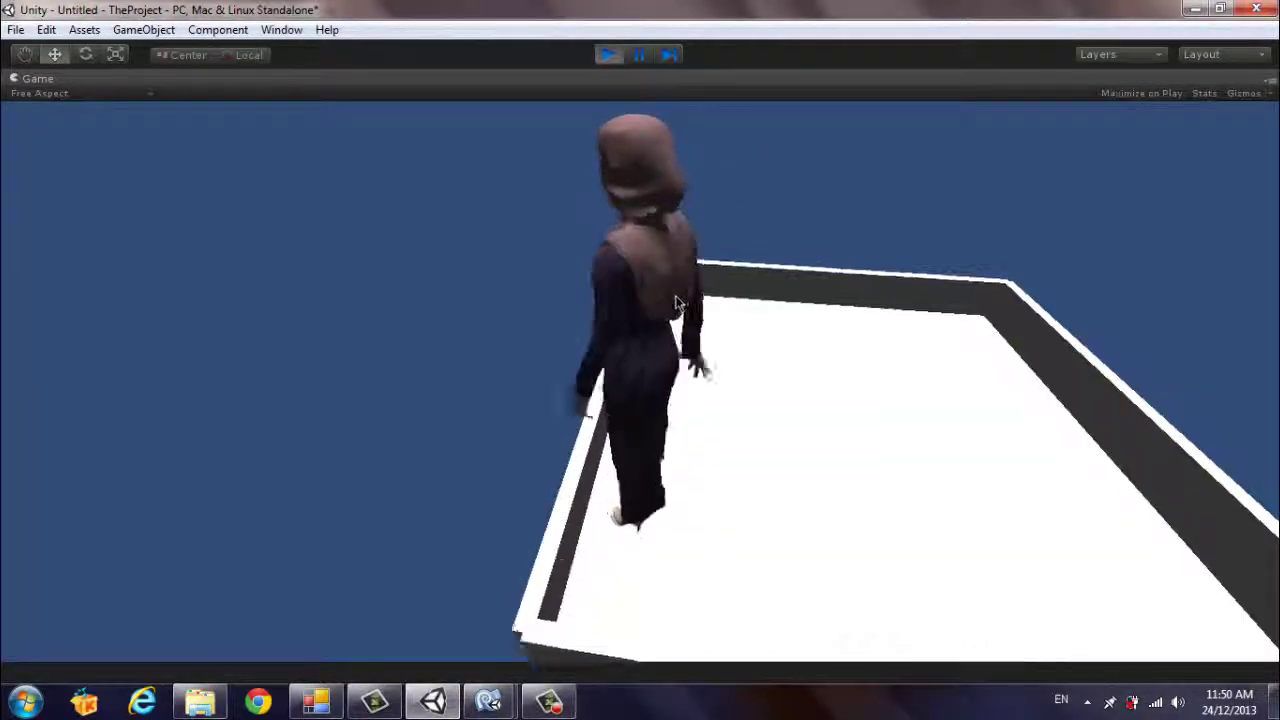
mouse_move(643, 323)
left_mouse_down()
mouse_move(923, 278)
mouse_move(974, 287)
mouse_move(1014, 332)
mouse_move(1064, 308)
mouse_move(566, 449)
mouse_move(200, 429)
mouse_move(180, 394)
mouse_move(534, 242)
mouse_move(619, 296)
left_mouse_up()
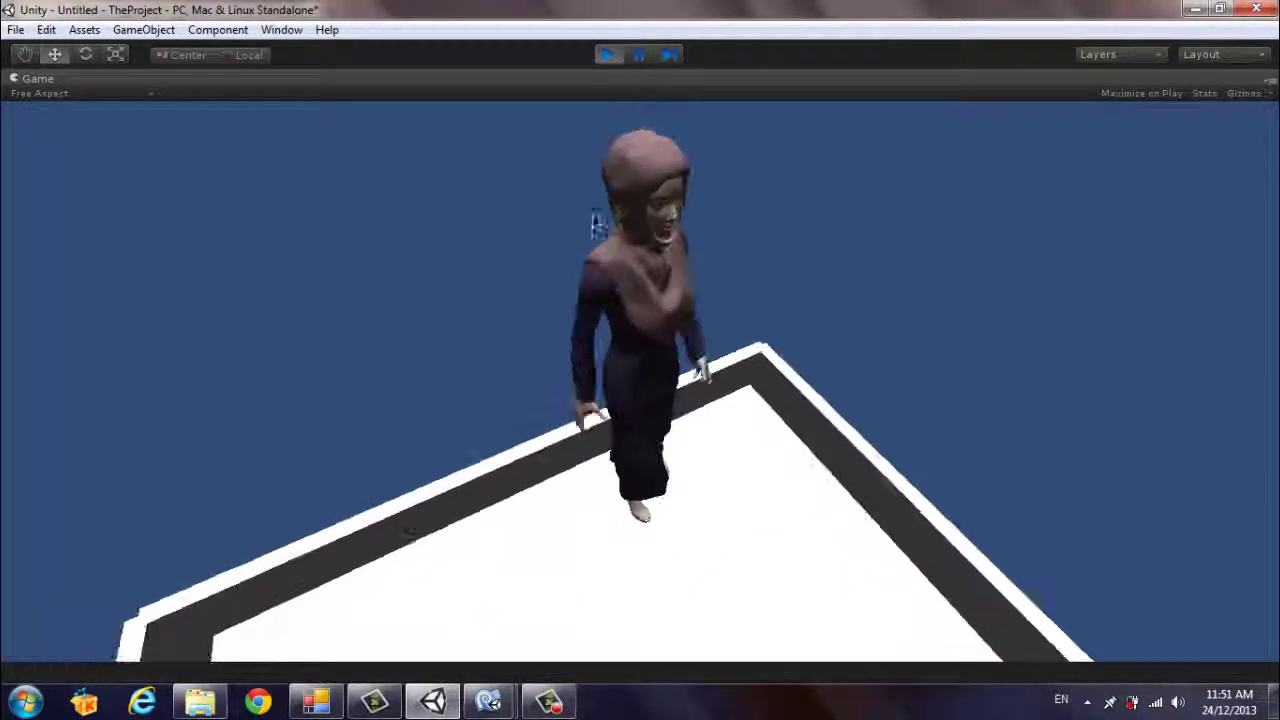
left_click(608, 54)
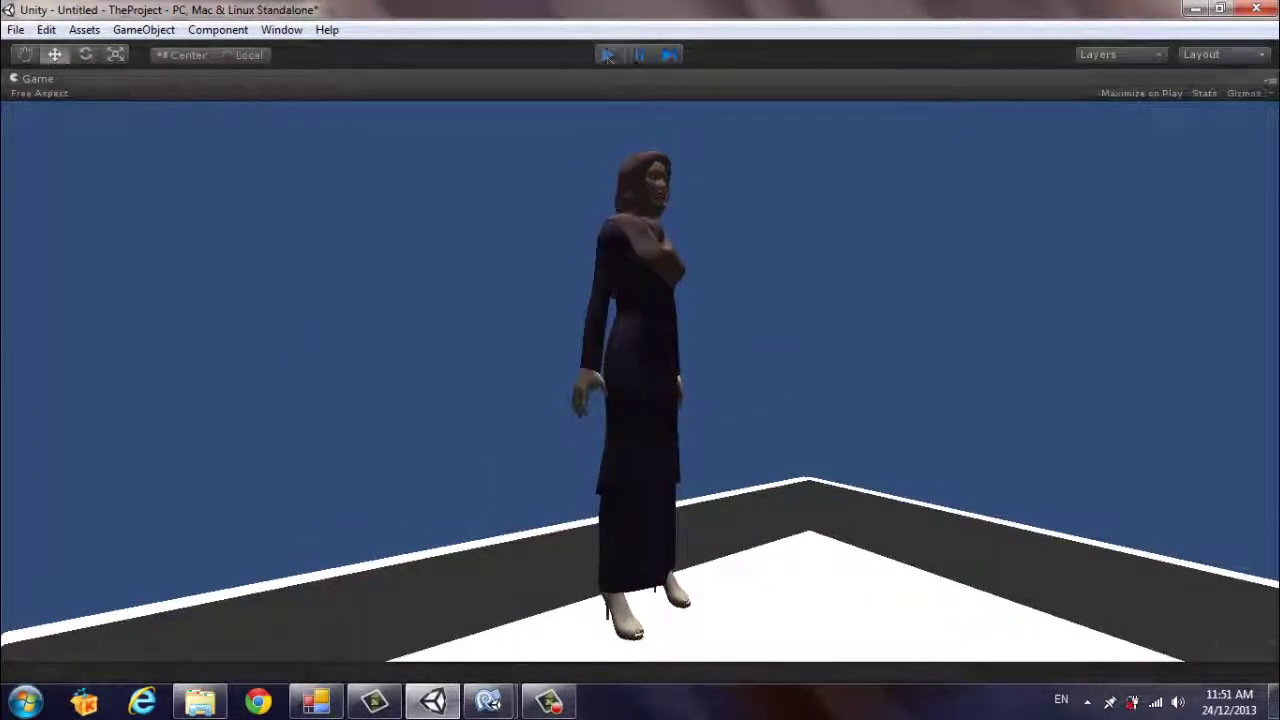